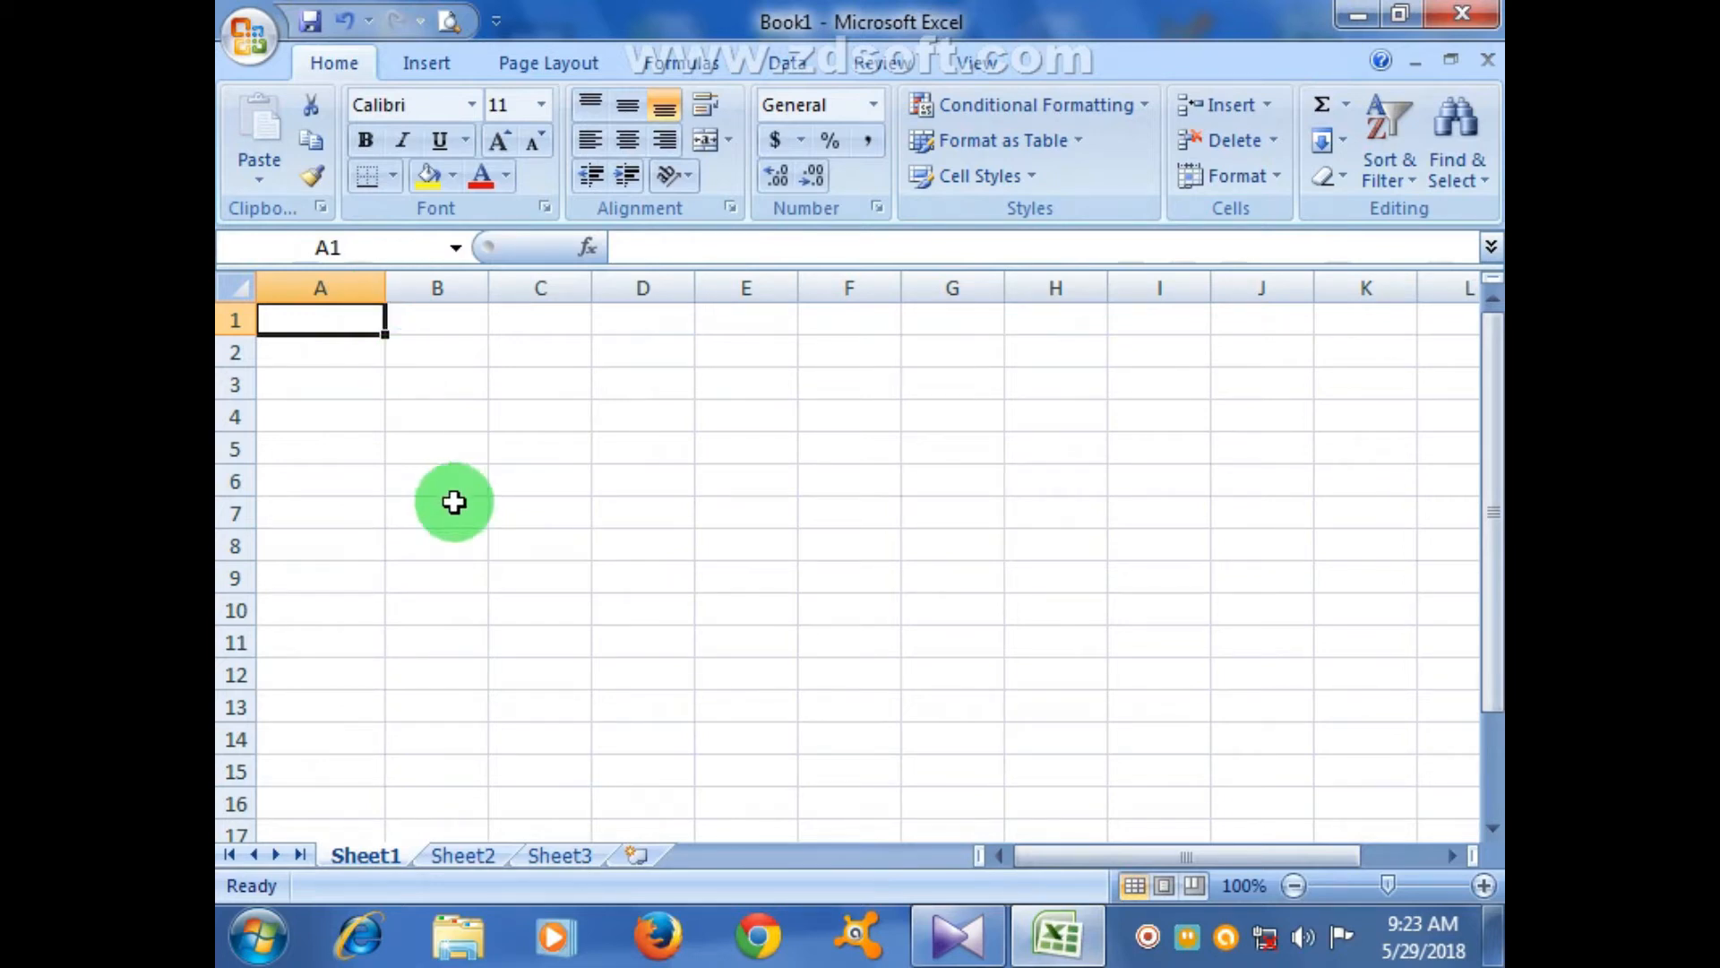
# - Widen column B and widen column C to 11.00
pyautogui.click(572, 522)
pyautogui.moveTo(488, 295); pyautogui.dragTo(531, 296)
pyautogui.moveTo(635, 296); pyautogui.dragTo(663, 295)
# - Enter the heading 'Custom List' in cell A1
pyautogui.click(841, 544)
pyautogui.click(318, 319)
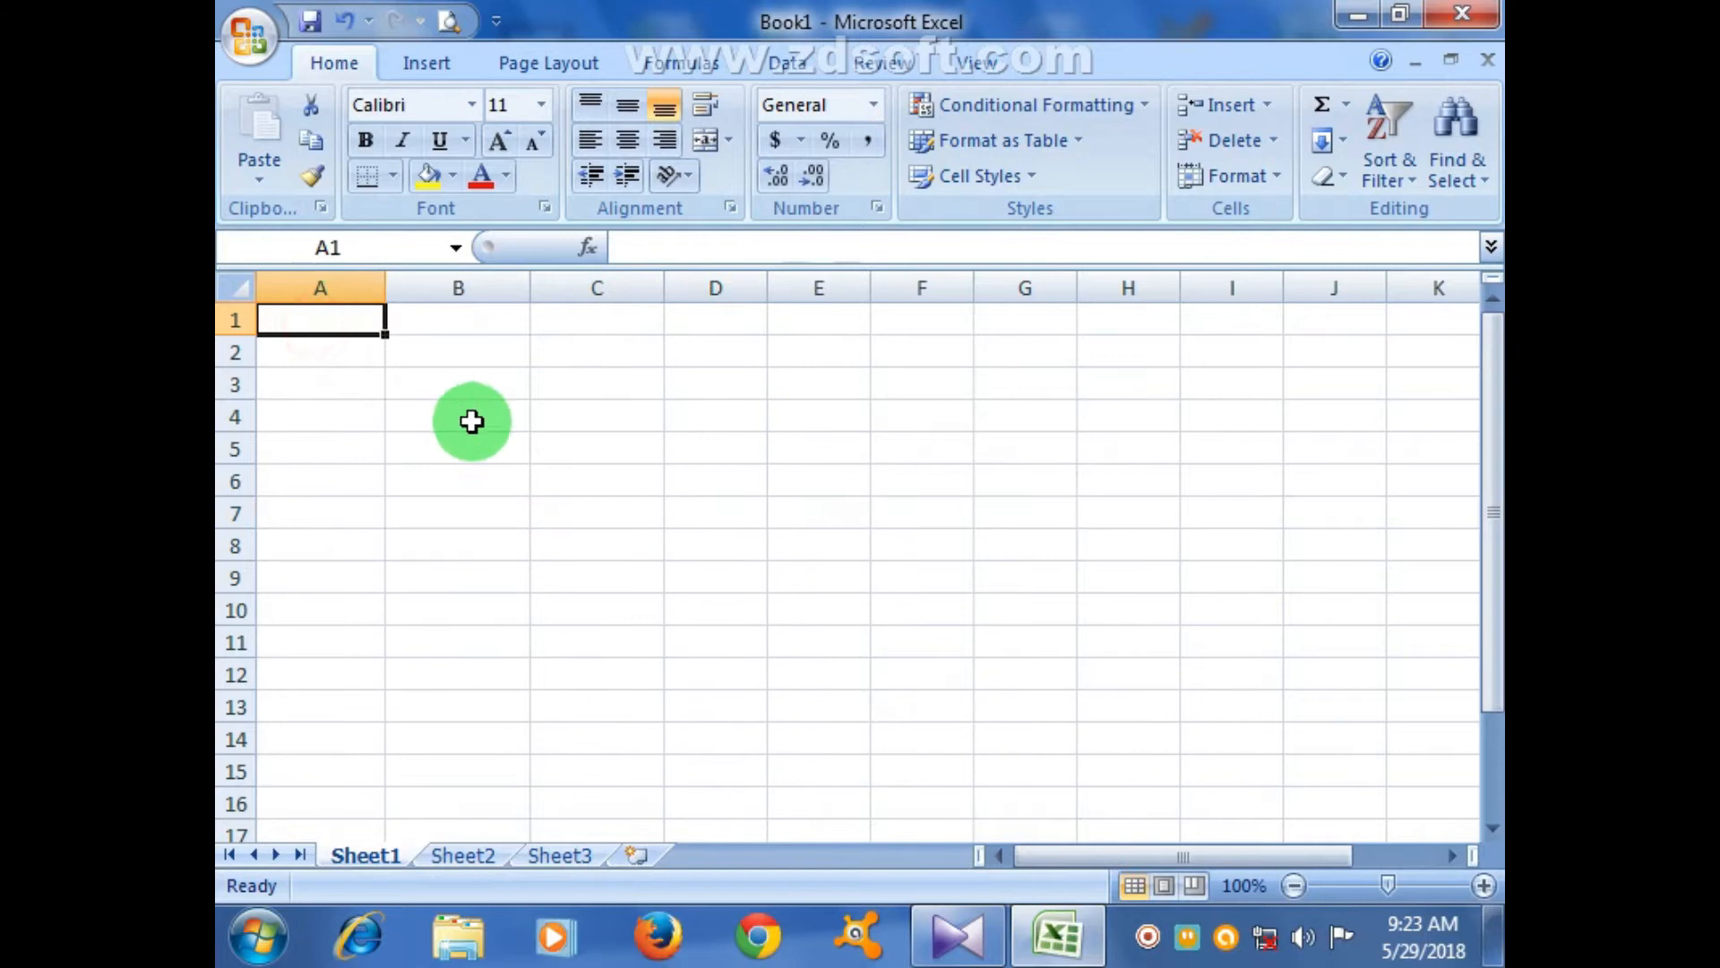
pyautogui.write('Cust')
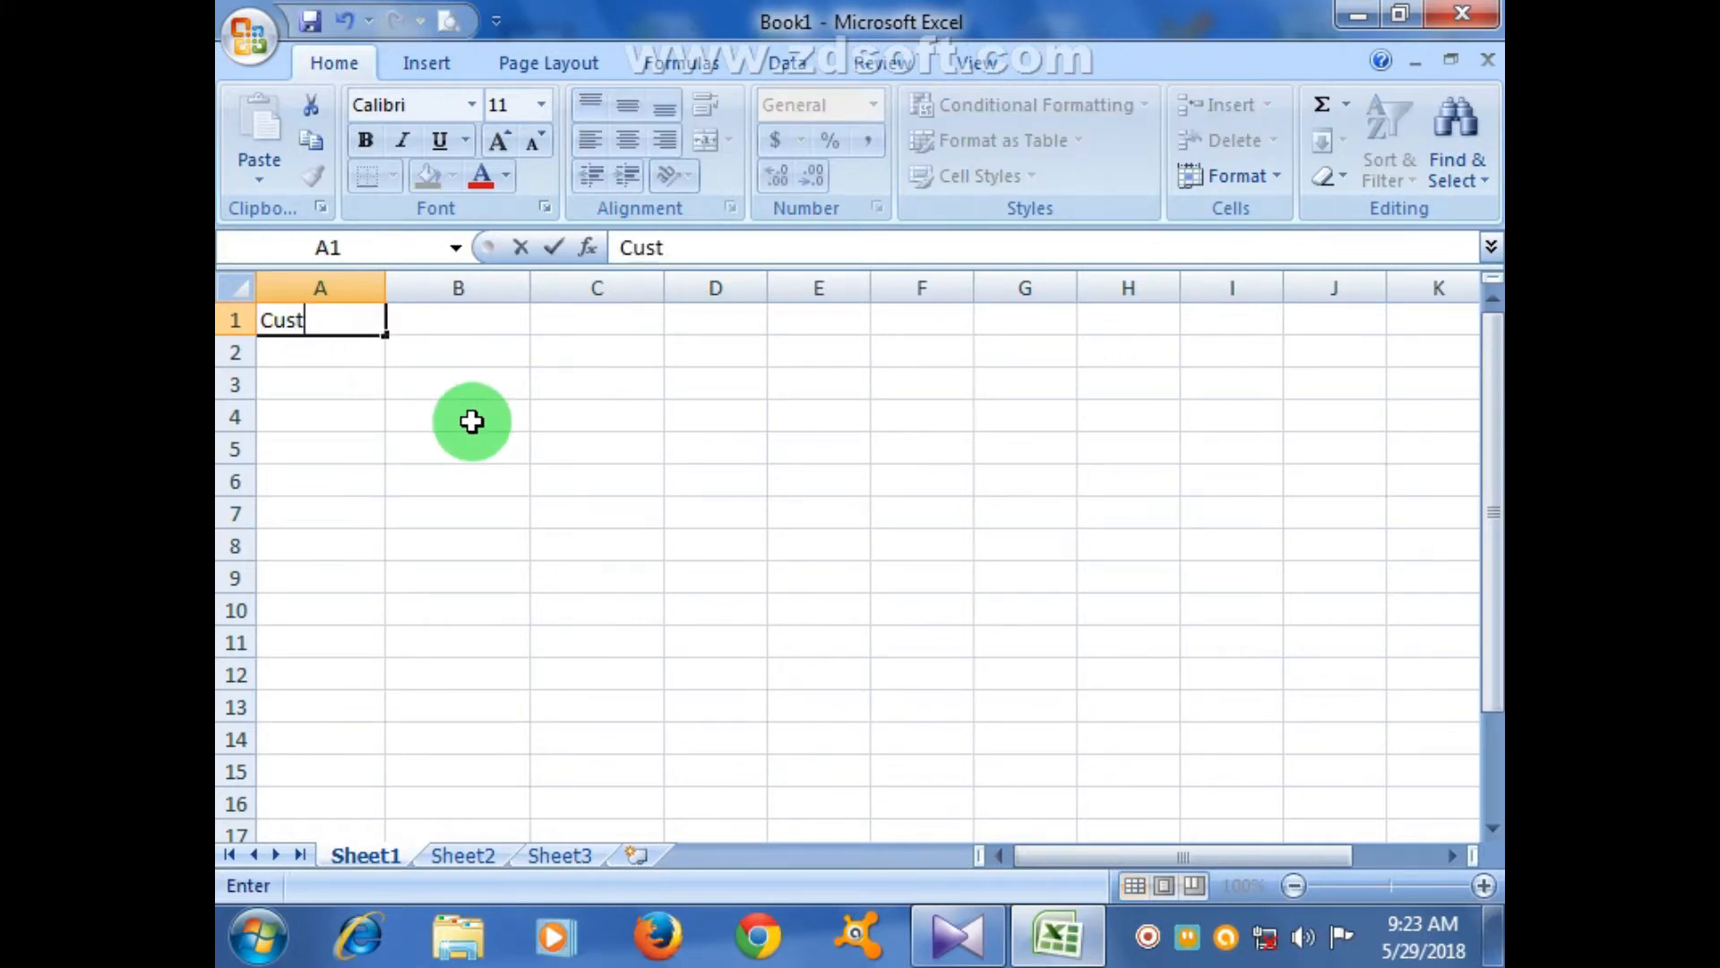
pyautogui.write('om List')
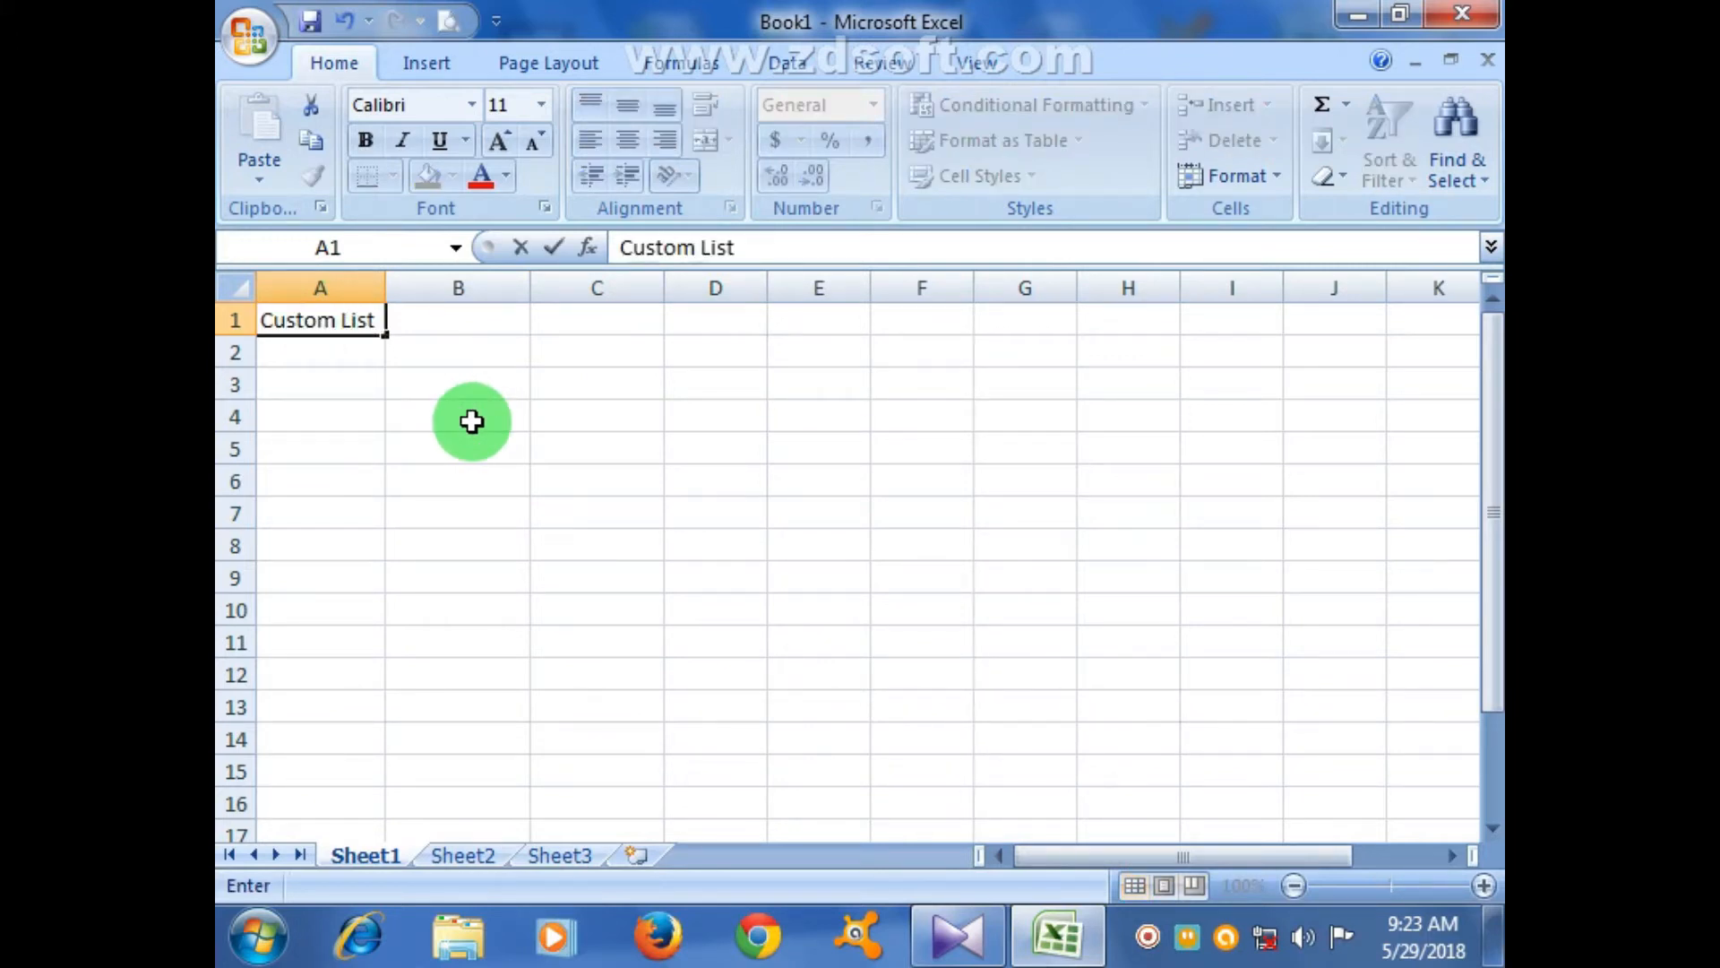
pyautogui.press('Return')
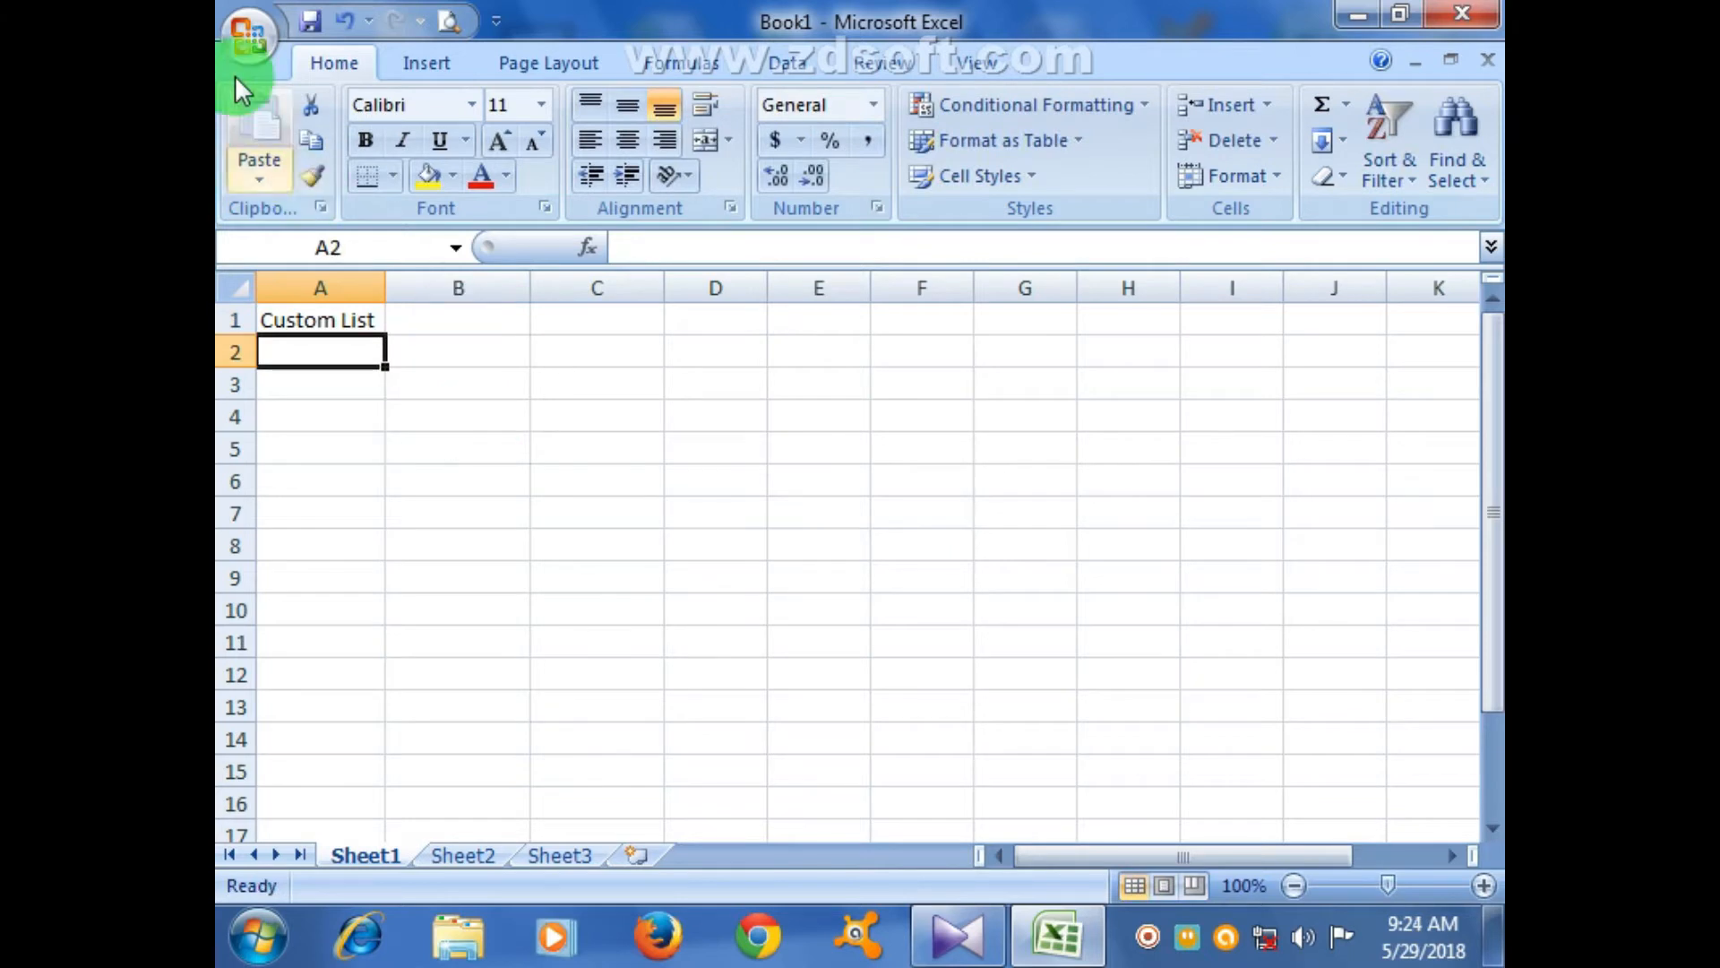
pyautogui.click(247, 40)
# - View the custom lists in Excel Options, then close them without changes
pyautogui.click(686, 738)
pyautogui.click(946, 401)
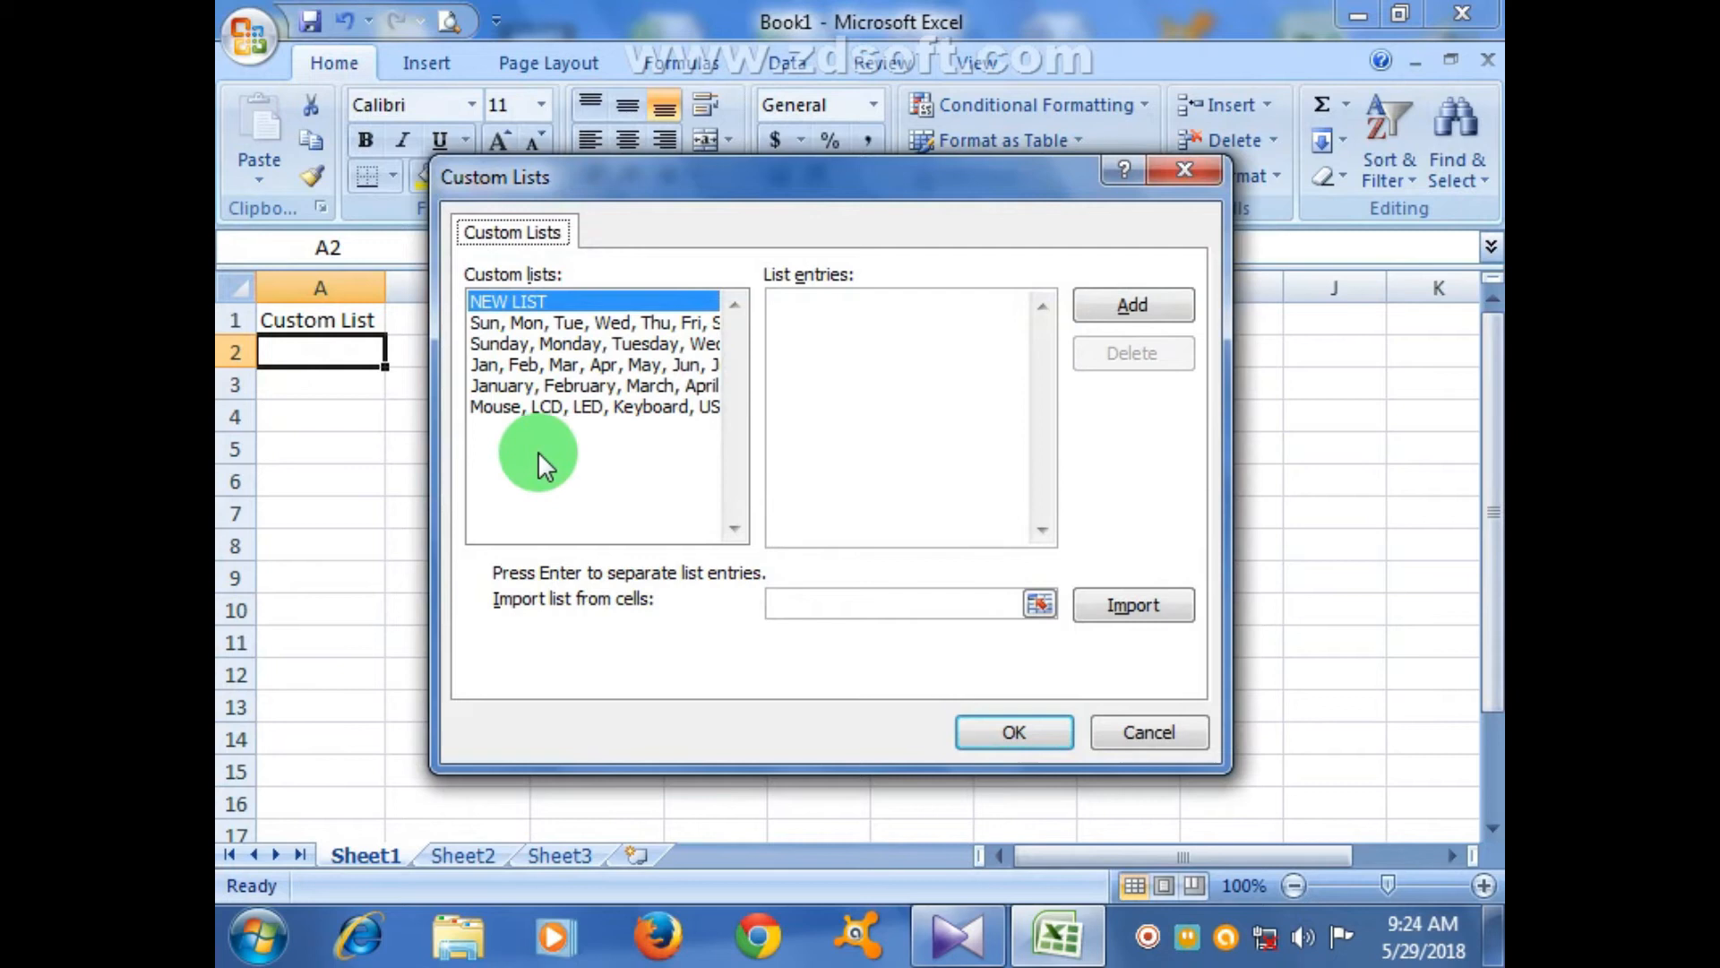
pyautogui.click(1133, 728)
pyautogui.click(1309, 846)
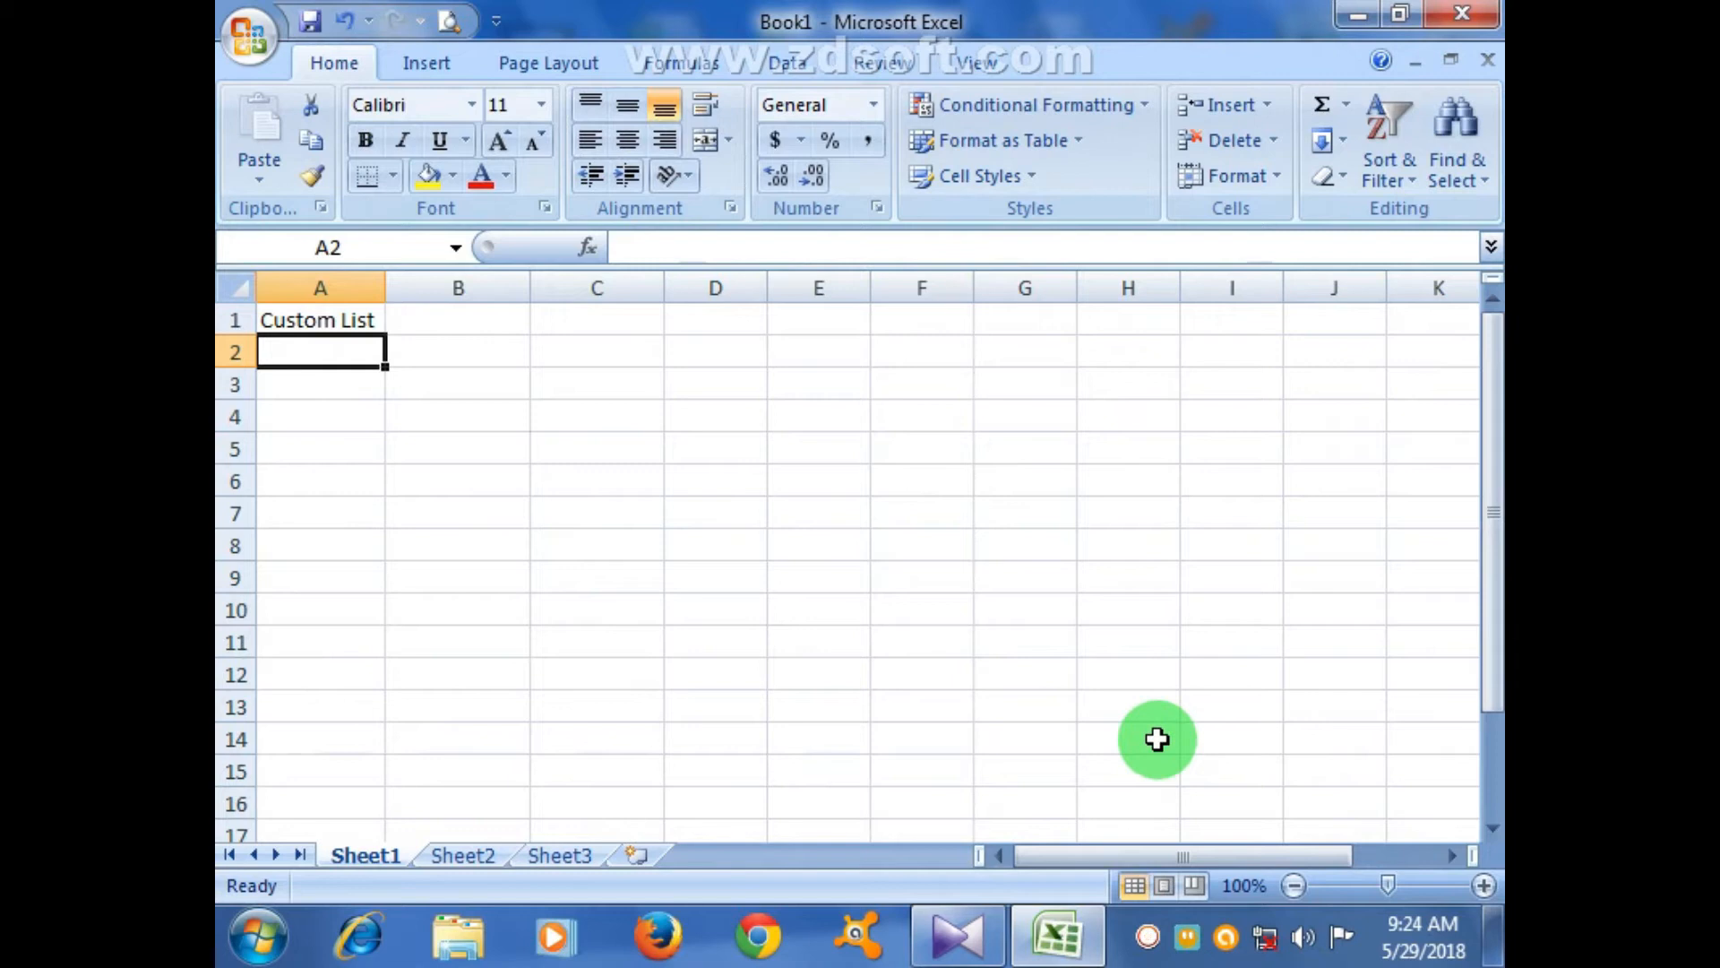
# - Delete the 'Custom List' text from cell A1
pyautogui.click(645, 510)
pyautogui.click(265, 320)
pyautogui.press('Delete')
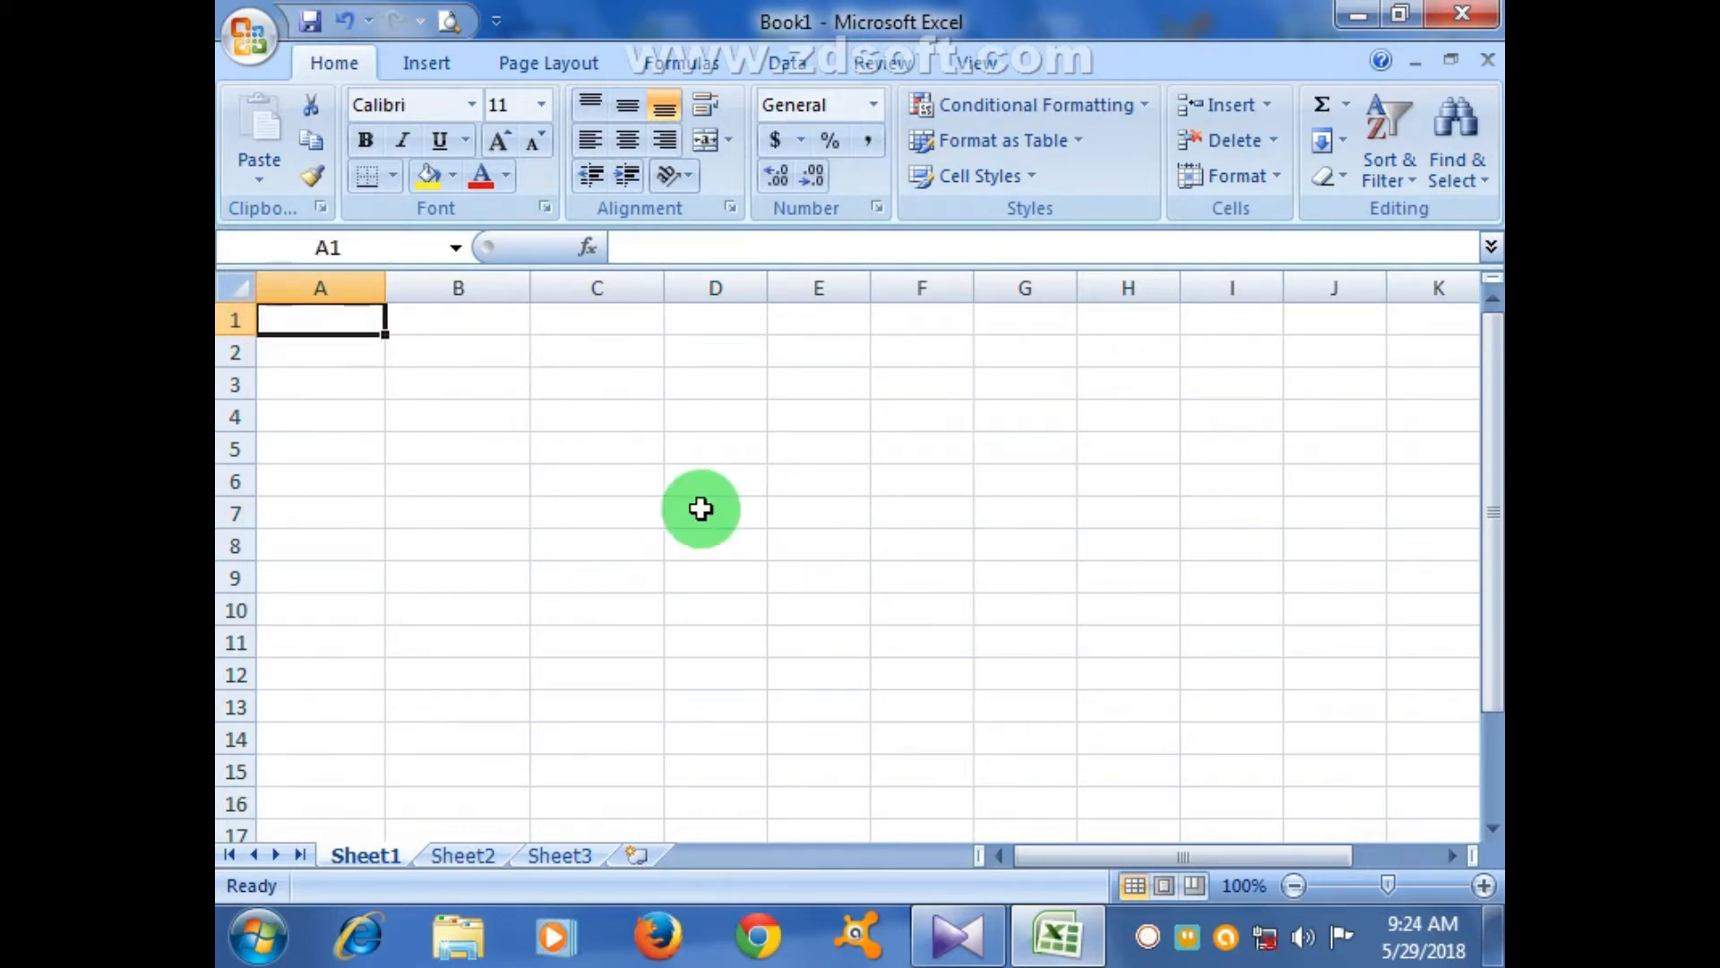
# - Type Custom List, Col & Row Setting, Shrink to fit and Format Cells into A1:A4
pyautogui.click(376, 380)
pyautogui.click(356, 324)
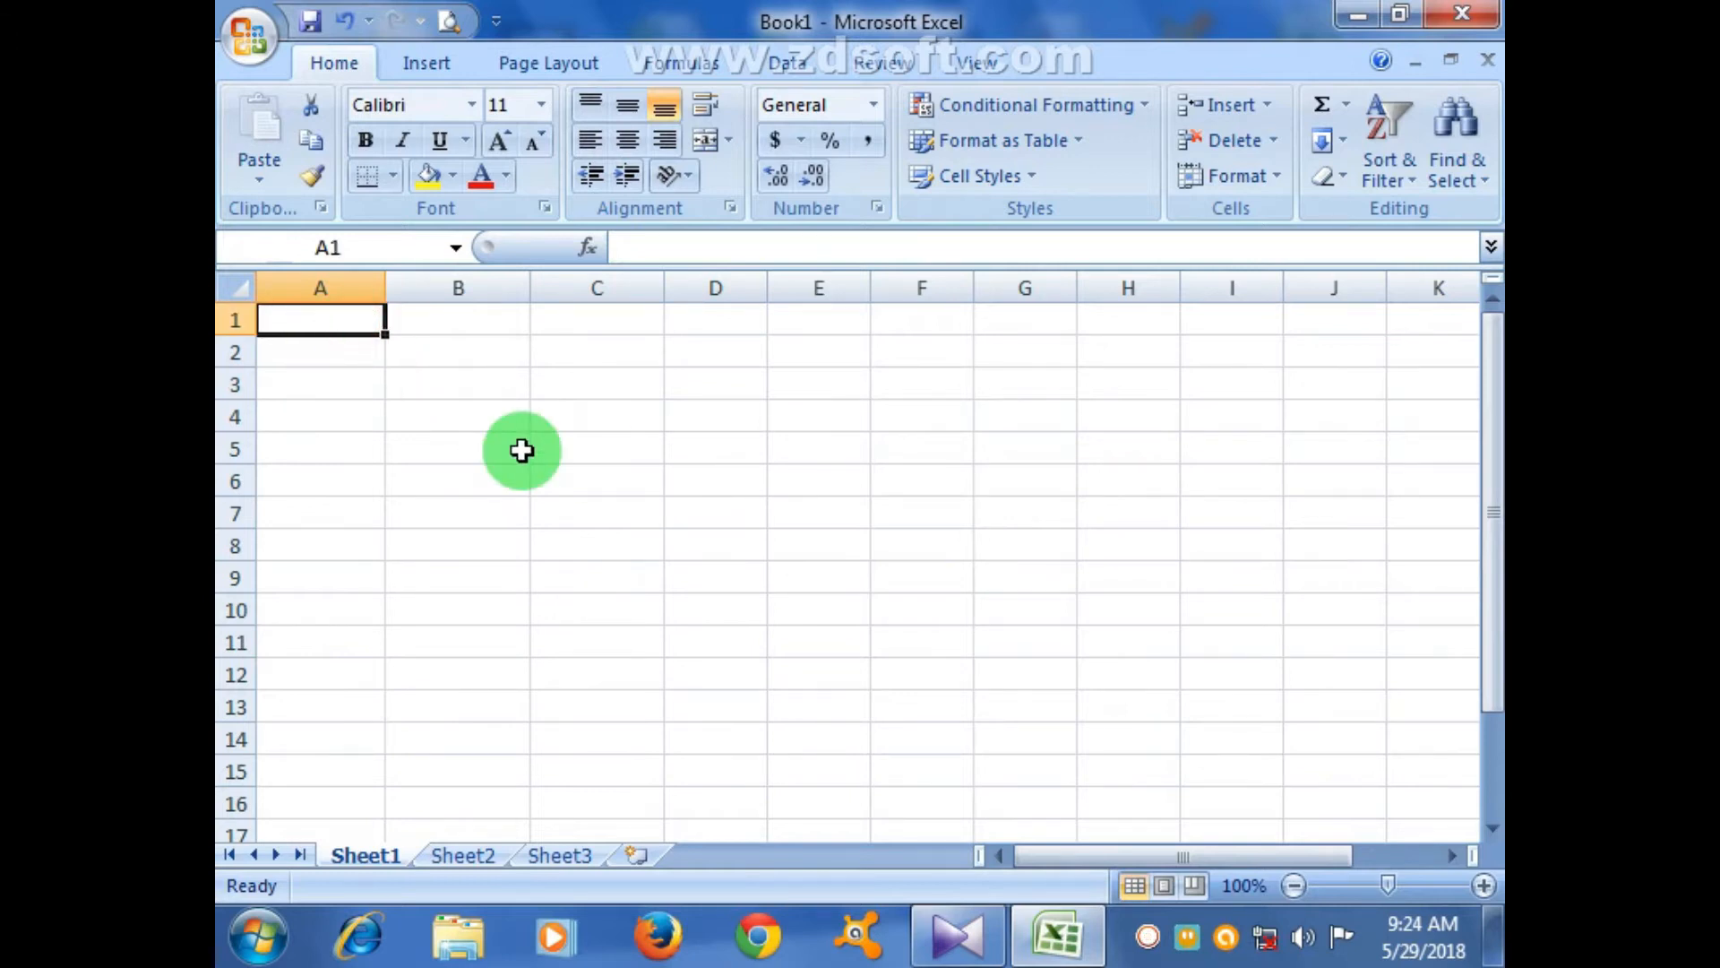
pyautogui.write('Custom')
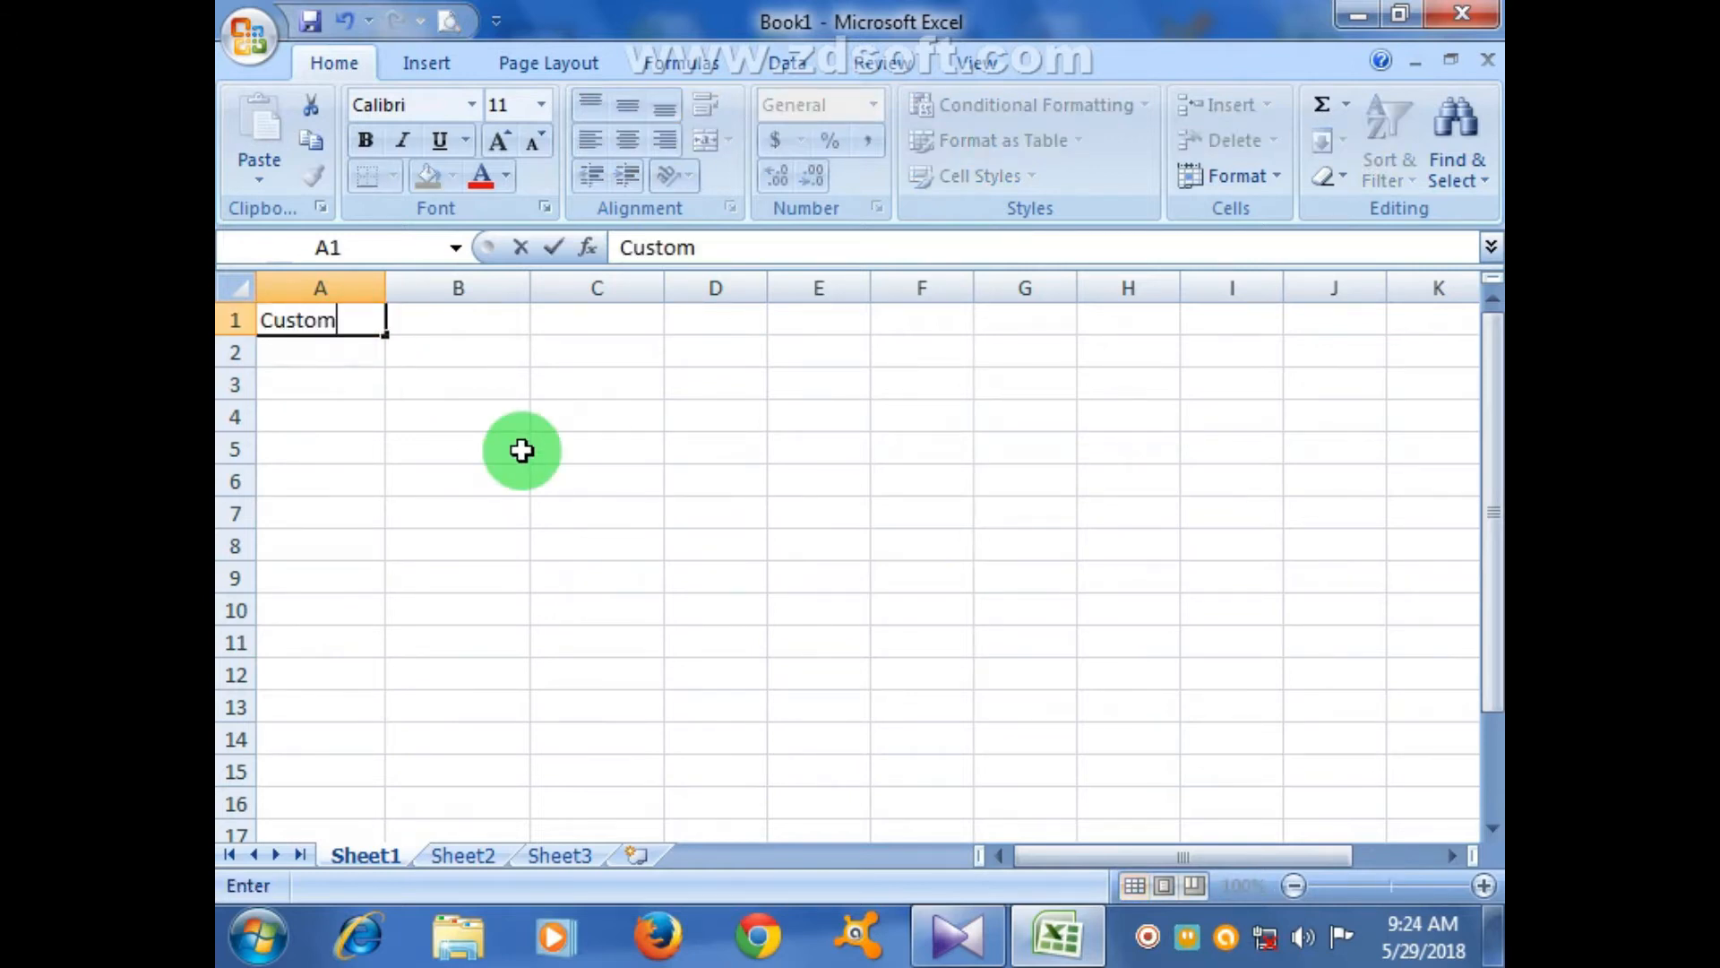
pyautogui.write(' List')
pyautogui.press('Return')
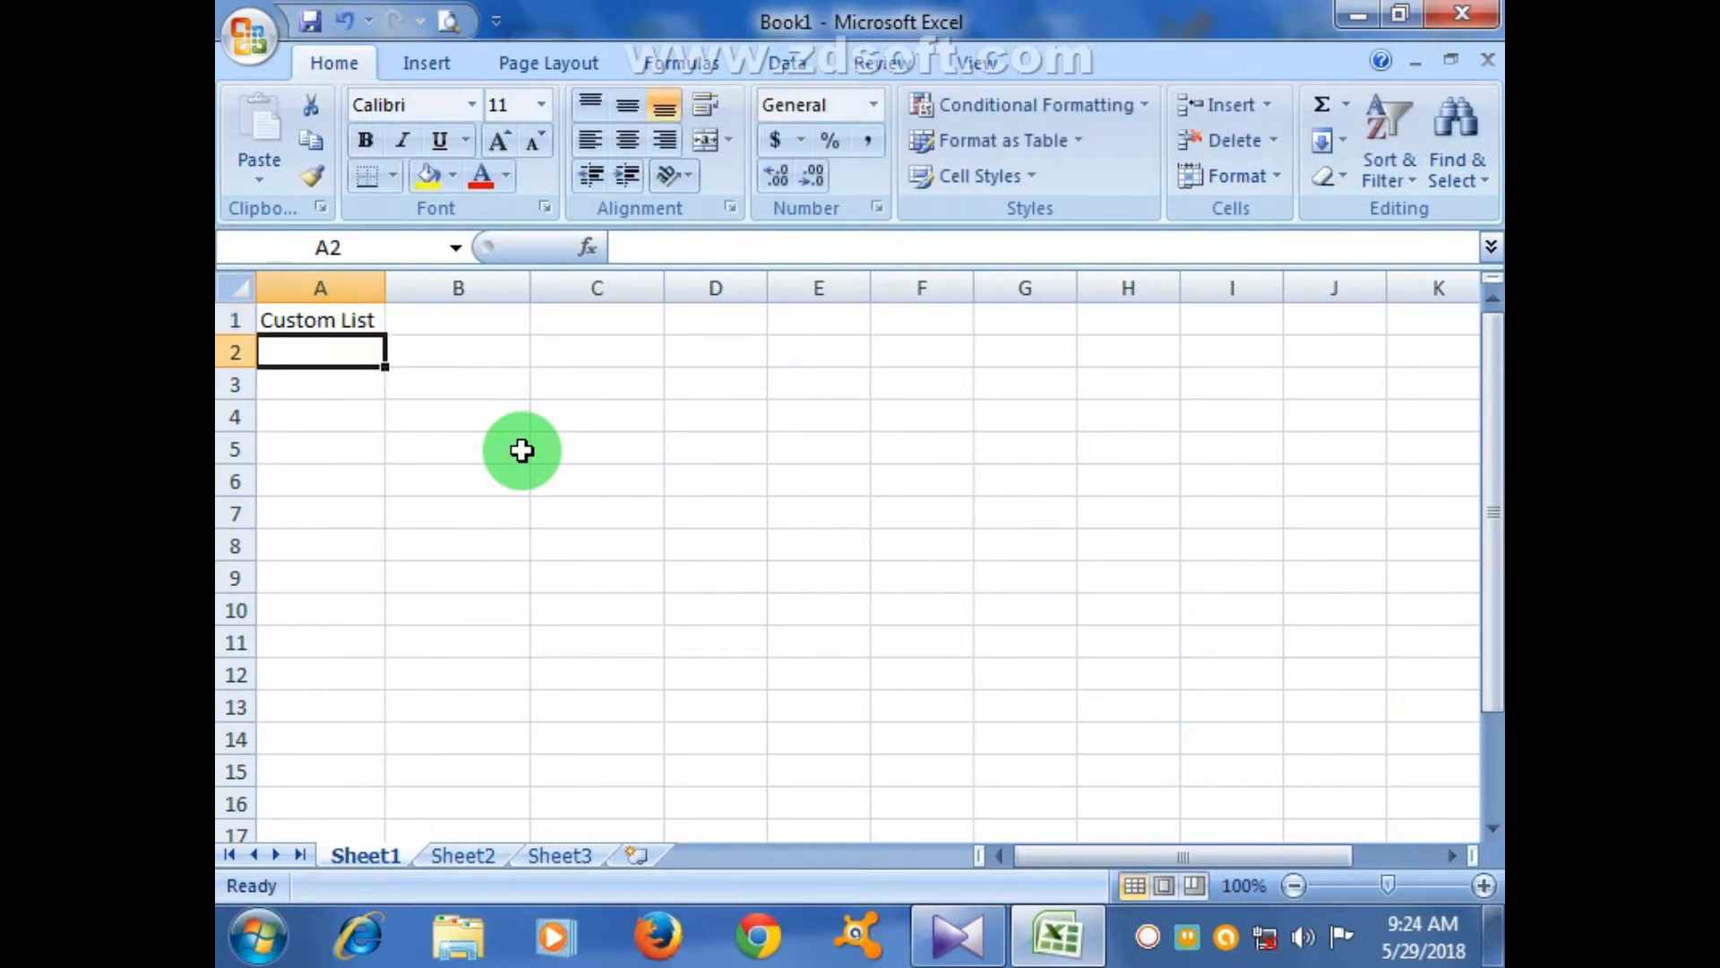
pyautogui.write('Col 7')
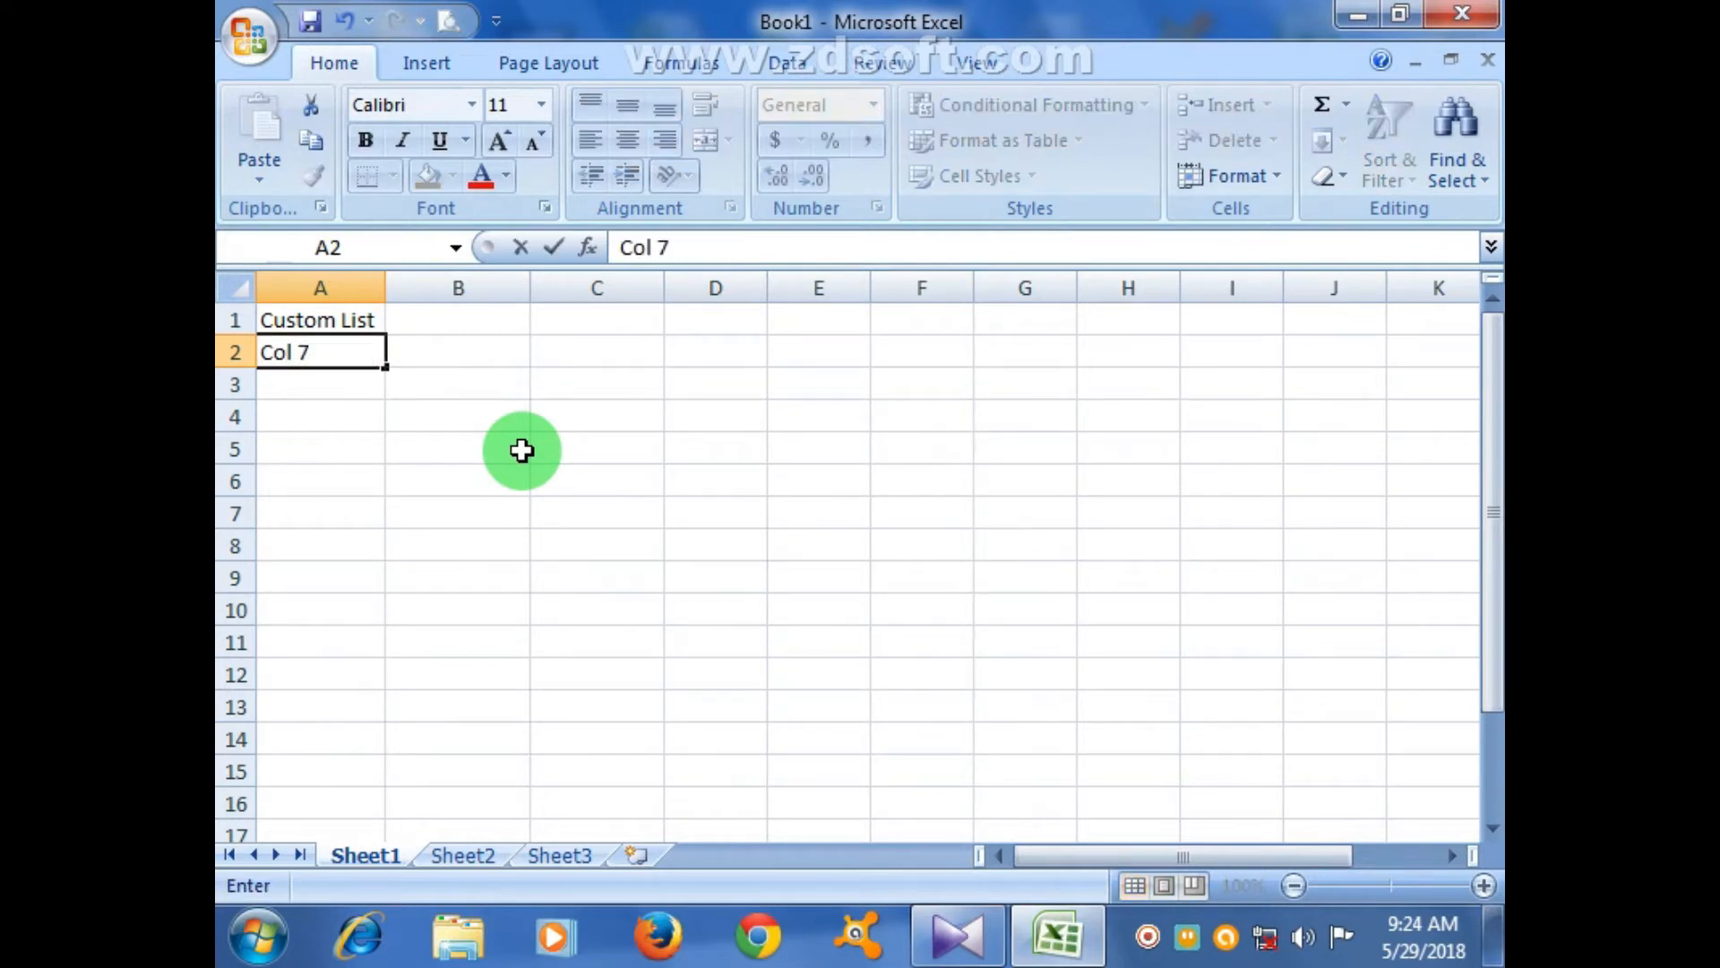
pyautogui.press('BackSpace')
pyautogui.write('& Row Setting')
pyautogui.press('Return')
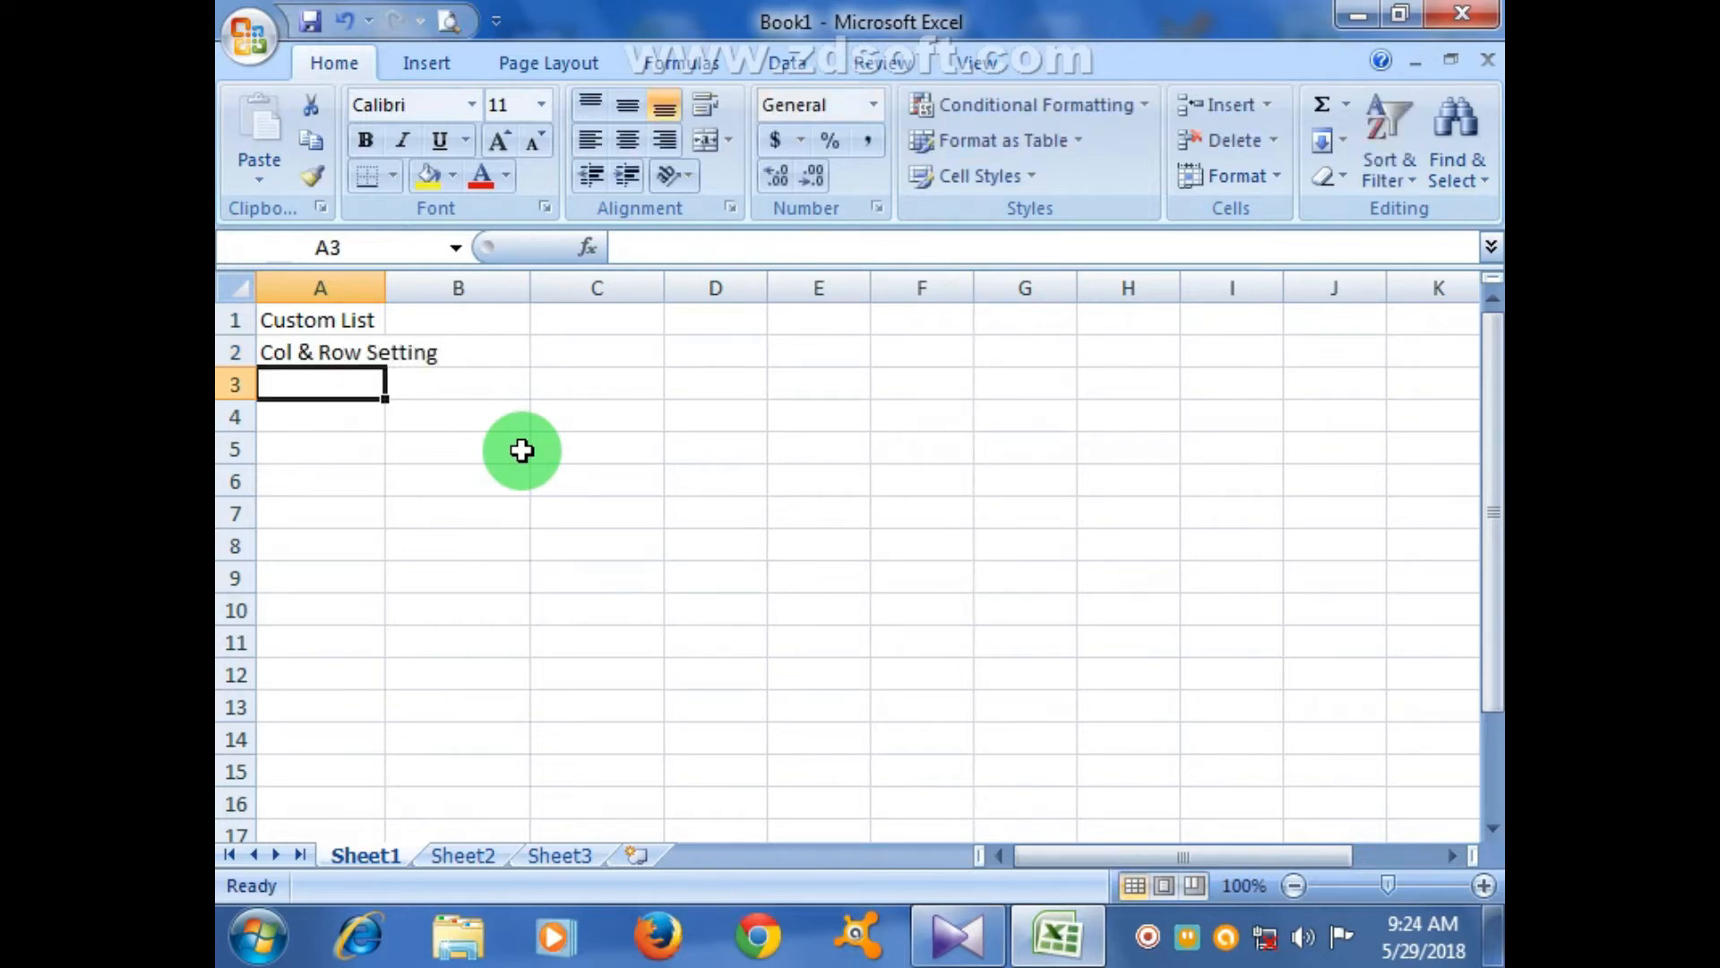
pyautogui.write('S')
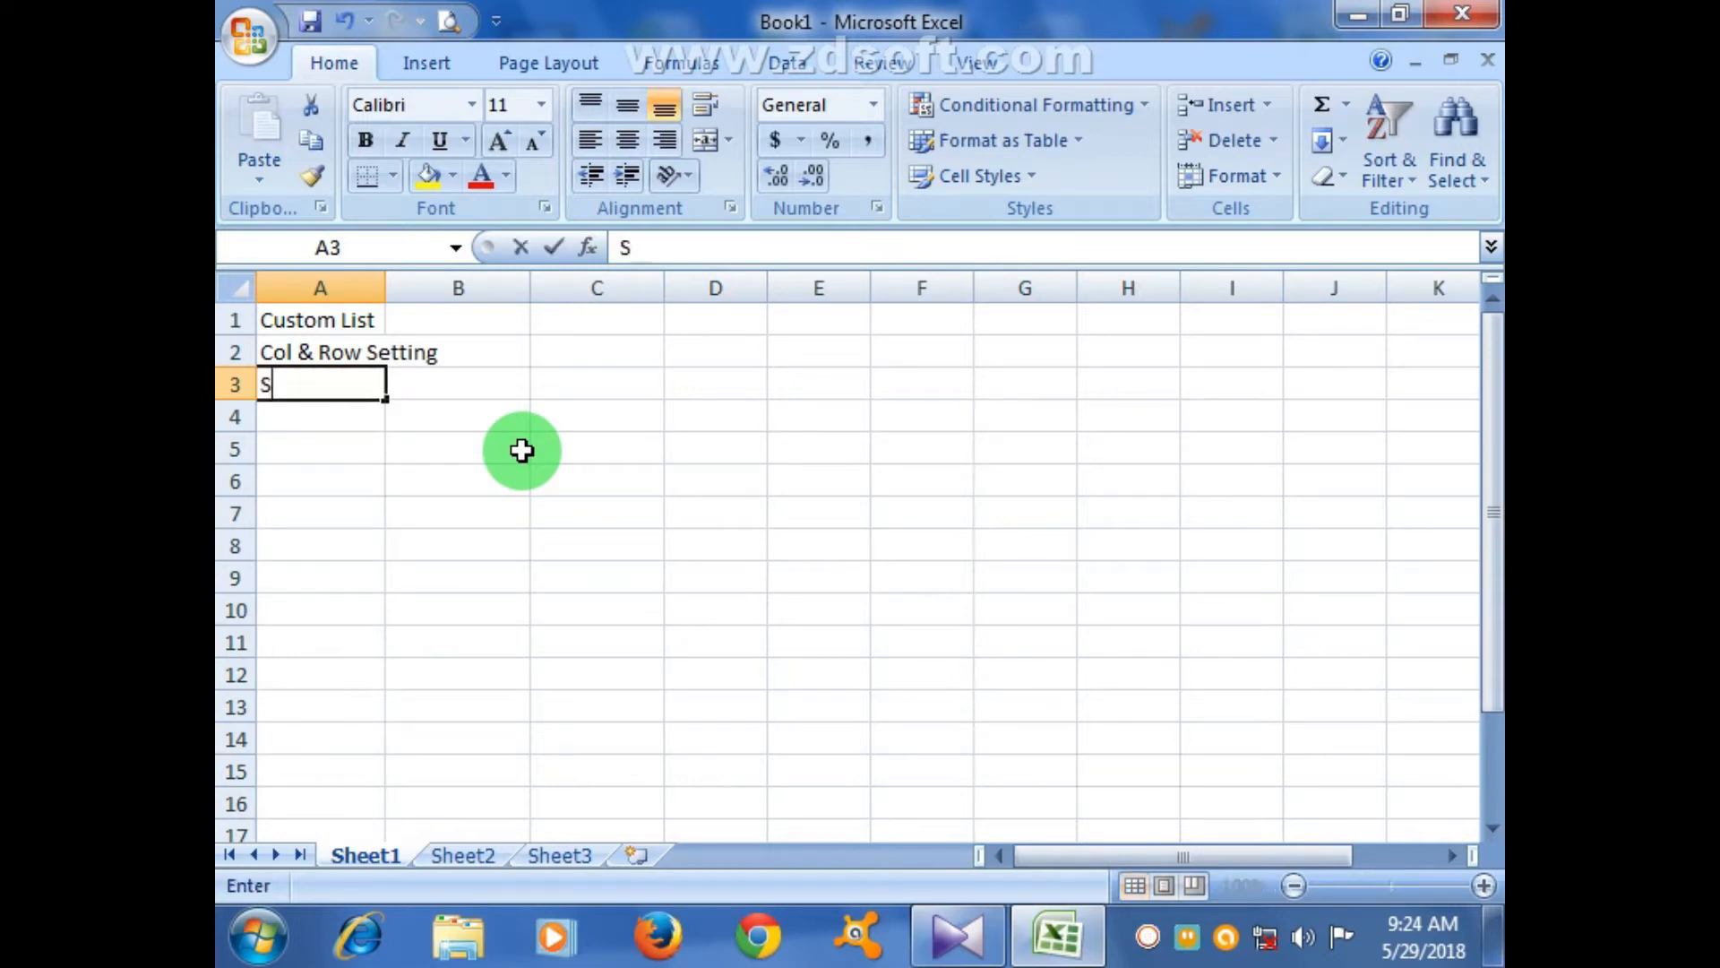
pyautogui.write('hrink to fit')
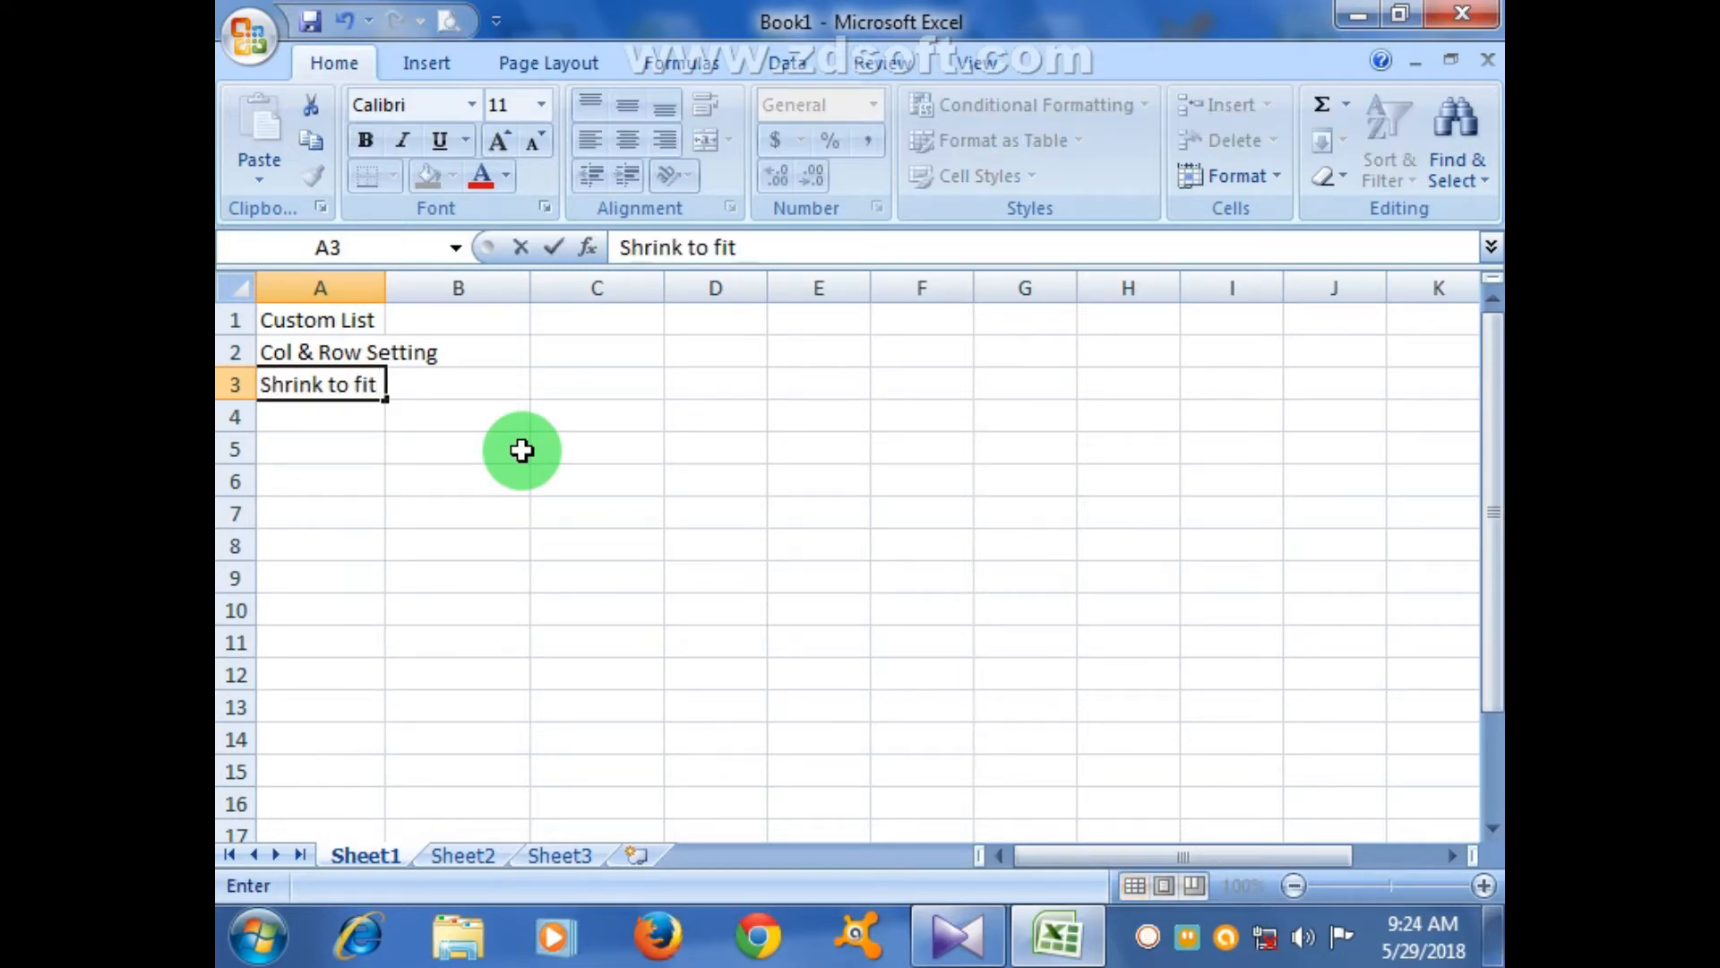
pyautogui.press('Return')
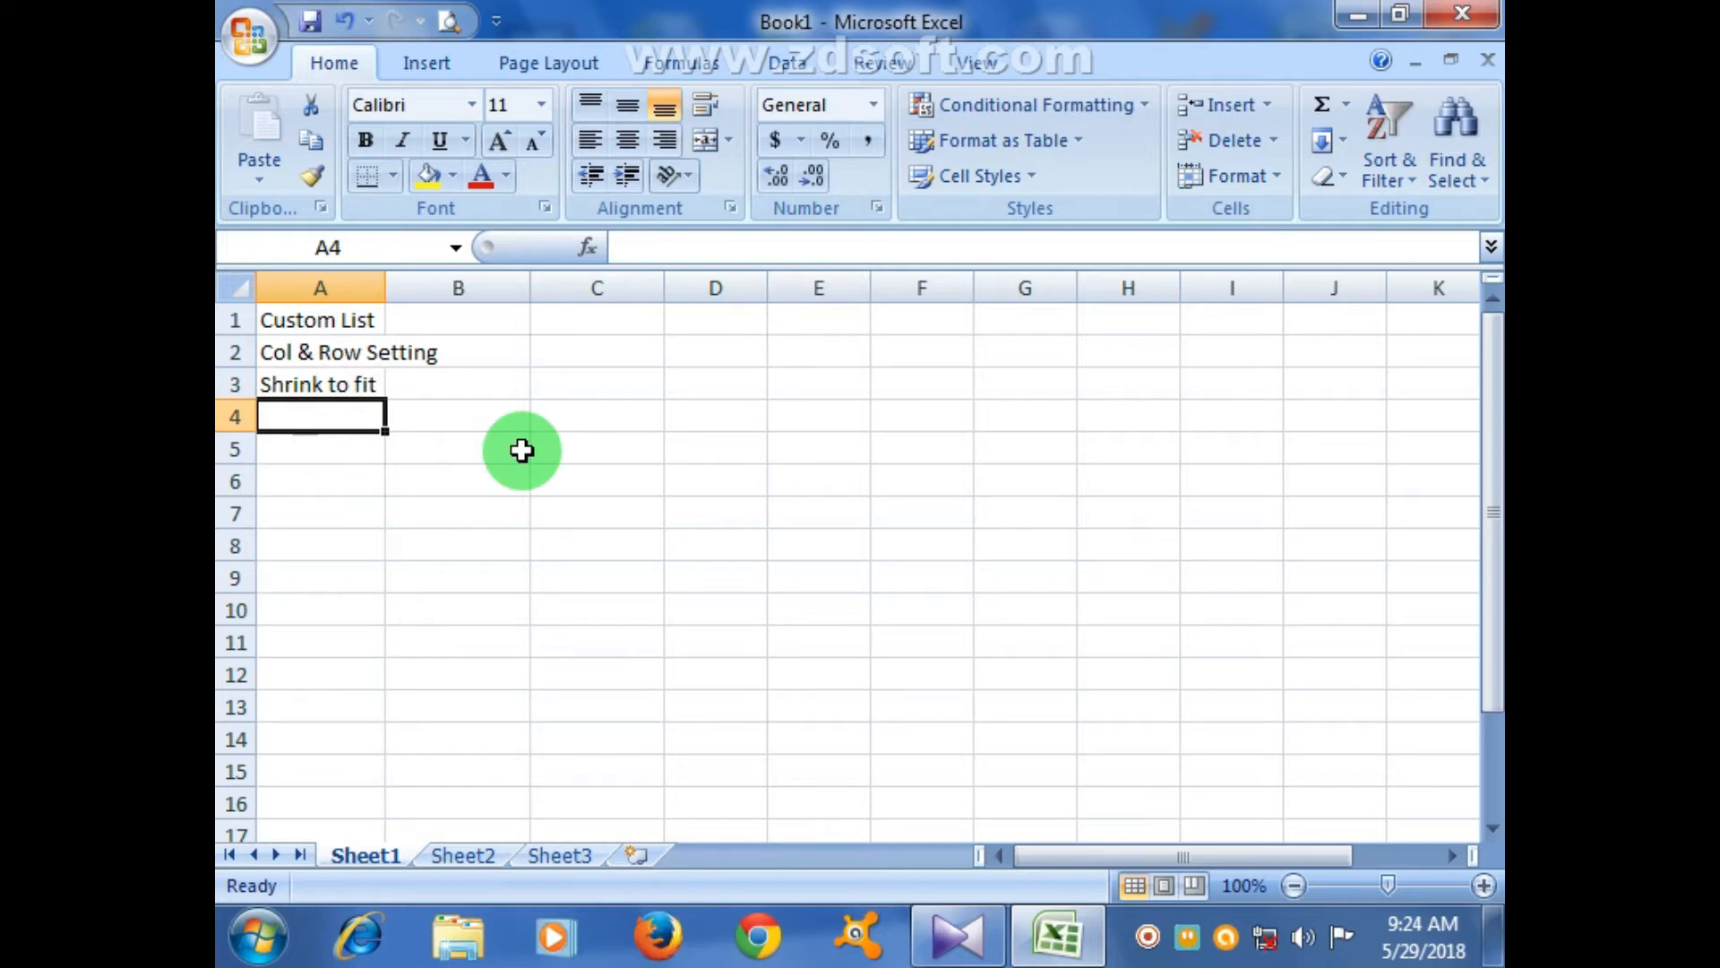
pyautogui.write('Format Cells')
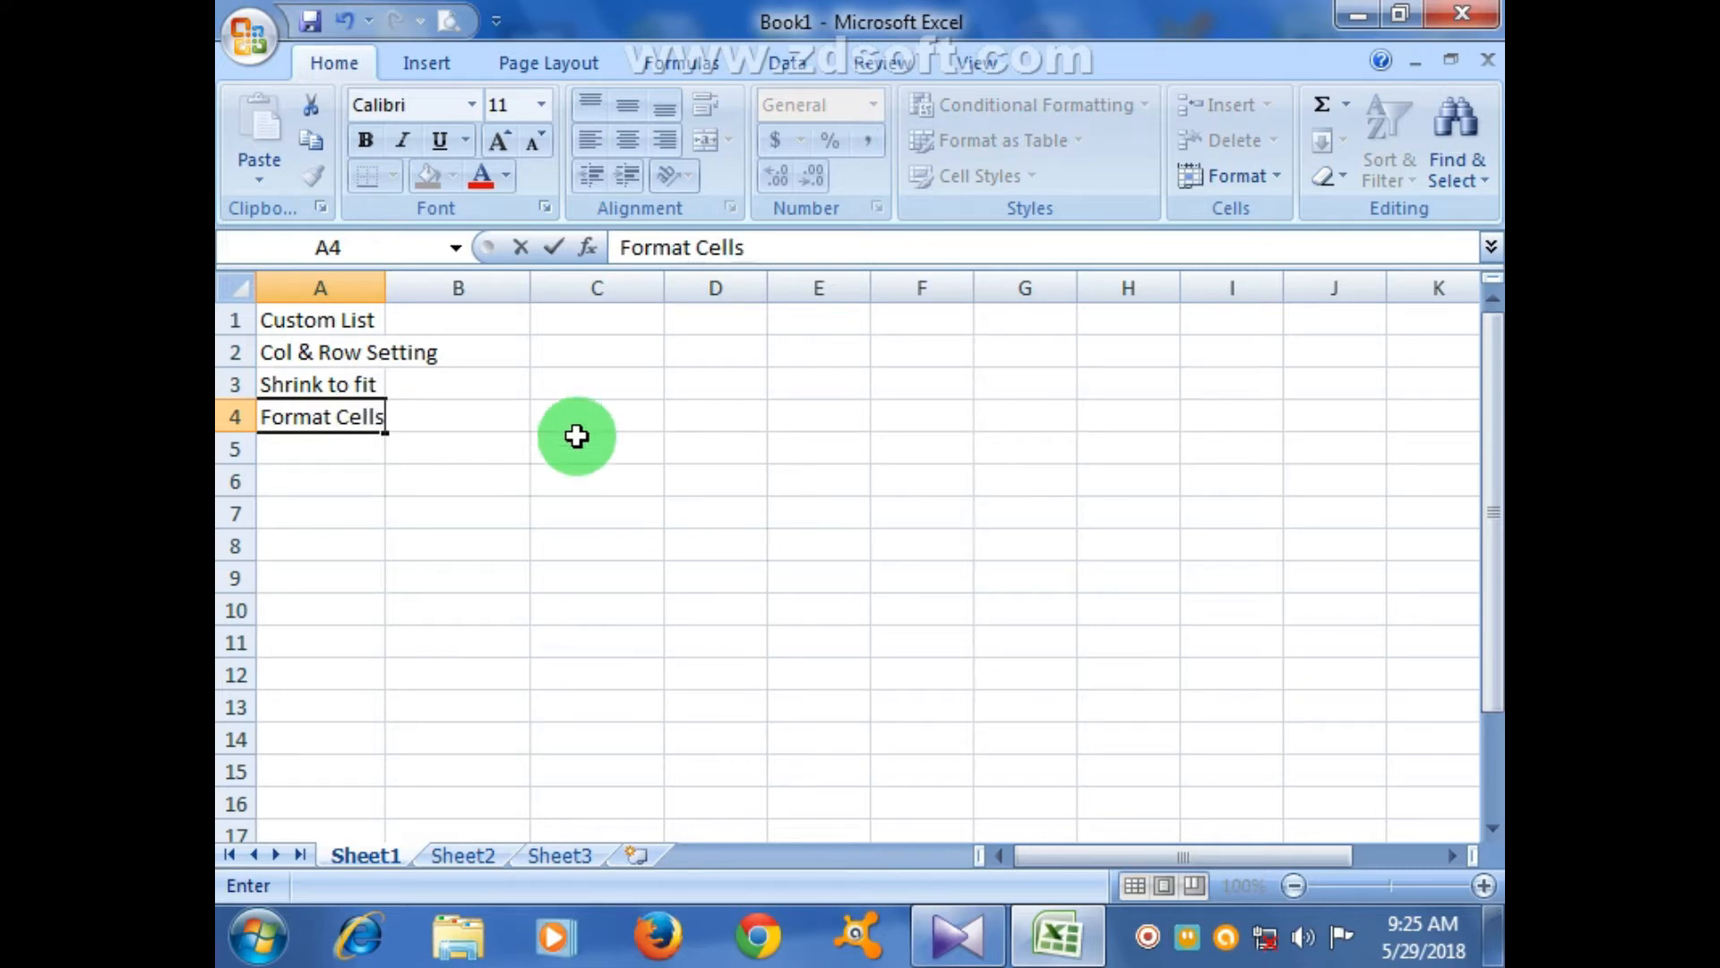
pyautogui.click(576, 436)
# - Widen column A so the four entries fit
pyautogui.moveTo(385, 290); pyautogui.dragTo(488, 289)
pyautogui.click(557, 541)
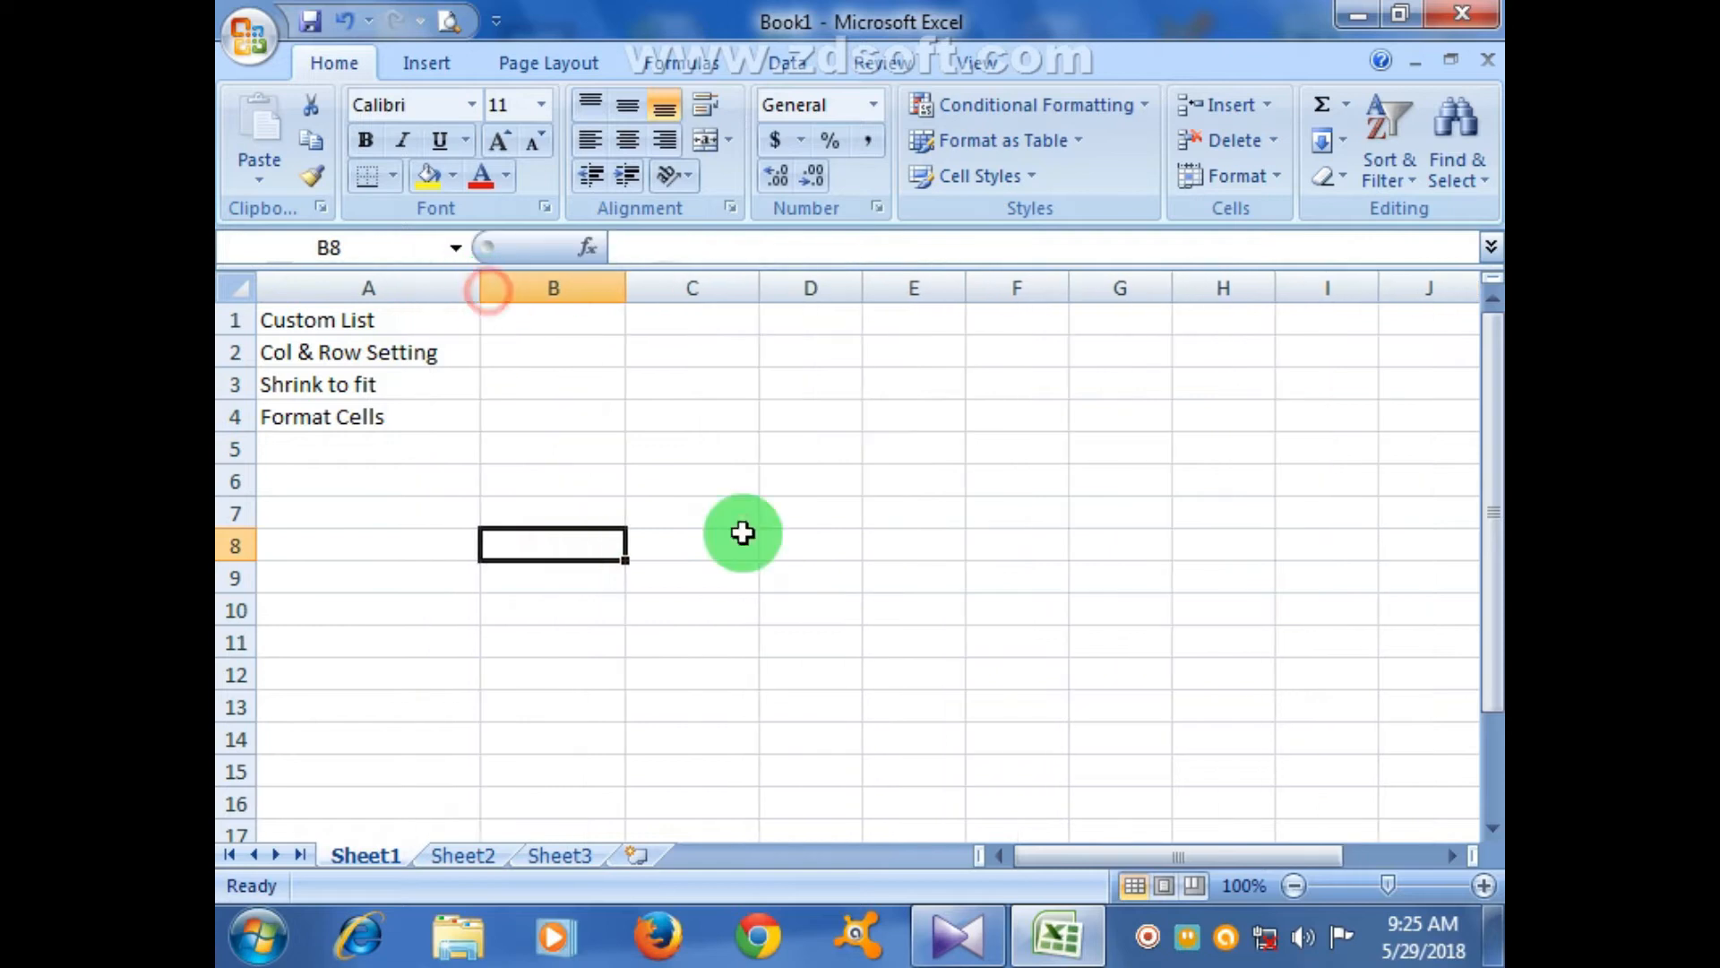
pyautogui.click(743, 533)
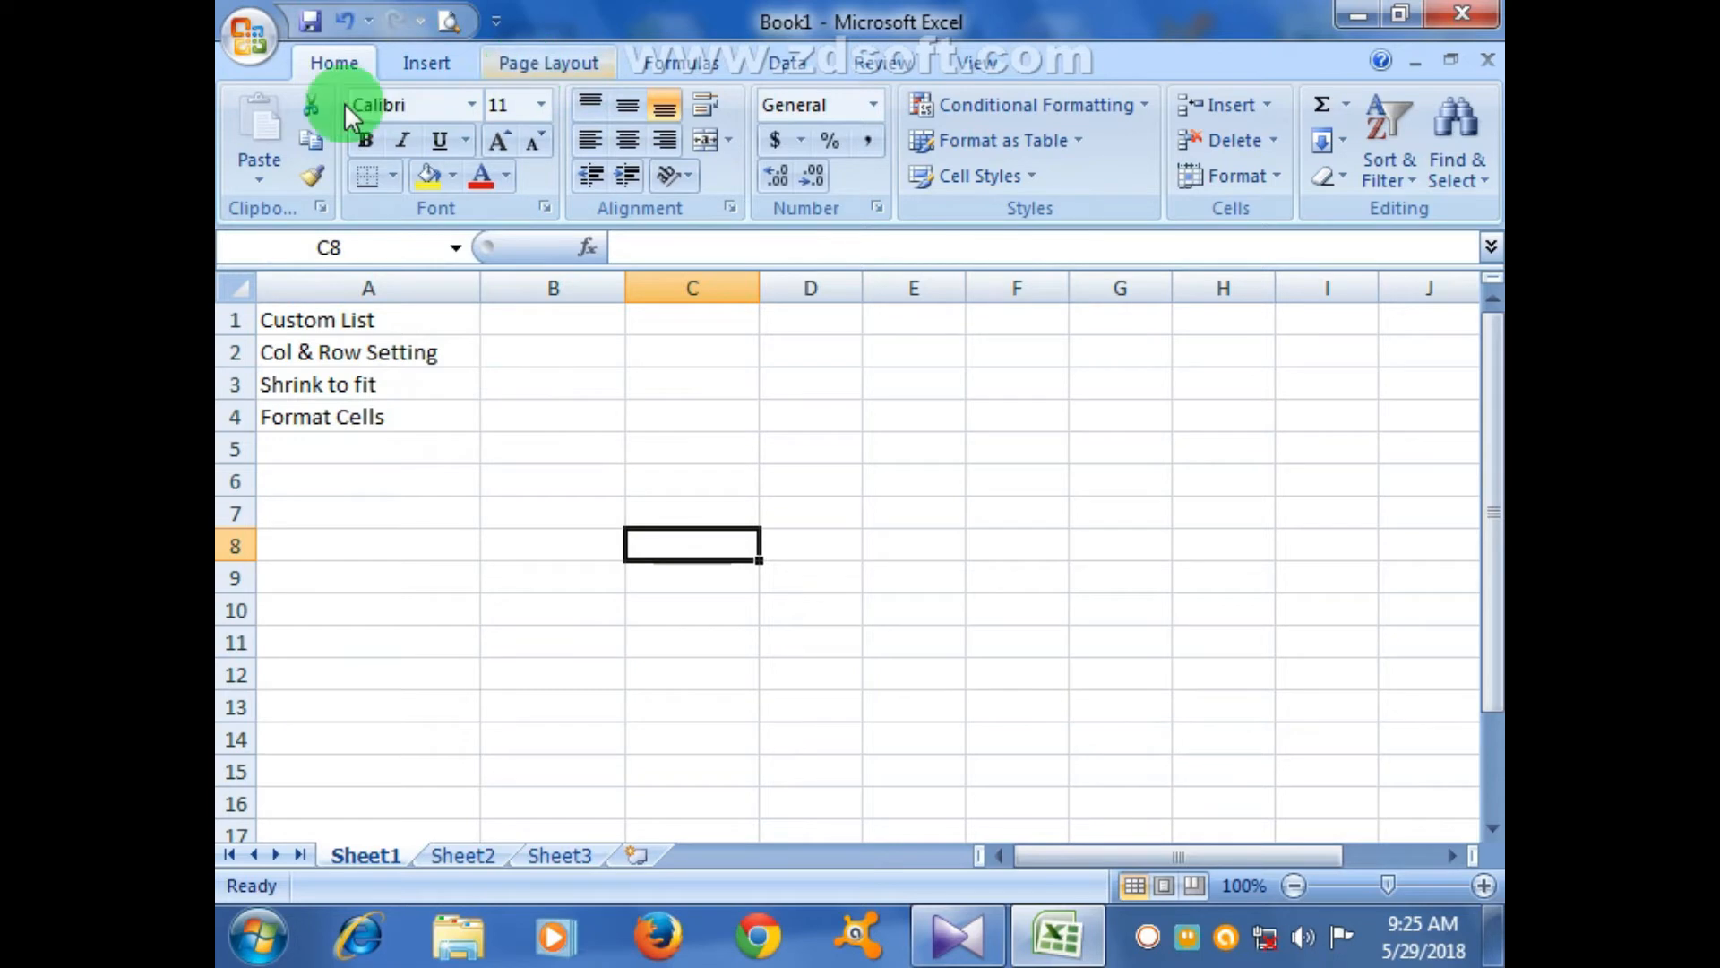
pyautogui.click(251, 43)
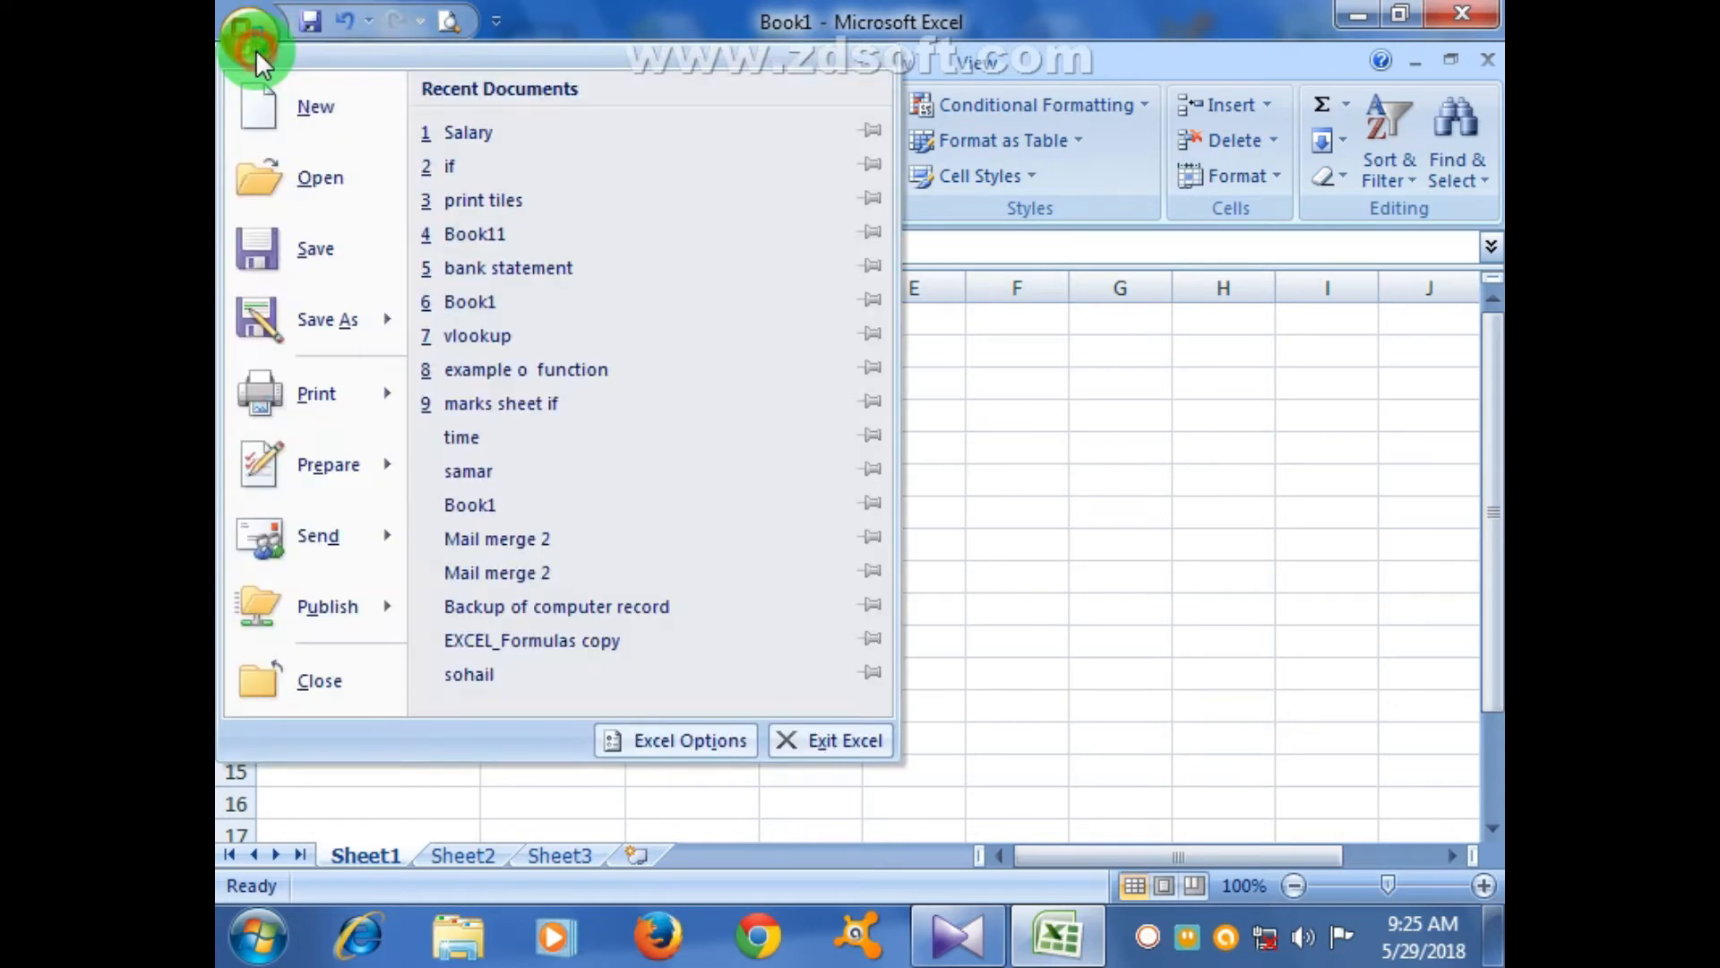
pyautogui.click(690, 740)
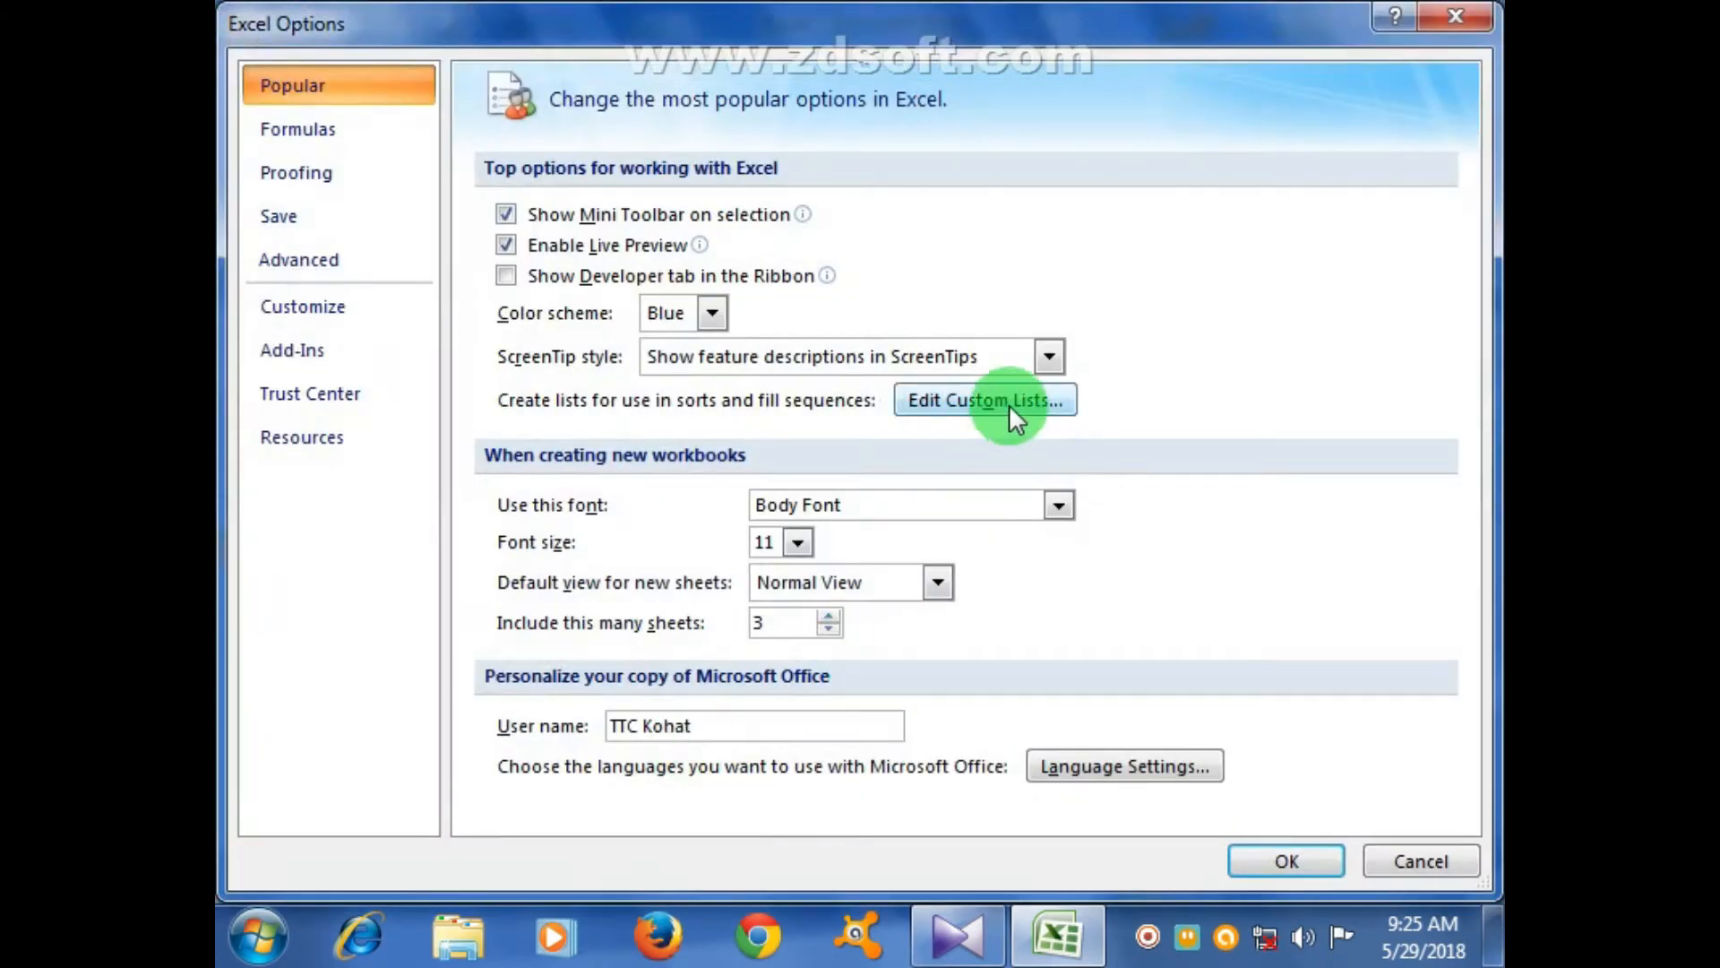
pyautogui.click(1009, 402)
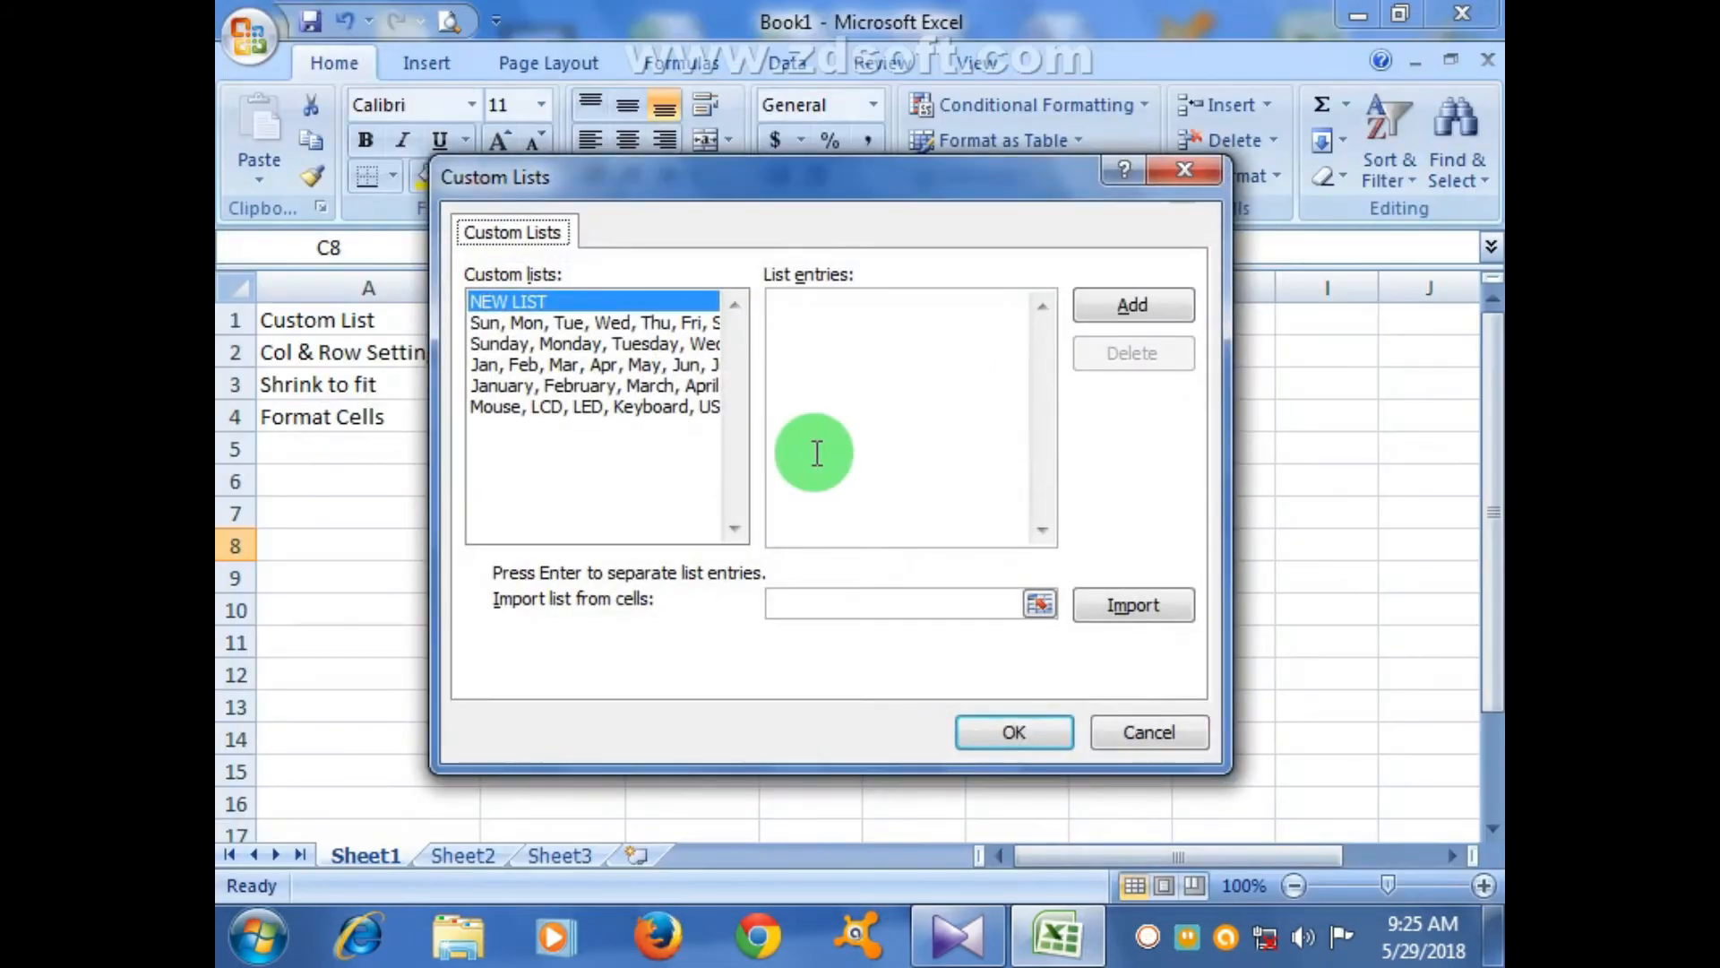
pyautogui.click(627, 300)
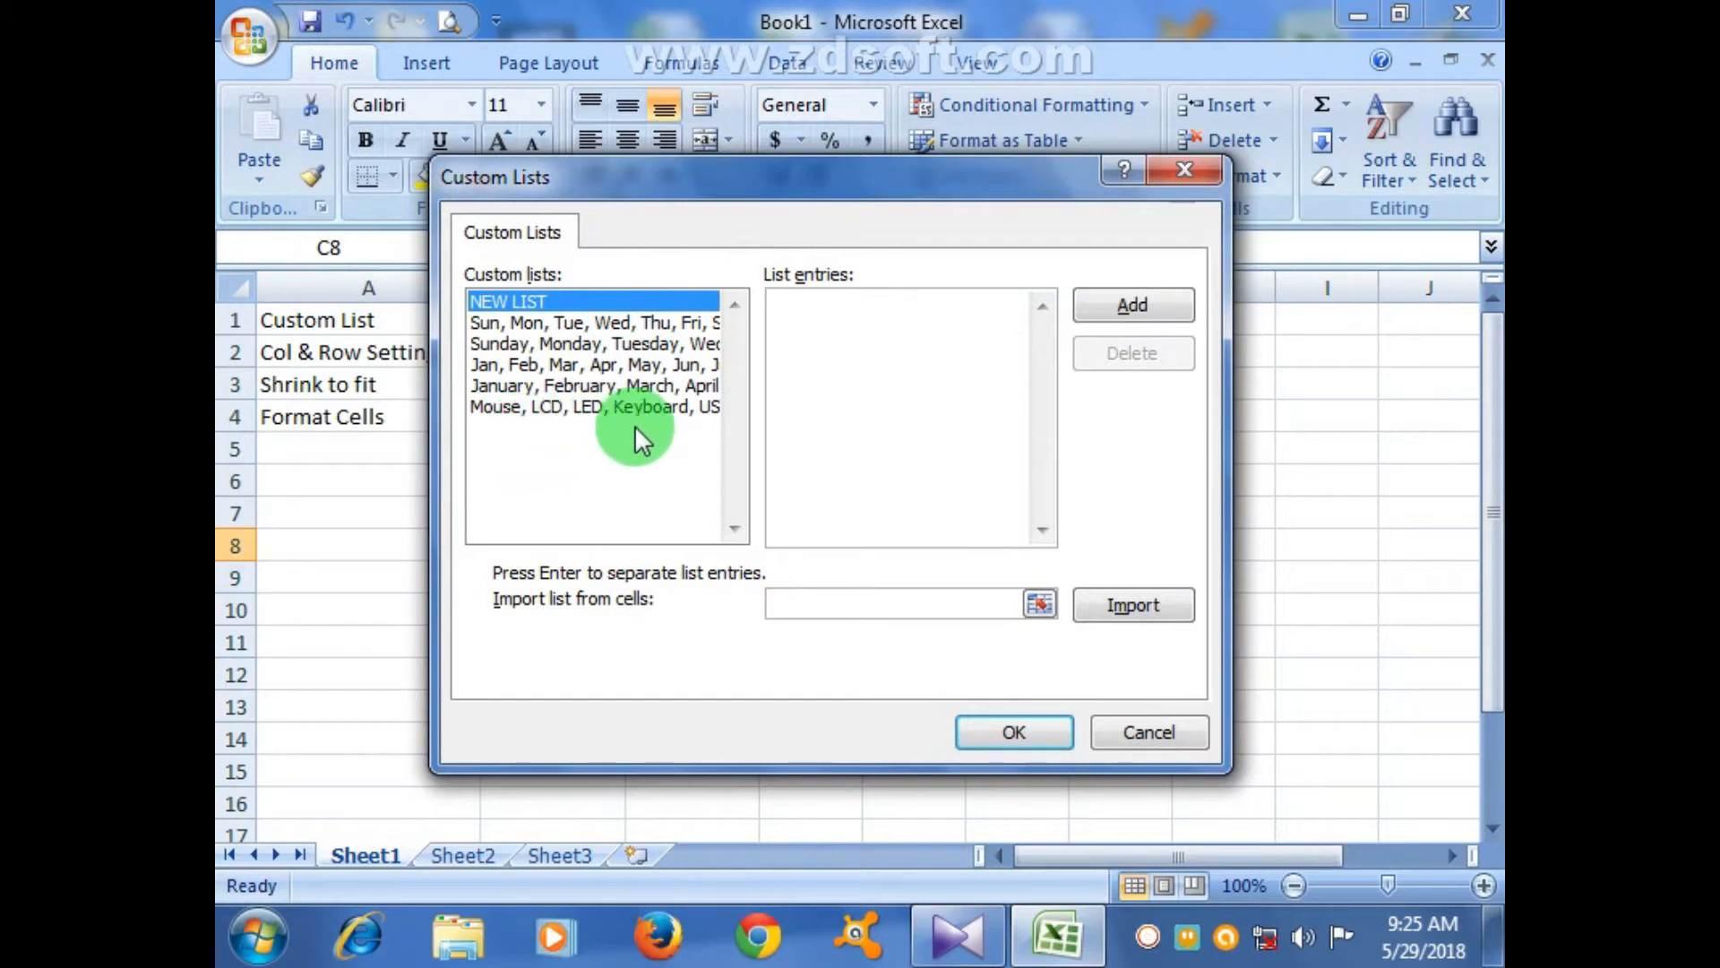
pyautogui.click(1138, 740)
pyautogui.click(1312, 865)
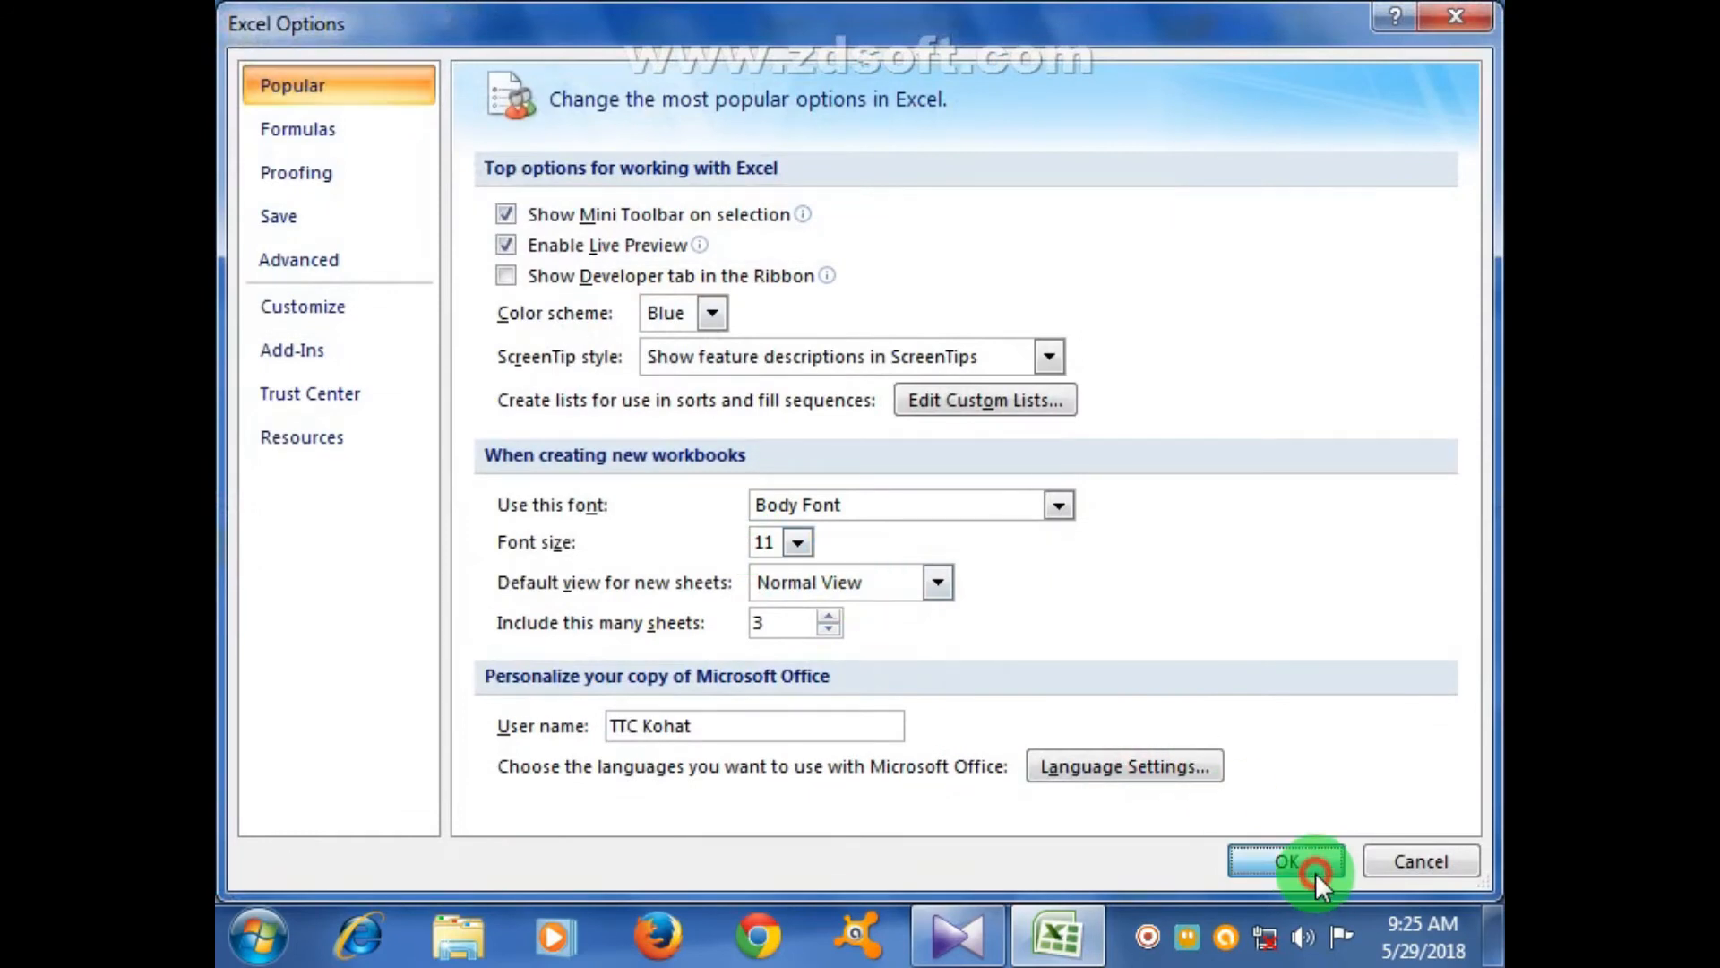
pyautogui.click(603, 330)
pyautogui.click(660, 380)
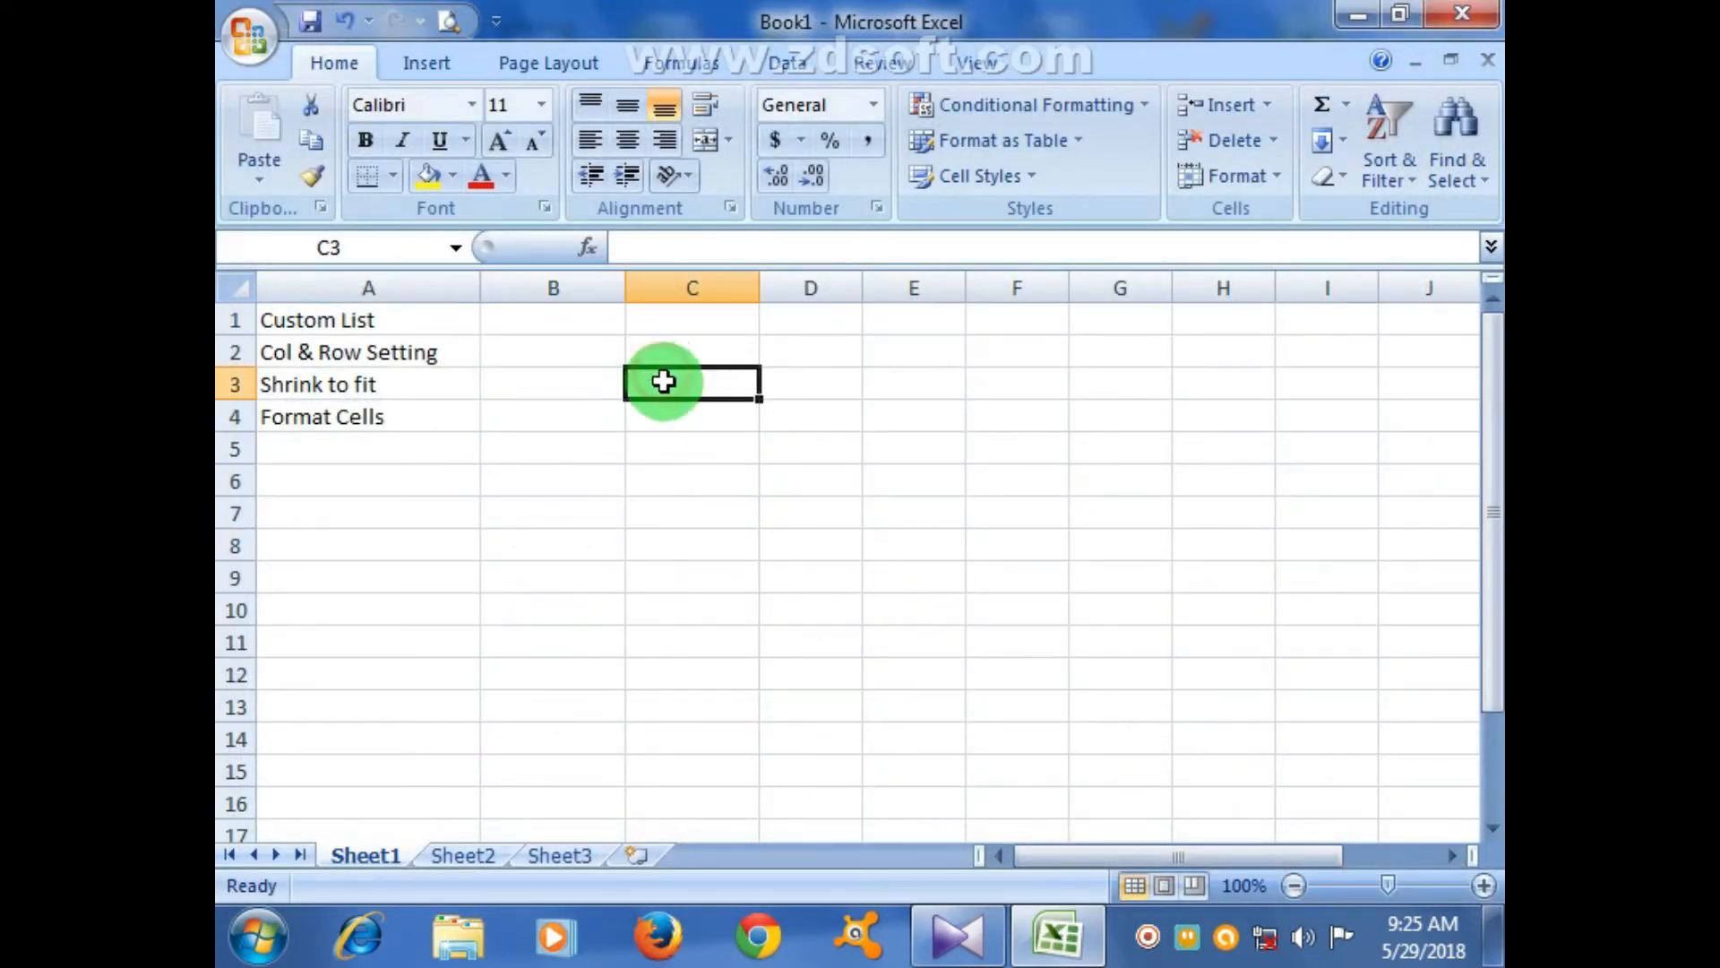
pyautogui.write('Mouse')
pyautogui.click(723, 469)
pyautogui.click(726, 395)
pyautogui.moveTo(759, 400); pyautogui.dragTo(764, 588)
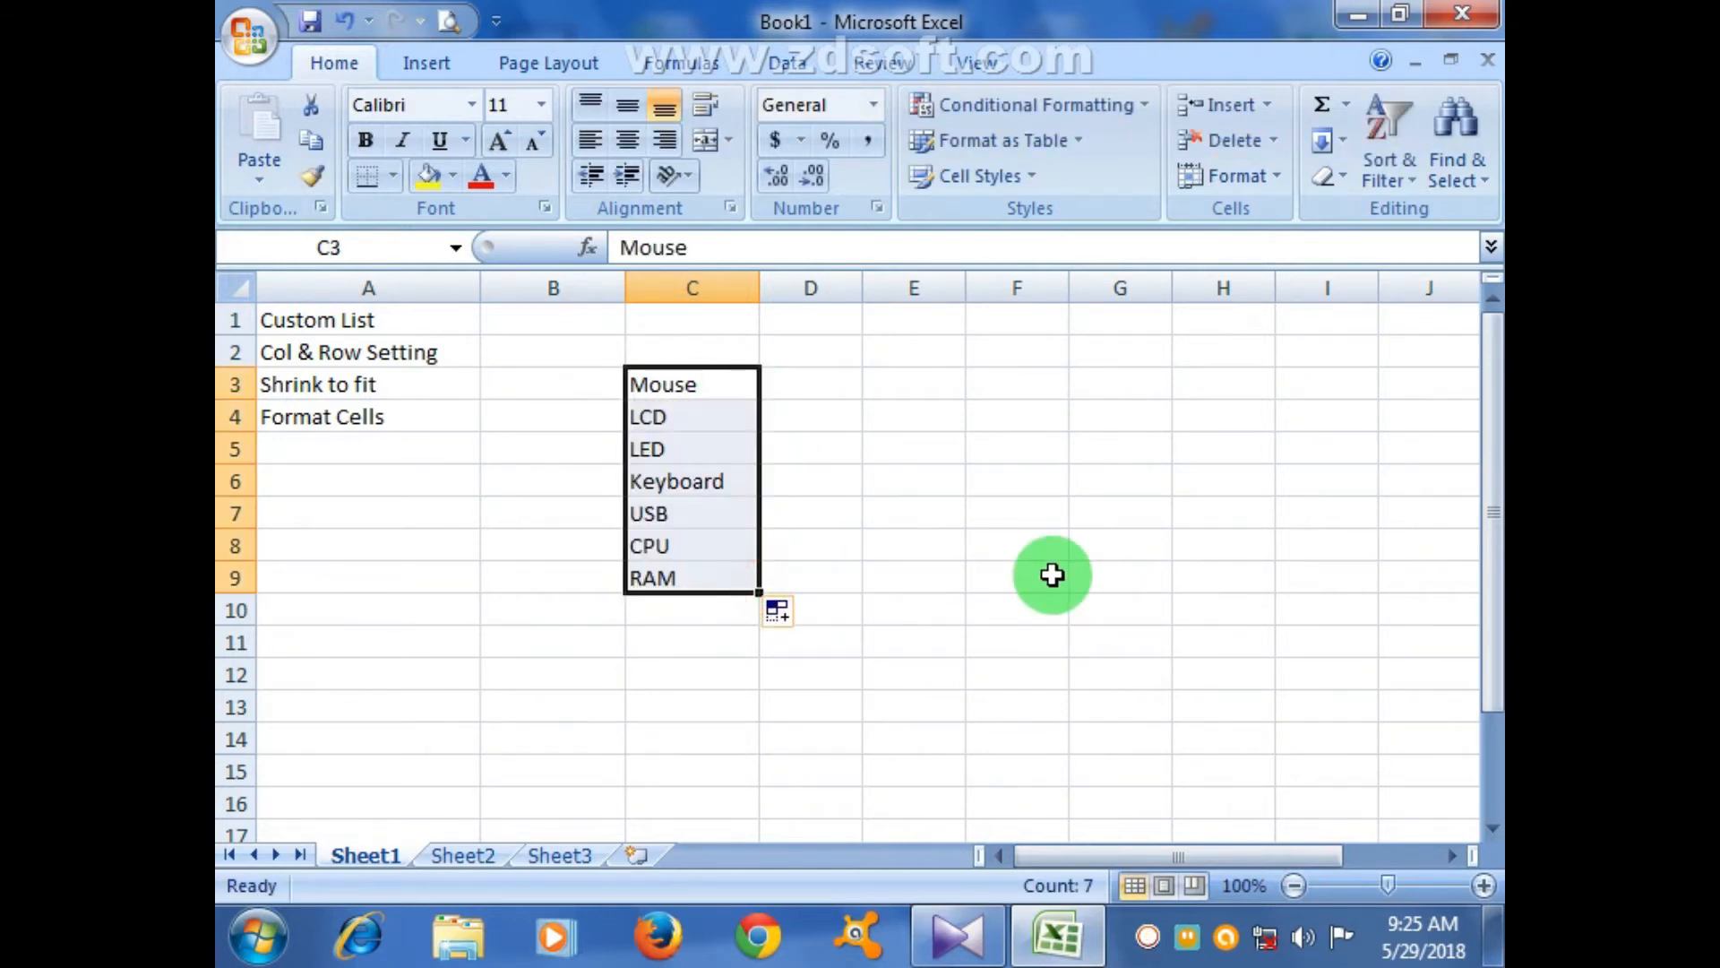
pyautogui.click(1052, 575)
pyautogui.moveTo(660, 382); pyautogui.dragTo(665, 566)
pyautogui.press('Delete')
pyautogui.click(802, 601)
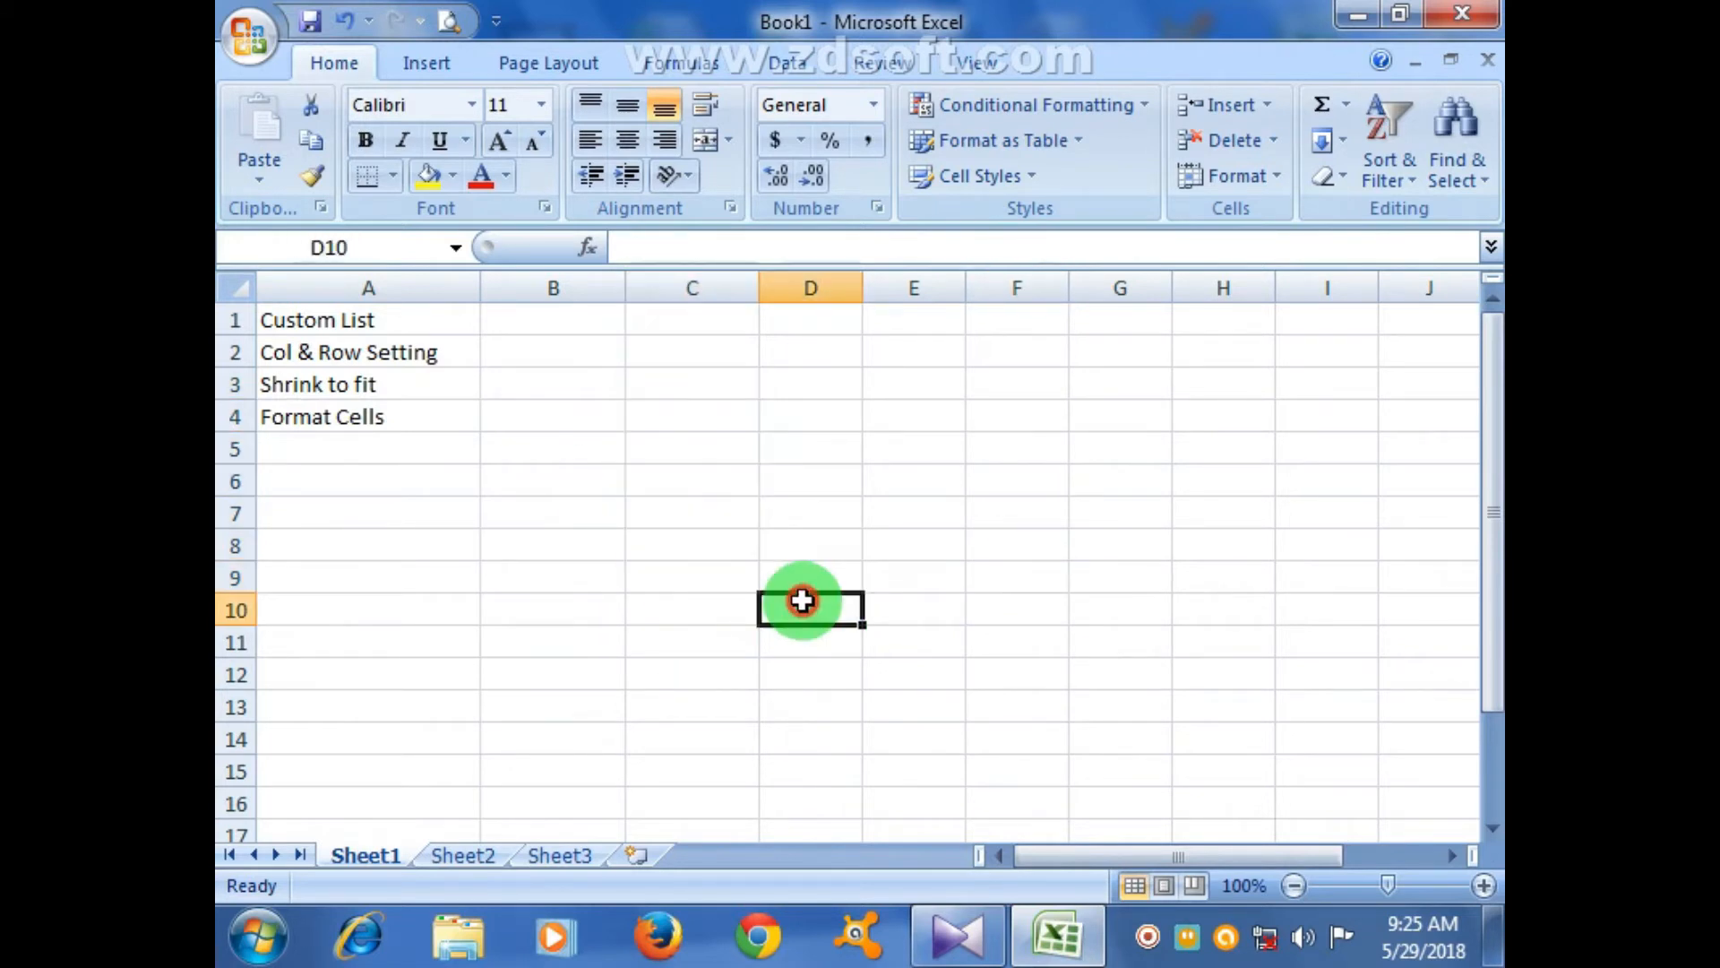
# - Enter the headings Sno, Name and Course in B3:D3
pyautogui.click(603, 378)
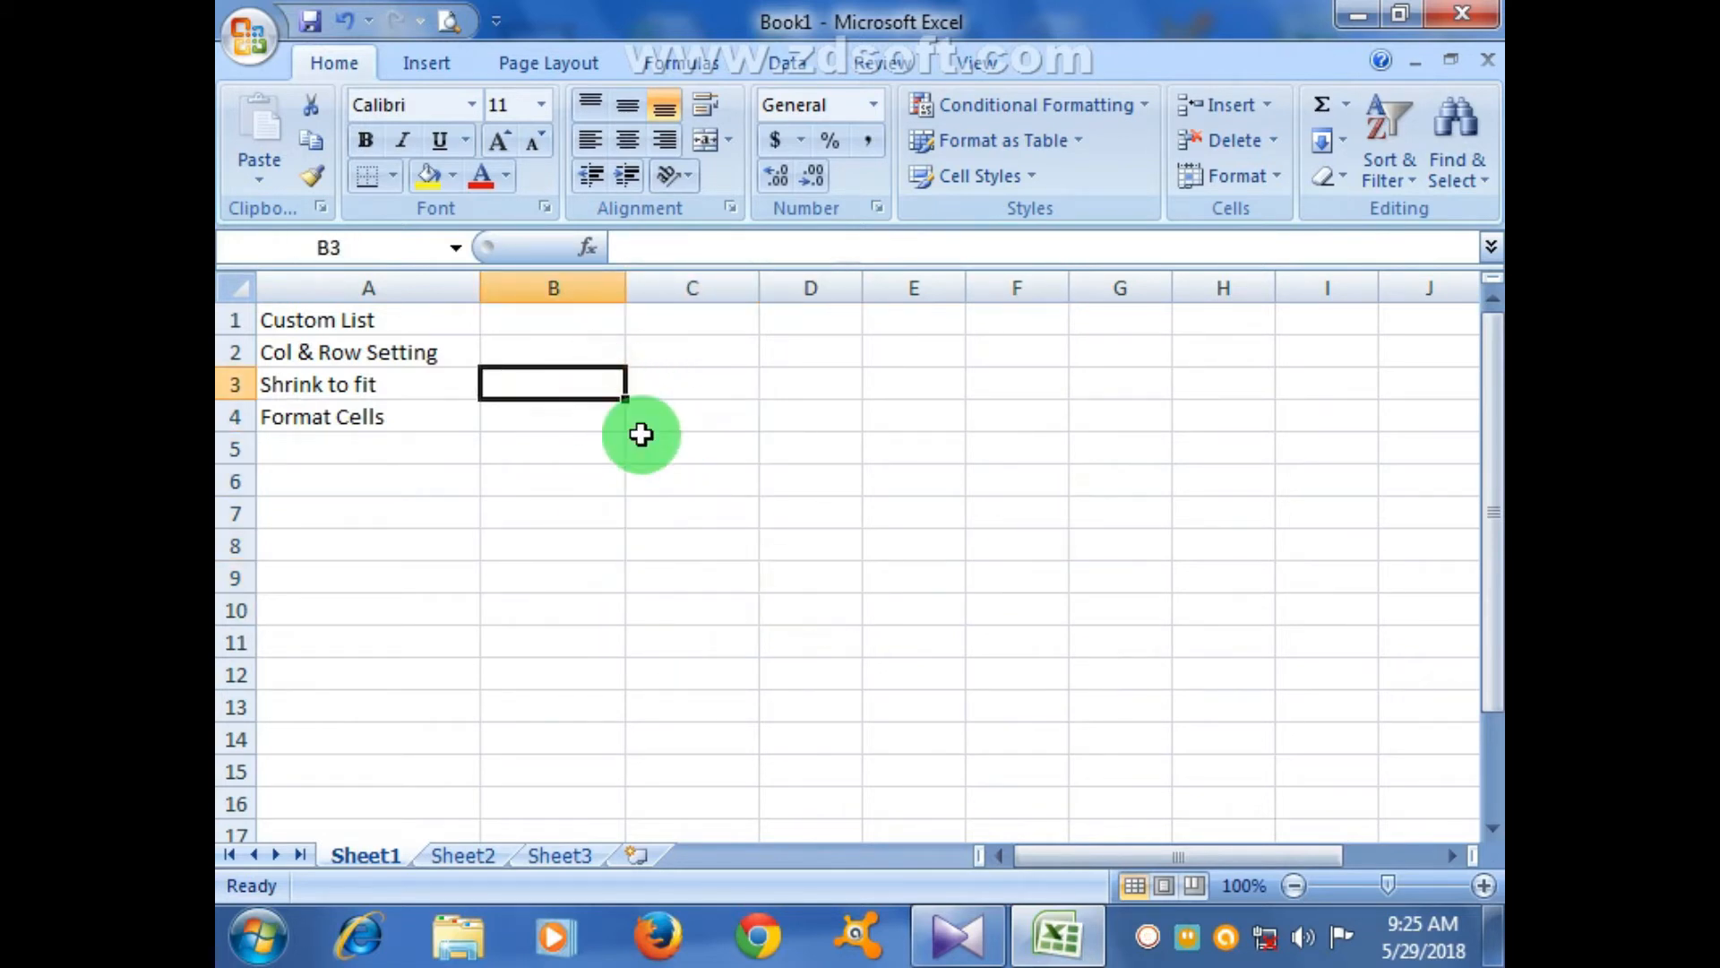
pyautogui.click(653, 470)
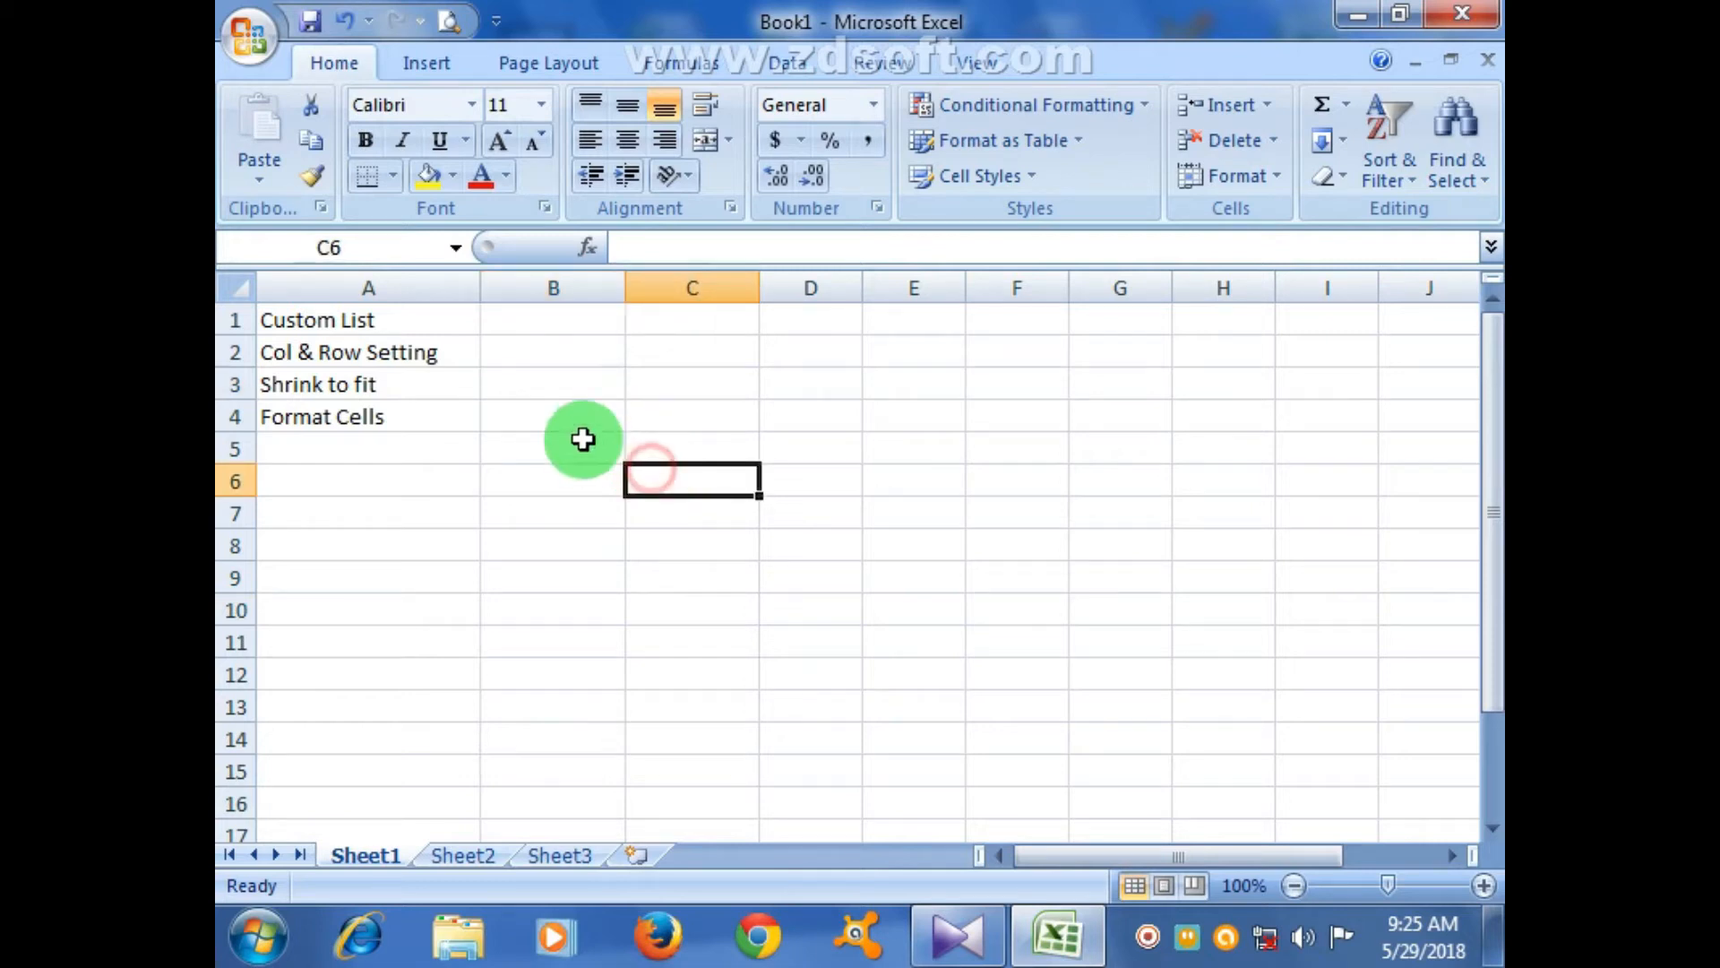
pyautogui.click(554, 375)
pyautogui.write('Sno')
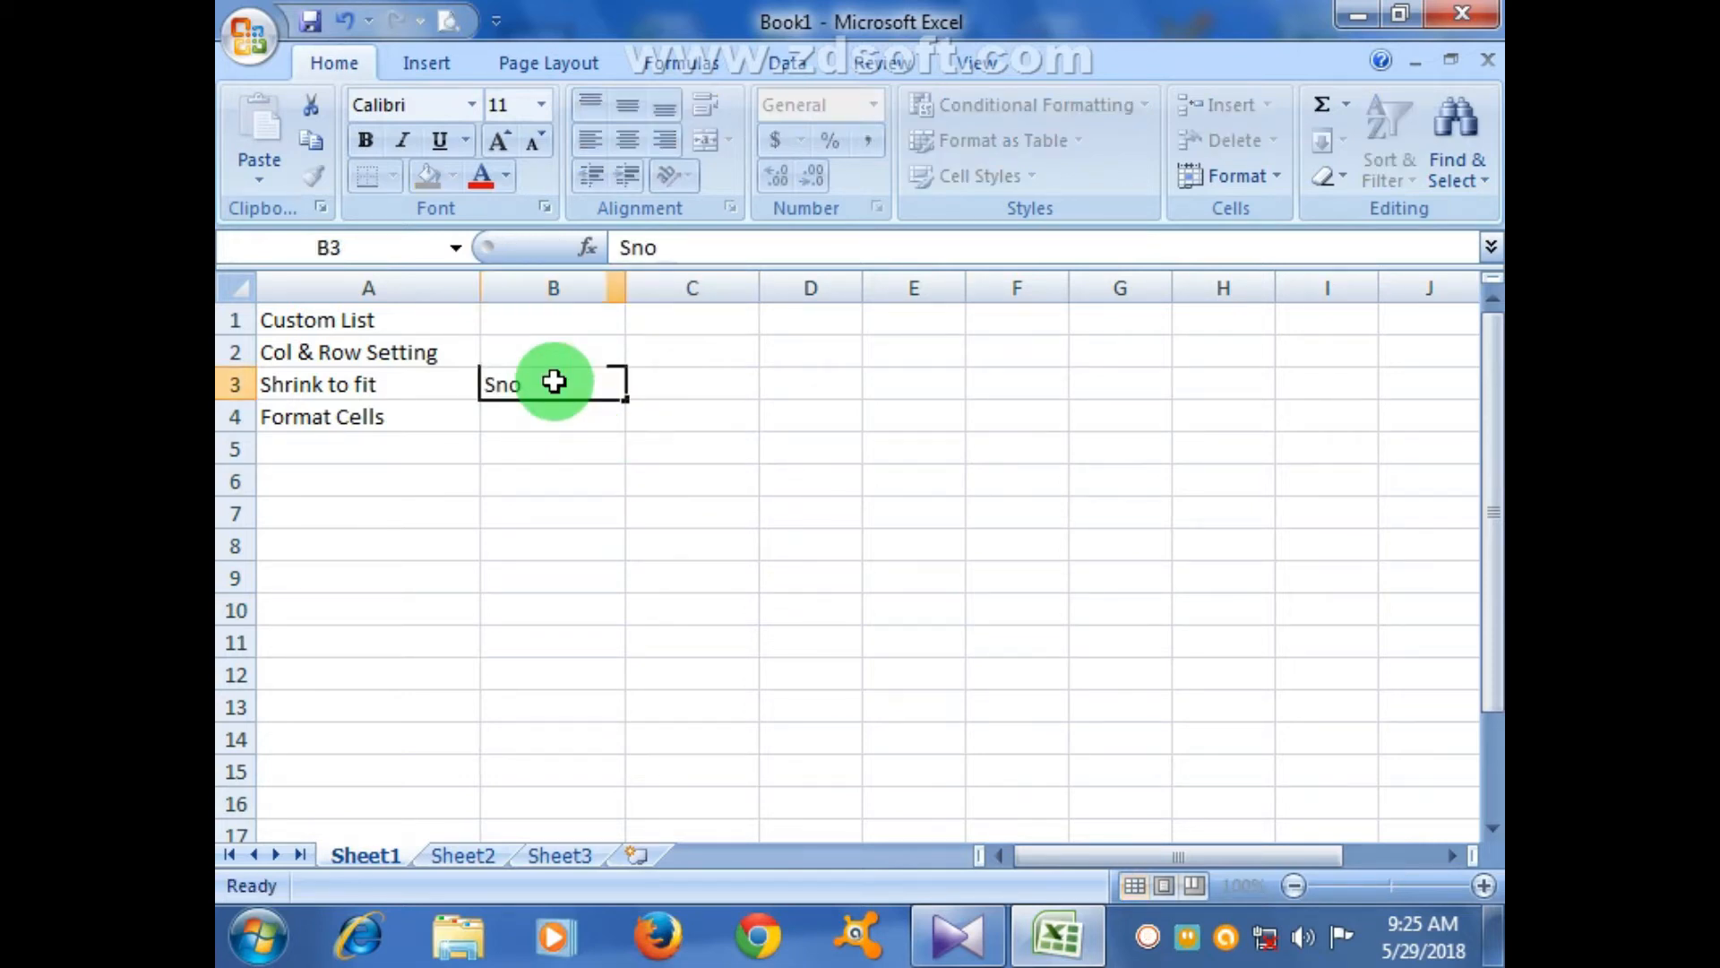
pyautogui.press('Tab')
pyautogui.write('Name')
pyautogui.press('Tab')
pyautogui.write('Course')
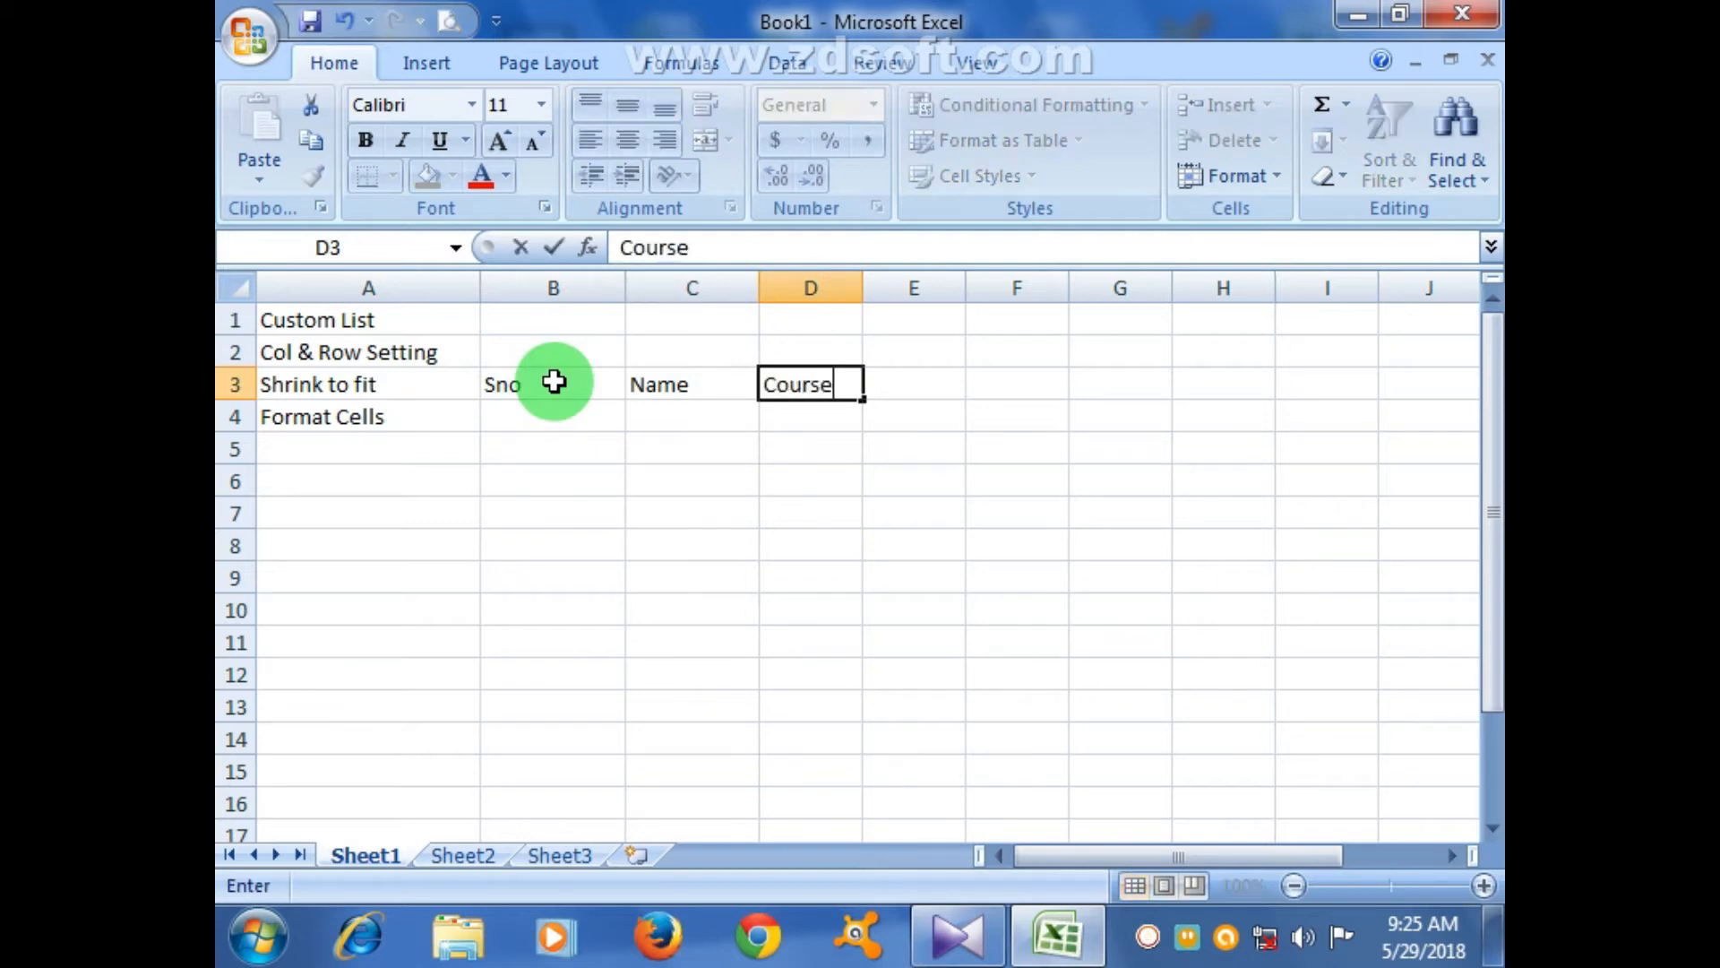
pyautogui.click(632, 506)
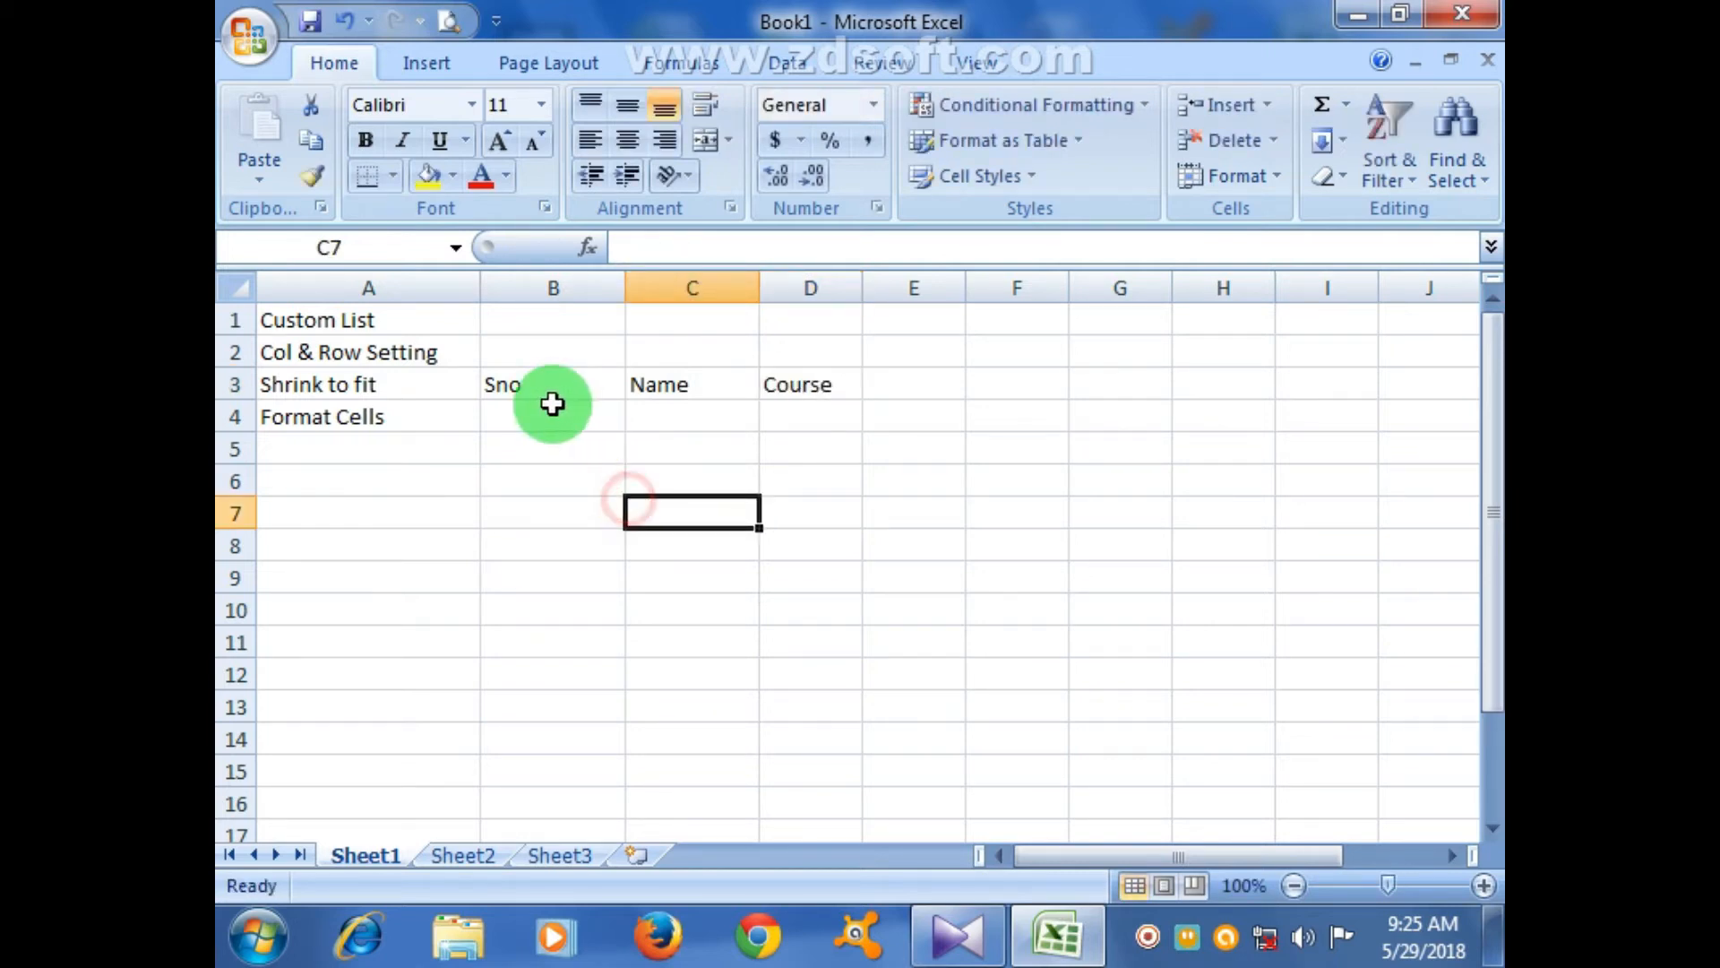
# - Enter serial number 1 and a student name in B4:C4, then widen column D
pyautogui.click(549, 404)
pyautogui.write('1')
pyautogui.press('Tab')
pyautogui.write('An')
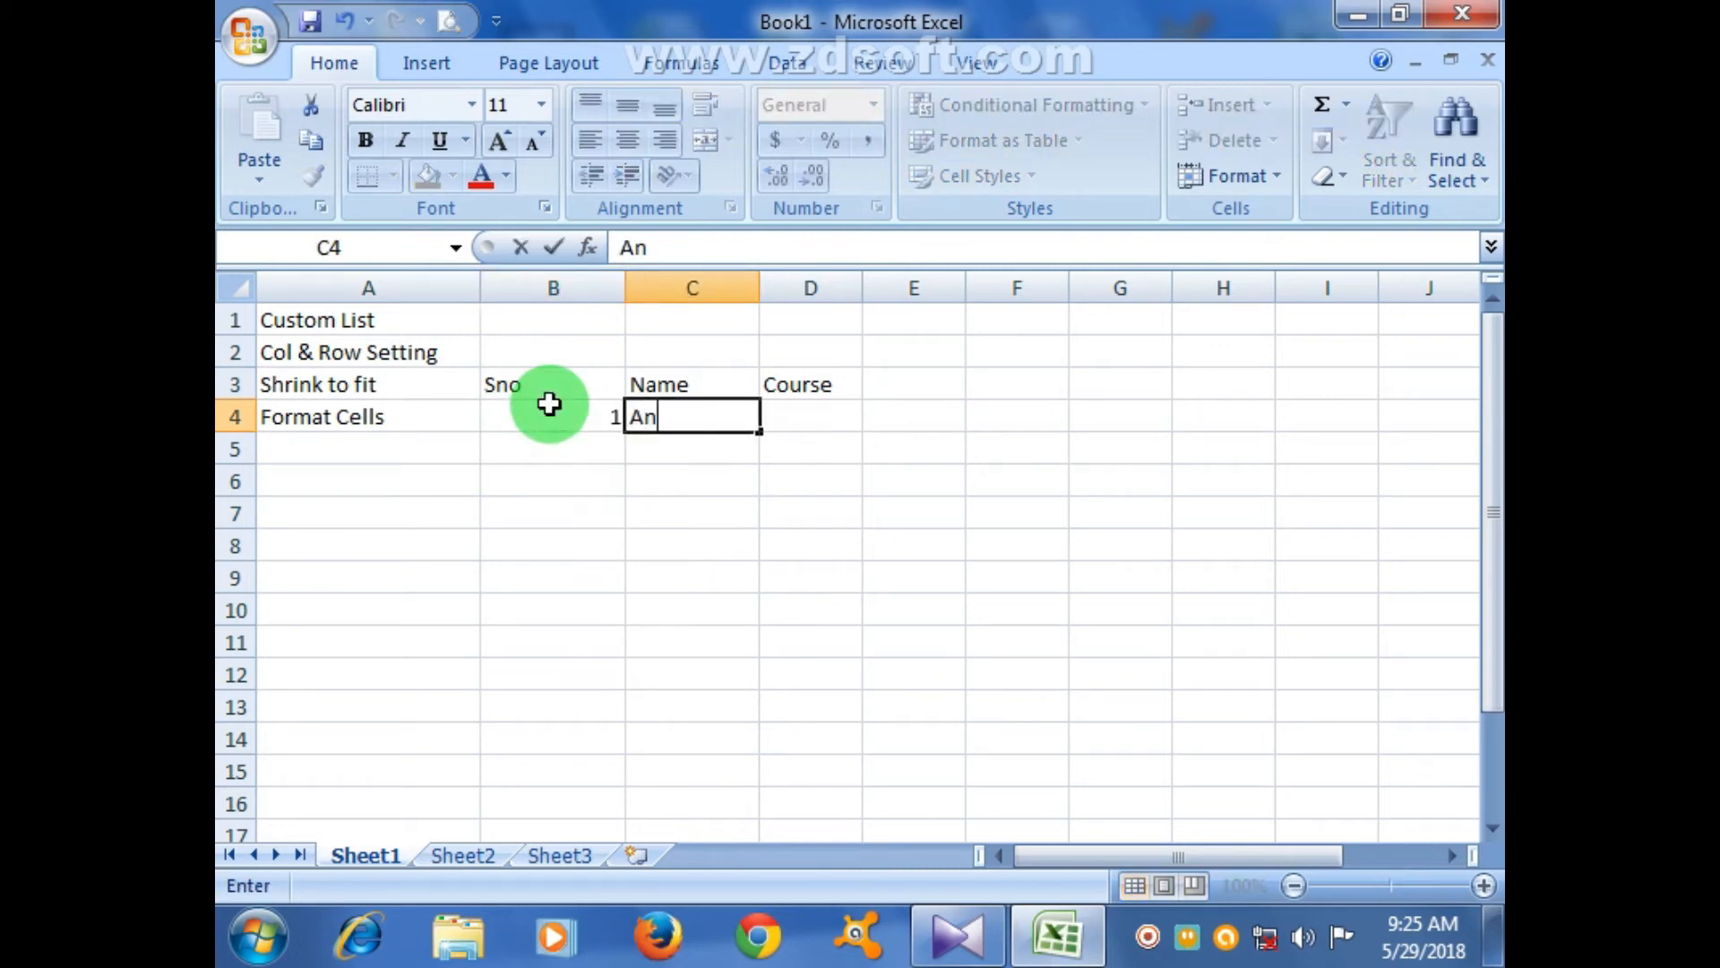
pyautogui.write('nees')
pyautogui.press('Tab')
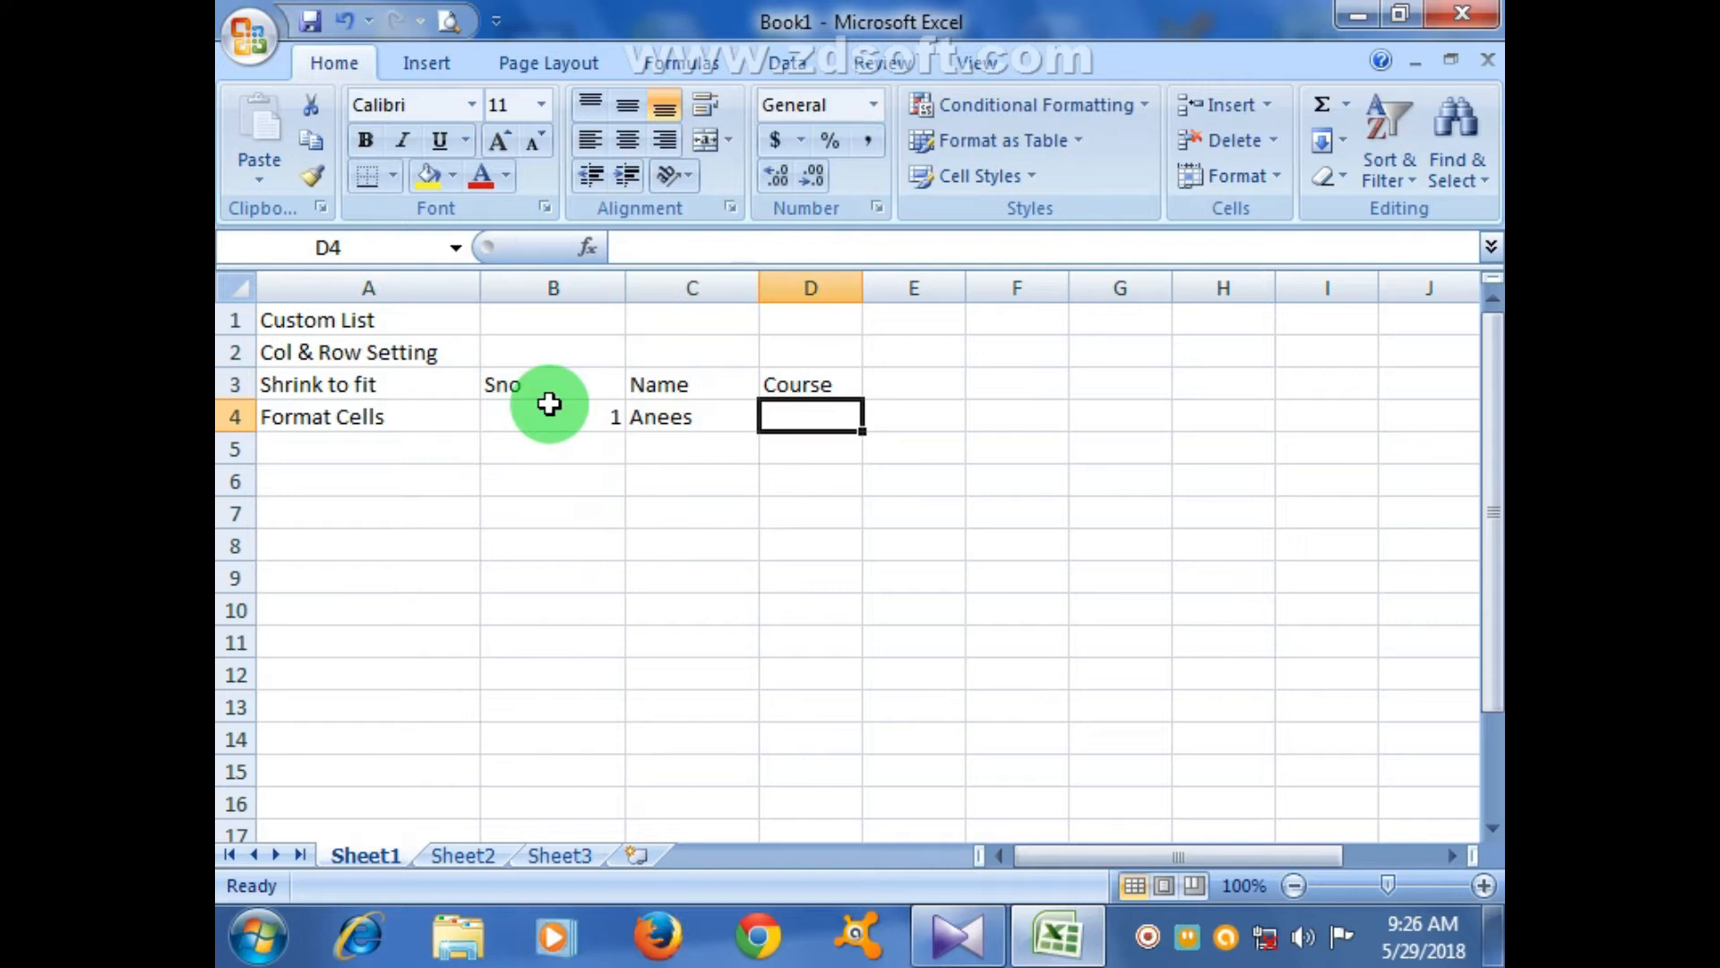
pyautogui.moveTo(876, 292); pyautogui.dragTo(921, 293)
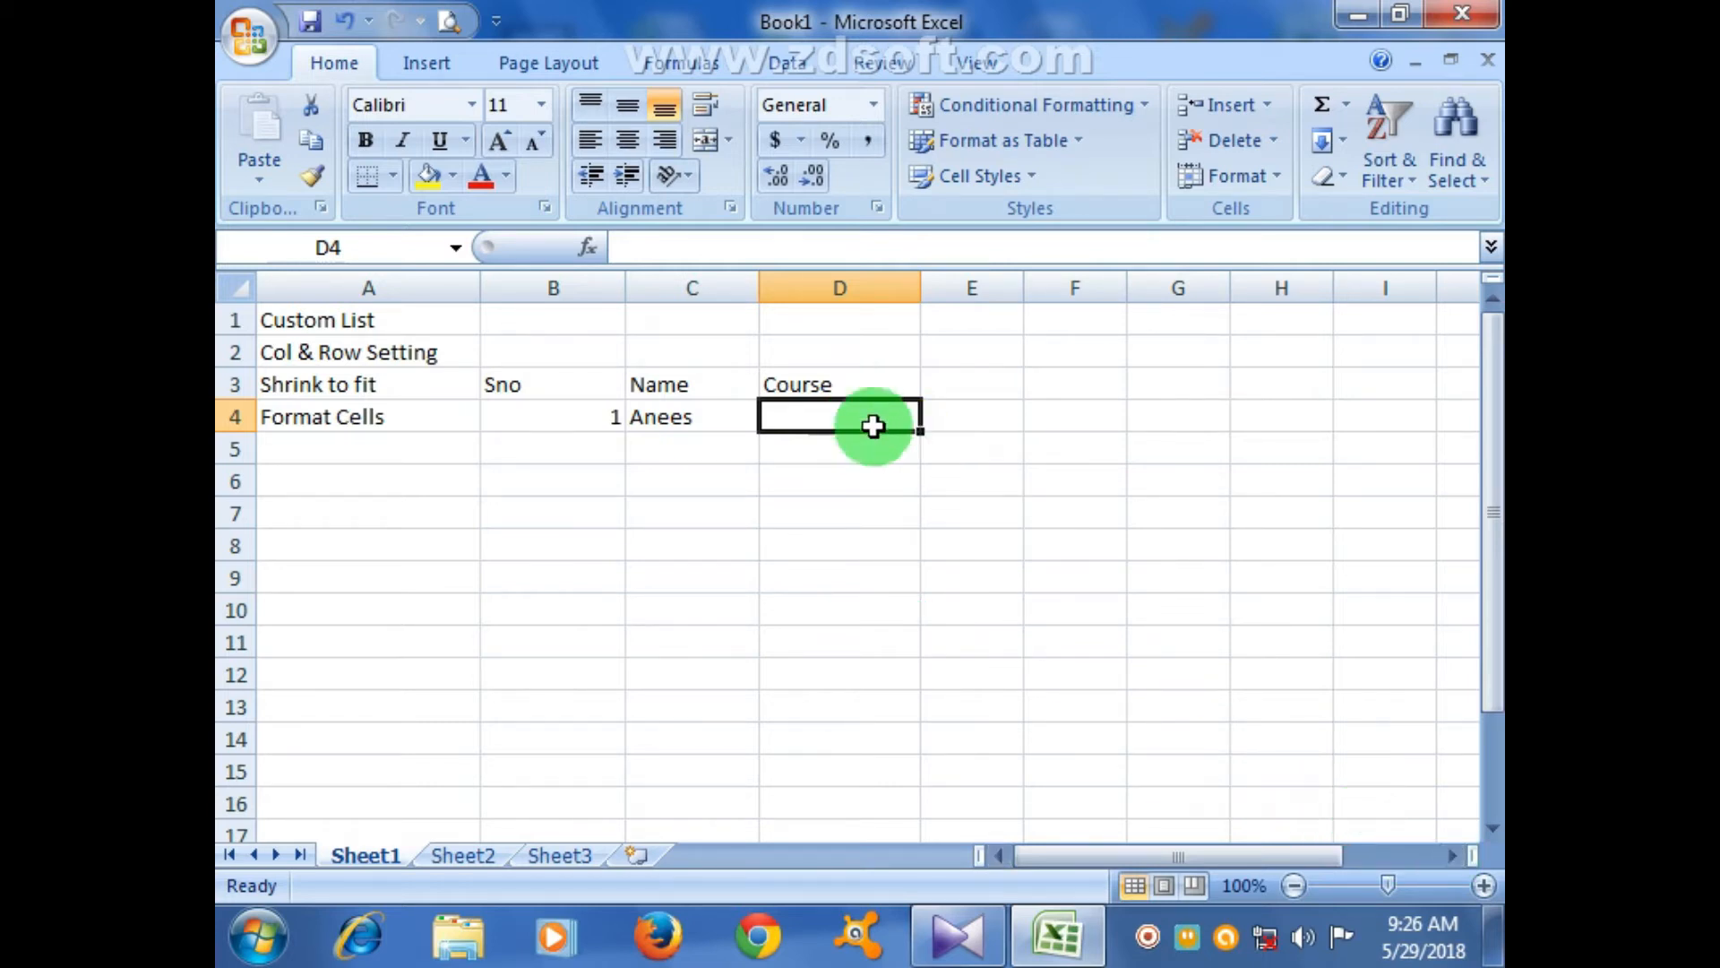
# - Widen column M to hold the course names
pyautogui.click(1451, 856)
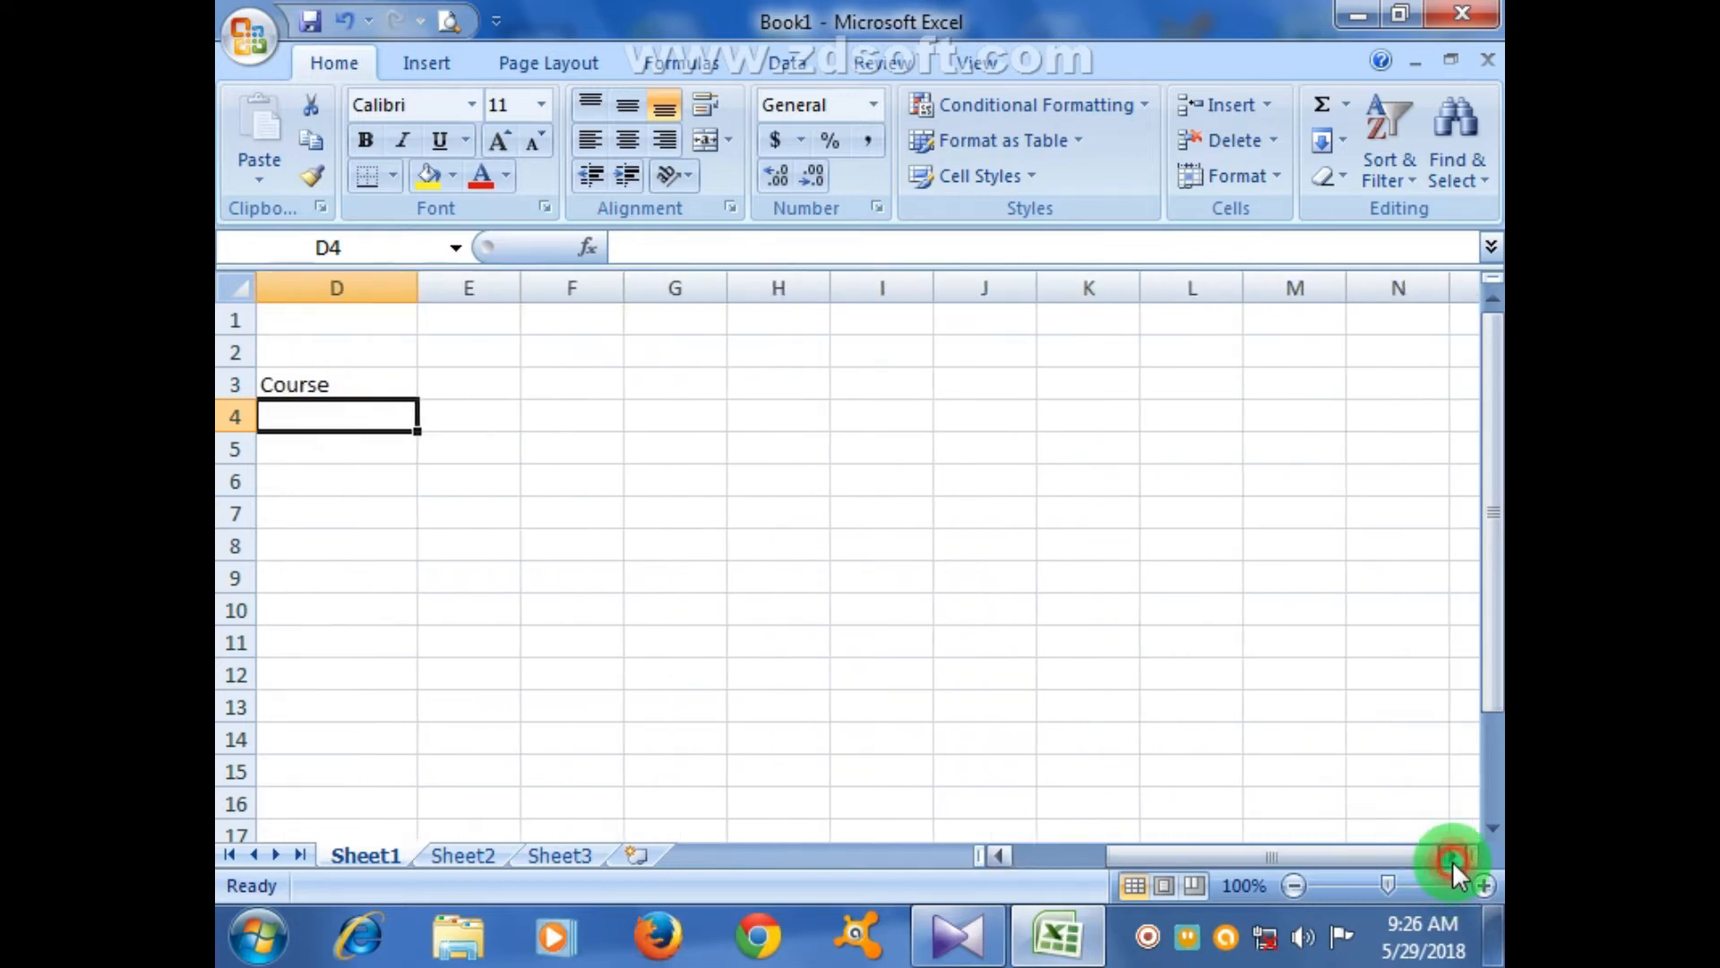
pyautogui.click(1042, 421)
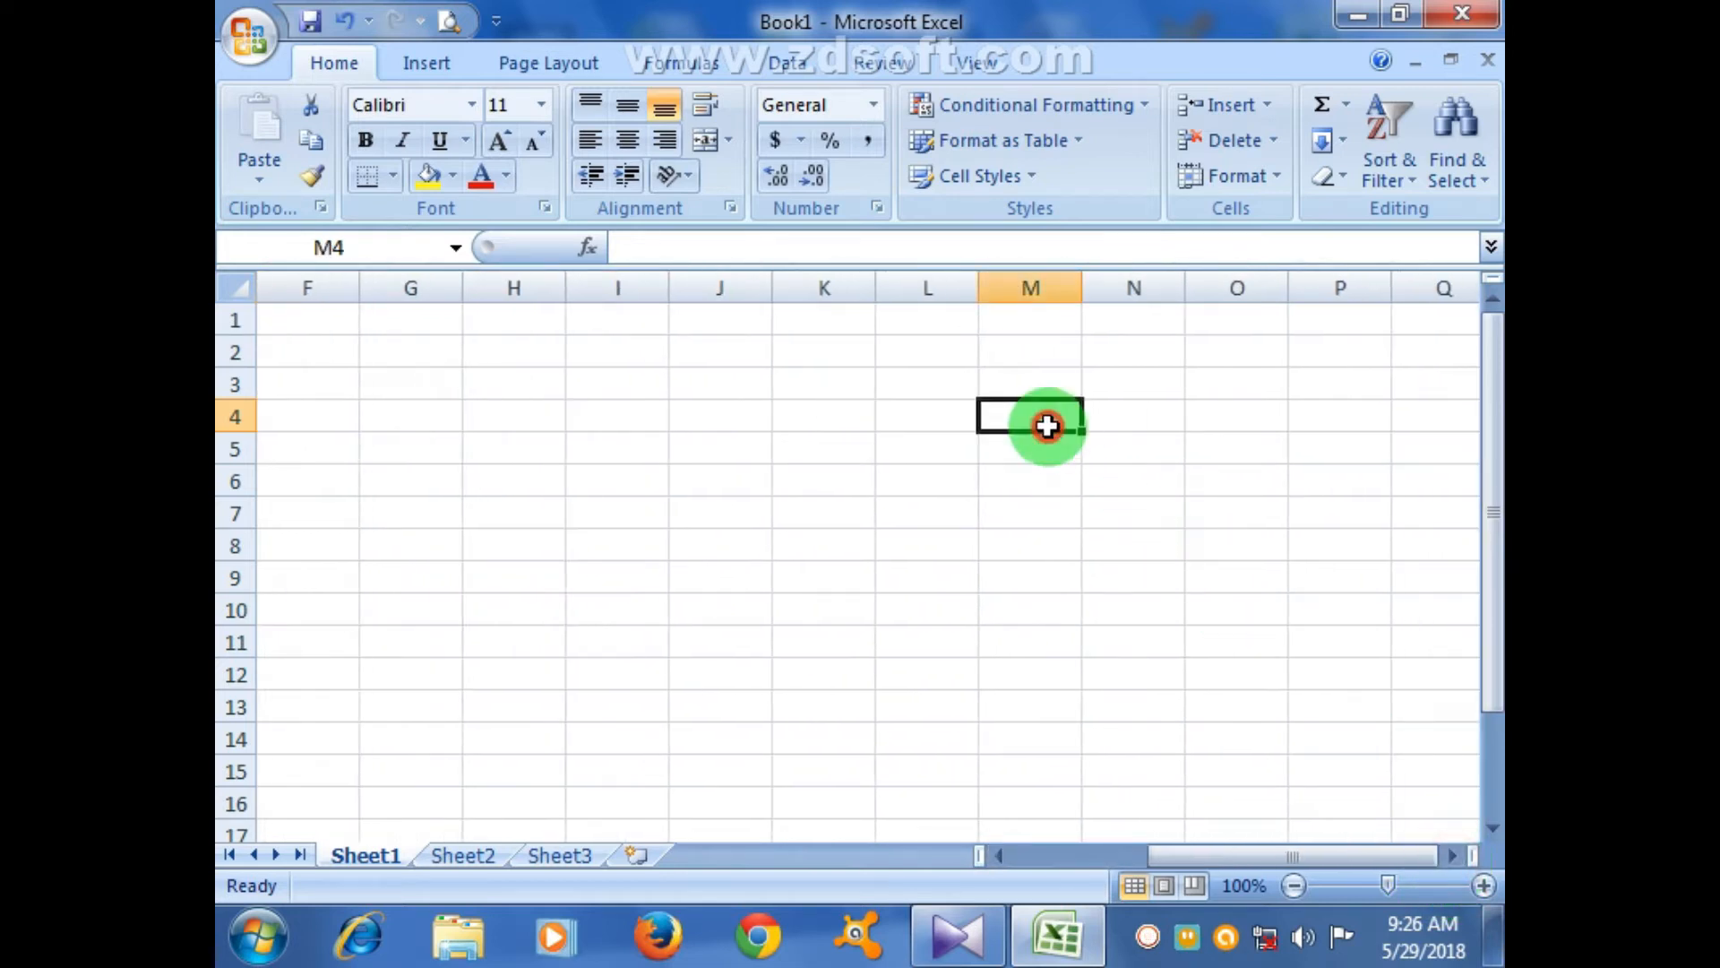
pyautogui.click(1094, 308)
pyautogui.moveTo(1082, 287); pyautogui.dragTo(1108, 287)
# - Enter Computer, RAC, Elec and Winding in M4:M7
pyautogui.click(1075, 418)
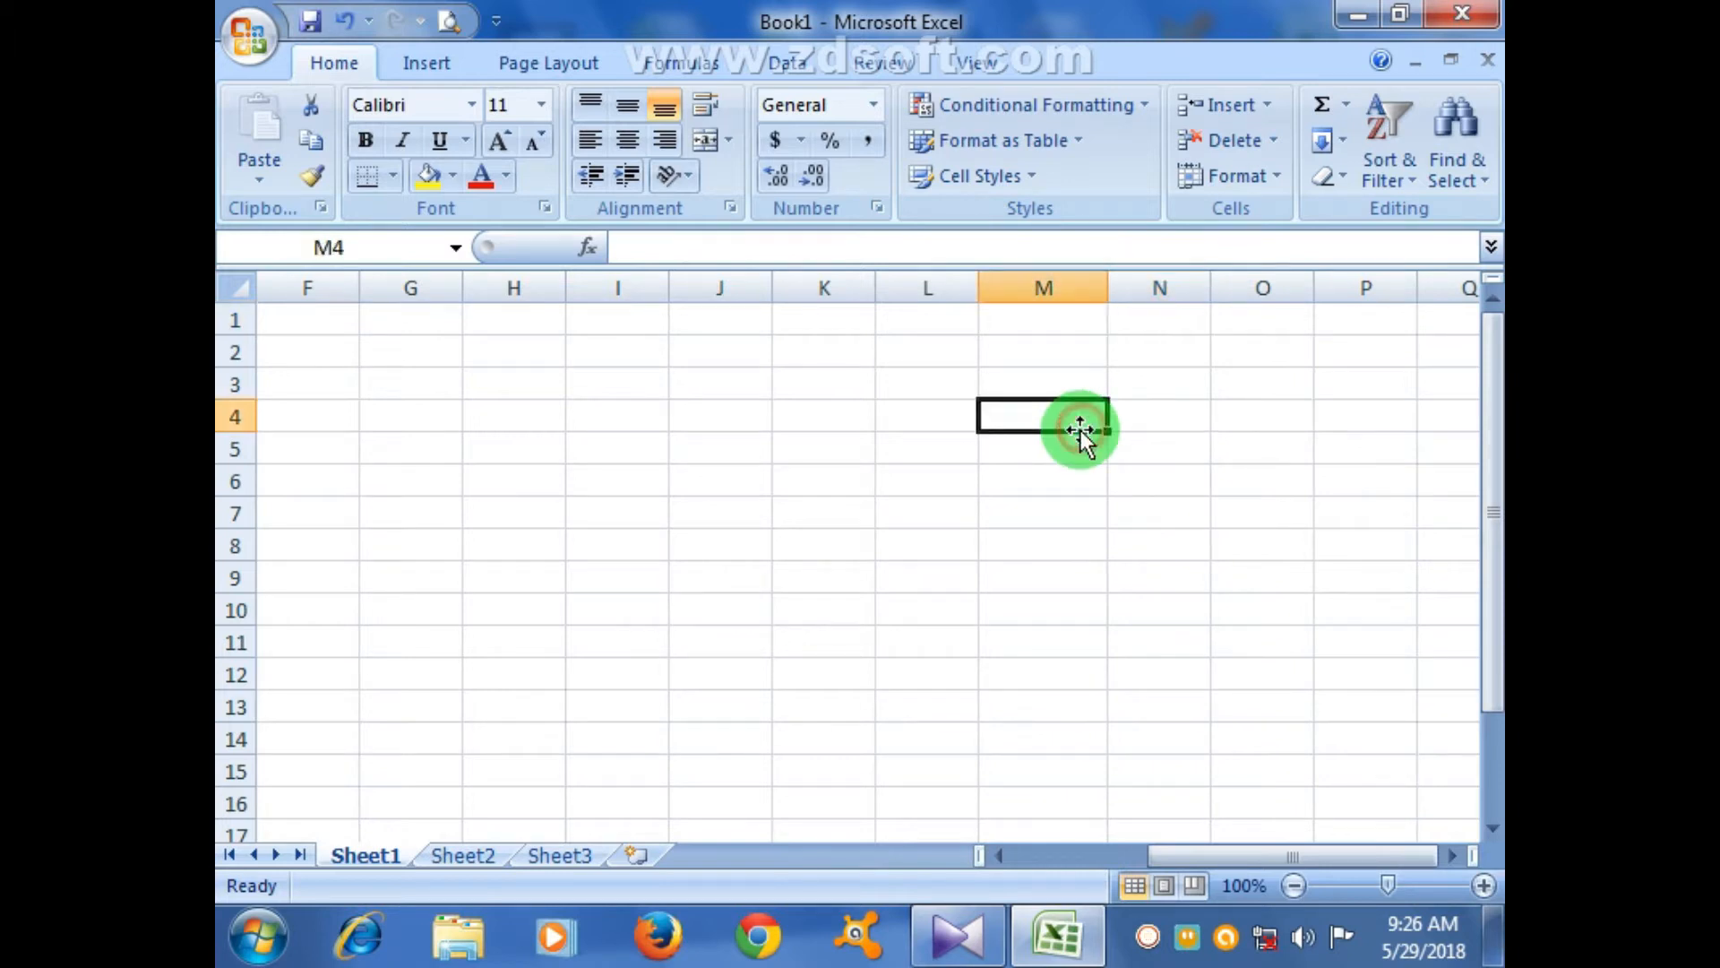
pyautogui.write('Computer')
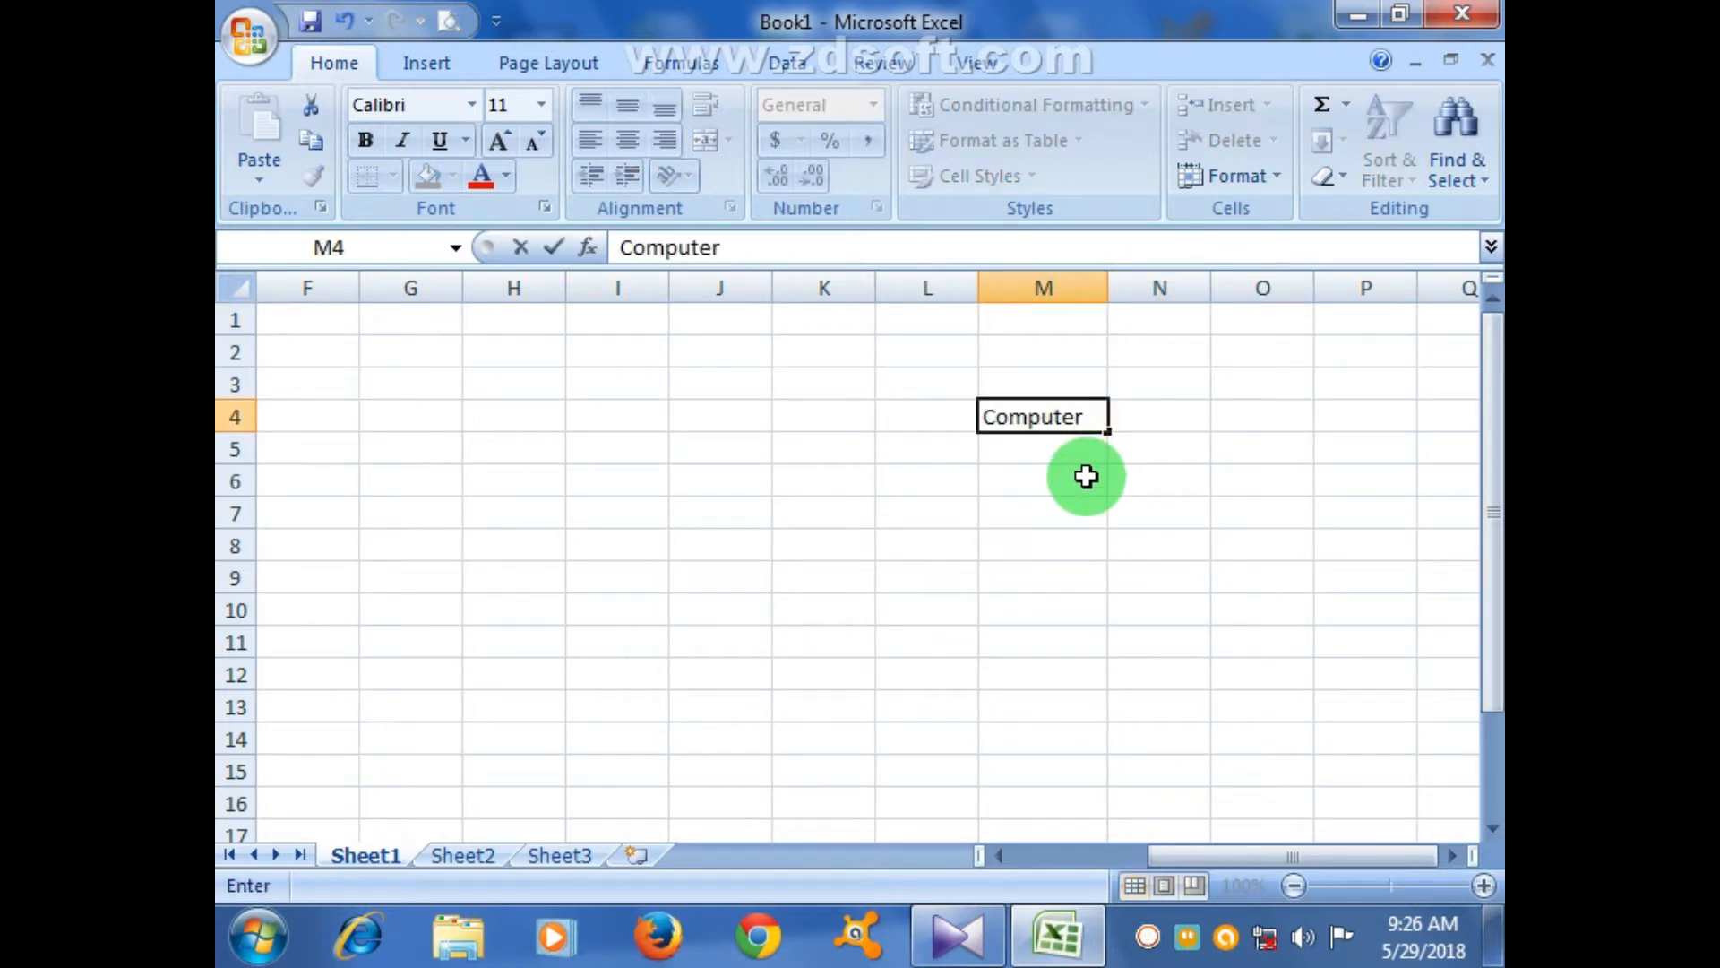
pyautogui.press('Return')
pyautogui.write('RAC')
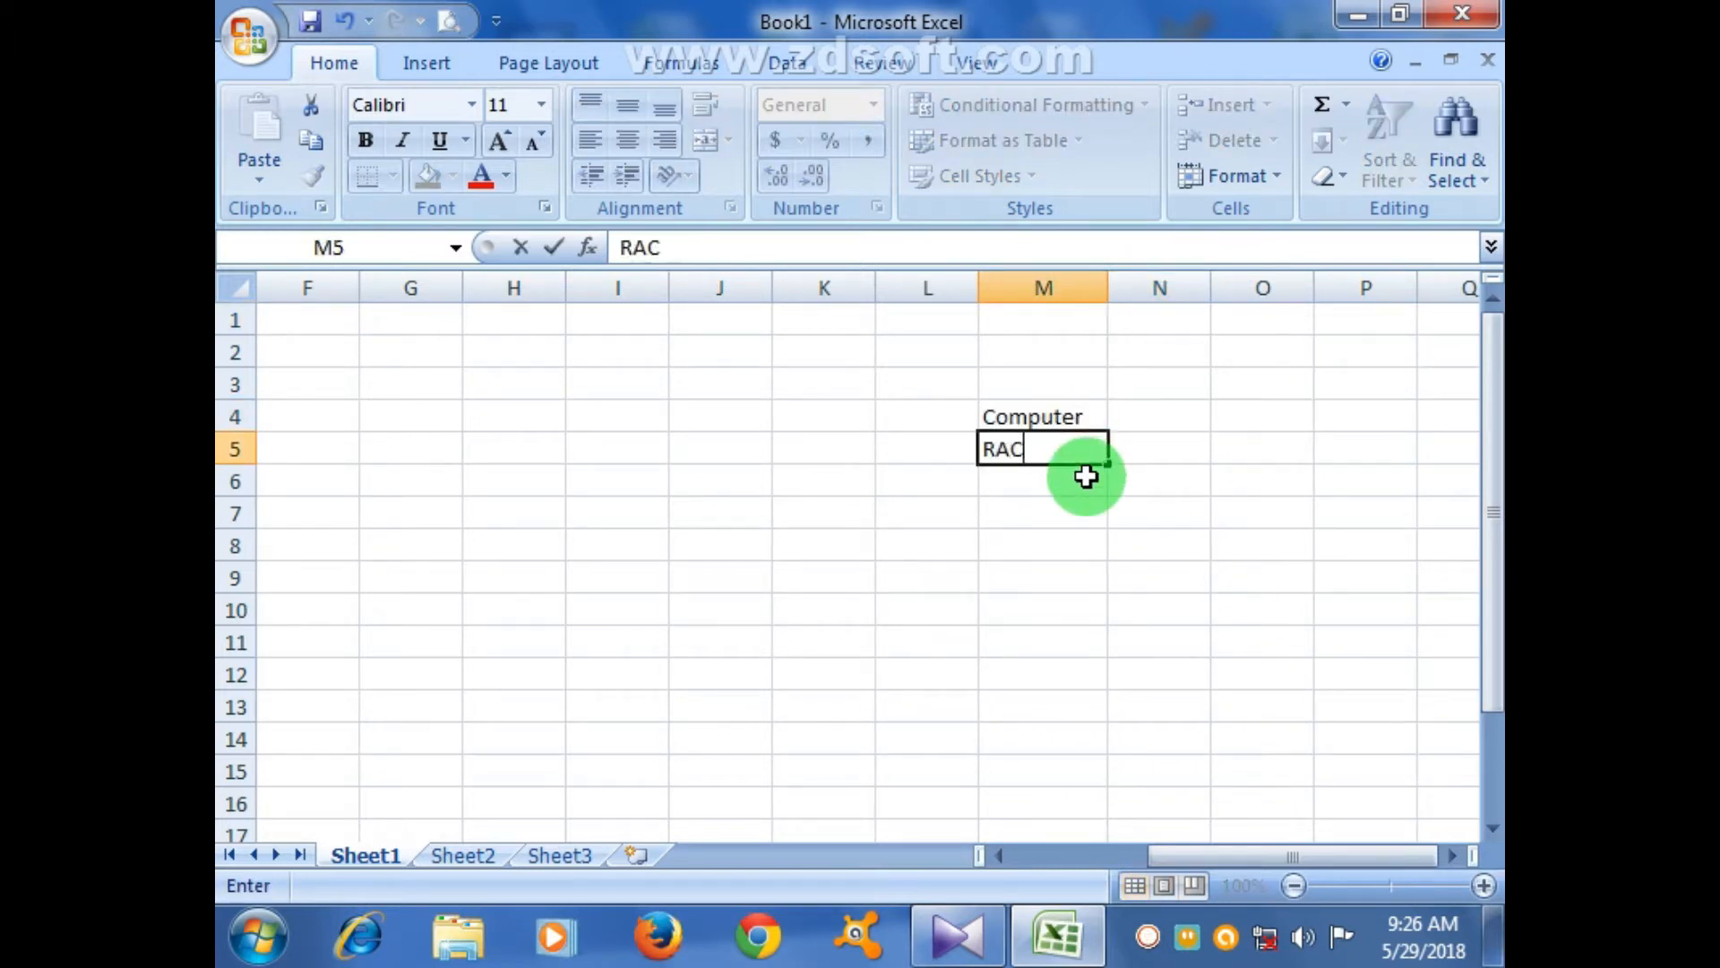
pyautogui.press('Return')
pyautogui.write('Elec')
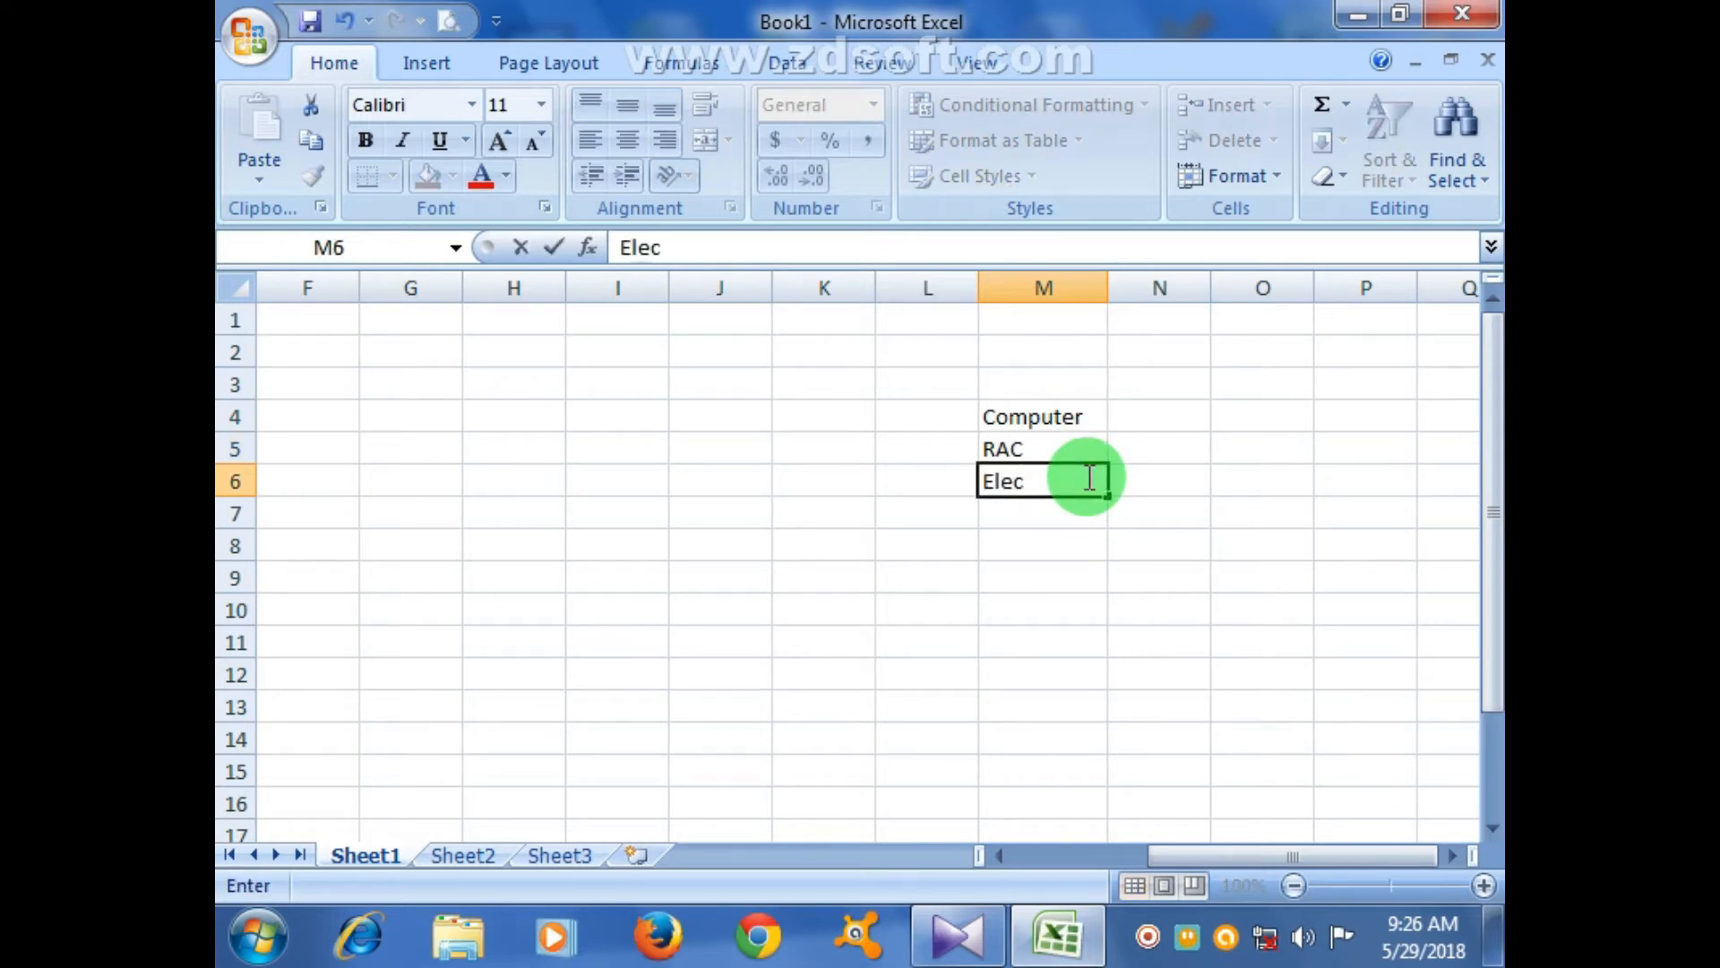
pyautogui.press('Return')
pyautogui.write('W')
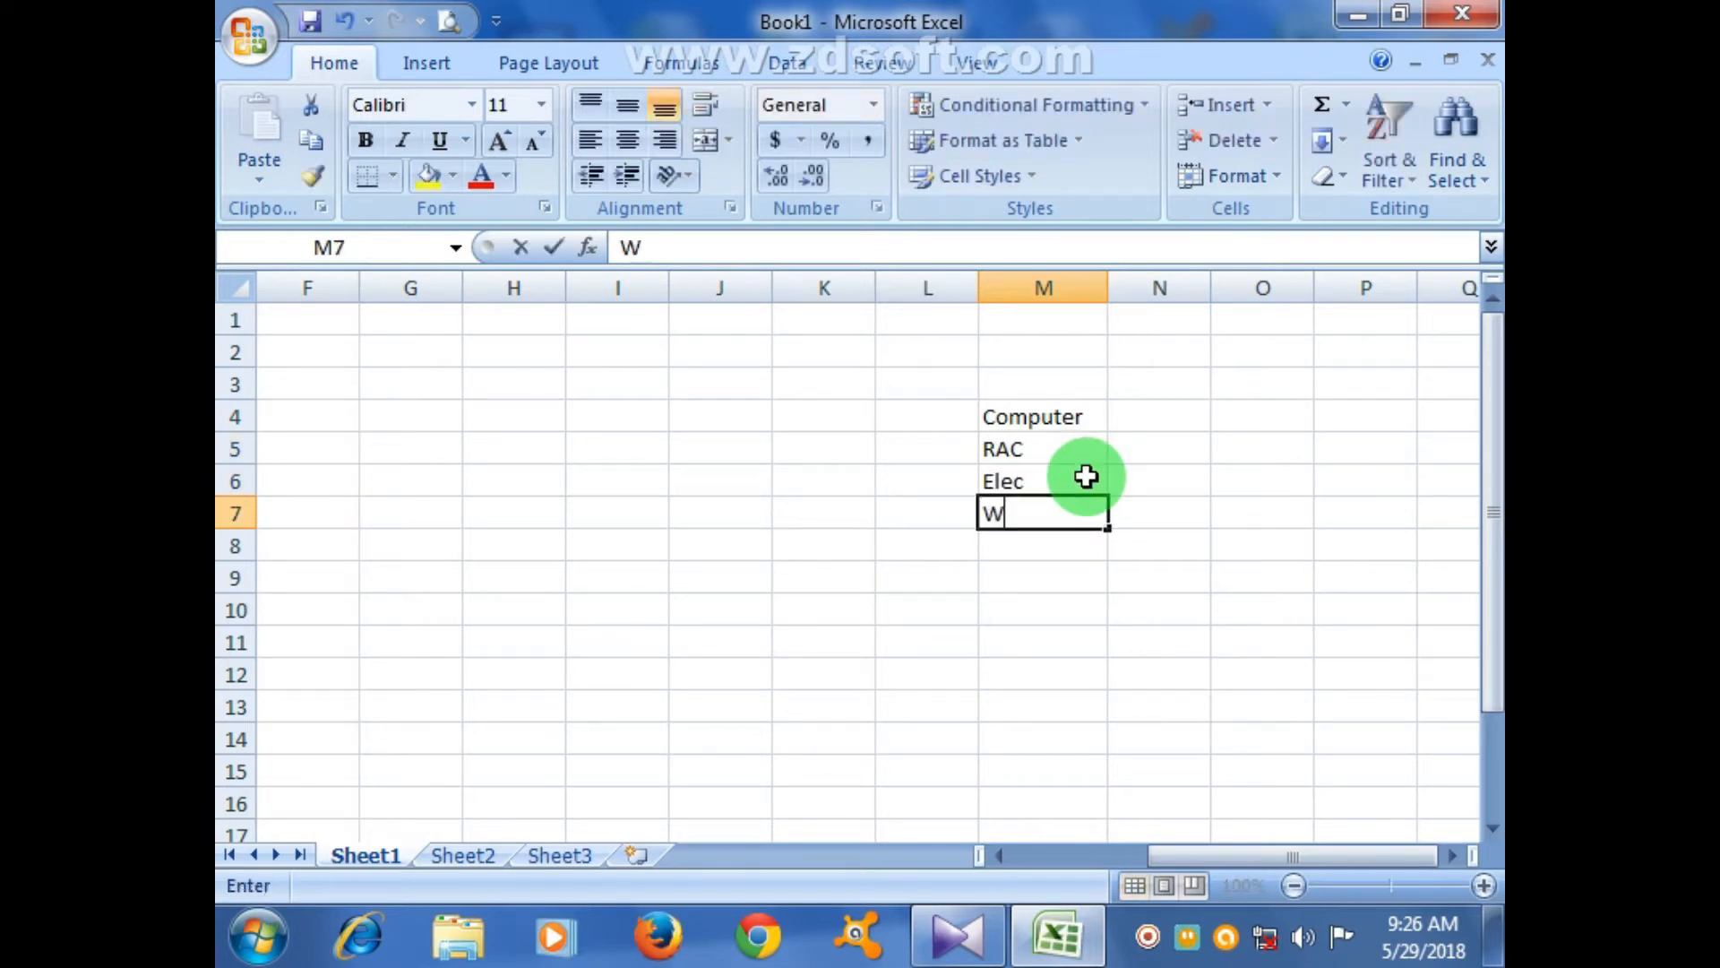
pyautogui.write('inding')
pyautogui.press('Return')
# - Enter Electronics (correcting the typo) in M8 and Hardware in M9
pyautogui.write('e;ectronics')
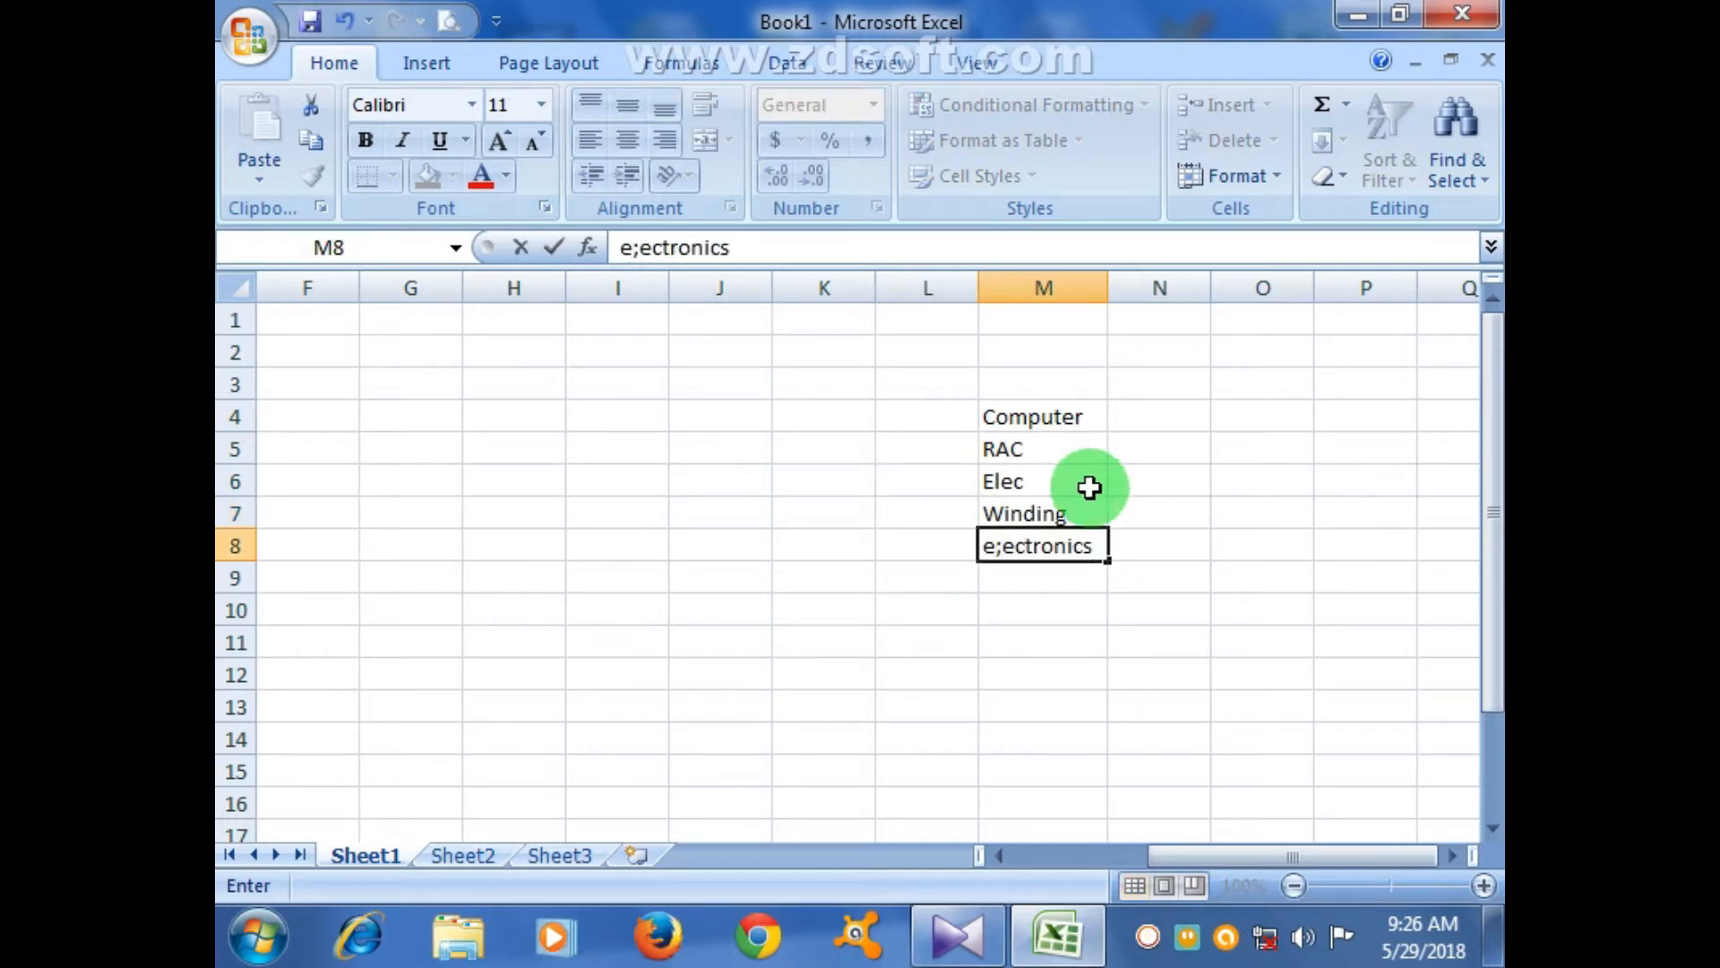
pyautogui.click(1043, 641)
pyautogui.click(1002, 544)
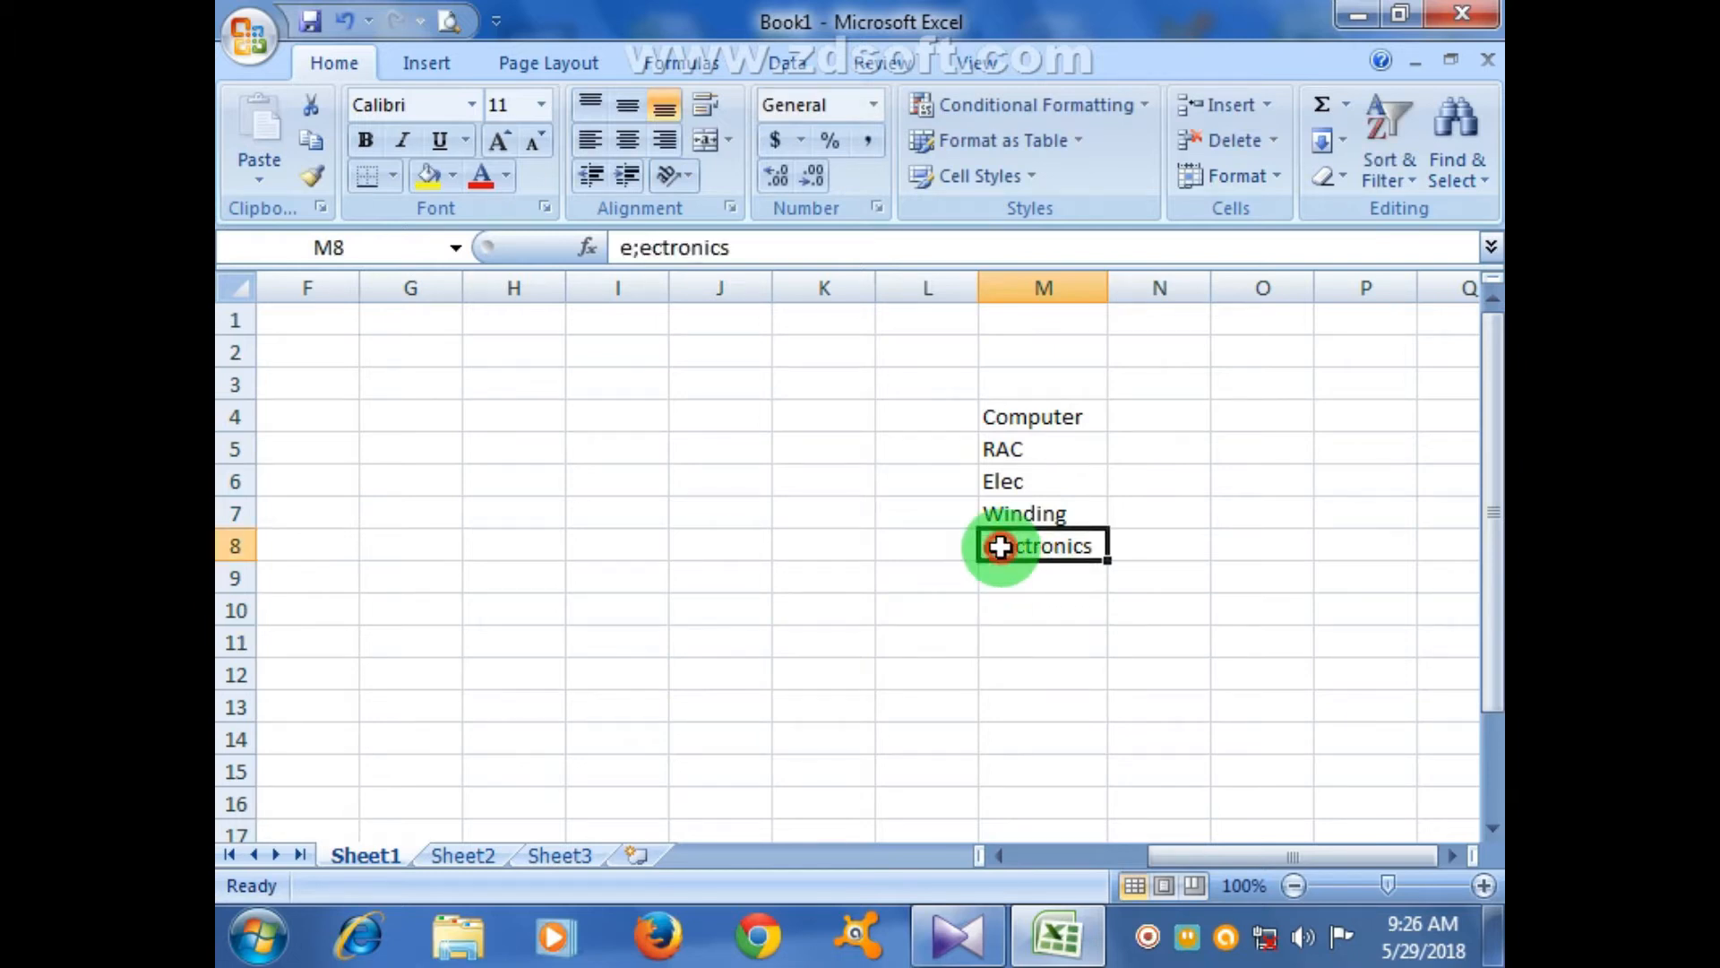
pyautogui.write('Electronics')
pyautogui.press('Return')
pyautogui.write('Hardware')
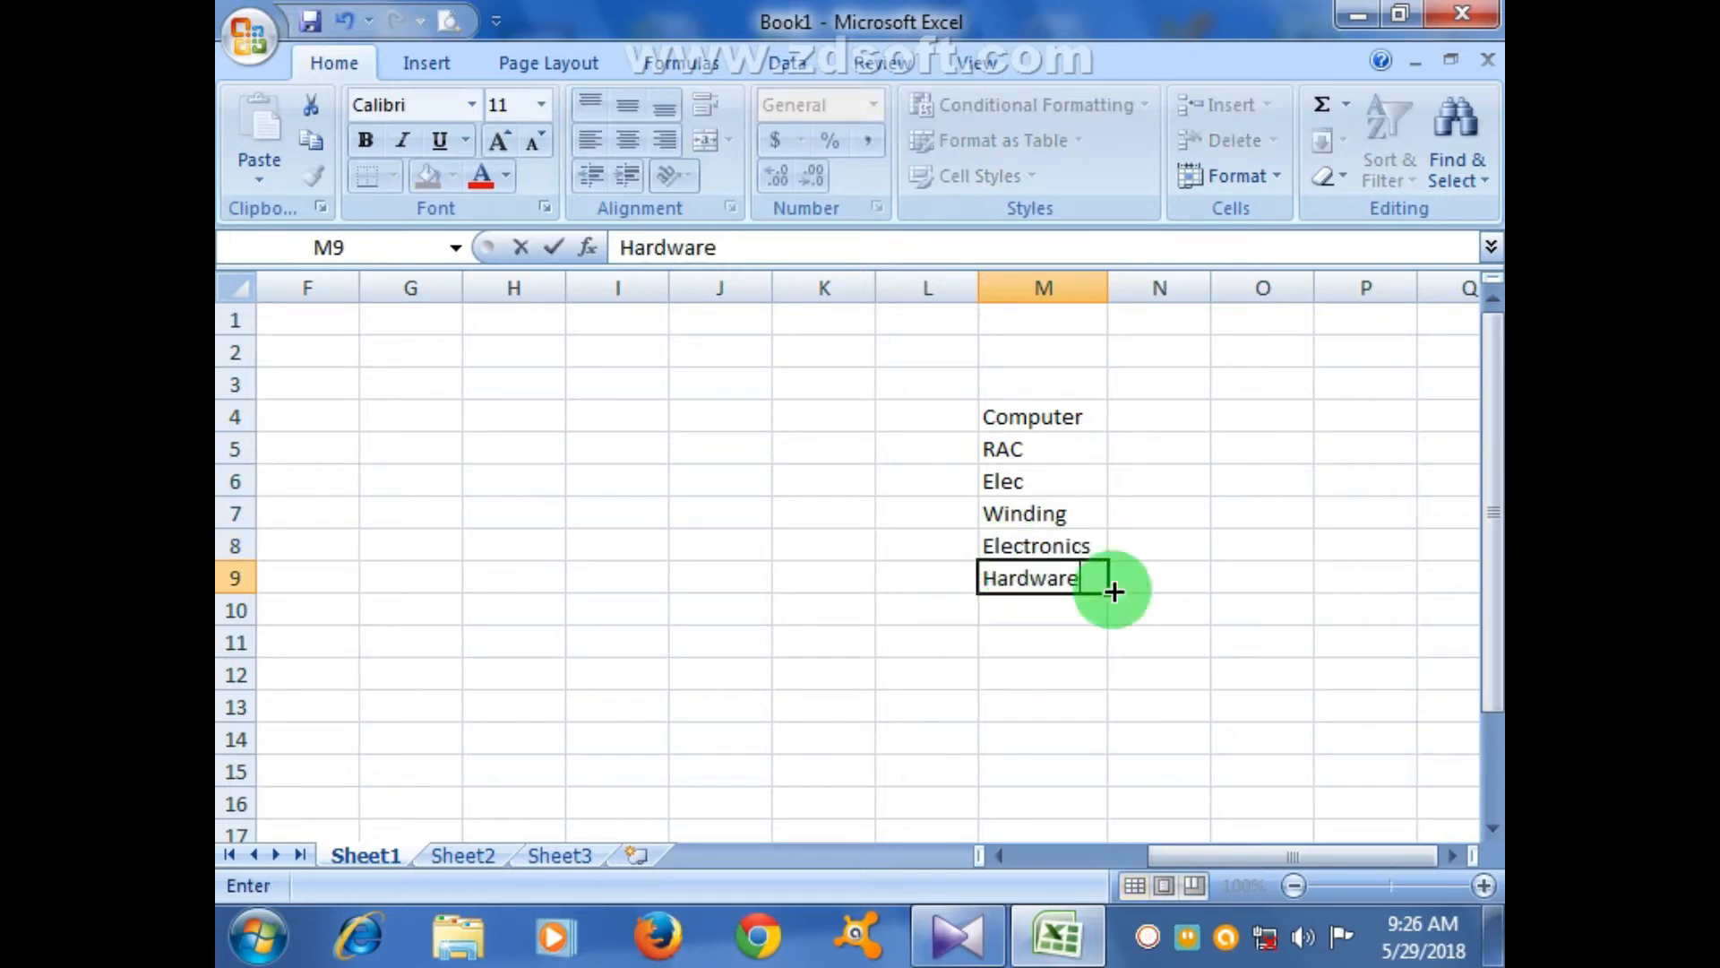
pyautogui.click(1158, 706)
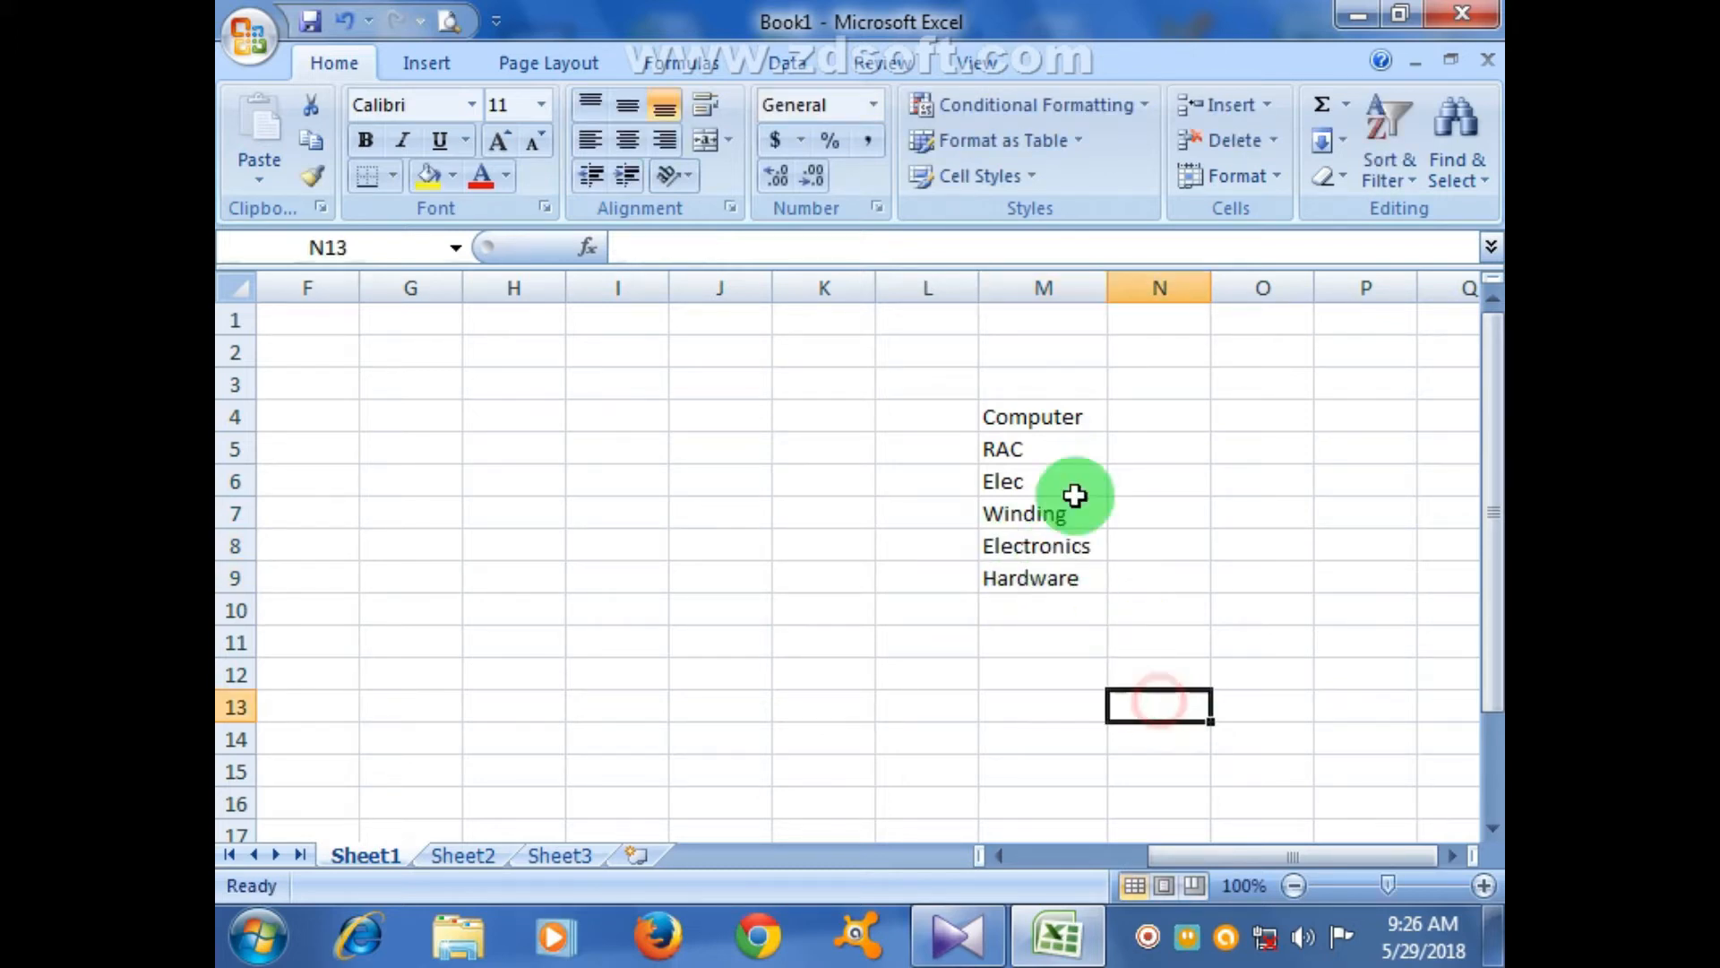
pyautogui.moveTo(1232, 856); pyautogui.dragTo(1094, 849)
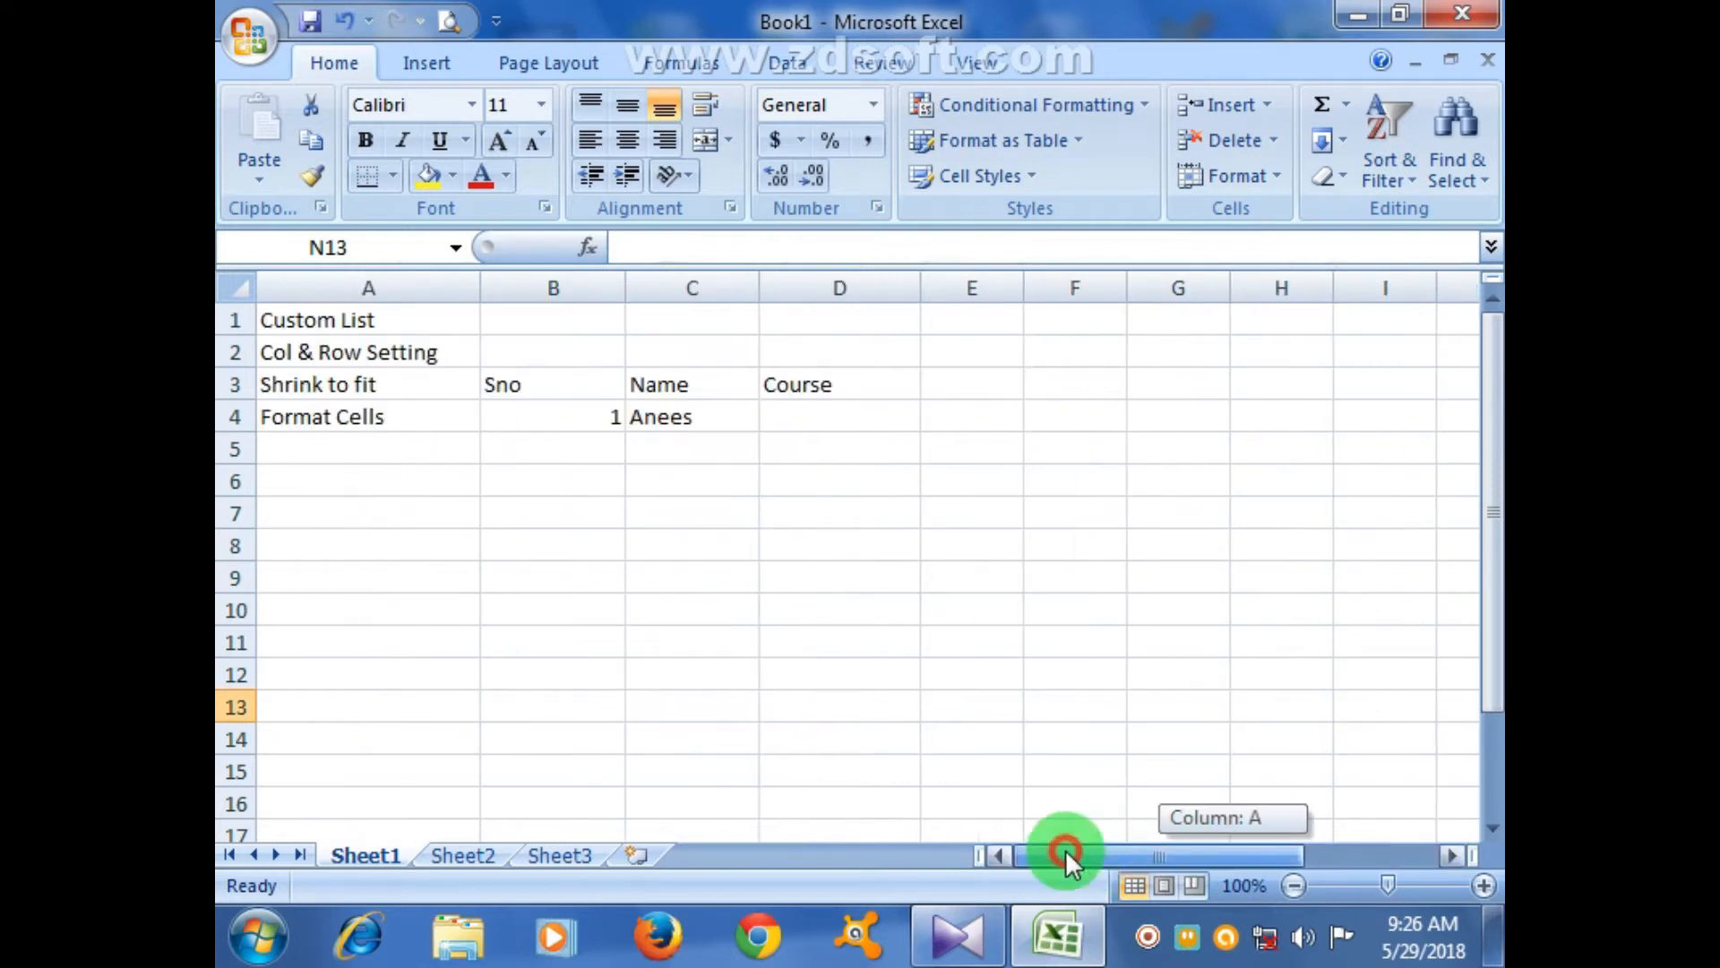
pyautogui.click(852, 428)
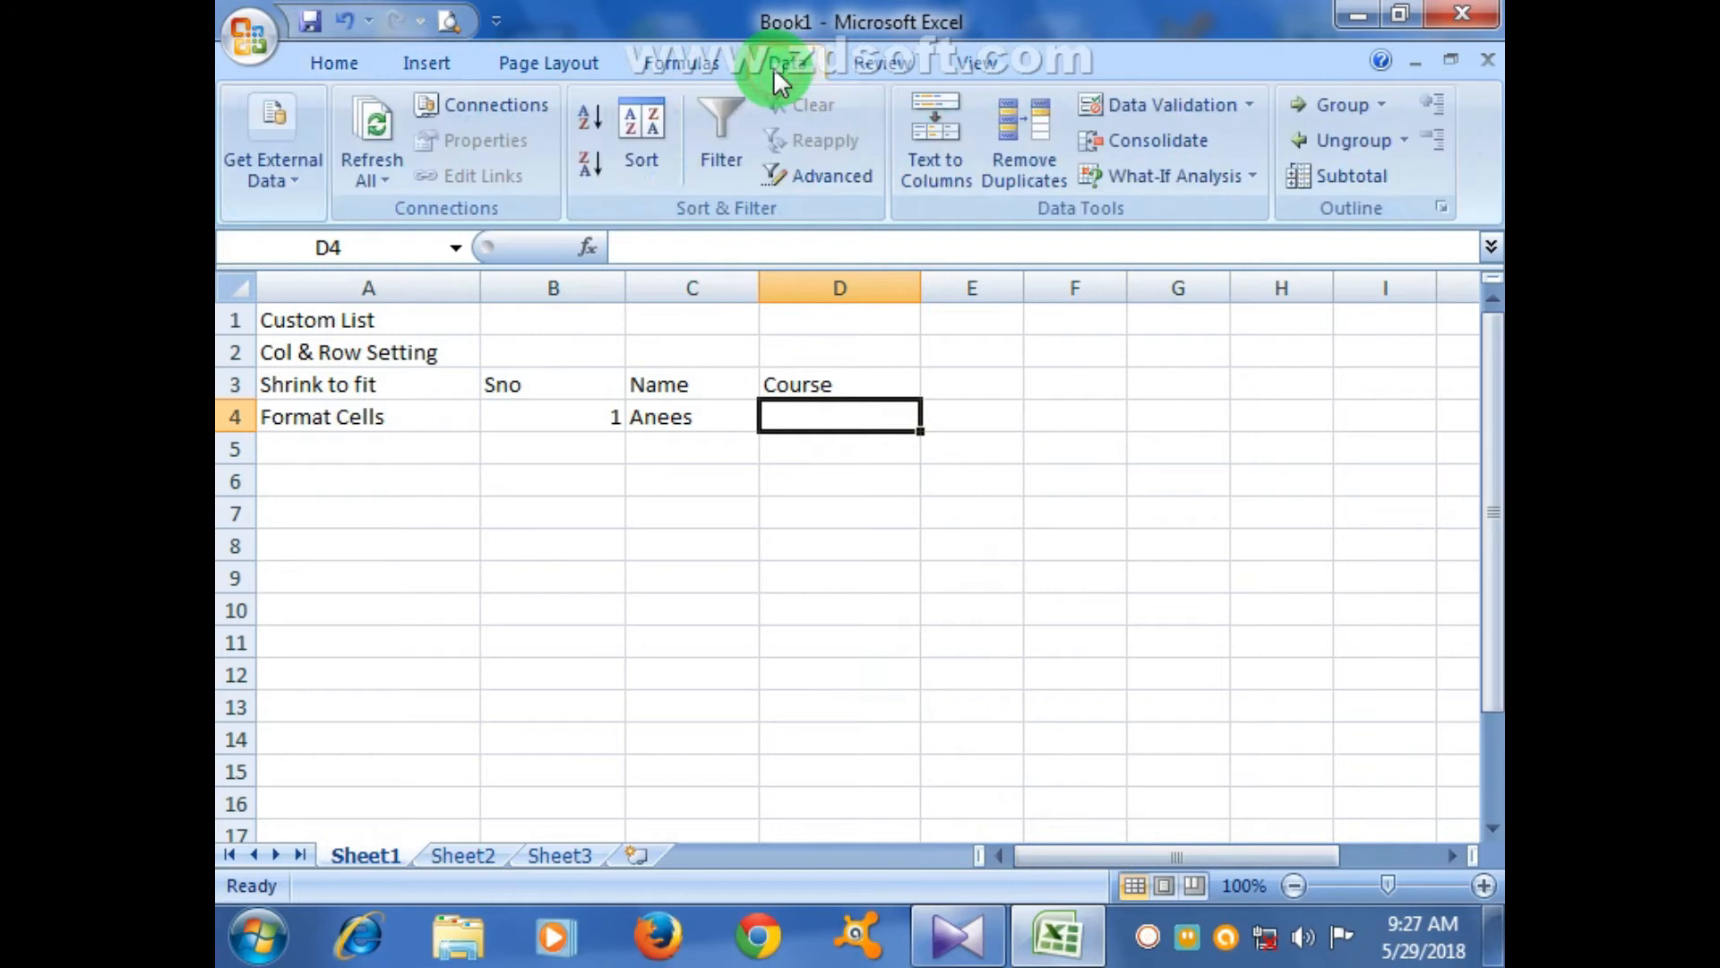
# - Begin a List data validation for D4 from column M, then cancel it
pyautogui.click(1164, 108)
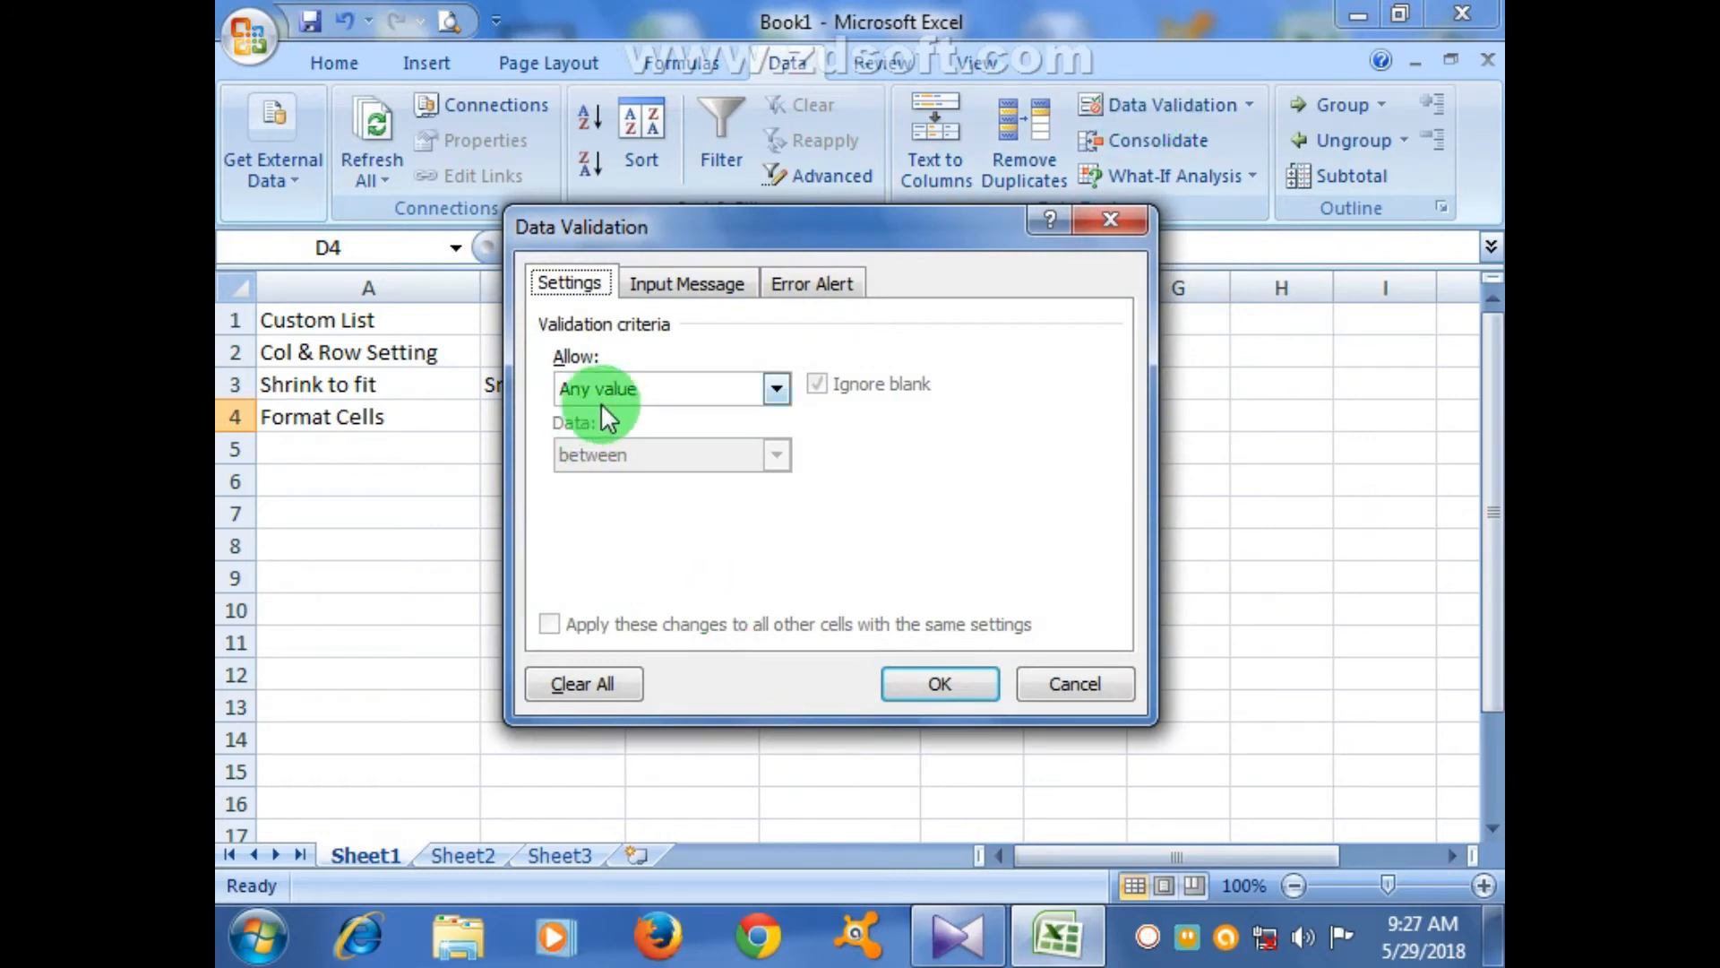
pyautogui.click(776, 392)
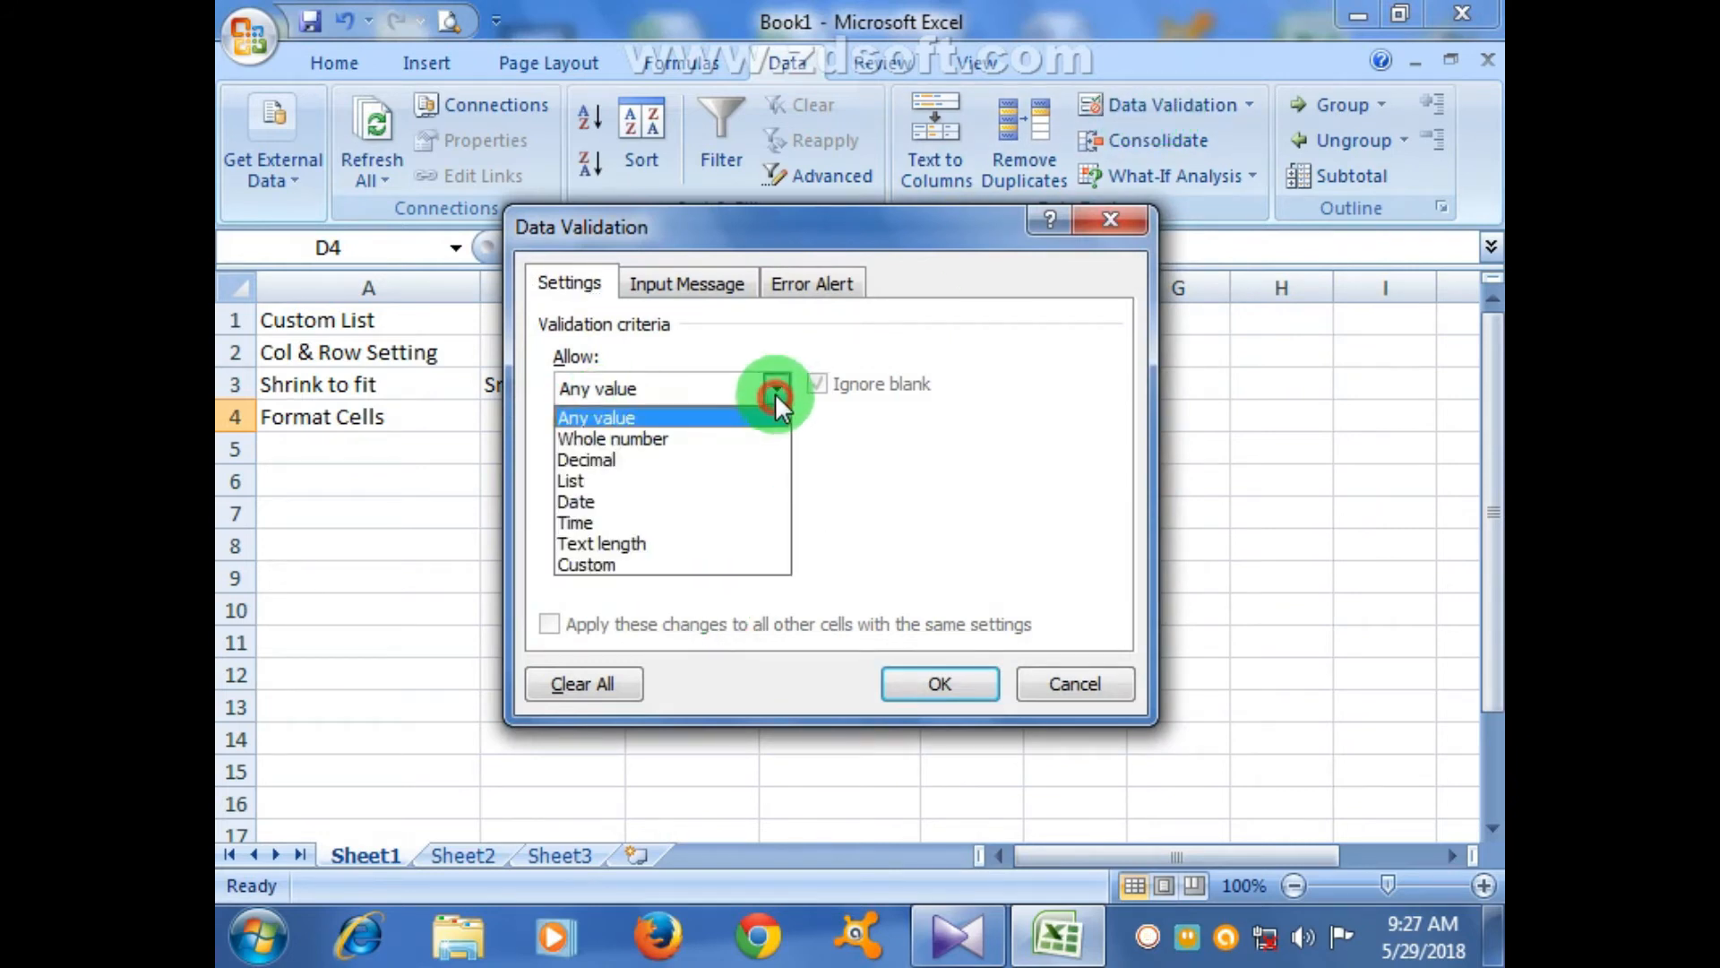
pyautogui.click(589, 484)
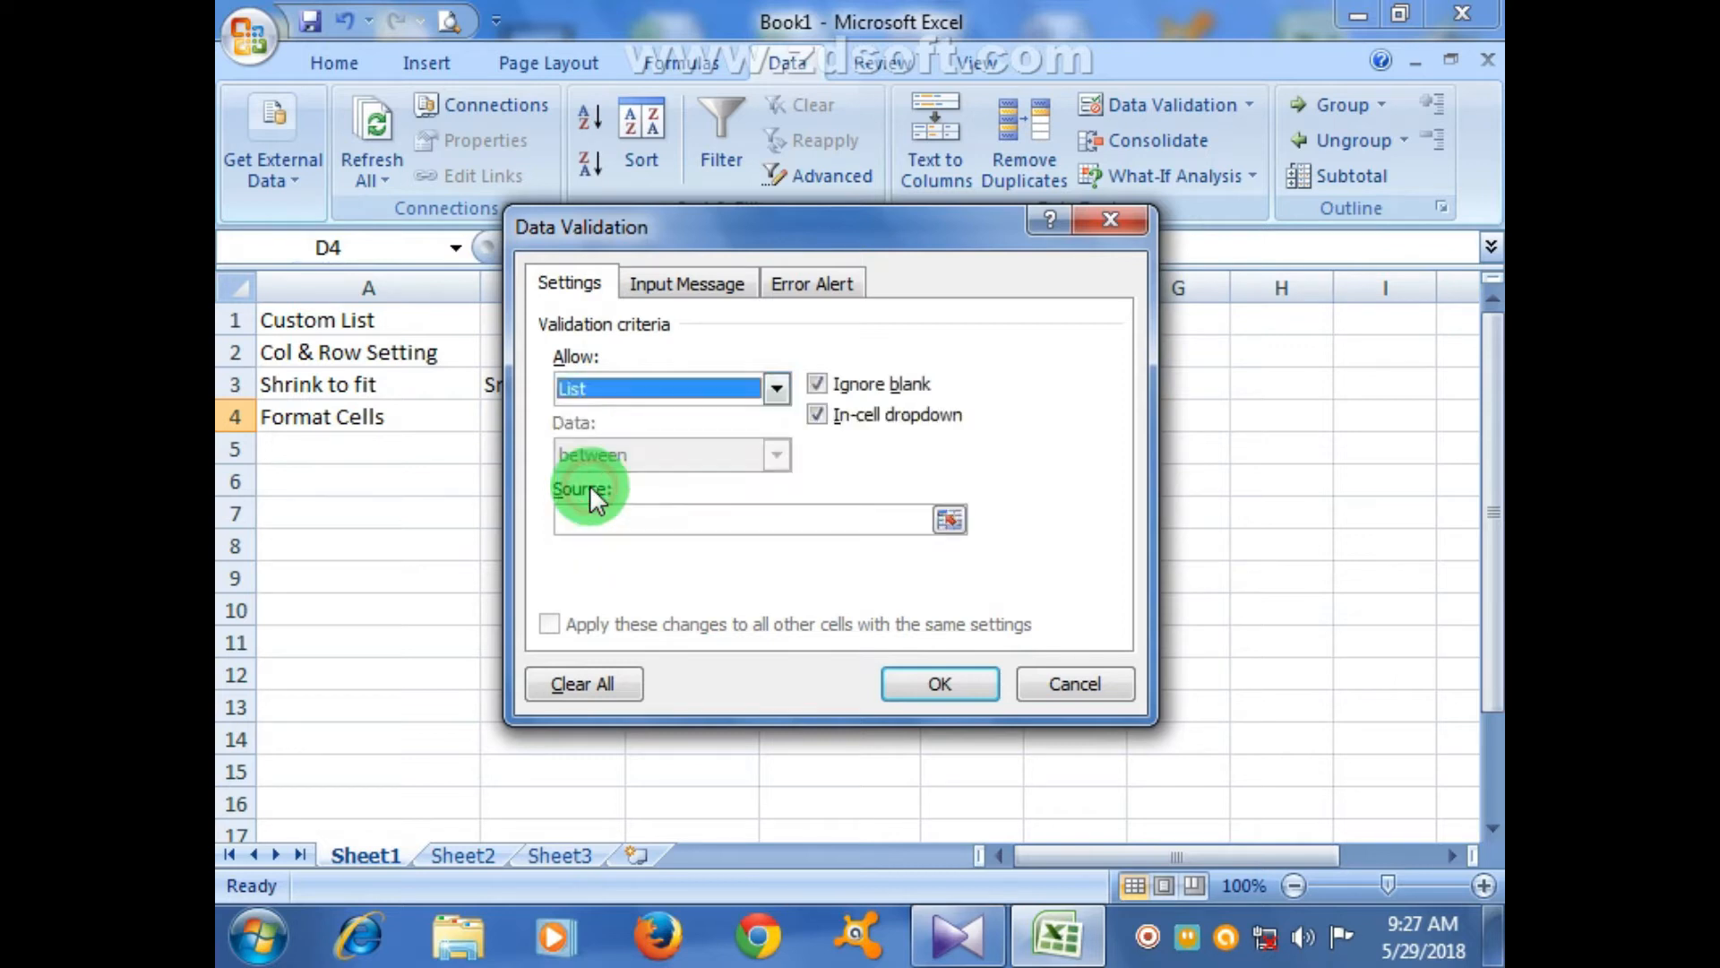
pyautogui.click(950, 520)
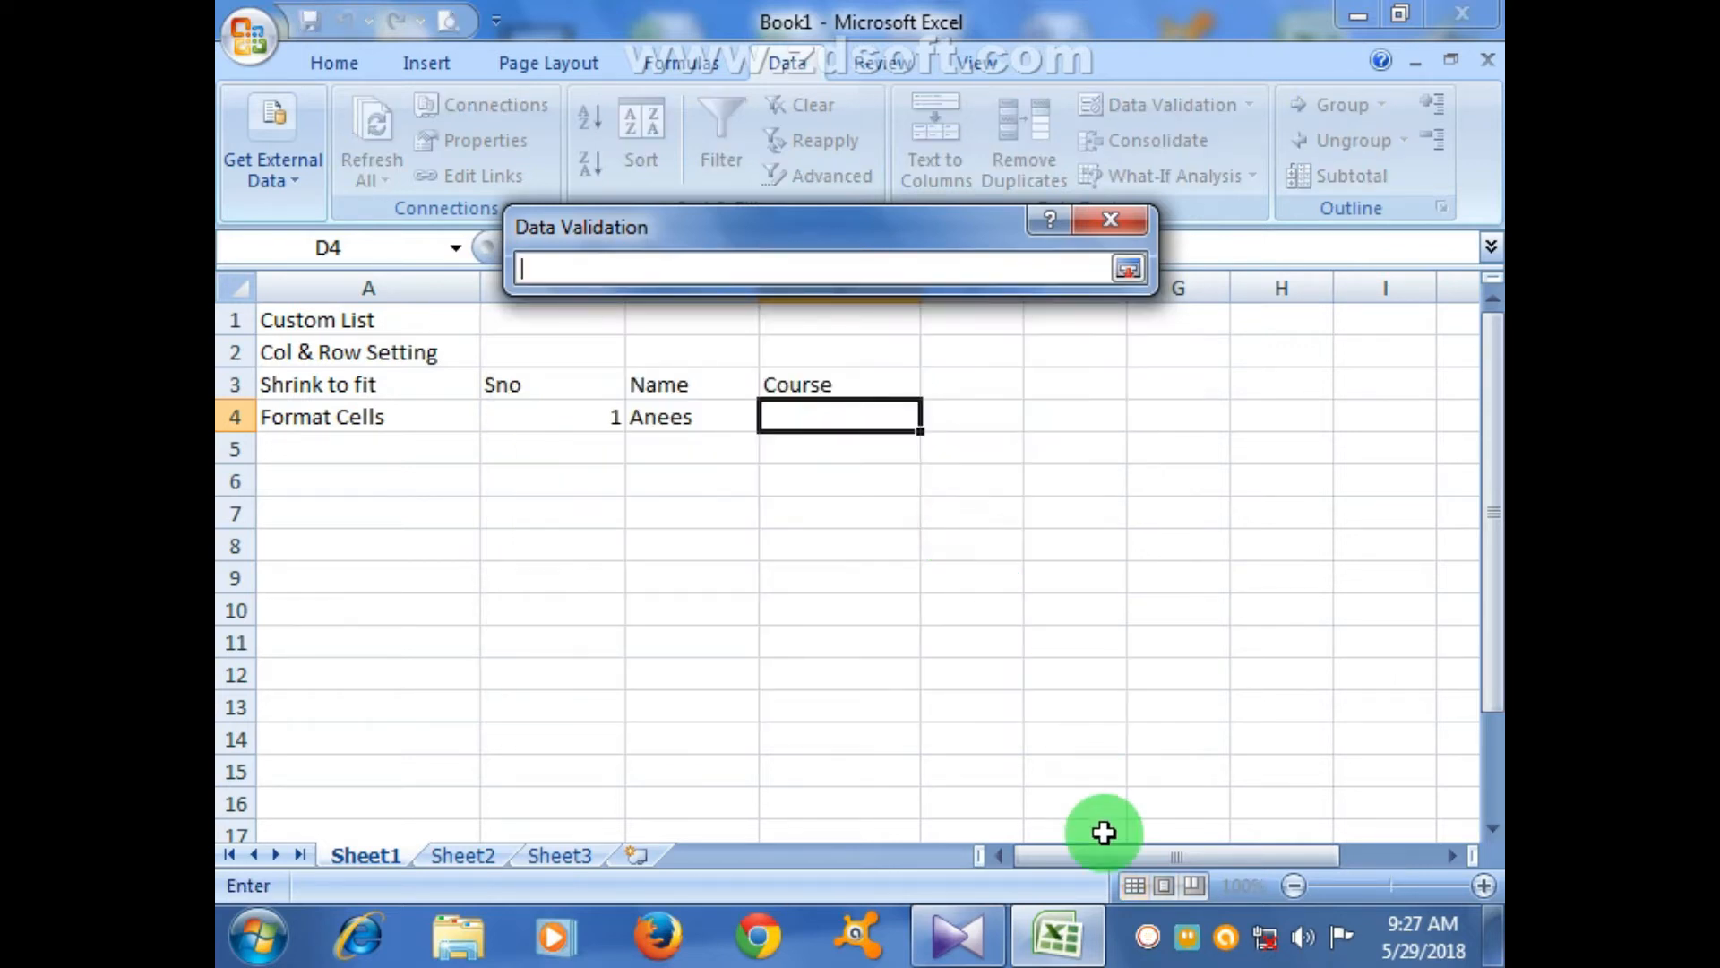
pyautogui.moveTo(1110, 849); pyautogui.dragTo(1311, 851)
pyautogui.moveTo(1270, 421); pyautogui.dragTo(1286, 563)
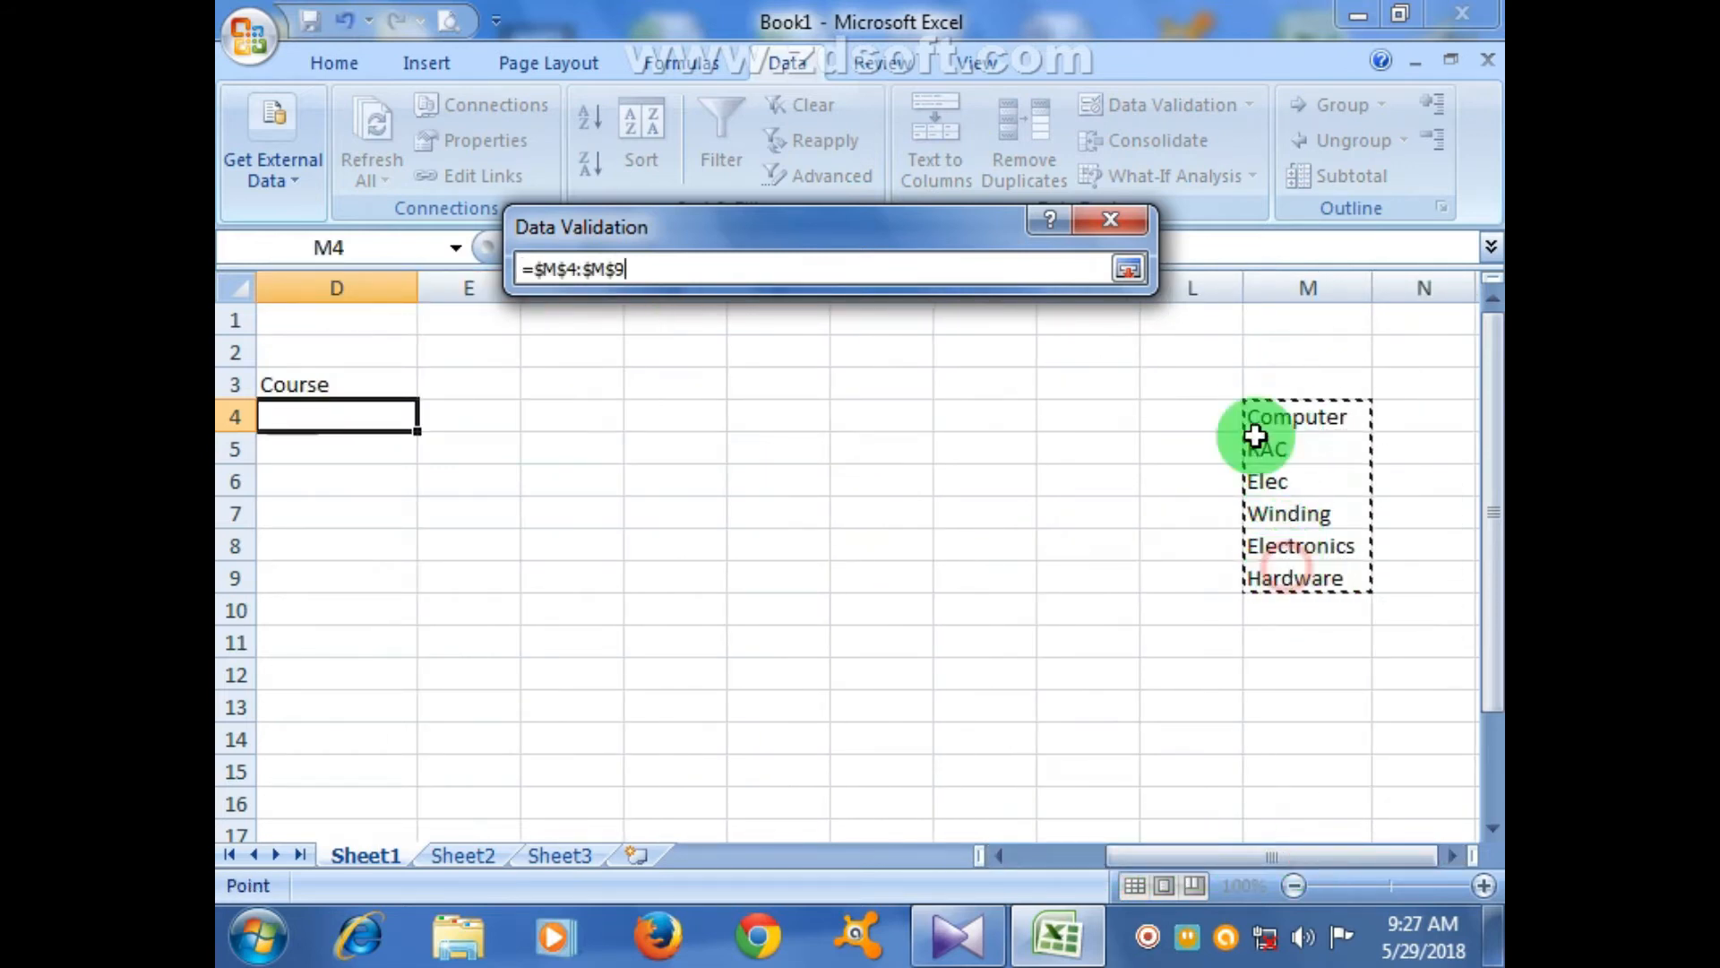
pyautogui.click(1127, 269)
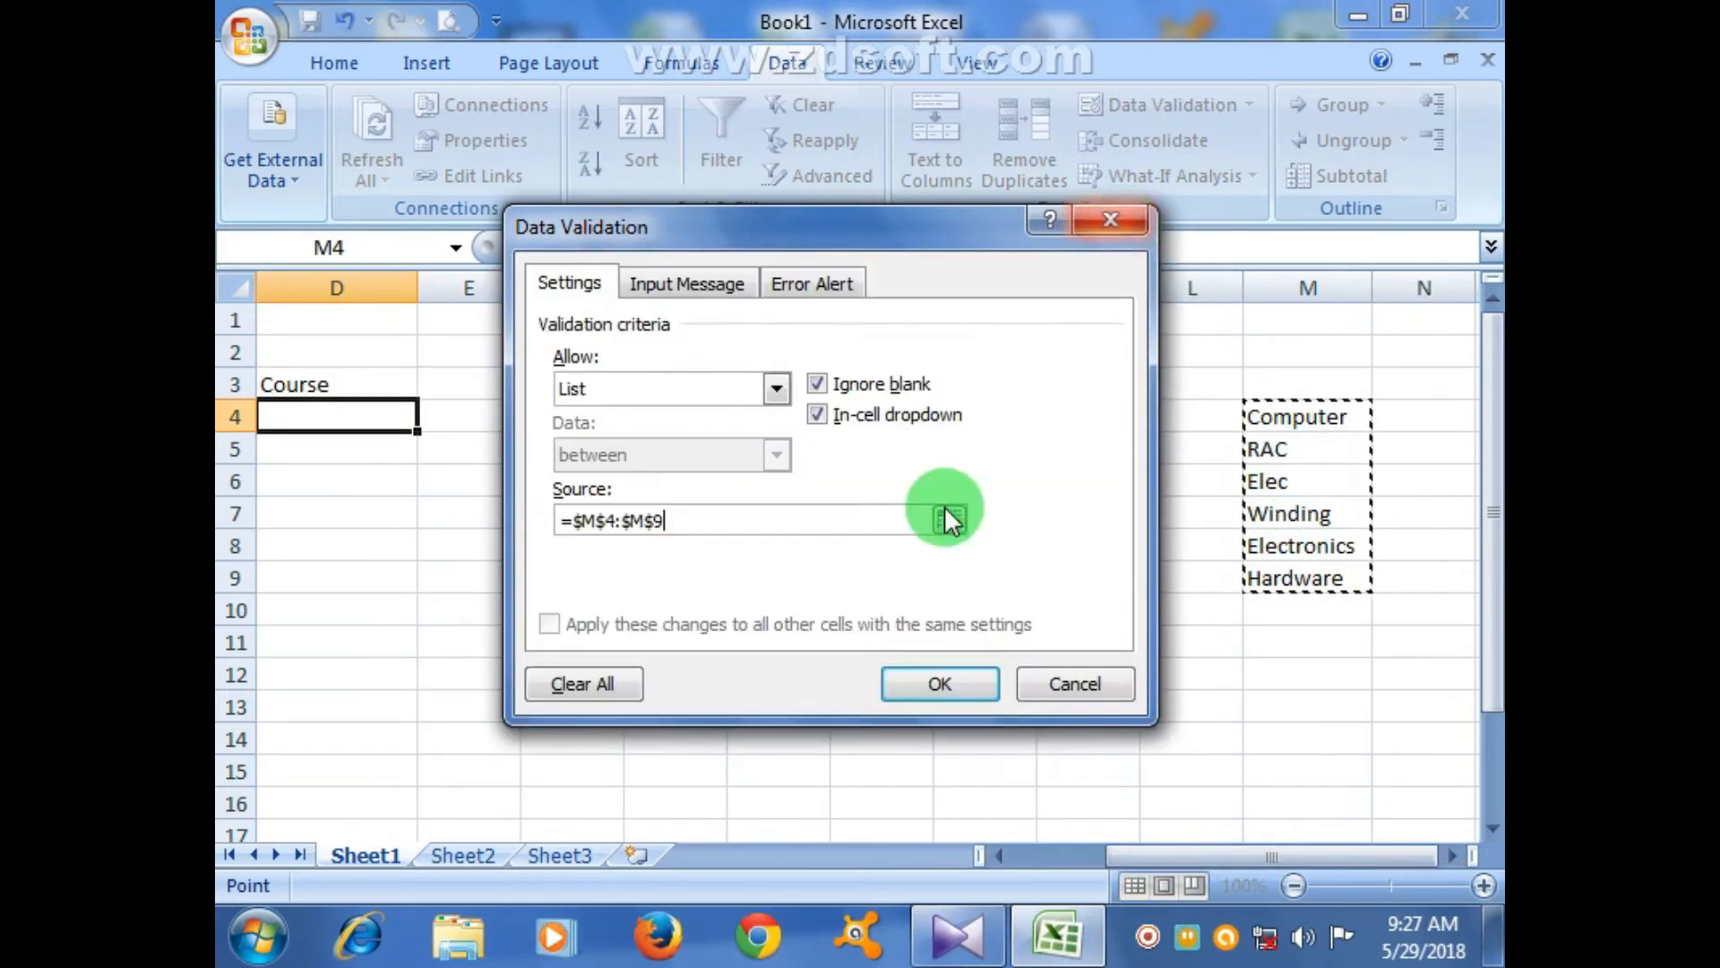
pyautogui.click(1075, 677)
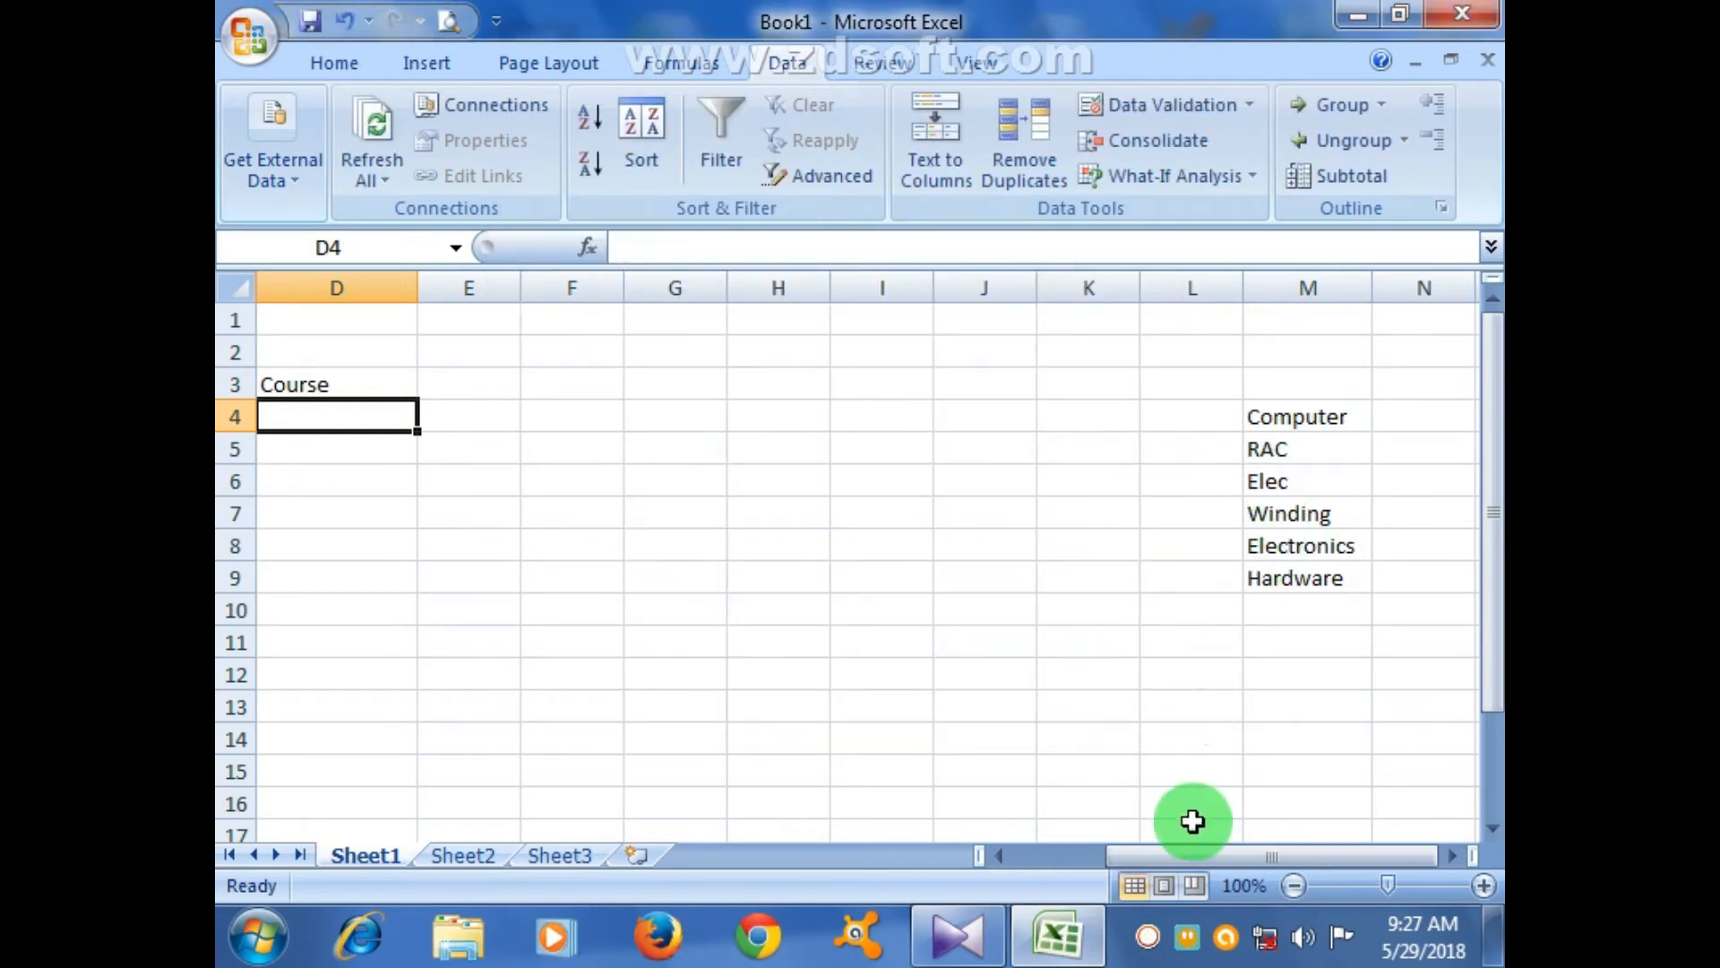
pyautogui.moveTo(1174, 858); pyautogui.dragTo(1085, 857)
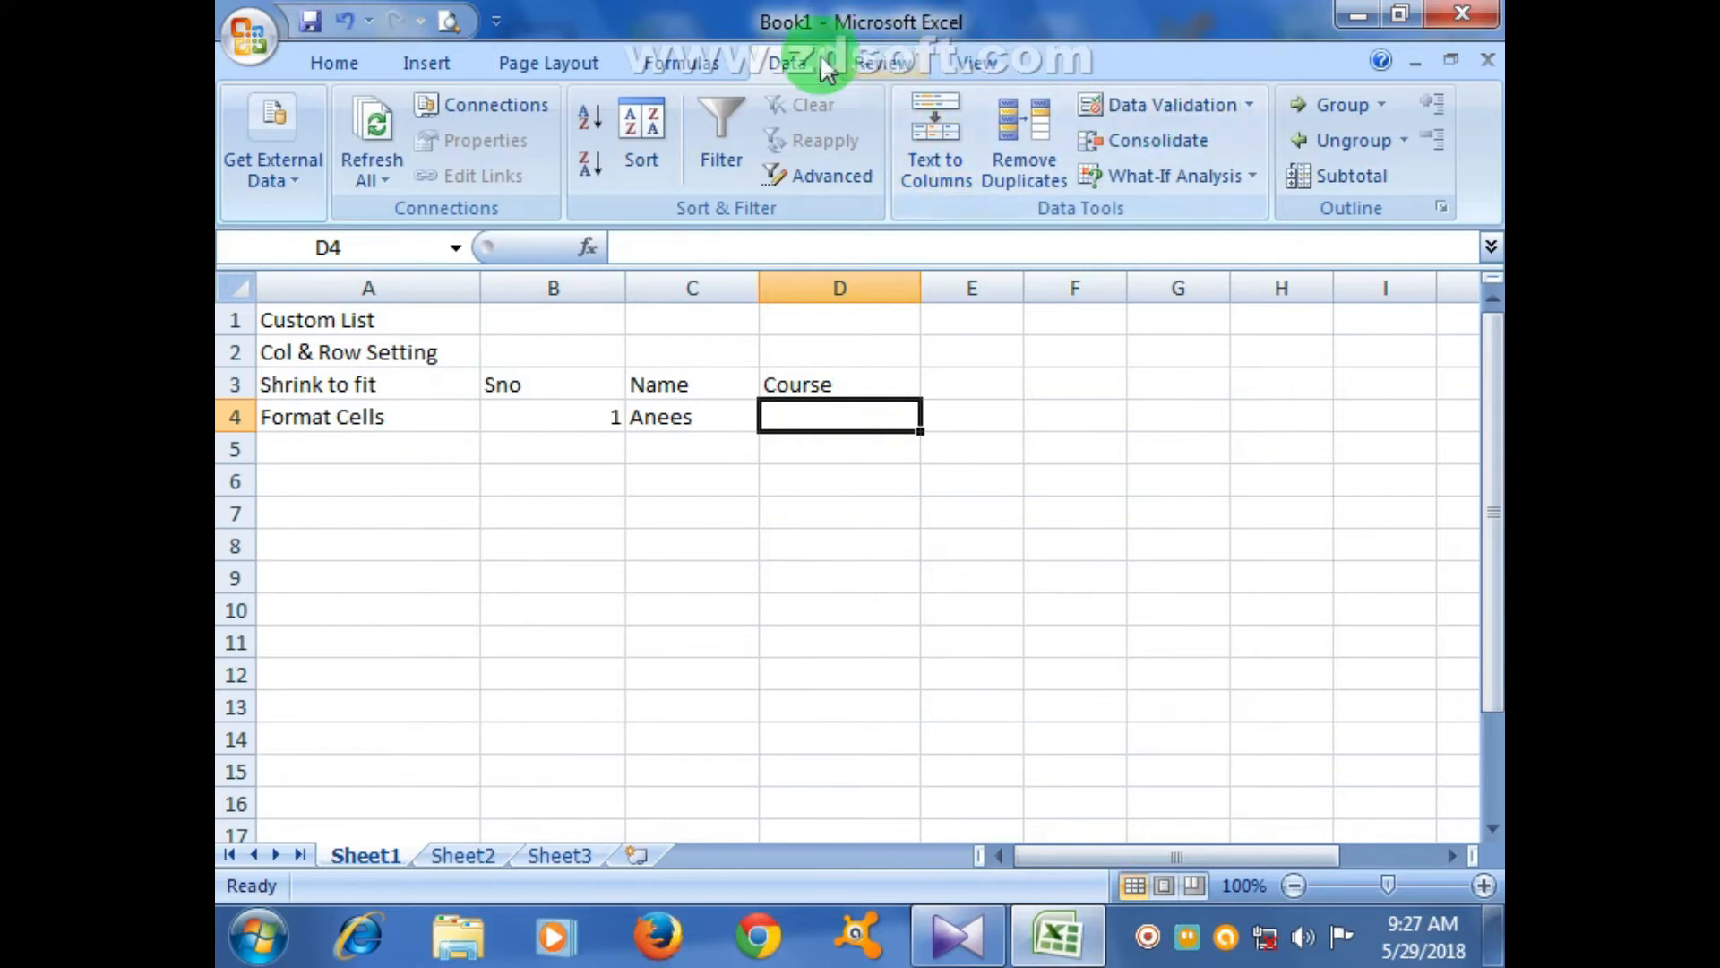
# - Apply List validation sourced from column M to D4 and fill it down to D15
pyautogui.click(1186, 97)
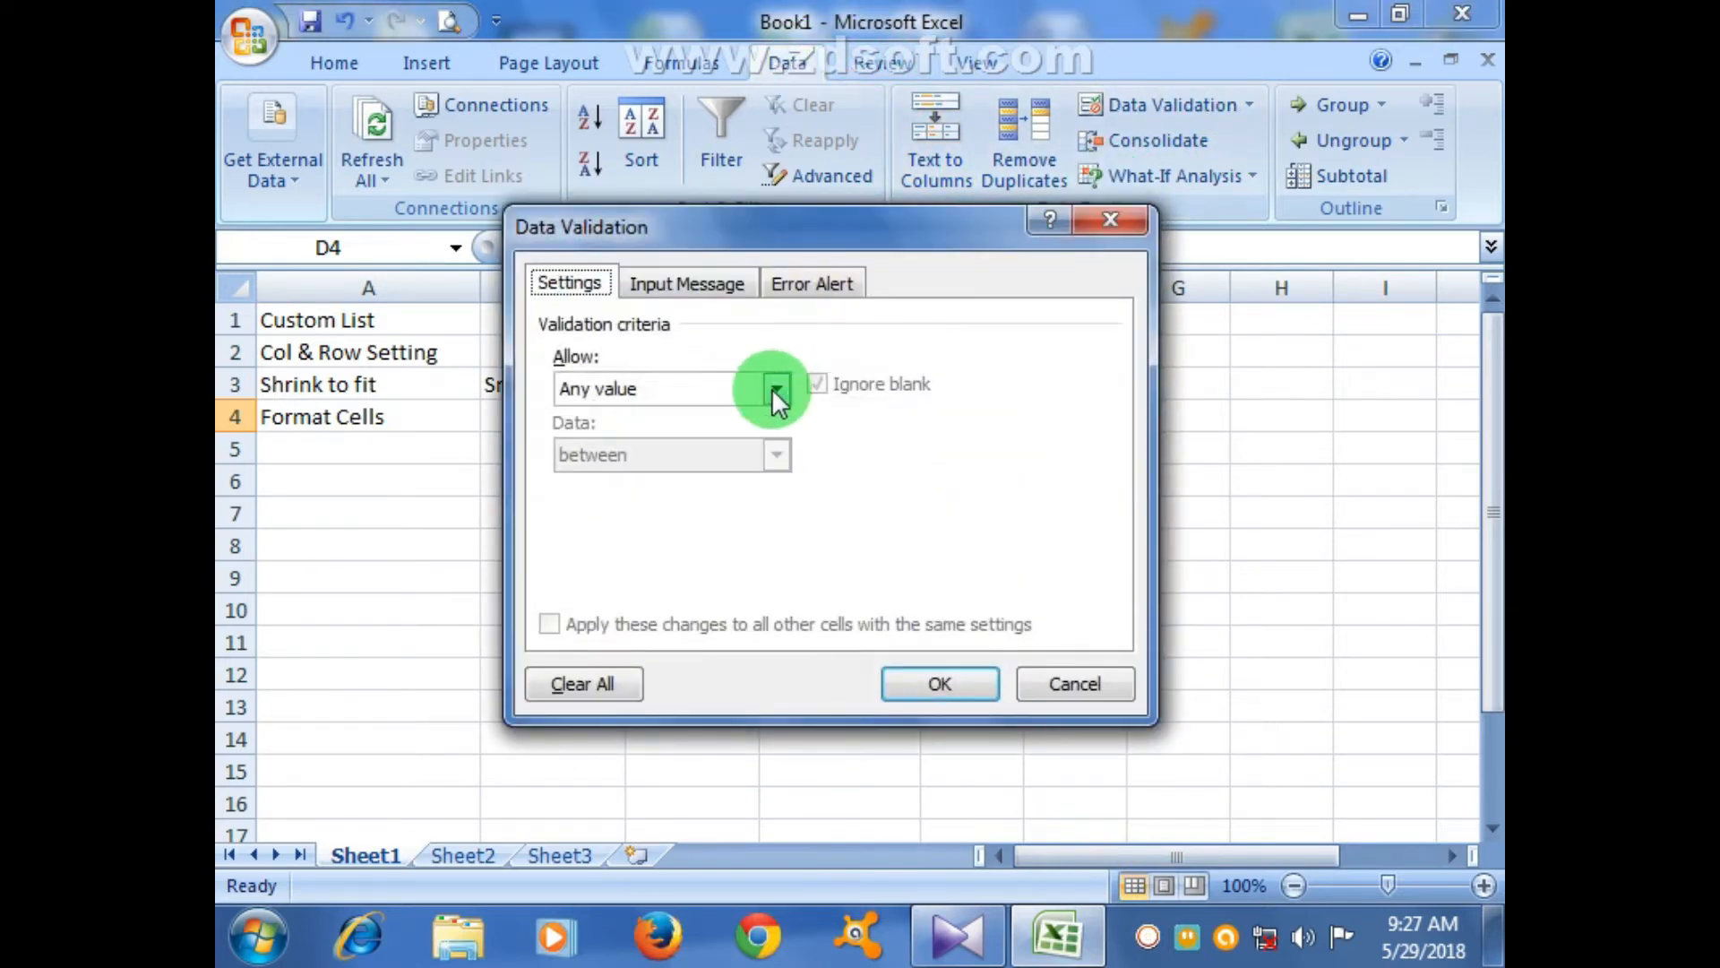
pyautogui.click(776, 389)
pyautogui.click(647, 485)
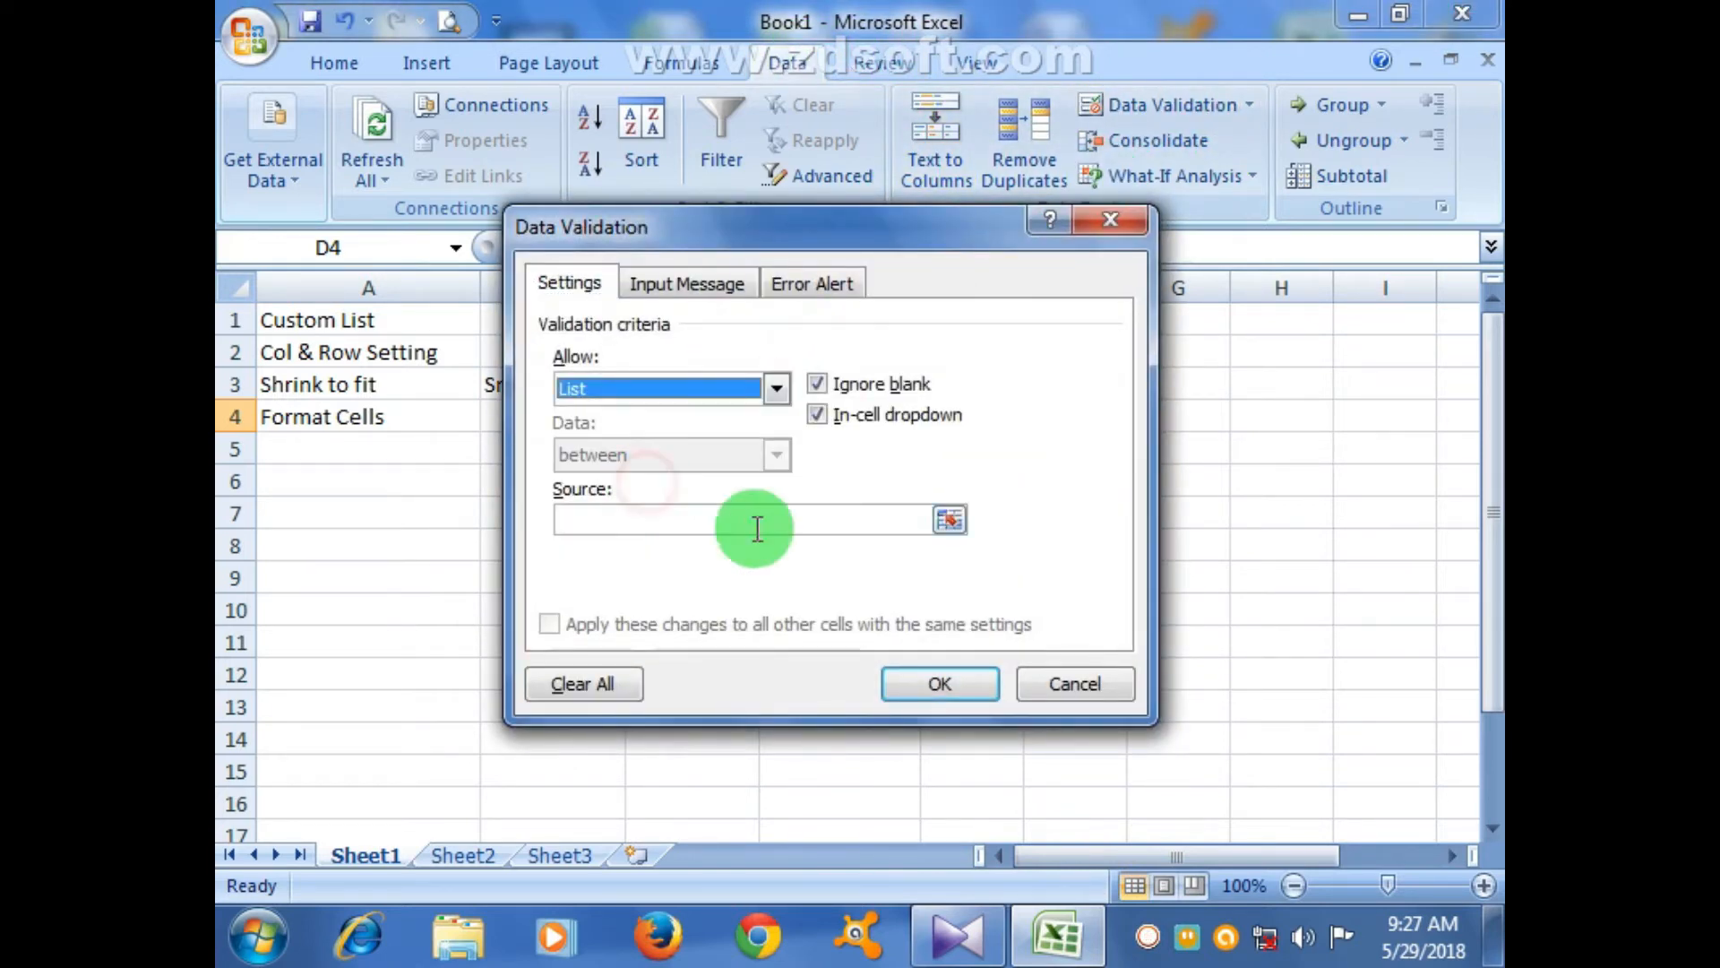
pyautogui.click(950, 518)
pyautogui.moveTo(1136, 862); pyautogui.dragTo(1230, 862)
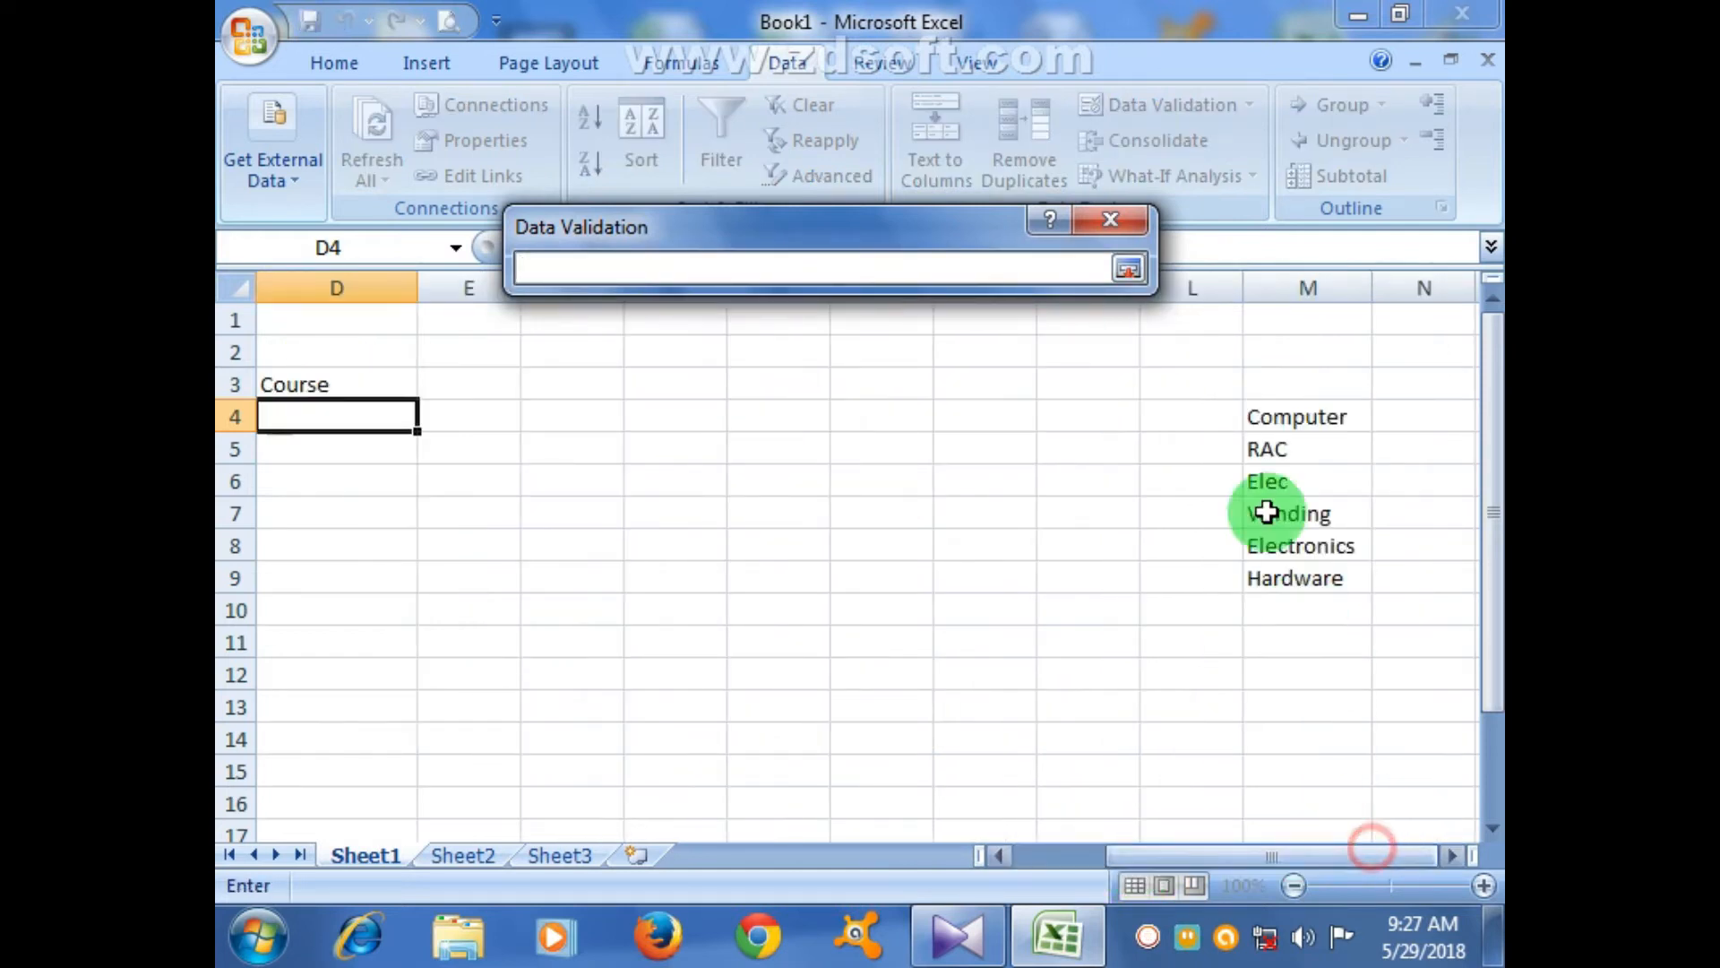
pyautogui.moveTo(1298, 414); pyautogui.dragTo(1294, 562)
pyautogui.click(1294, 564)
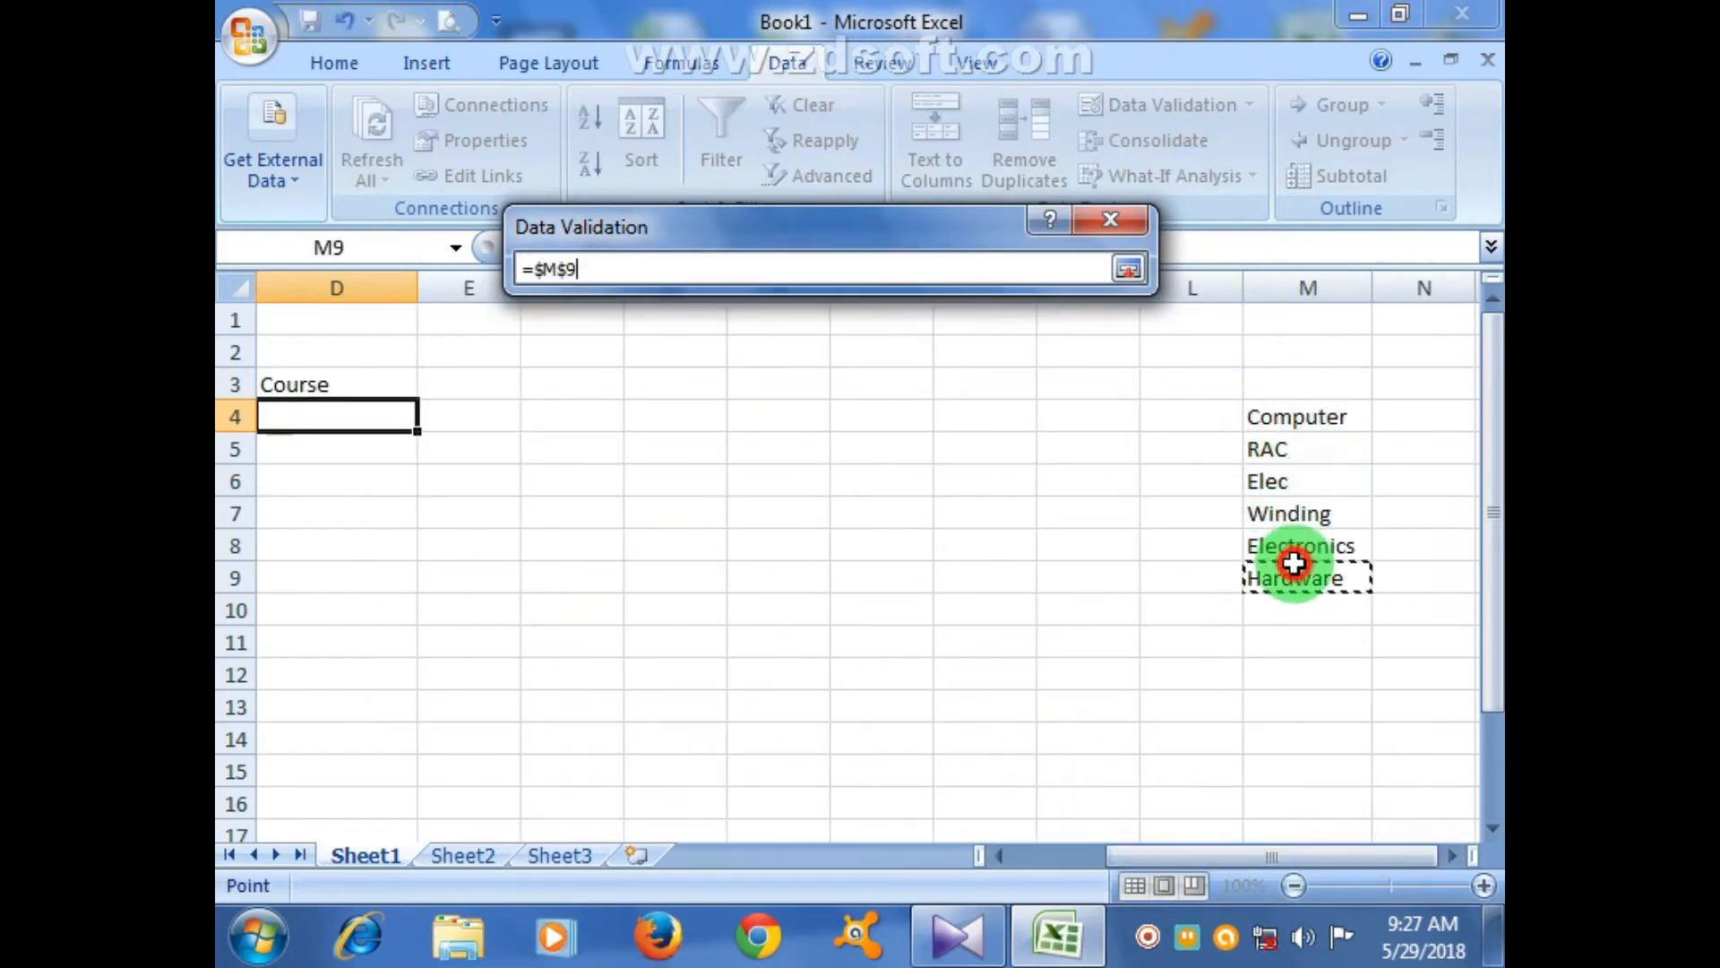
pyautogui.click(1134, 269)
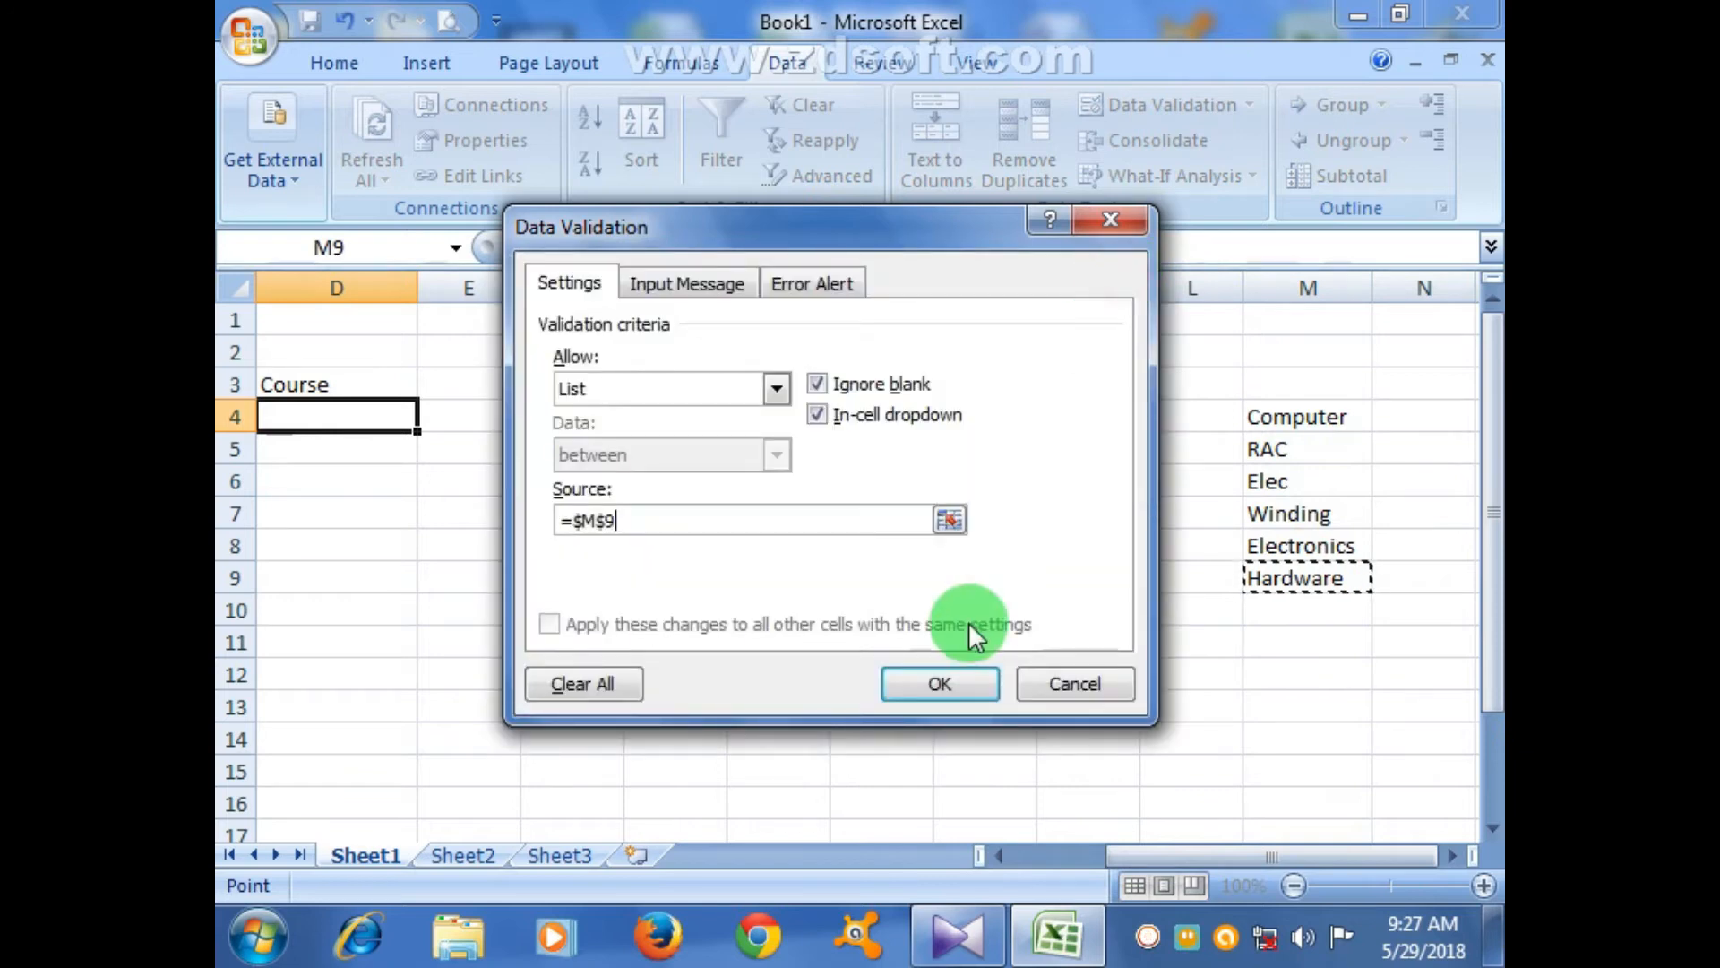
pyautogui.click(941, 683)
pyautogui.moveTo(1166, 860); pyautogui.dragTo(1043, 859)
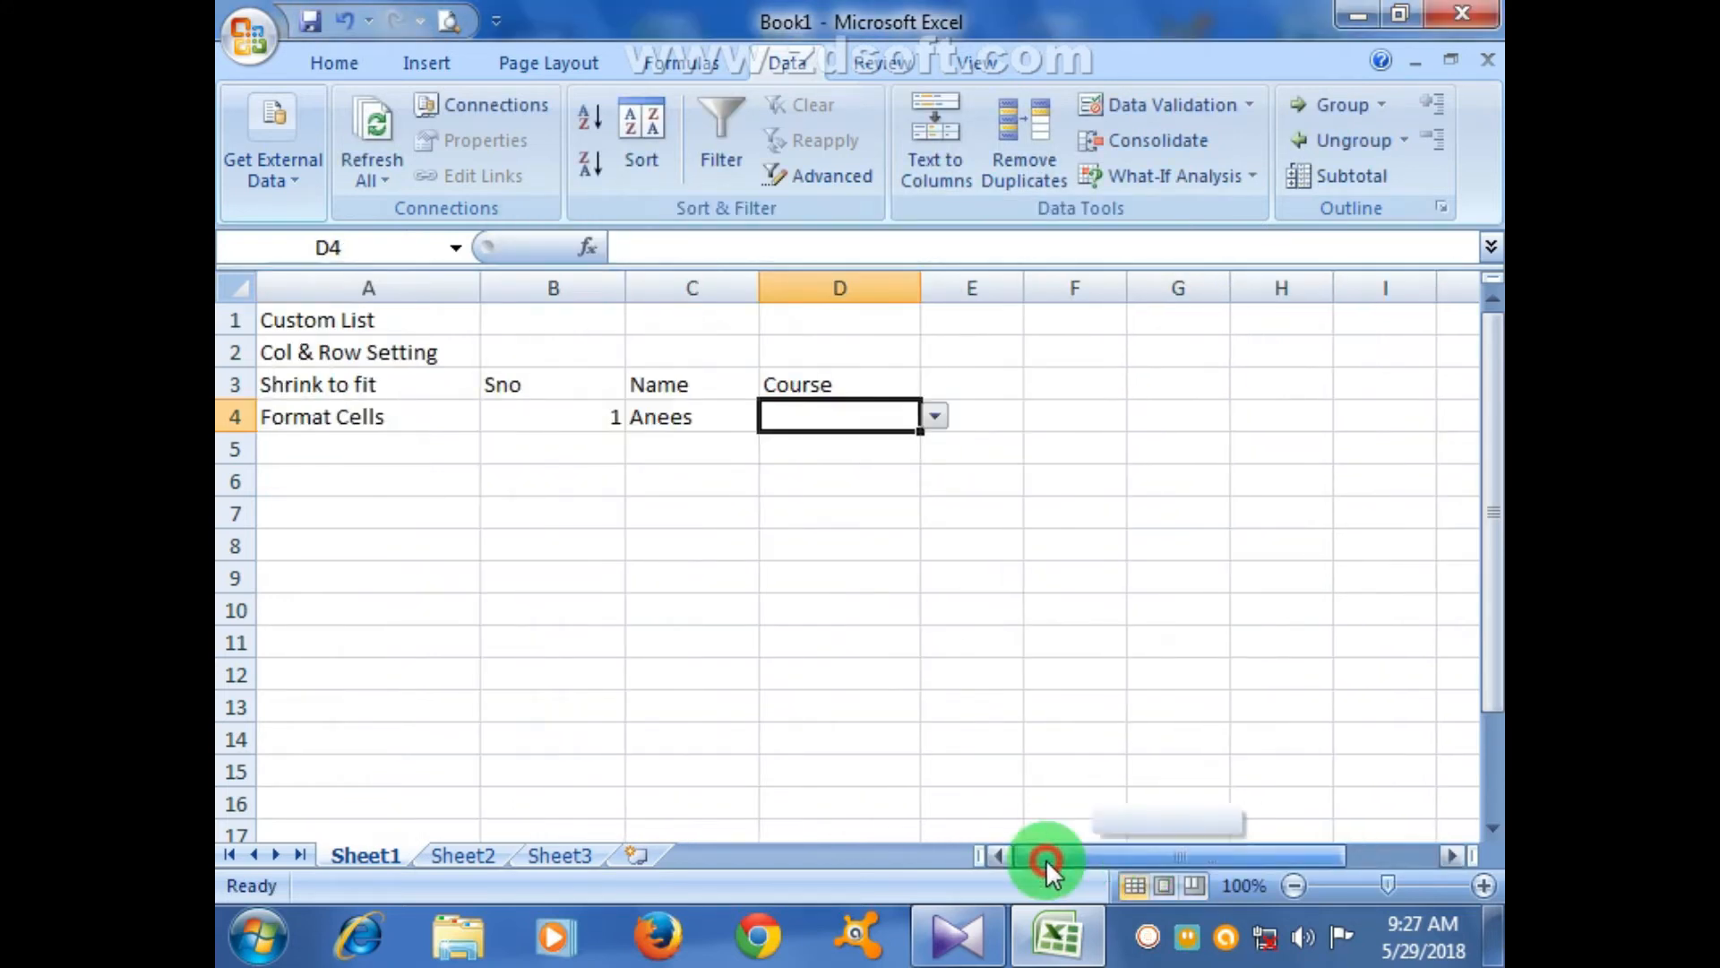
pyautogui.moveTo(917, 431); pyautogui.dragTo(919, 783)
# - Apply All Borders to every cell of the table B3:D15
pyautogui.click(336, 61)
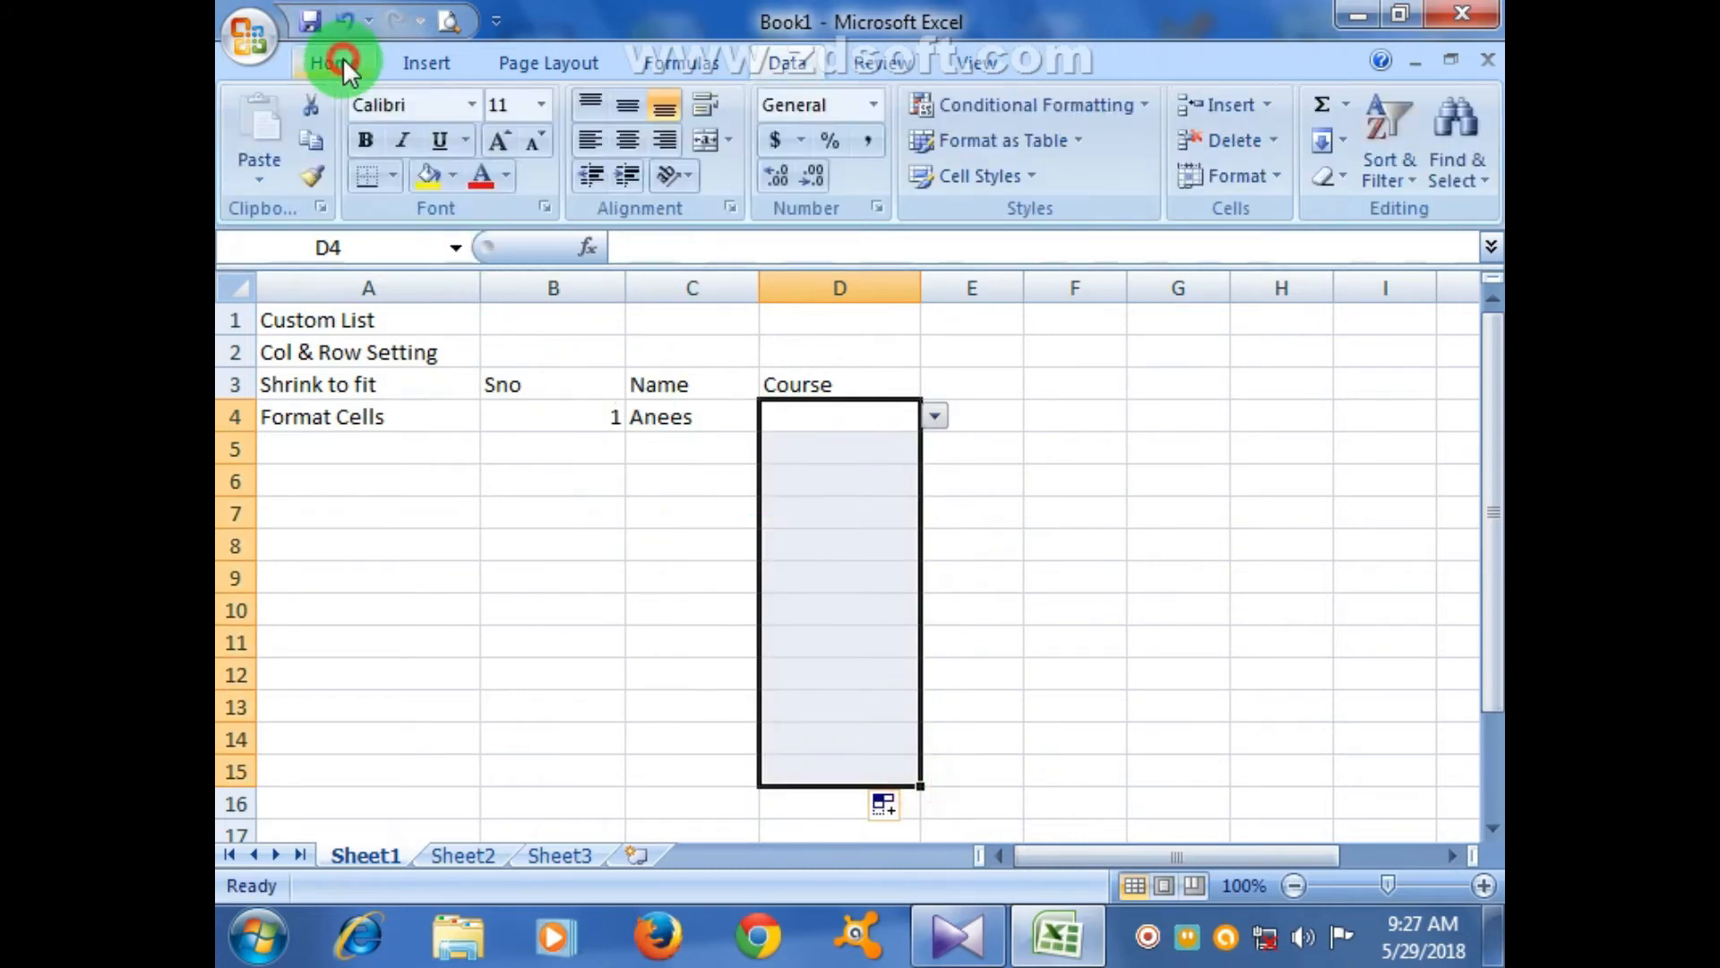
pyautogui.click(389, 172)
pyautogui.click(389, 173)
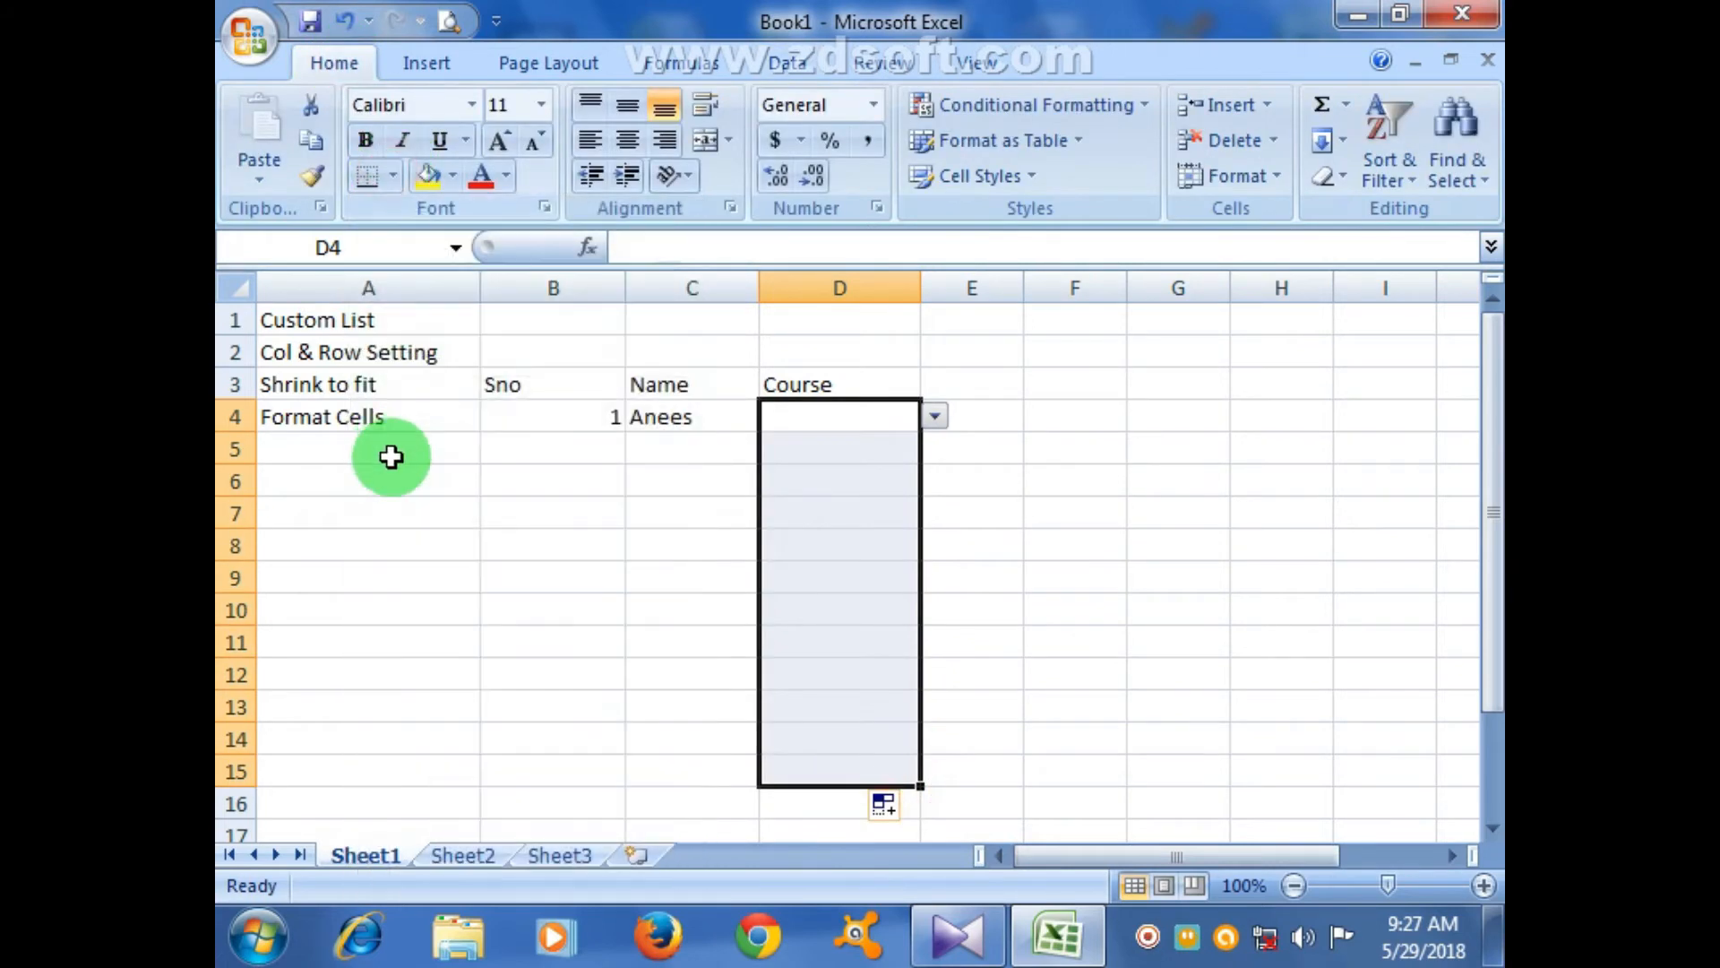
pyautogui.click(399, 170)
pyautogui.click(426, 434)
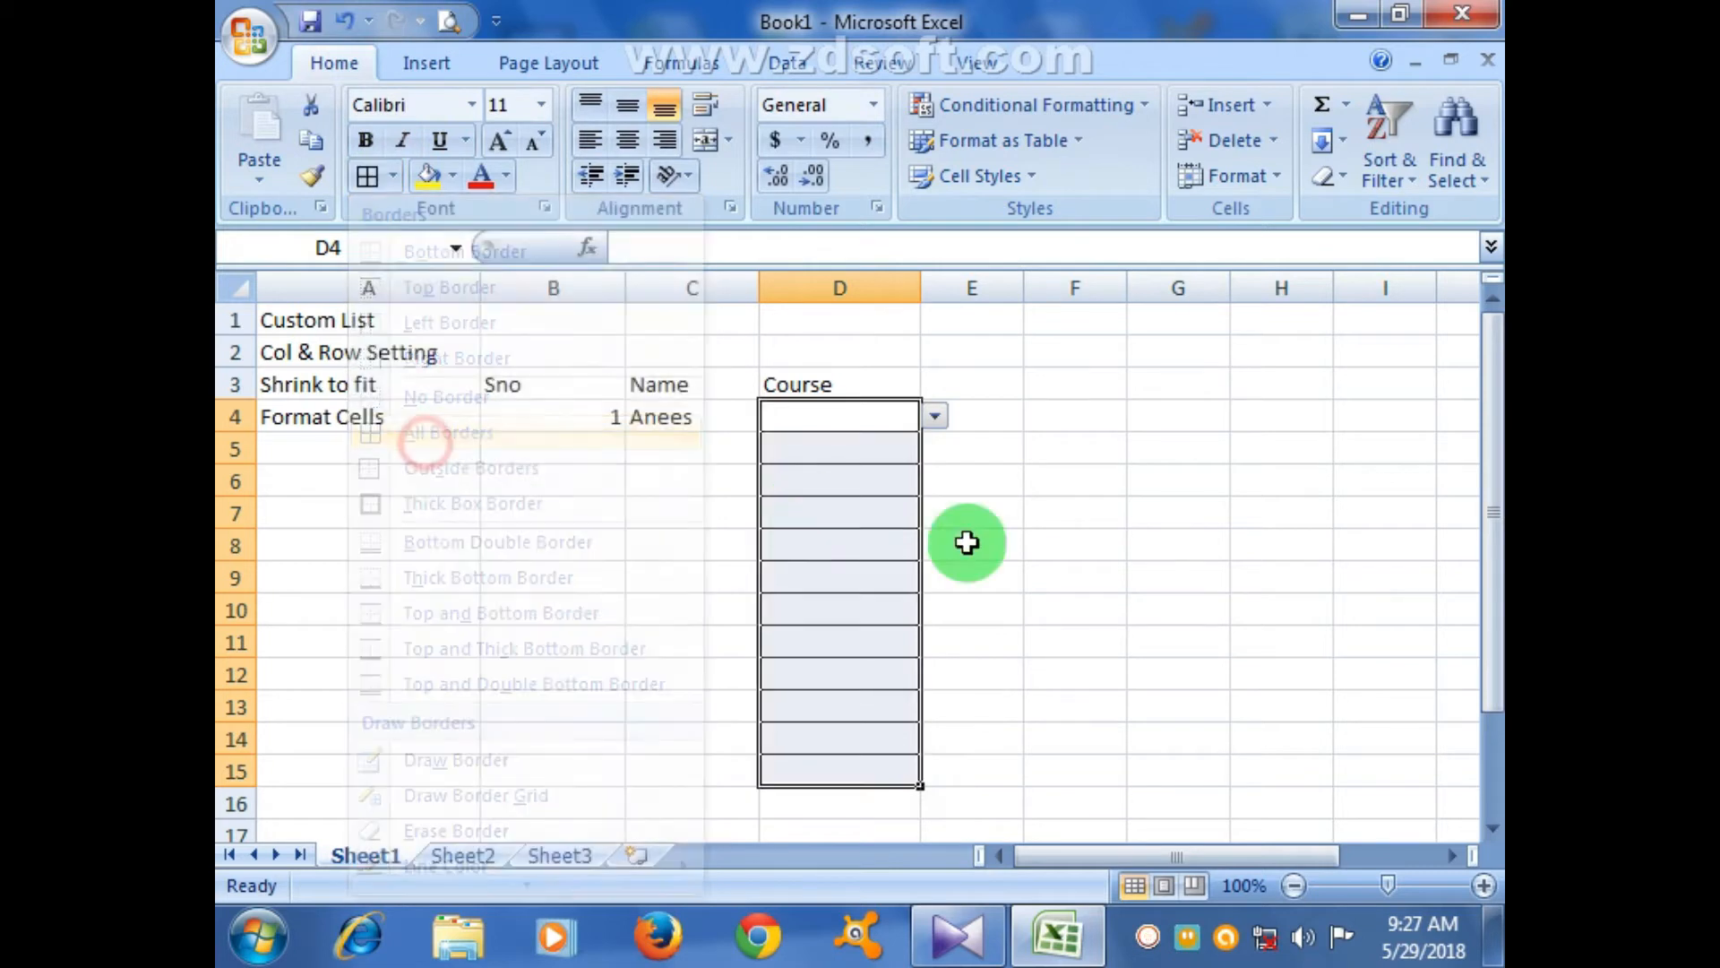
pyautogui.click(968, 543)
pyautogui.moveTo(548, 391); pyautogui.dragTo(876, 770)
pyautogui.click(367, 175)
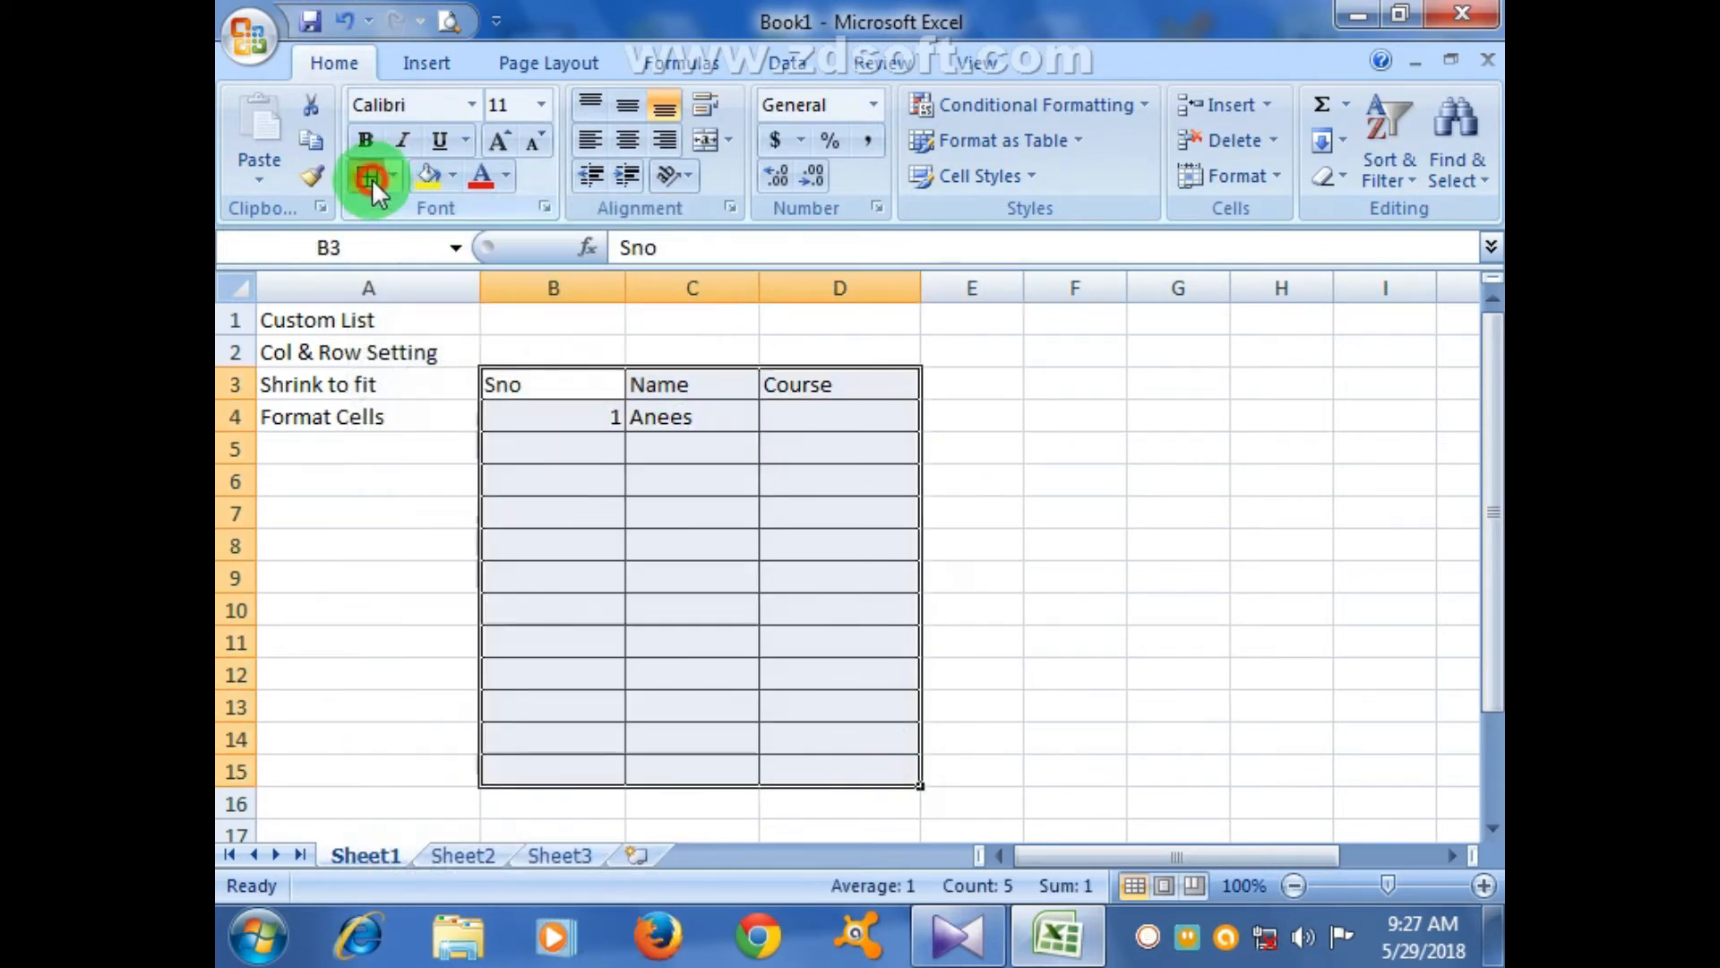
pyautogui.click(932, 445)
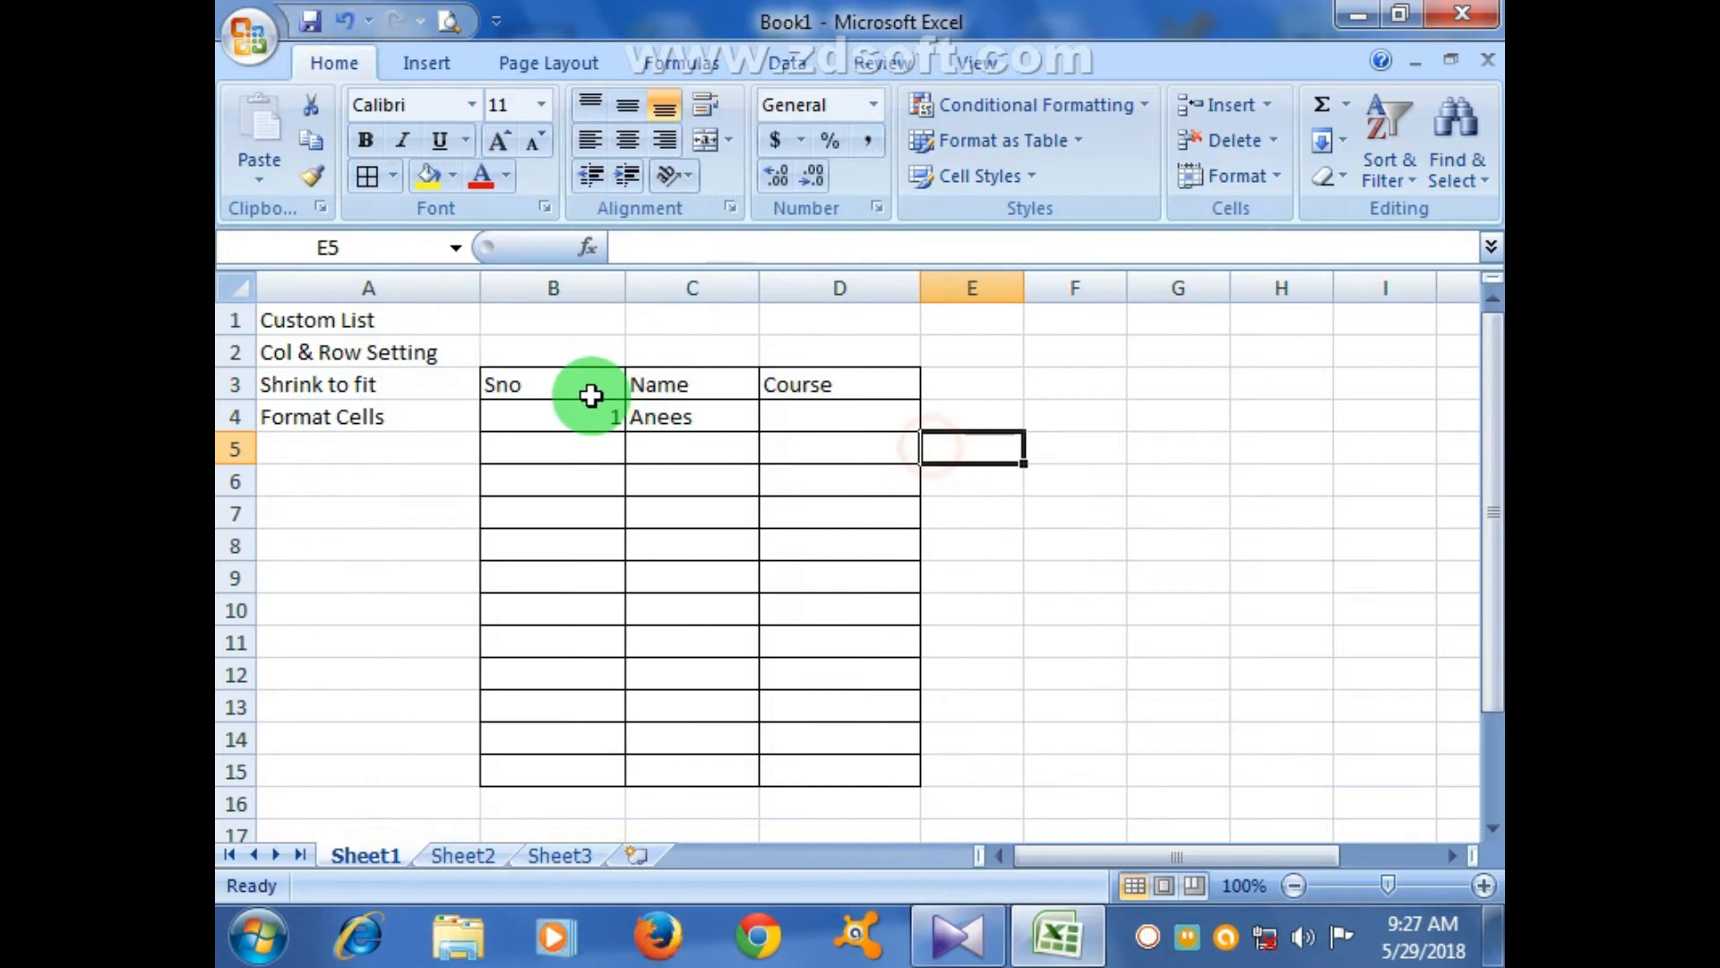
# - Autofit column B to Sno, widen the Name column C, and zoom to 120%
pyautogui.doubleClick(625, 284)
pyautogui.moveTo(664, 287); pyautogui.dragTo(697, 288)
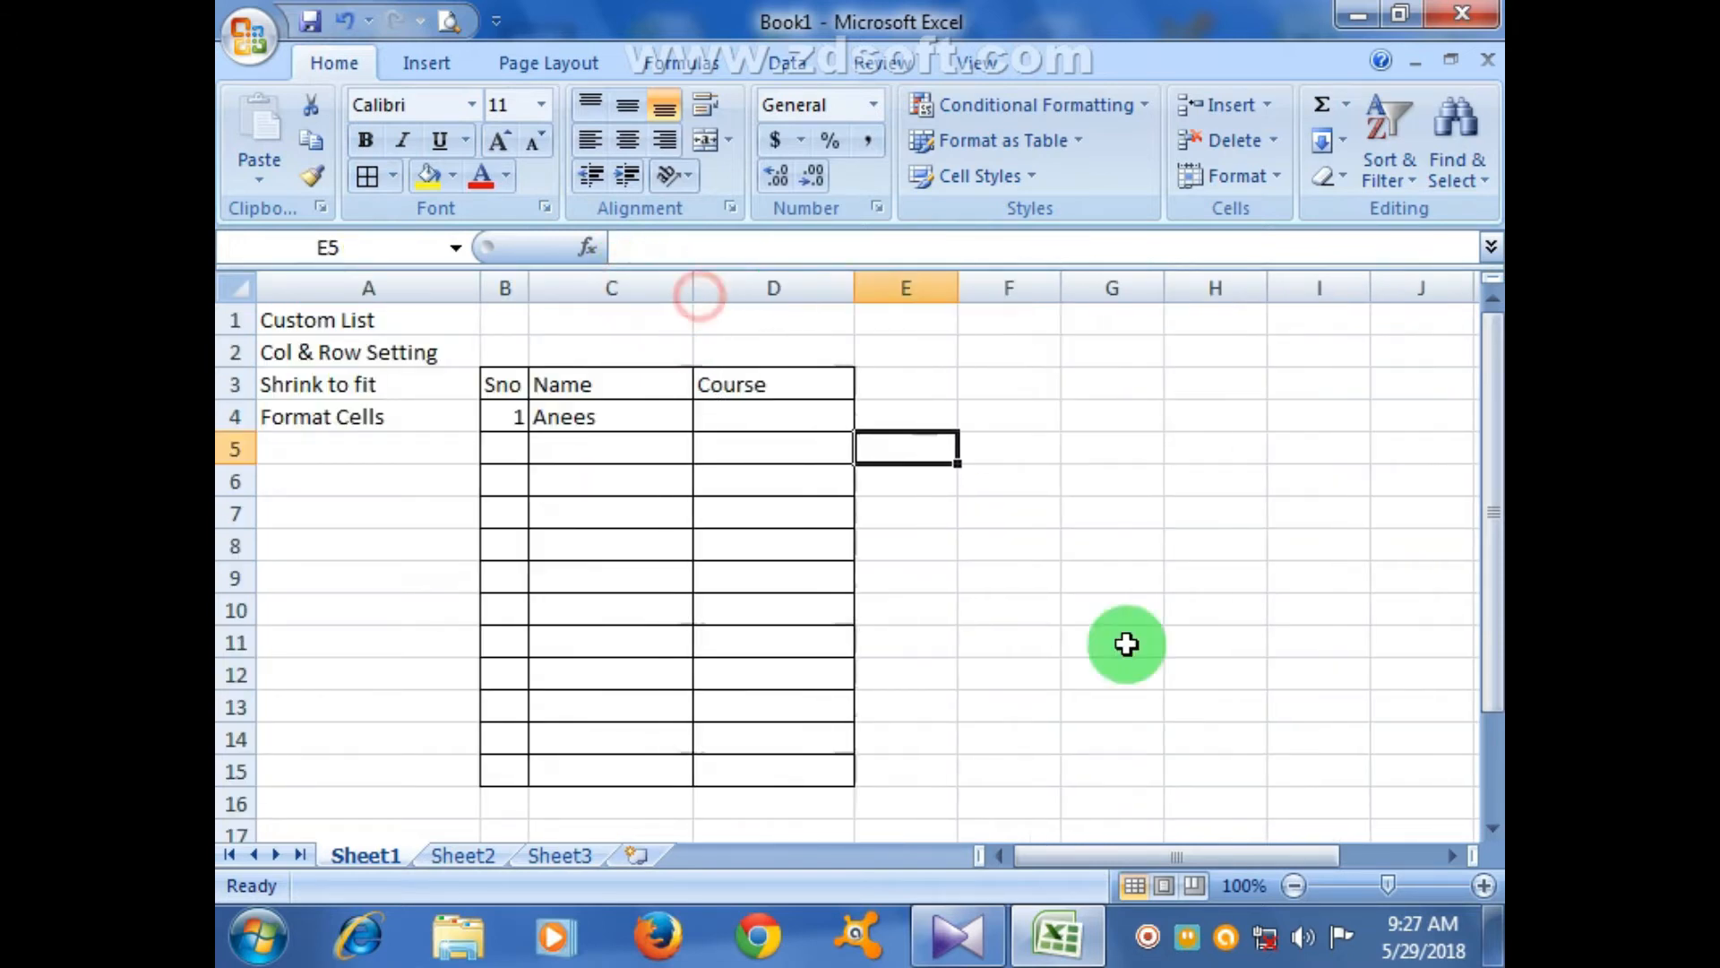
pyautogui.click(1483, 886)
pyautogui.click(1484, 885)
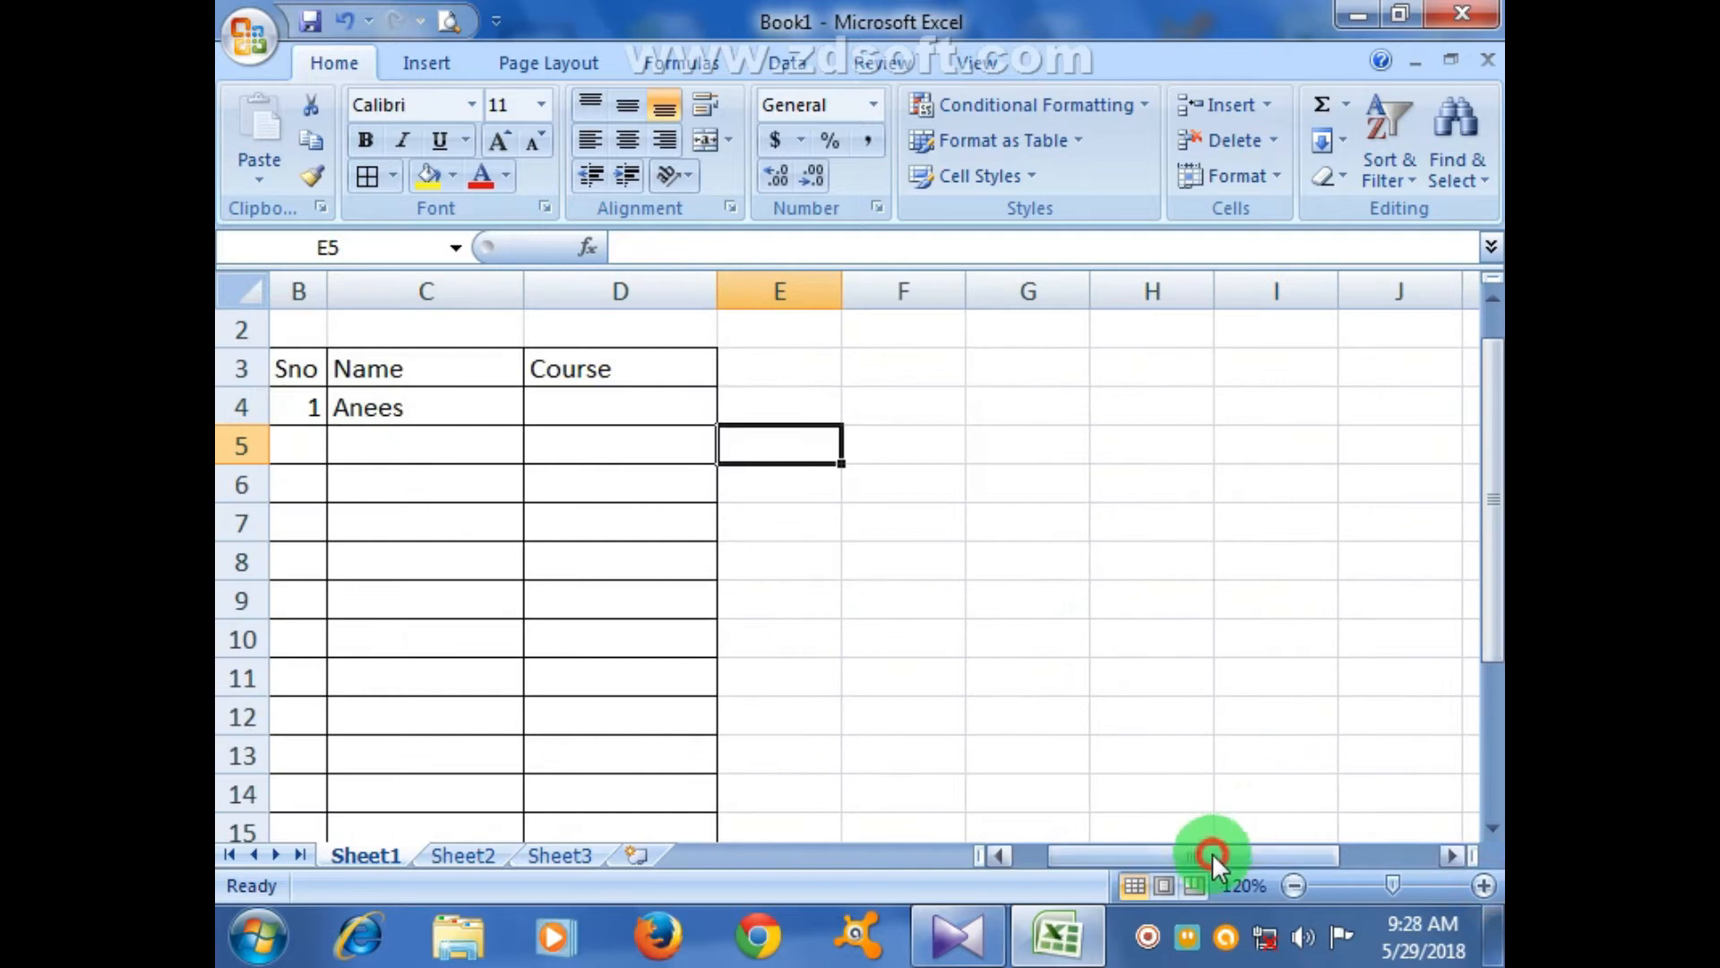
pyautogui.moveTo(1212, 852); pyautogui.dragTo(1176, 854)
# - Check D4's course dropdown, which offers only Hardware
pyautogui.click(887, 405)
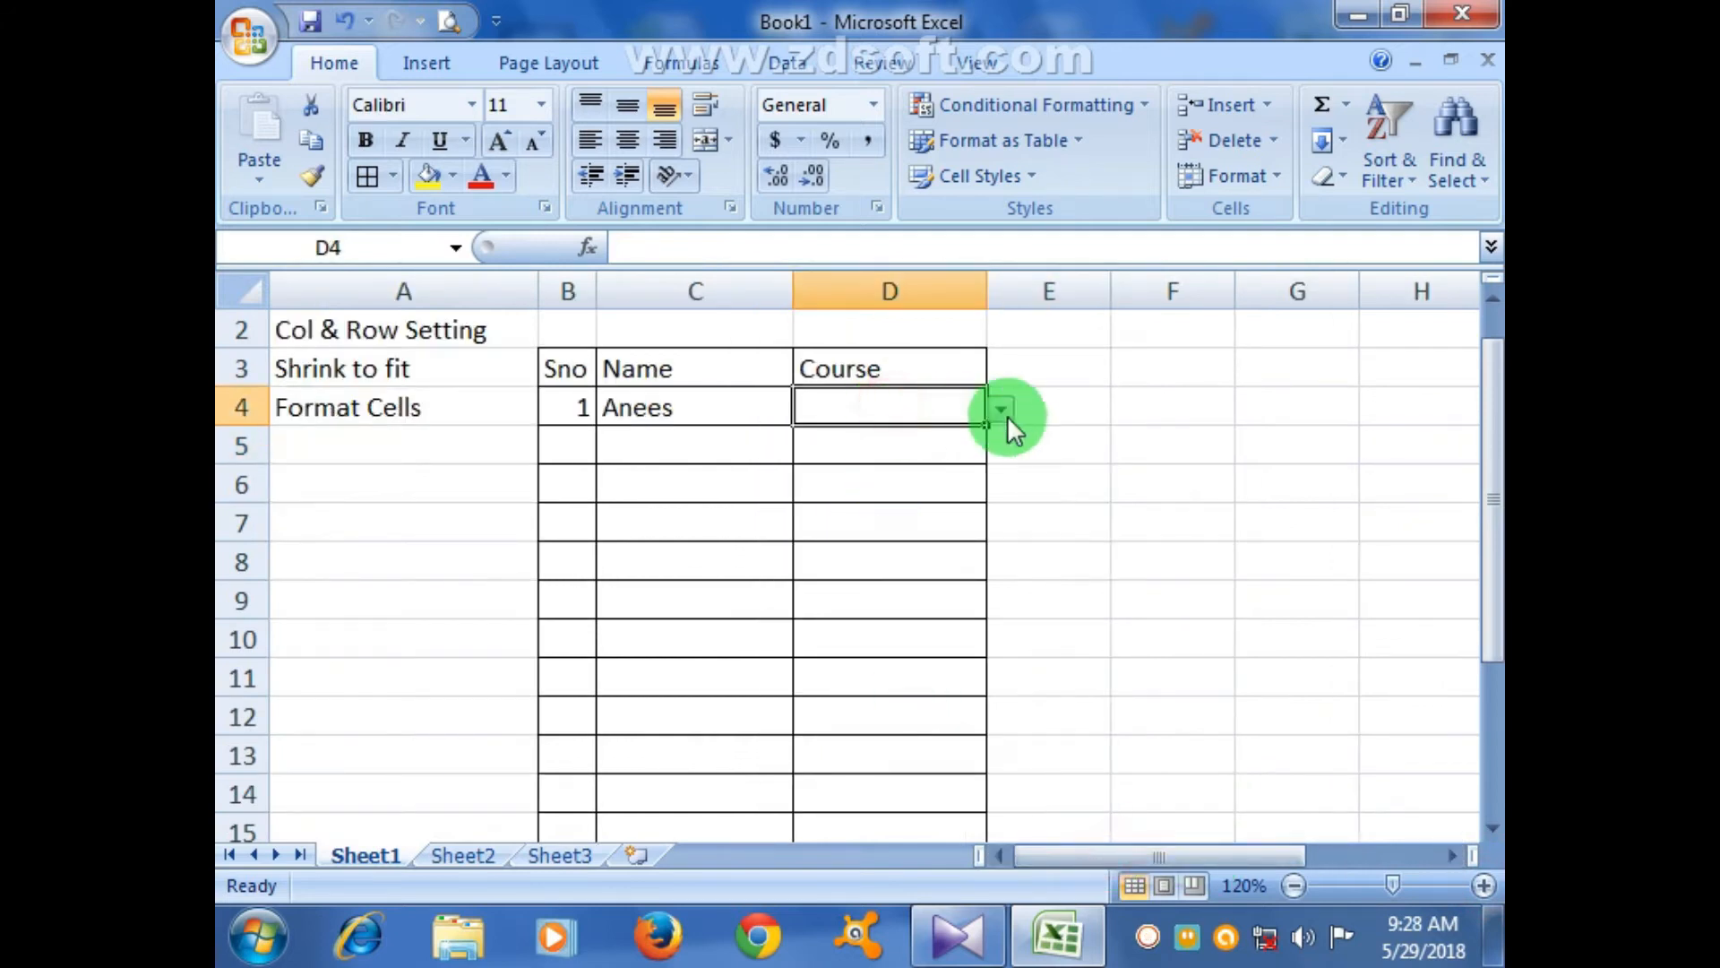
pyautogui.click(1006, 414)
pyautogui.click(1008, 410)
pyautogui.click(1009, 409)
pyautogui.click(1005, 411)
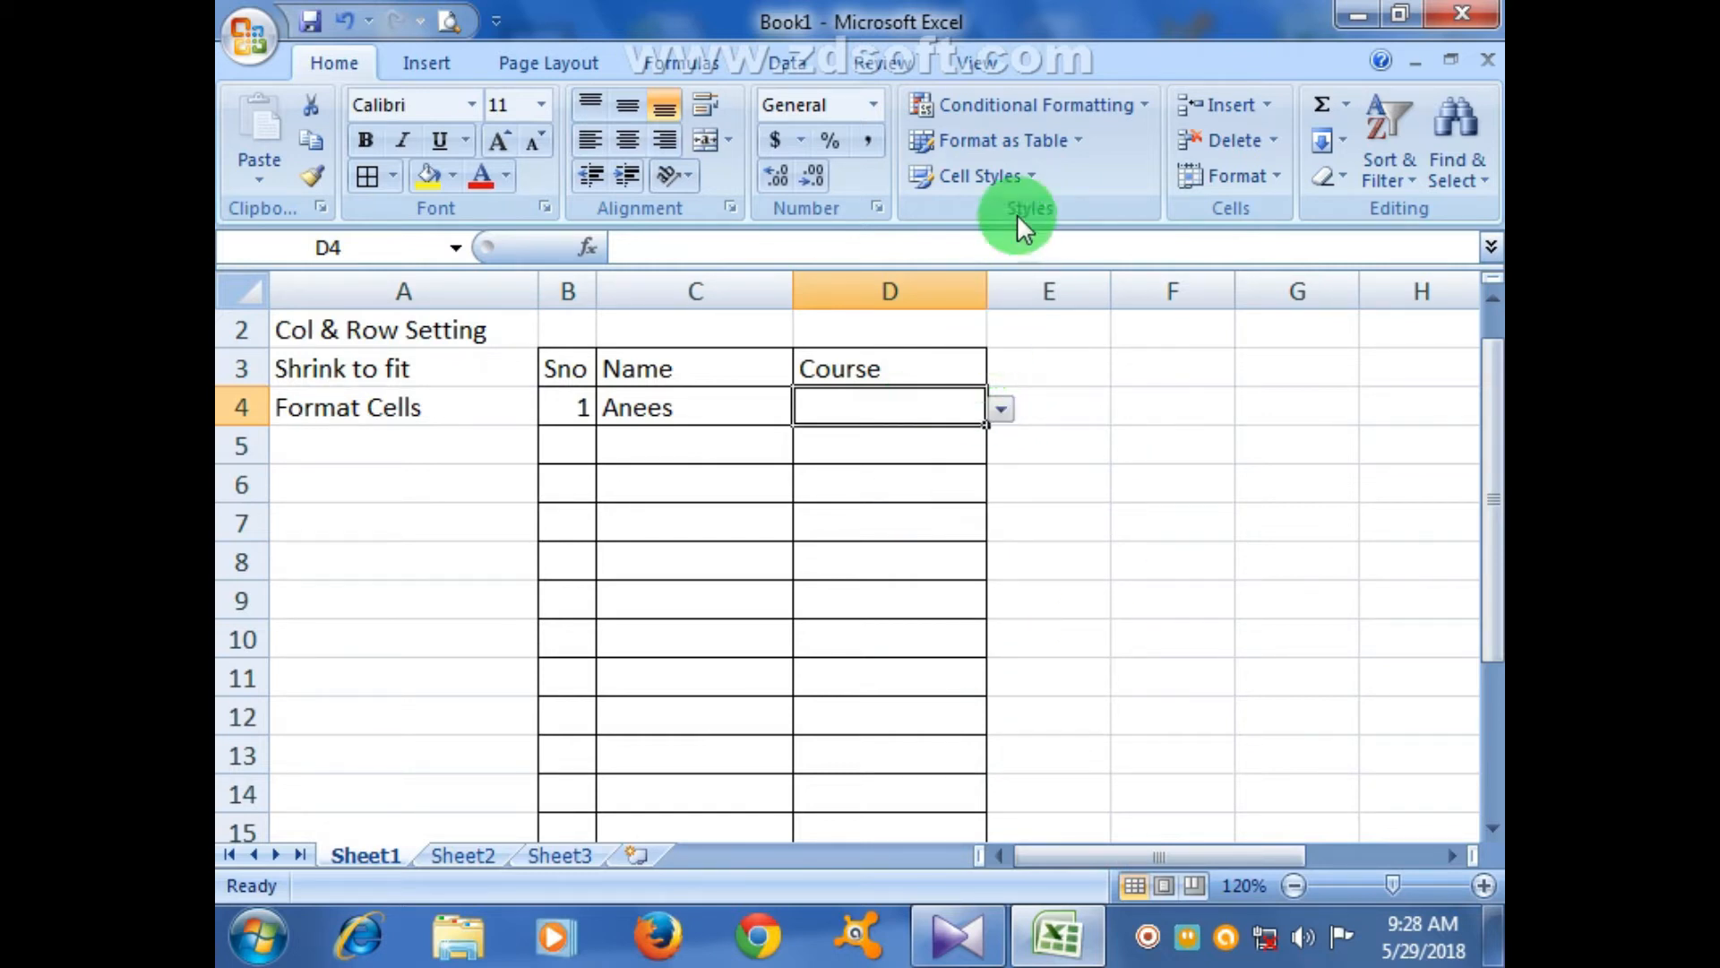
# - Change D4's validation list source to the course range M4:M9
pyautogui.click(812, 64)
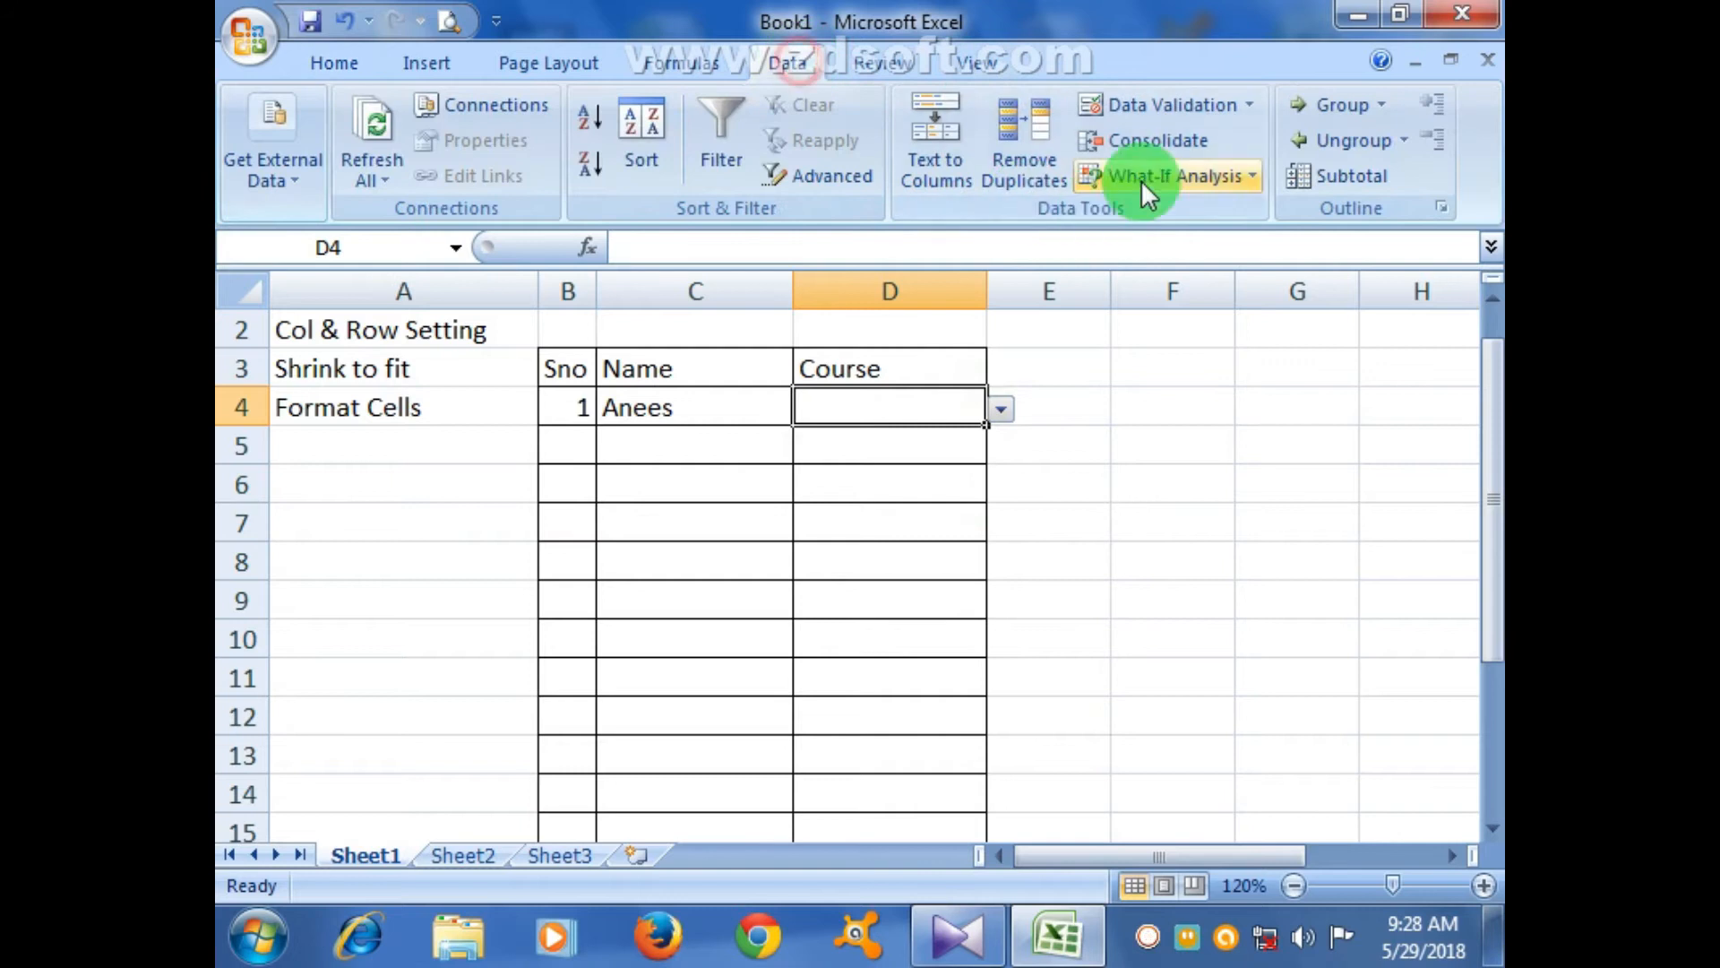
pyautogui.click(1159, 102)
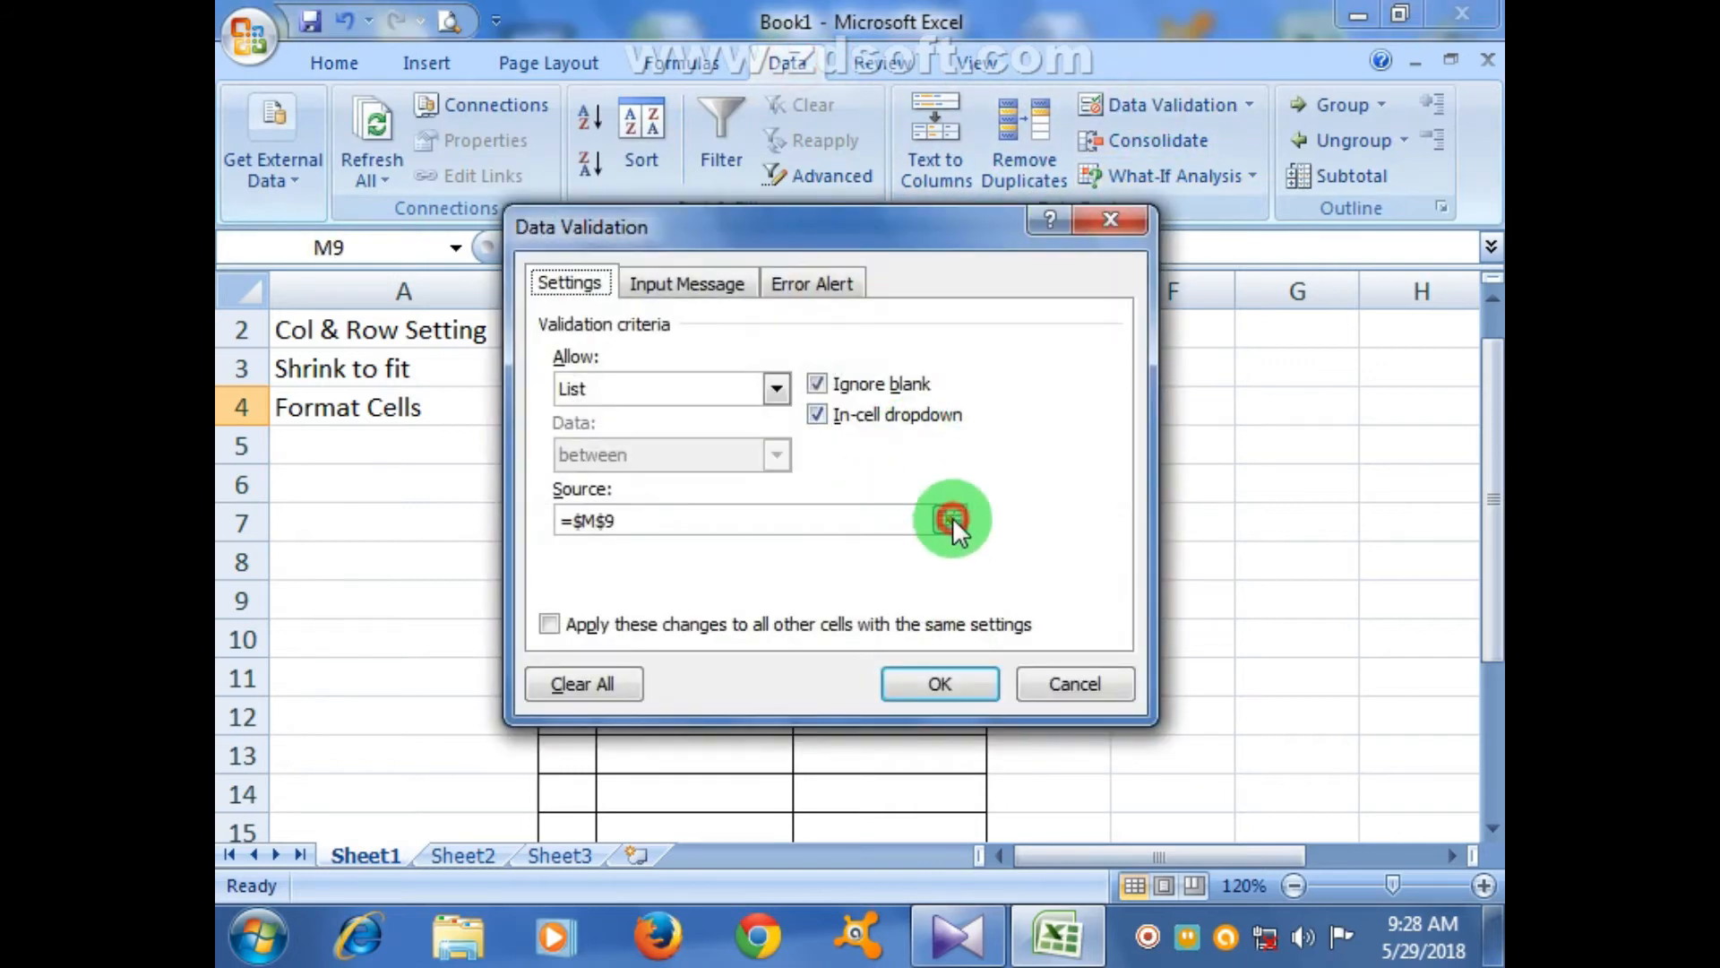
pyautogui.click(952, 519)
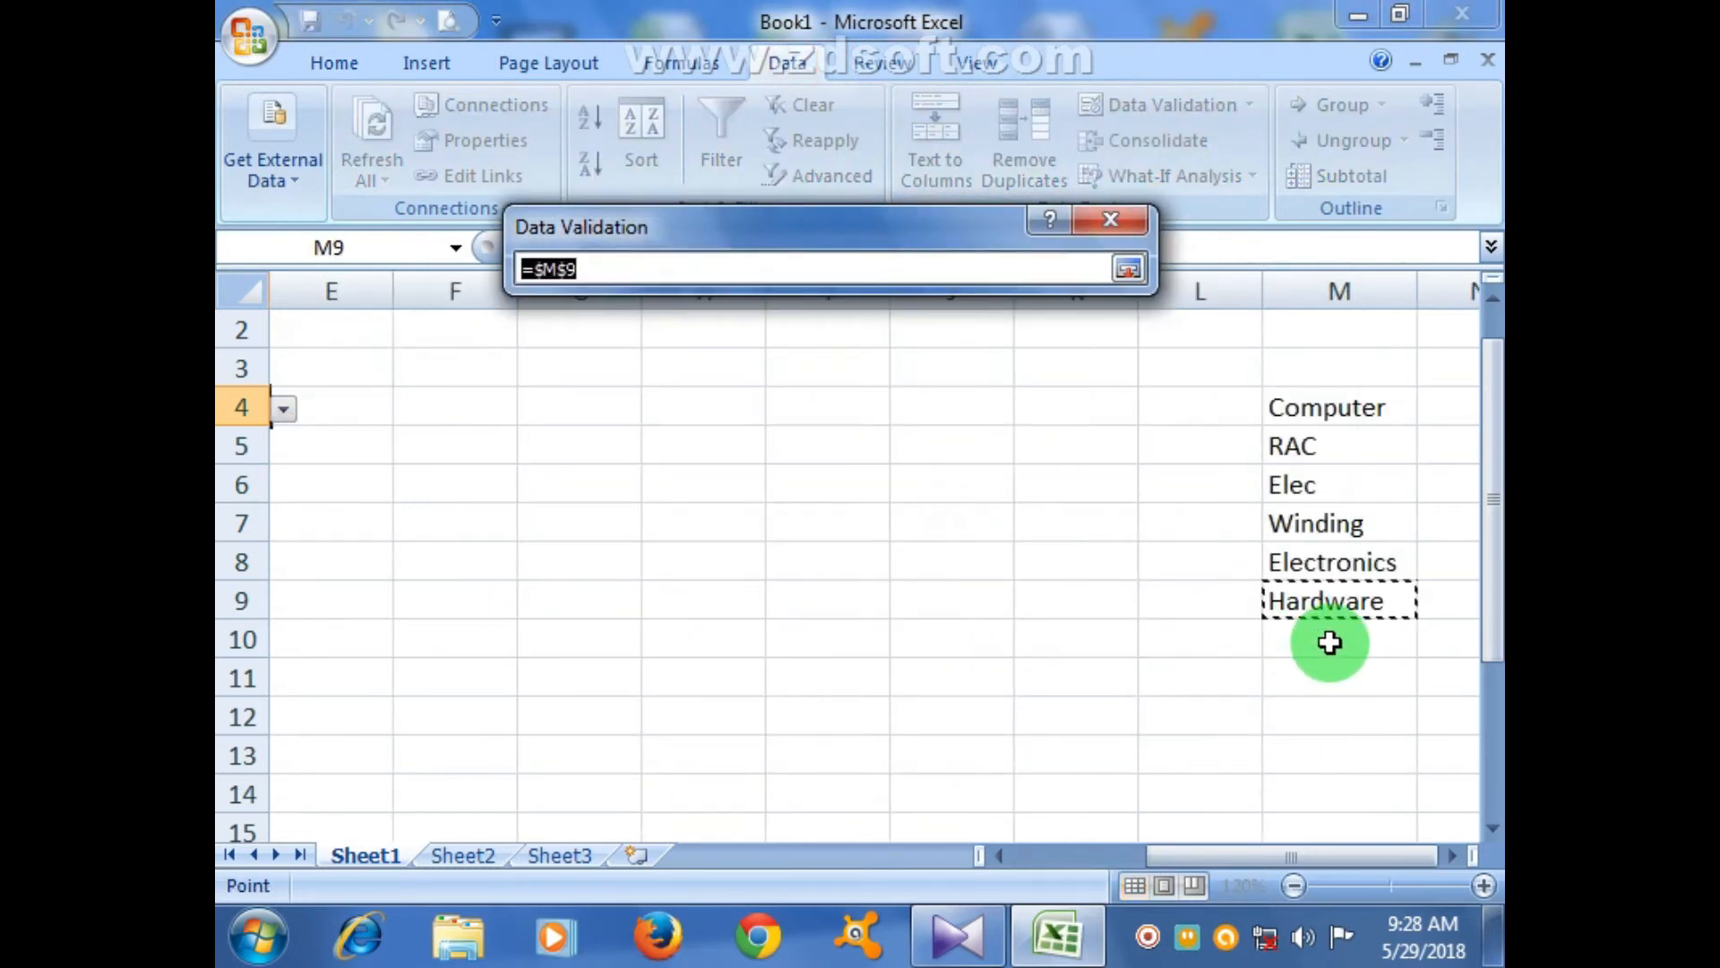
pyautogui.moveTo(1306, 404); pyautogui.dragTo(1341, 597)
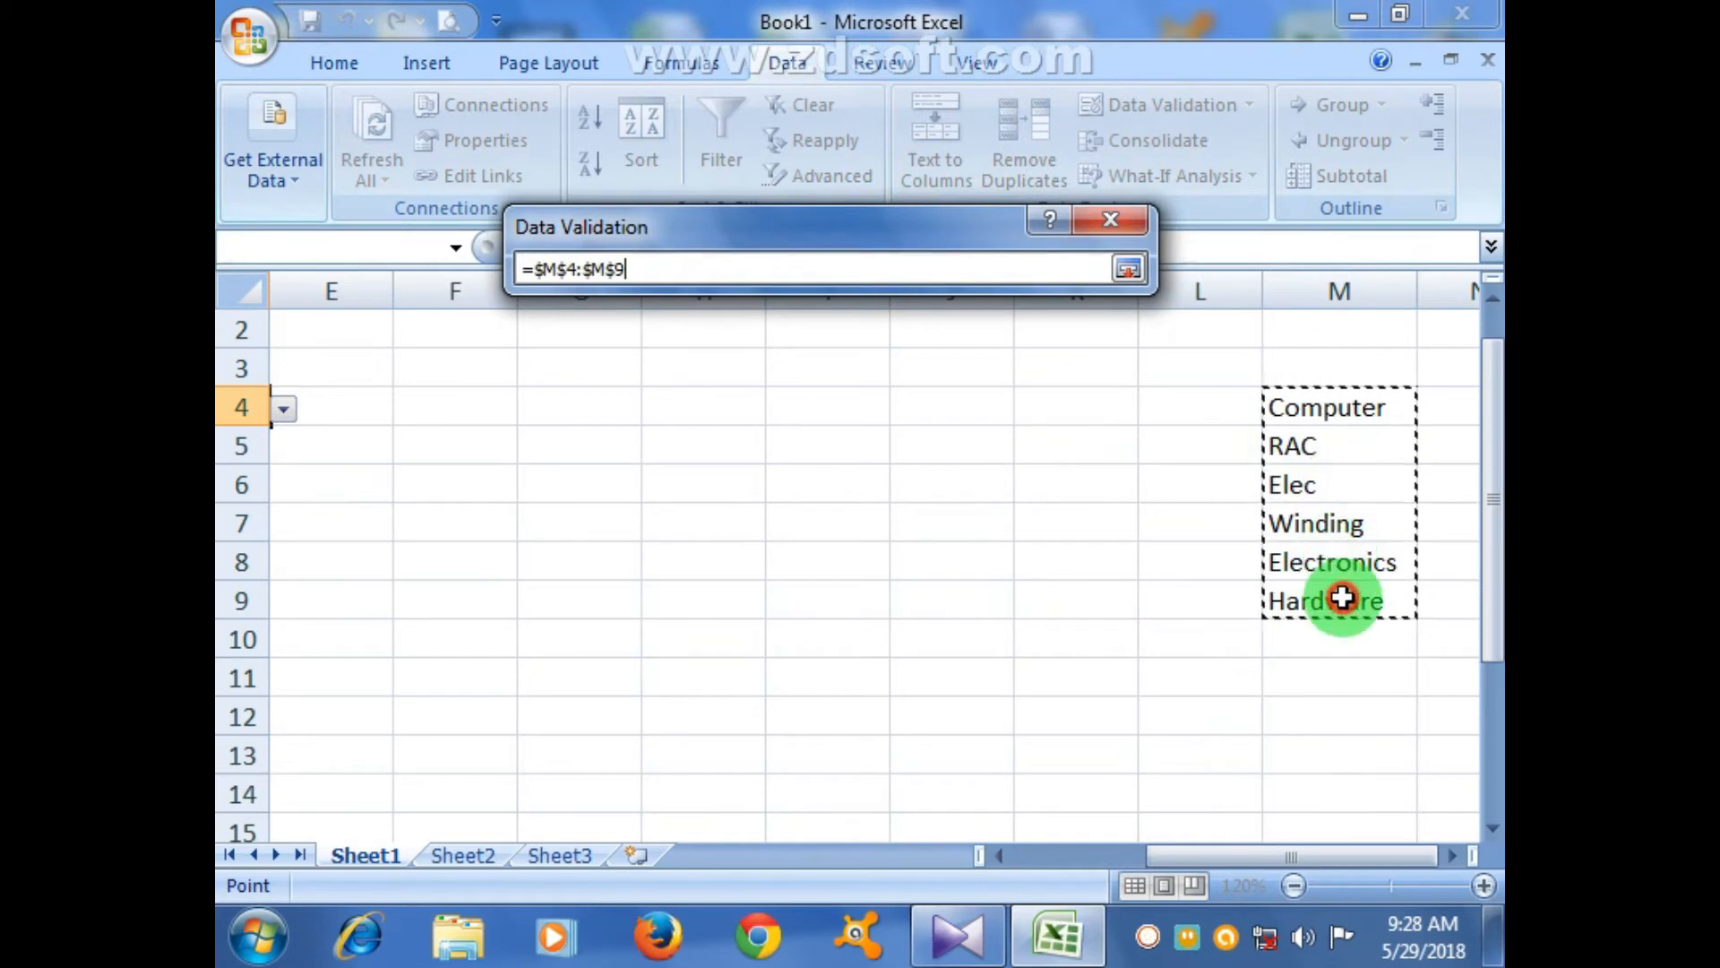
pyautogui.click(1126, 270)
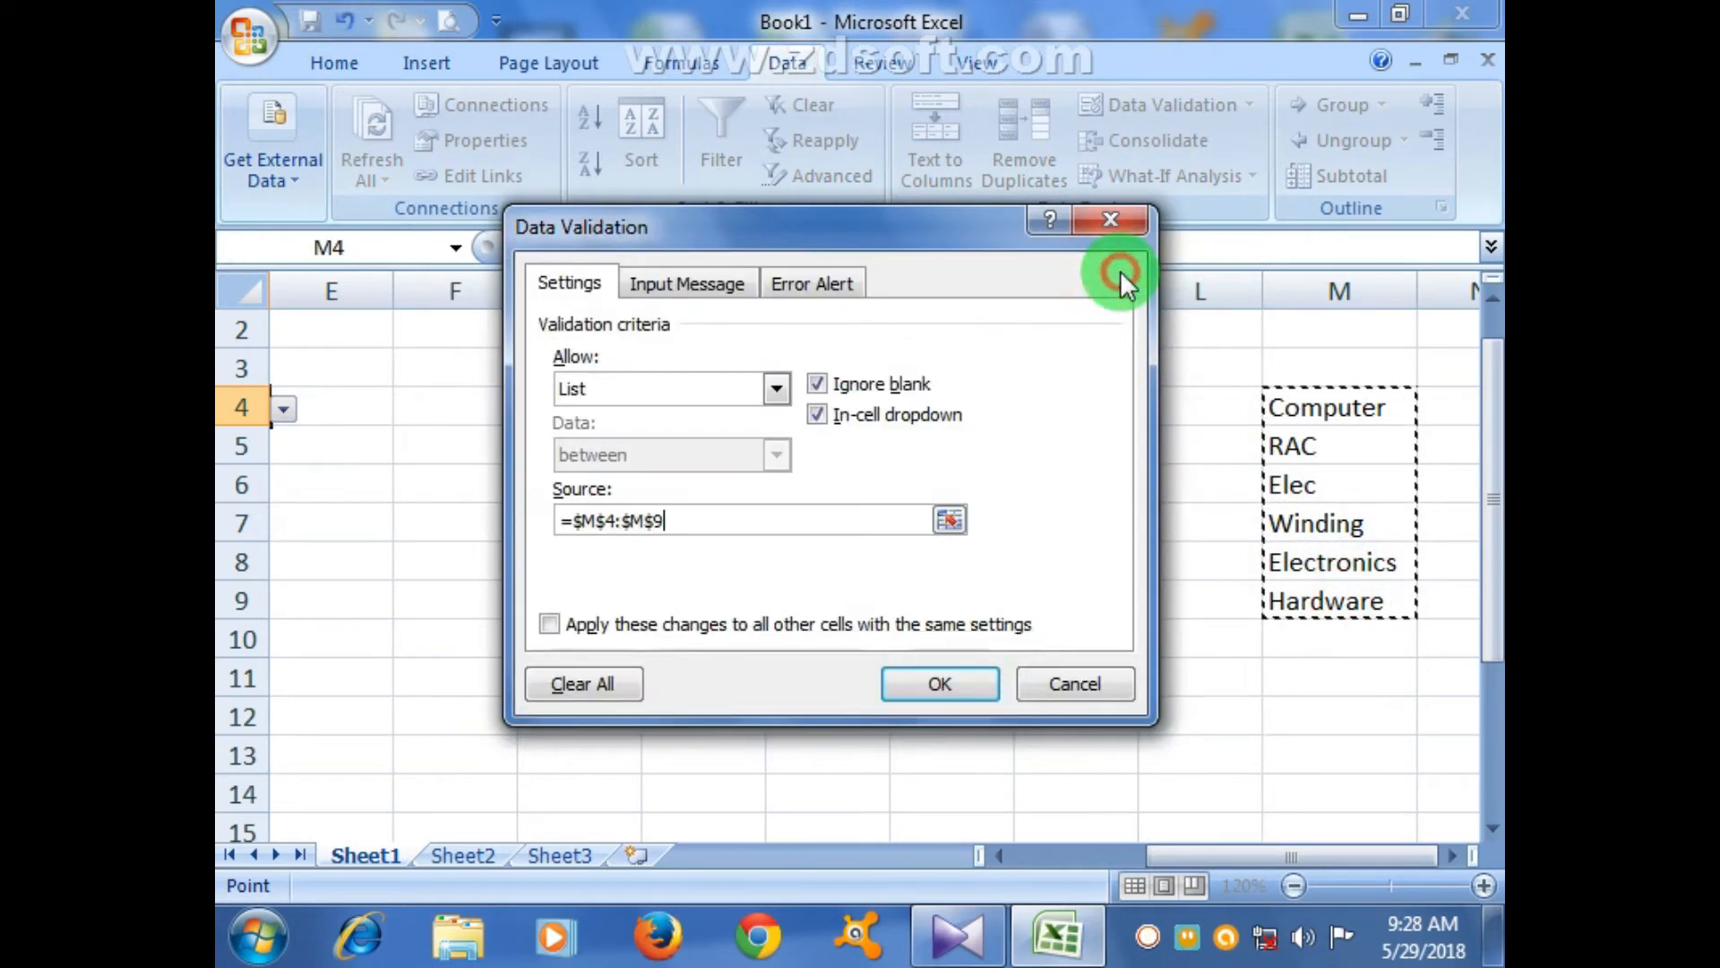
pyautogui.click(995, 690)
pyautogui.moveTo(1215, 857); pyautogui.dragTo(1057, 858)
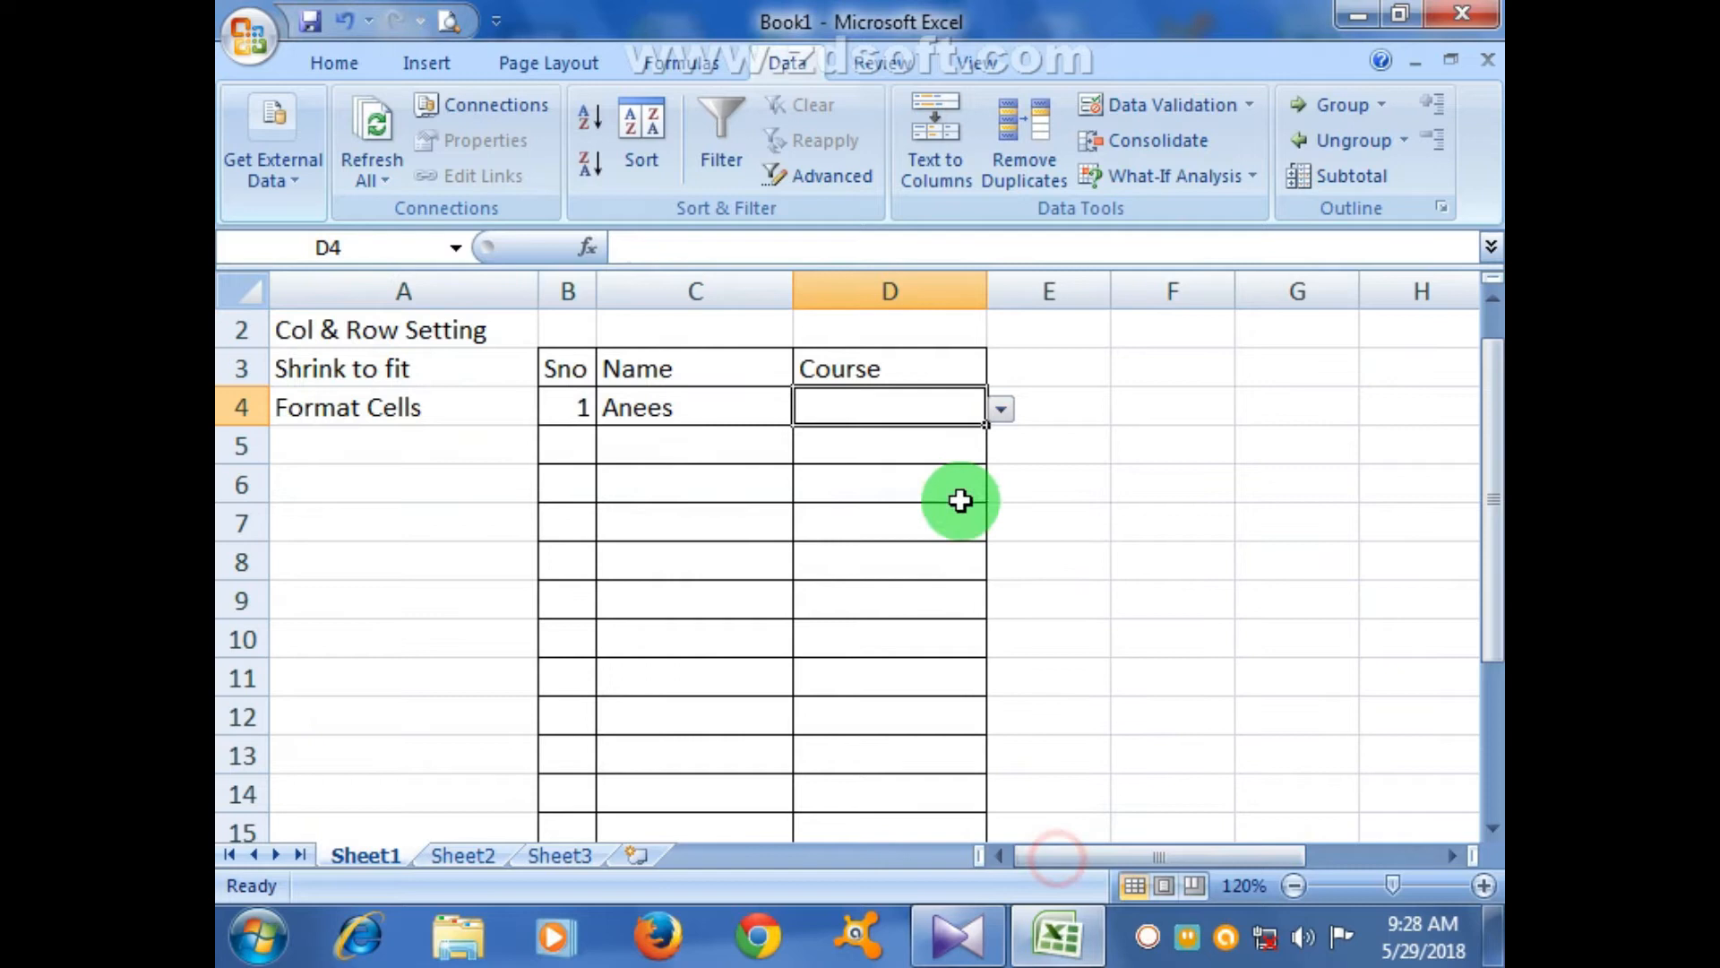
# - Choose Winding in D4 and fill it down the Course column to D15
pyautogui.click(999, 409)
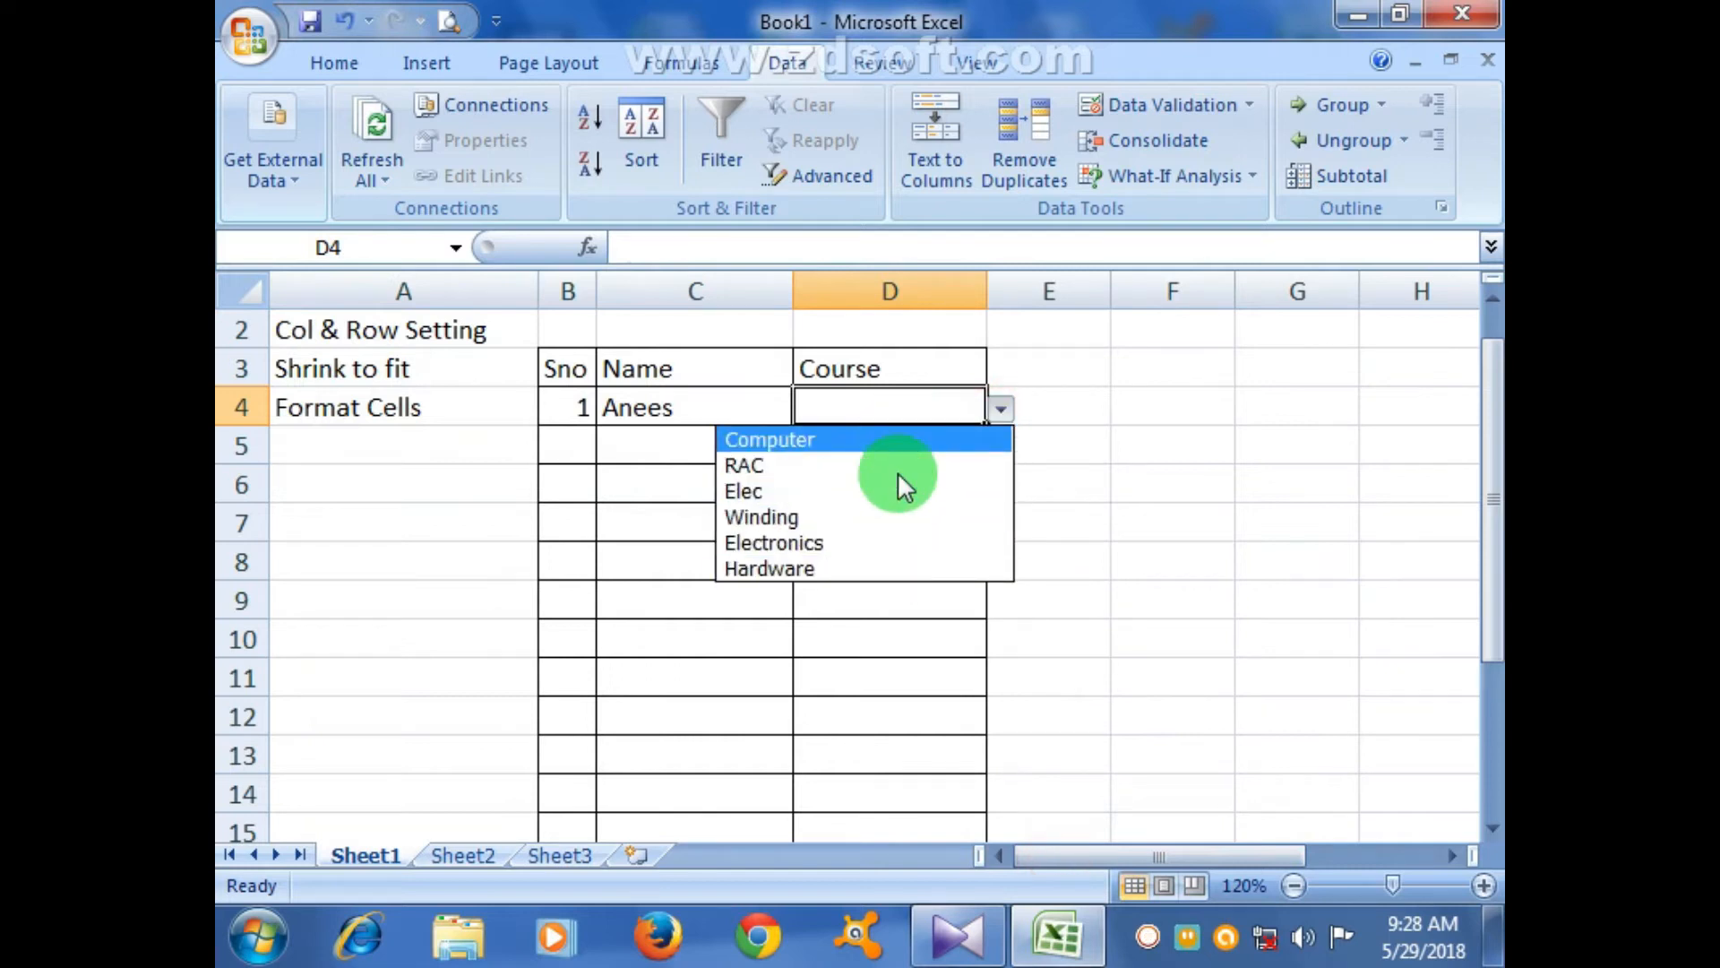
pyautogui.click(901, 518)
pyautogui.click(902, 444)
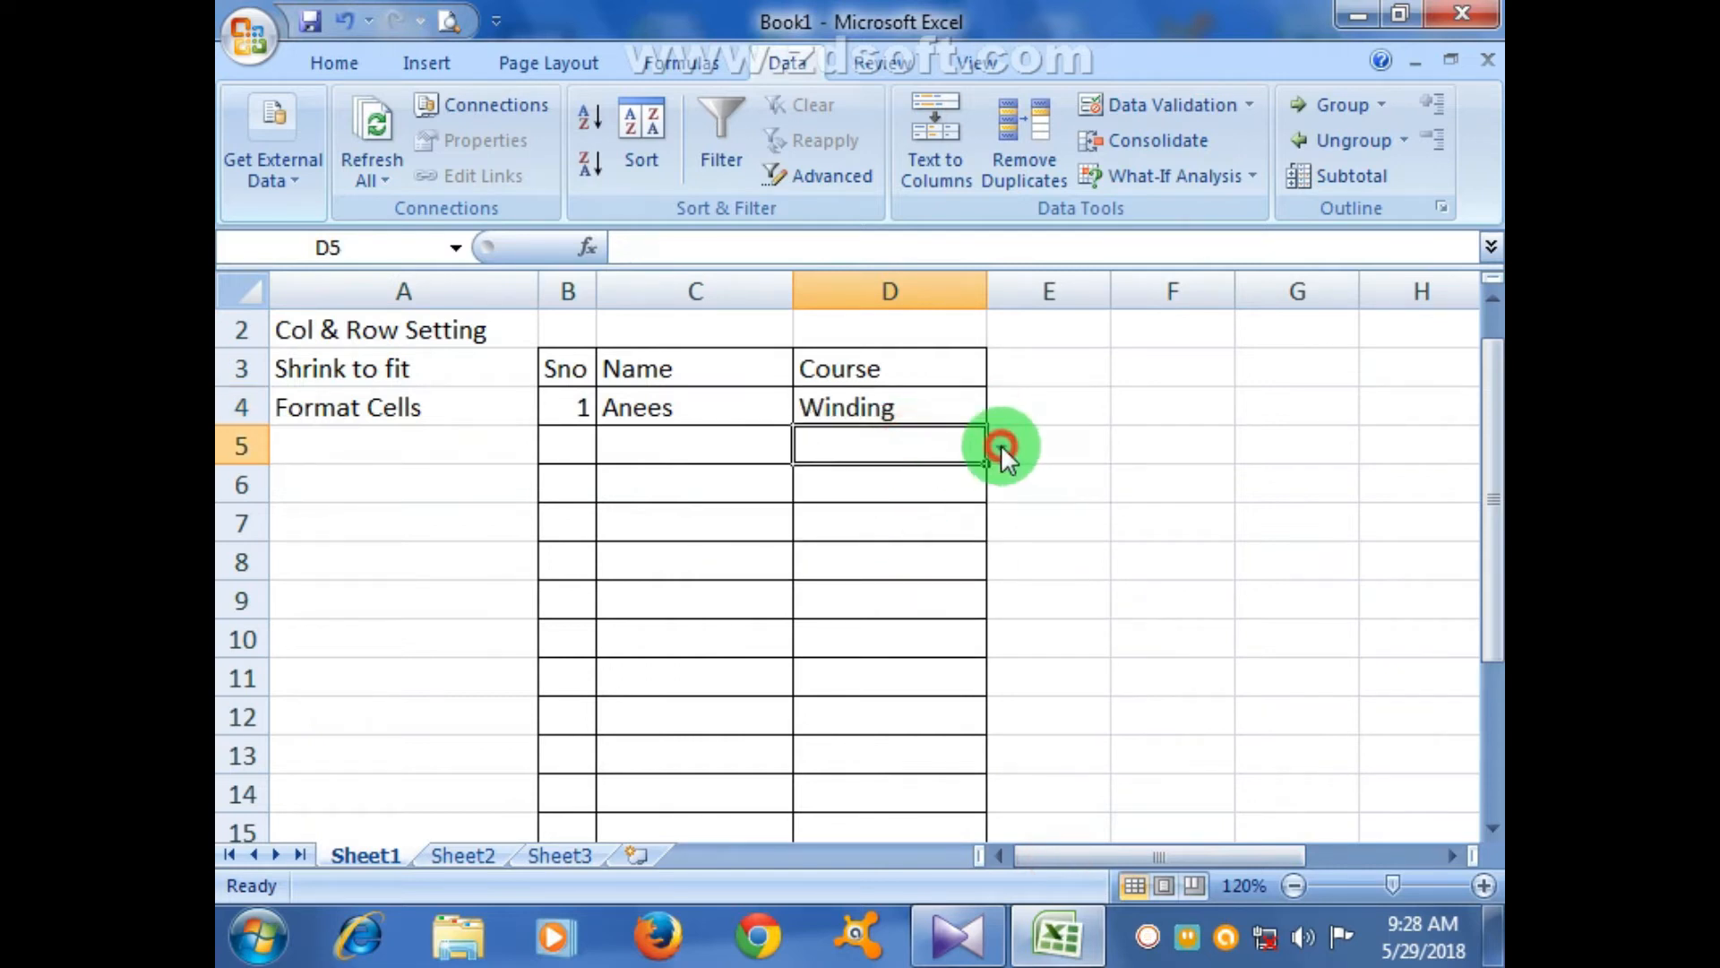
pyautogui.click(1002, 444)
pyautogui.click(996, 443)
pyautogui.click(949, 404)
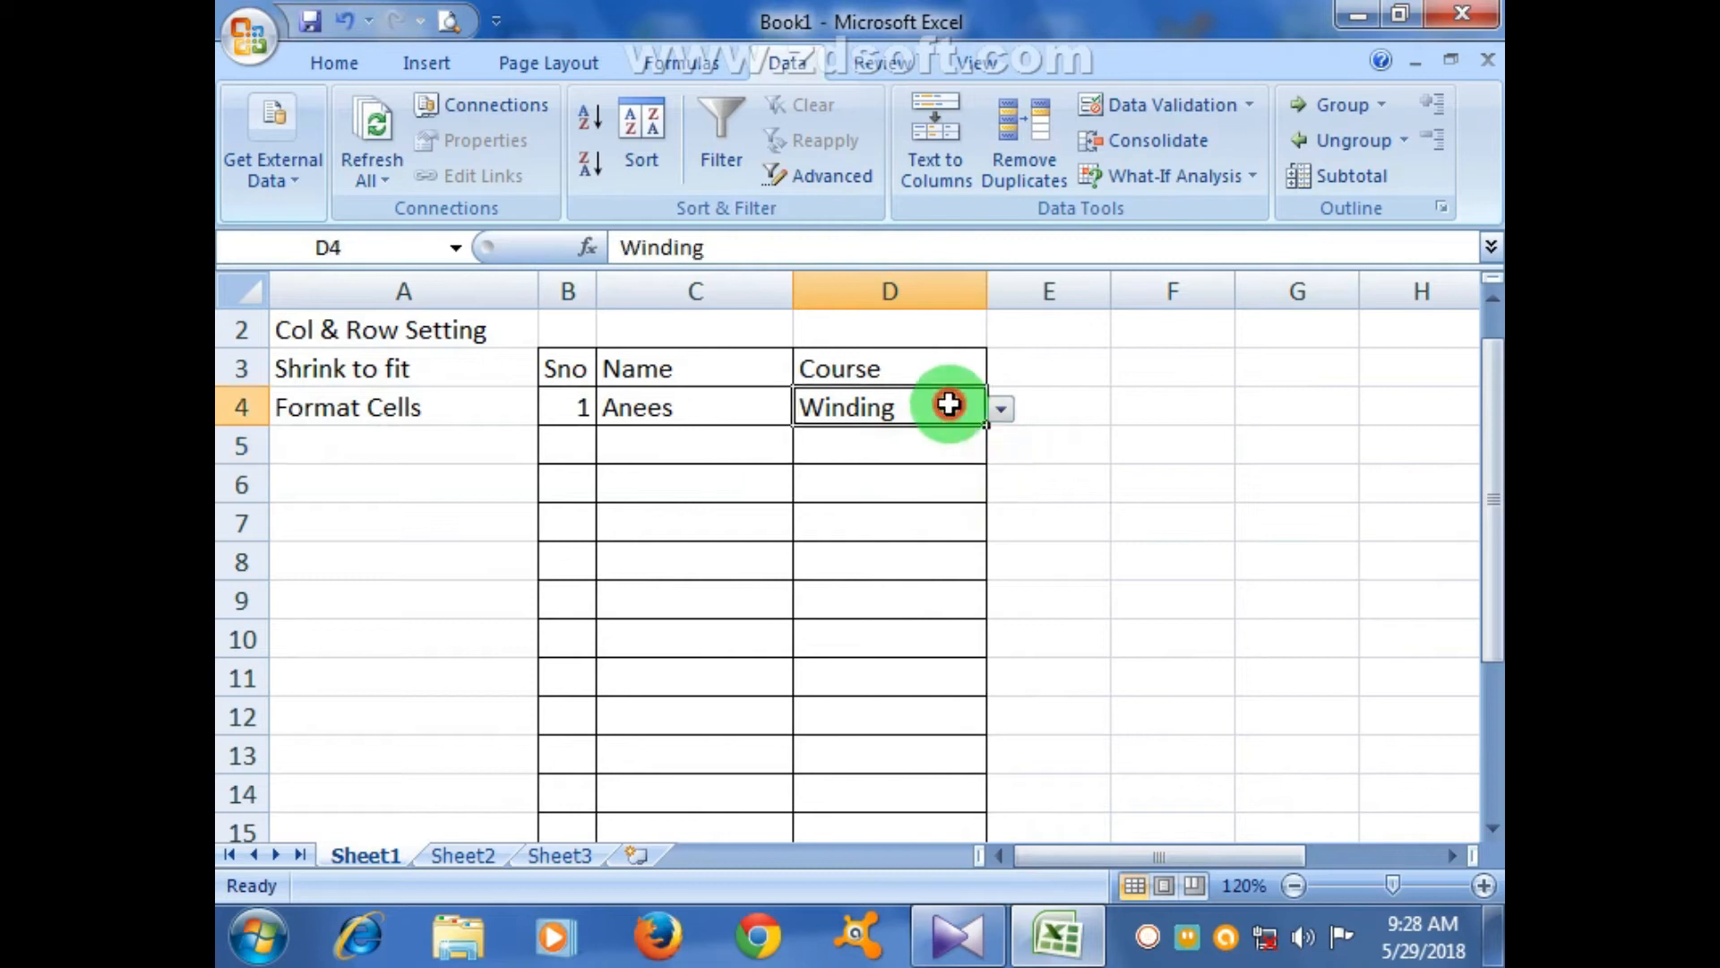
pyautogui.moveTo(986, 423); pyautogui.dragTo(998, 764)
pyautogui.click(1091, 522)
# - Pick RAC, Computer and Hardware from the dropdowns in D5, D6 and D7
pyautogui.click(878, 395)
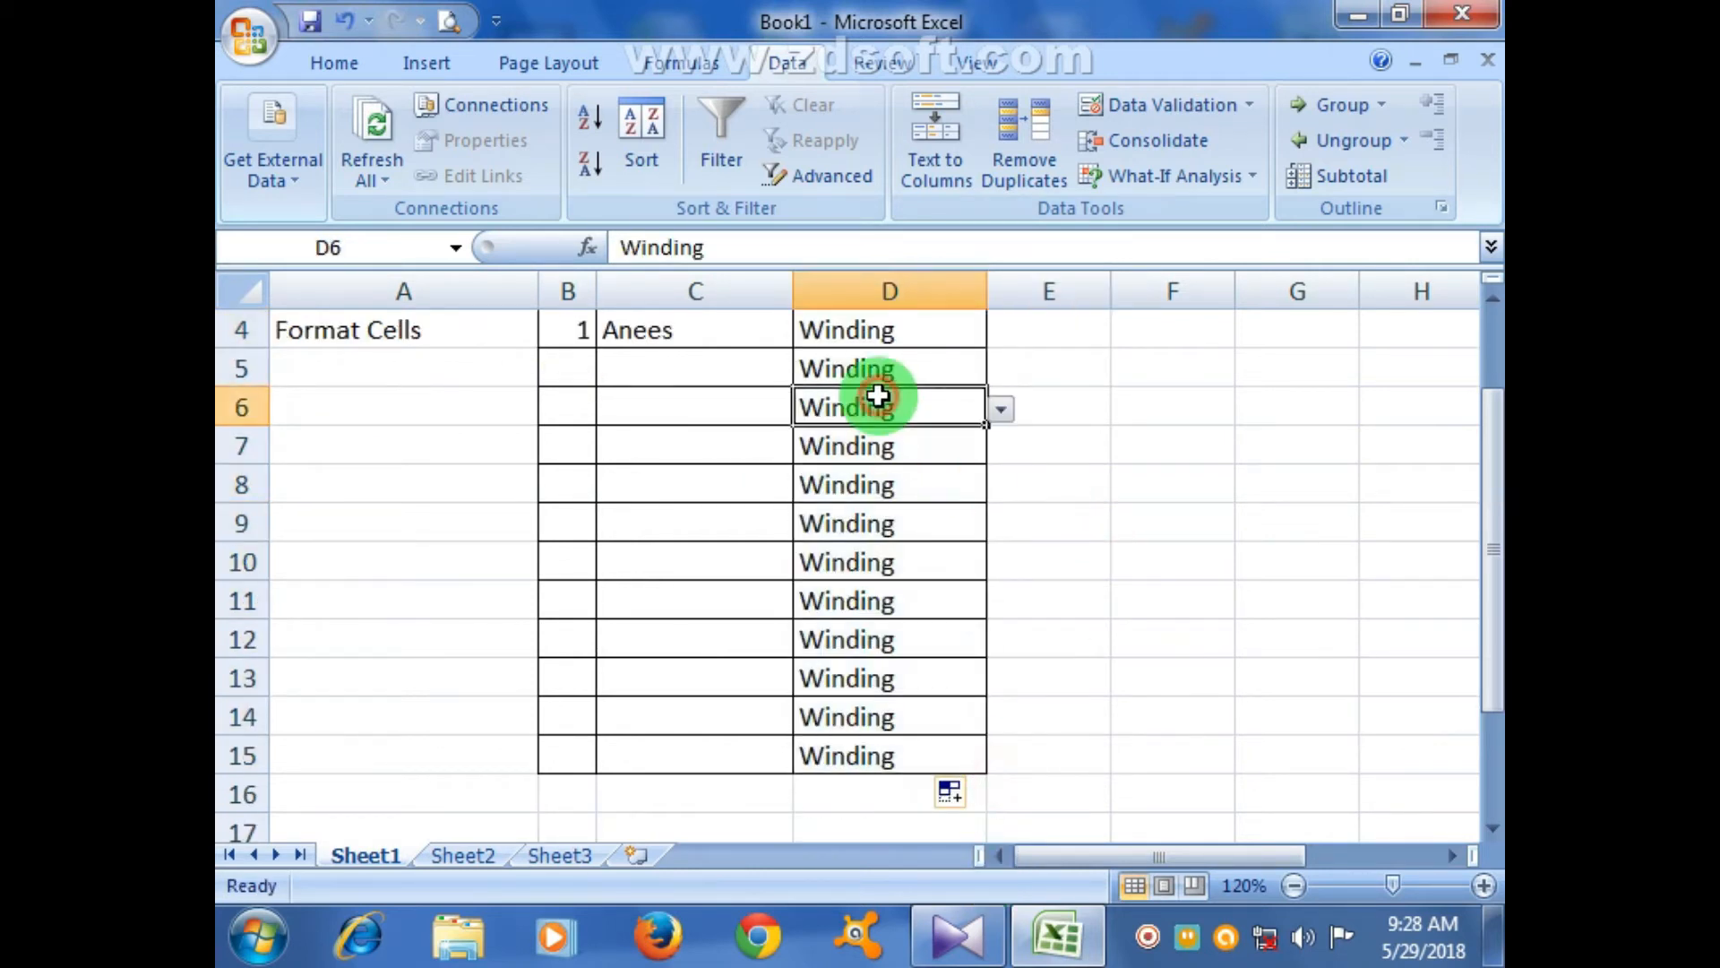
pyautogui.scroll(1, 960, 568)
pyautogui.click(983, 494)
pyautogui.moveTo(986, 501); pyautogui.dragTo(998, 486)
pyautogui.click(998, 486)
pyautogui.click(889, 544)
pyautogui.click(952, 522)
pyautogui.click(992, 530)
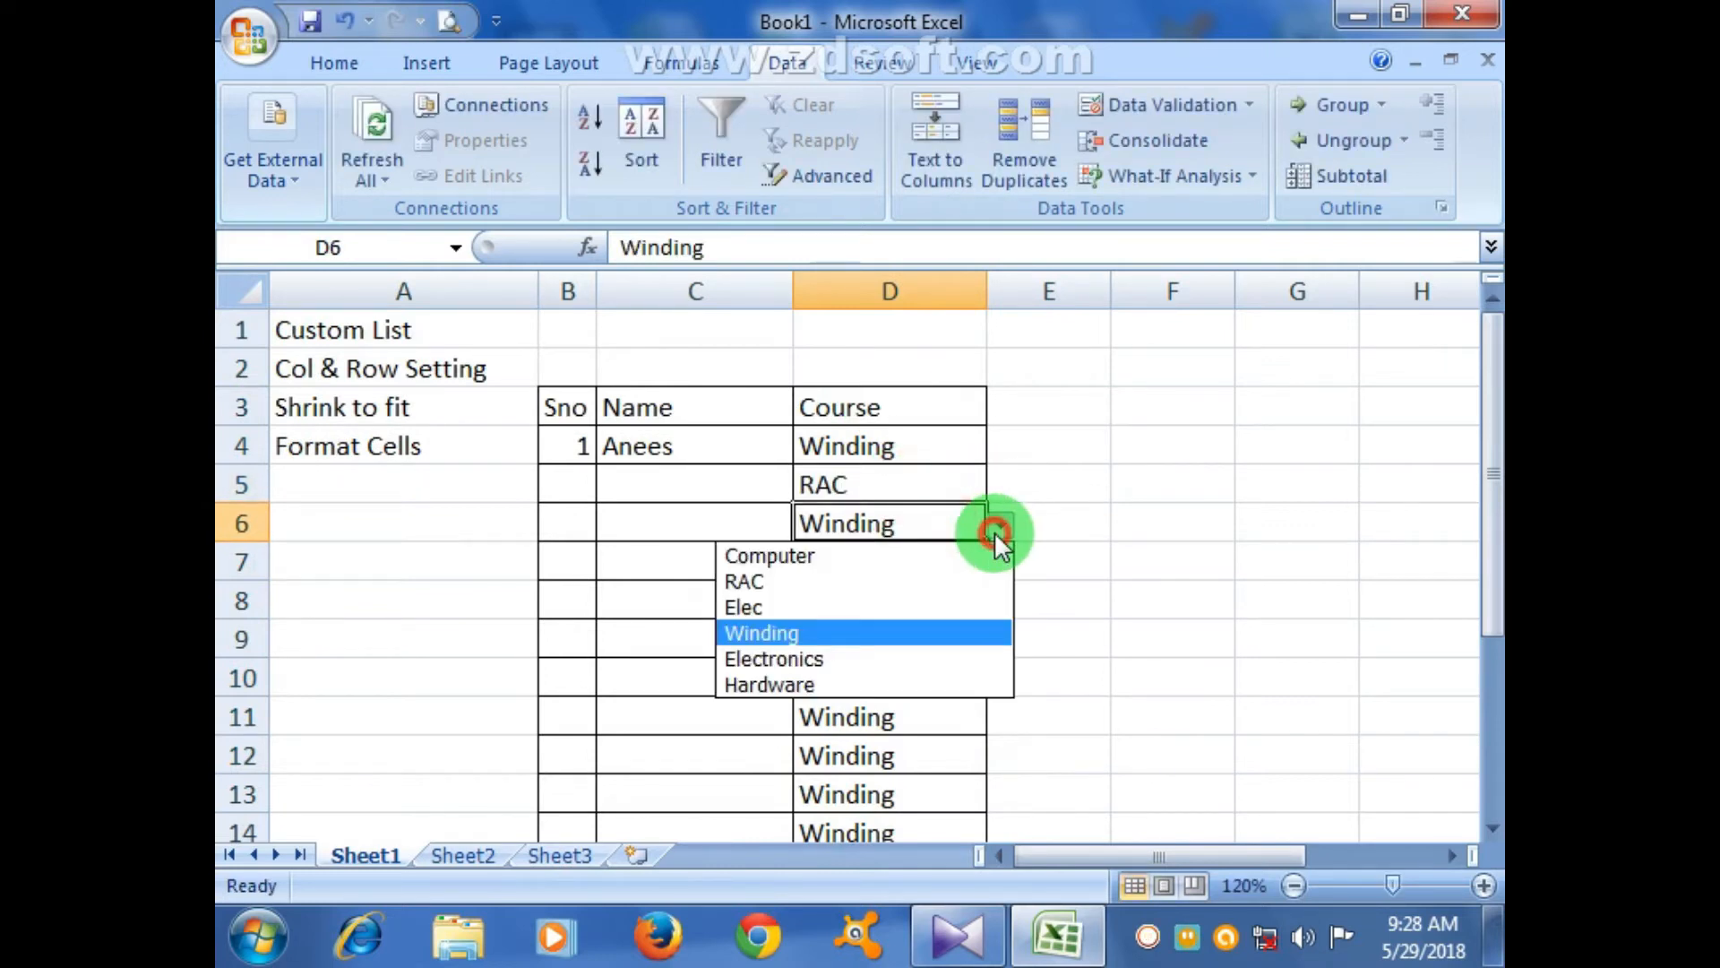
pyautogui.click(860, 559)
pyautogui.click(921, 577)
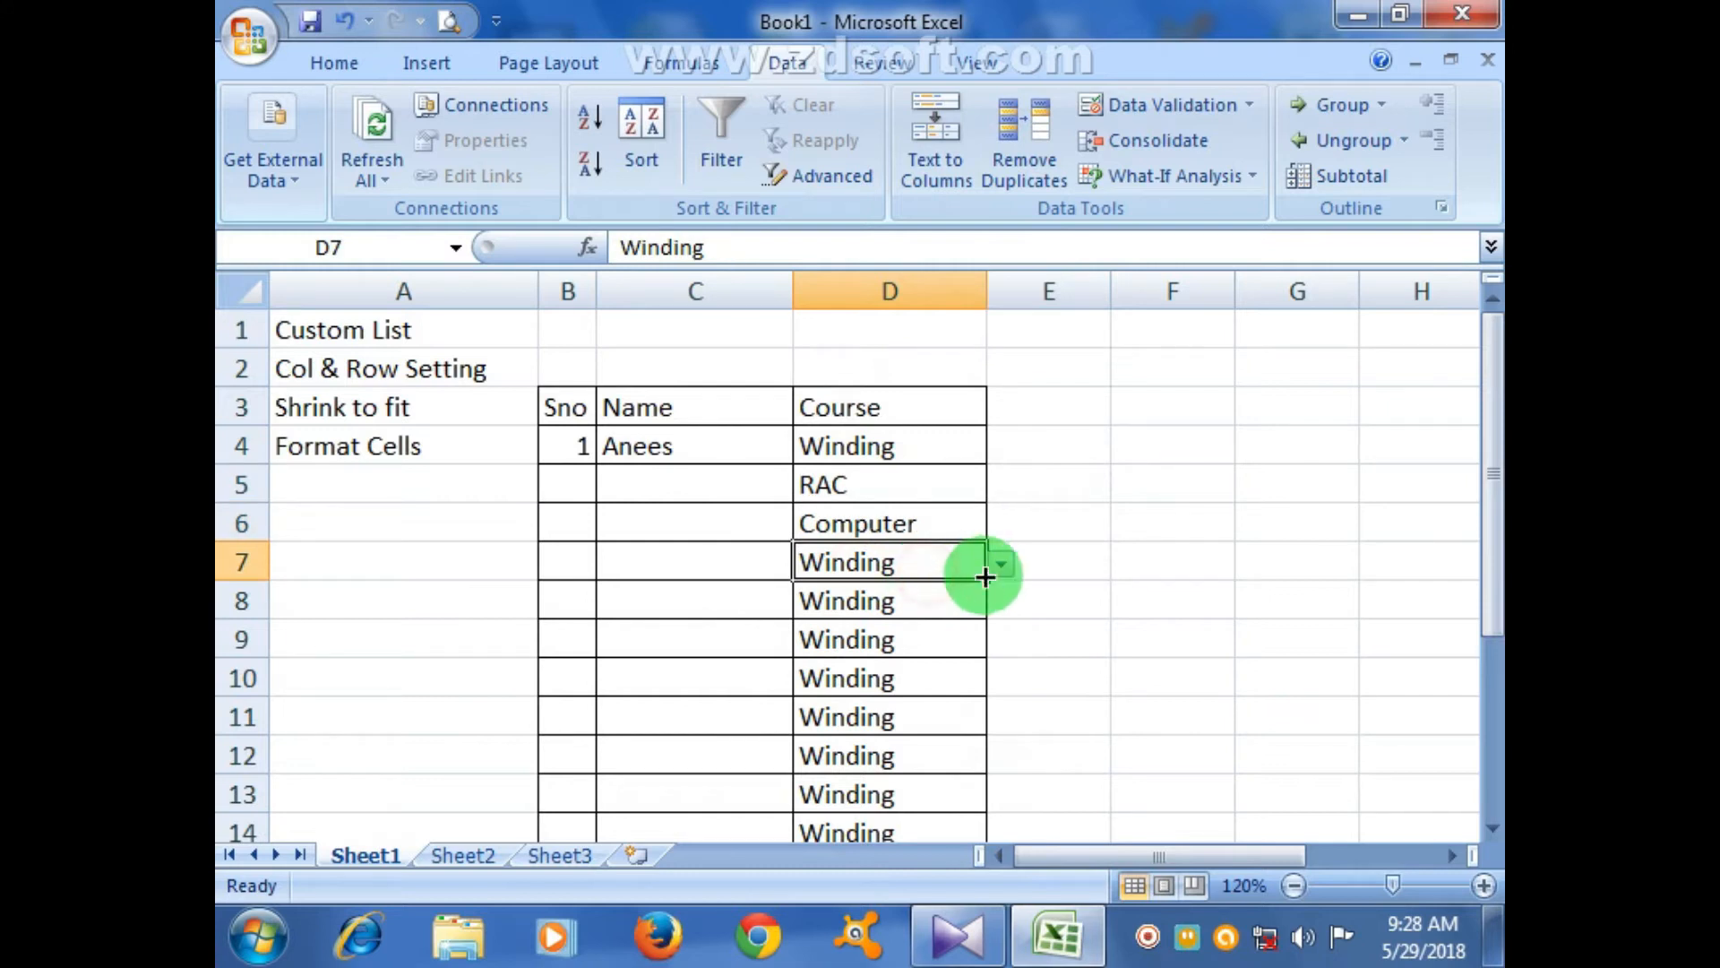
pyautogui.click(994, 566)
pyautogui.click(836, 717)
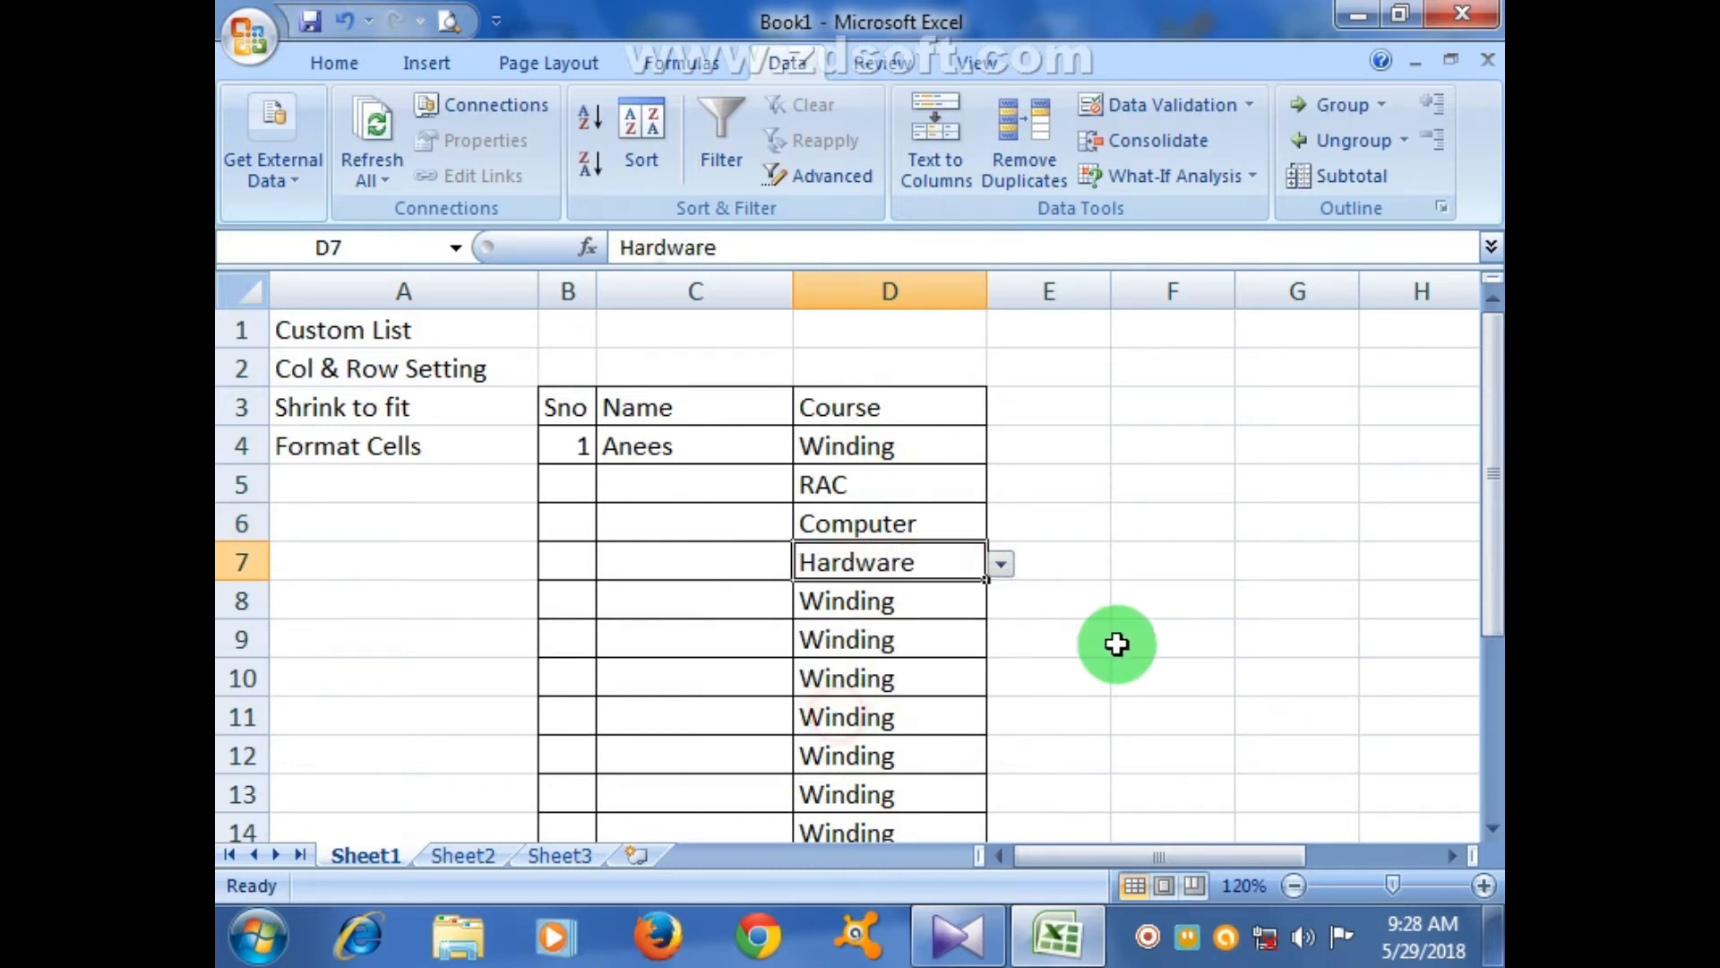
pyautogui.click(1116, 643)
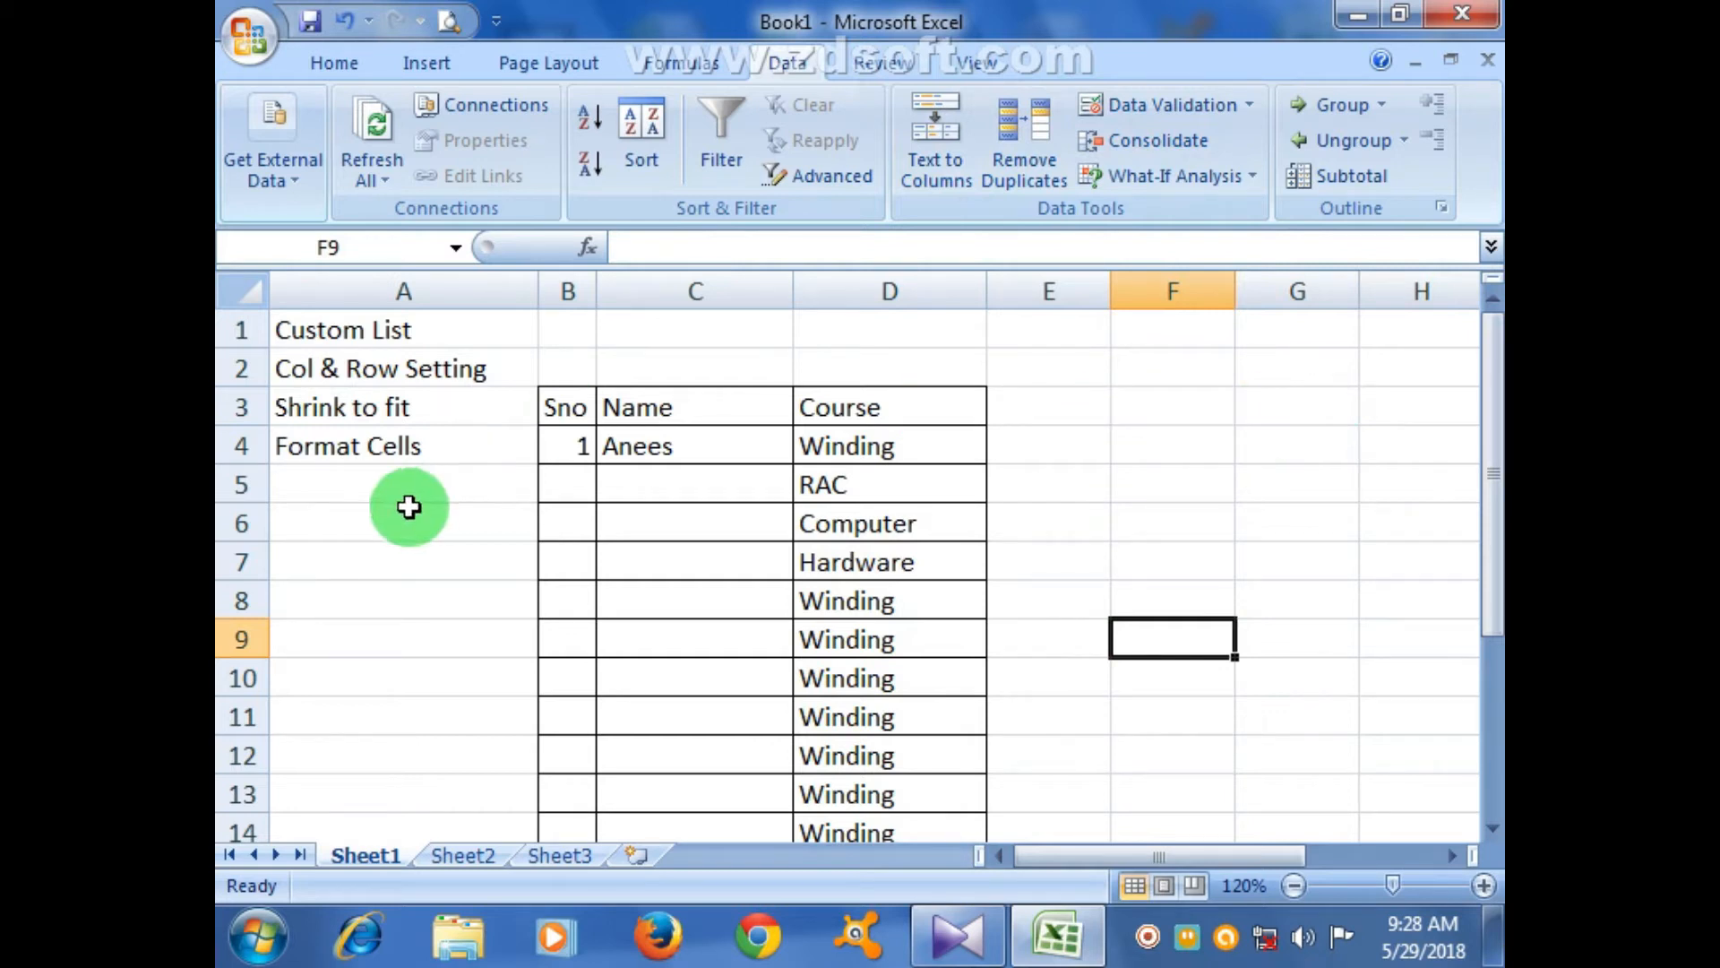
pyautogui.click(384, 364)
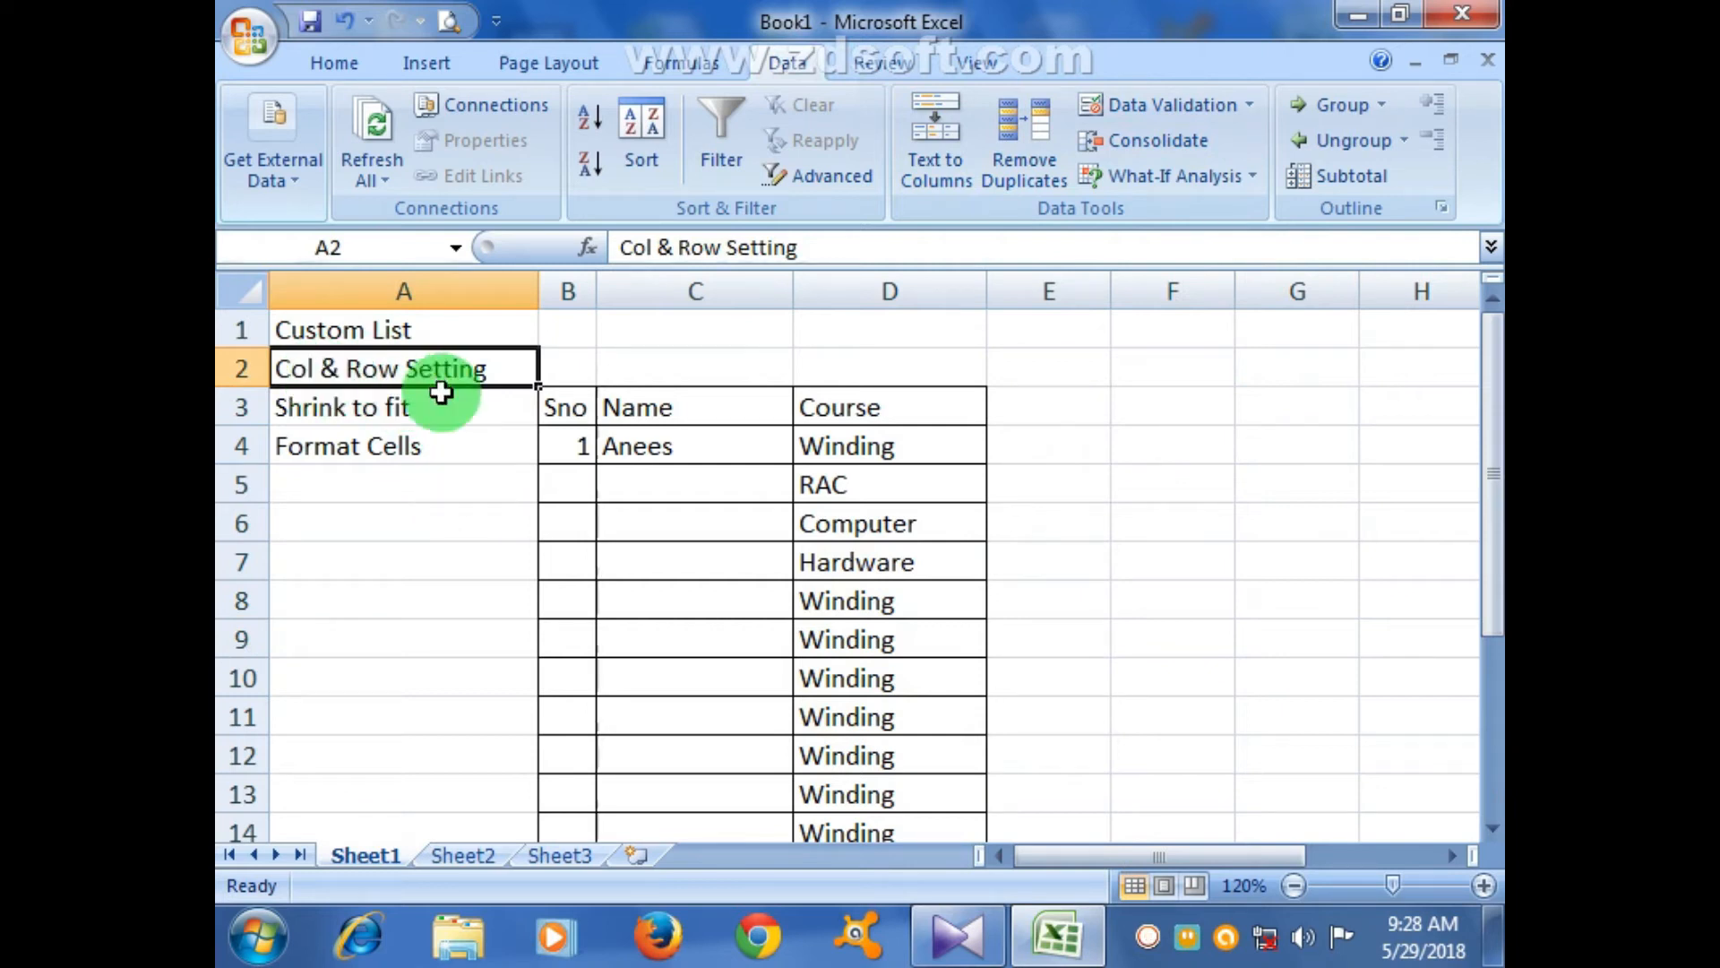
# - On Sheet2, apply All Borders to the range A2:J15
pyautogui.click(480, 863)
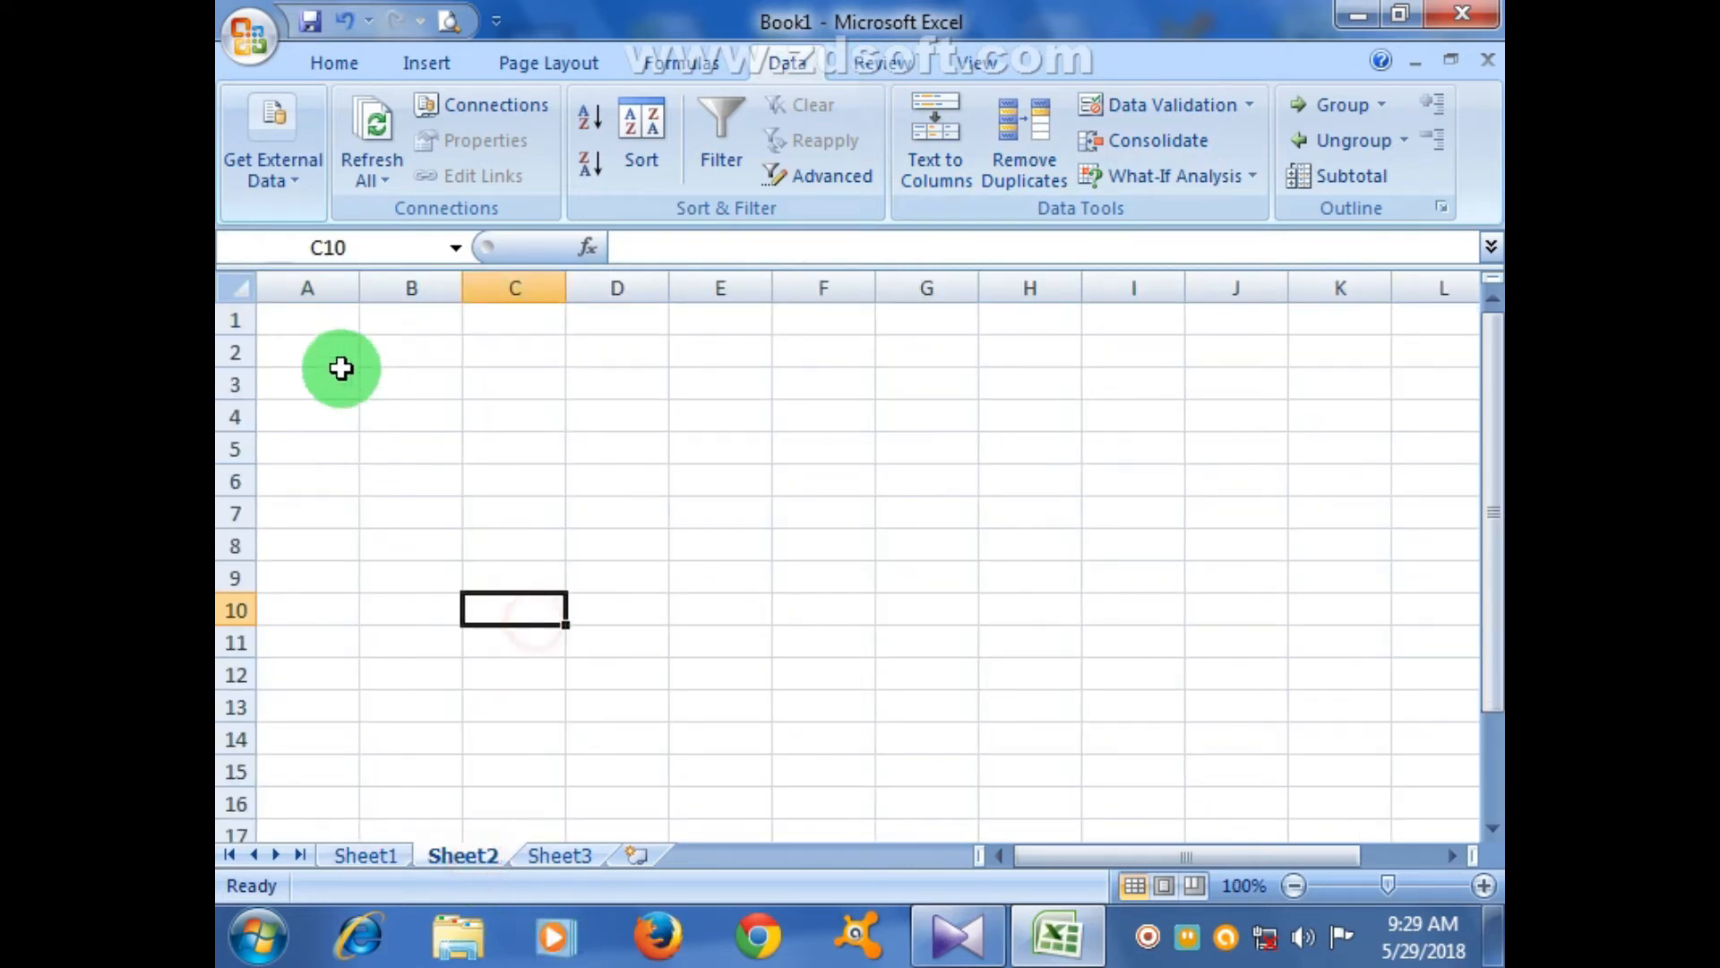
pyautogui.moveTo(336, 352); pyautogui.dragTo(1245, 779)
pyautogui.click(336, 65)
pyautogui.click(373, 181)
pyautogui.click(604, 424)
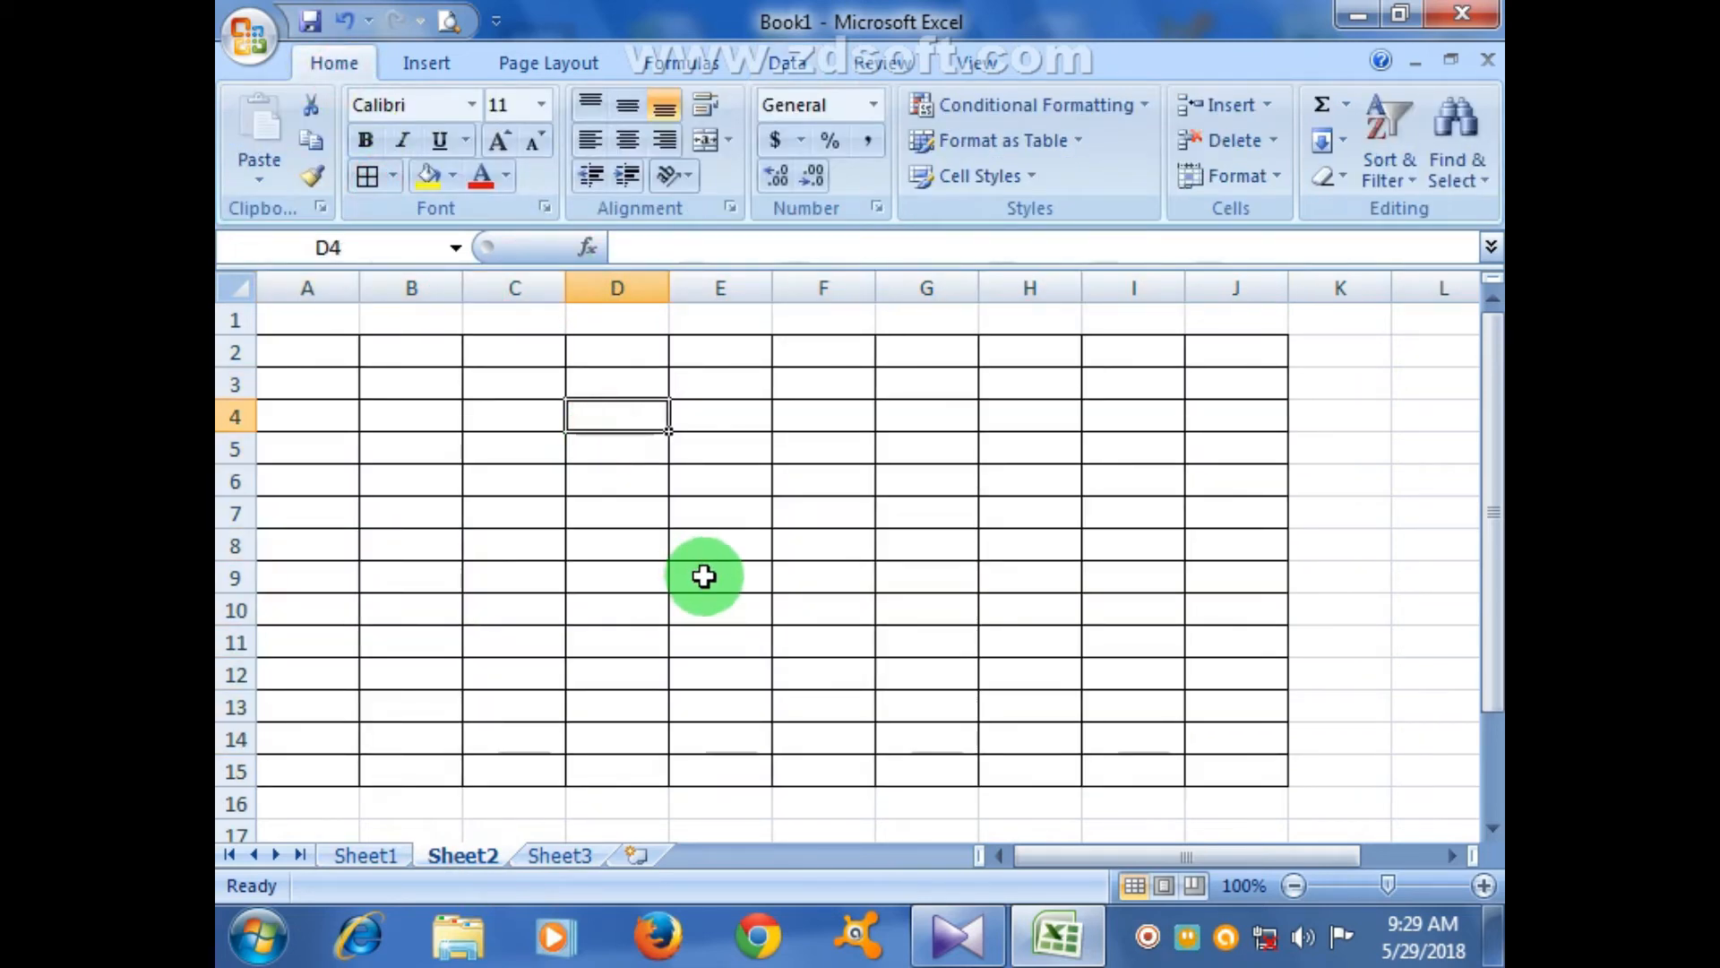
# - Enter Jan in A2 and fill the month series across to Oct in J2
pyautogui.click(556, 663)
pyautogui.click(324, 363)
pyautogui.moveTo(325, 363); pyautogui.dragTo(1120, 358)
pyautogui.click(1129, 442)
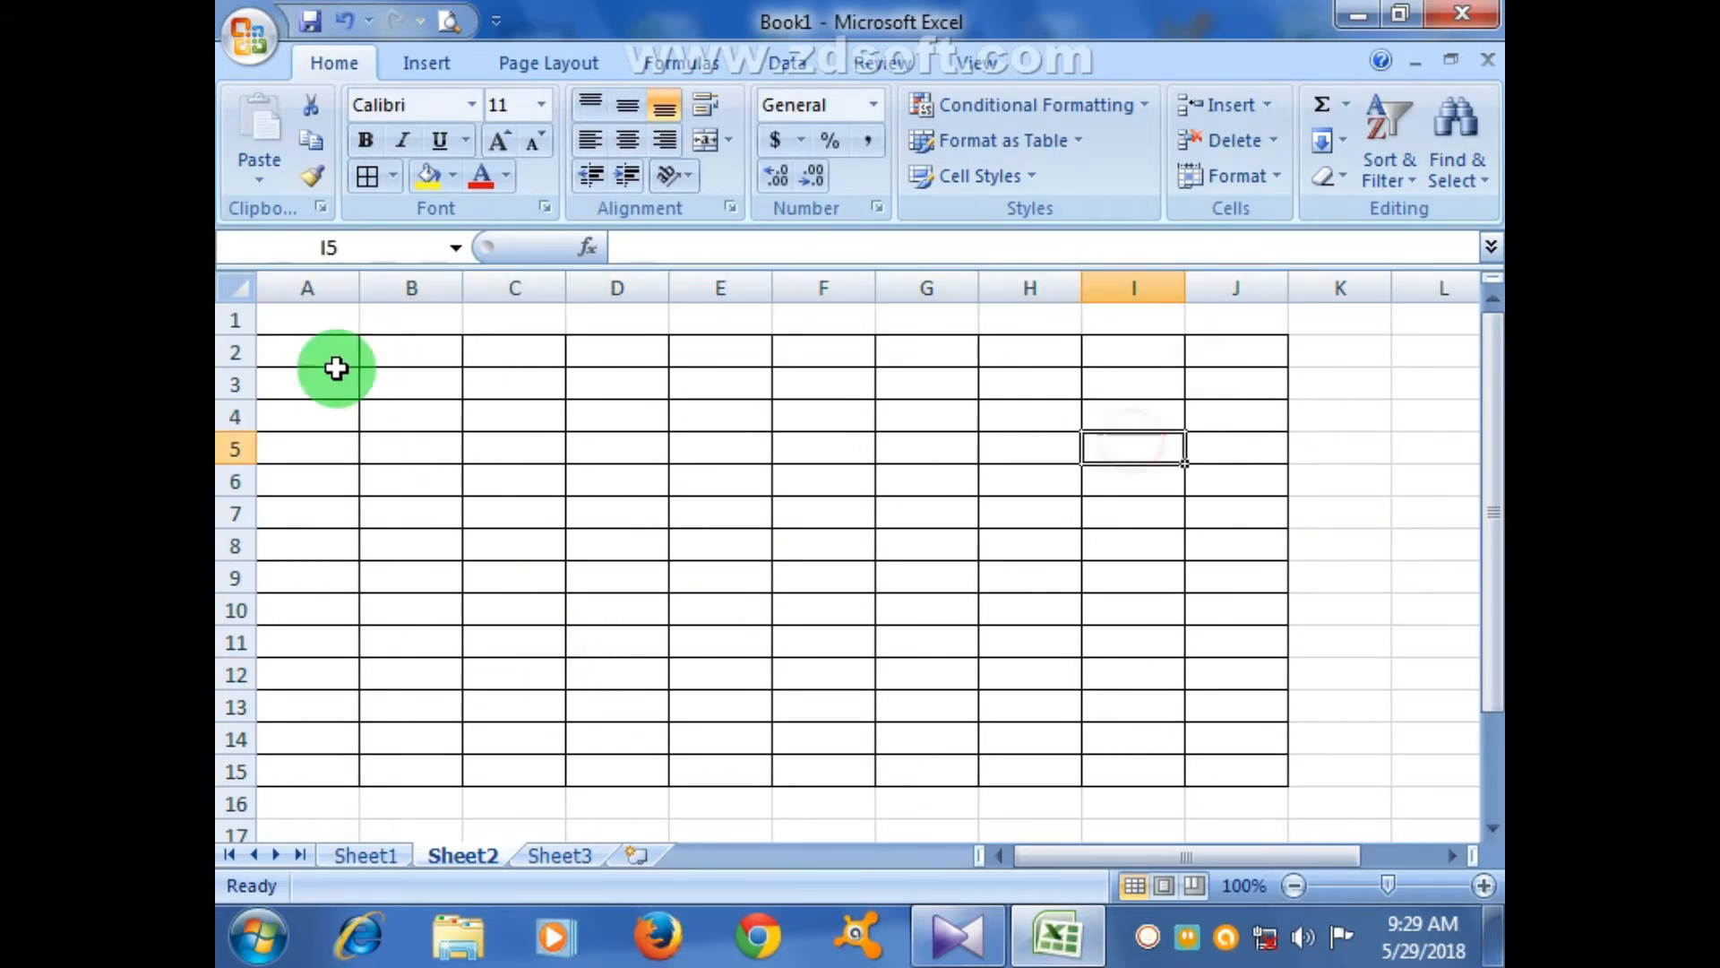
pyautogui.click(275, 354)
pyautogui.write('Jan')
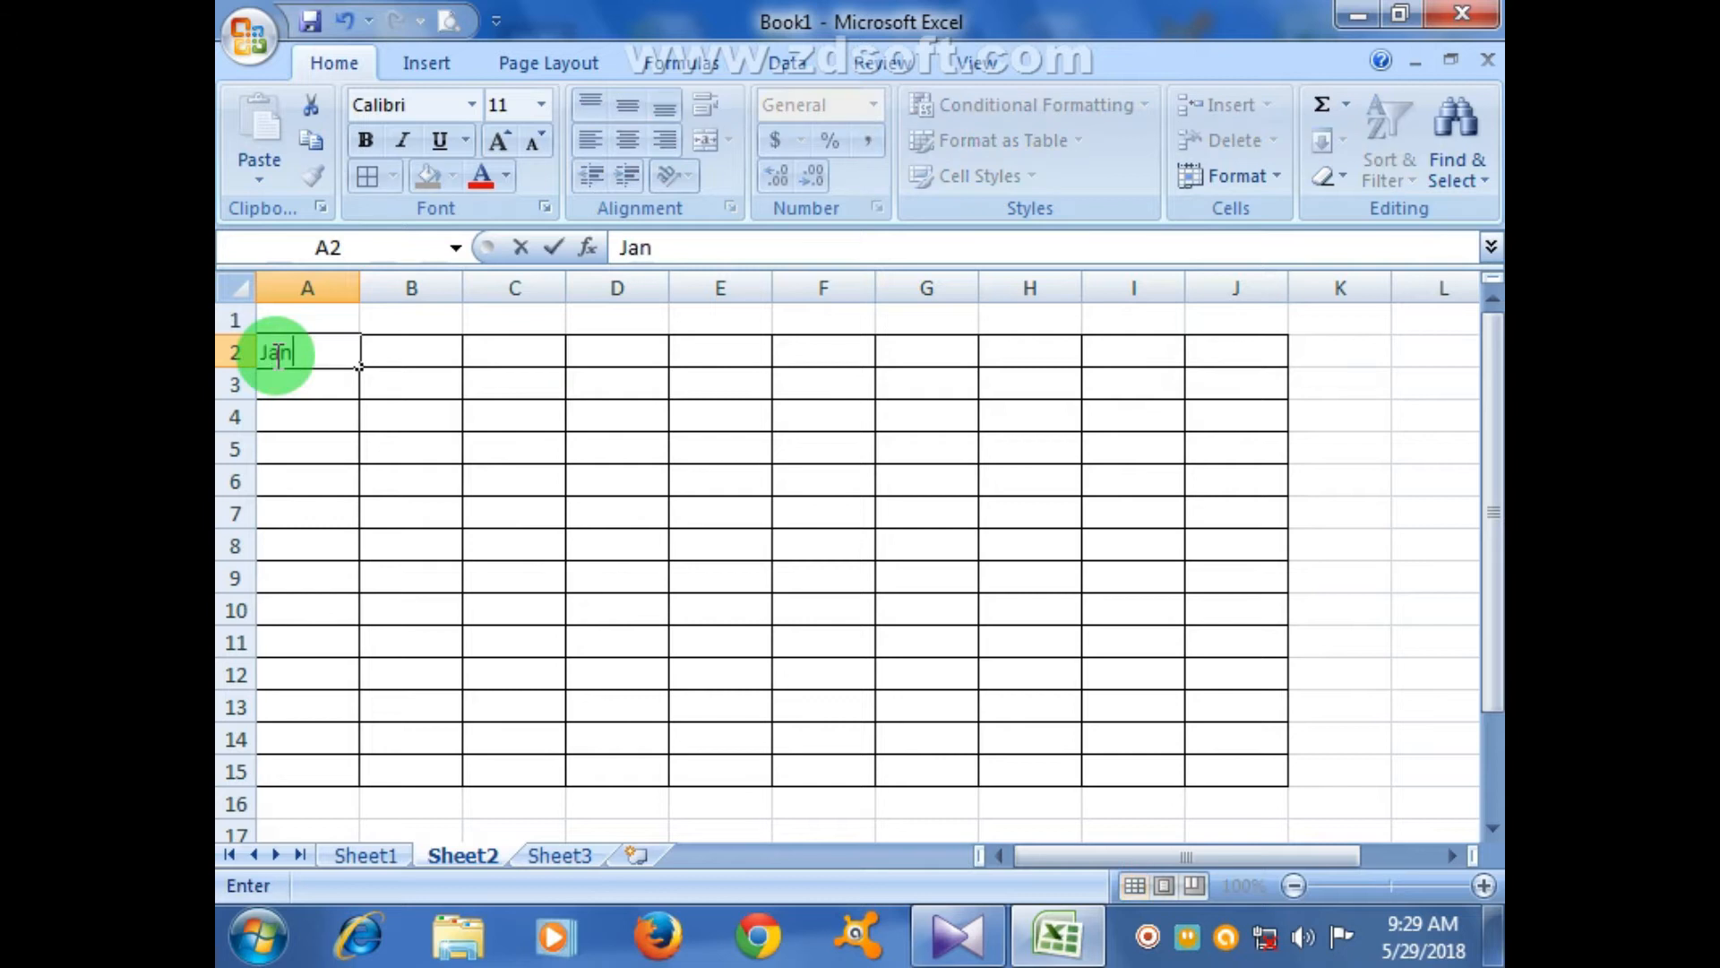
pyautogui.click(415, 511)
pyautogui.click(322, 363)
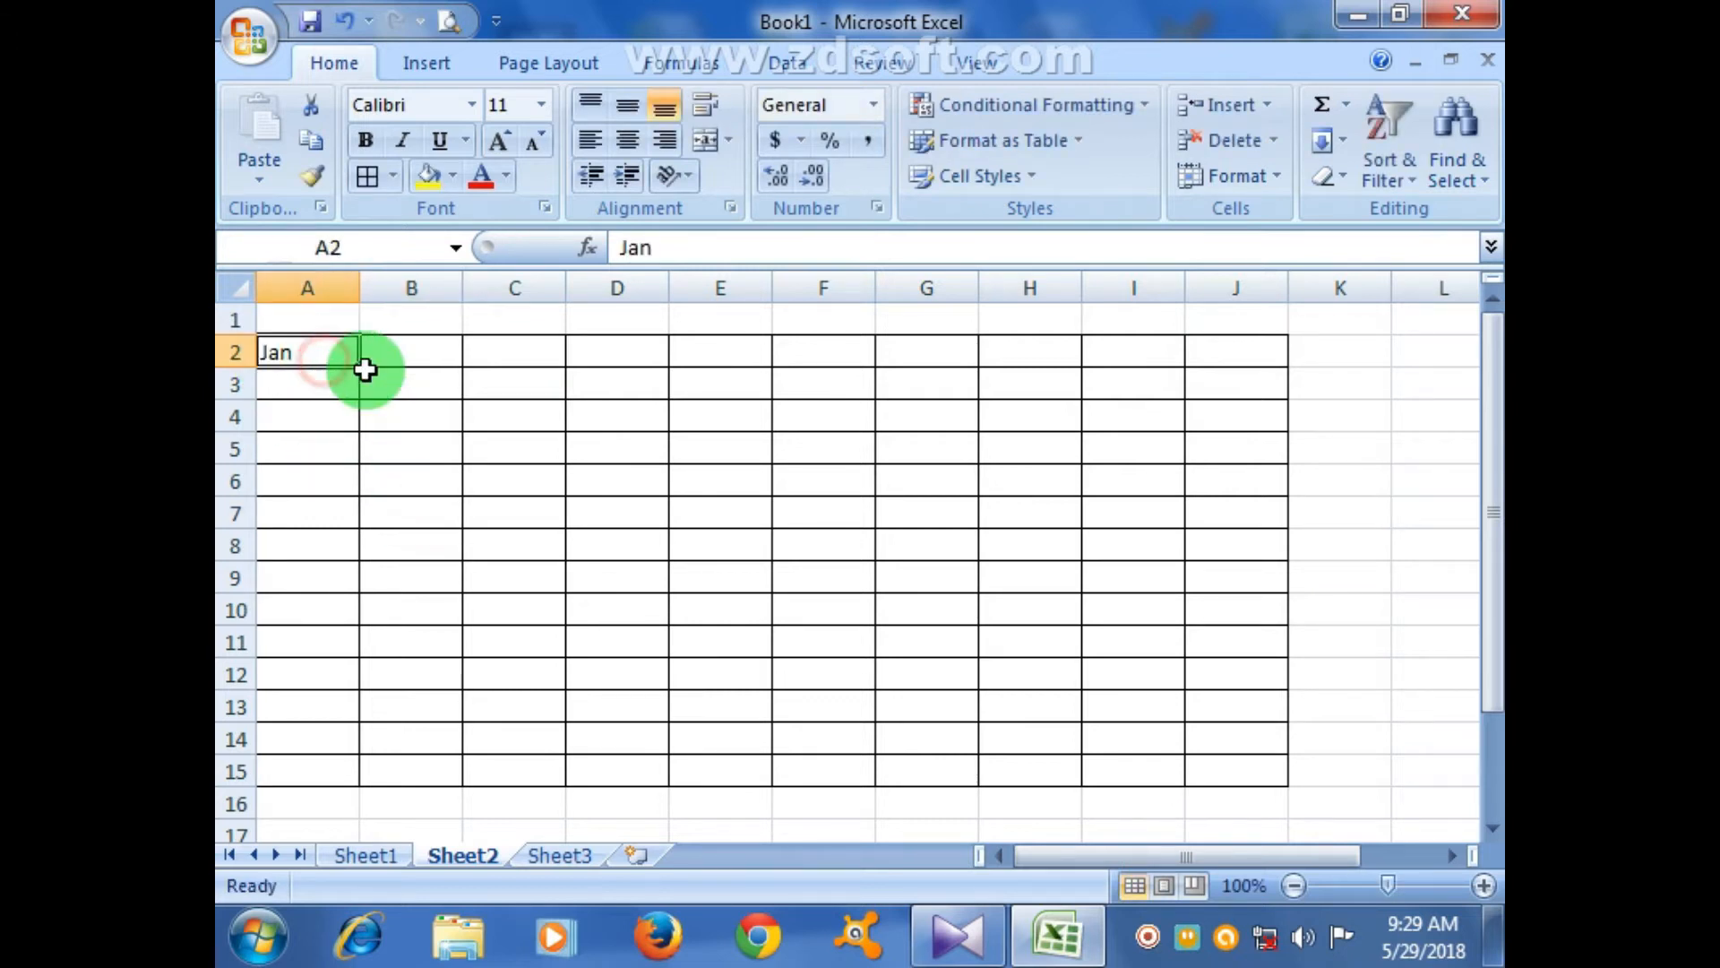
pyautogui.moveTo(365, 369); pyautogui.dragTo(1257, 373)
pyautogui.click(1099, 504)
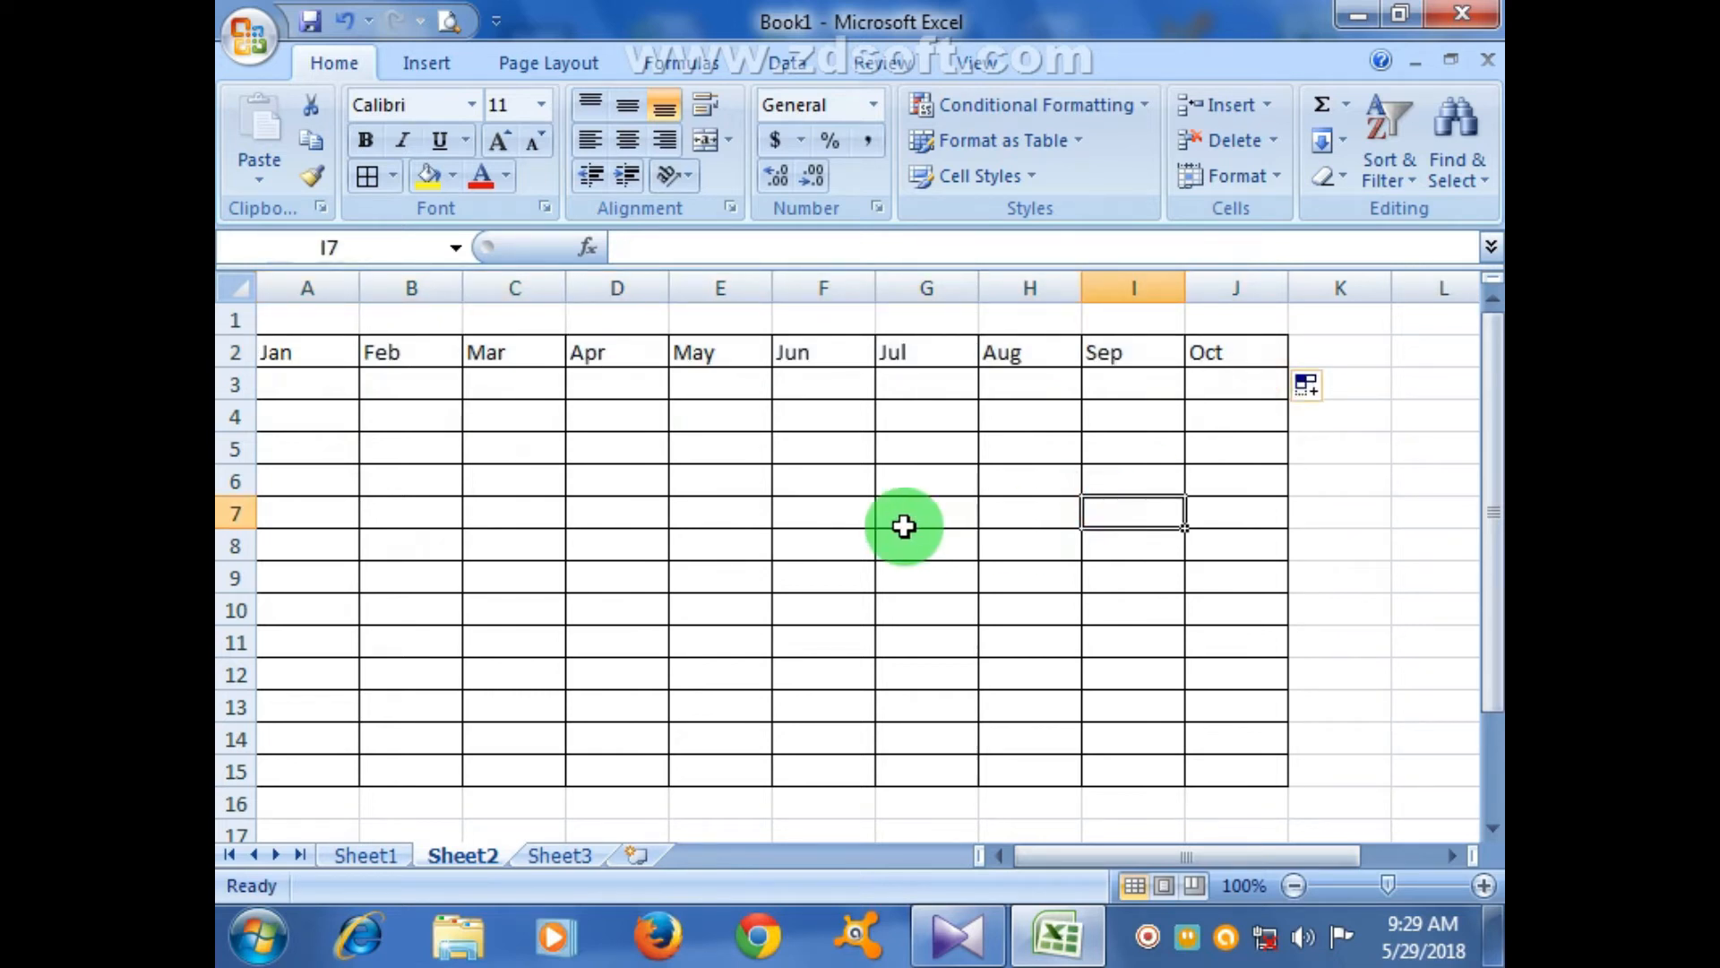
# - Narrow columns A and B, undo, then narrow column A again
pyautogui.moveTo(354, 286); pyautogui.dragTo(292, 283)
pyautogui.moveTo(400, 289); pyautogui.dragTo(346, 292)
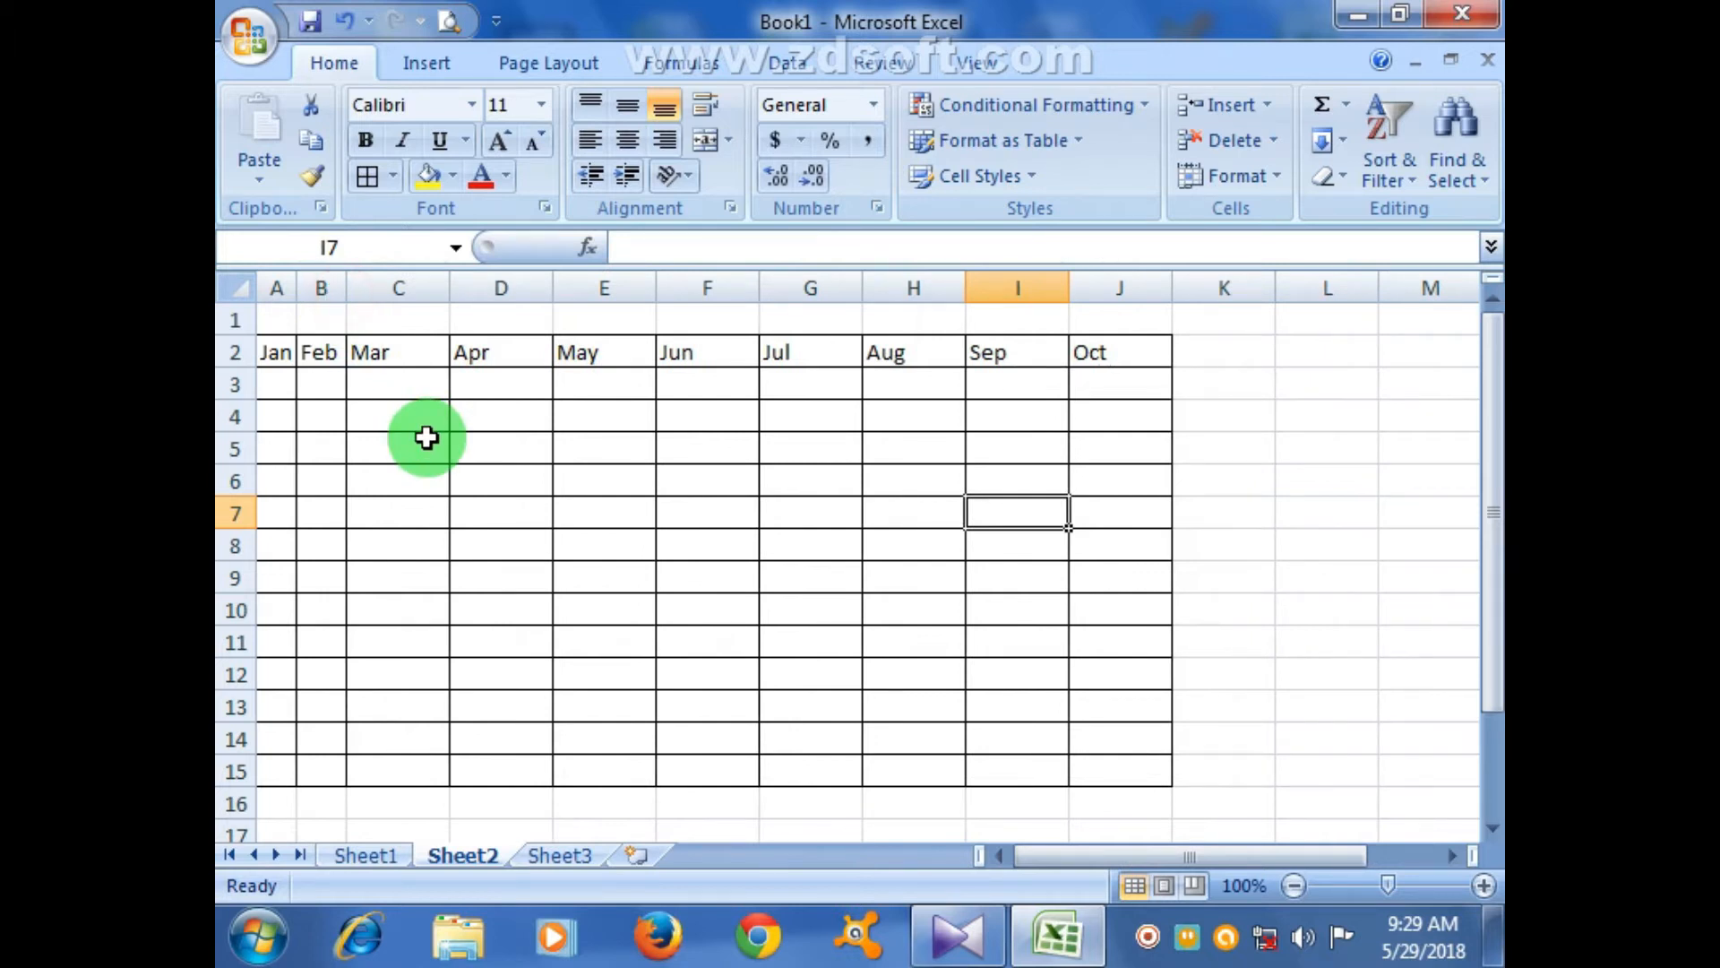
pyautogui.hotkey('ctrl', 'z')
pyautogui.hotkey('ctrl', 'z')
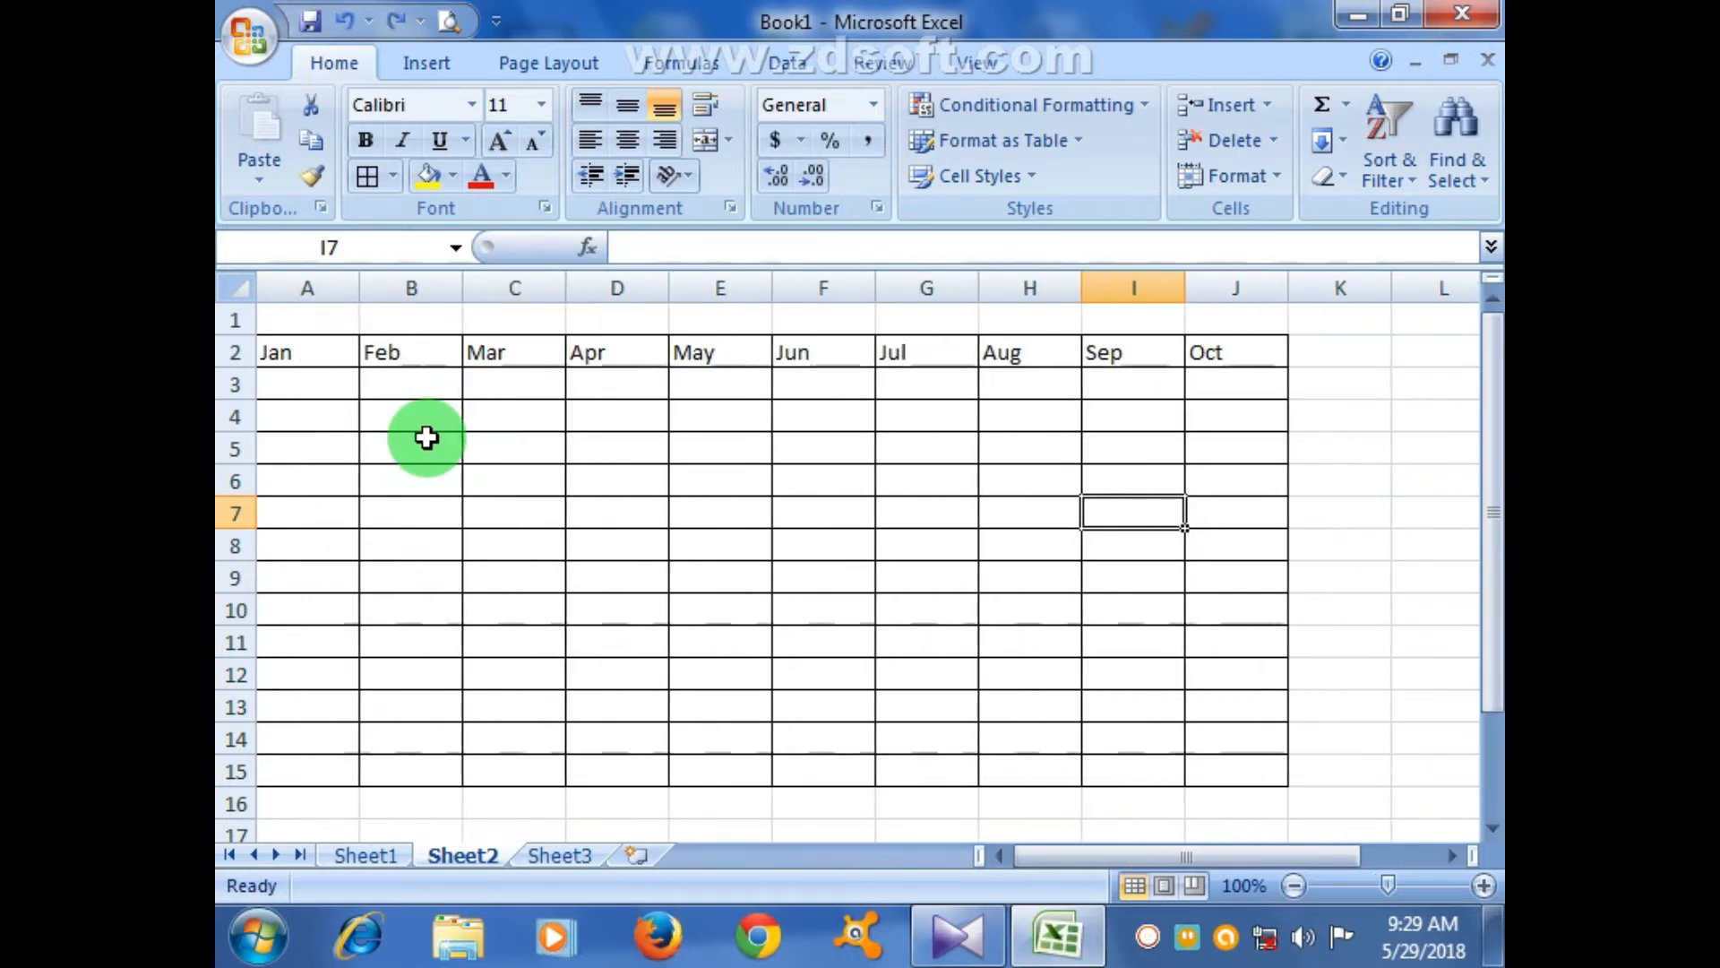
pyautogui.click(465, 448)
pyautogui.moveTo(355, 285); pyautogui.dragTo(300, 283)
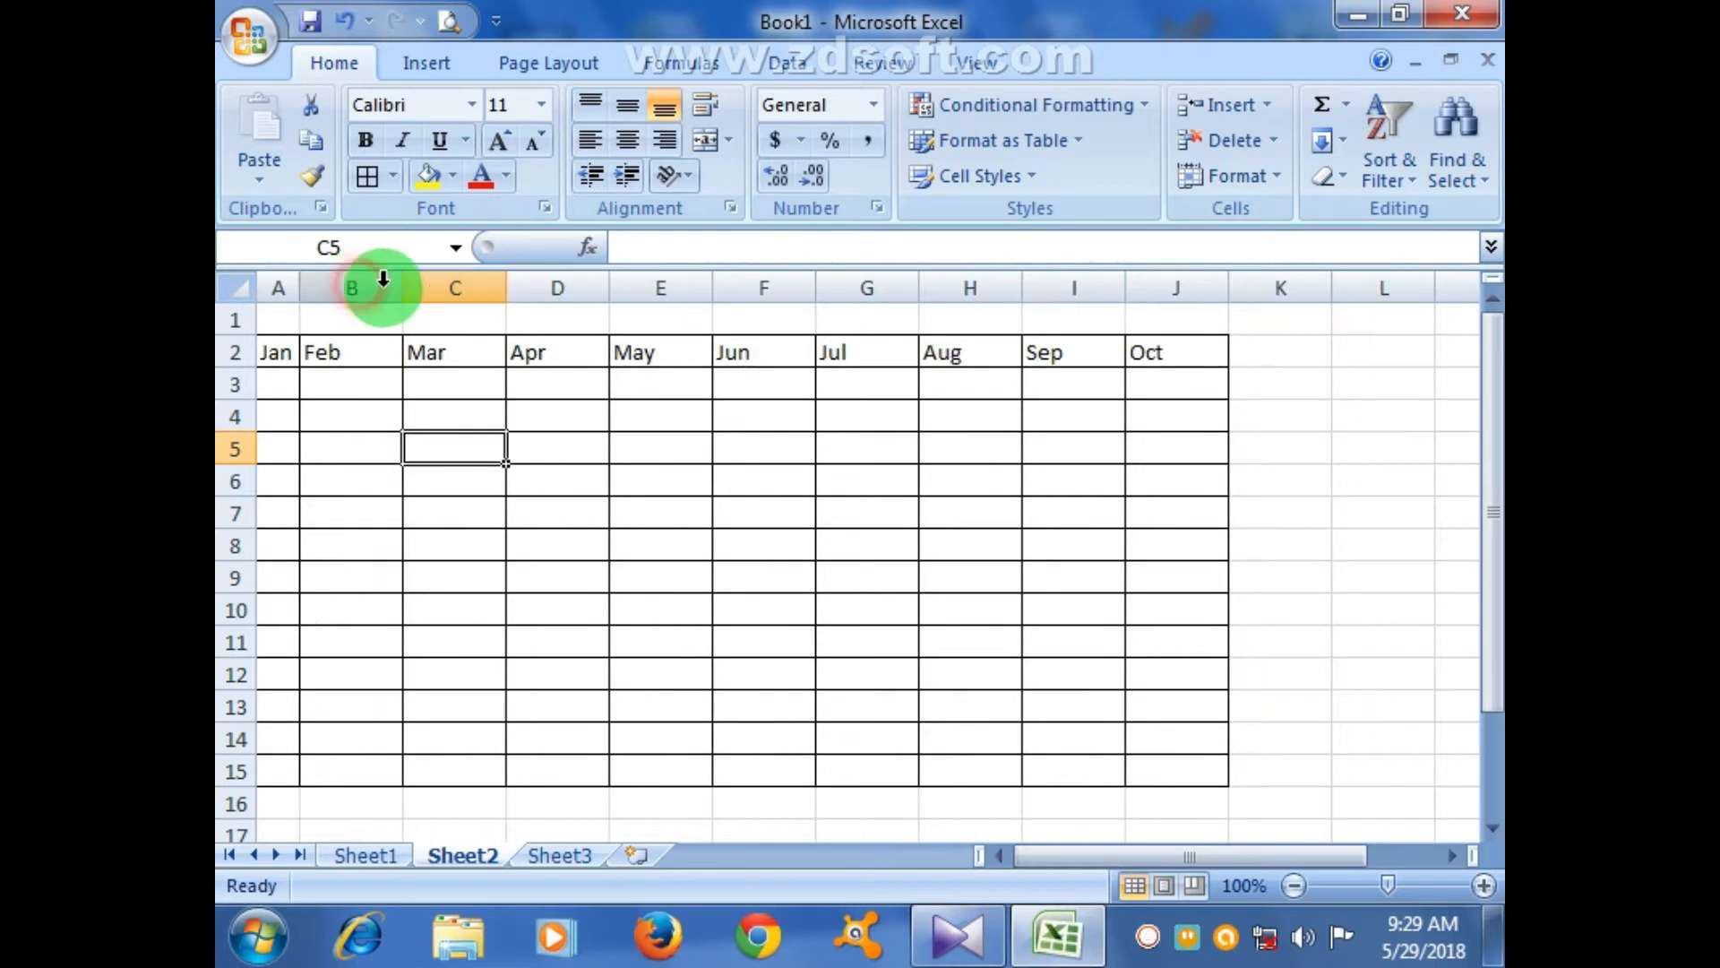
# - Narrow columns B–D and extend the month headings from Oct through Nov and Dec
pyautogui.moveTo(405, 283)
pyautogui.mouseDown()
pyautogui.moveTo(347, 285)
pyautogui.moveTo(398, 288)
pyautogui.mouseUp()
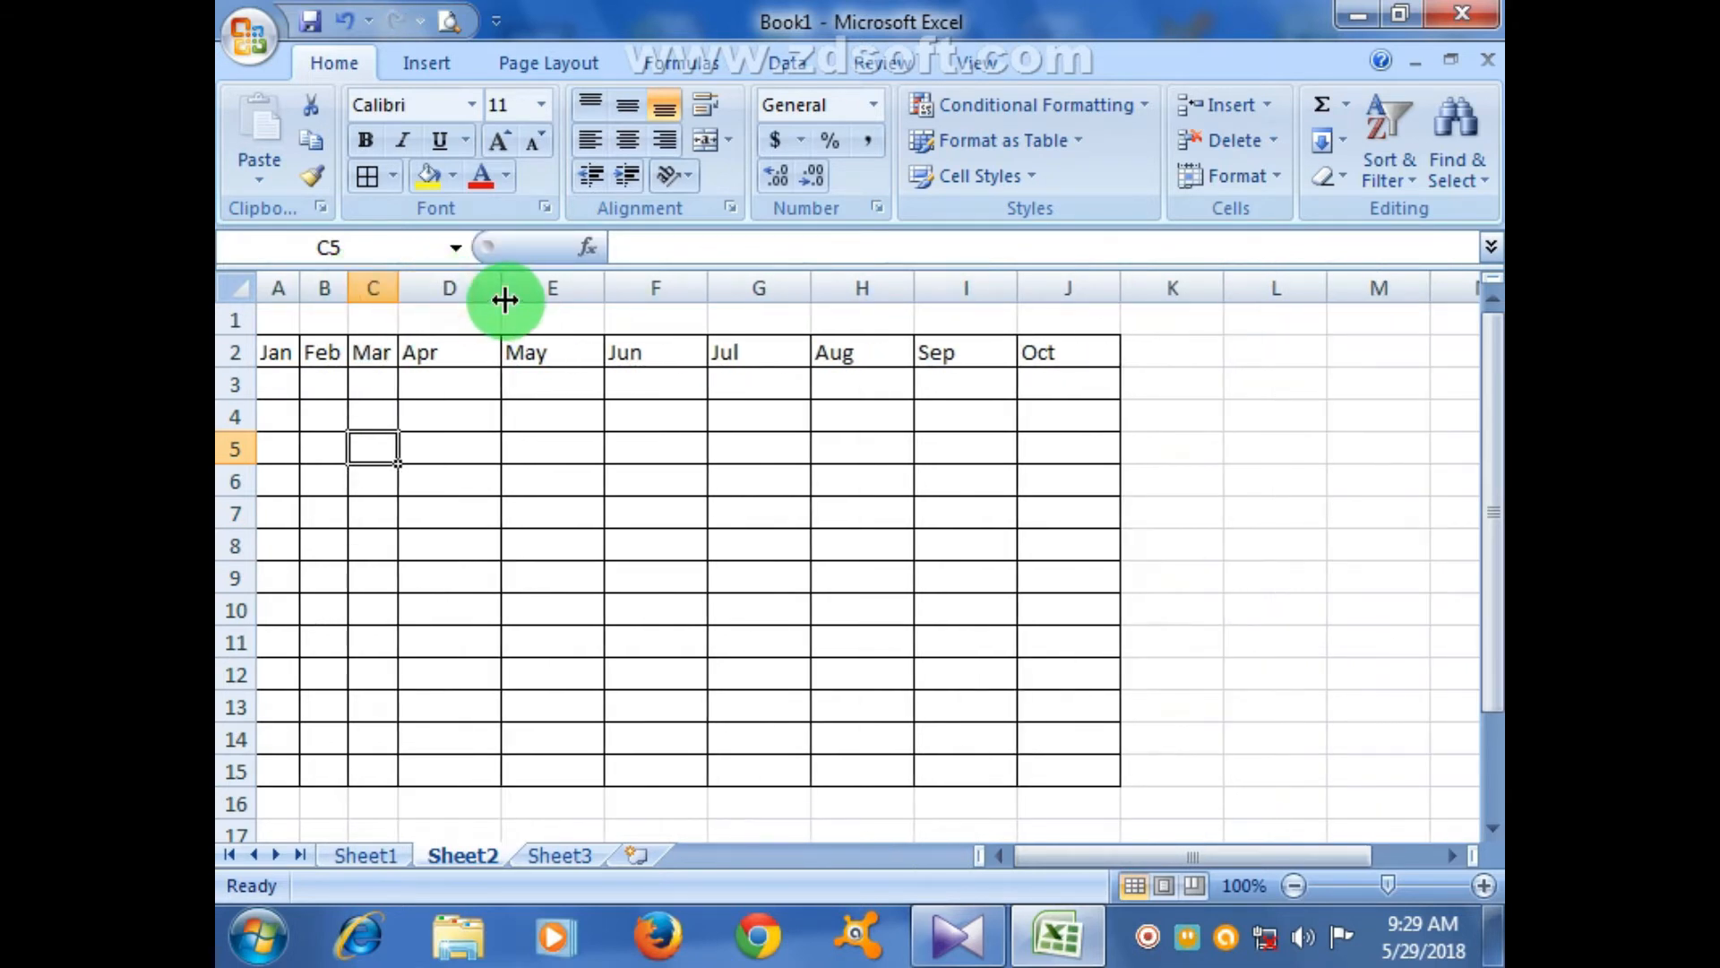
pyautogui.moveTo(503, 292); pyautogui.dragTo(444, 289)
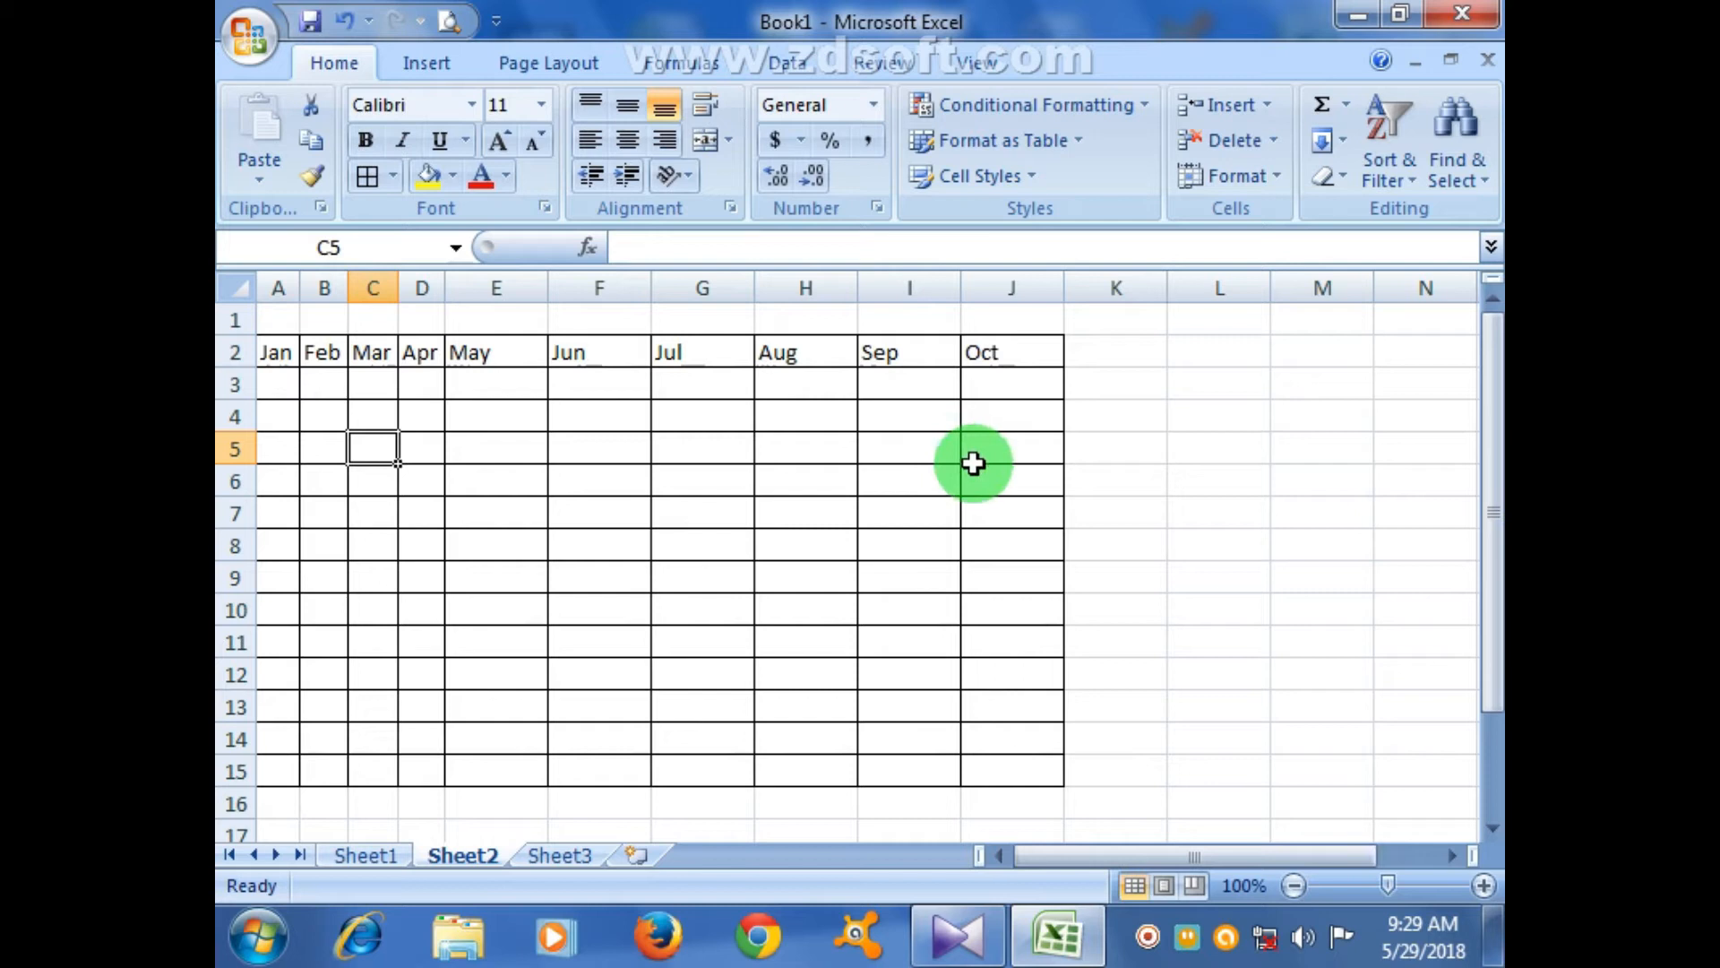
pyautogui.click(1003, 345)
pyautogui.moveTo(1064, 367); pyautogui.dragTo(1281, 376)
pyautogui.click(1220, 507)
# - Apply All Borders to A2:L15, then select the Jan–Dec headings in A2:L2
pyautogui.moveTo(282, 355); pyautogui.dragTo(1188, 776)
pyautogui.click(367, 175)
pyautogui.click(817, 504)
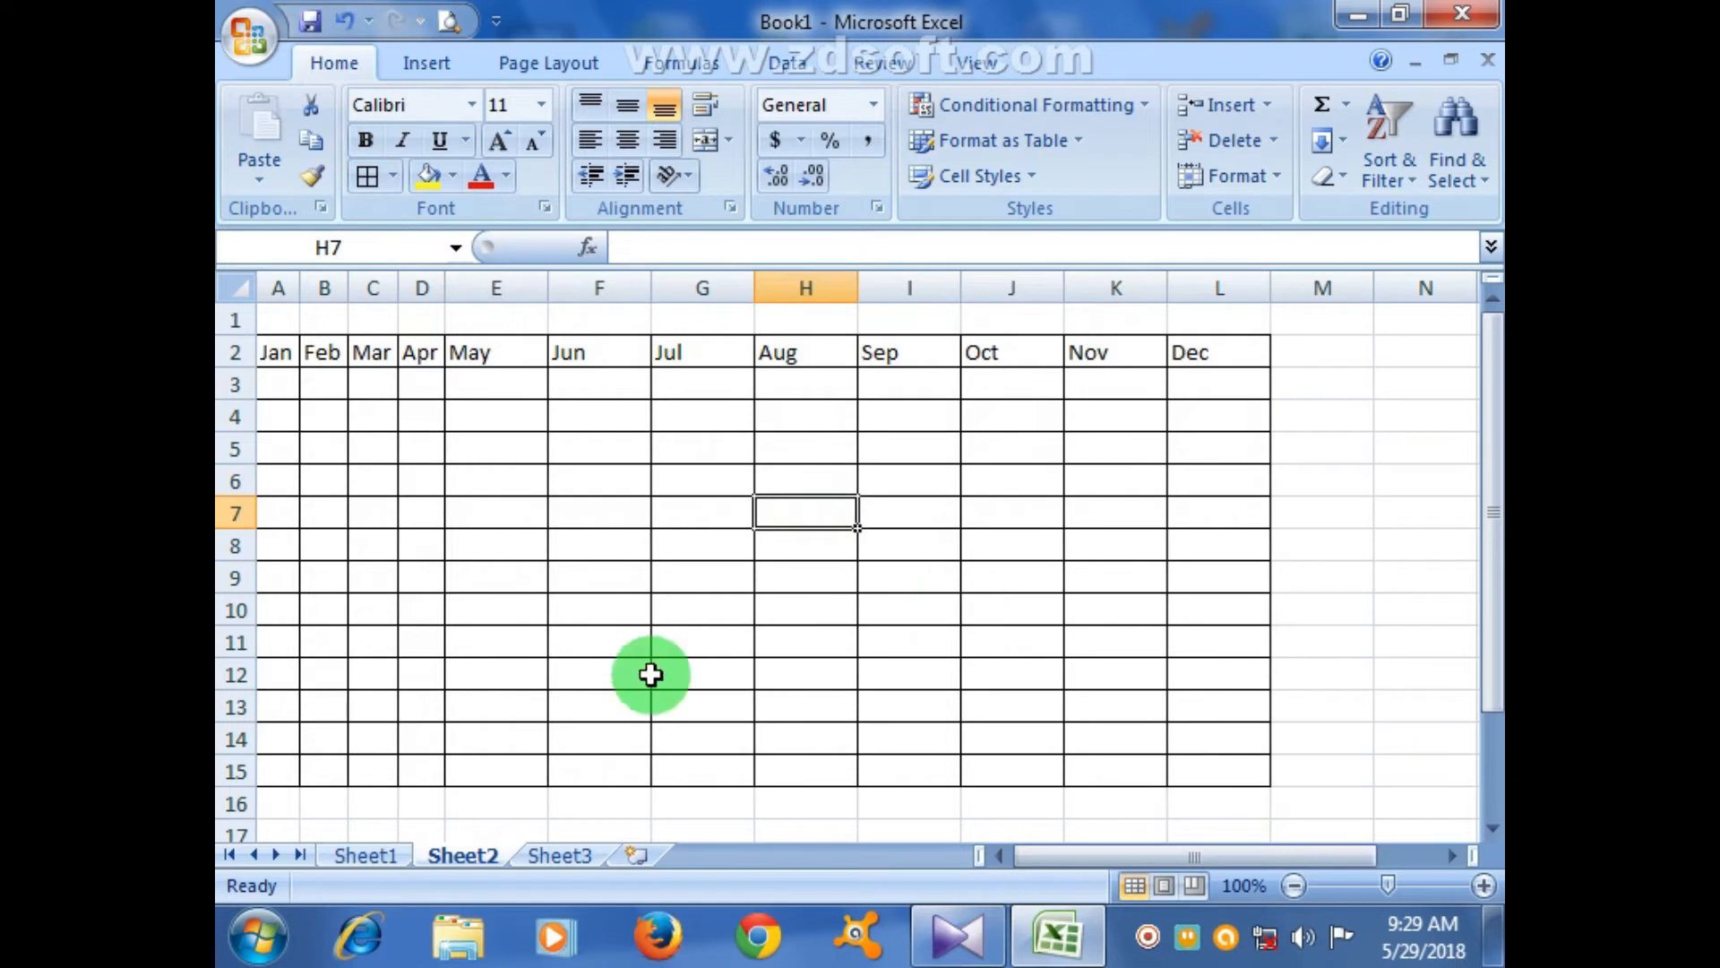
pyautogui.click(494, 543)
pyautogui.moveTo(284, 351); pyautogui.dragTo(1213, 353)
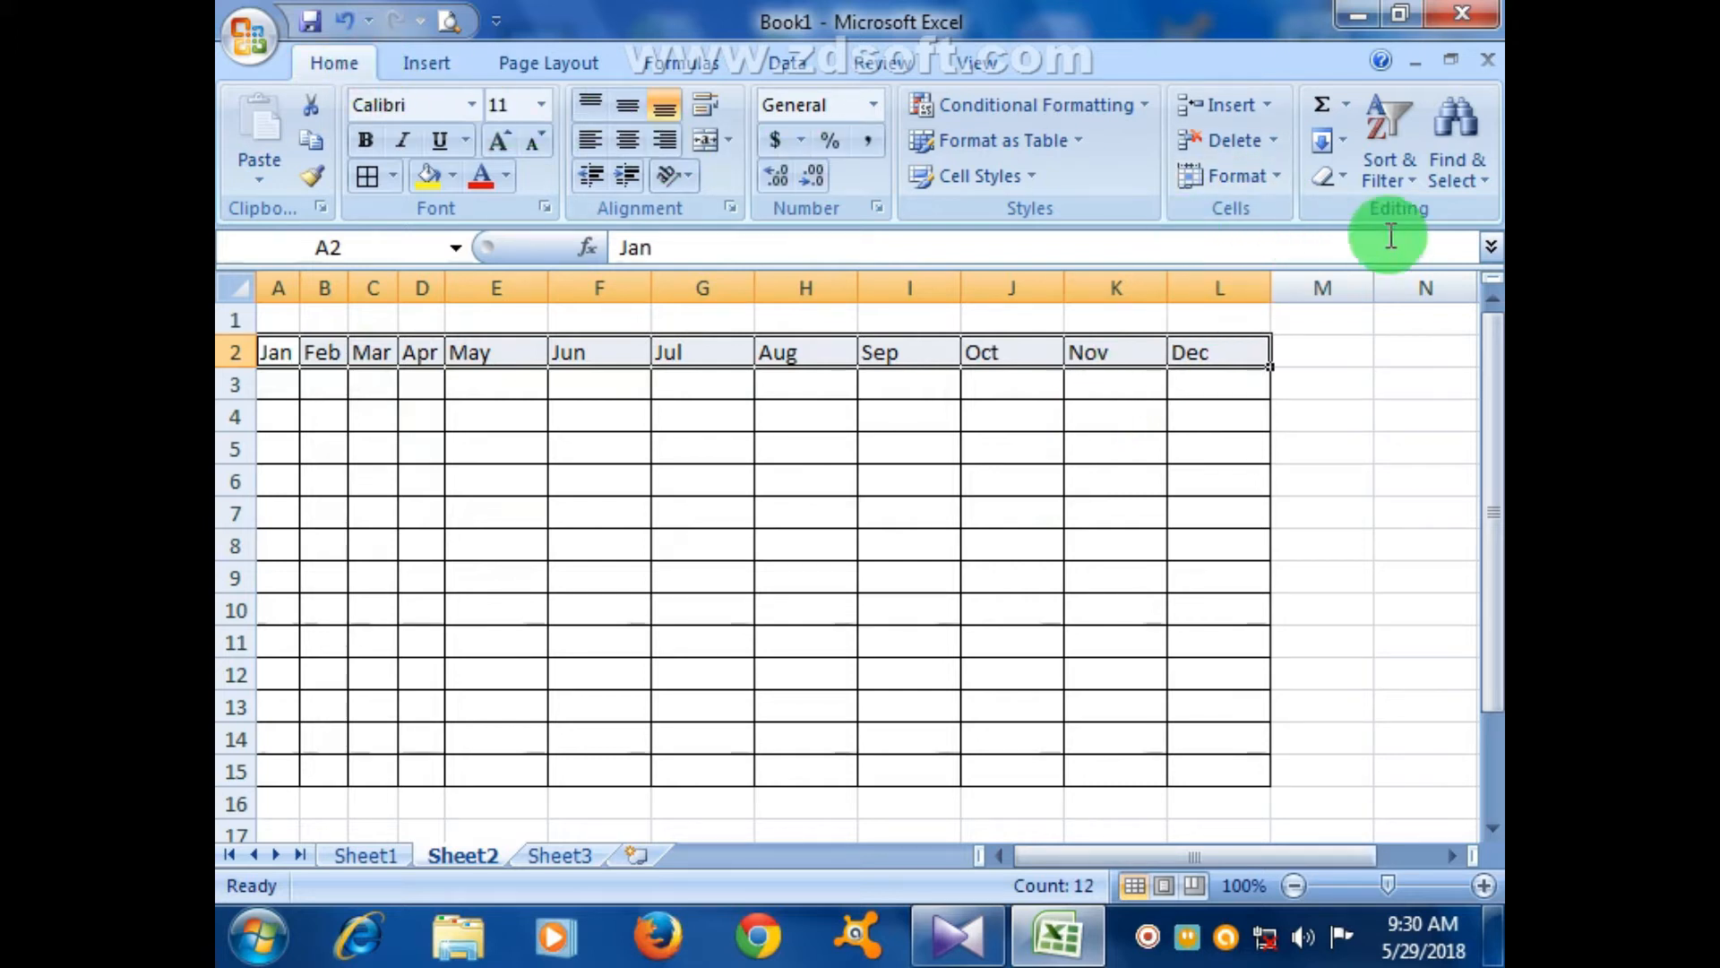
# - Leave the Column Width dialog unchanged and resize columns A and F by dragging instead
pyautogui.click(1270, 180)
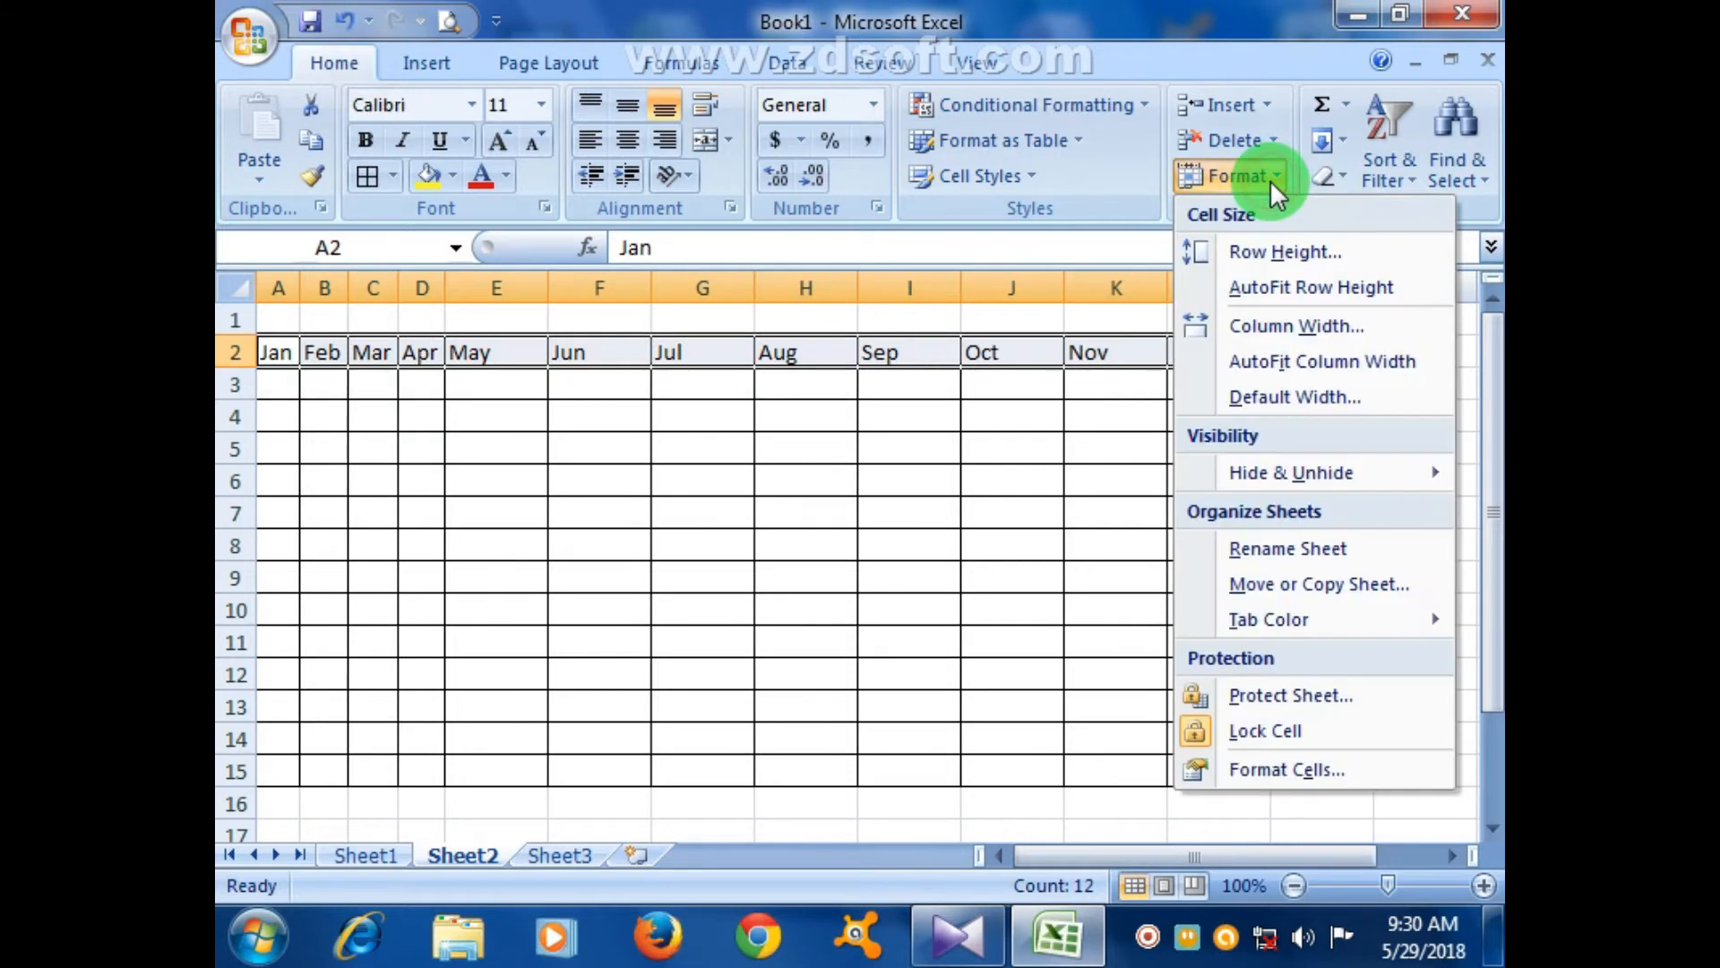
pyautogui.click(1293, 325)
pyautogui.click(923, 525)
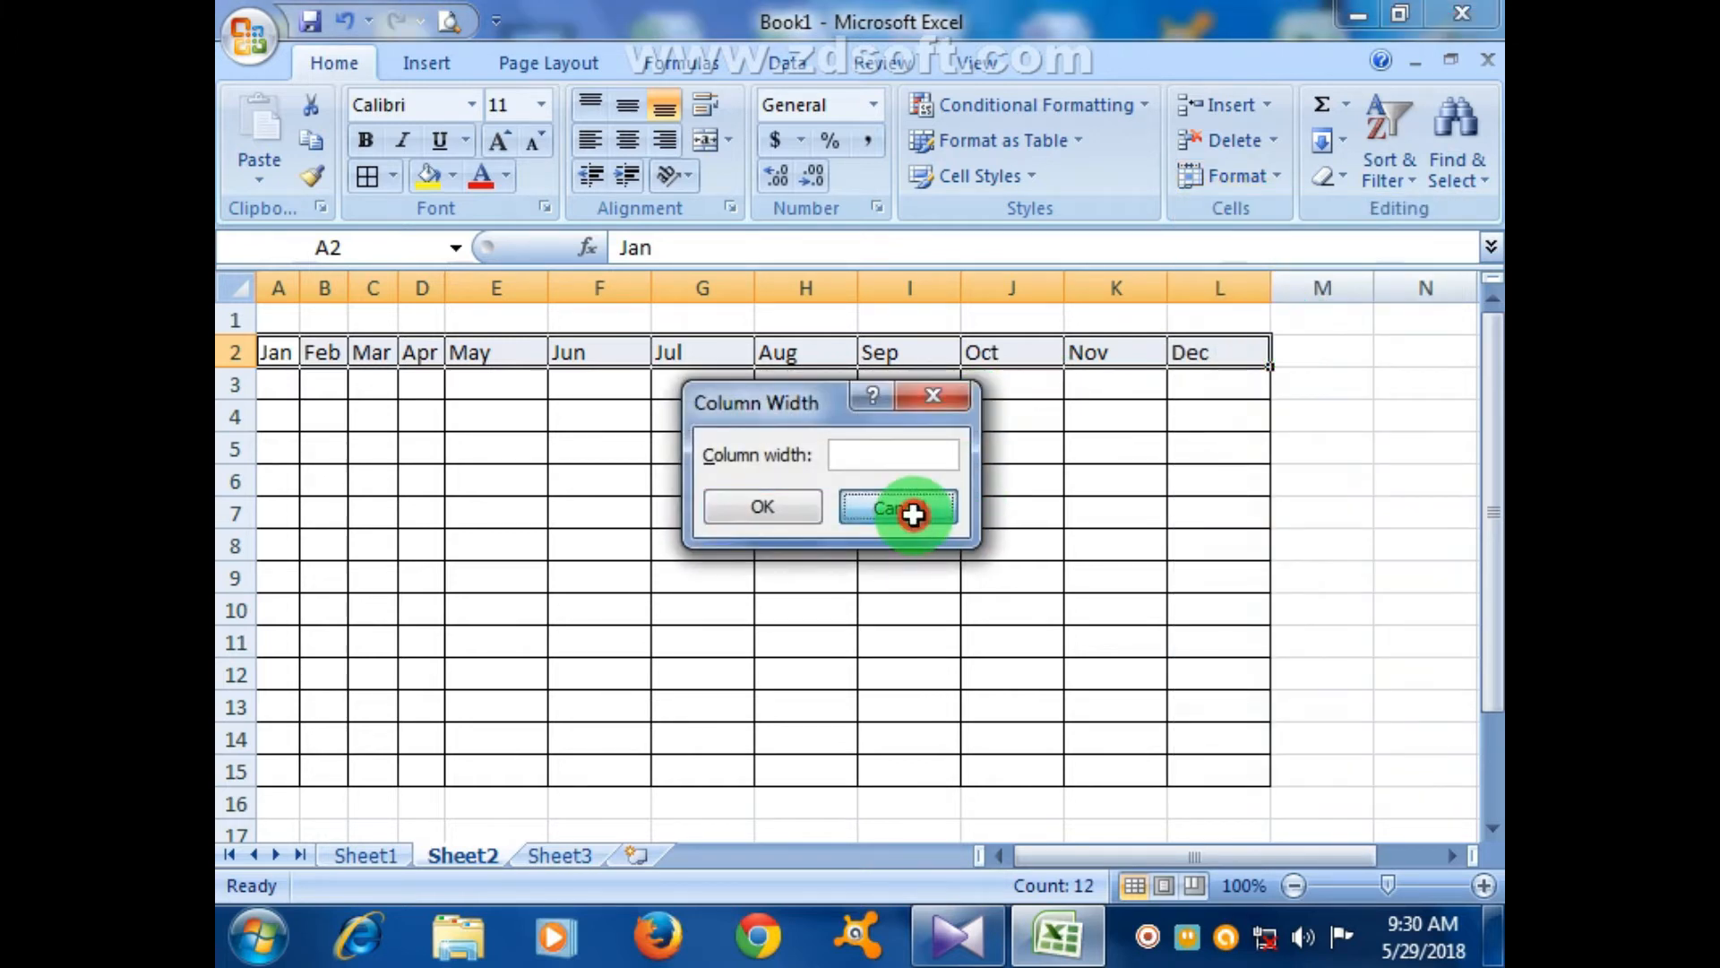
pyautogui.click(890, 564)
pyautogui.moveTo(307, 286); pyautogui.dragTo(334, 286)
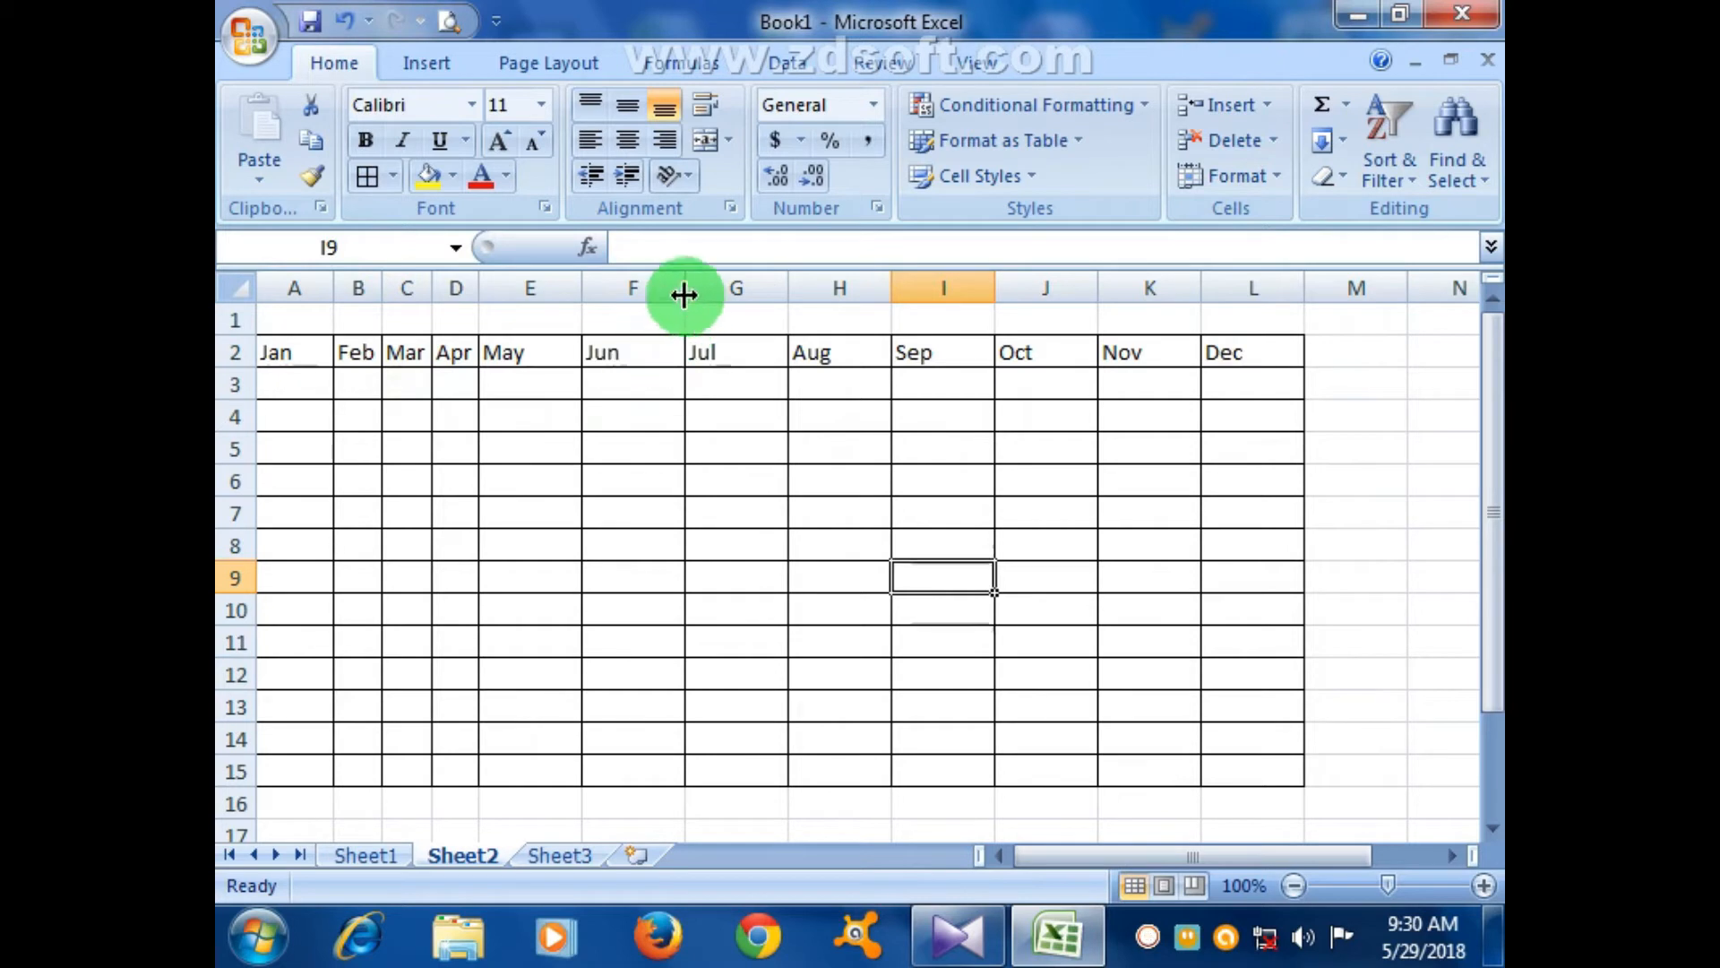
pyautogui.moveTo(687, 297); pyautogui.dragTo(683, 294)
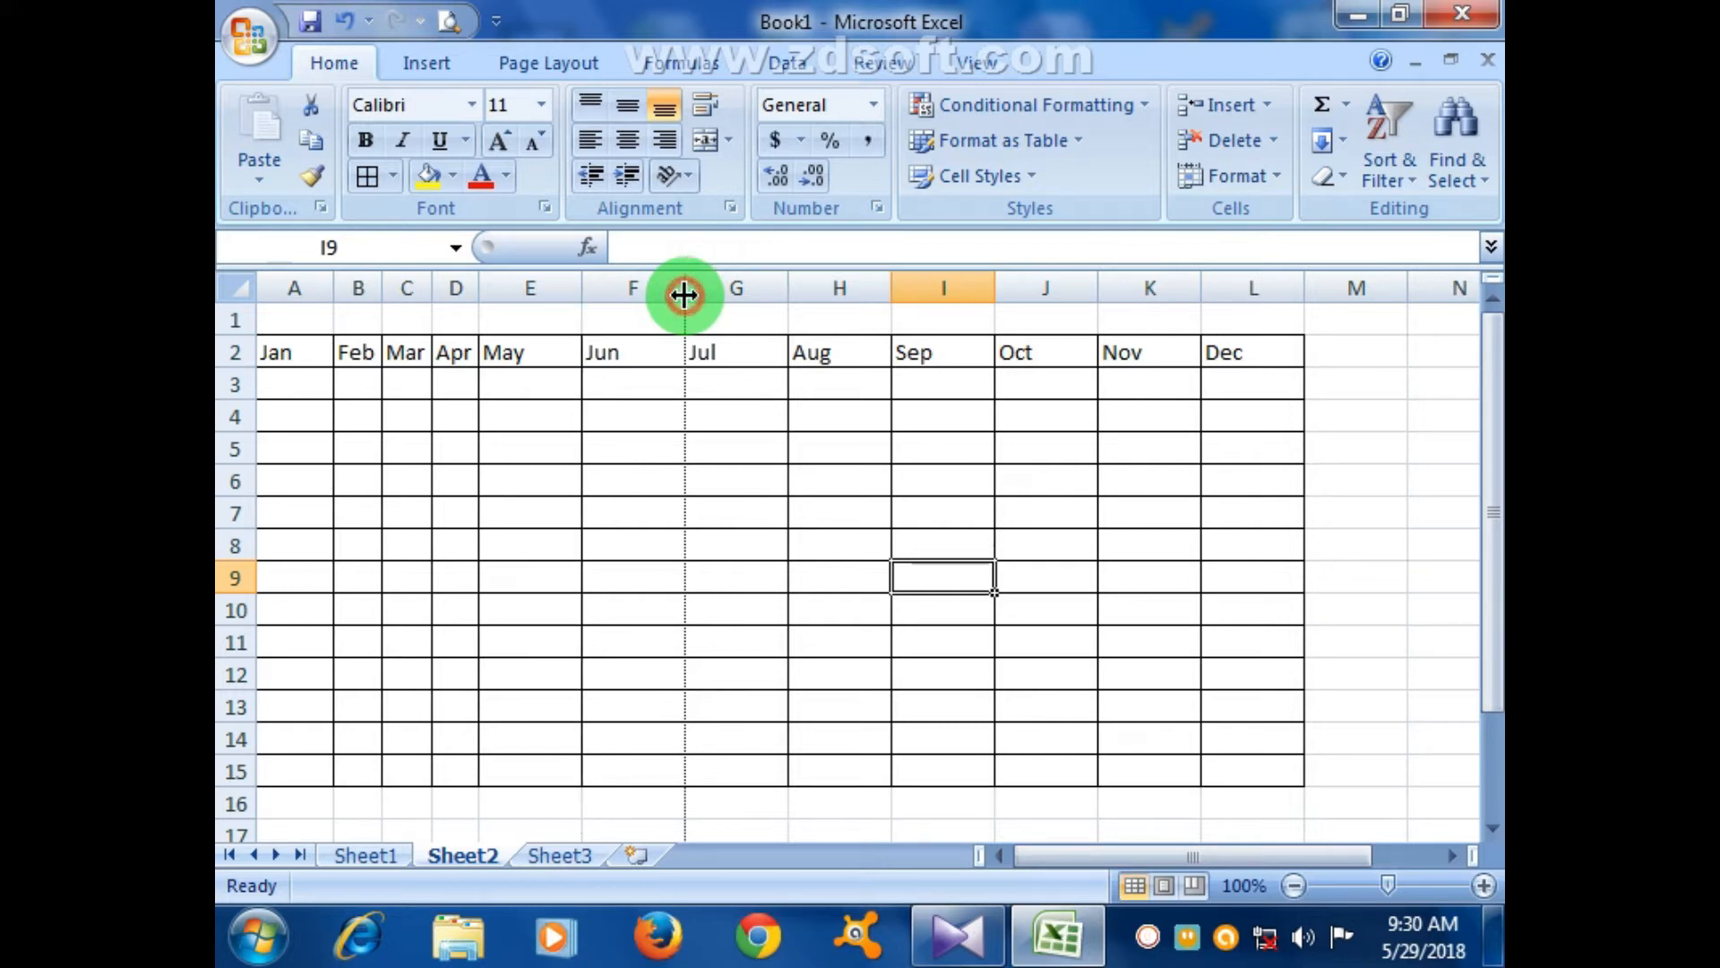
pyautogui.moveTo(684, 294); pyautogui.dragTo(684, 295)
pyautogui.click(648, 318)
# - Set columns A–L to a column width of 4, then reapply a wider uniform width
pyautogui.moveTo(289, 350); pyautogui.dragTo(1244, 358)
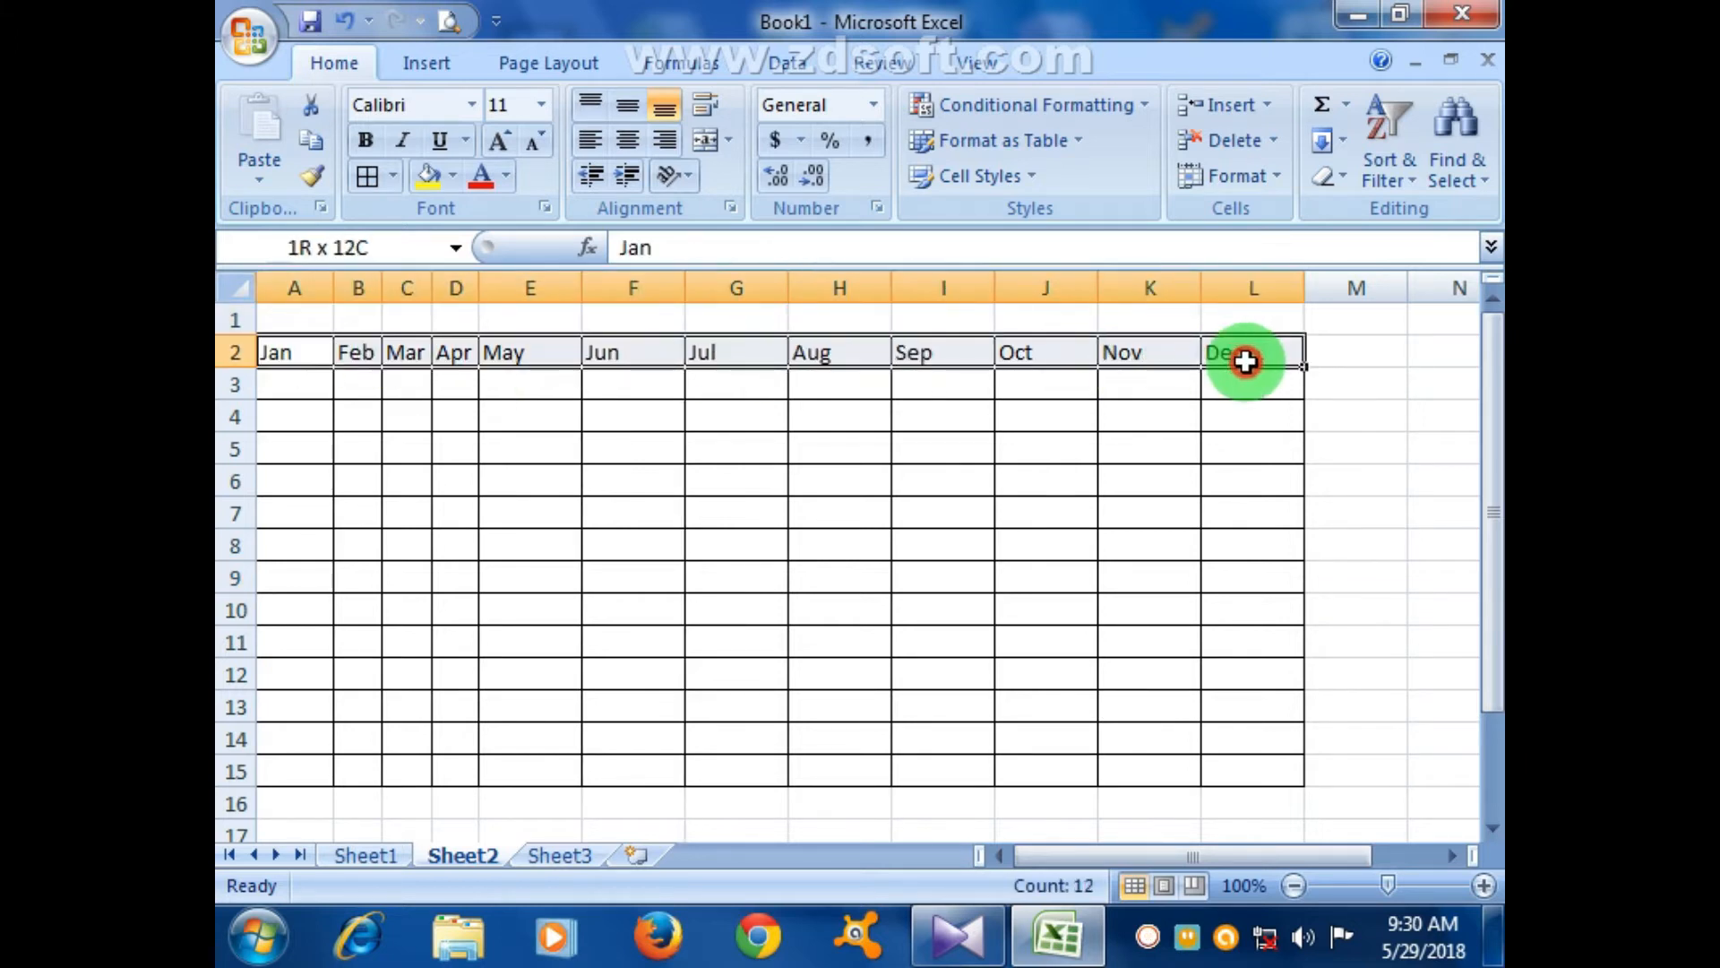
pyautogui.click(1283, 178)
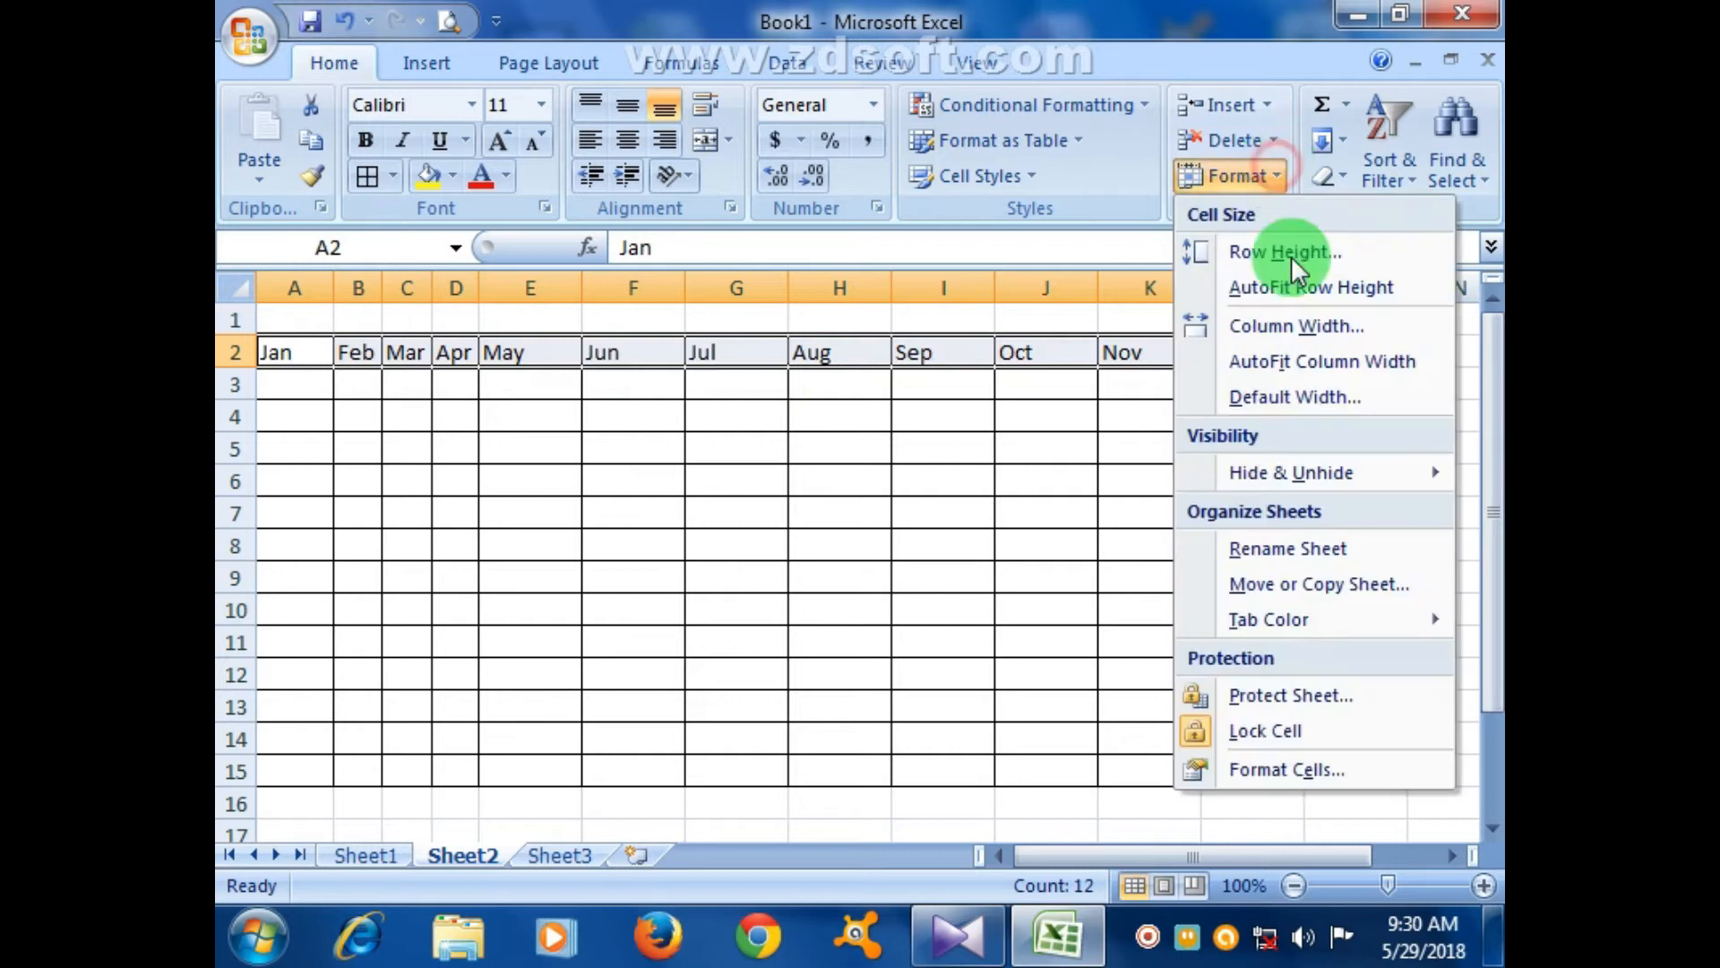
pyautogui.click(1292, 326)
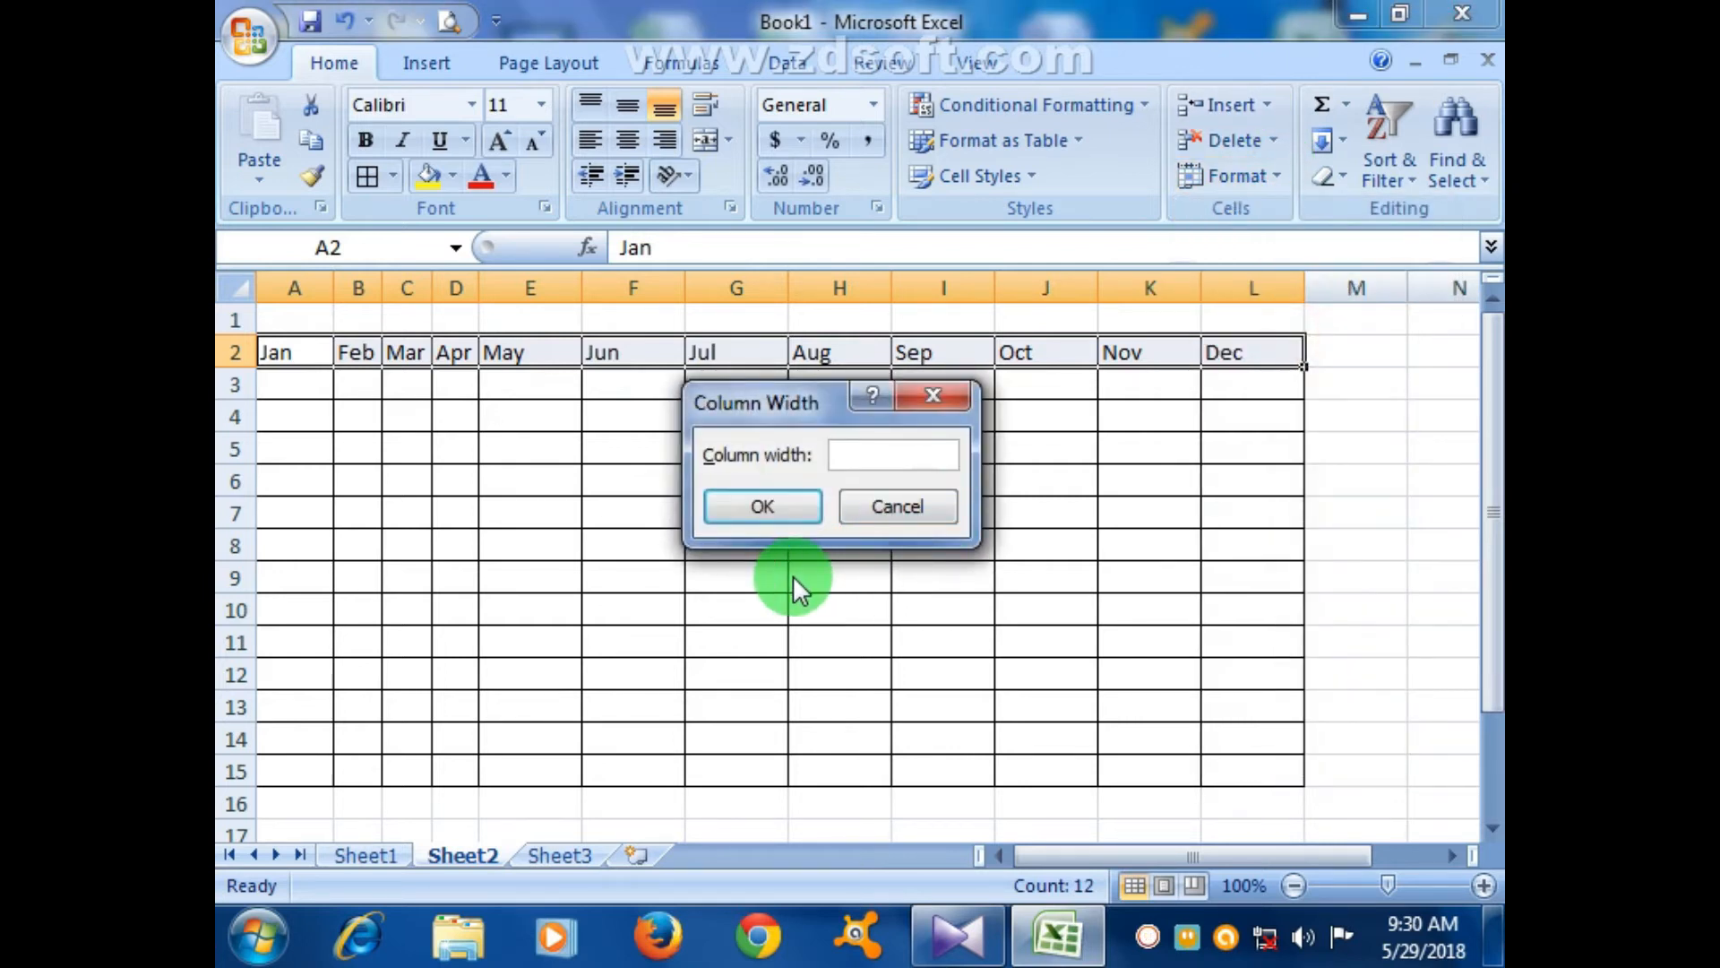
pyautogui.write('4')
pyautogui.press('Return')
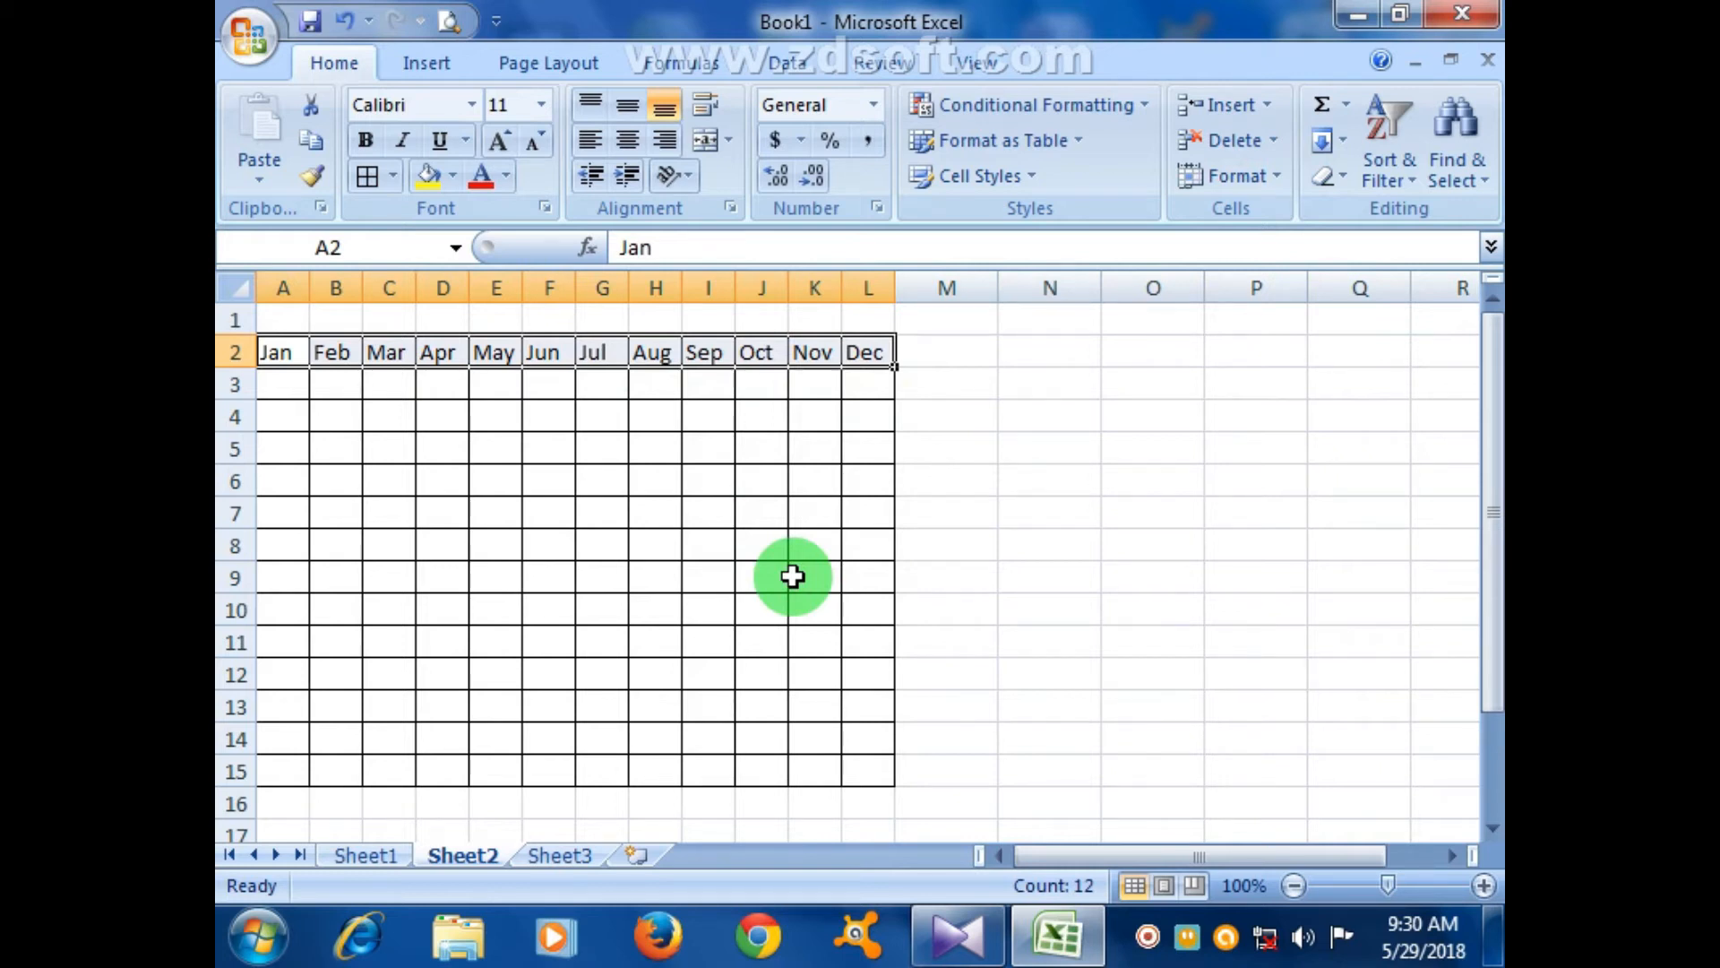
pyautogui.click(1252, 173)
pyautogui.click(1282, 310)
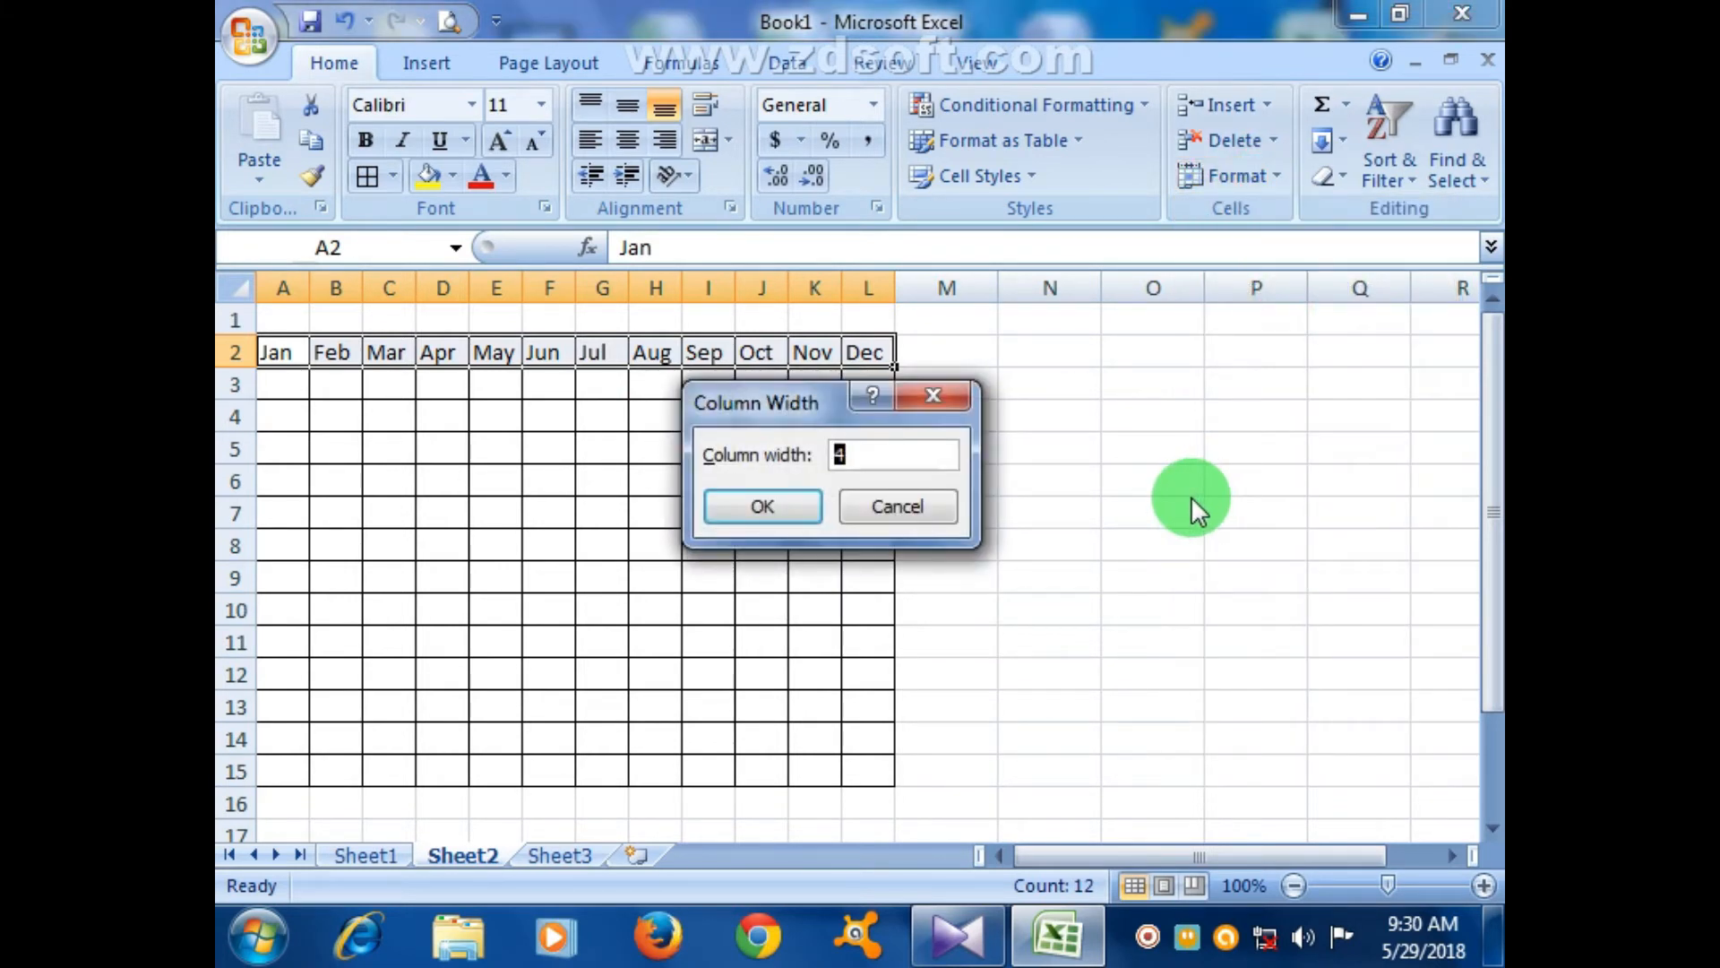
pyautogui.press('Return')
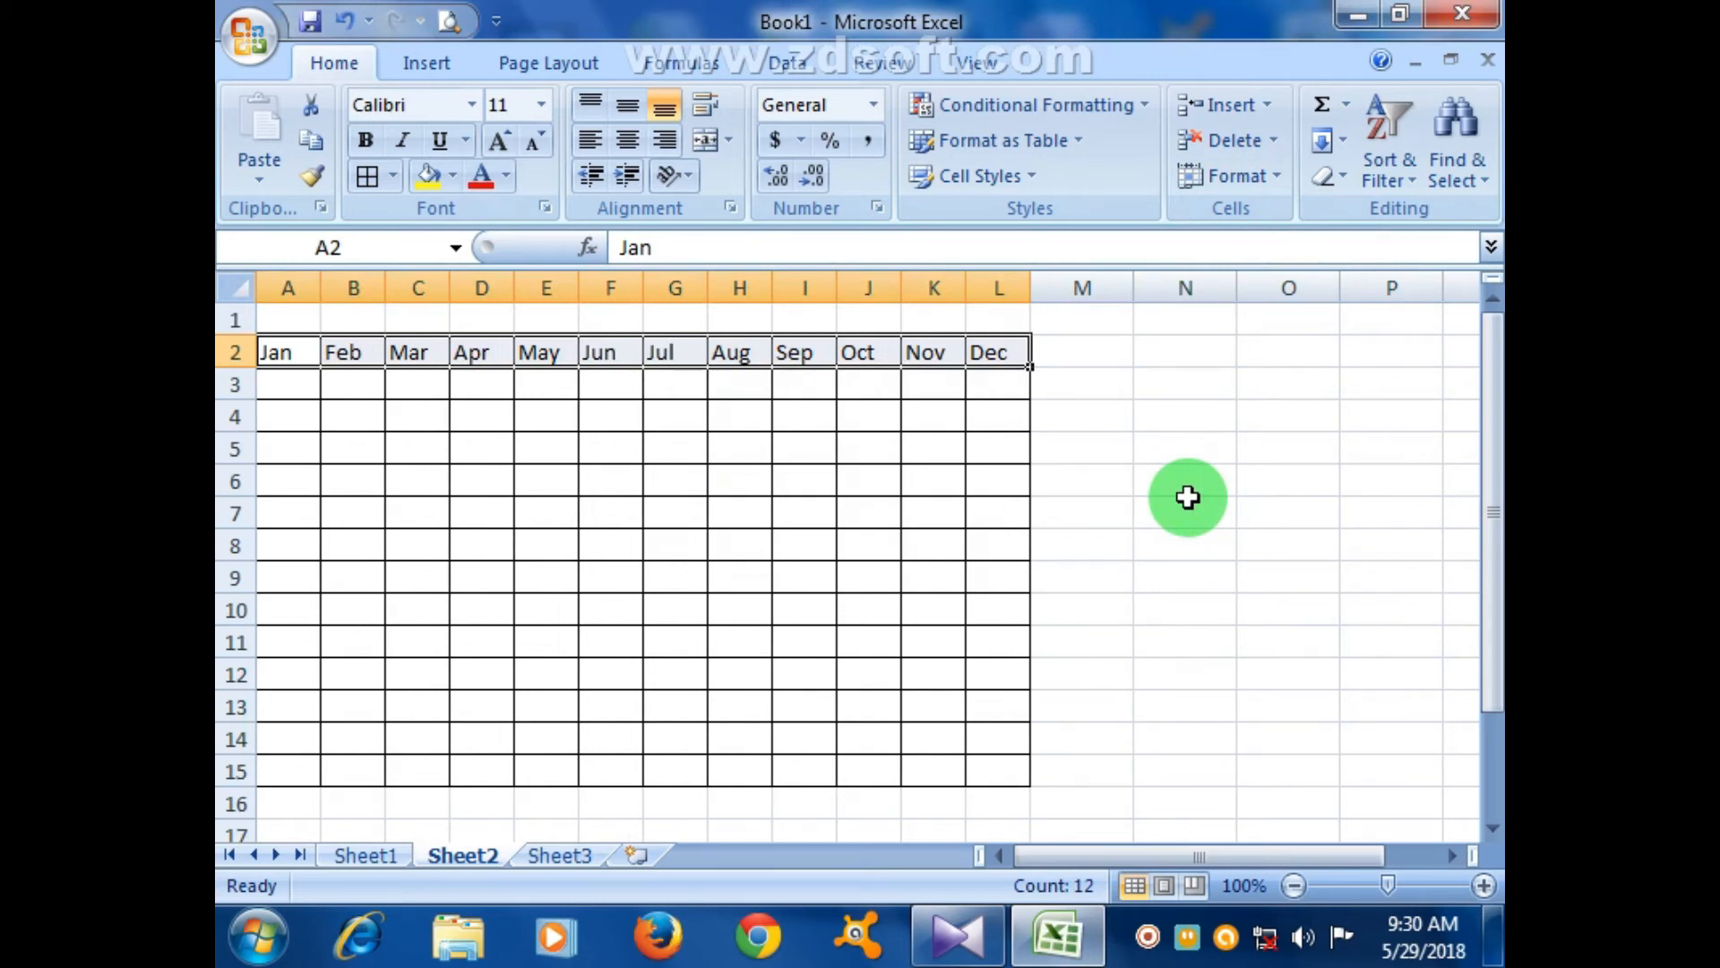
pyautogui.click(1187, 506)
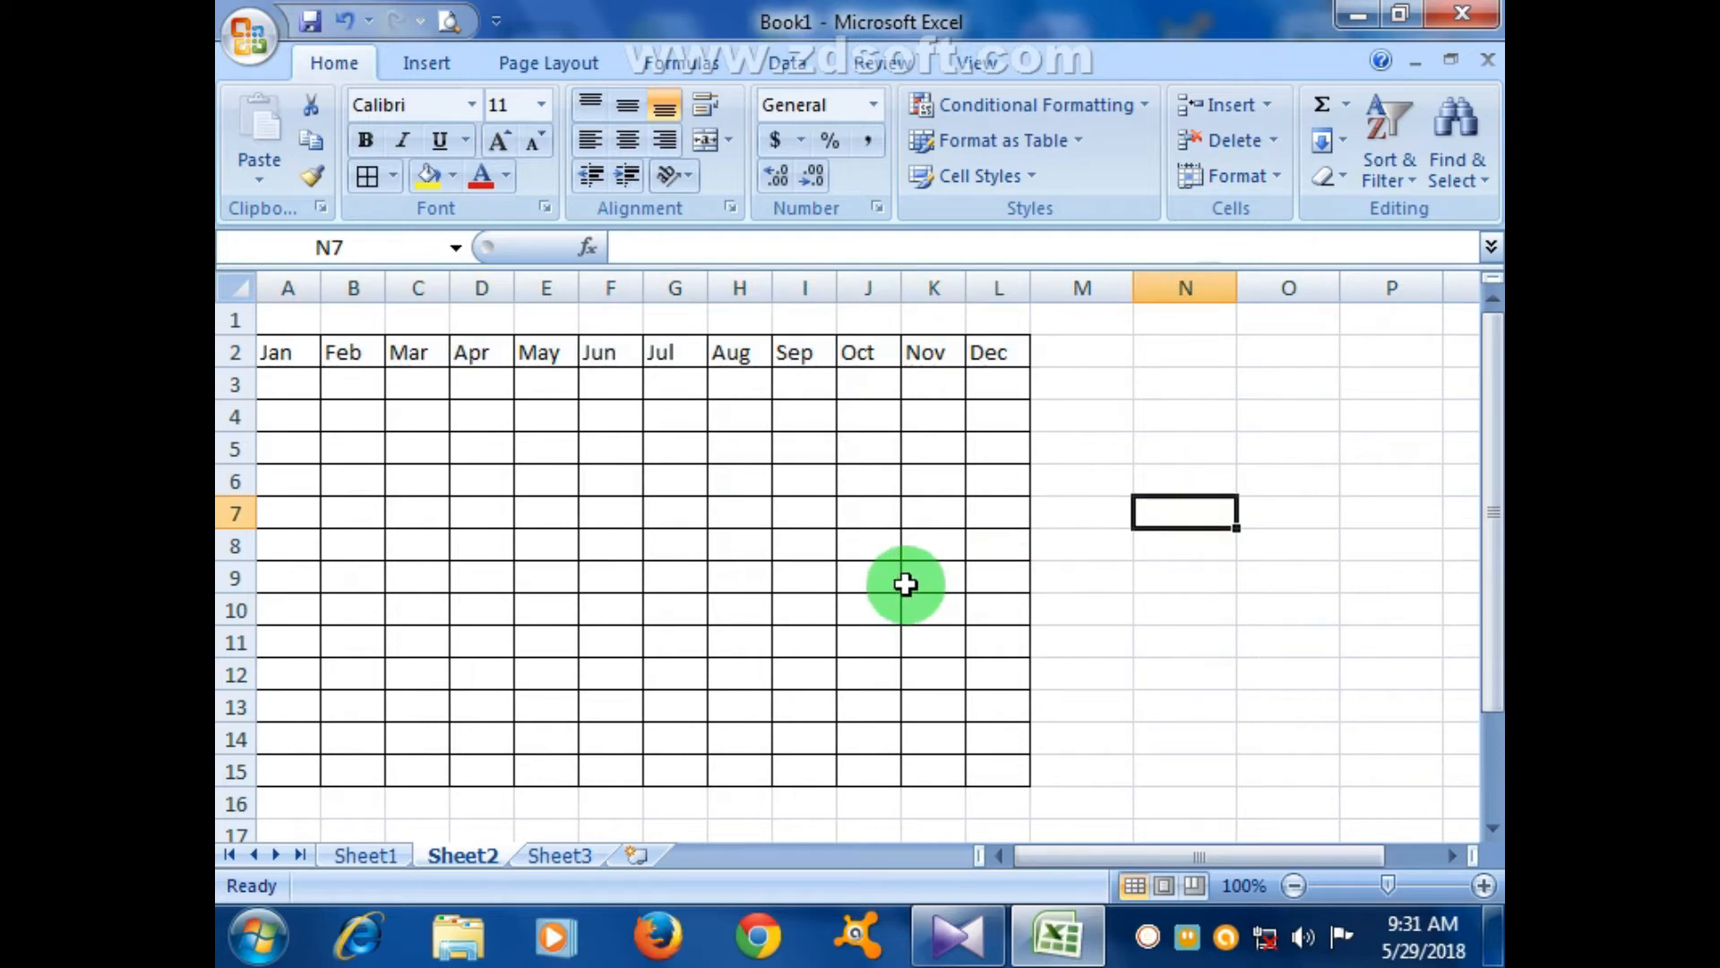
# - Centre the Jan–Dec month headings in row 2
pyautogui.moveTo(282, 352); pyautogui.dragTo(978, 353)
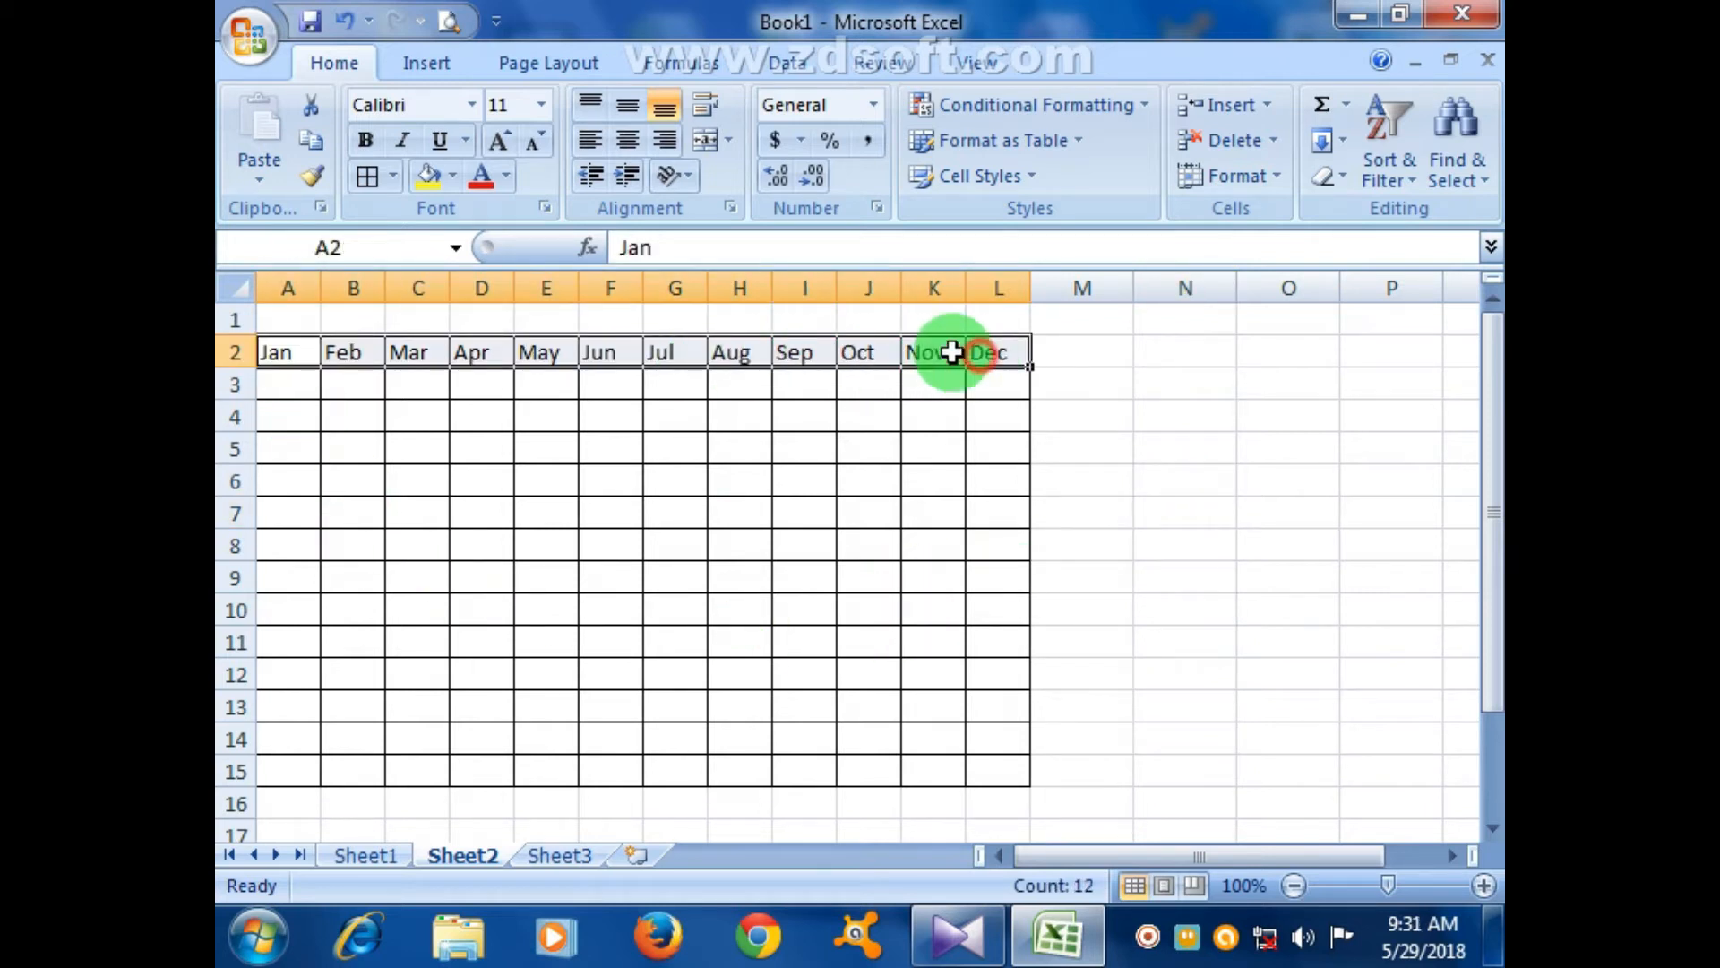
pyautogui.click(627, 136)
pyautogui.click(846, 426)
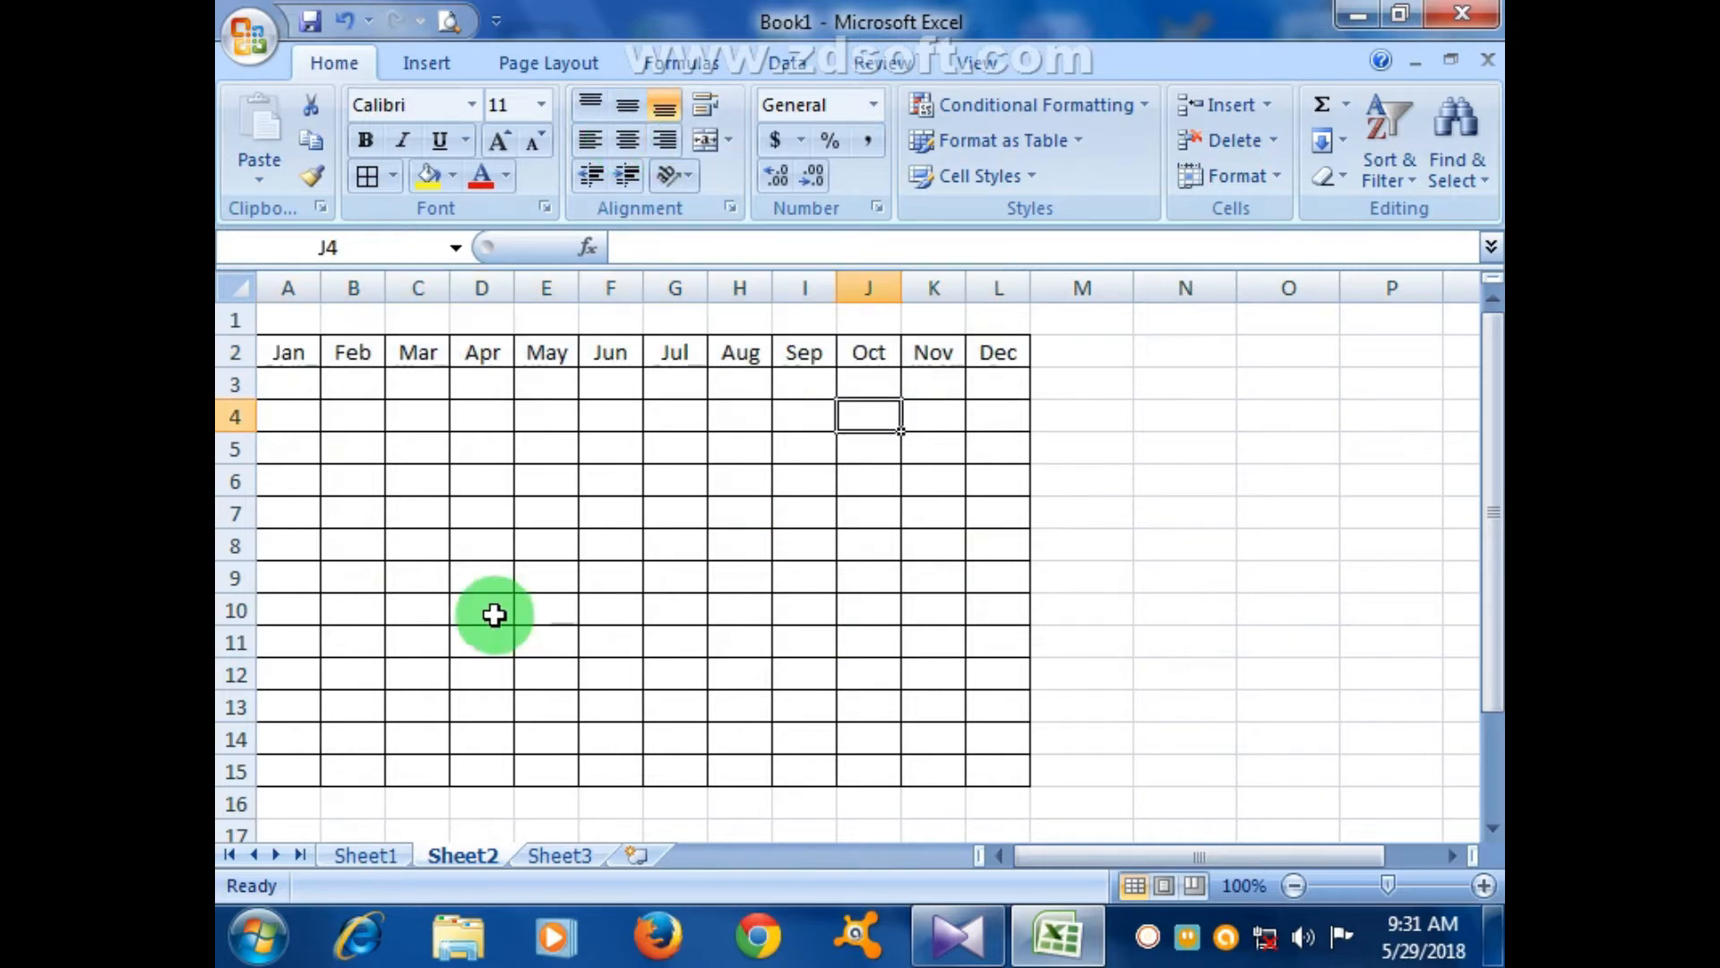
# - Check the month table in Print Preview, zooming in and back out before closing
pyautogui.click(448, 20)
pyautogui.click(765, 443)
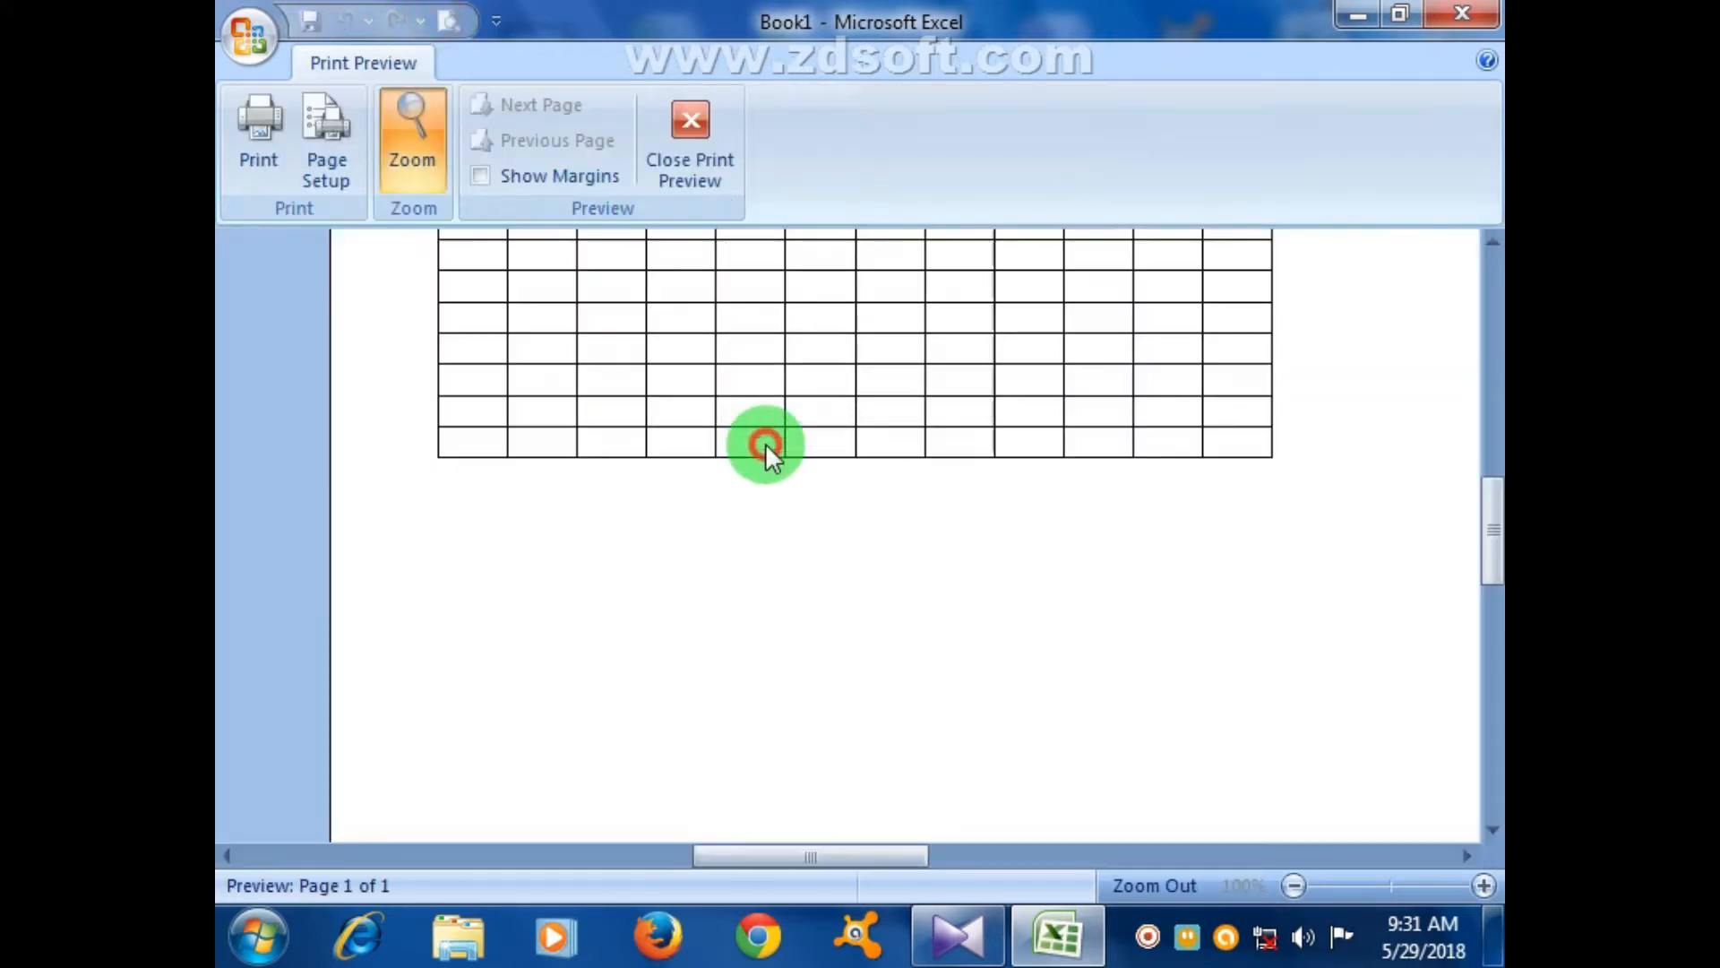
pyautogui.click(821, 454)
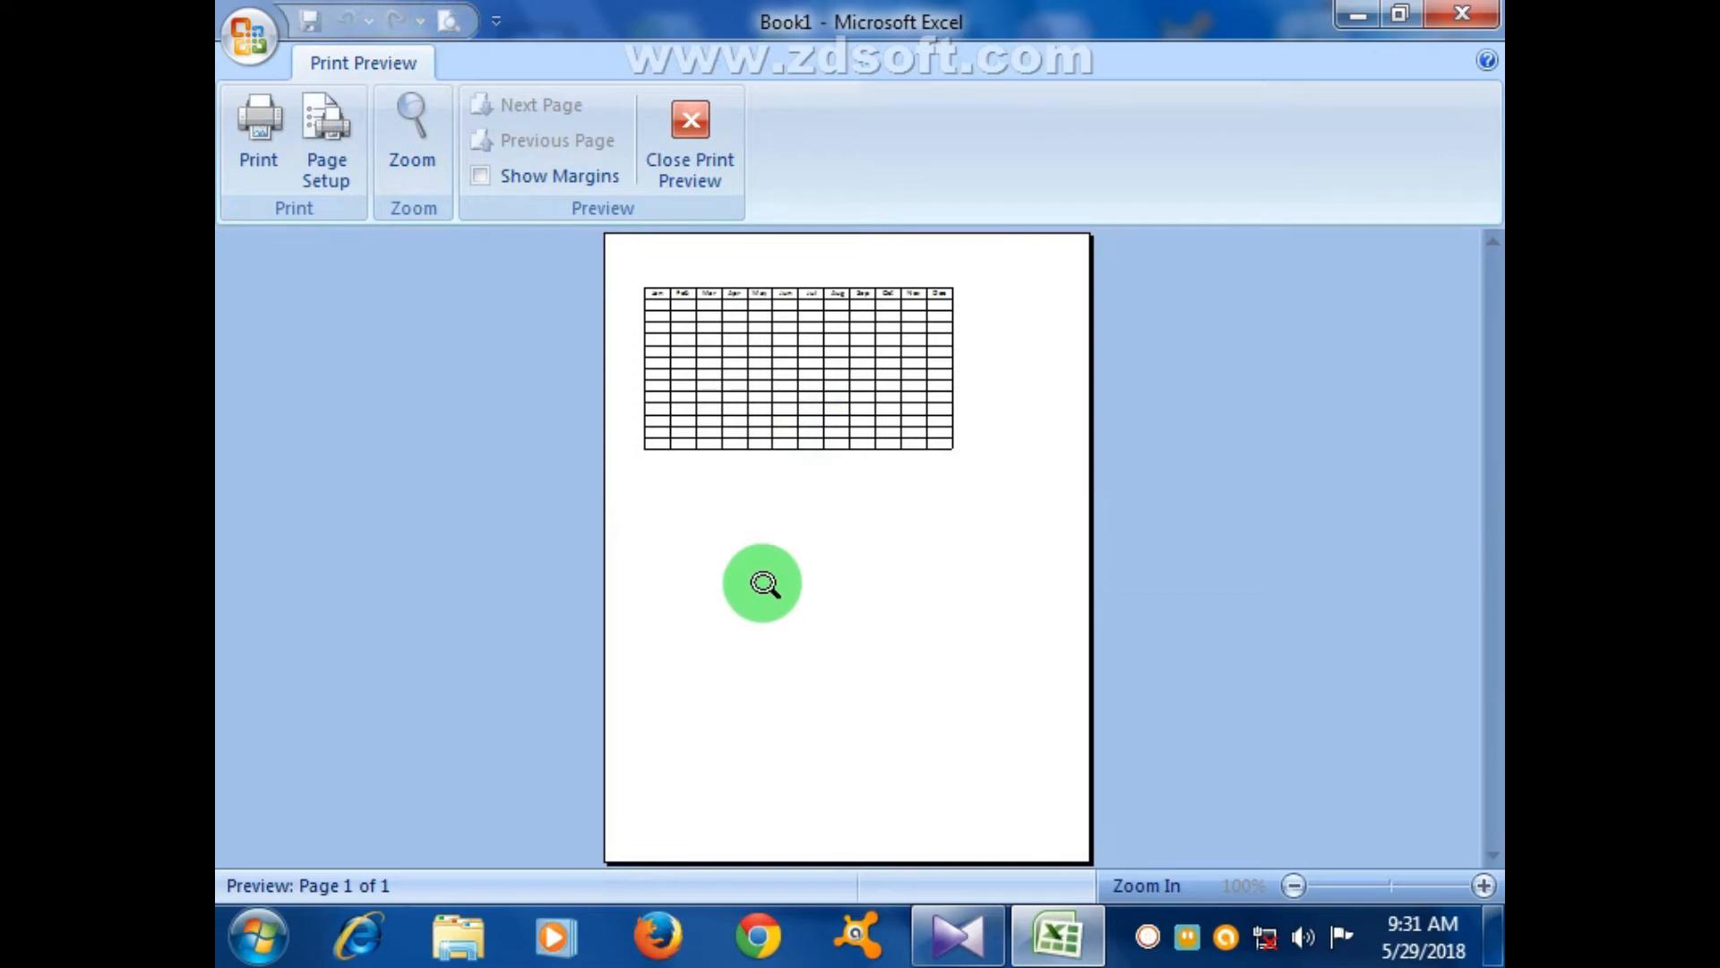
pyautogui.click(670, 152)
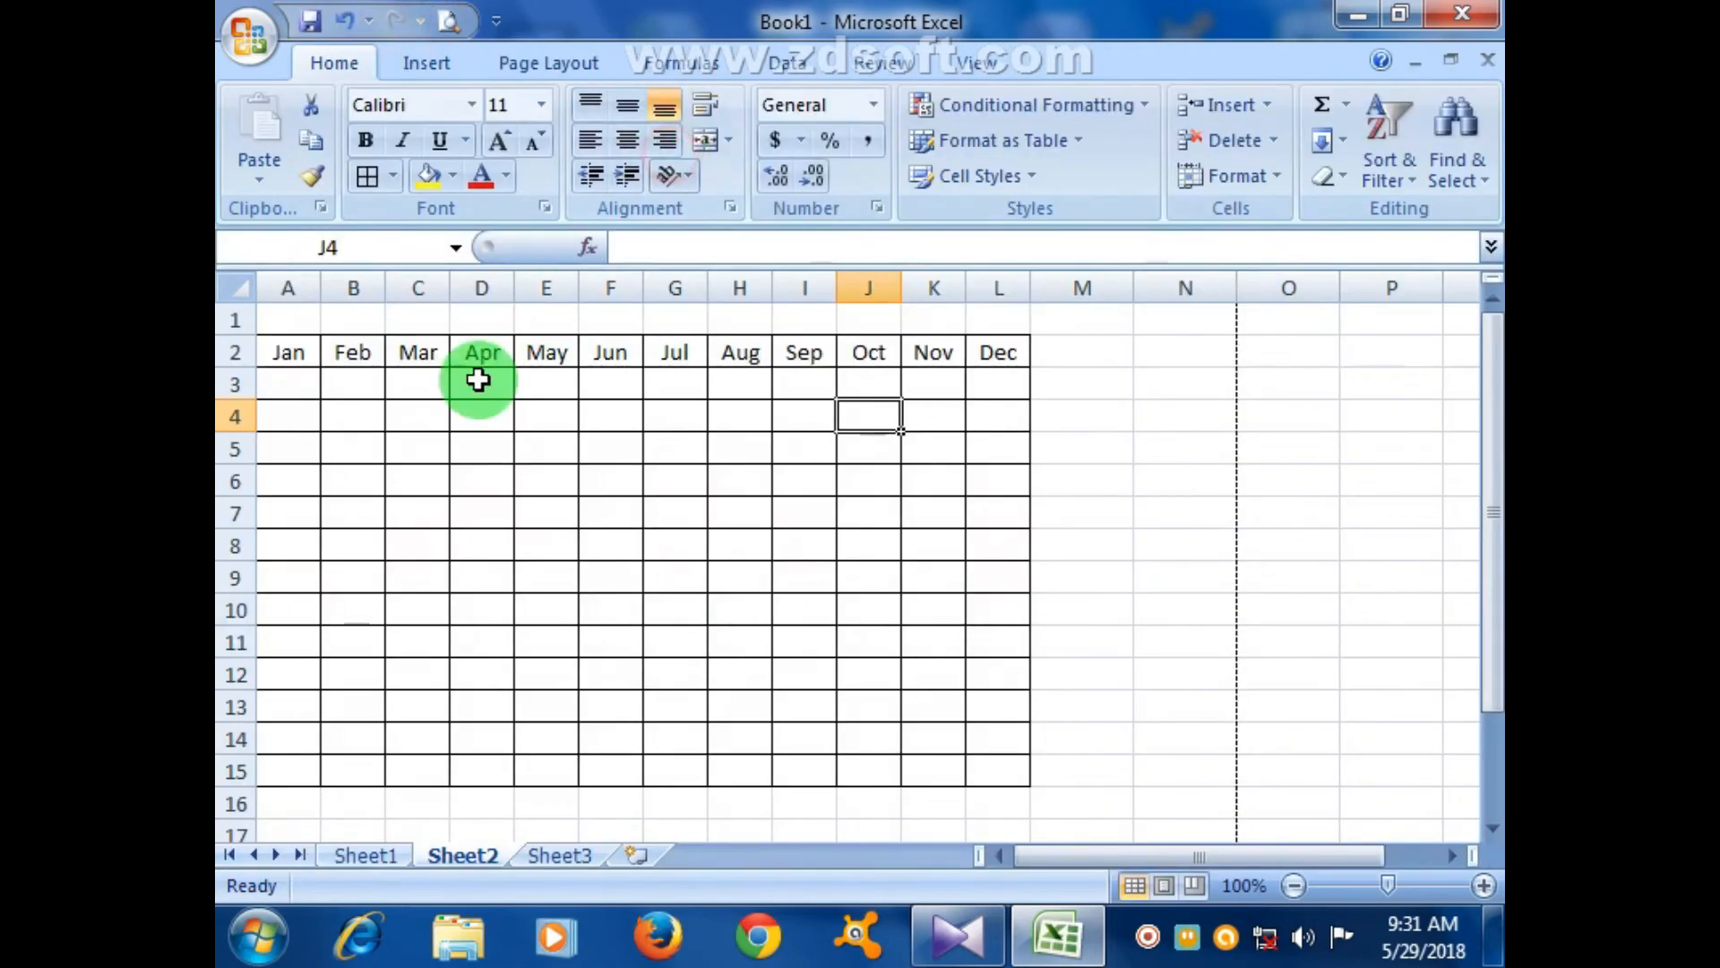
# - Drag the row 2 border down to make the month heading row taller
pyautogui.moveTo(247, 369); pyautogui.dragTo(243, 484)
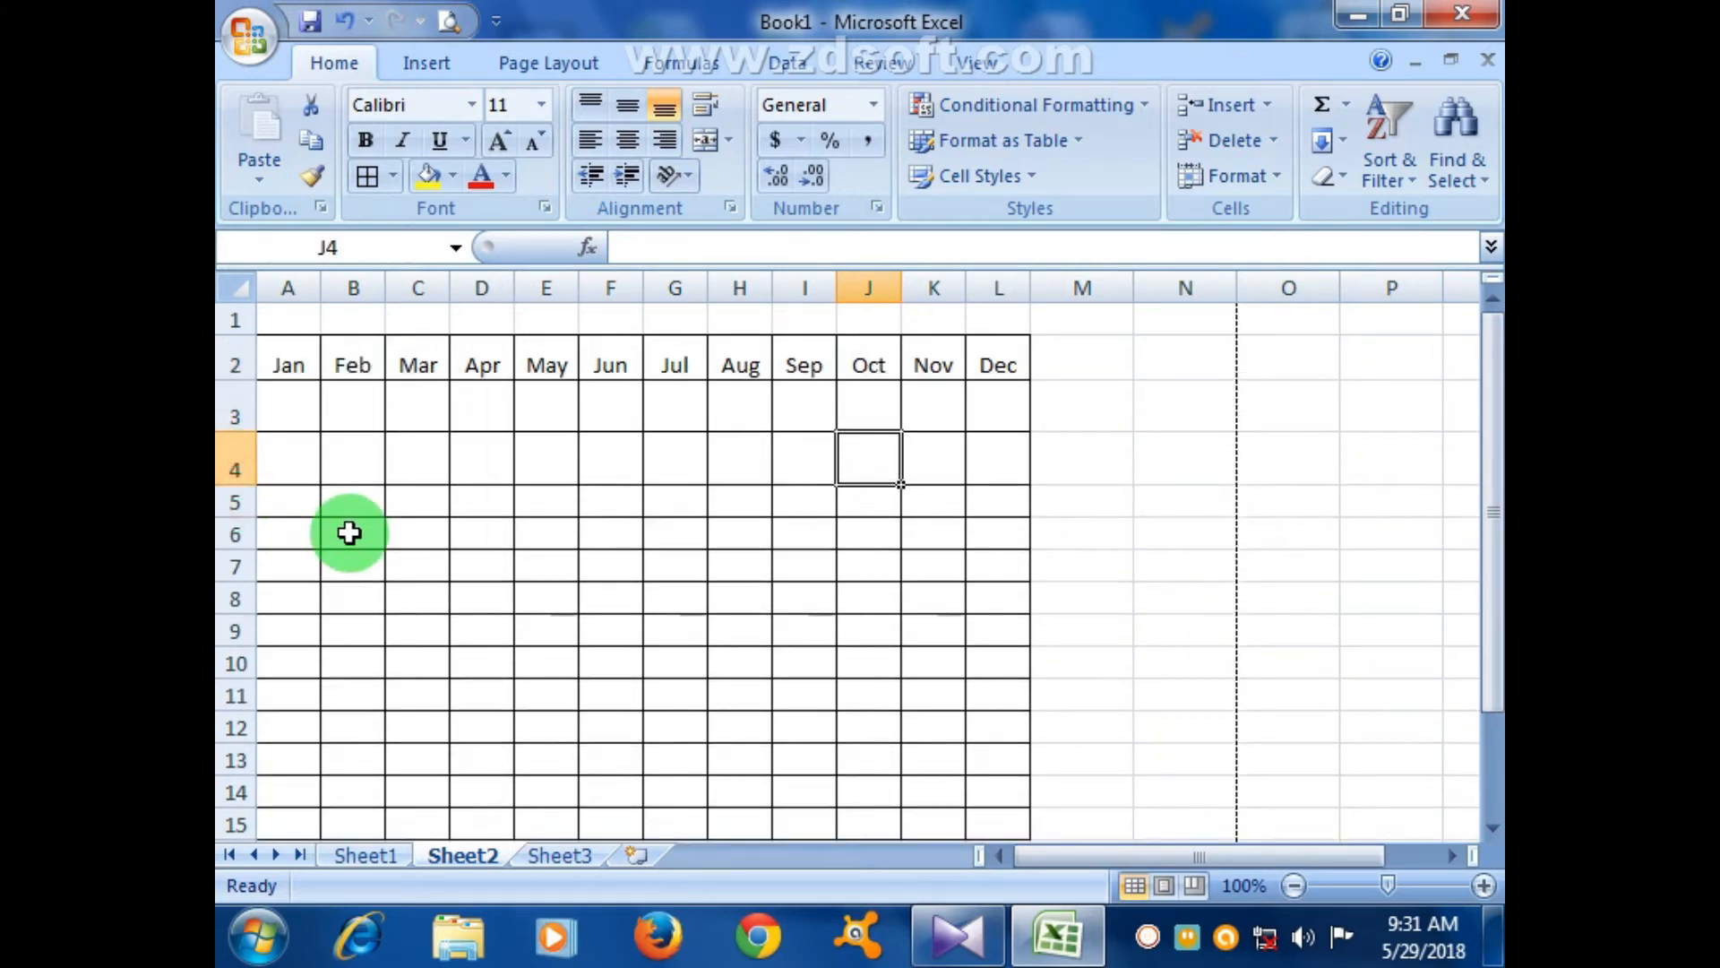
pyautogui.moveTo(248, 385); pyautogui.dragTo(245, 487)
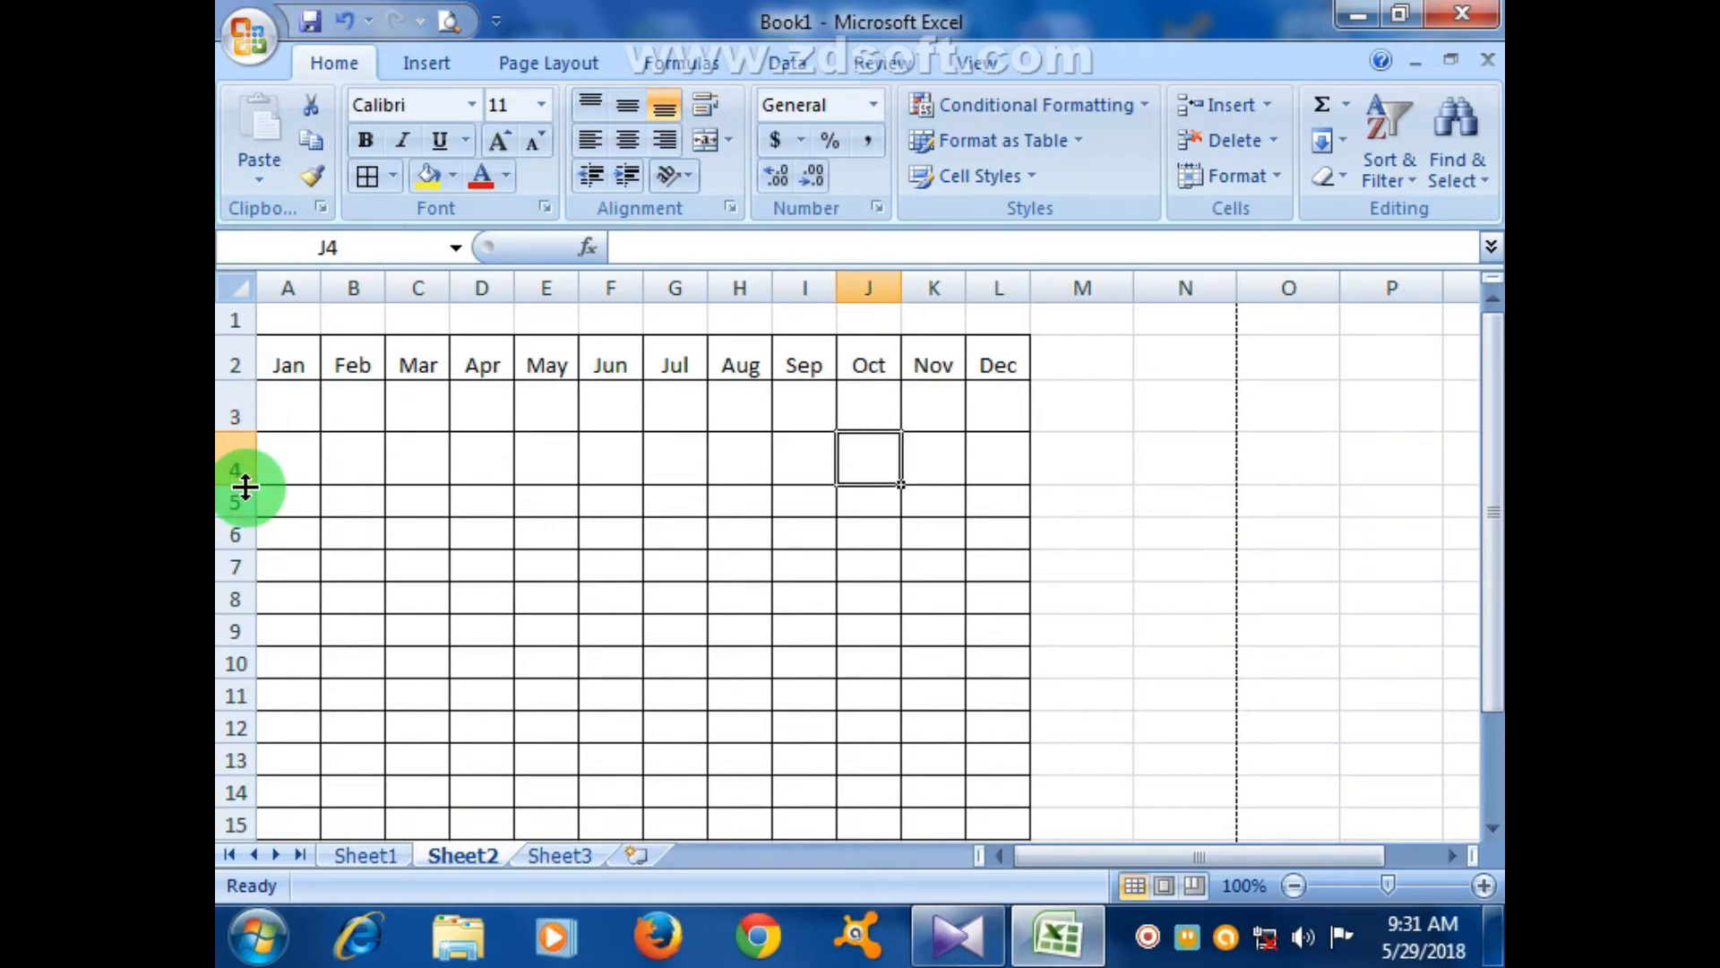
pyautogui.click(403, 468)
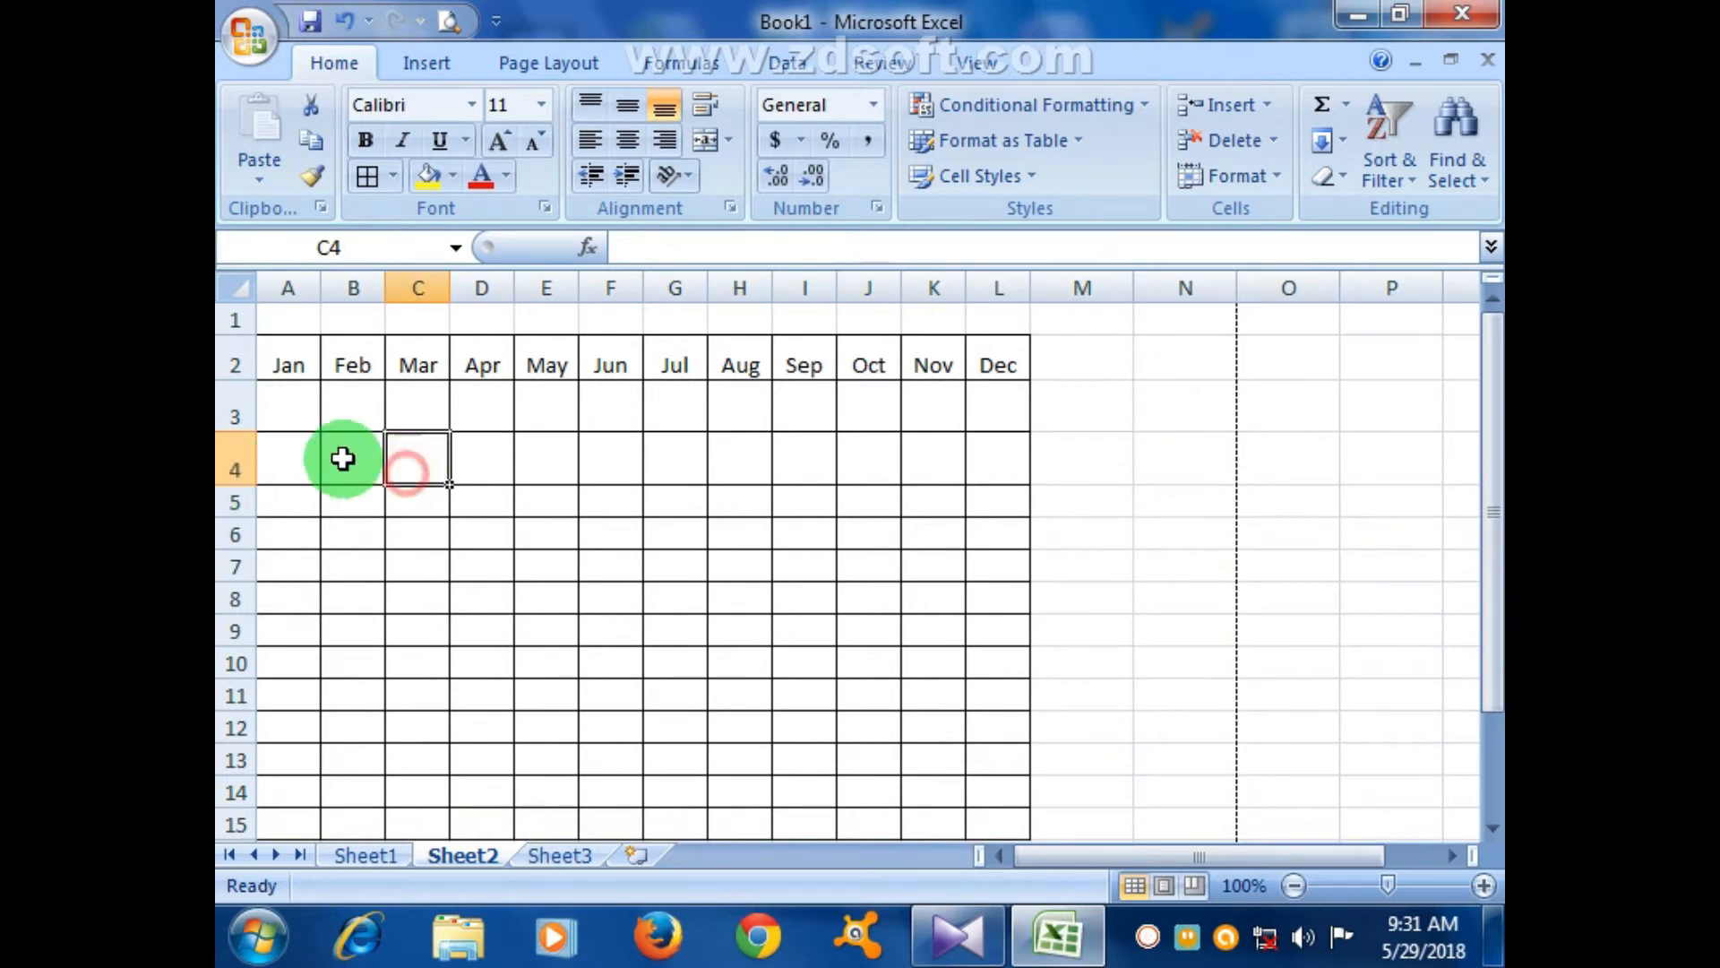
# - Select A2:A15 and zoom the sheet out to 80%
pyautogui.click(298, 367)
pyautogui.moveTo(297, 396); pyautogui.dragTo(293, 818)
pyautogui.scroll(20, 368, 734)
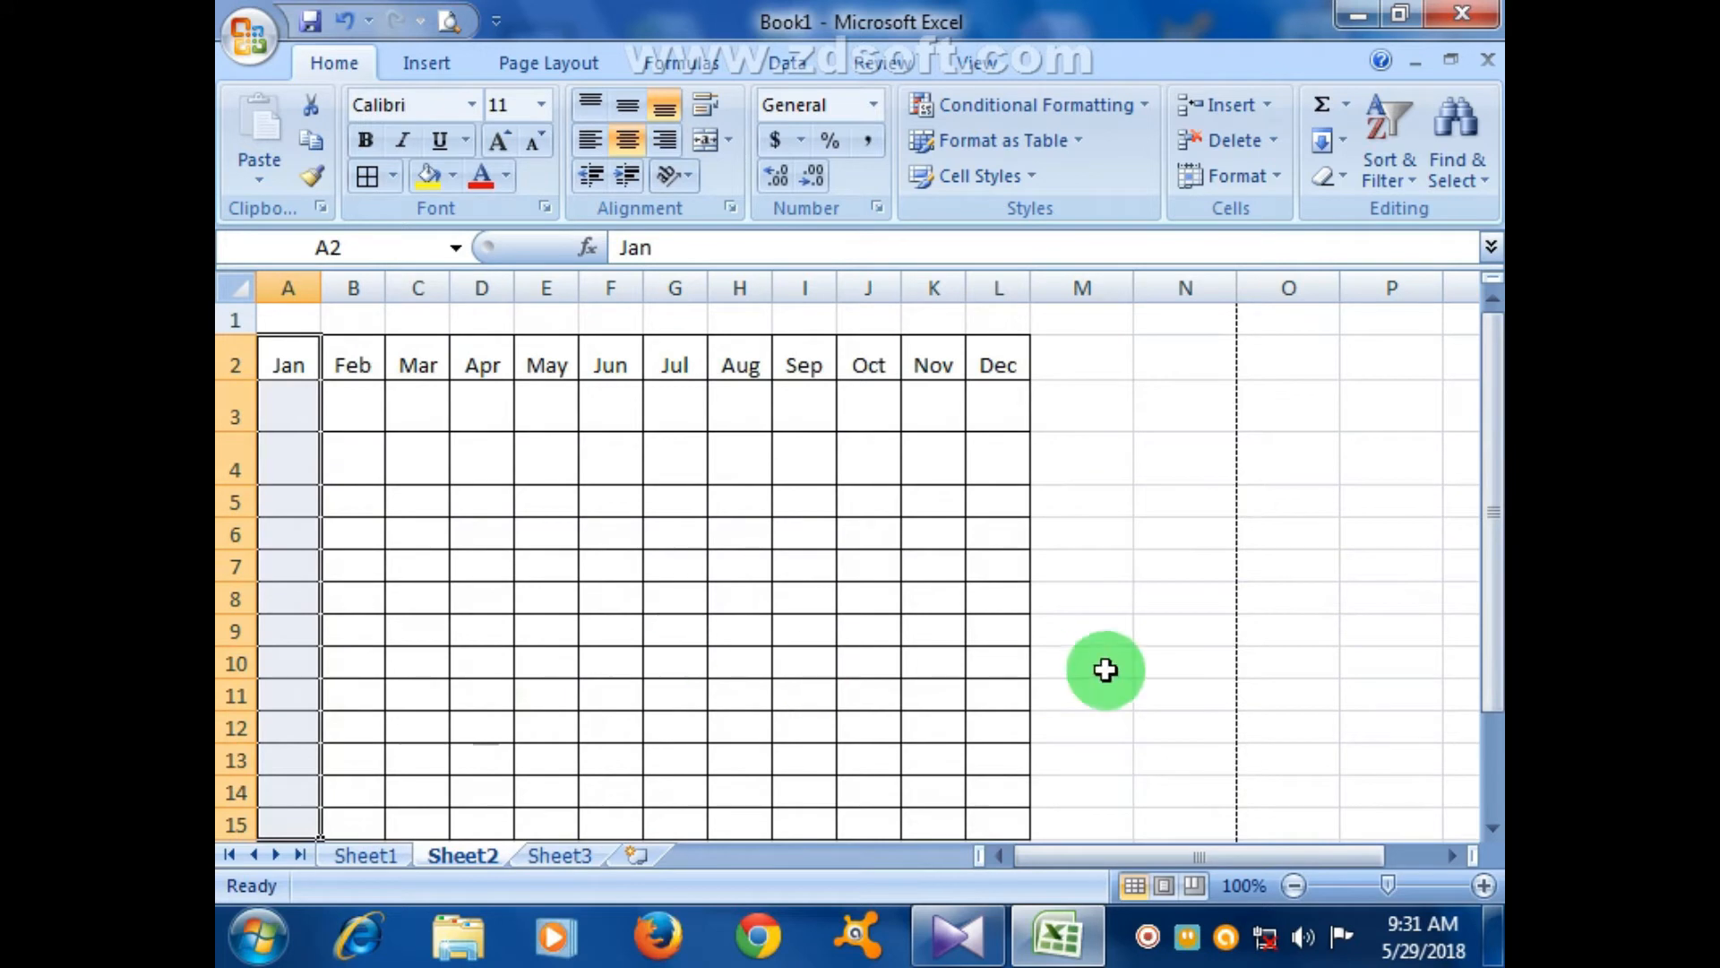
pyautogui.doubleClick(1291, 883)
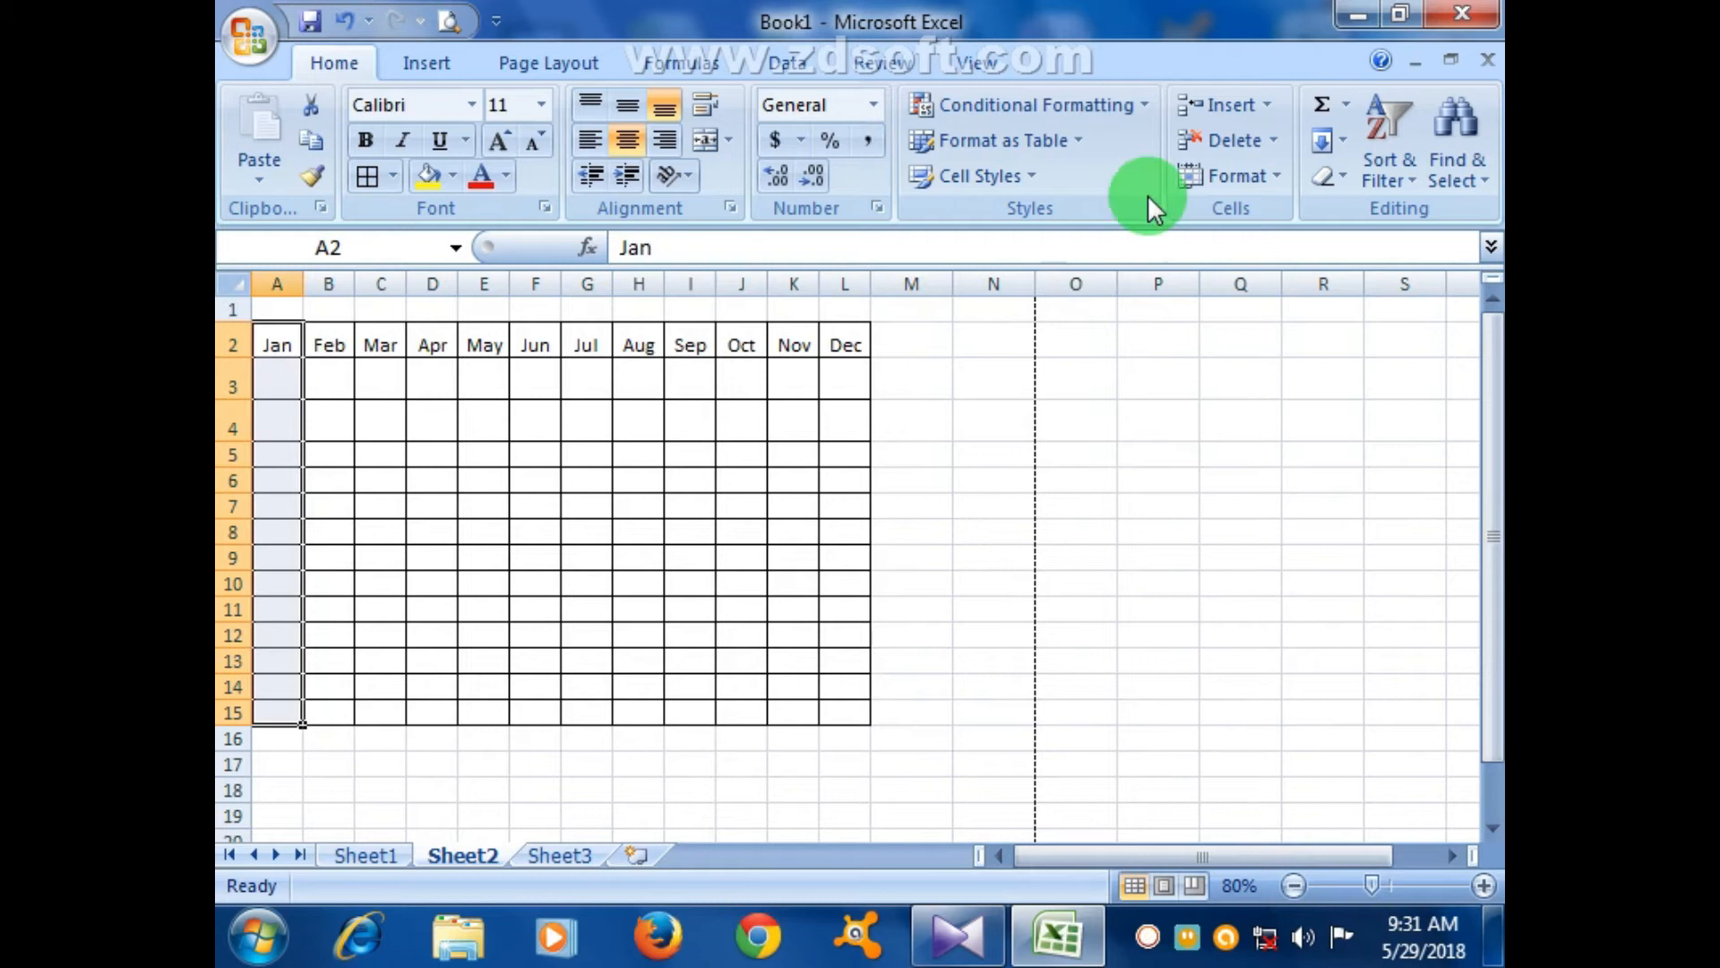
pyautogui.click(1274, 171)
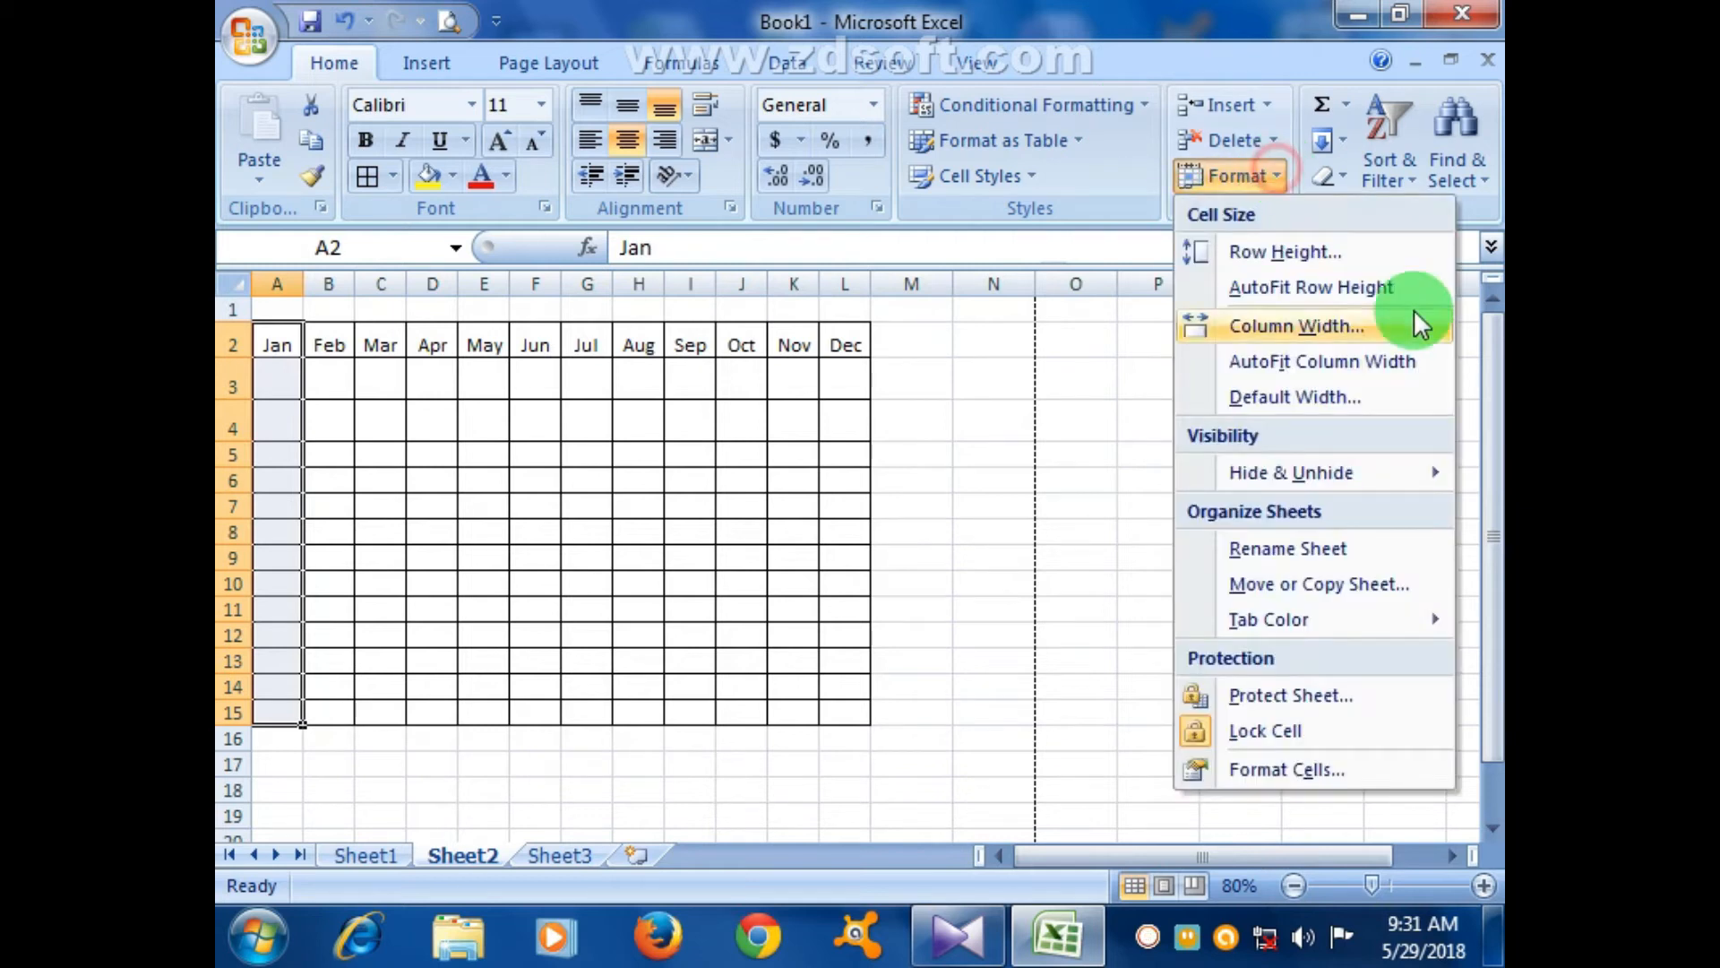
# - Set rows 2–15 to a row height of 25 and check the result in Print Preview
pyautogui.click(1306, 258)
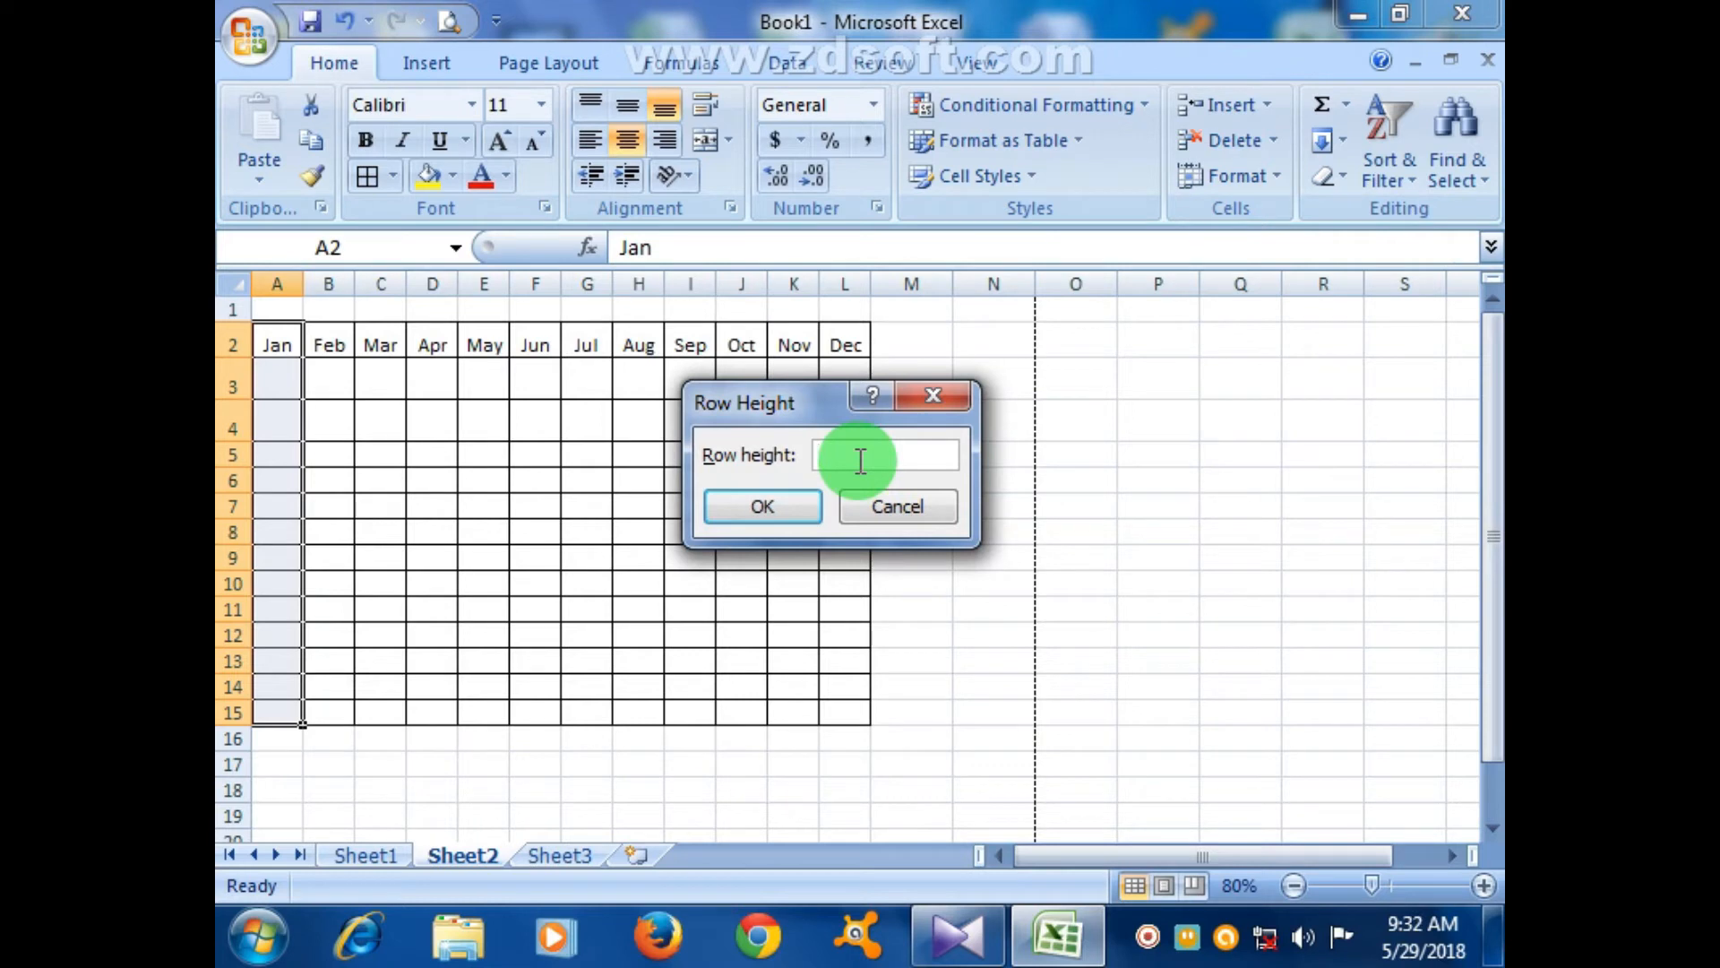
pyautogui.write('25')
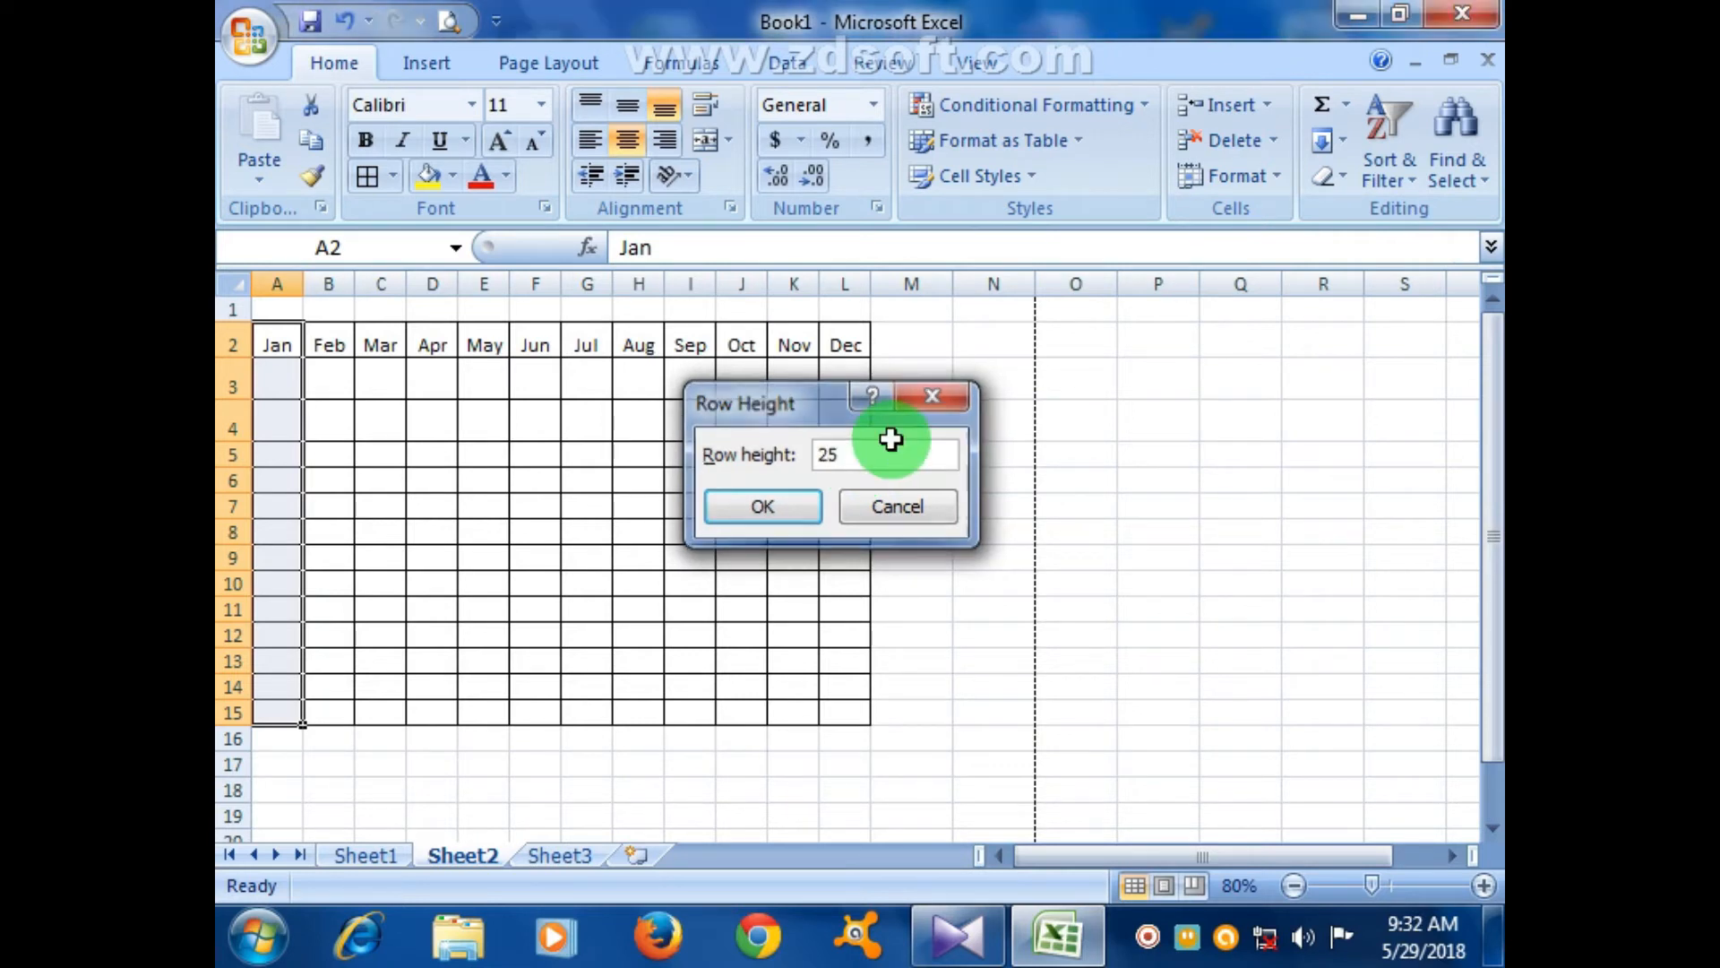
pyautogui.press('Return')
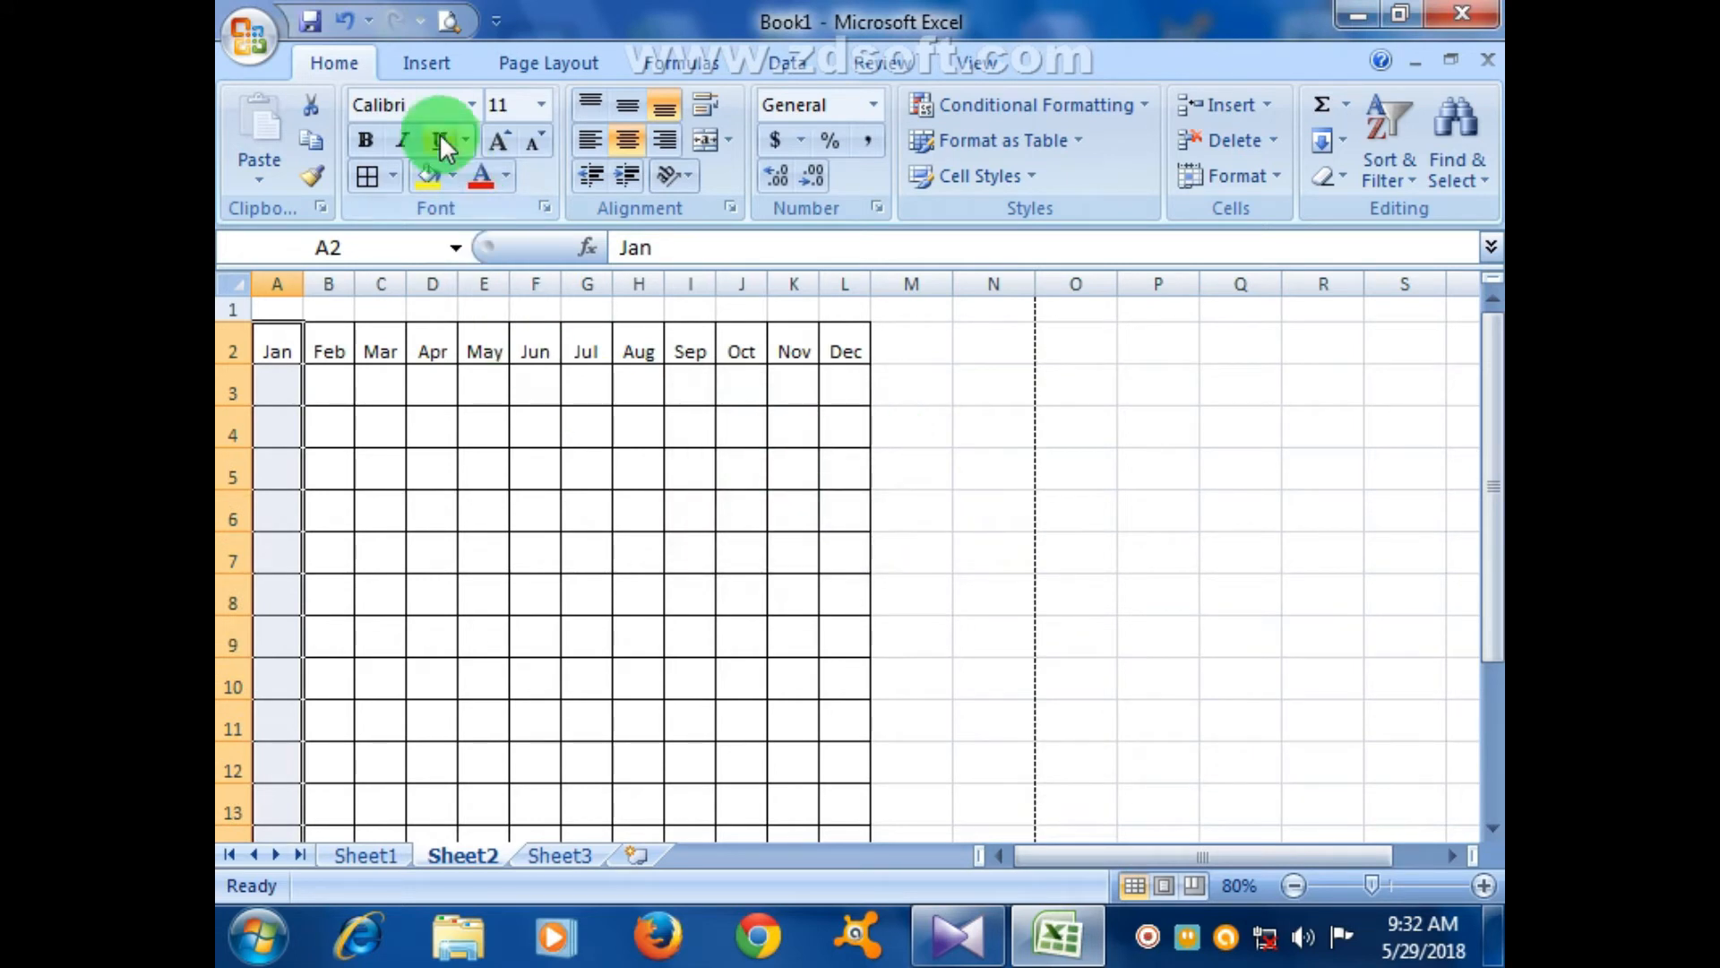
pyautogui.click(446, 23)
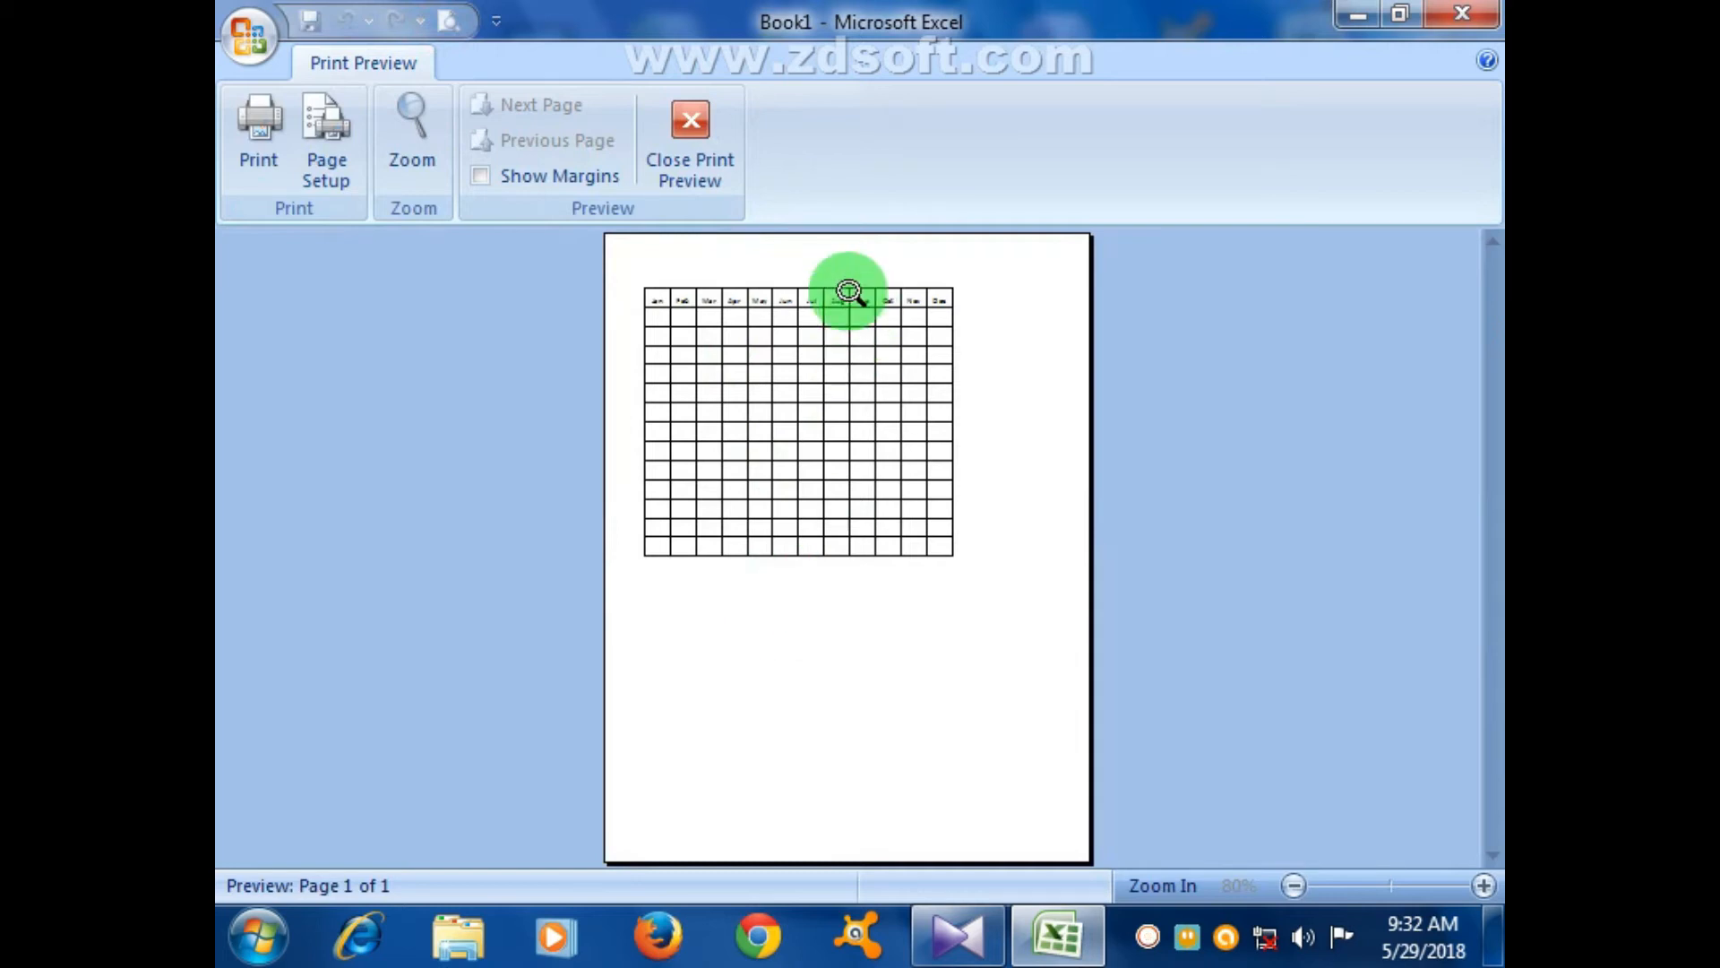
pyautogui.click(714, 167)
pyautogui.click(368, 394)
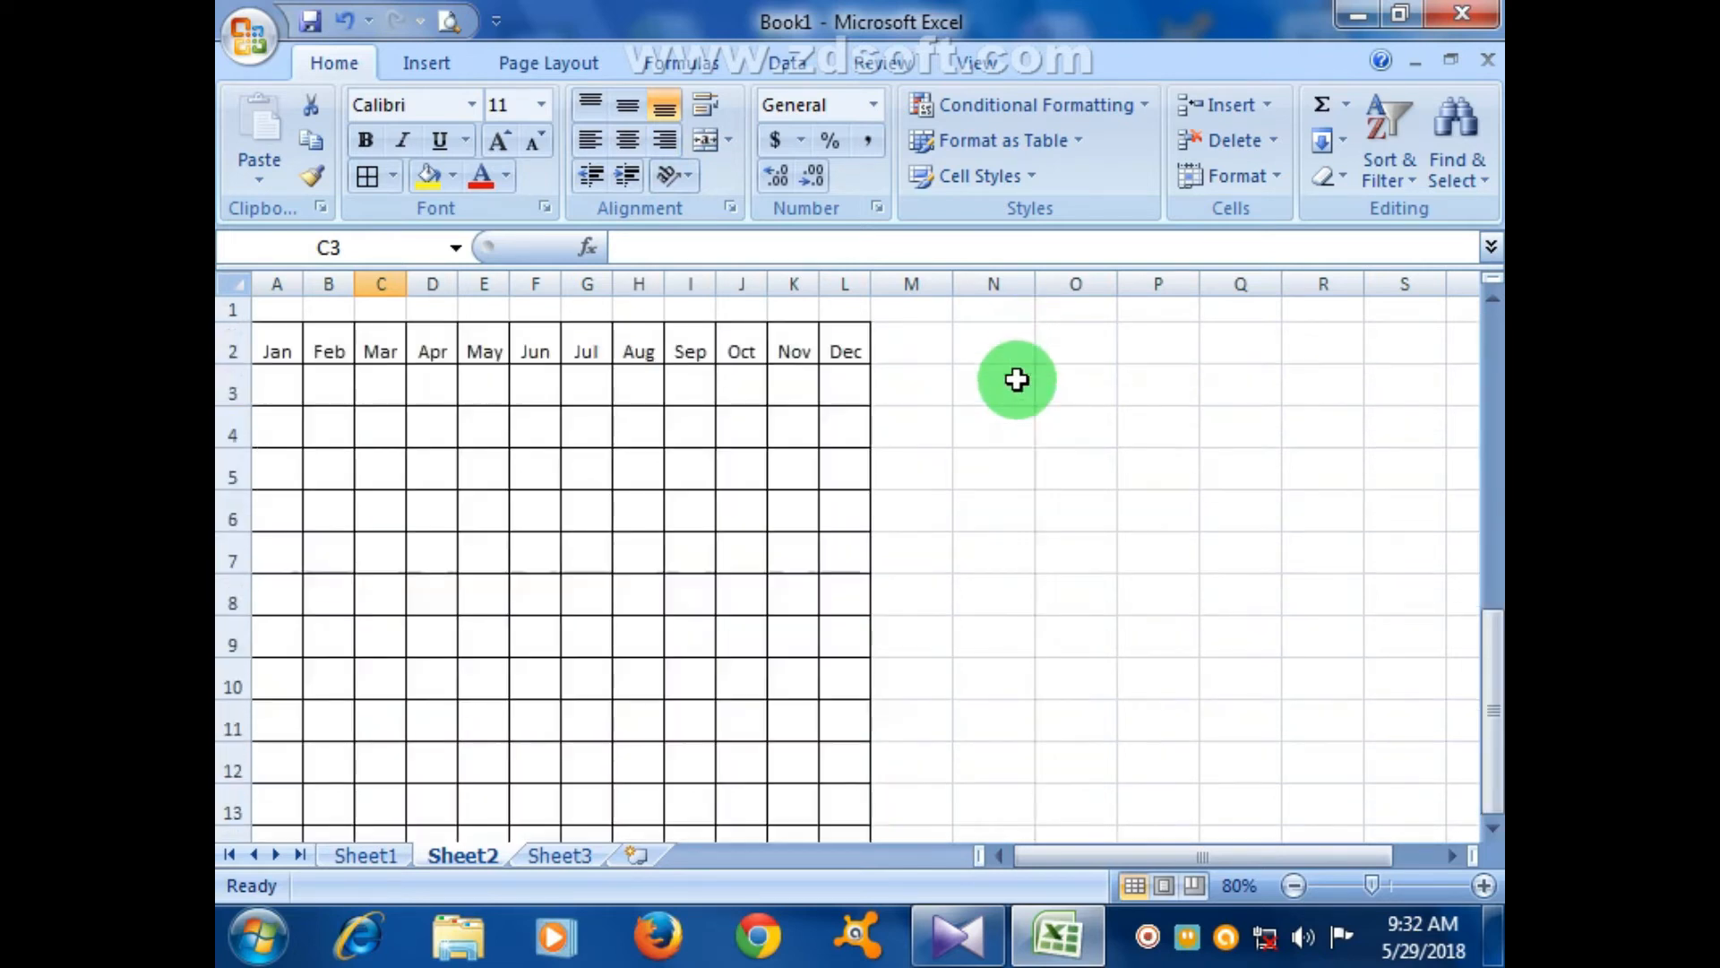
# - Zoom out to 50% and set columns A–L to a width of 7
pyautogui.click(1293, 878)
pyautogui.click(1292, 878)
pyautogui.click(1293, 878)
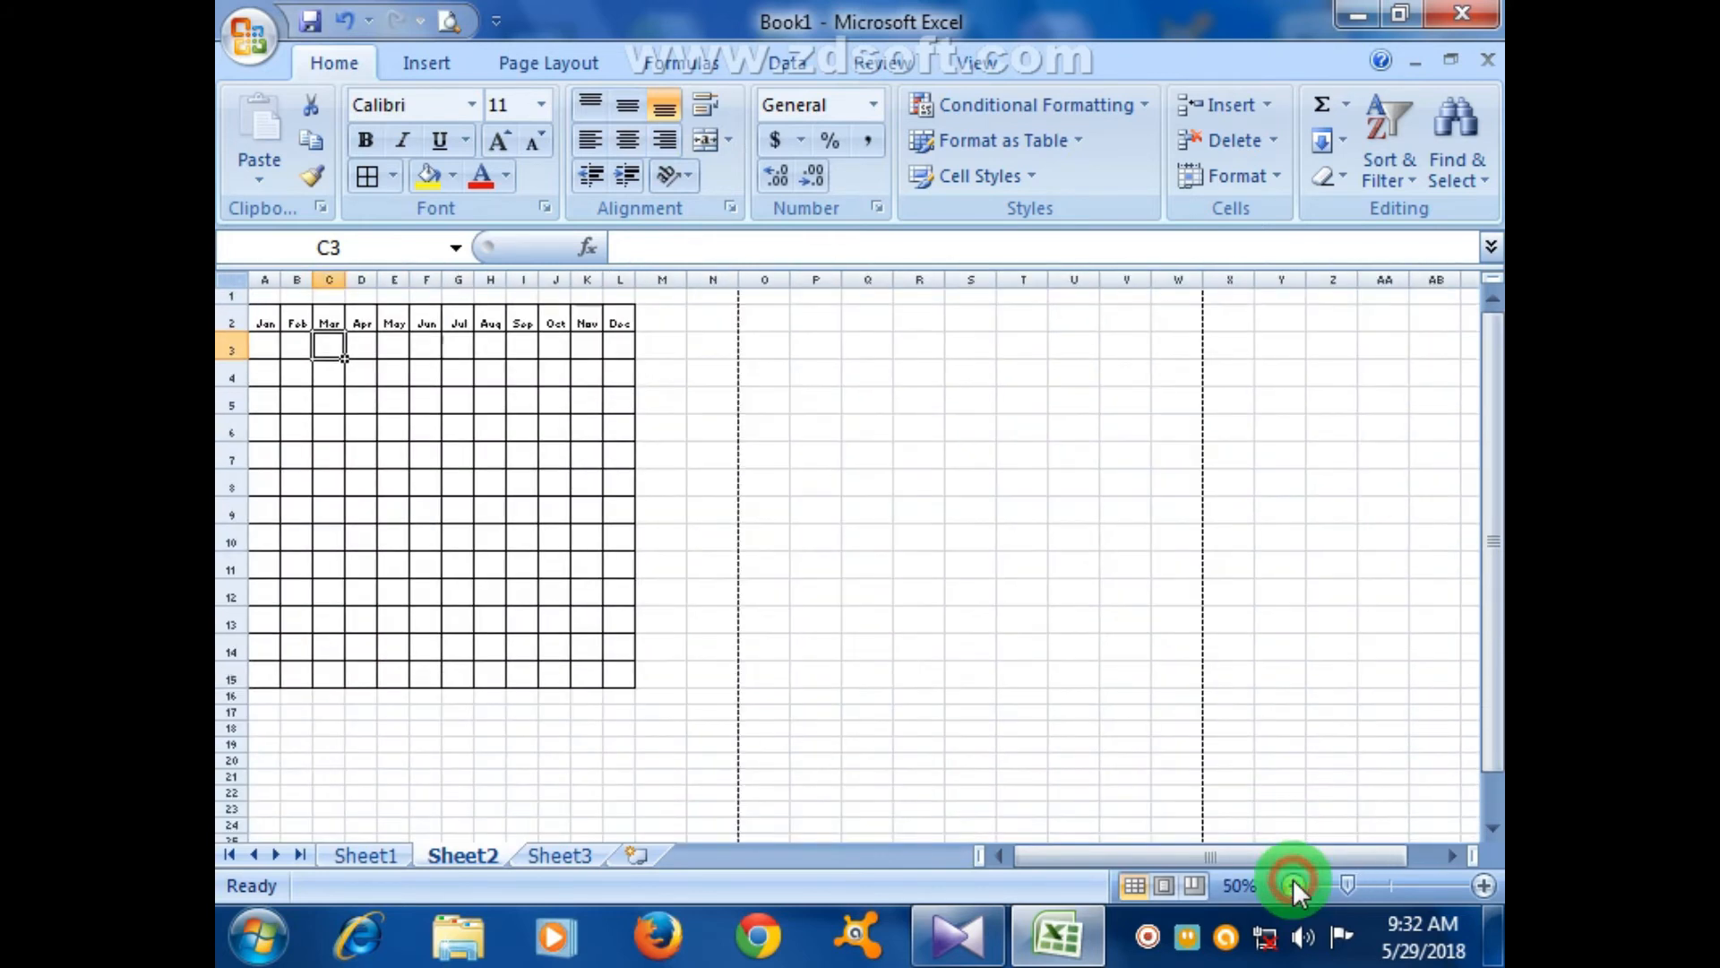
pyautogui.click(663, 428)
pyautogui.moveTo(269, 323); pyautogui.dragTo(625, 322)
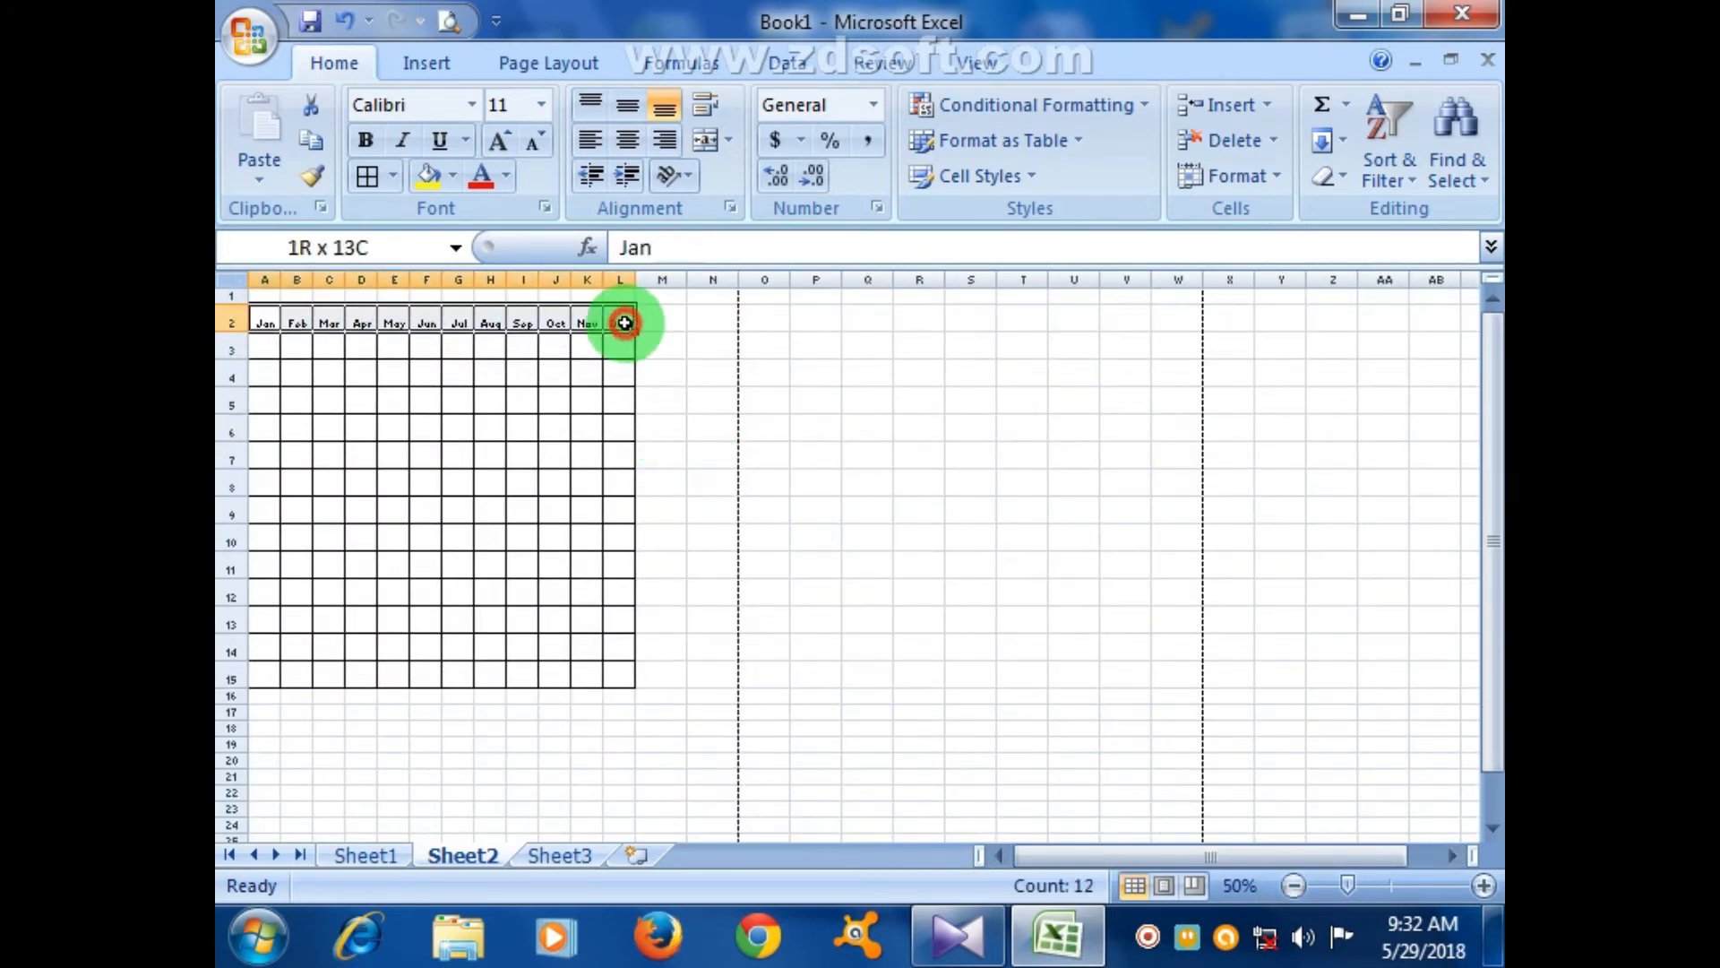
pyautogui.click(1259, 173)
pyautogui.click(1263, 327)
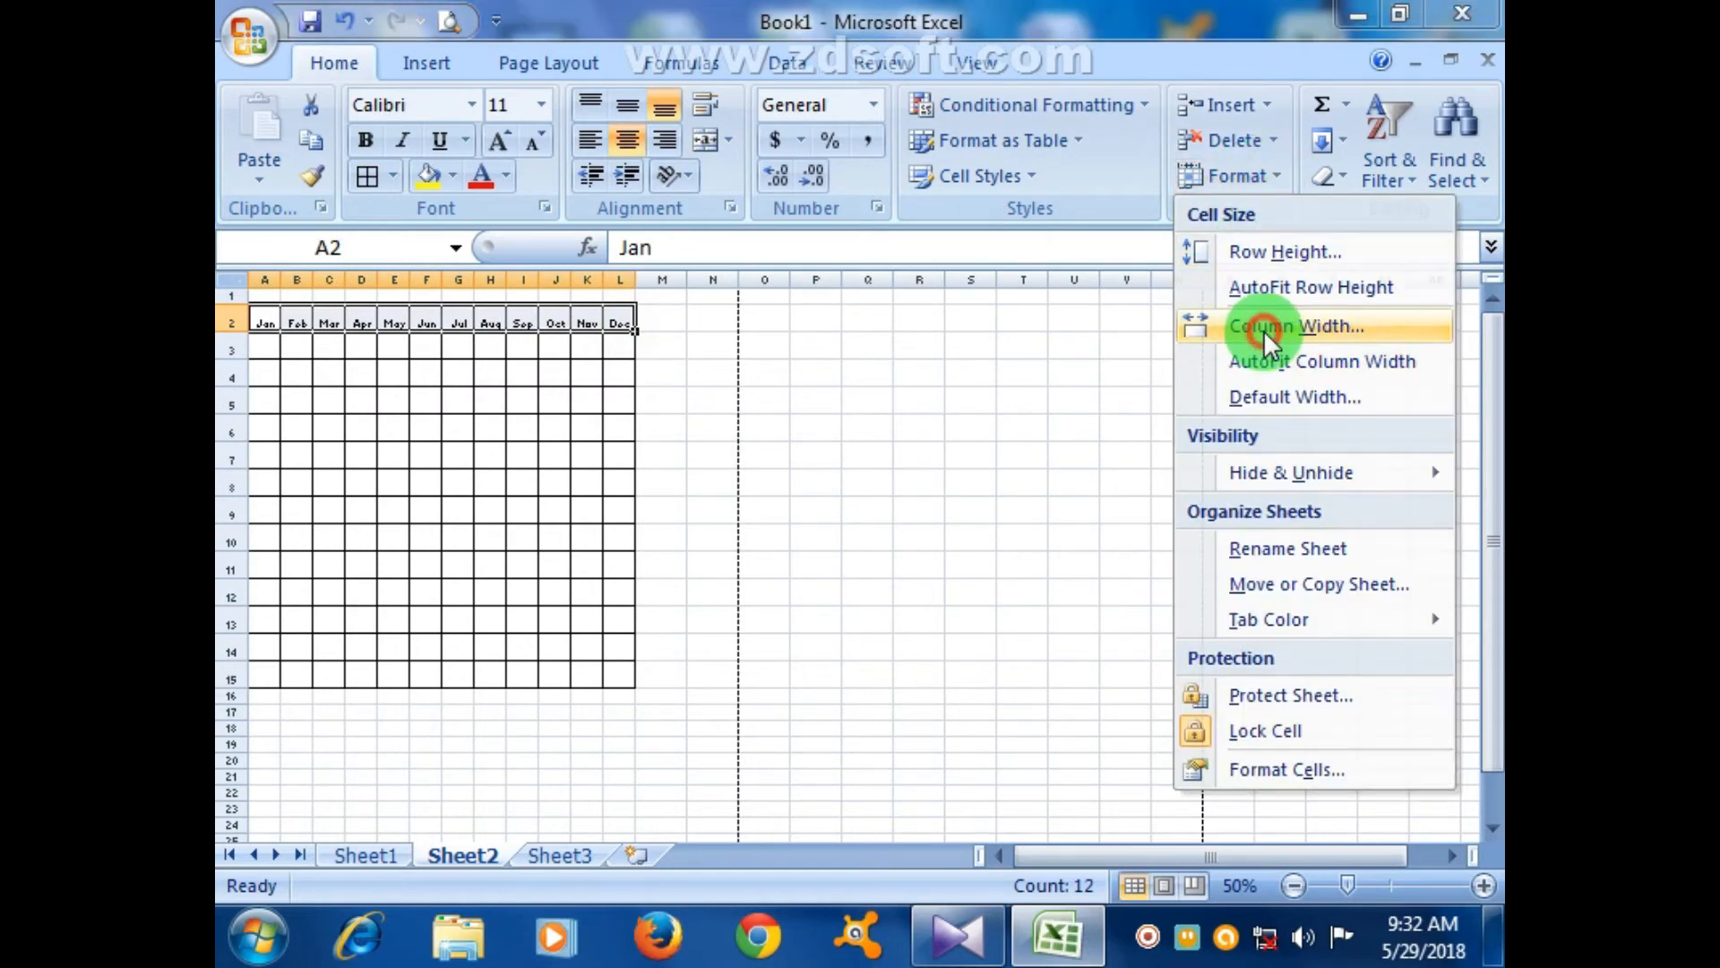
pyautogui.moveTo(867, 462); pyautogui.dragTo(803, 457)
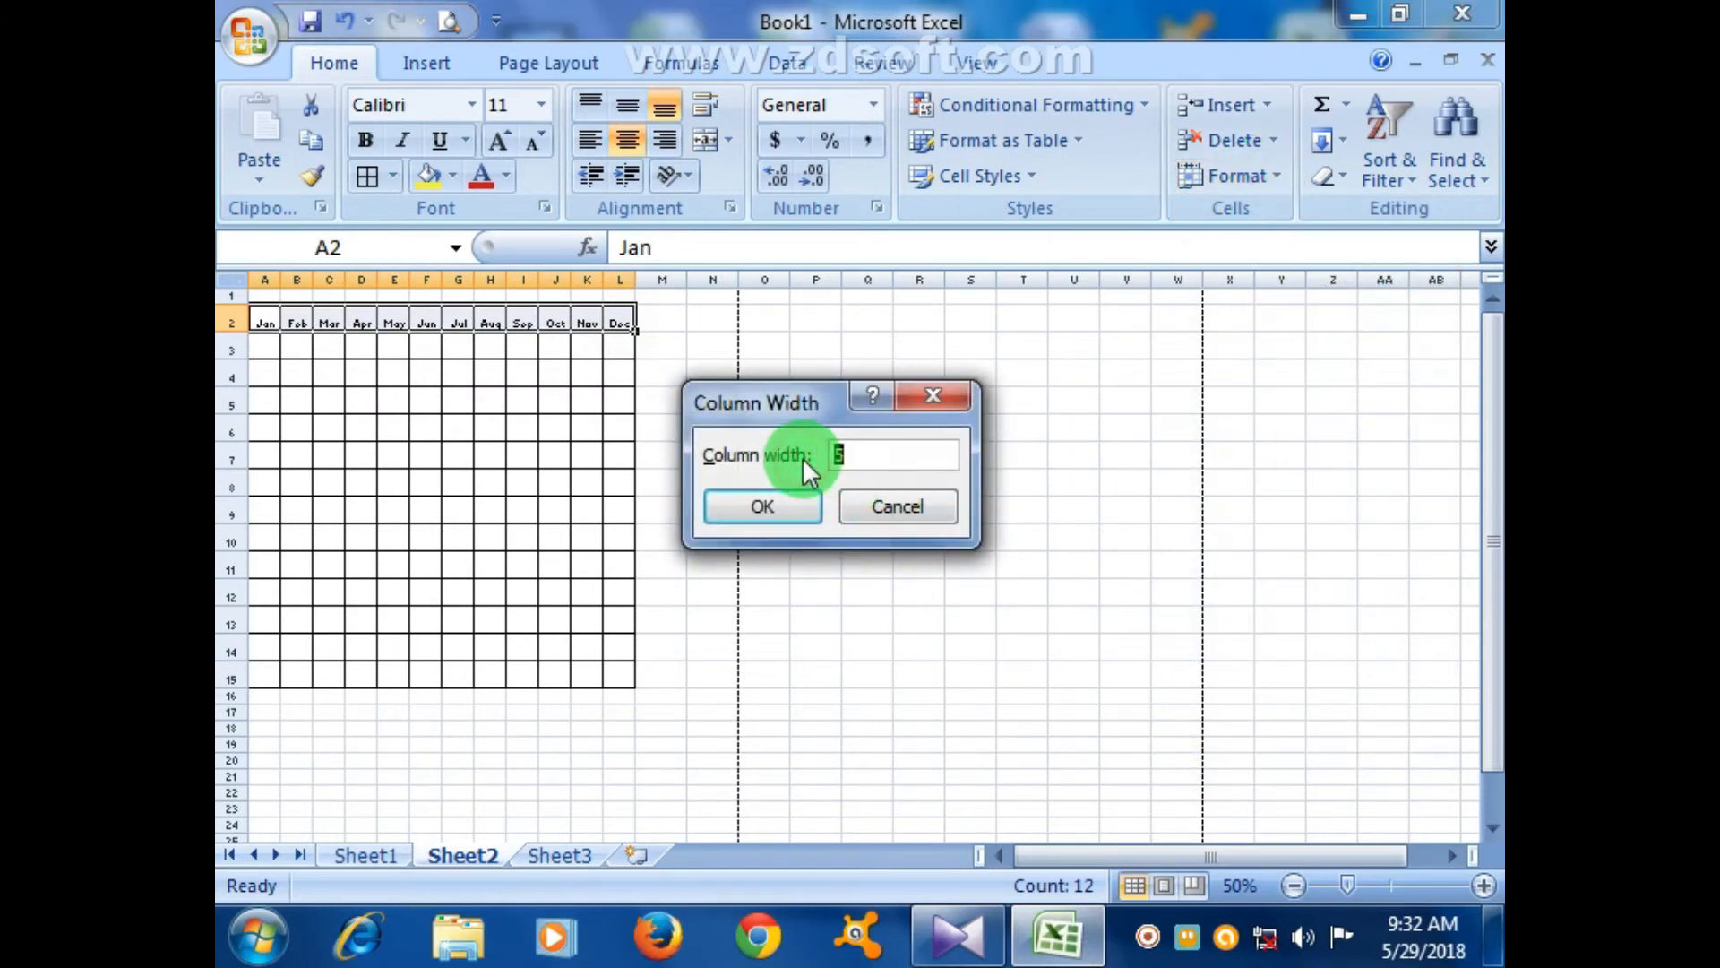
pyautogui.press('Return')
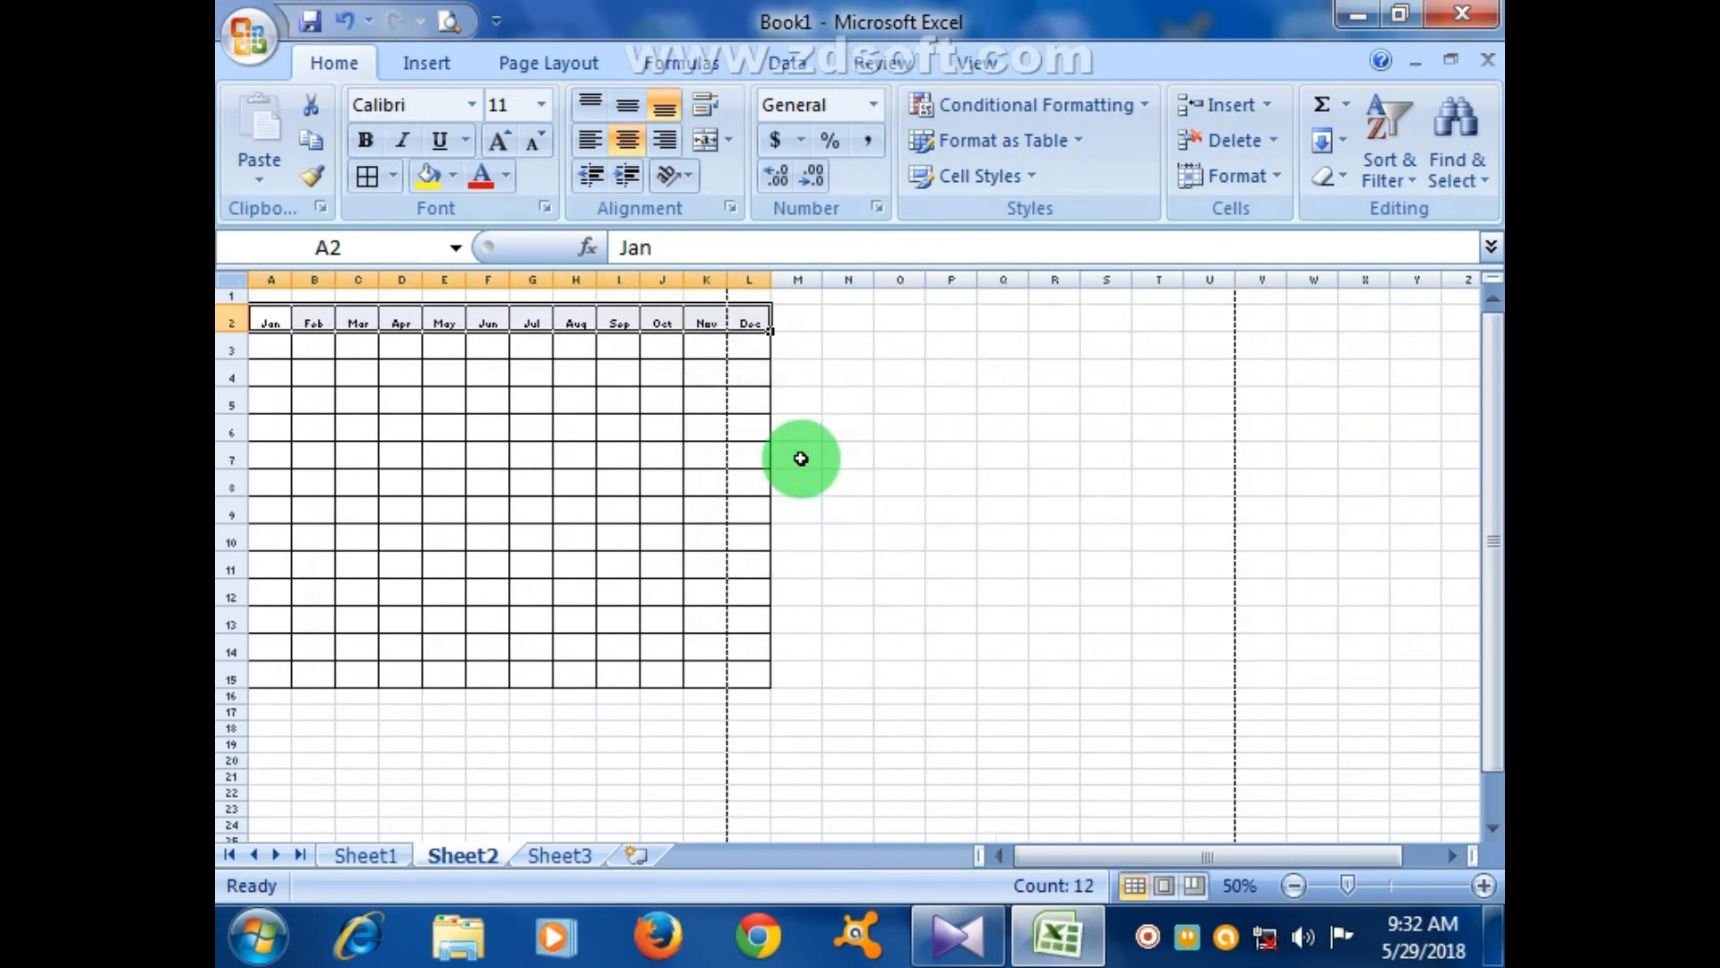
# - Reduce columns A–L to width 6, then settle on a width of 6.4
pyautogui.click(1259, 176)
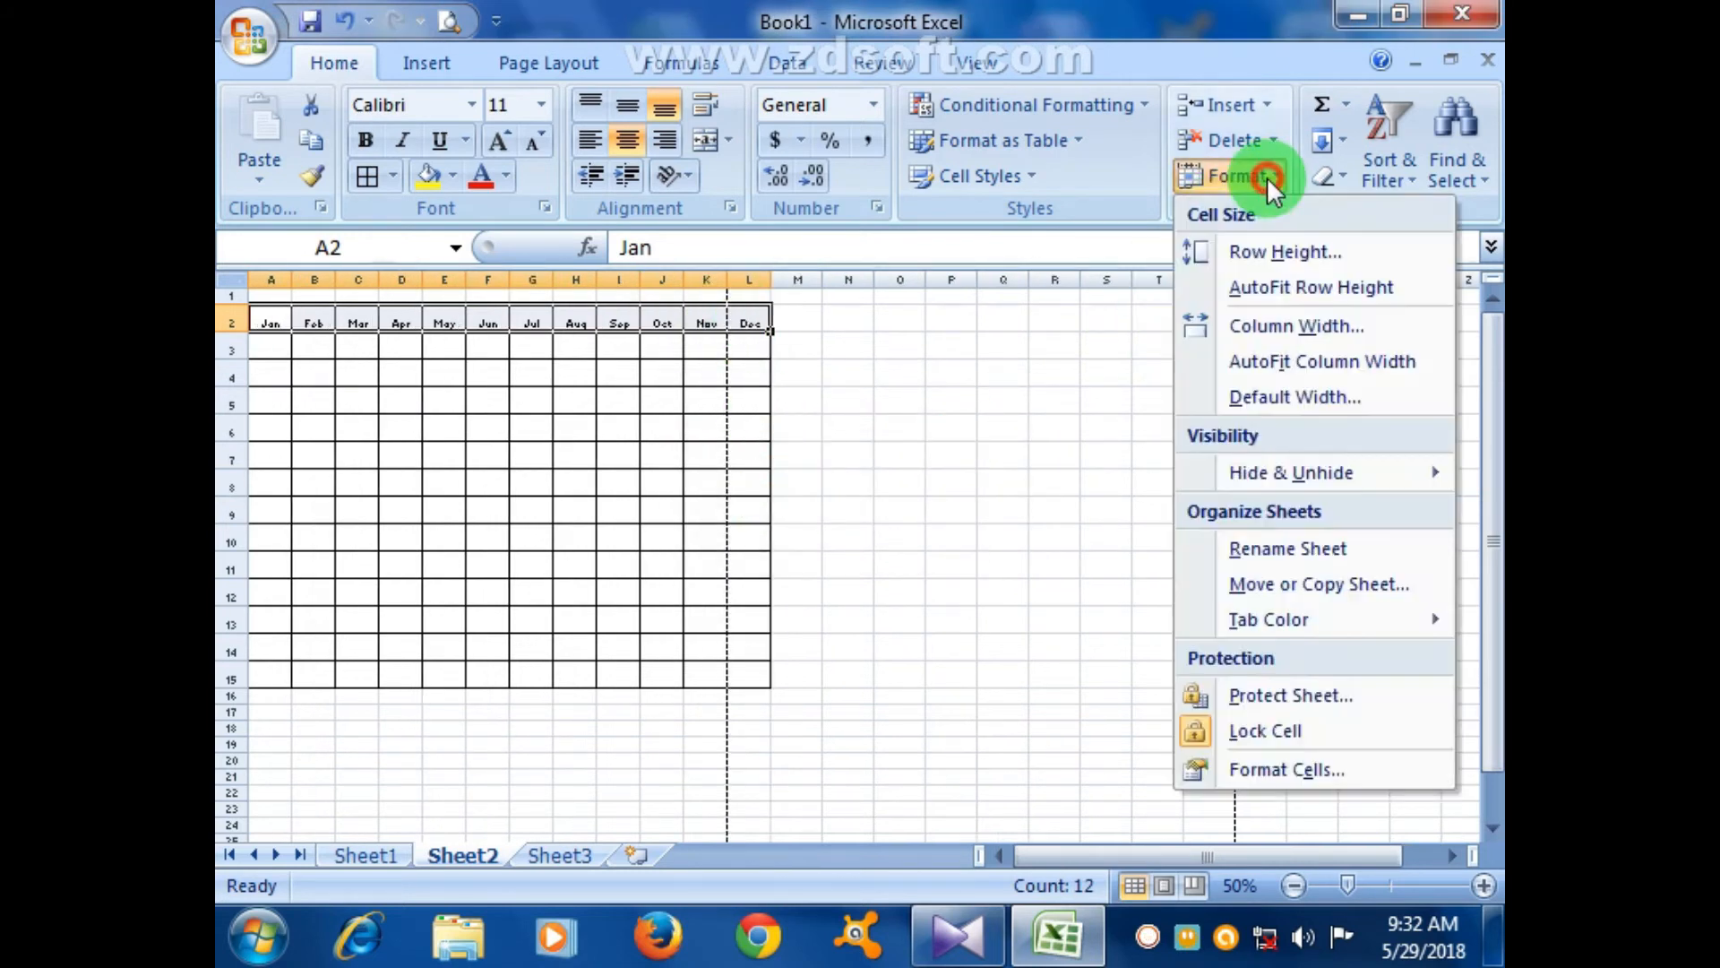
pyautogui.click(1234, 327)
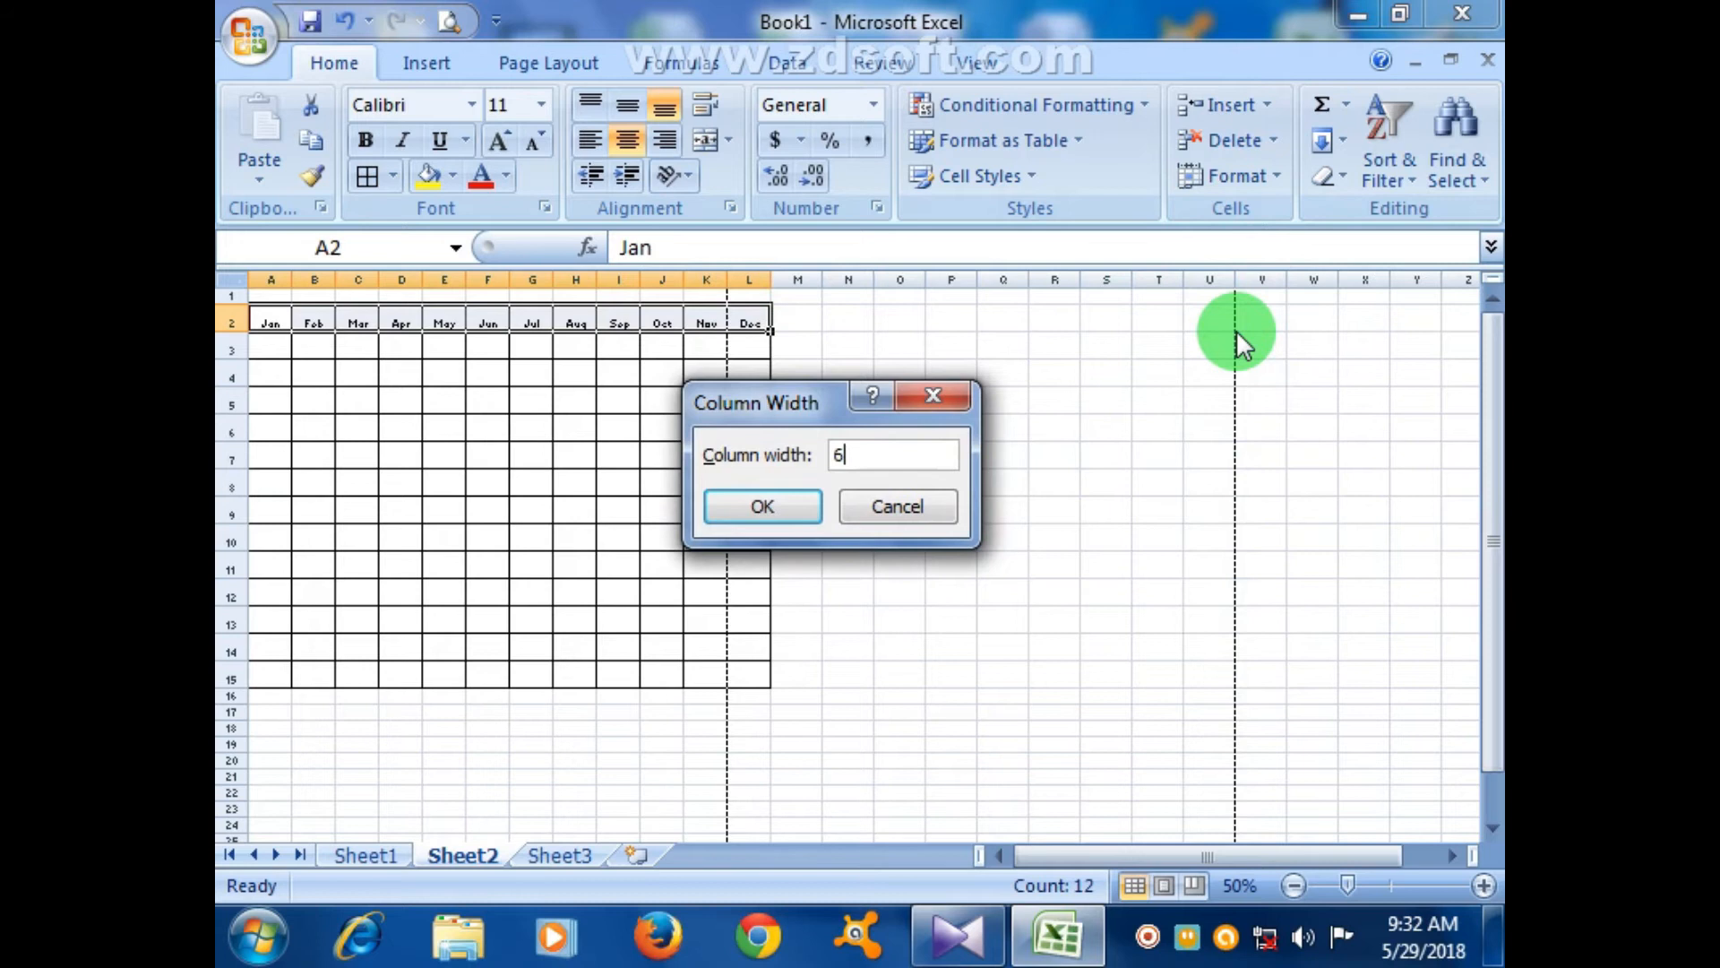
pyautogui.write('6')
pyautogui.press('Return')
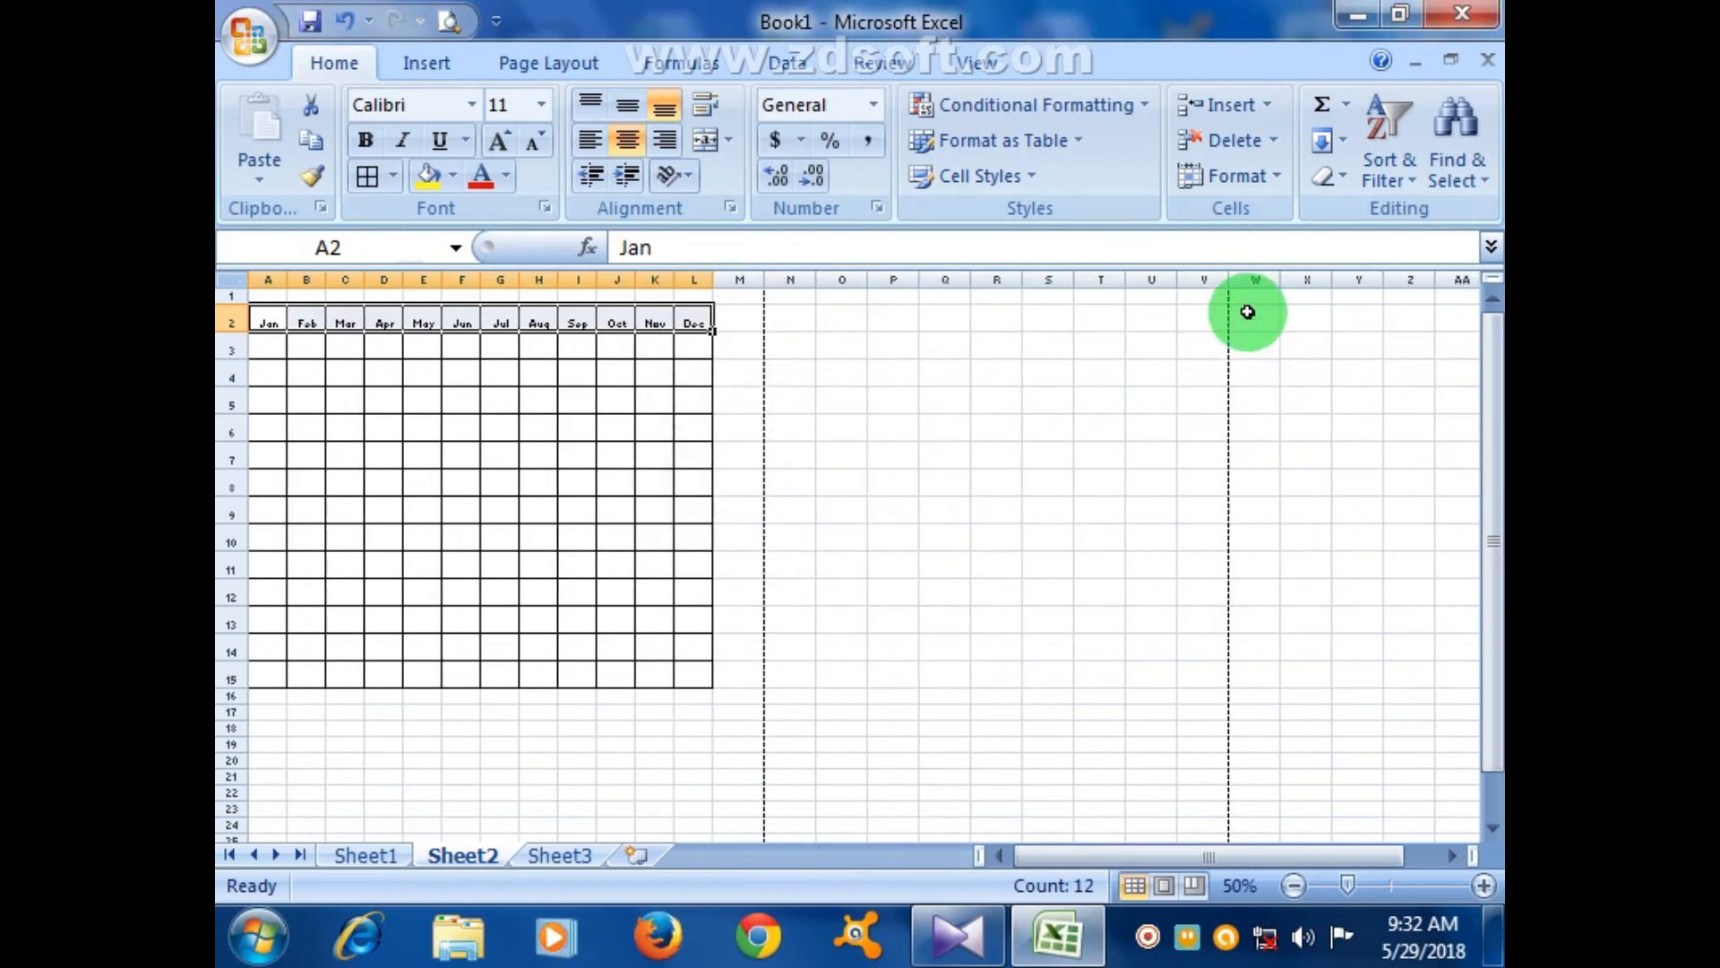
pyautogui.click(1265, 177)
pyautogui.click(1336, 328)
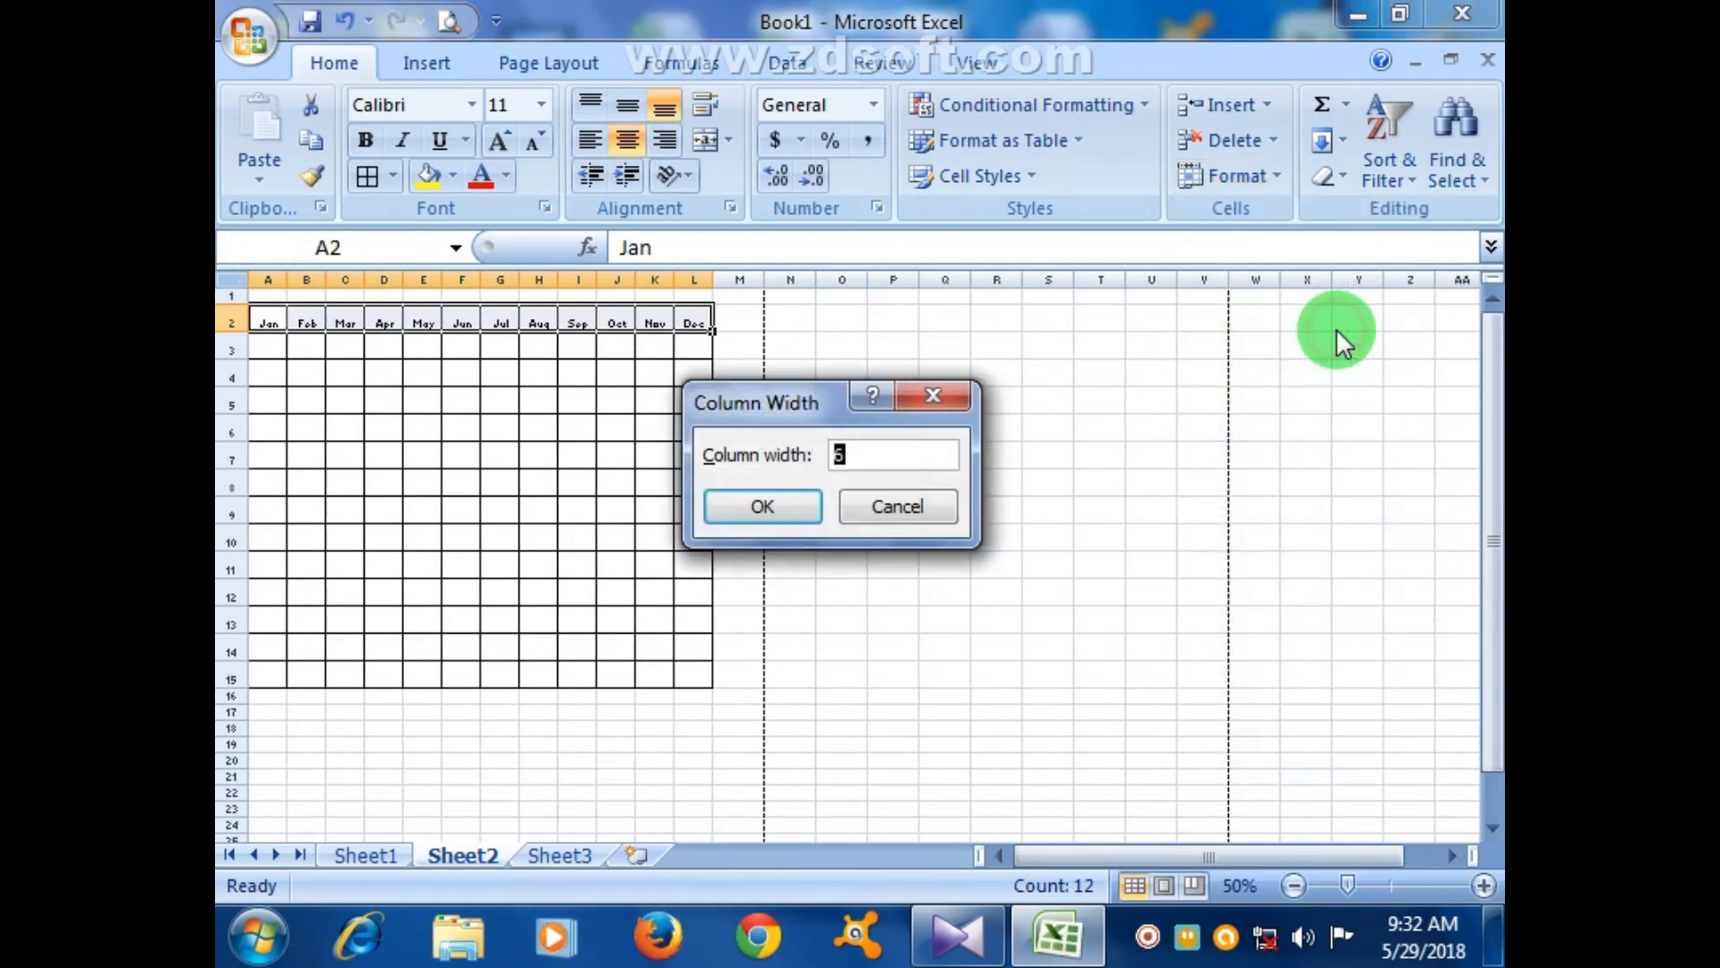
pyautogui.write('6.4')
pyautogui.press('Return')
pyautogui.click(1000, 455)
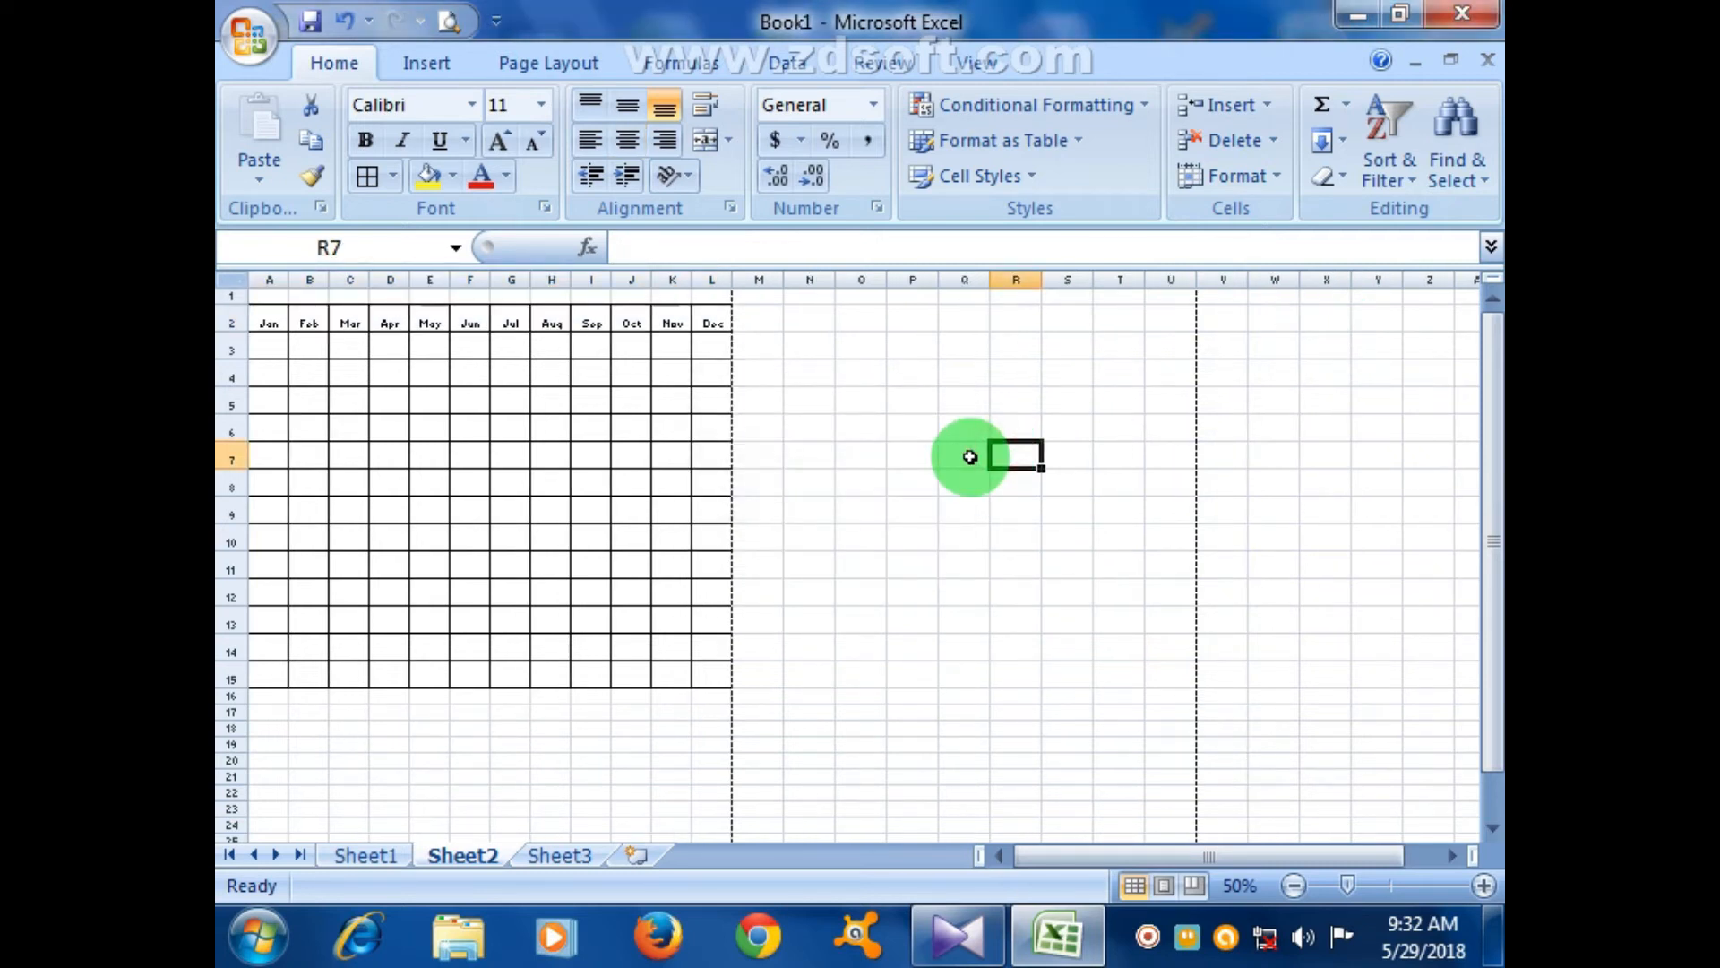
# - Give rows 2–15 of the month grid a larger row height
pyautogui.moveTo(273, 324); pyautogui.dragTo(309, 681)
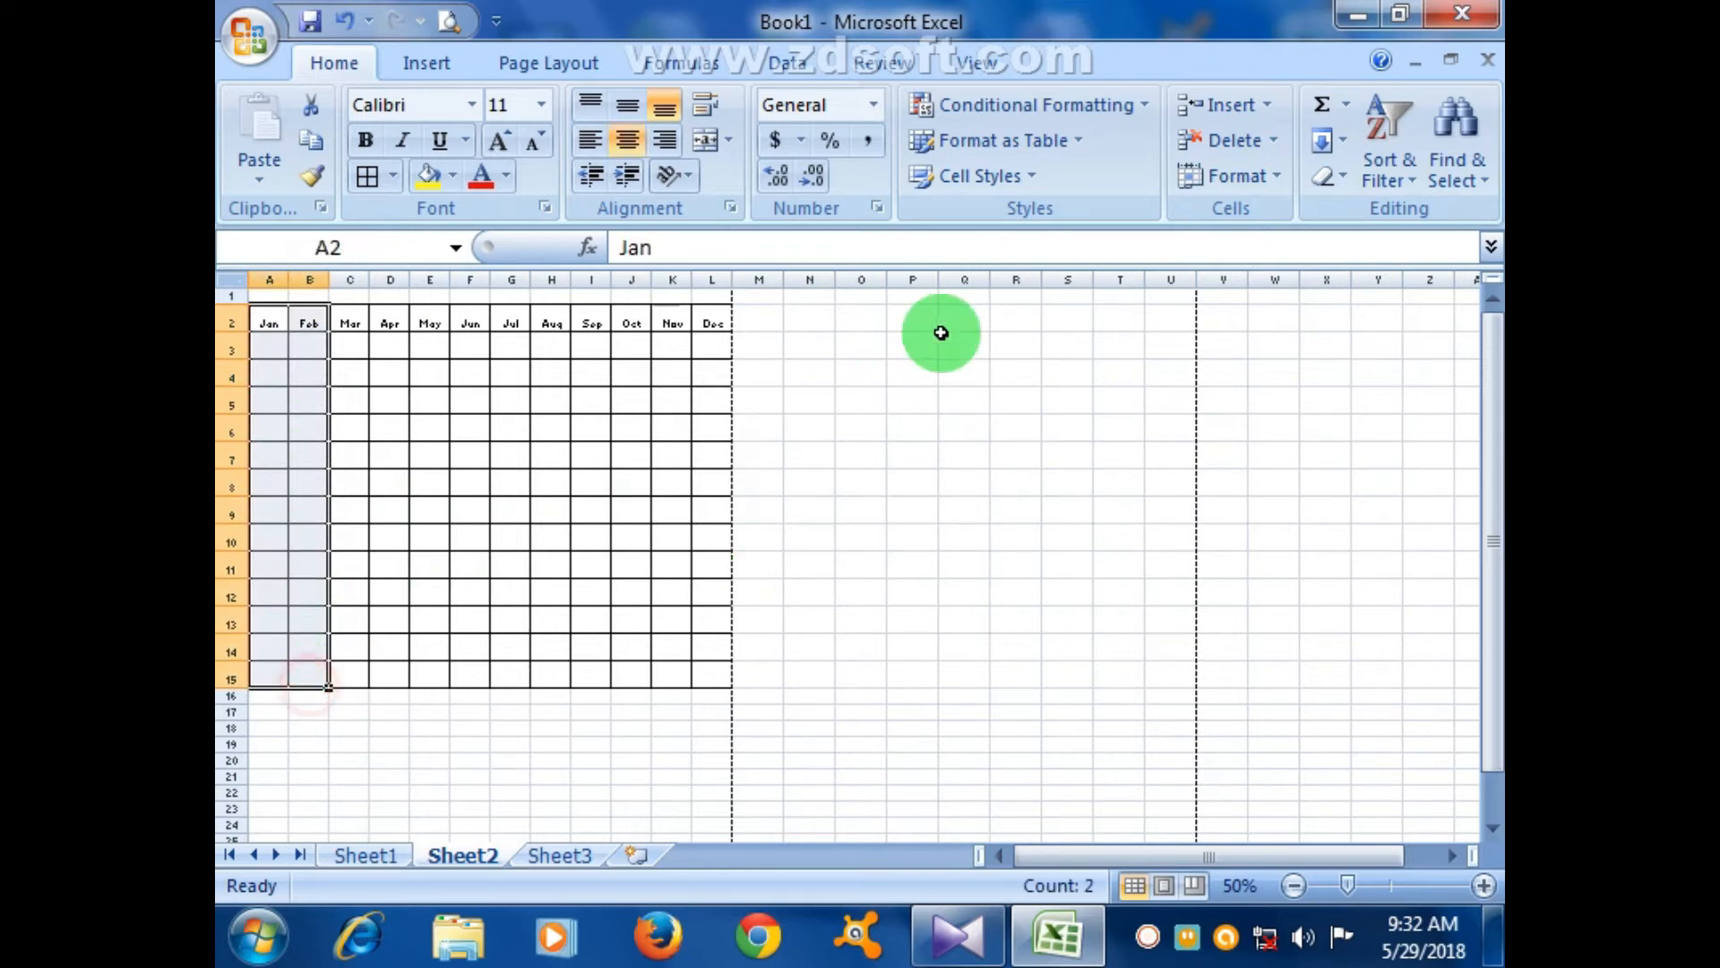
pyautogui.click(1279, 180)
pyautogui.click(1286, 254)
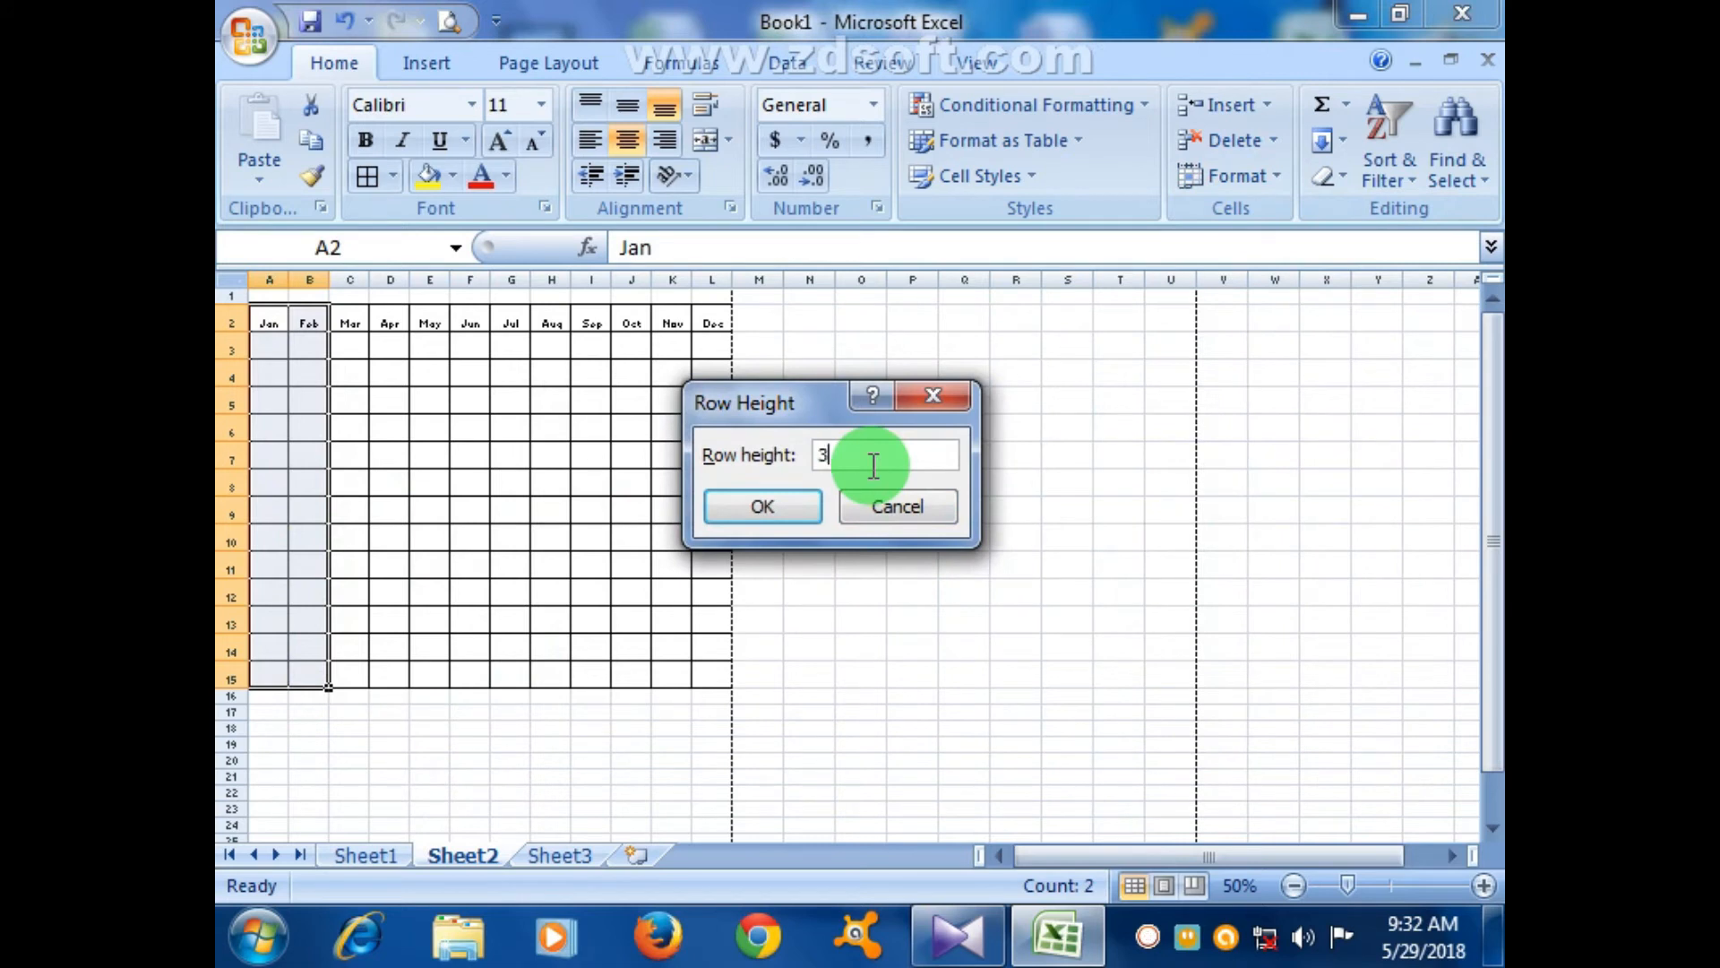
pyautogui.press('Return')
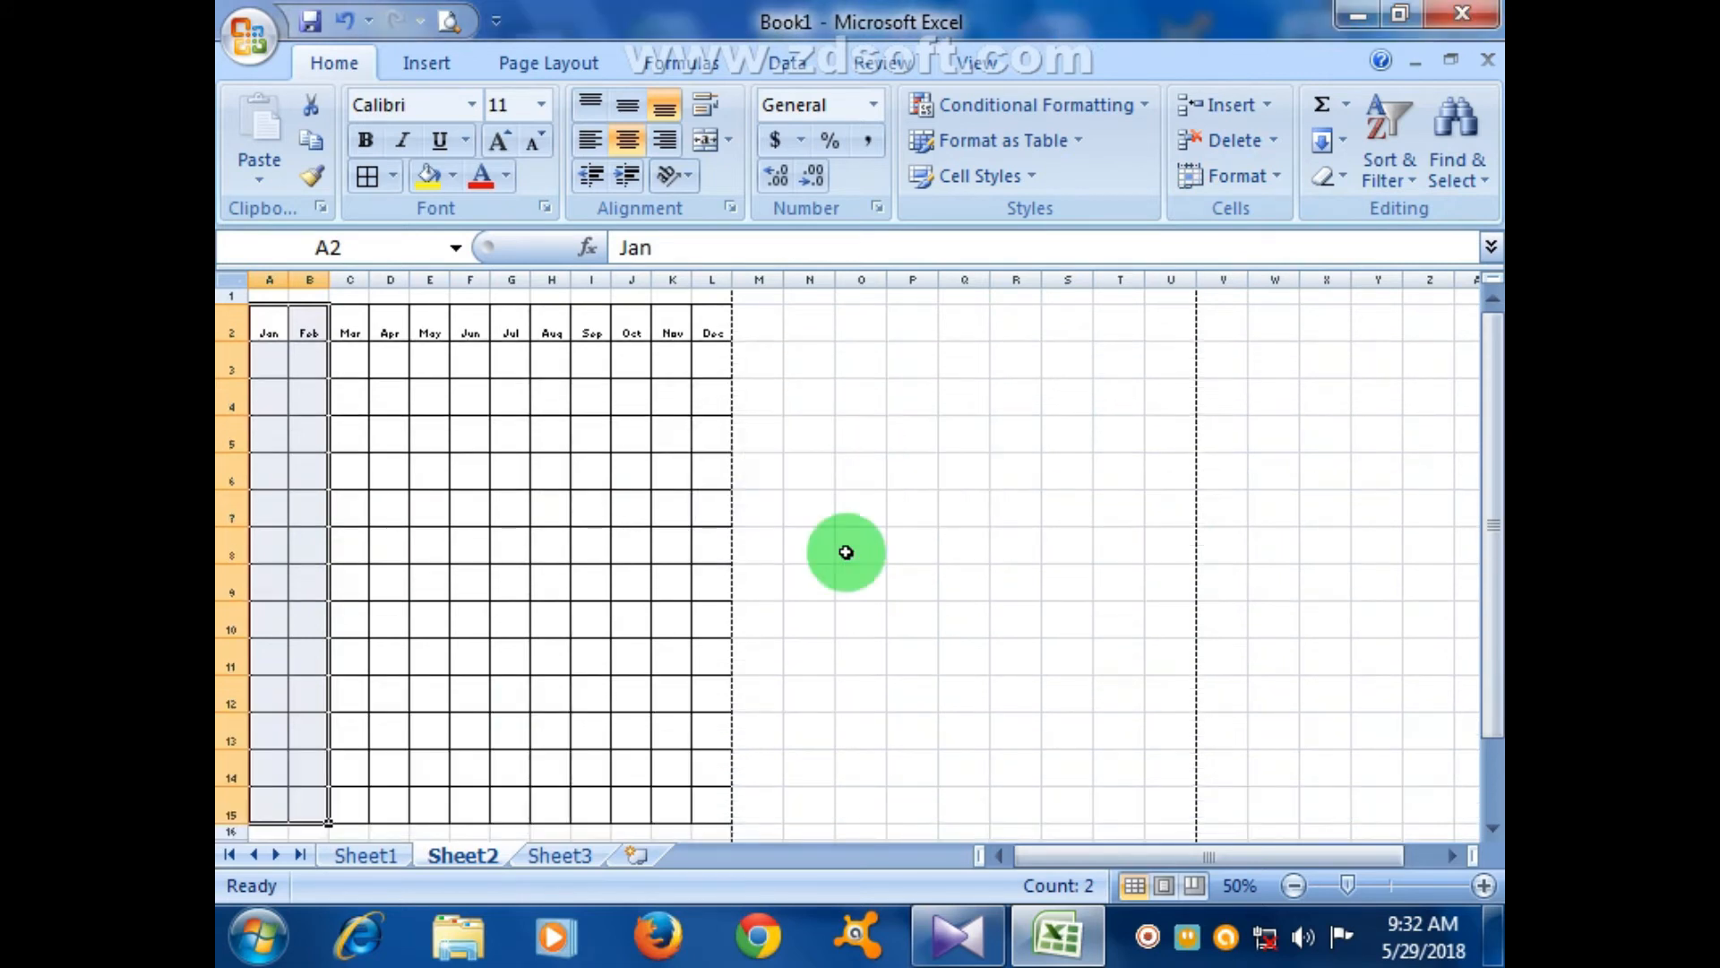
pyautogui.click(842, 614)
pyautogui.scroll(-10, 816, 639)
pyautogui.scroll(10, 699, 501)
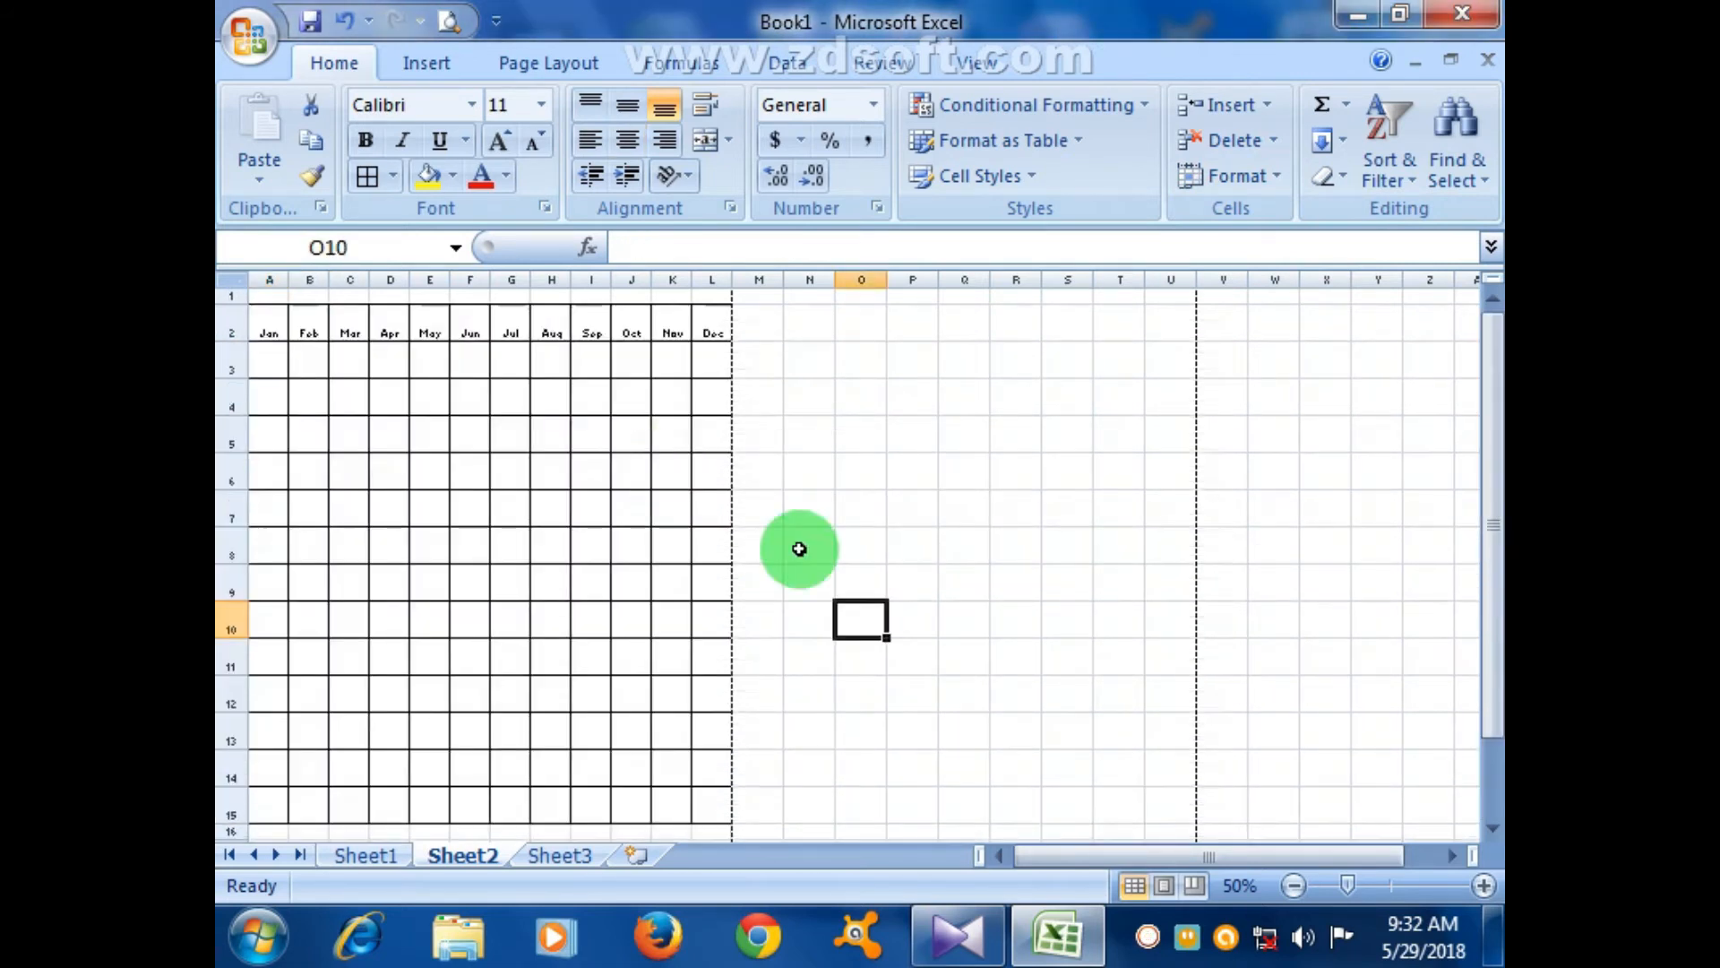
pyautogui.click(1492, 828)
pyautogui.click(1493, 827)
pyautogui.click(1492, 828)
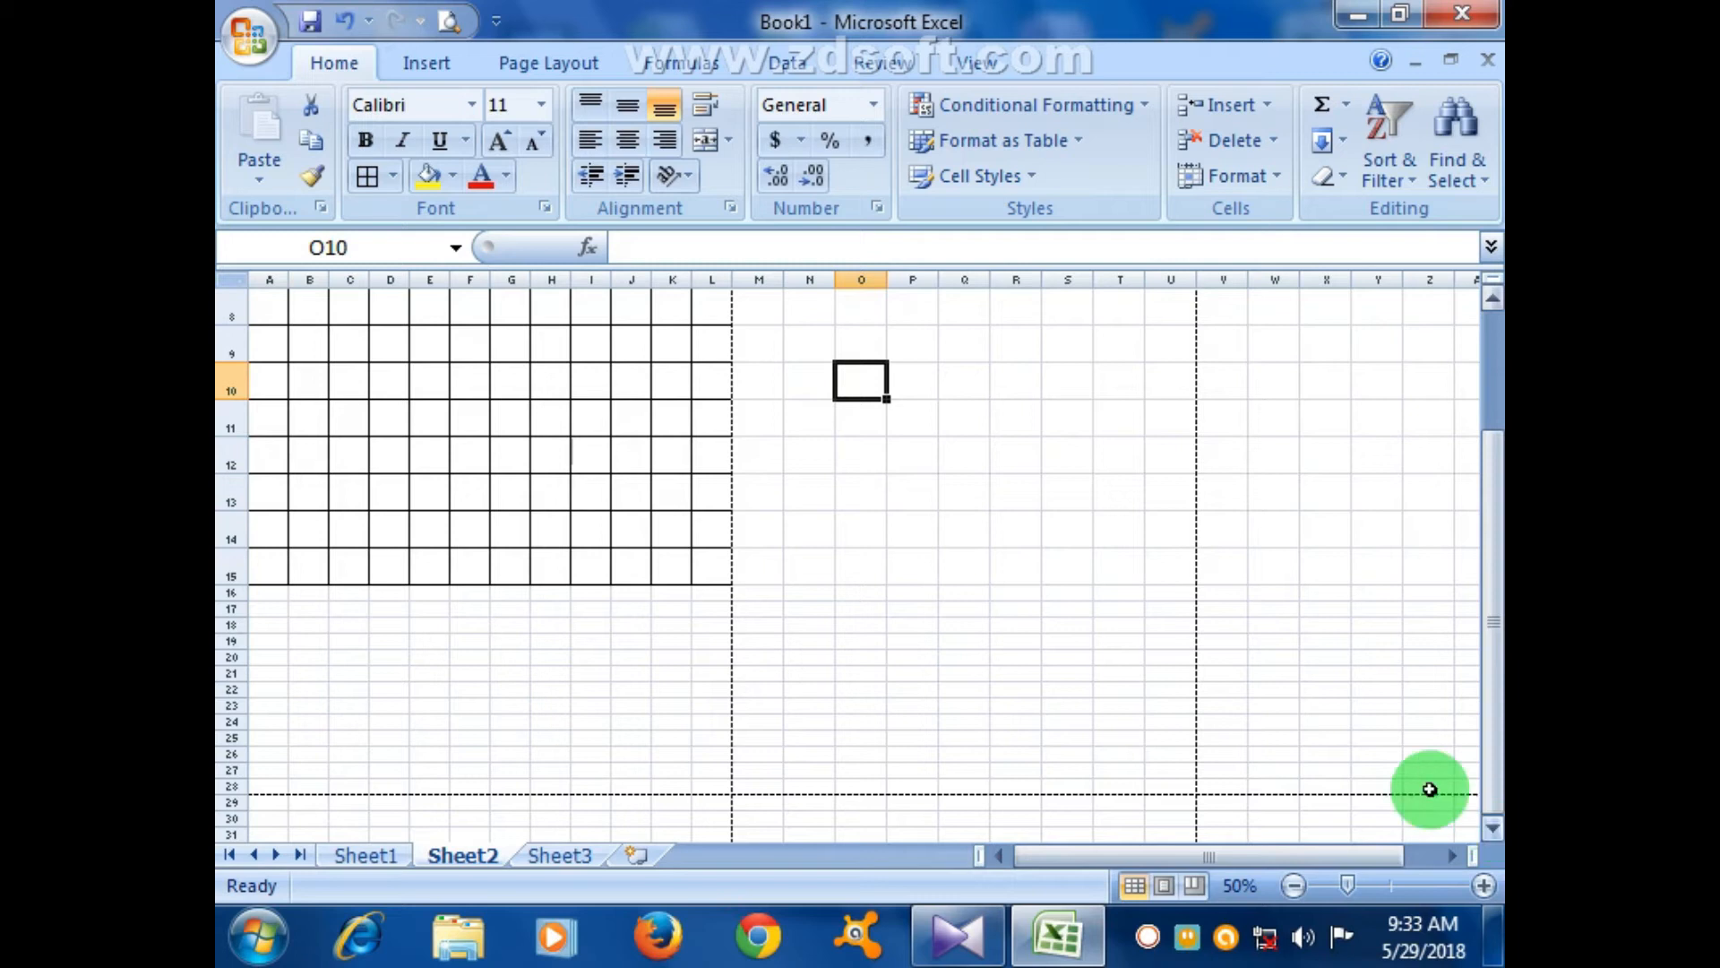
# - Preview the month grid's printed page, zooming in once before closing
pyautogui.click(437, 15)
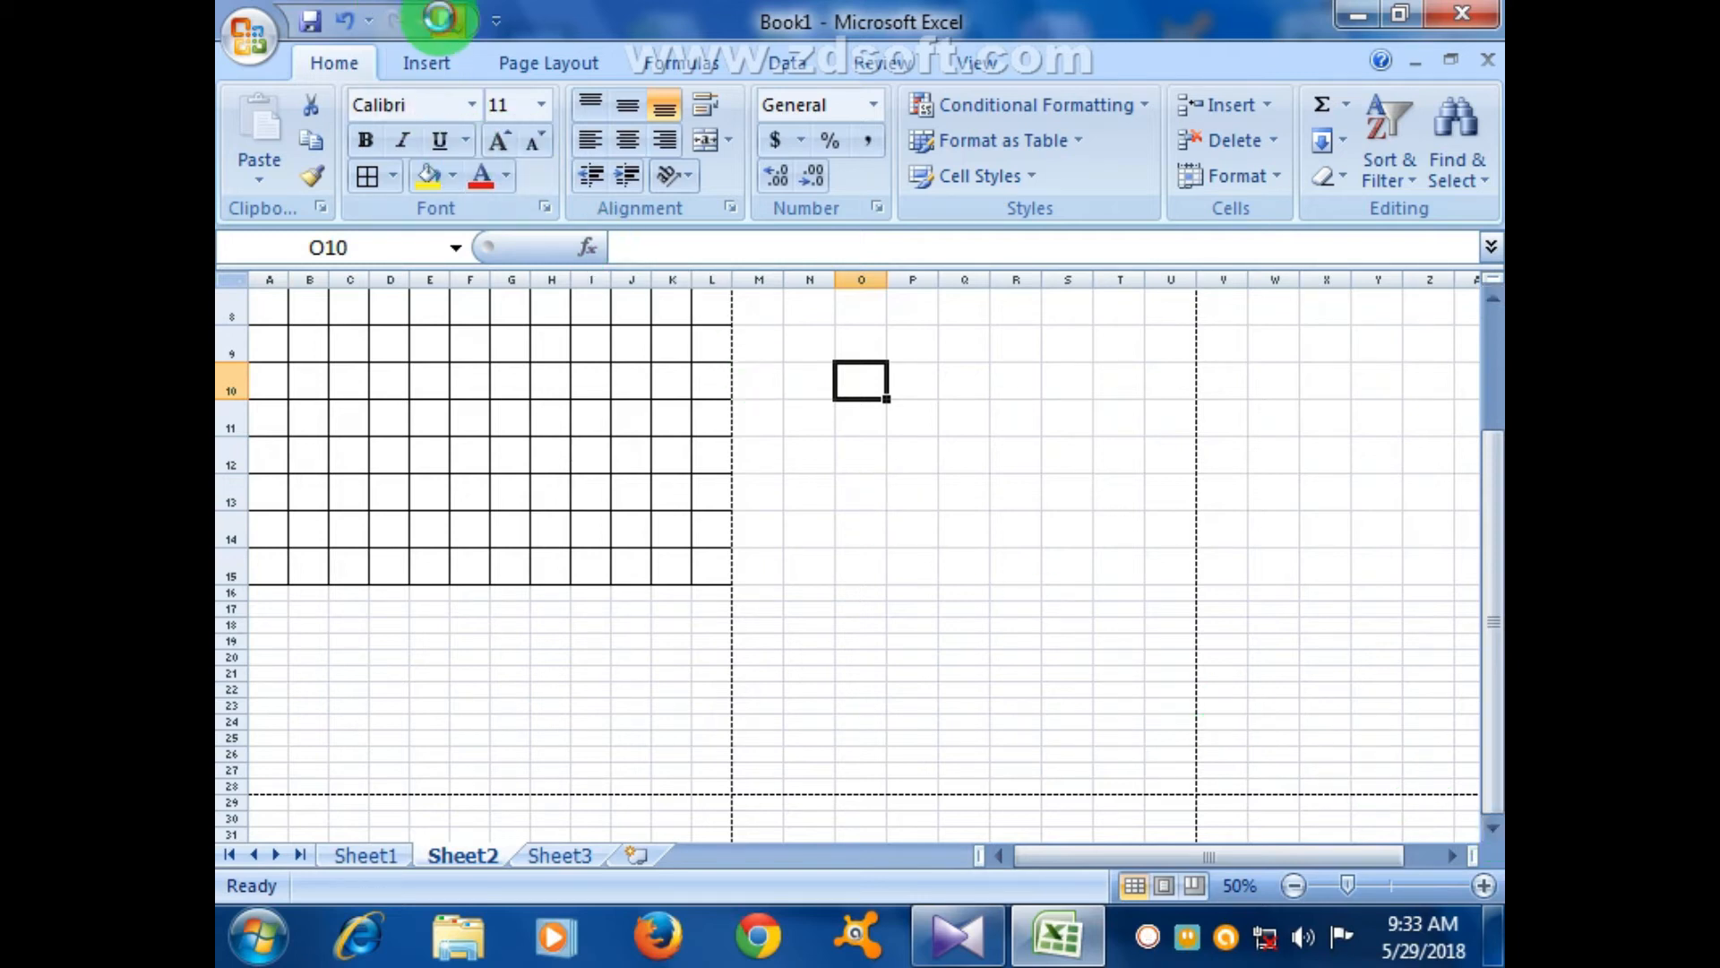
pyautogui.click(866, 438)
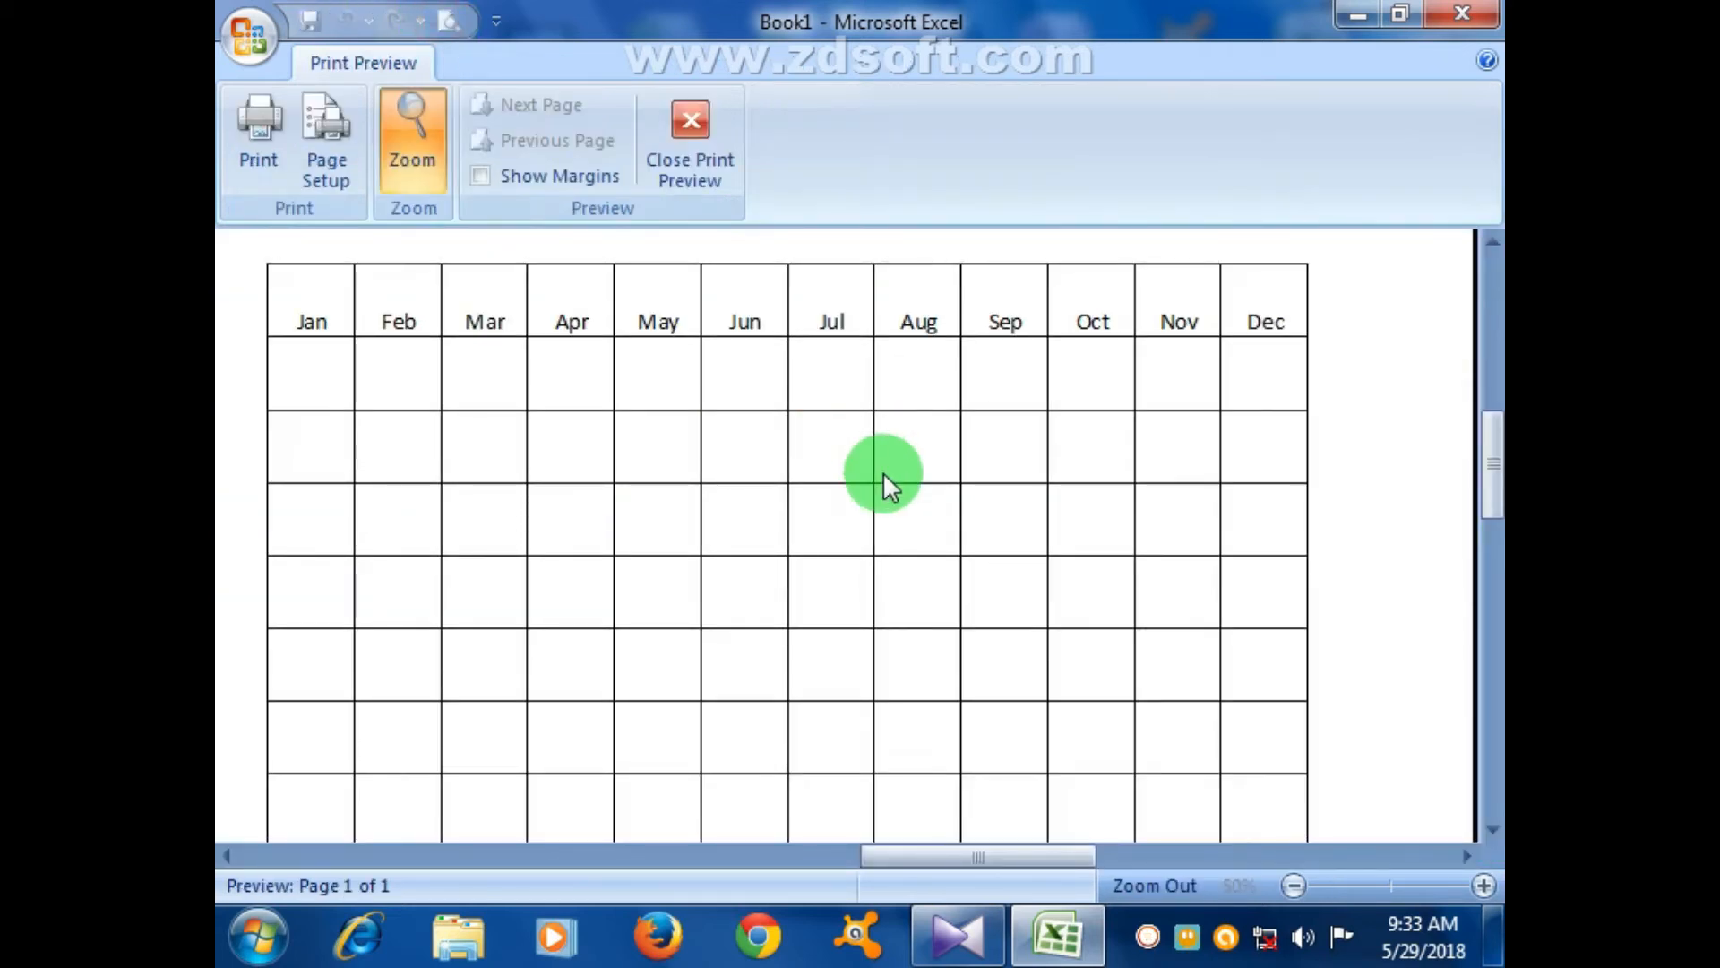
pyautogui.click(691, 179)
# - Middle-align the Jan–Dec headers in A2:L2
pyautogui.scroll(1, 466, 448)
pyautogui.moveTo(276, 331); pyautogui.dragTo(699, 335)
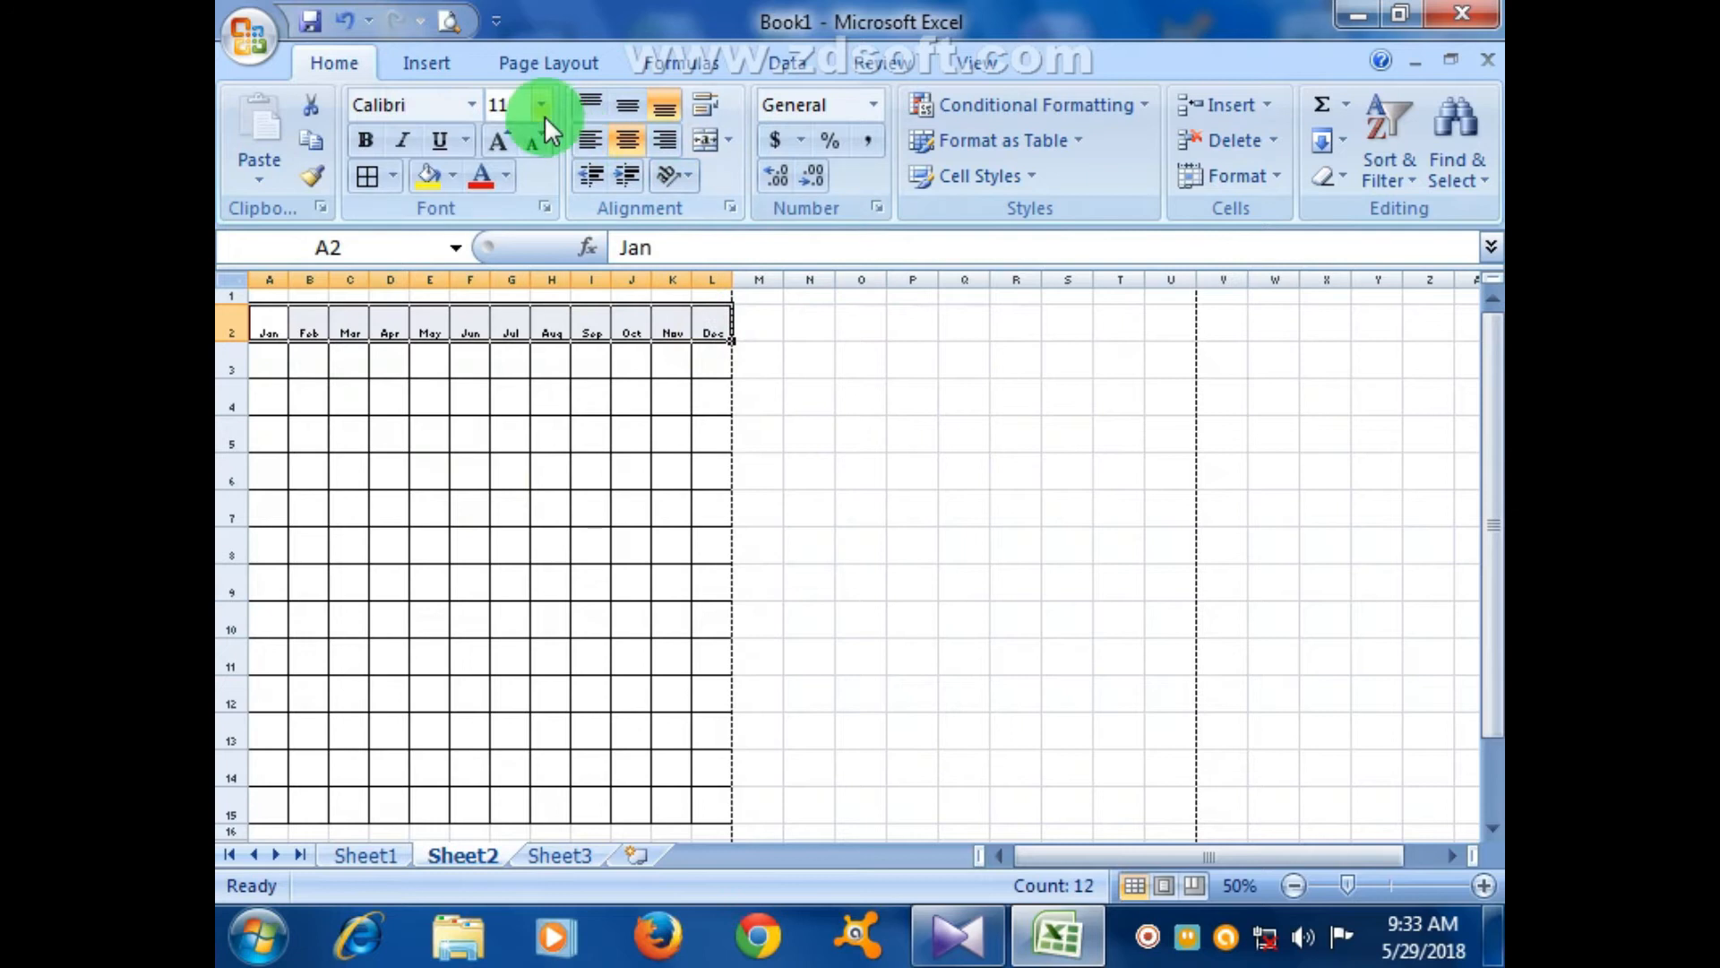
pyautogui.click(636, 100)
pyautogui.click(851, 427)
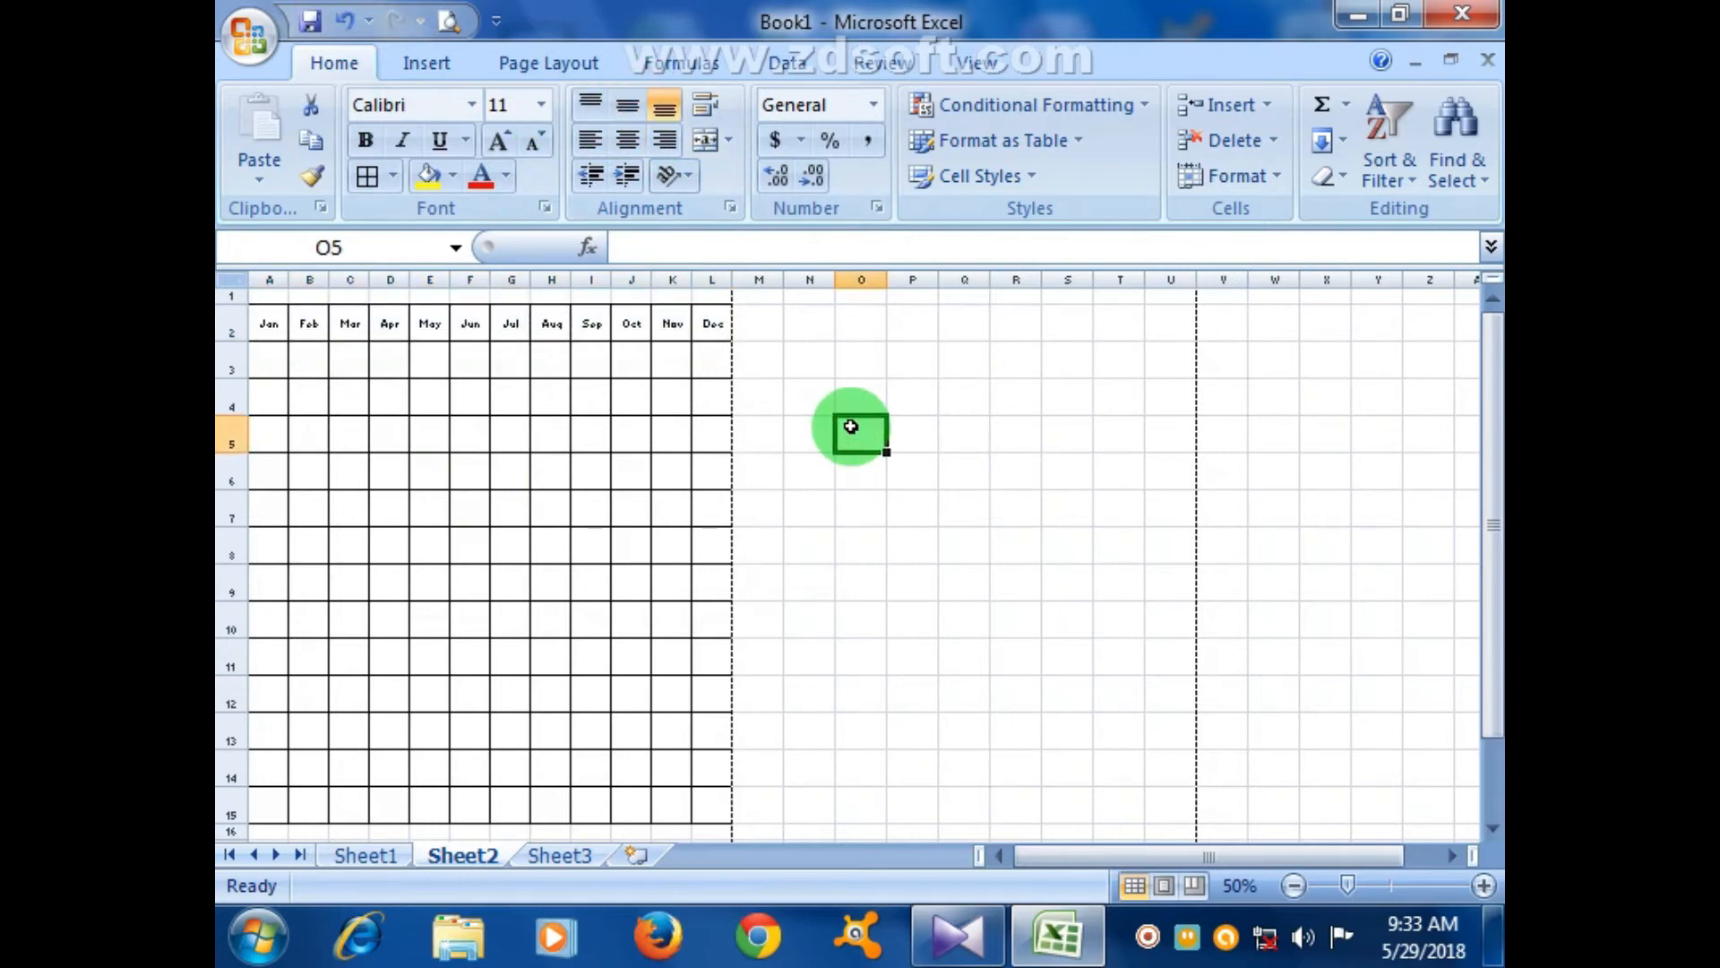
# - Switch to Sheet1 and select the Shrink to fit note in A3
pyautogui.click(356, 857)
pyautogui.click(418, 566)
pyautogui.click(408, 415)
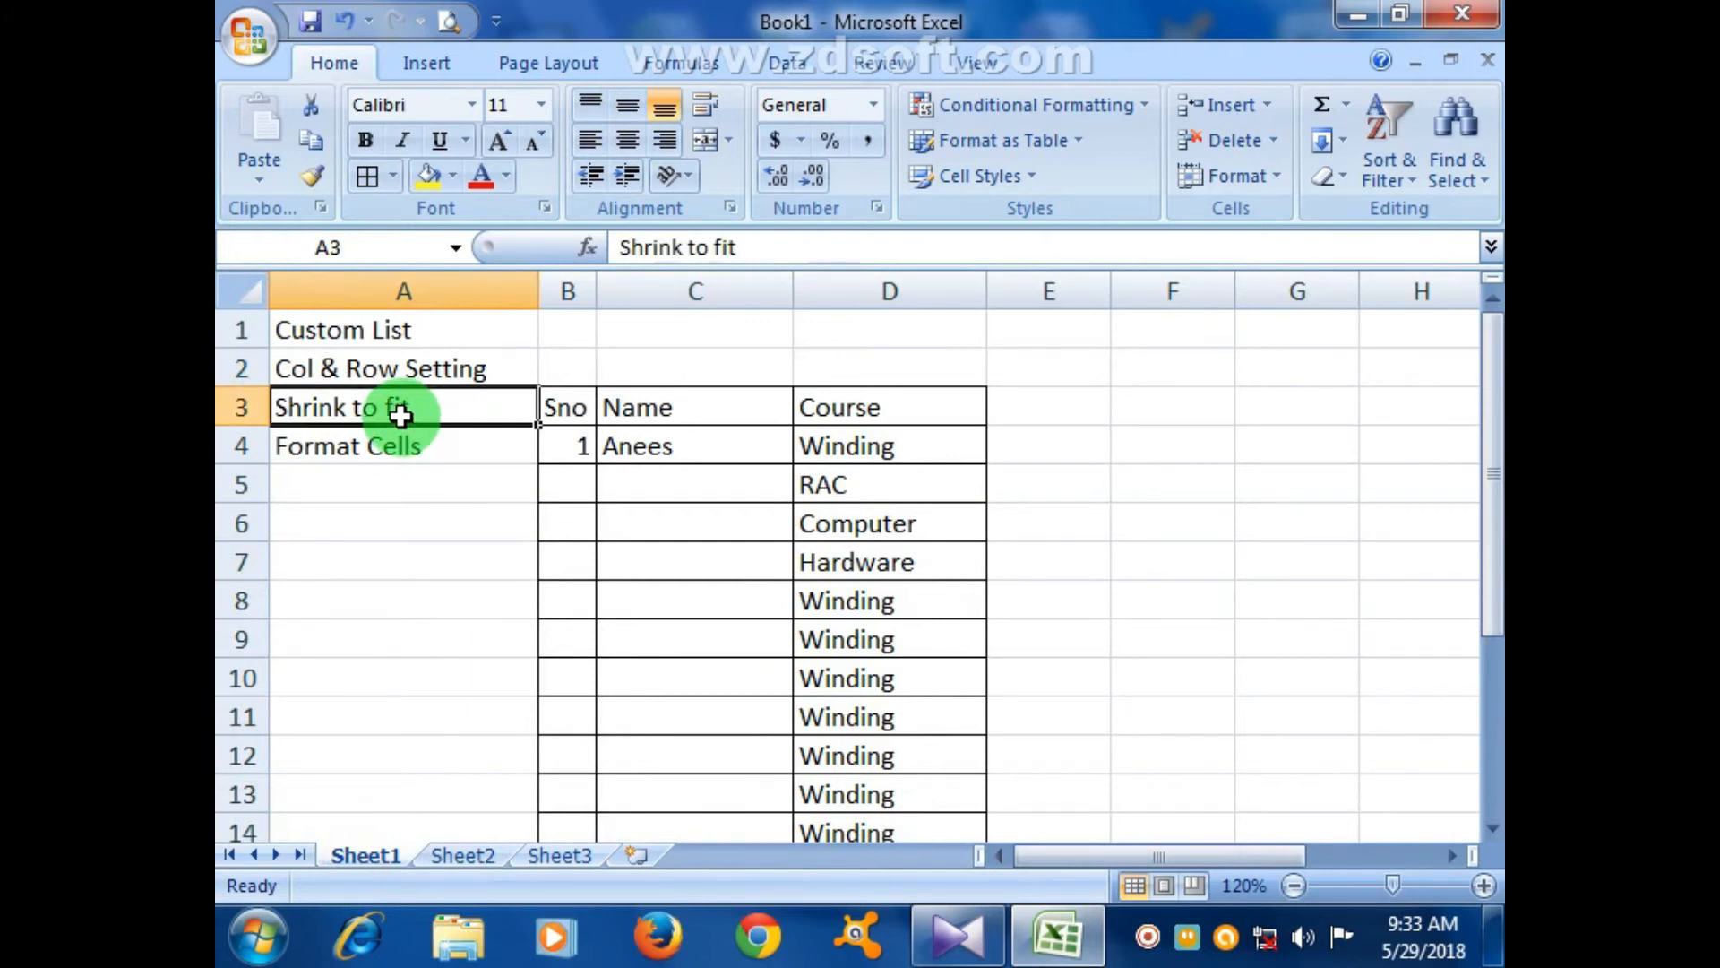
# - Narrow the Name column C of the course table
pyautogui.click(616, 448)
pyautogui.click(571, 403)
pyautogui.click(653, 396)
pyautogui.click(822, 406)
pyautogui.click(788, 536)
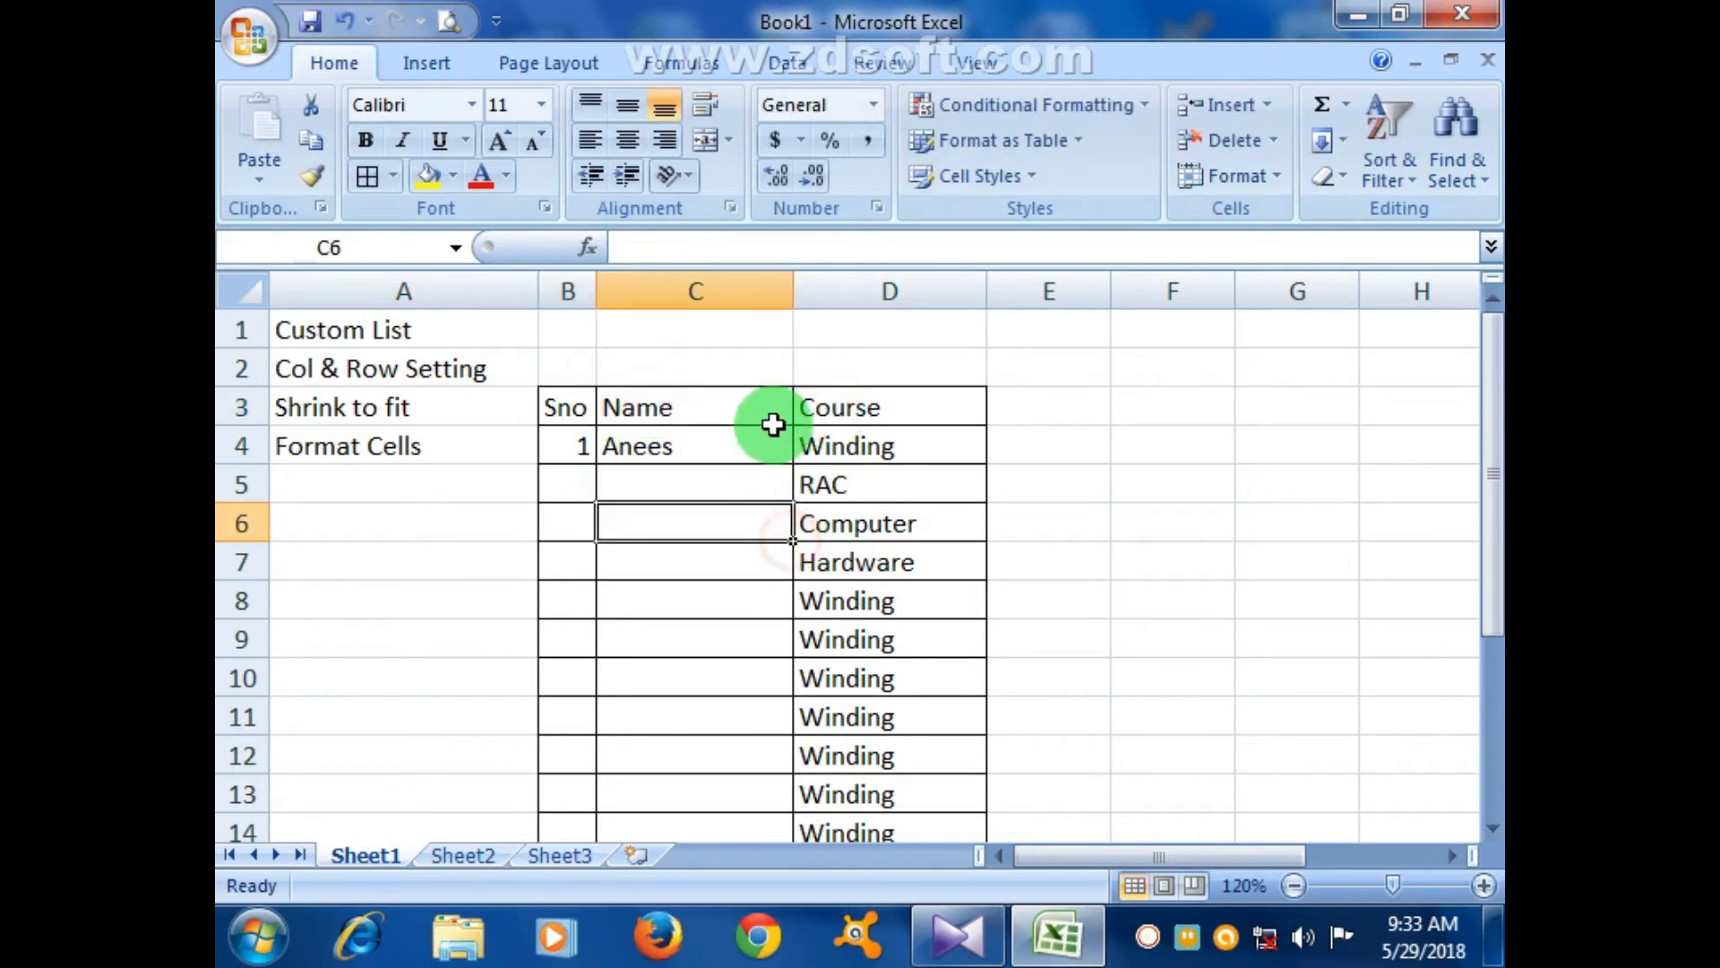
pyautogui.moveTo(792, 299); pyautogui.dragTo(771, 294)
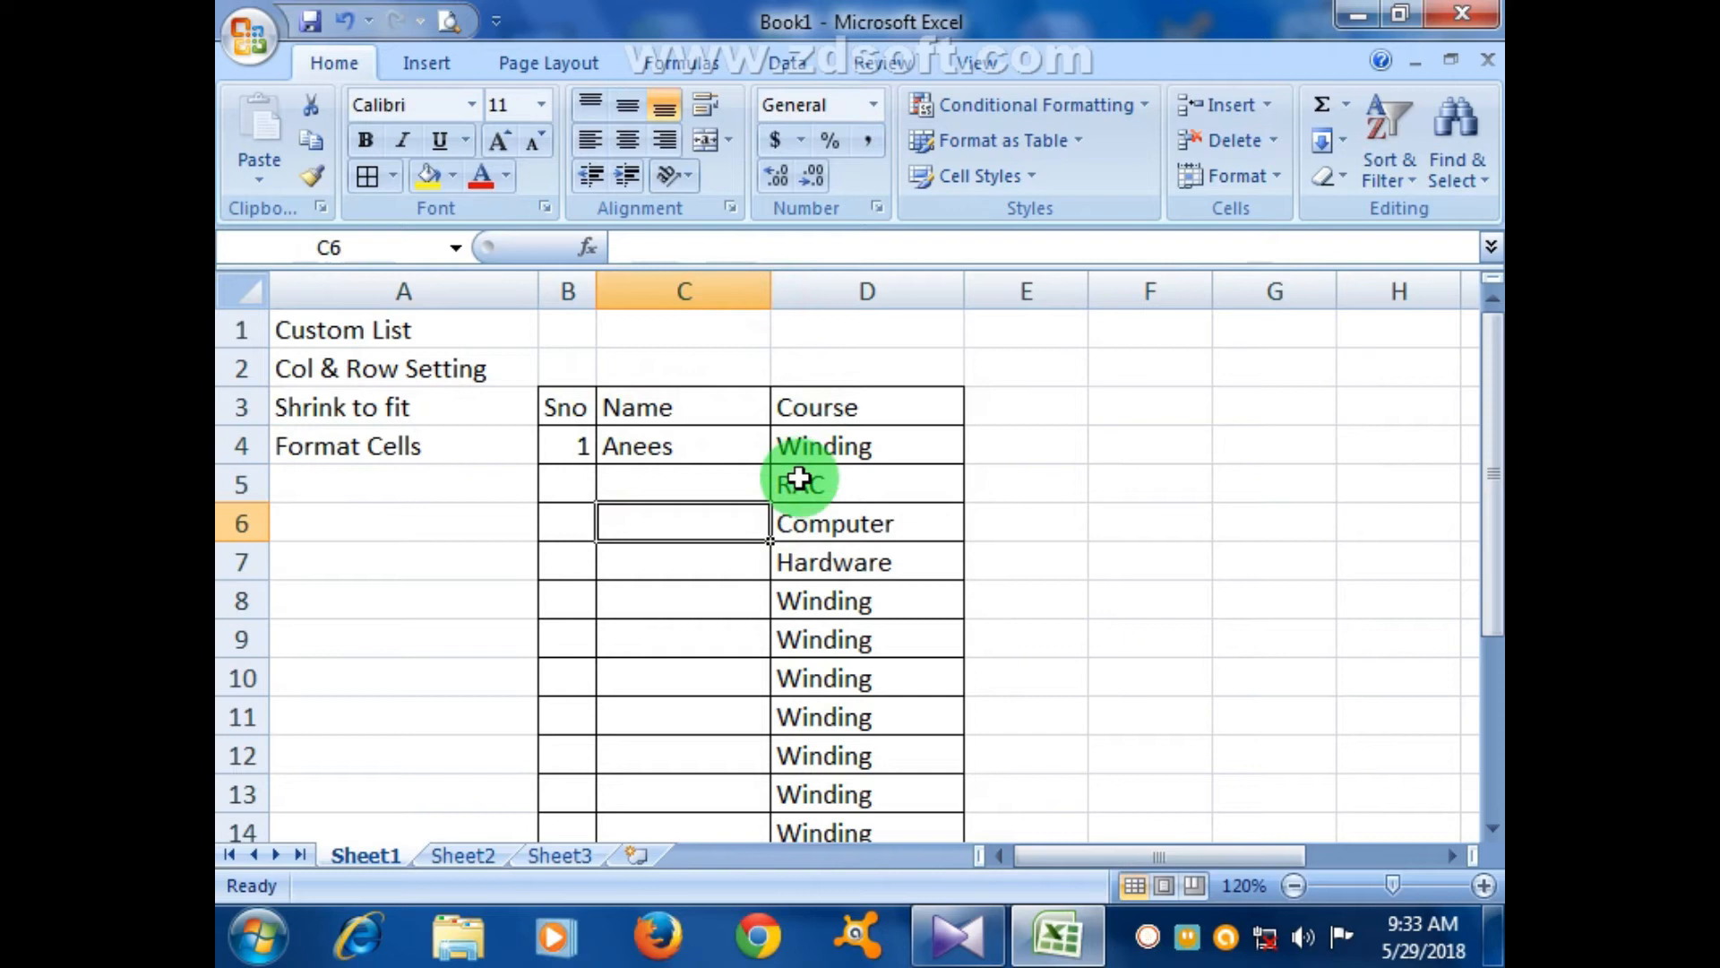
# - Enter serial number 2 in B5 and the second student's full name in C5
pyautogui.click(584, 486)
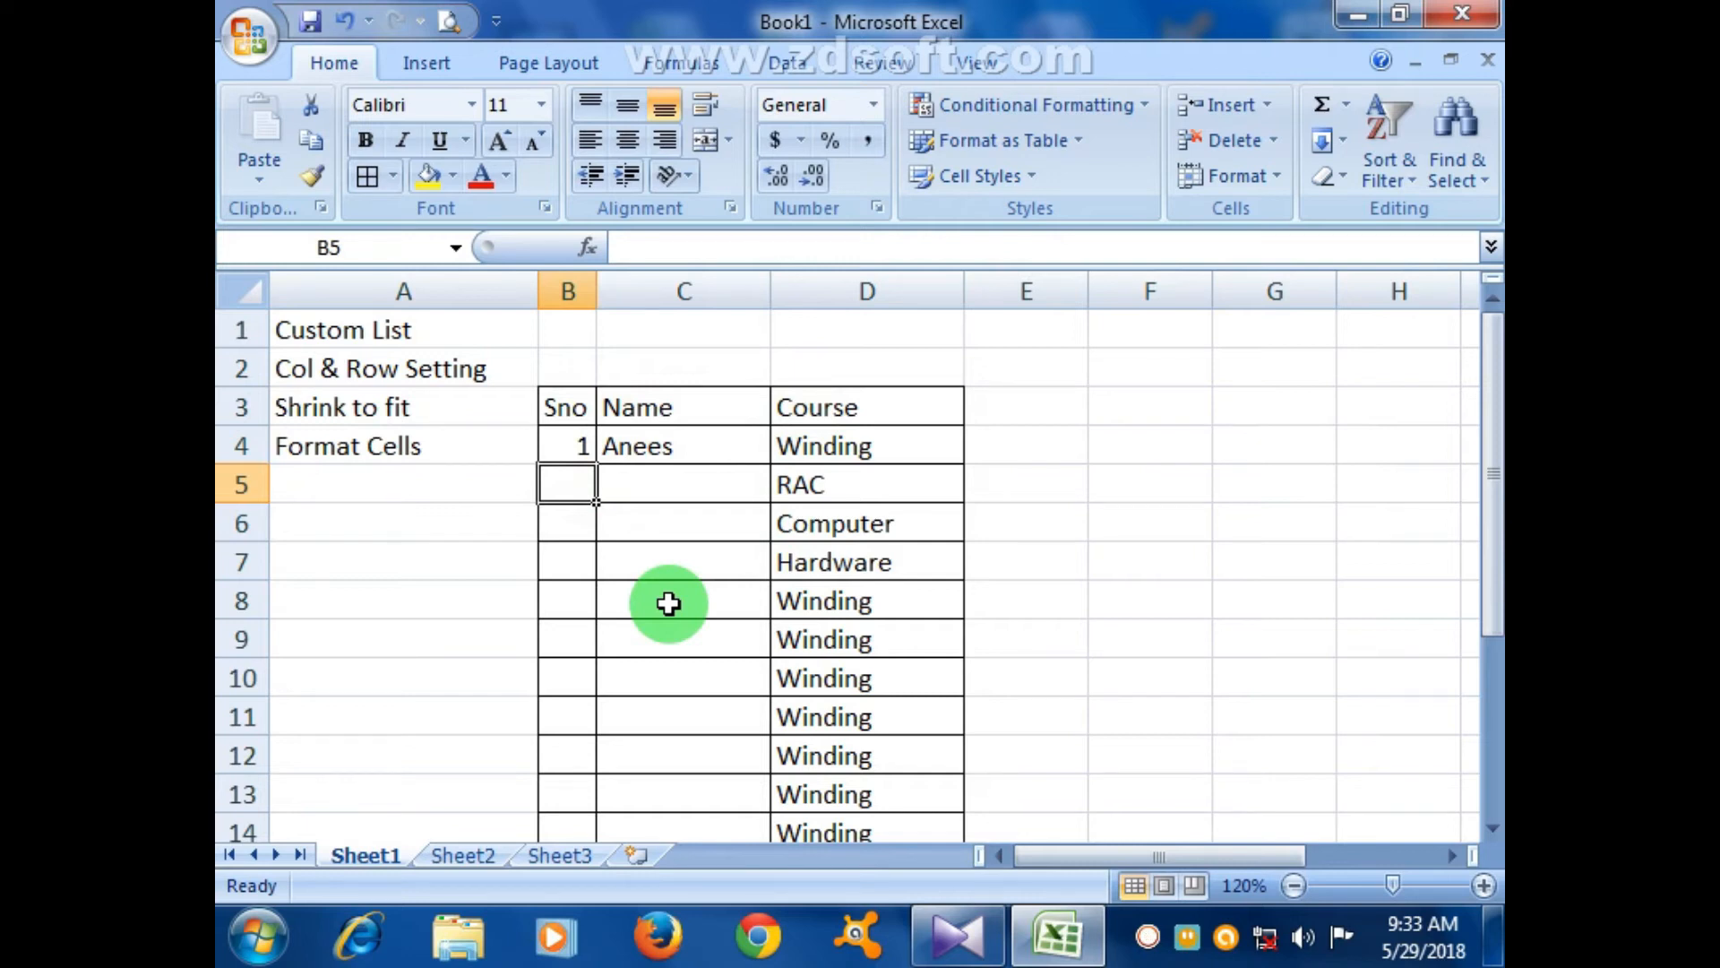
pyautogui.write('3')
pyautogui.press('Tab')
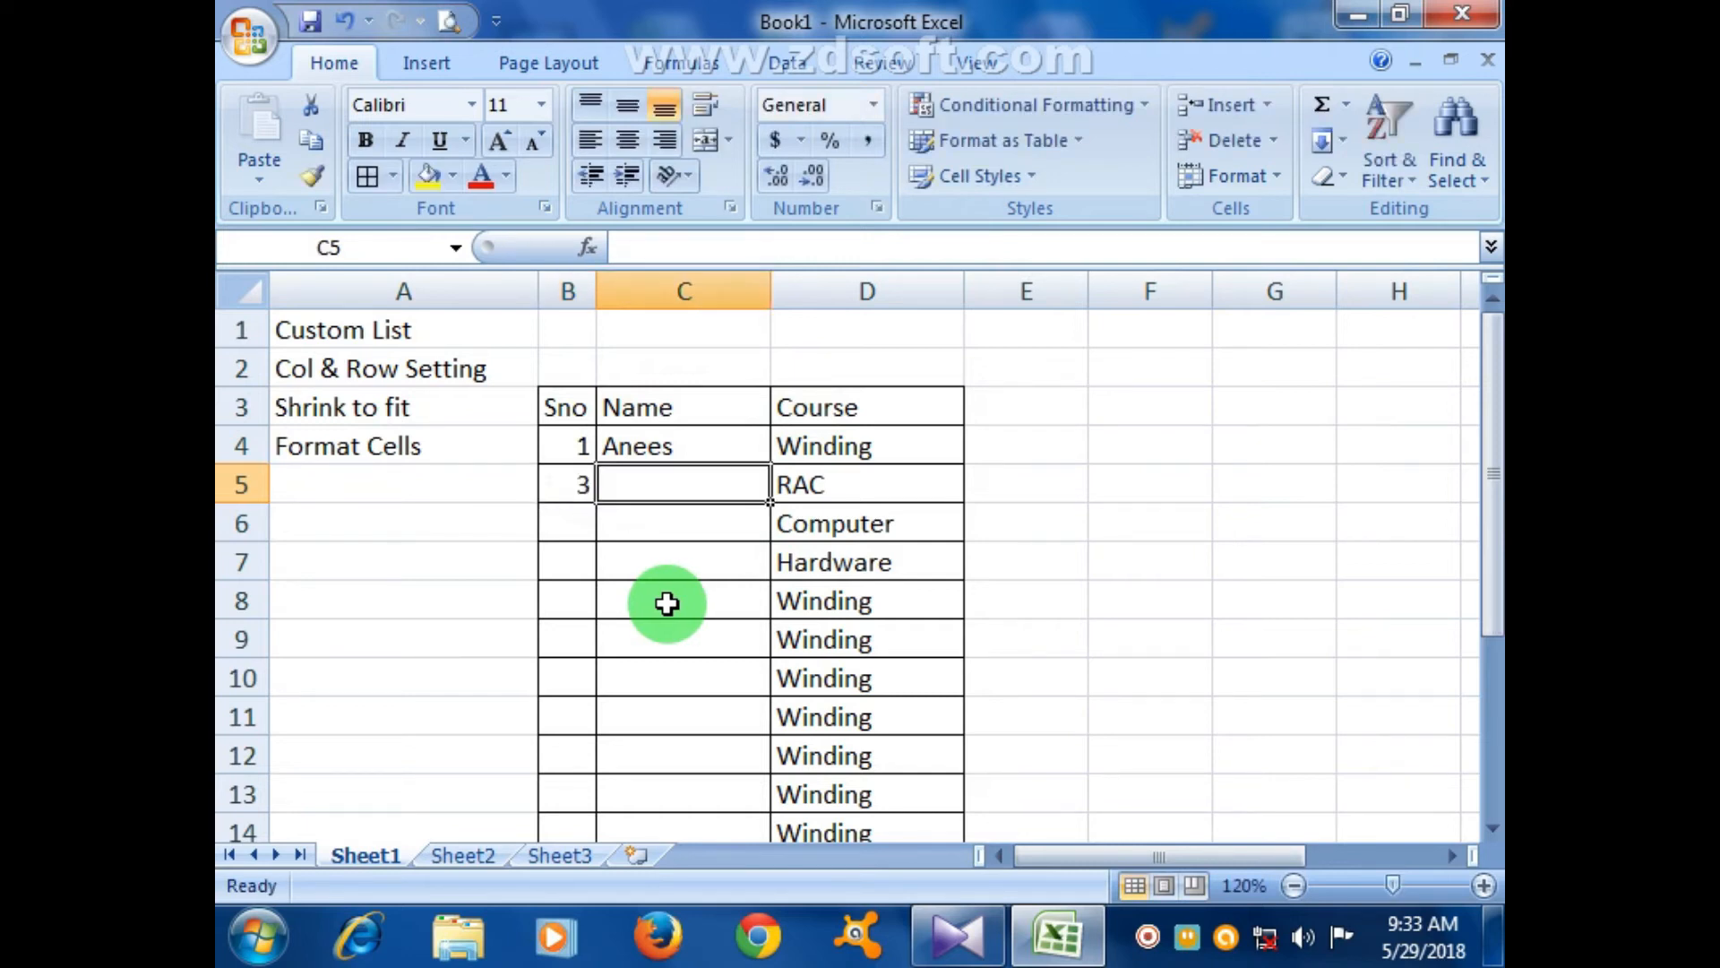
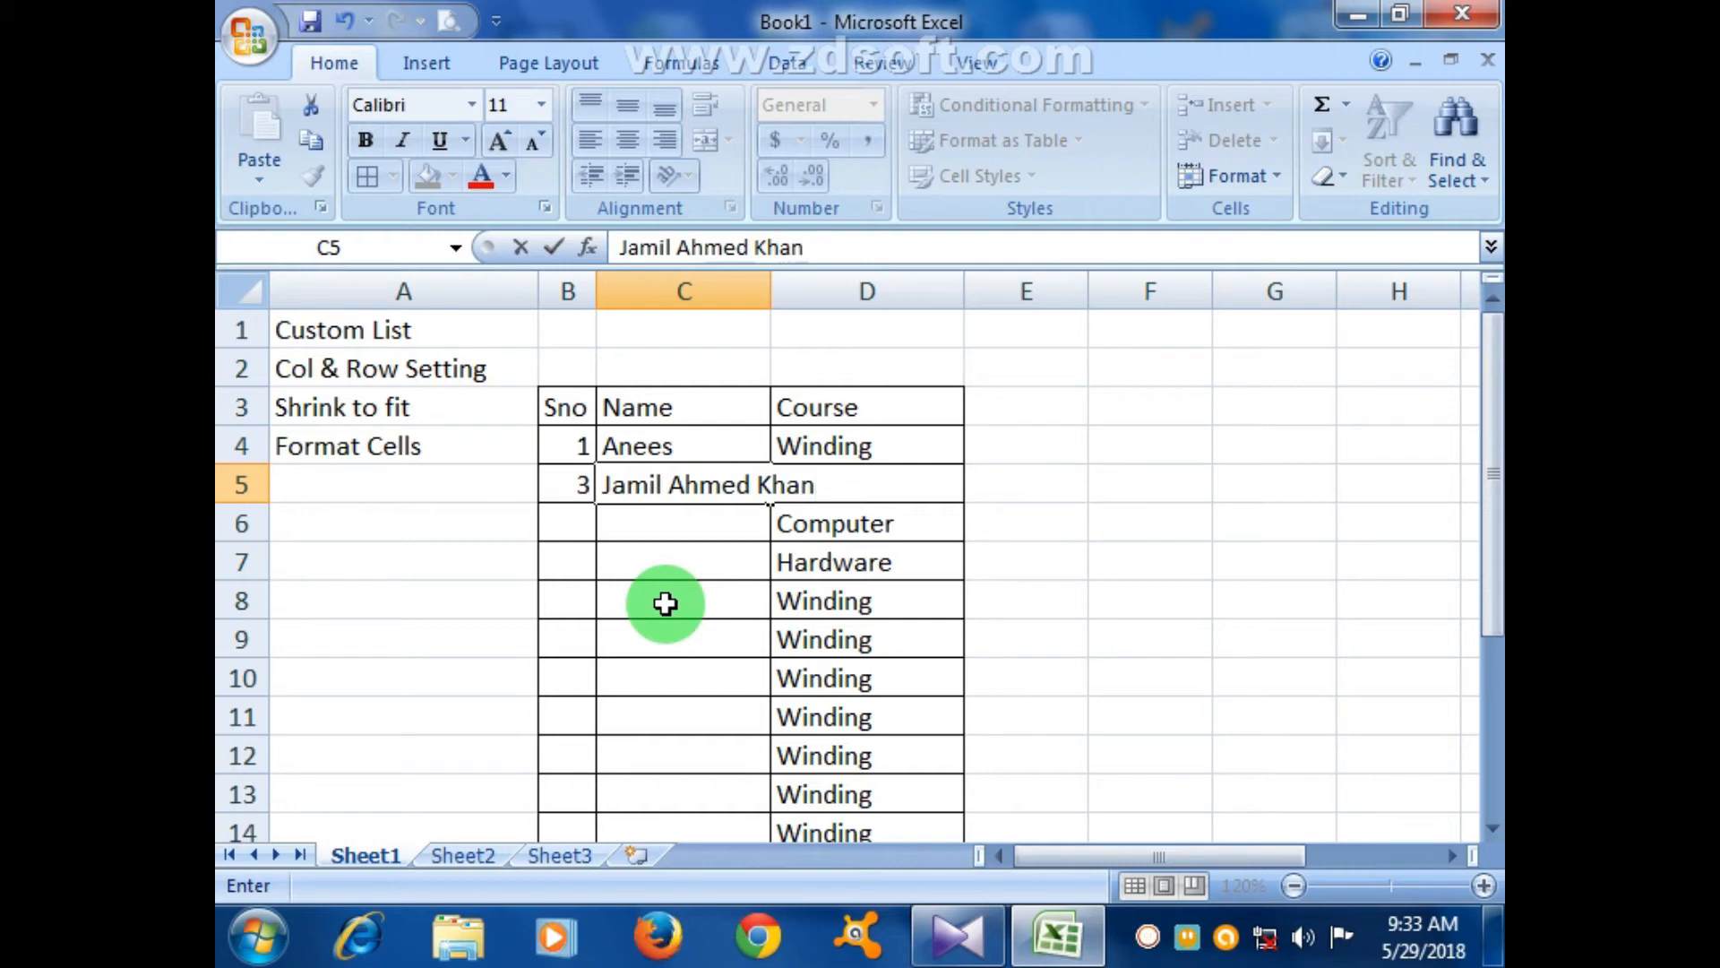
pyautogui.click(874, 593)
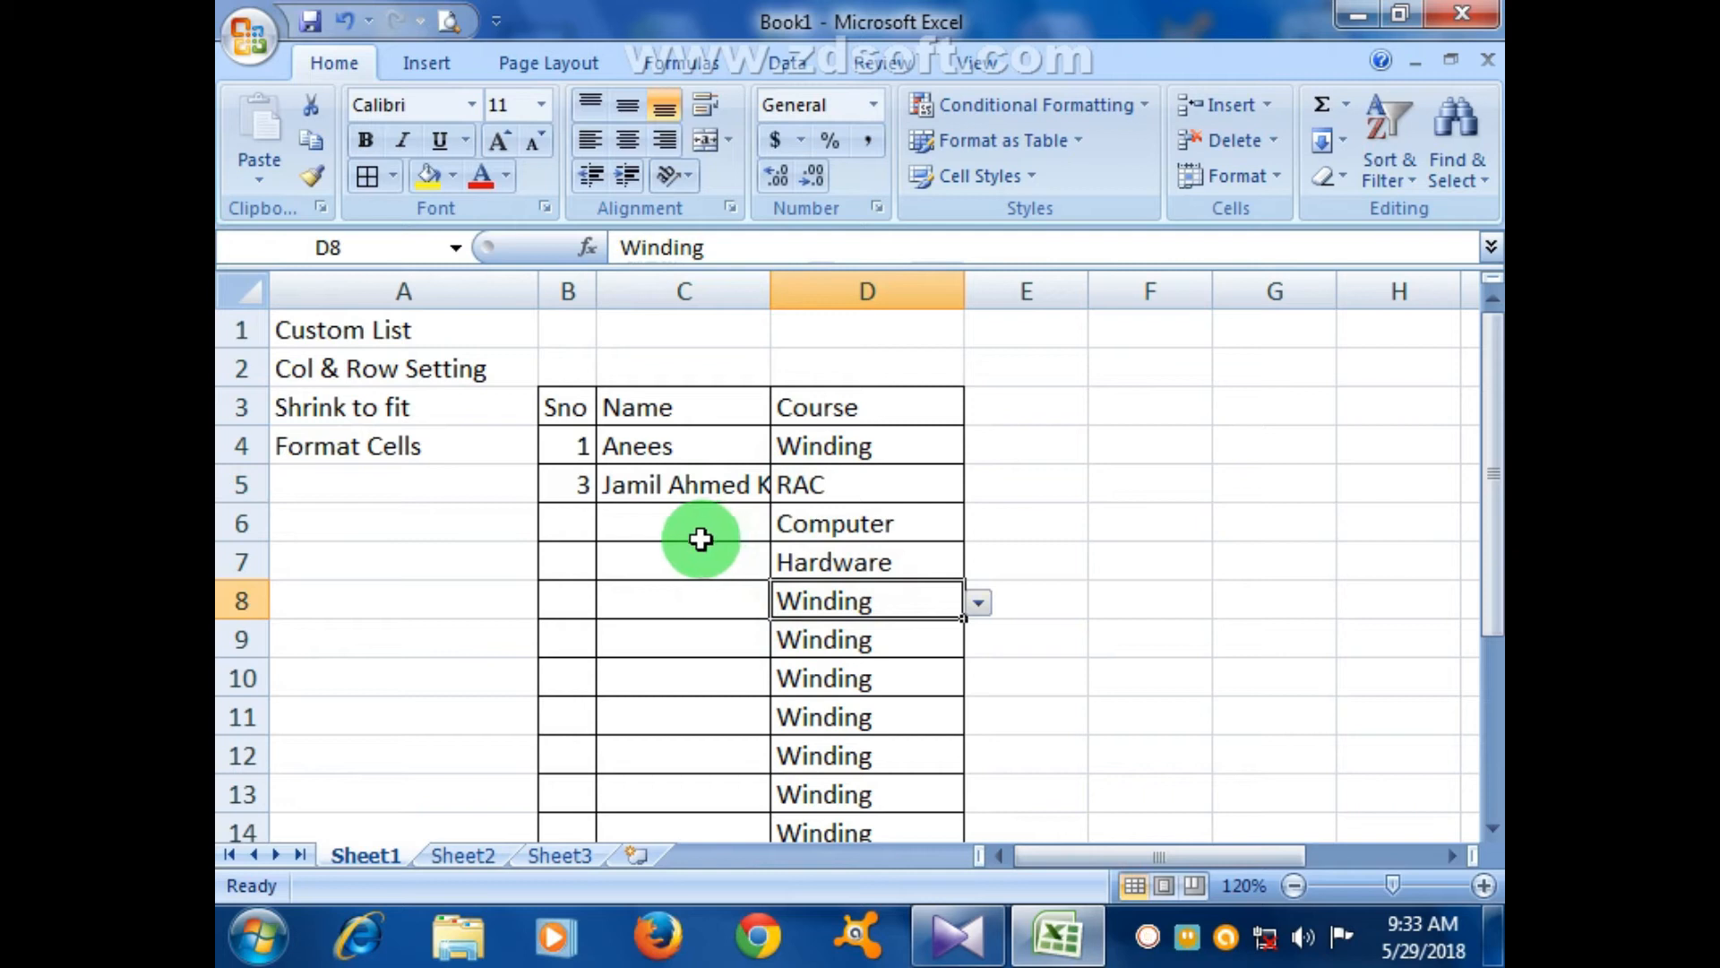
pyautogui.click(587, 472)
pyautogui.write('2')
pyautogui.click(692, 520)
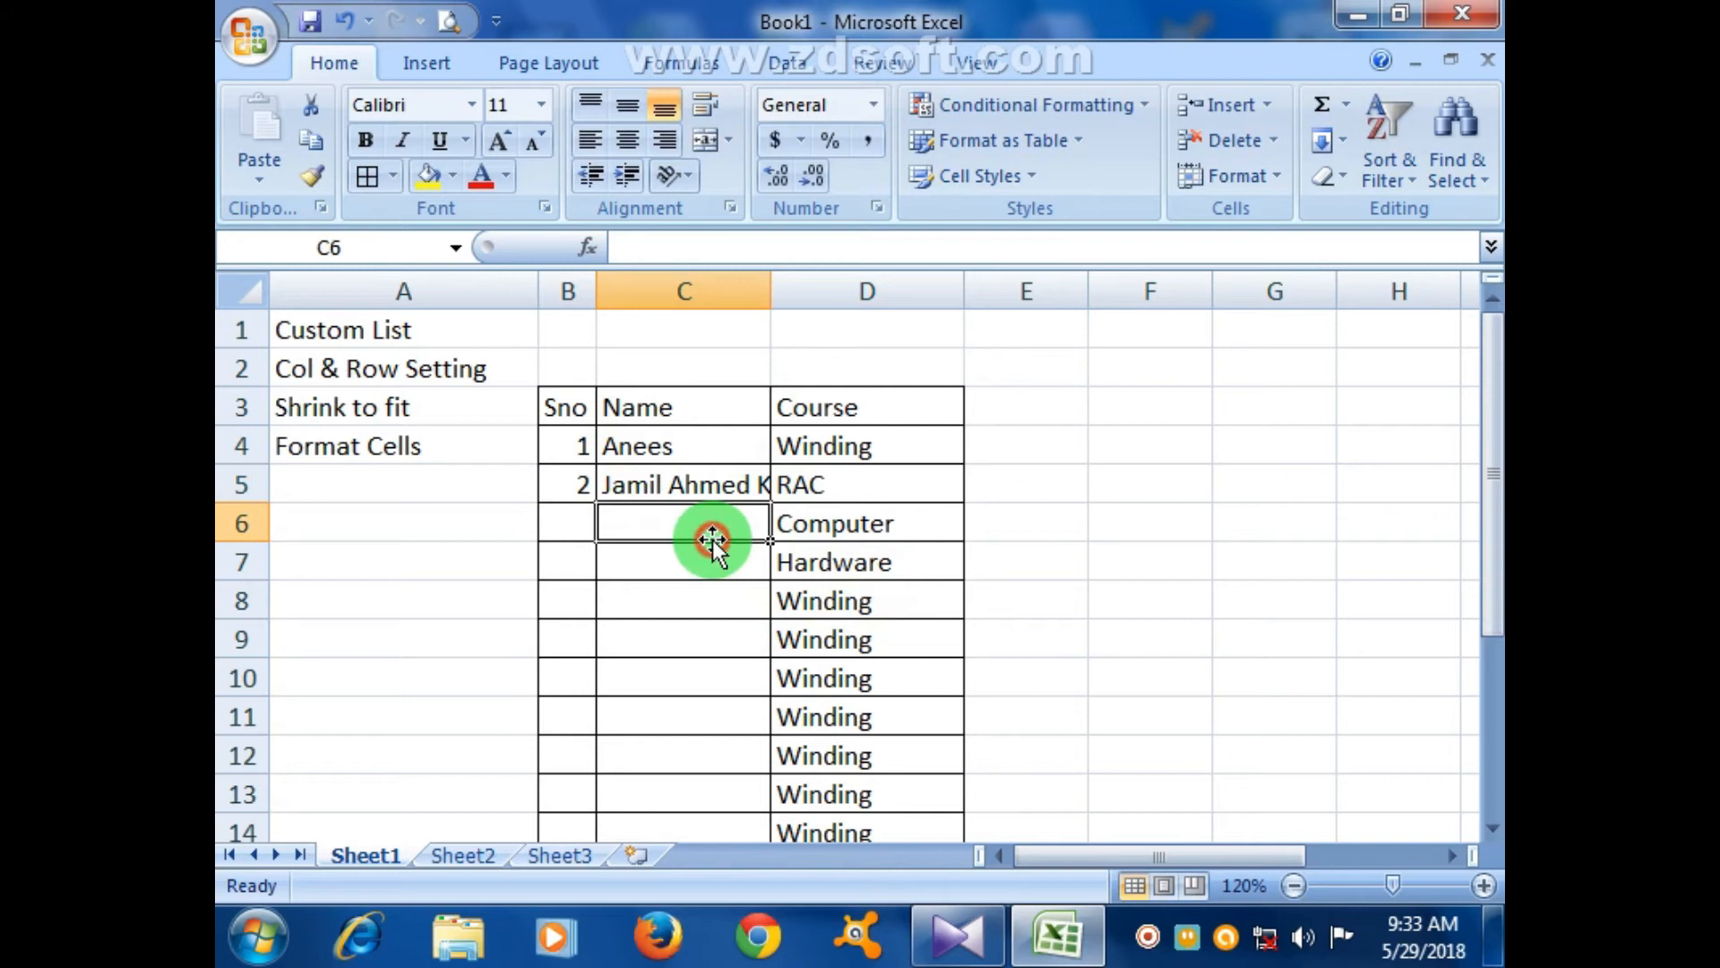
# - Select the table data B4:D15 and open the font size list
pyautogui.moveTo(729, 450); pyautogui.dragTo(725, 660)
pyautogui.click(733, 717)
pyautogui.moveTo(575, 464); pyautogui.dragTo(867, 768)
pyautogui.scroll(1, 867, 767)
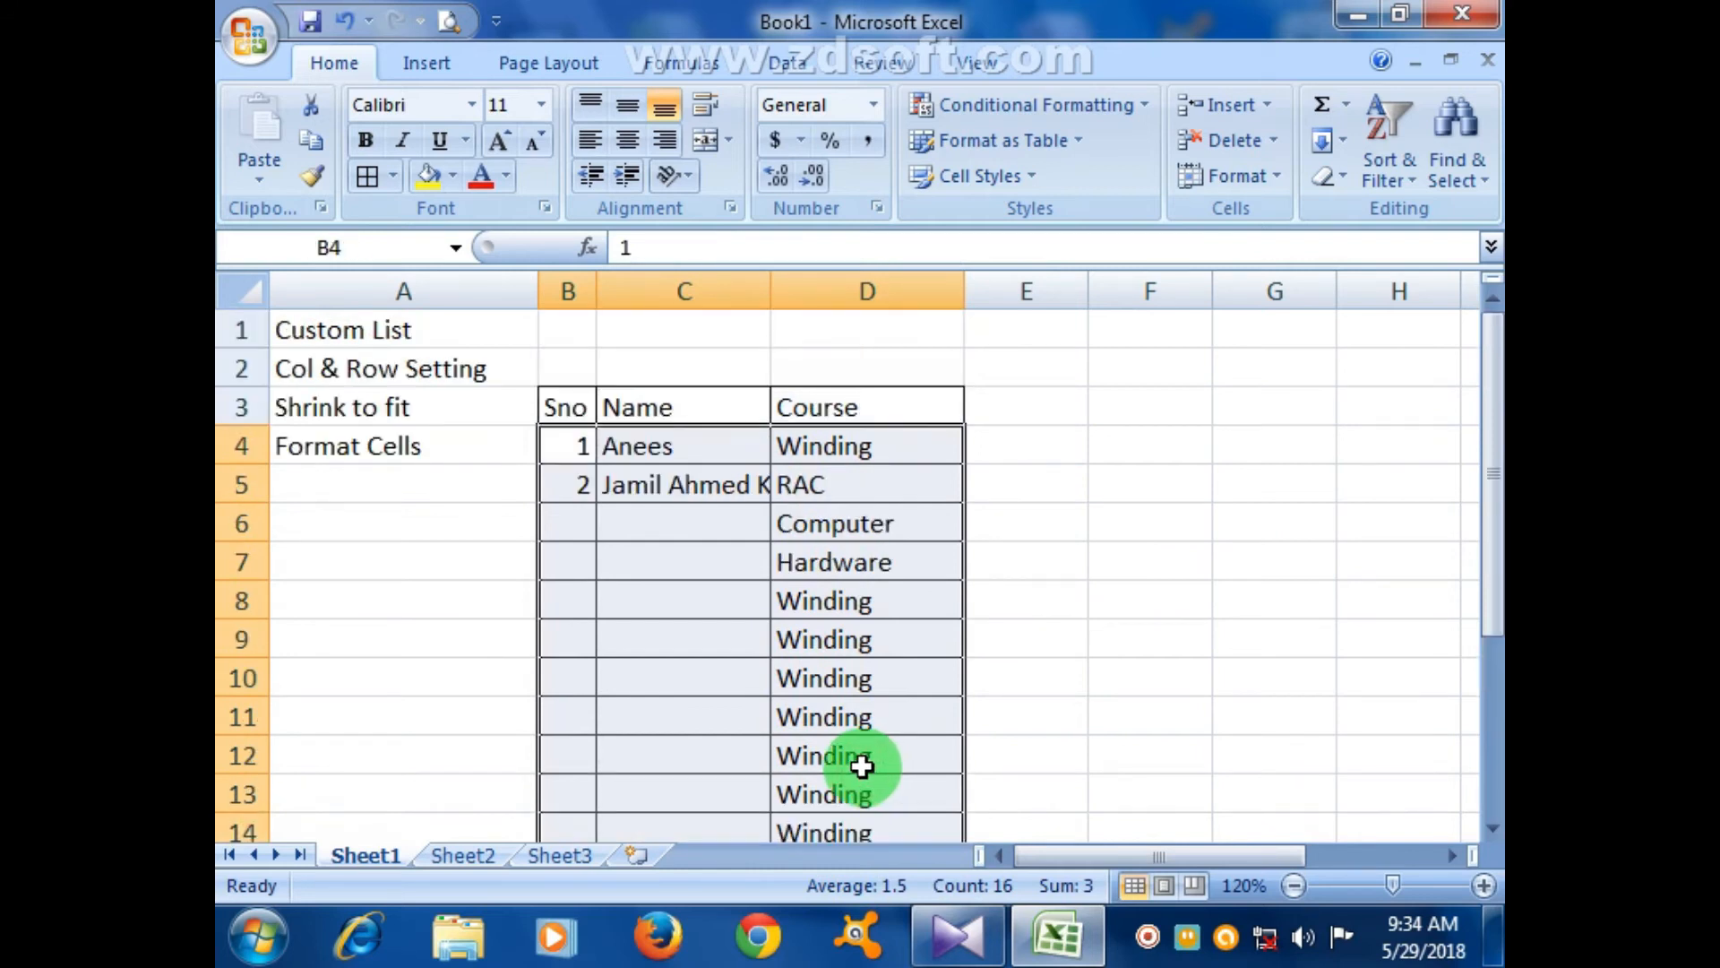
pyautogui.click(541, 104)
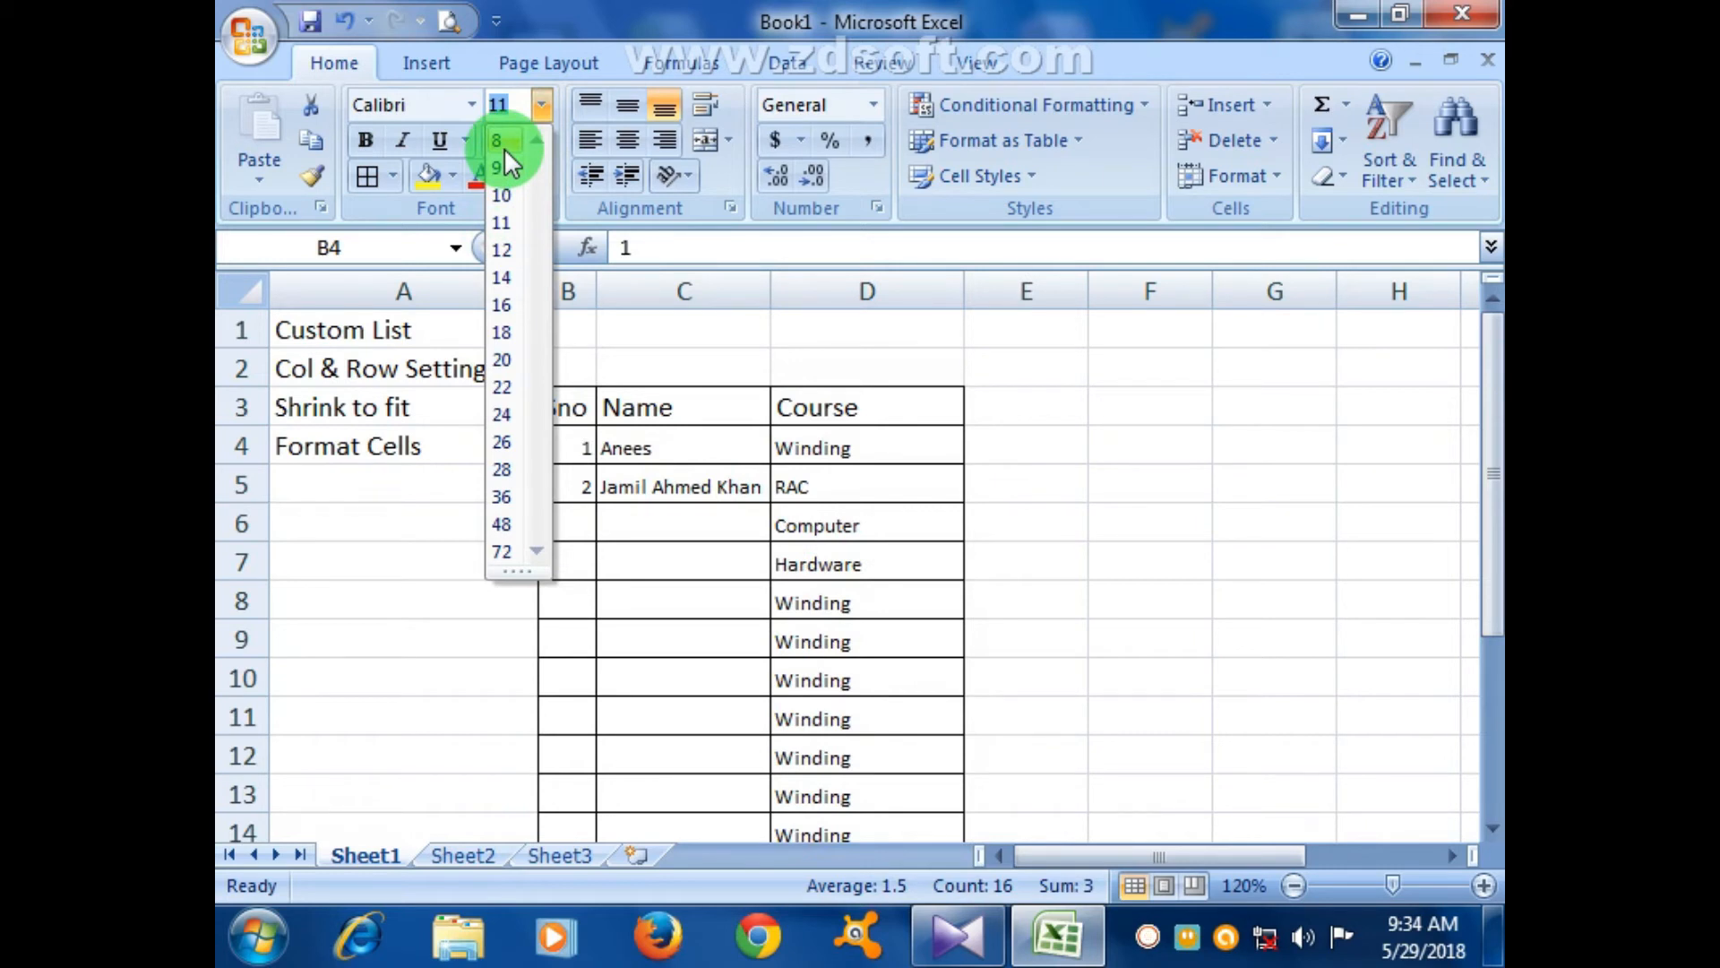
# - Select the student names in C4:C15 and turn on Shrink to fit in the Alignment settings
pyautogui.press('Escape')
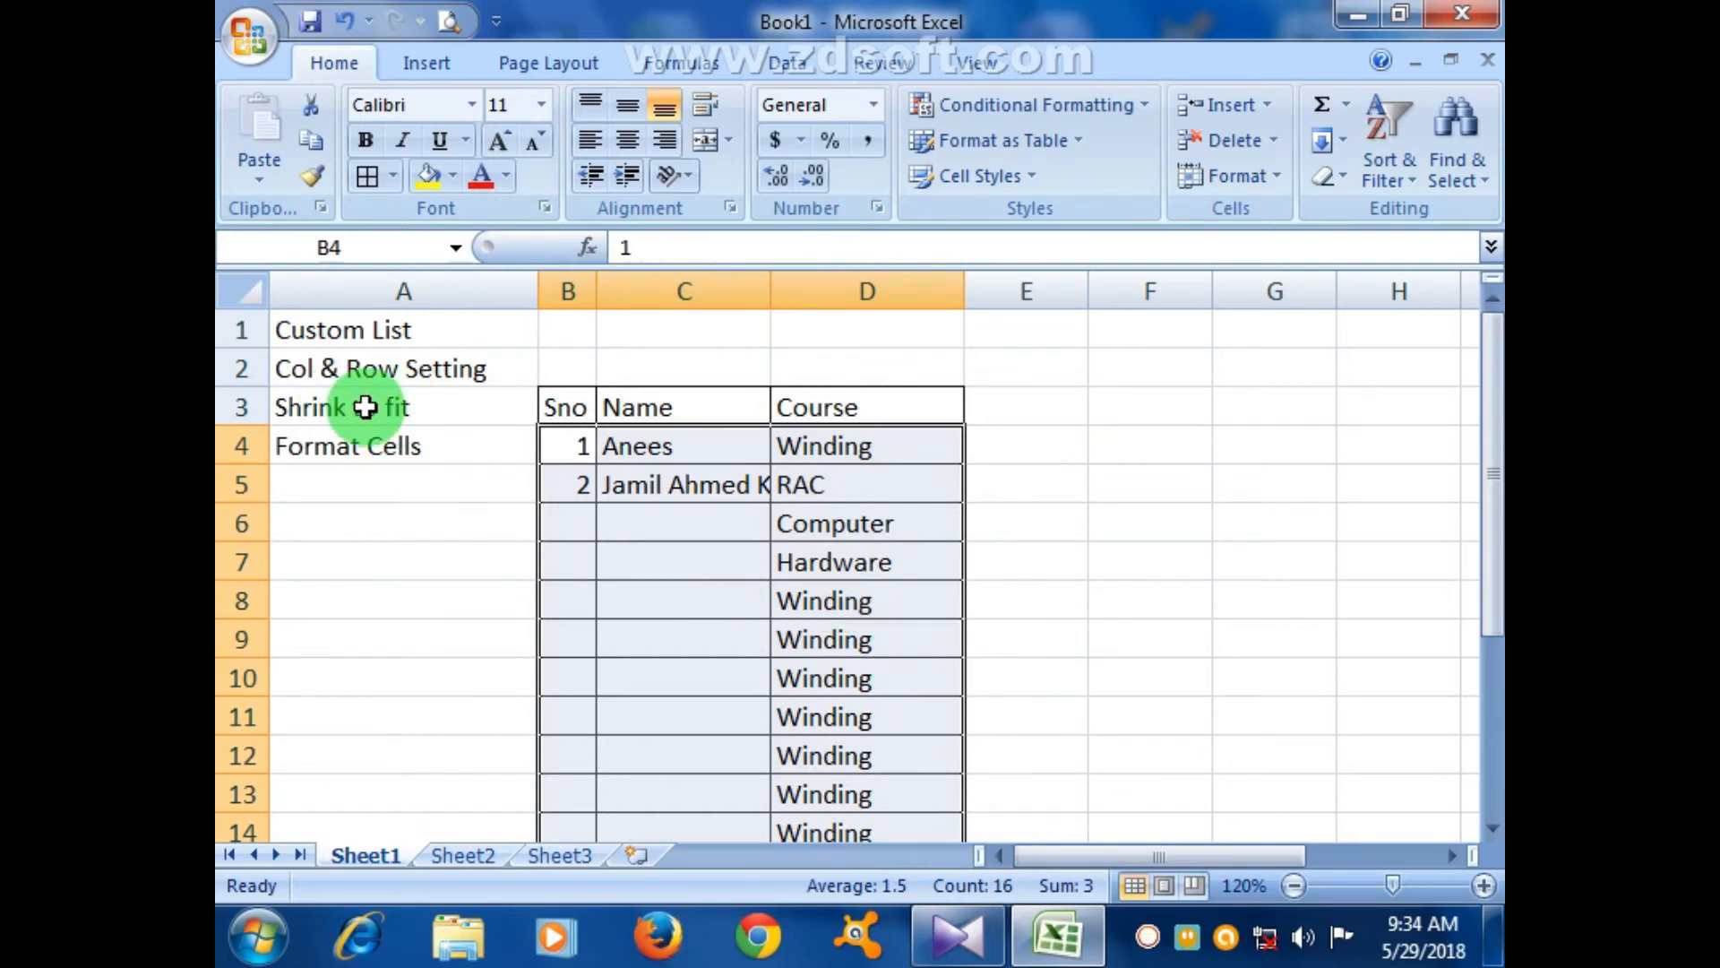
pyautogui.click(741, 632)
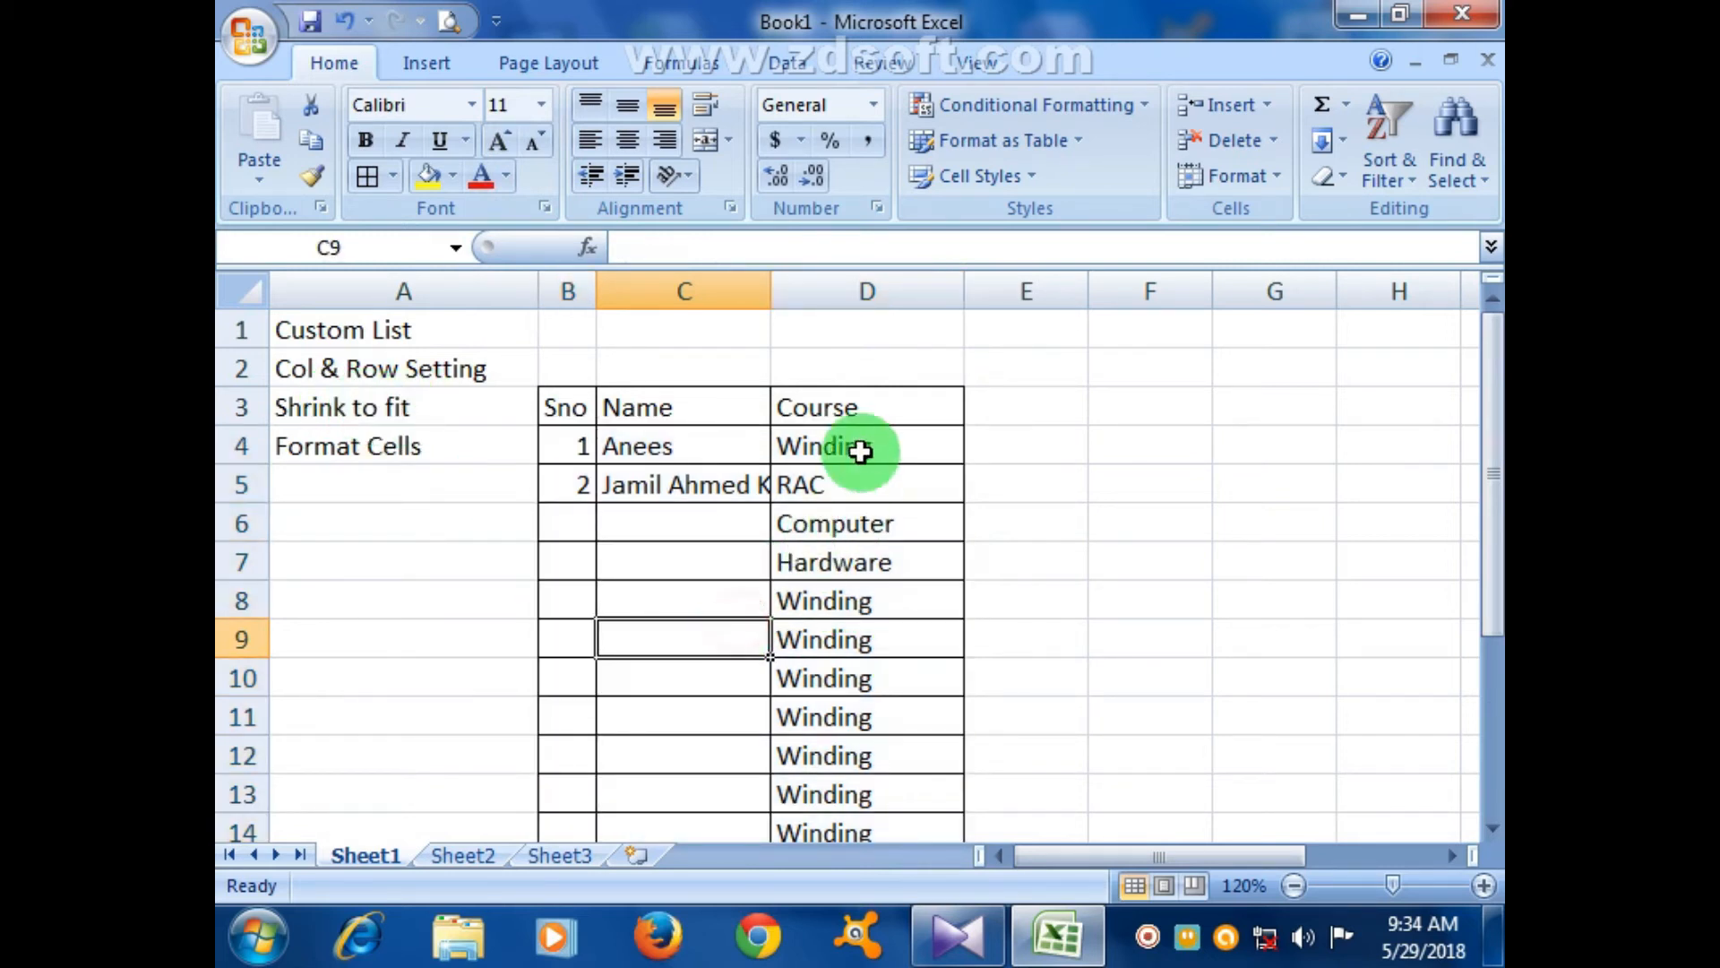
pyautogui.moveTo(675, 448); pyautogui.dragTo(696, 748)
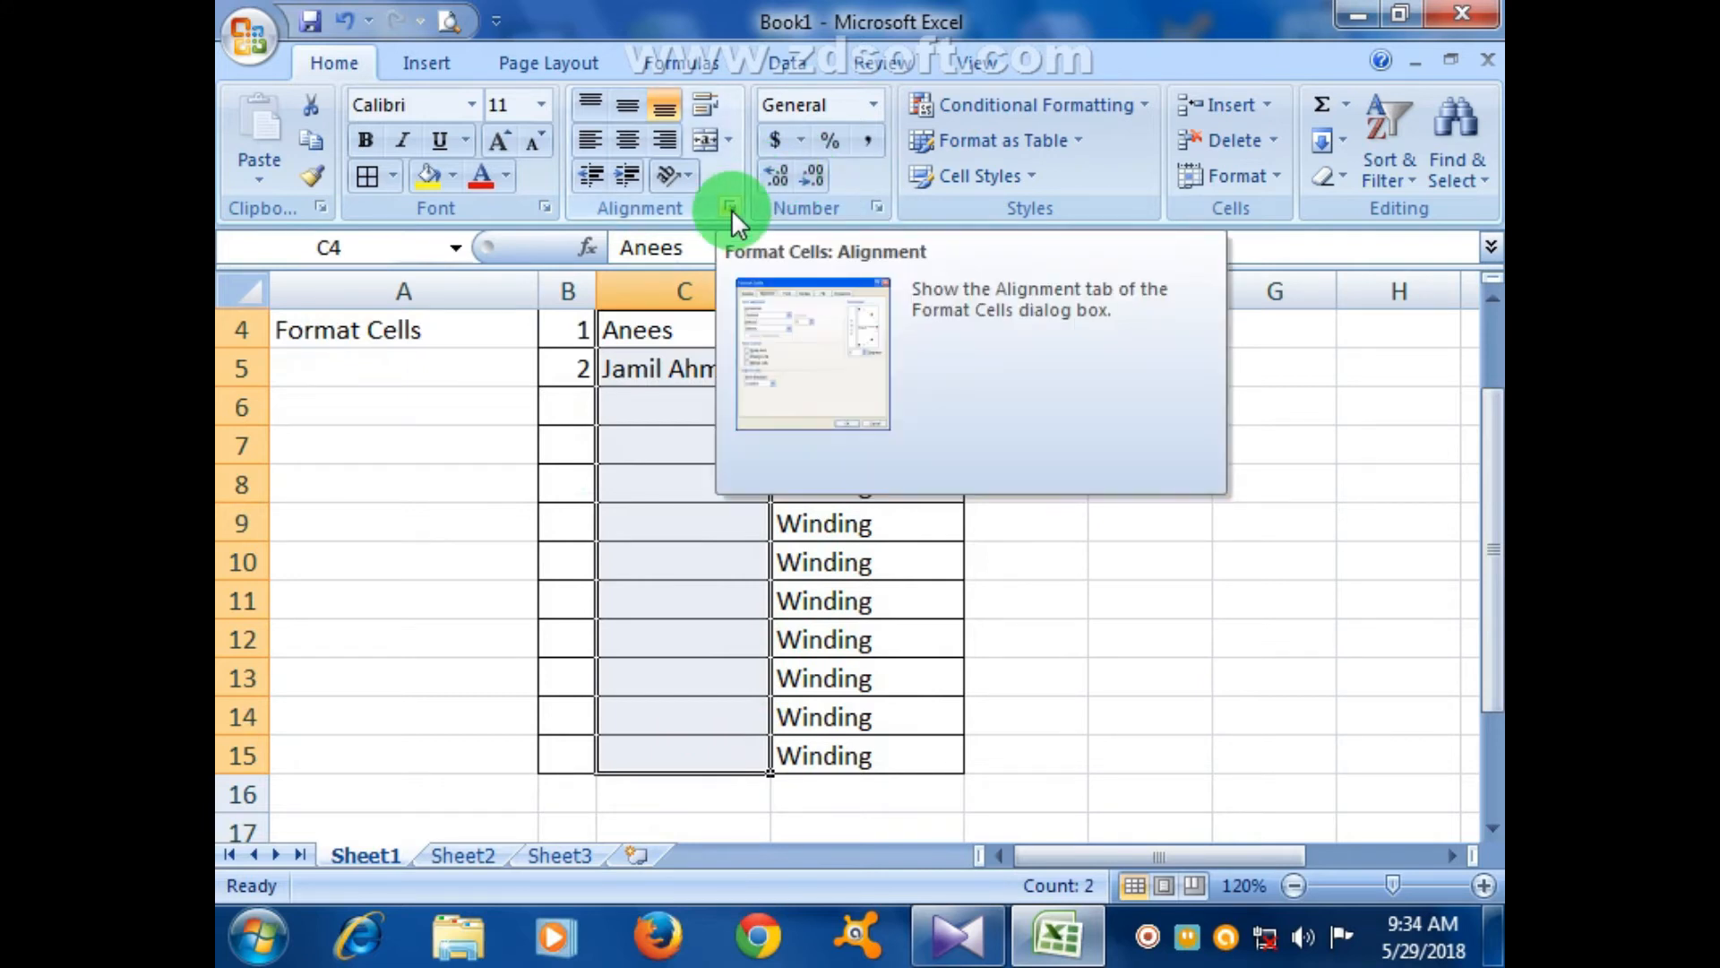
pyautogui.rightClick(705, 410)
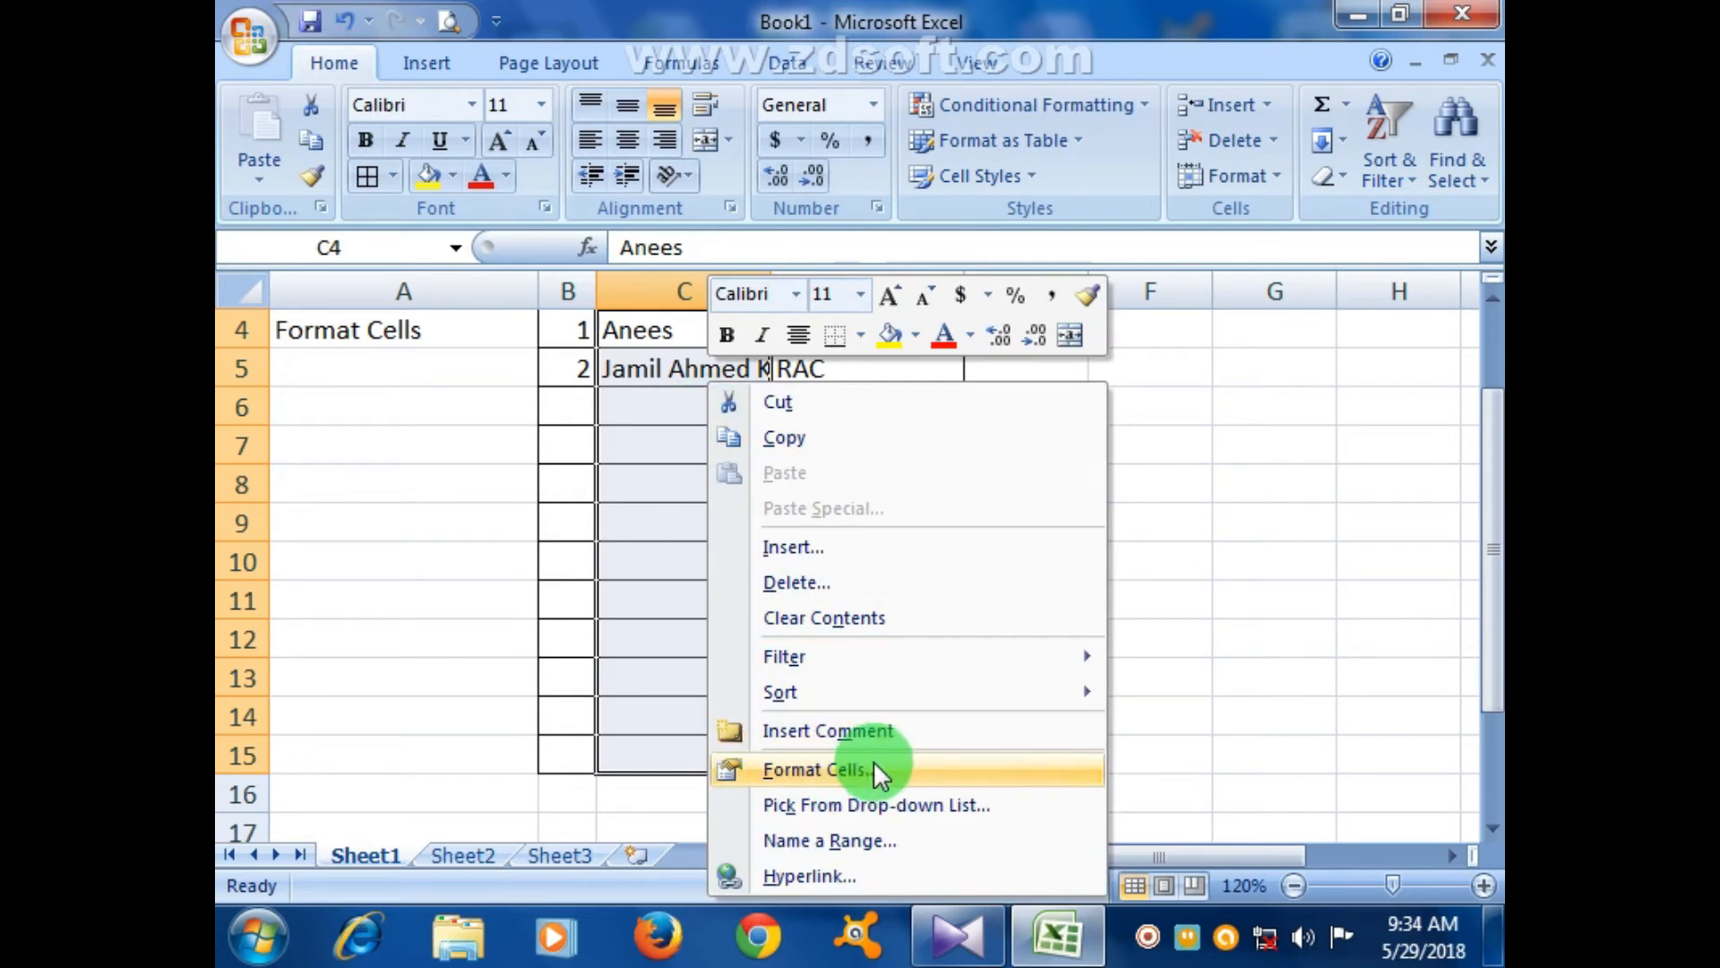
pyautogui.press('Escape')
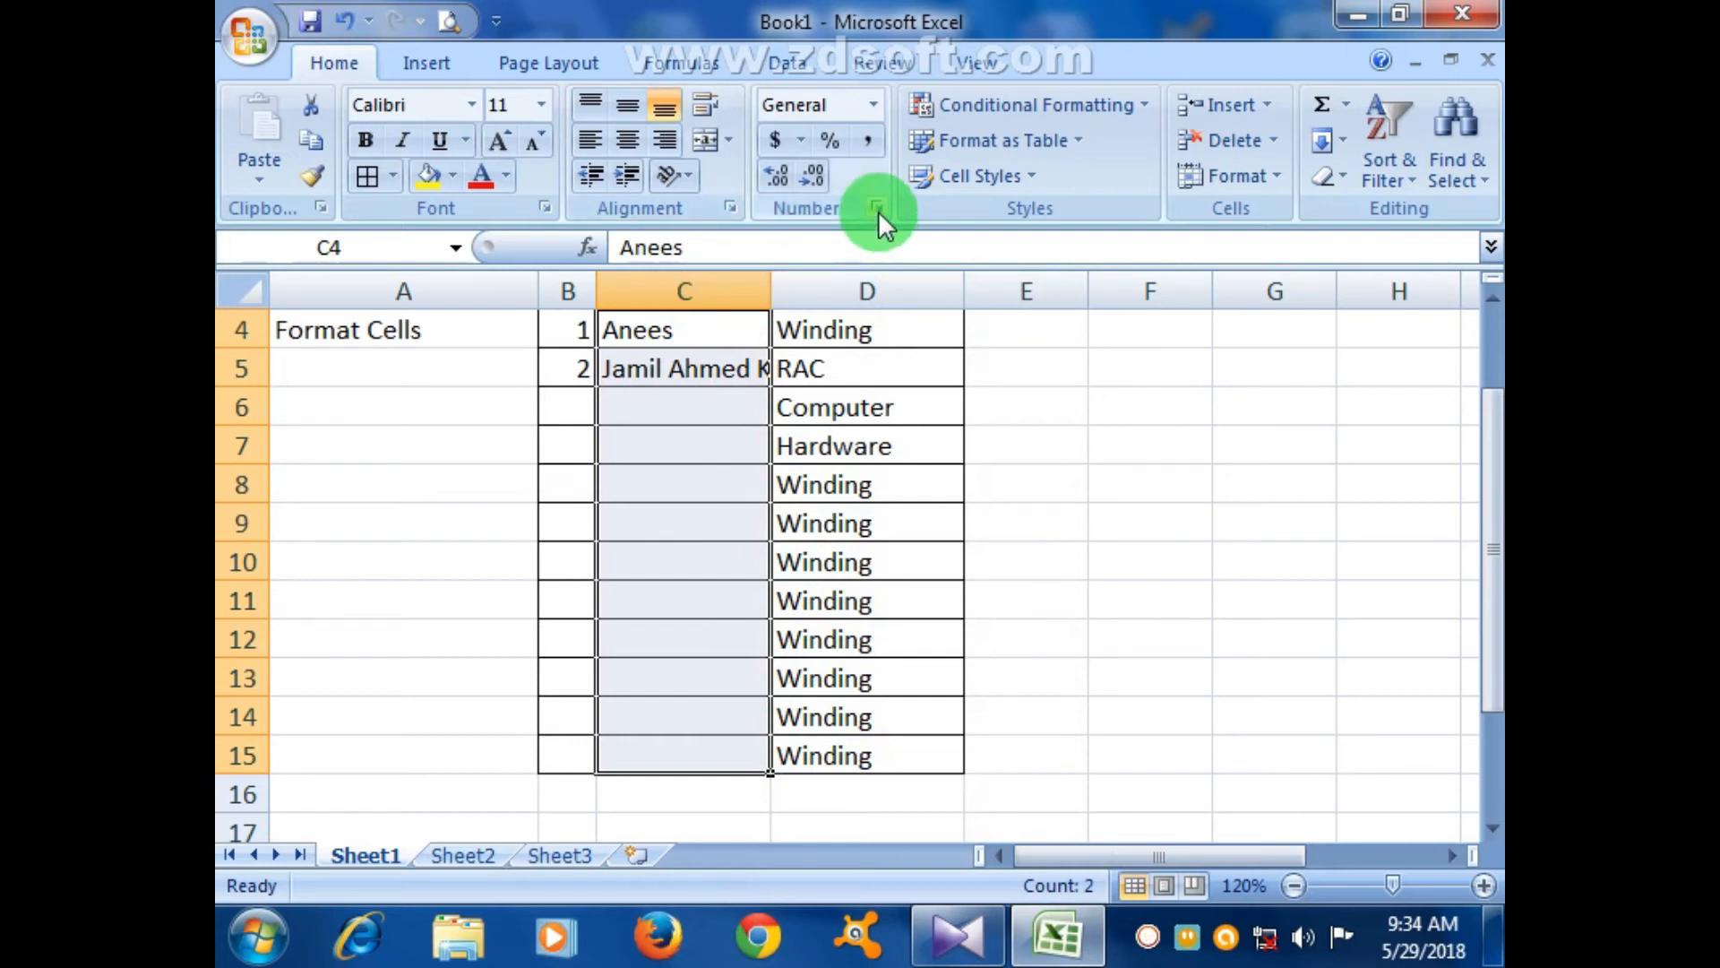
pyautogui.scroll(1, 806, 395)
pyautogui.click(730, 207)
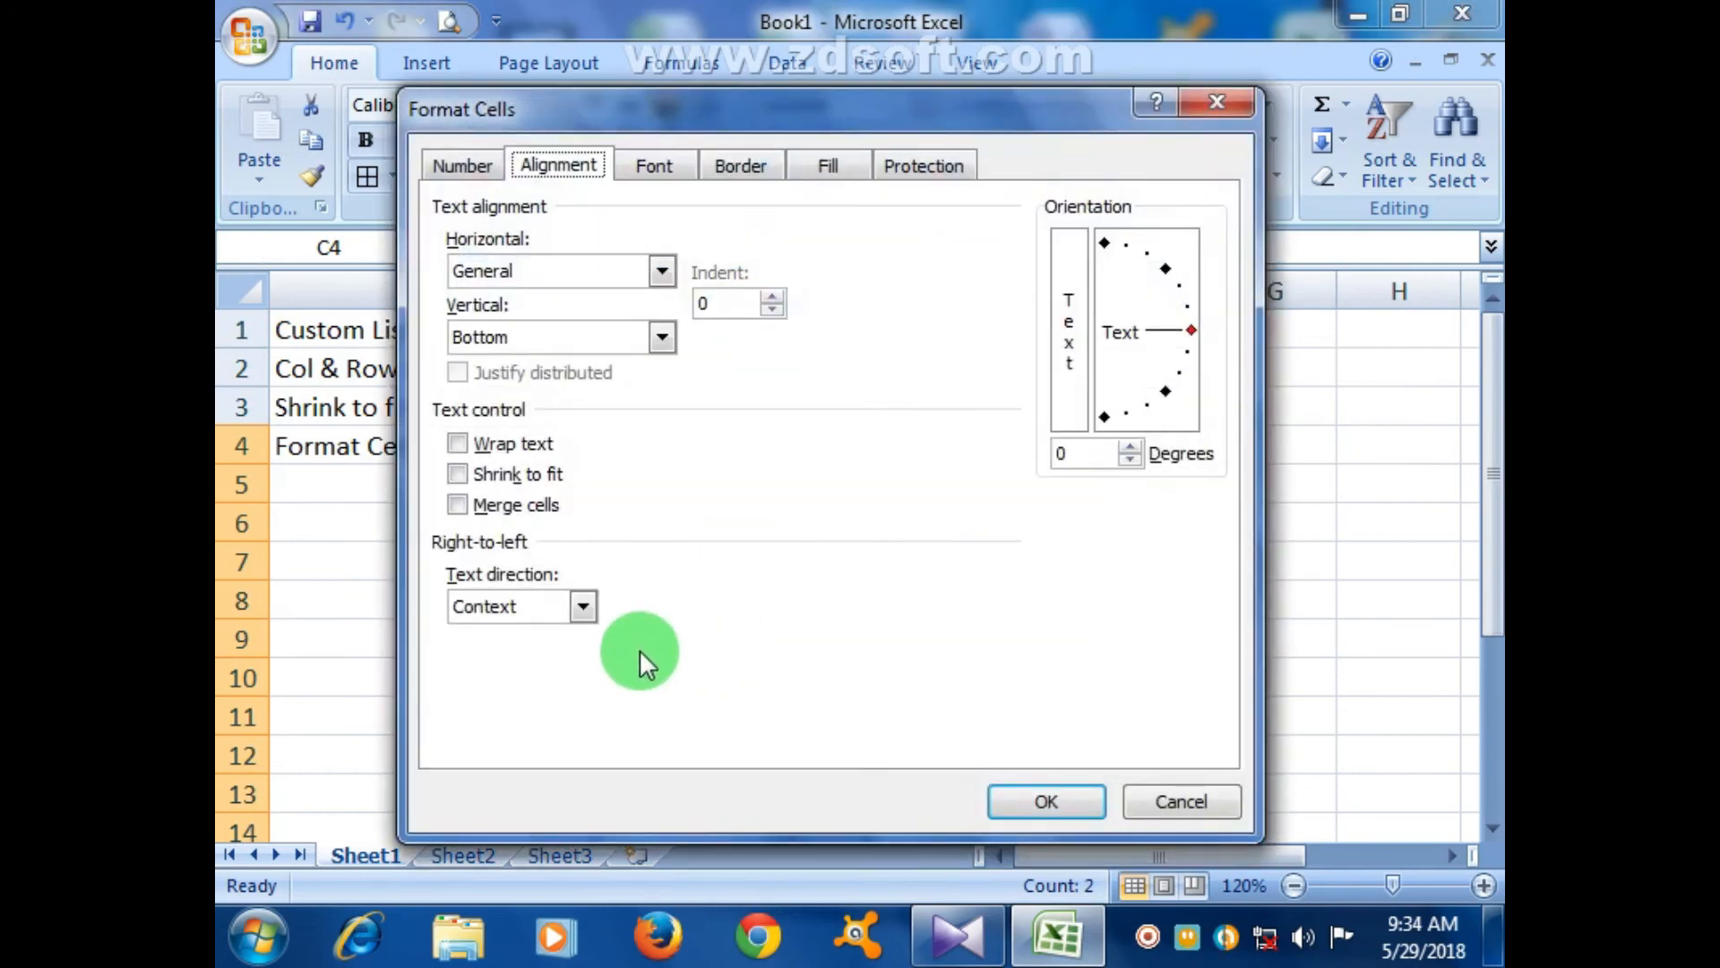
pyautogui.click(528, 473)
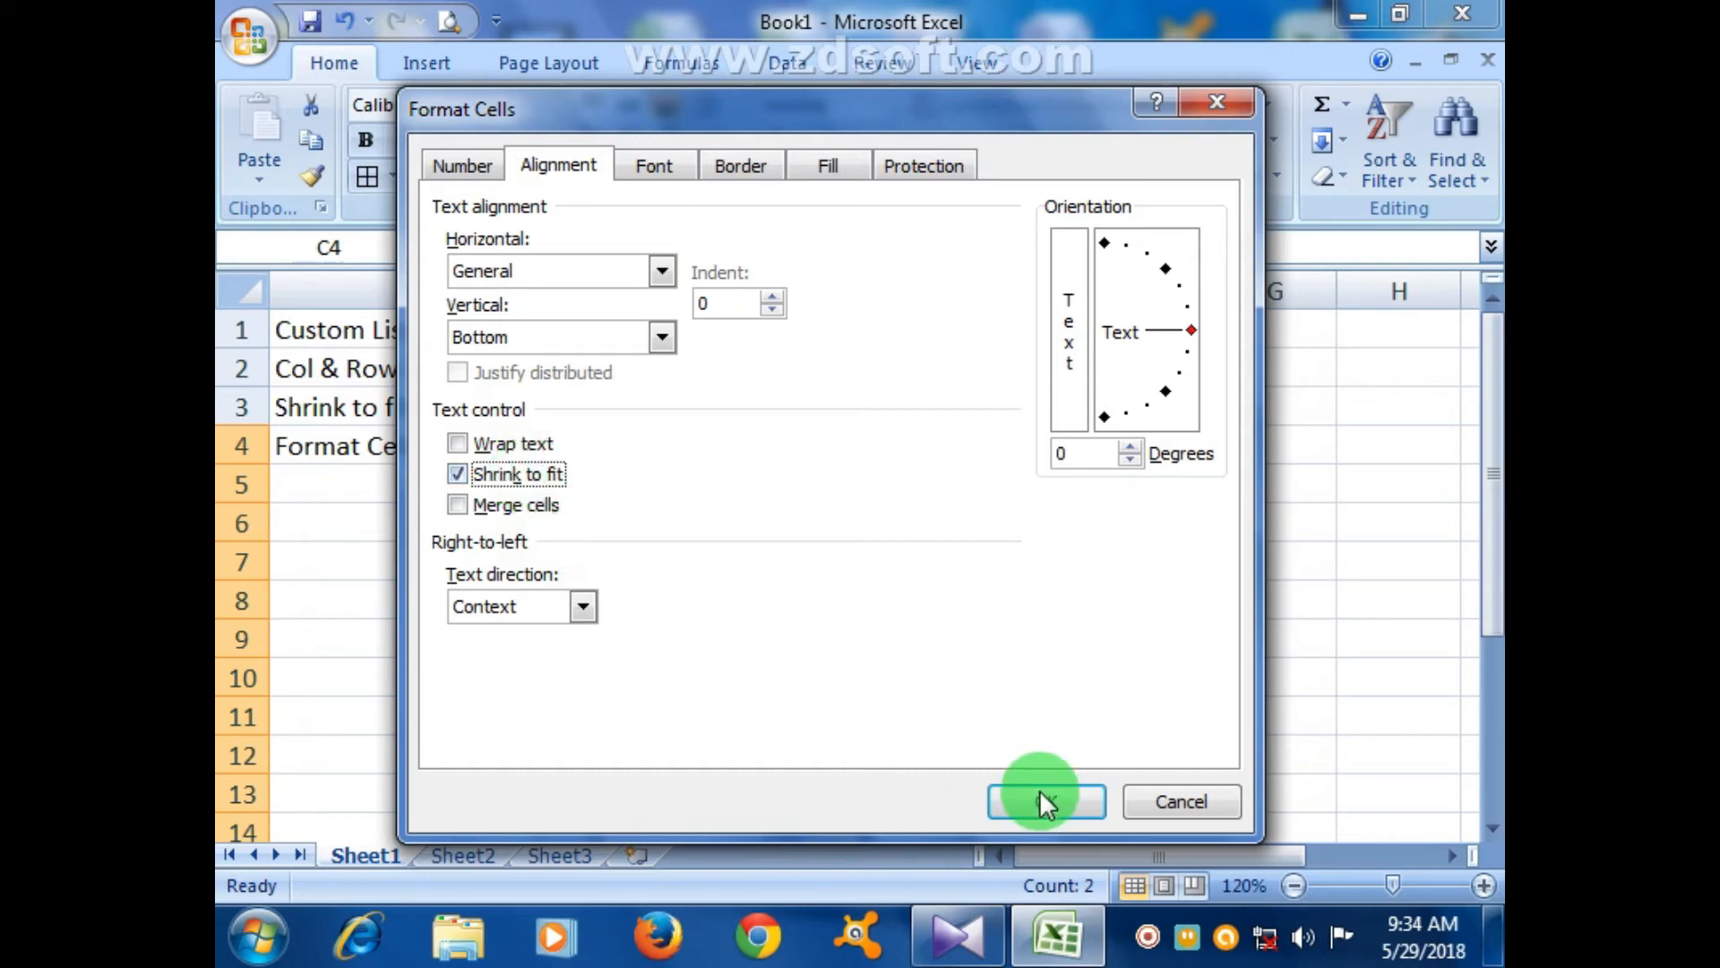
pyautogui.click(1072, 809)
pyautogui.click(1114, 676)
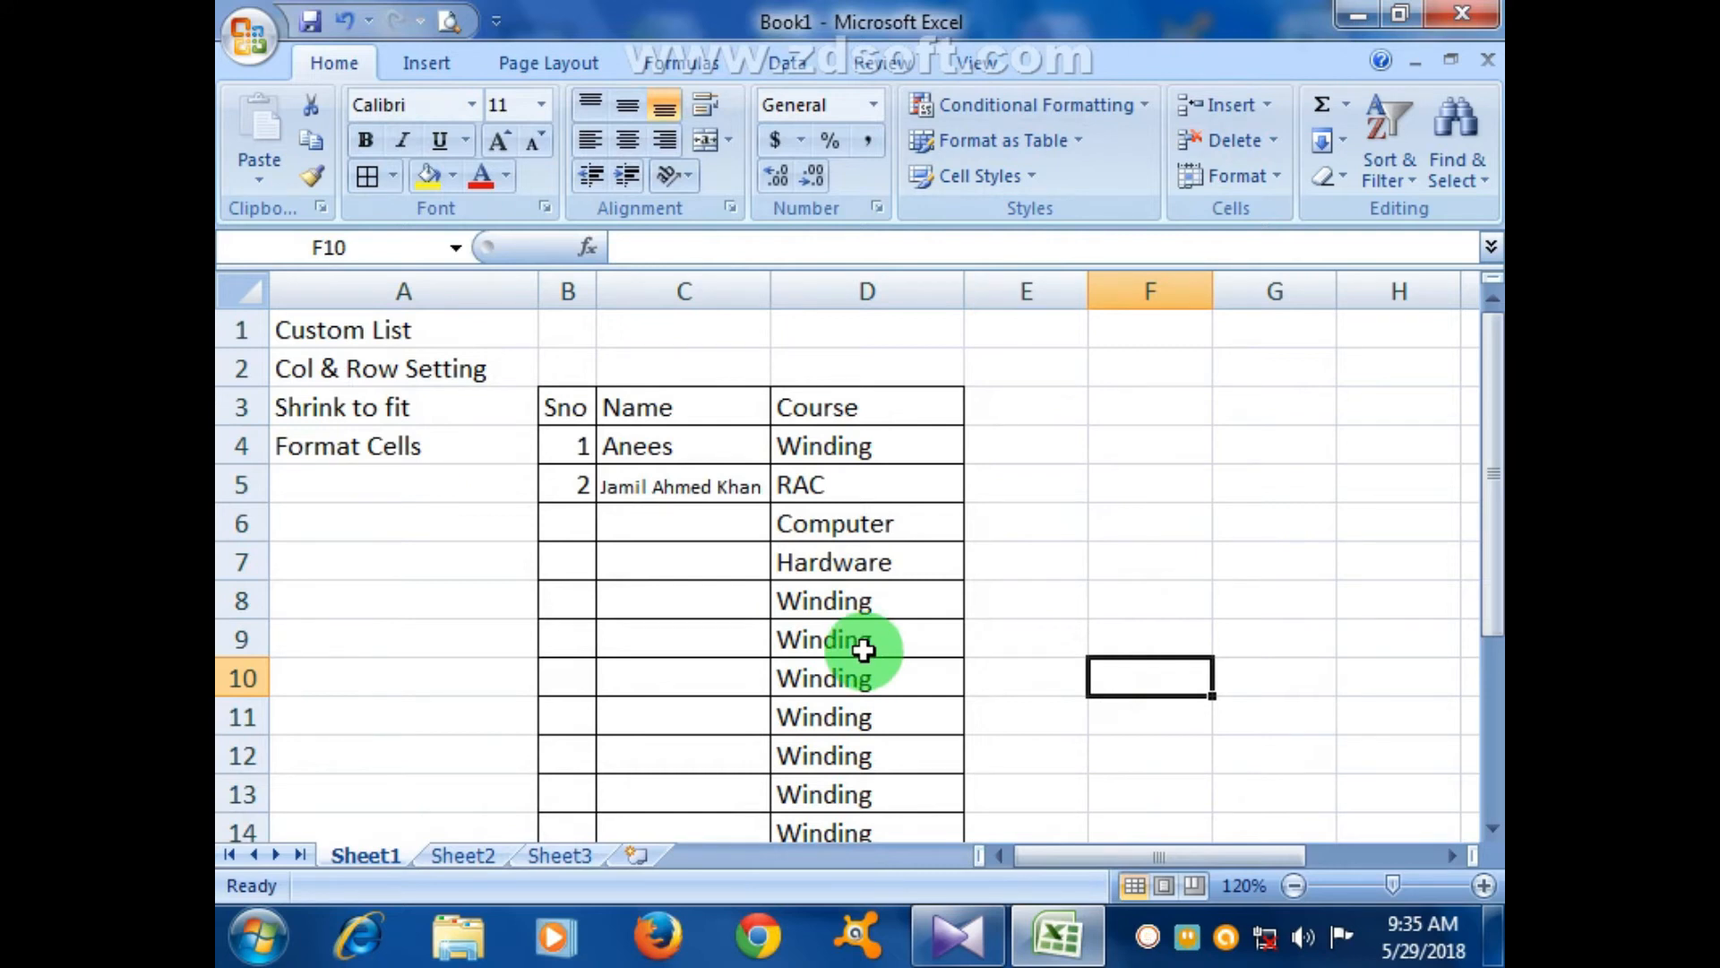
# - Enter serial 3 and the third student's name in row 6, then widen the Name column slightly
pyautogui.click(568, 521)
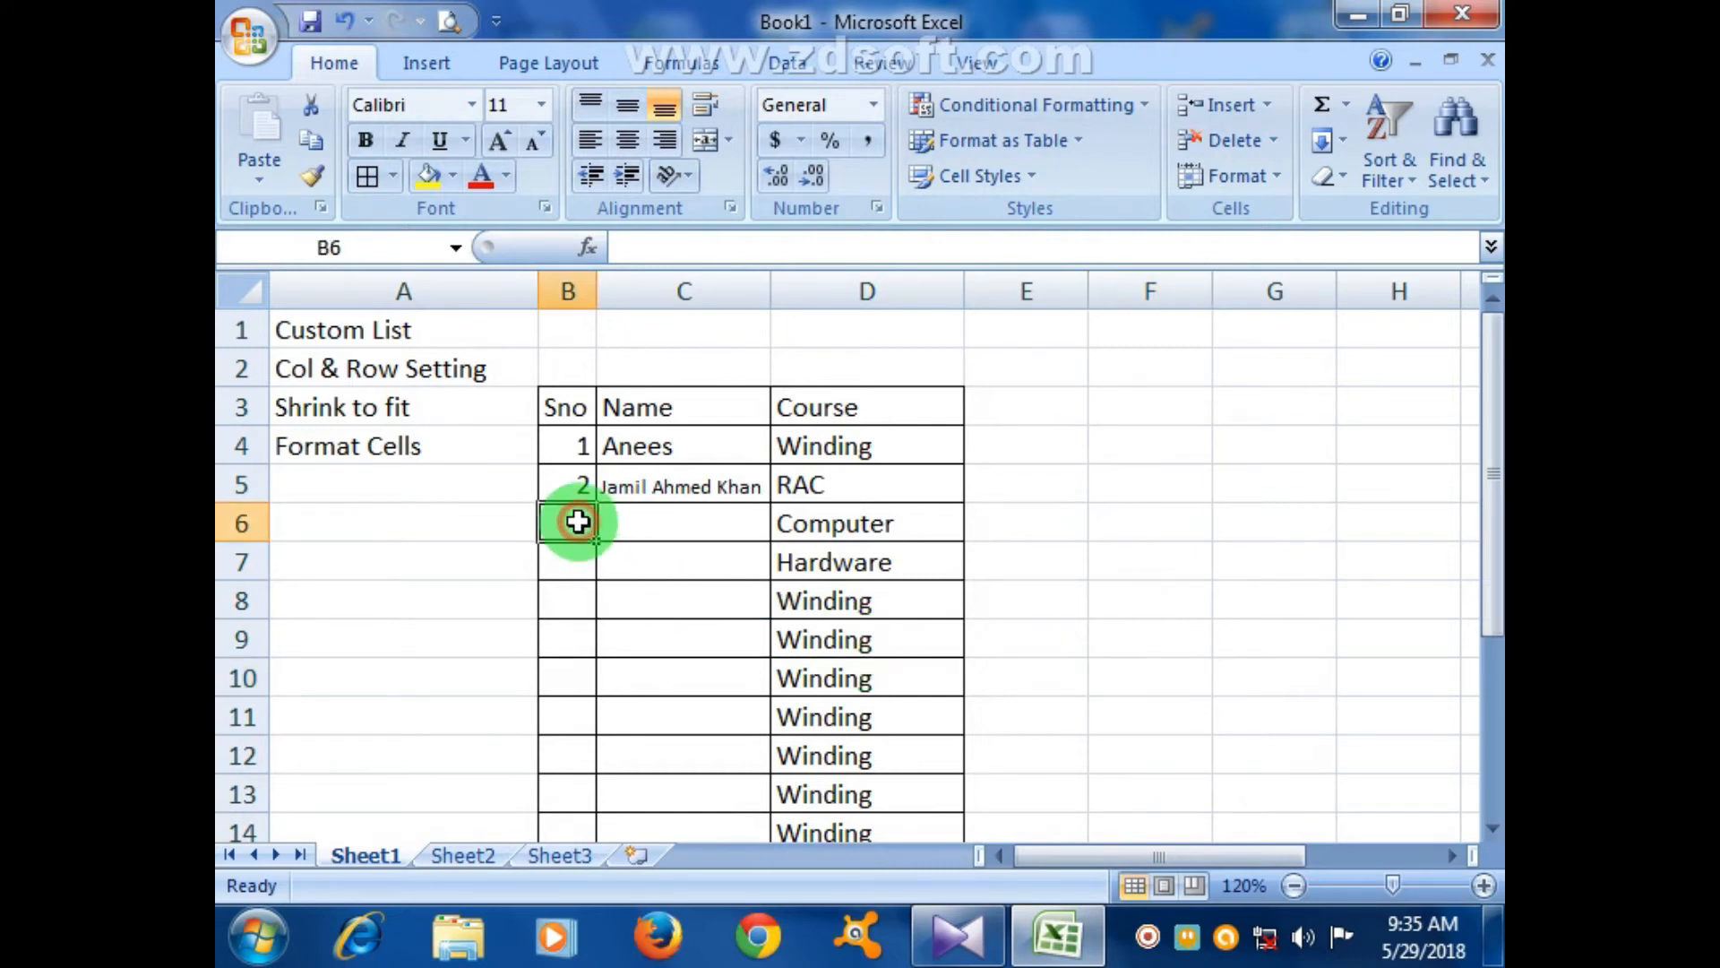
pyautogui.write('3')
pyautogui.press('Tab')
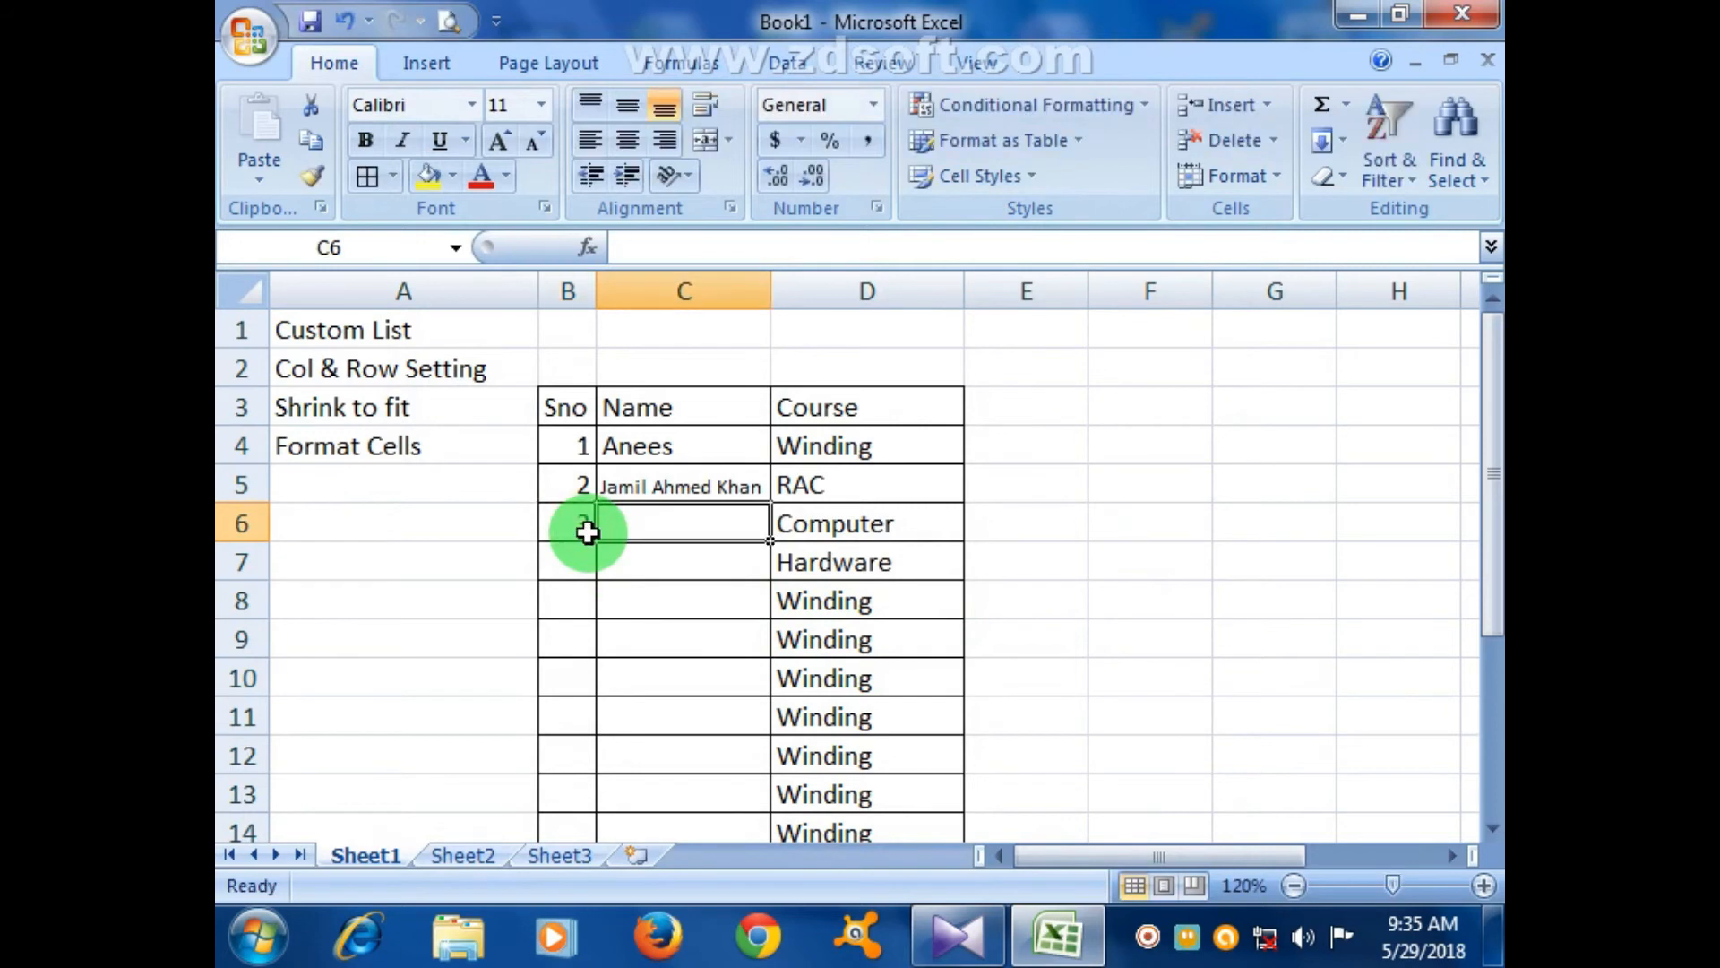
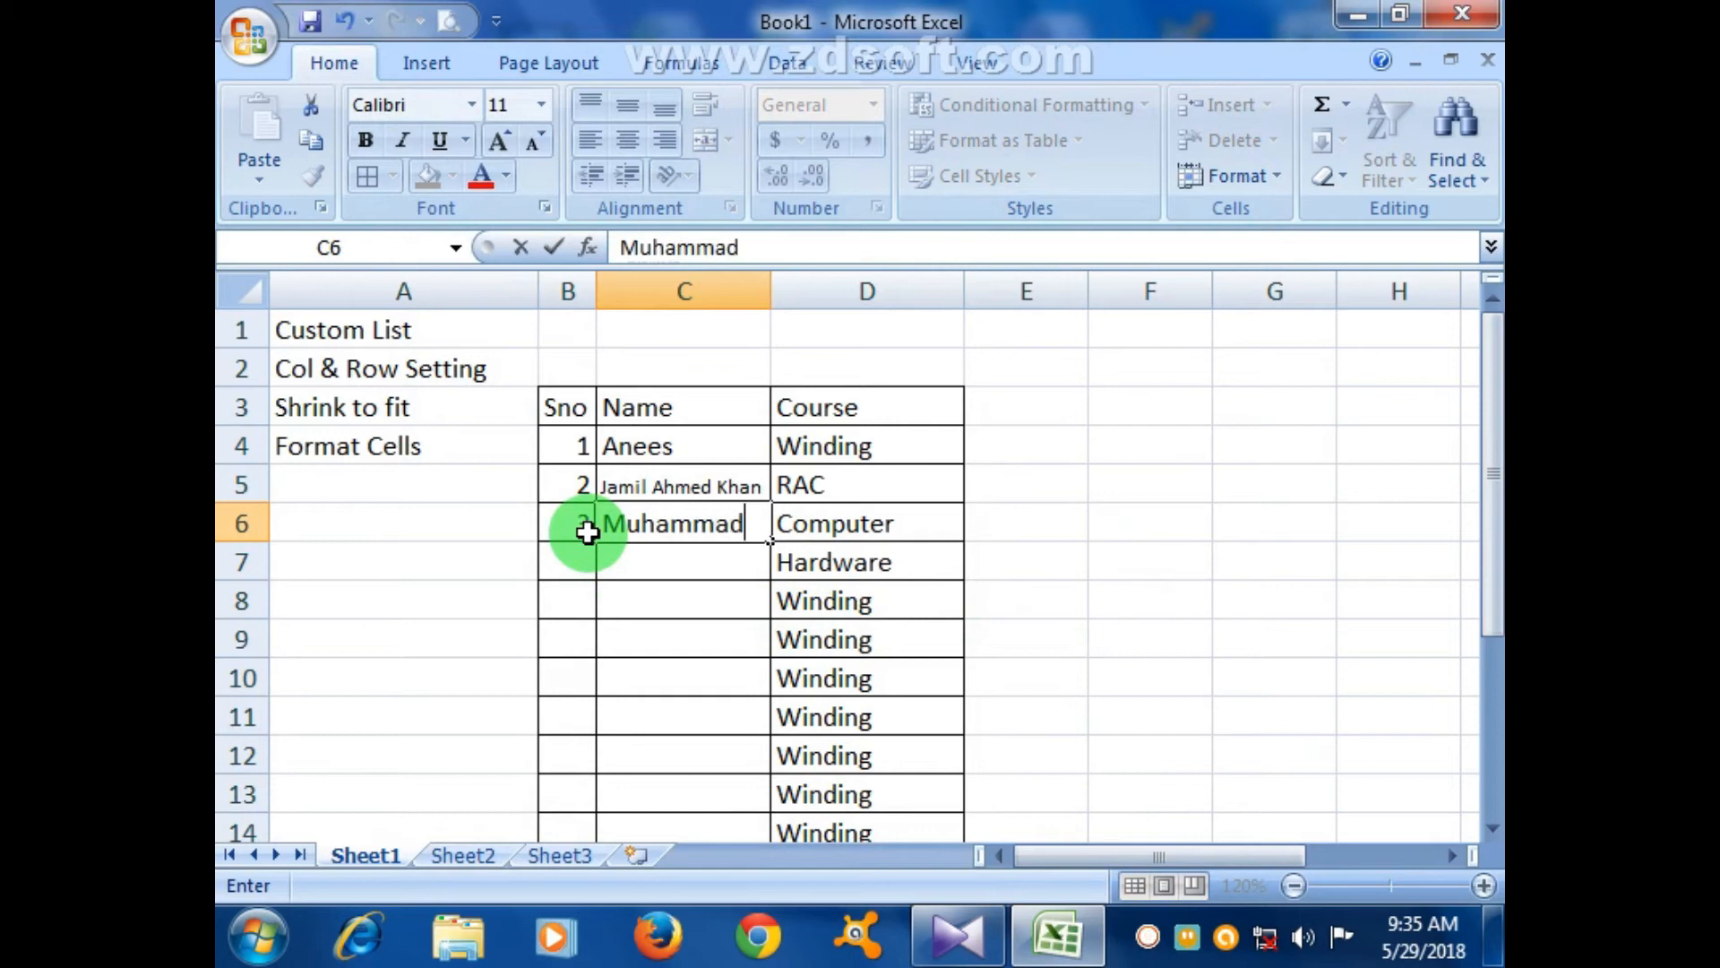
pyautogui.click(822, 596)
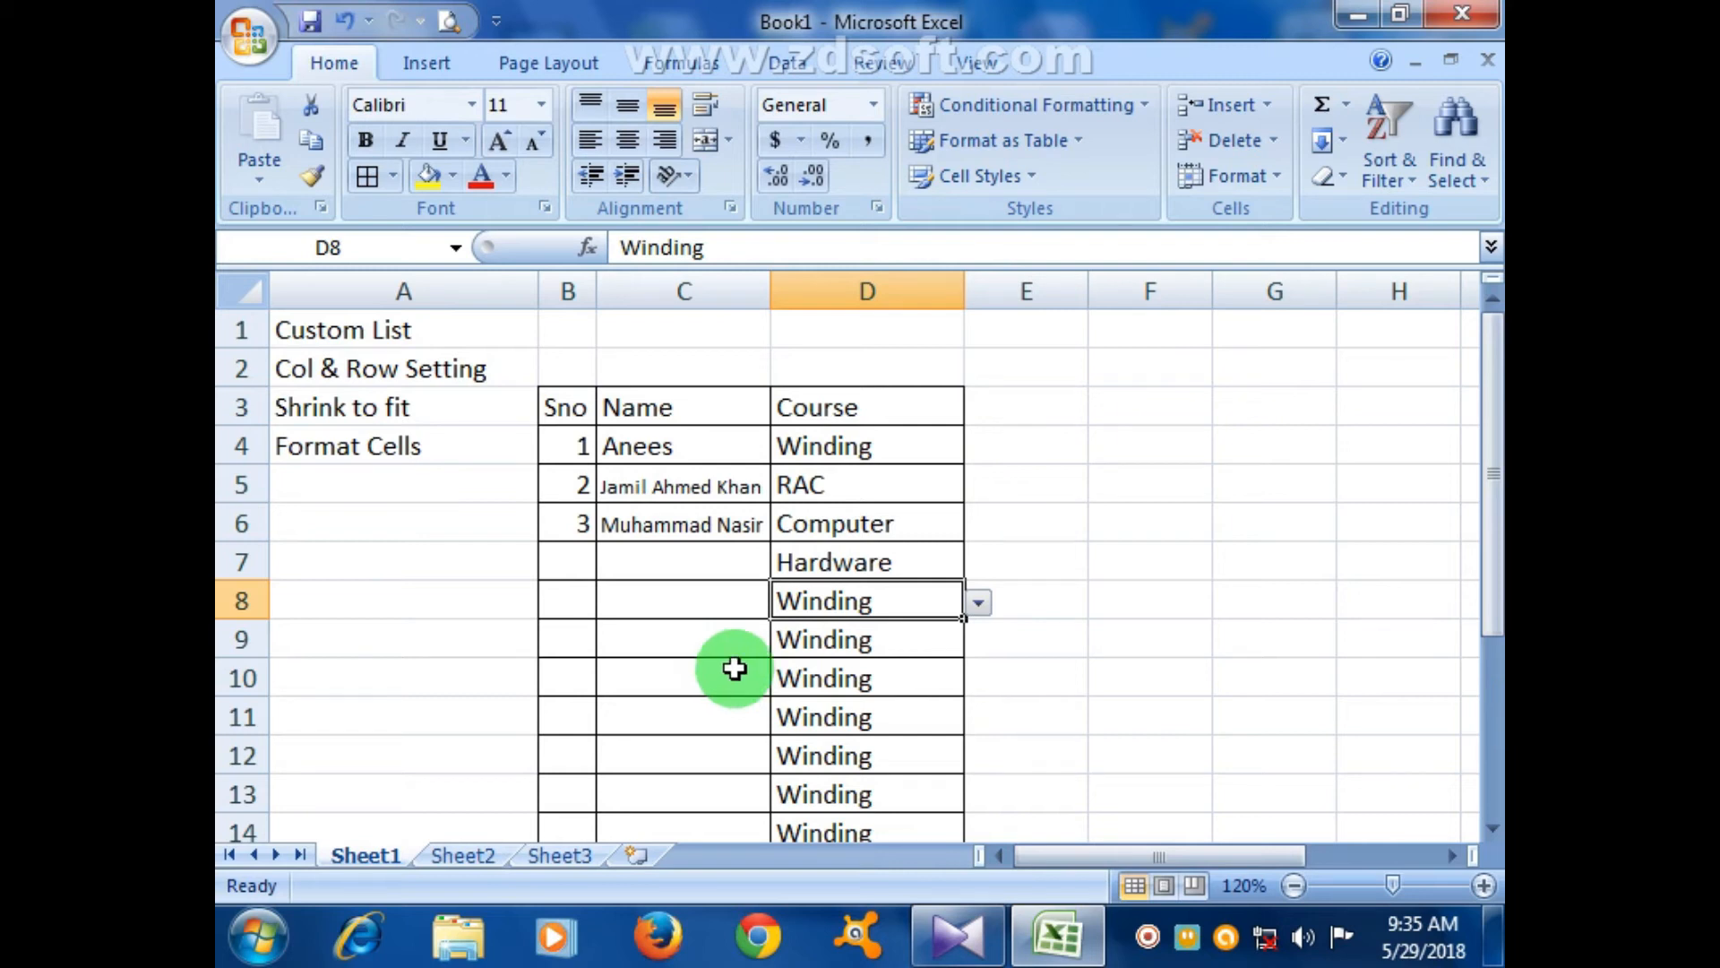
pyautogui.moveTo(770, 299); pyautogui.dragTo(796, 308)
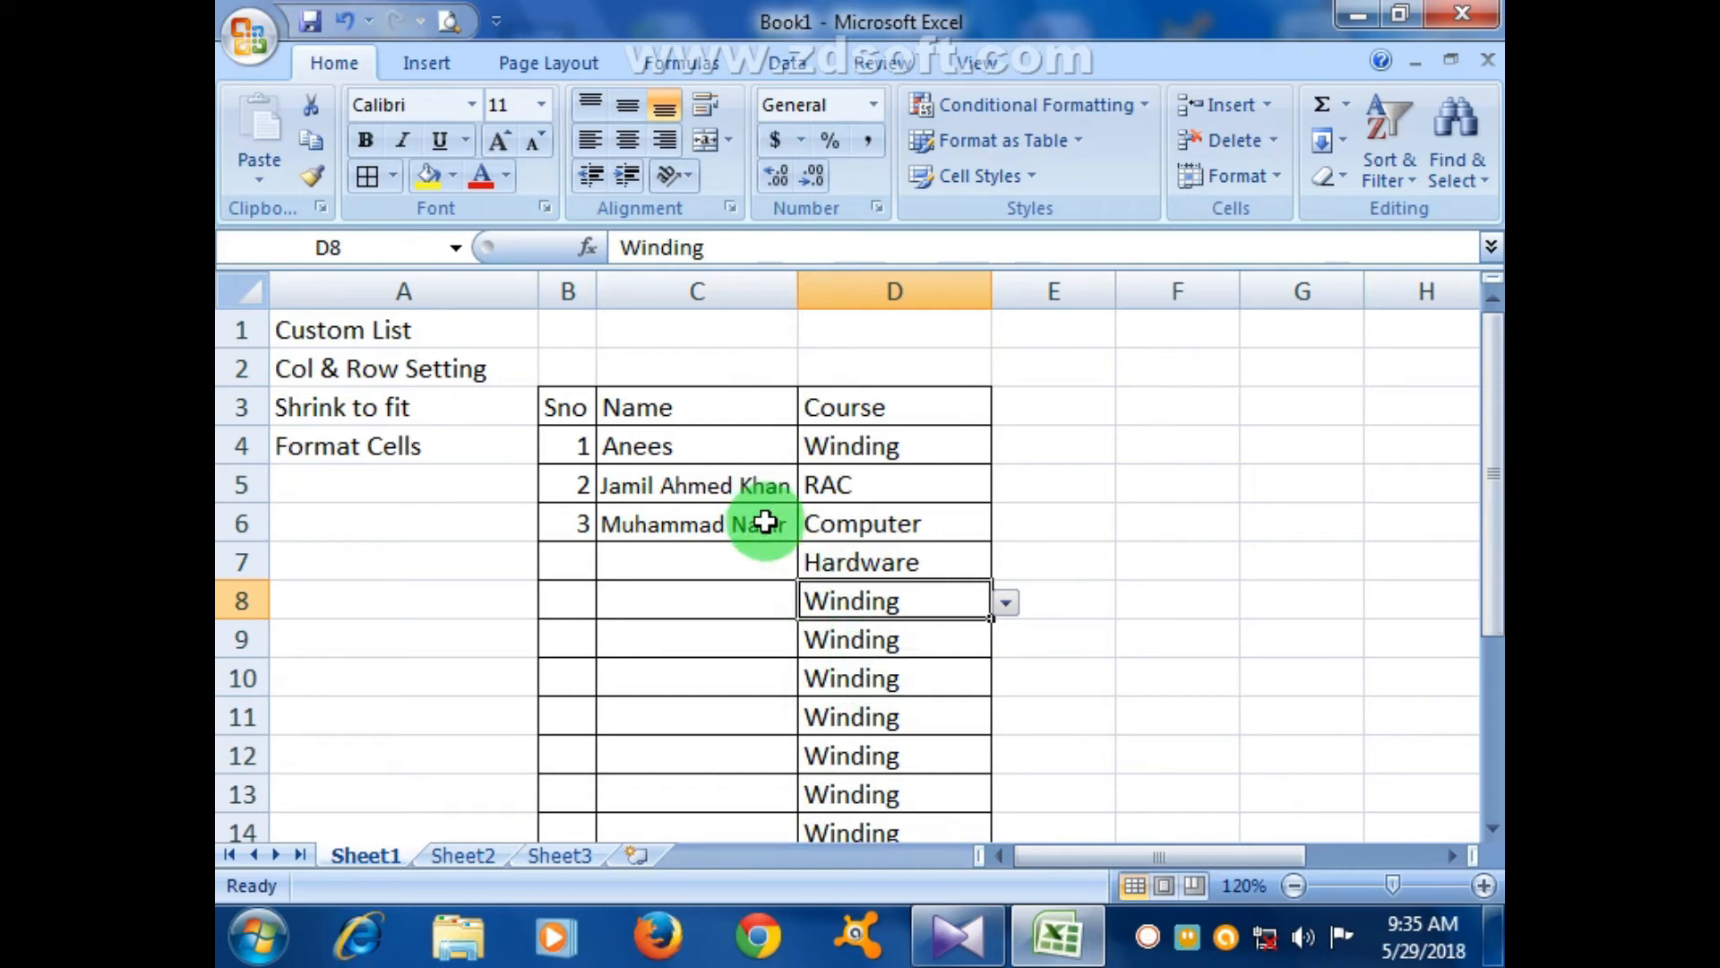
# - Enter serial 4 and the fourth student's full name in row 7
pyautogui.click(590, 559)
pyautogui.write('4')
pyautogui.click(603, 560)
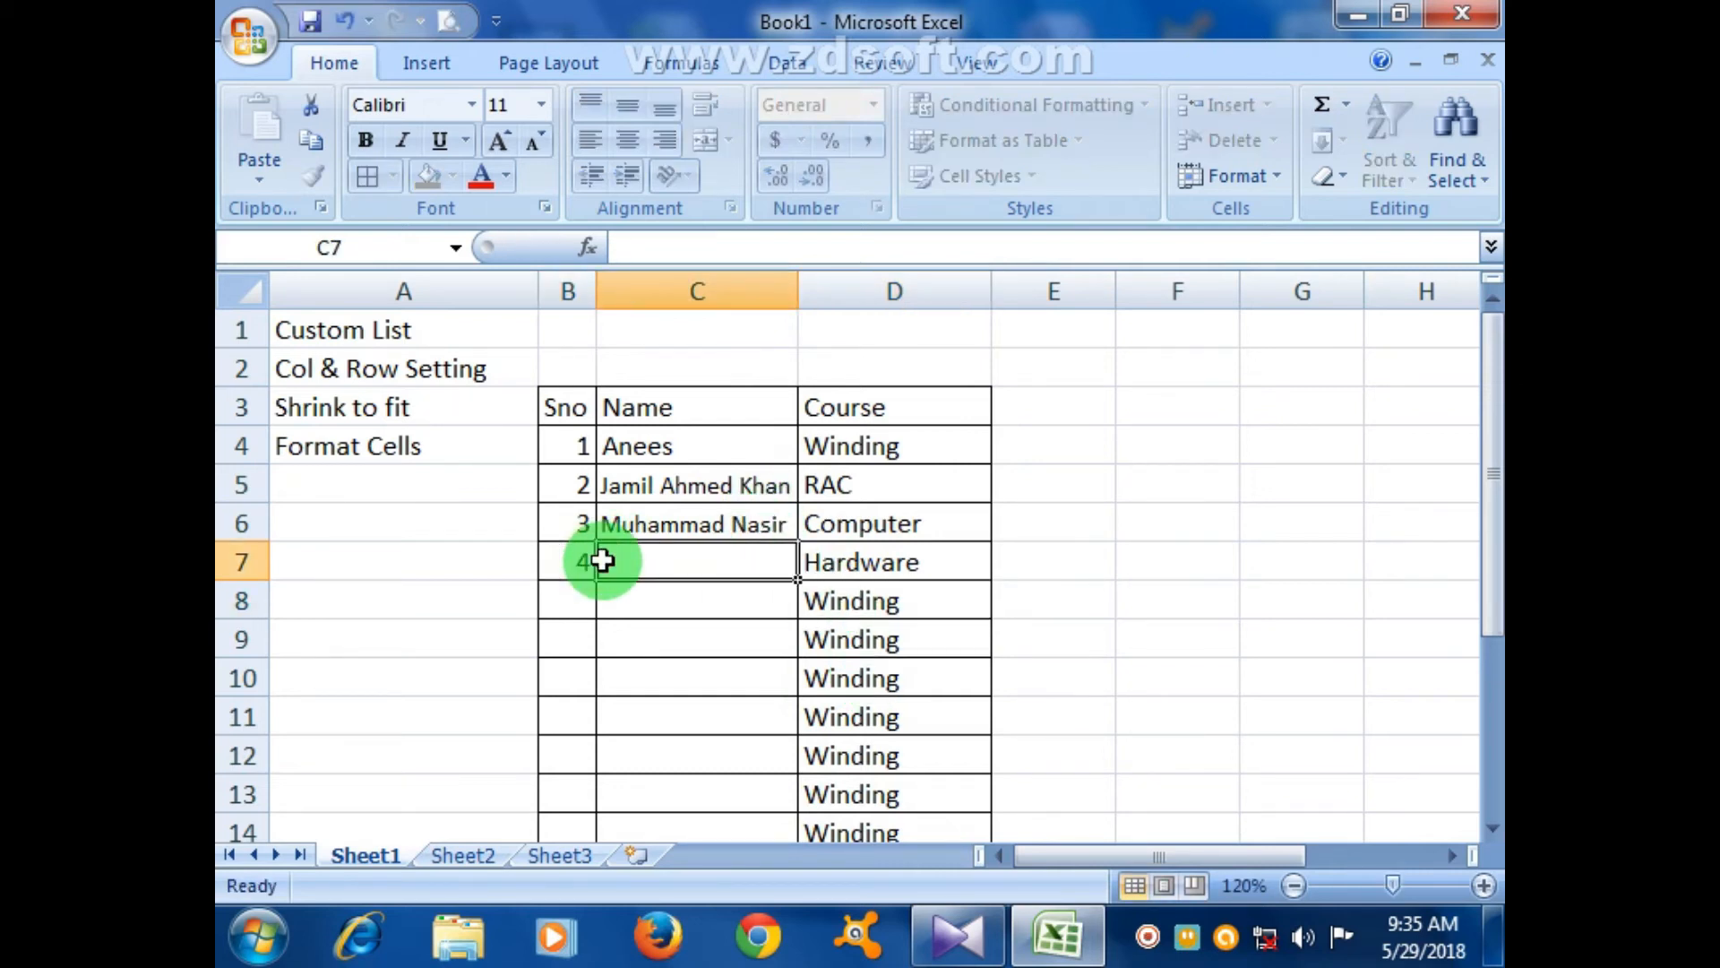
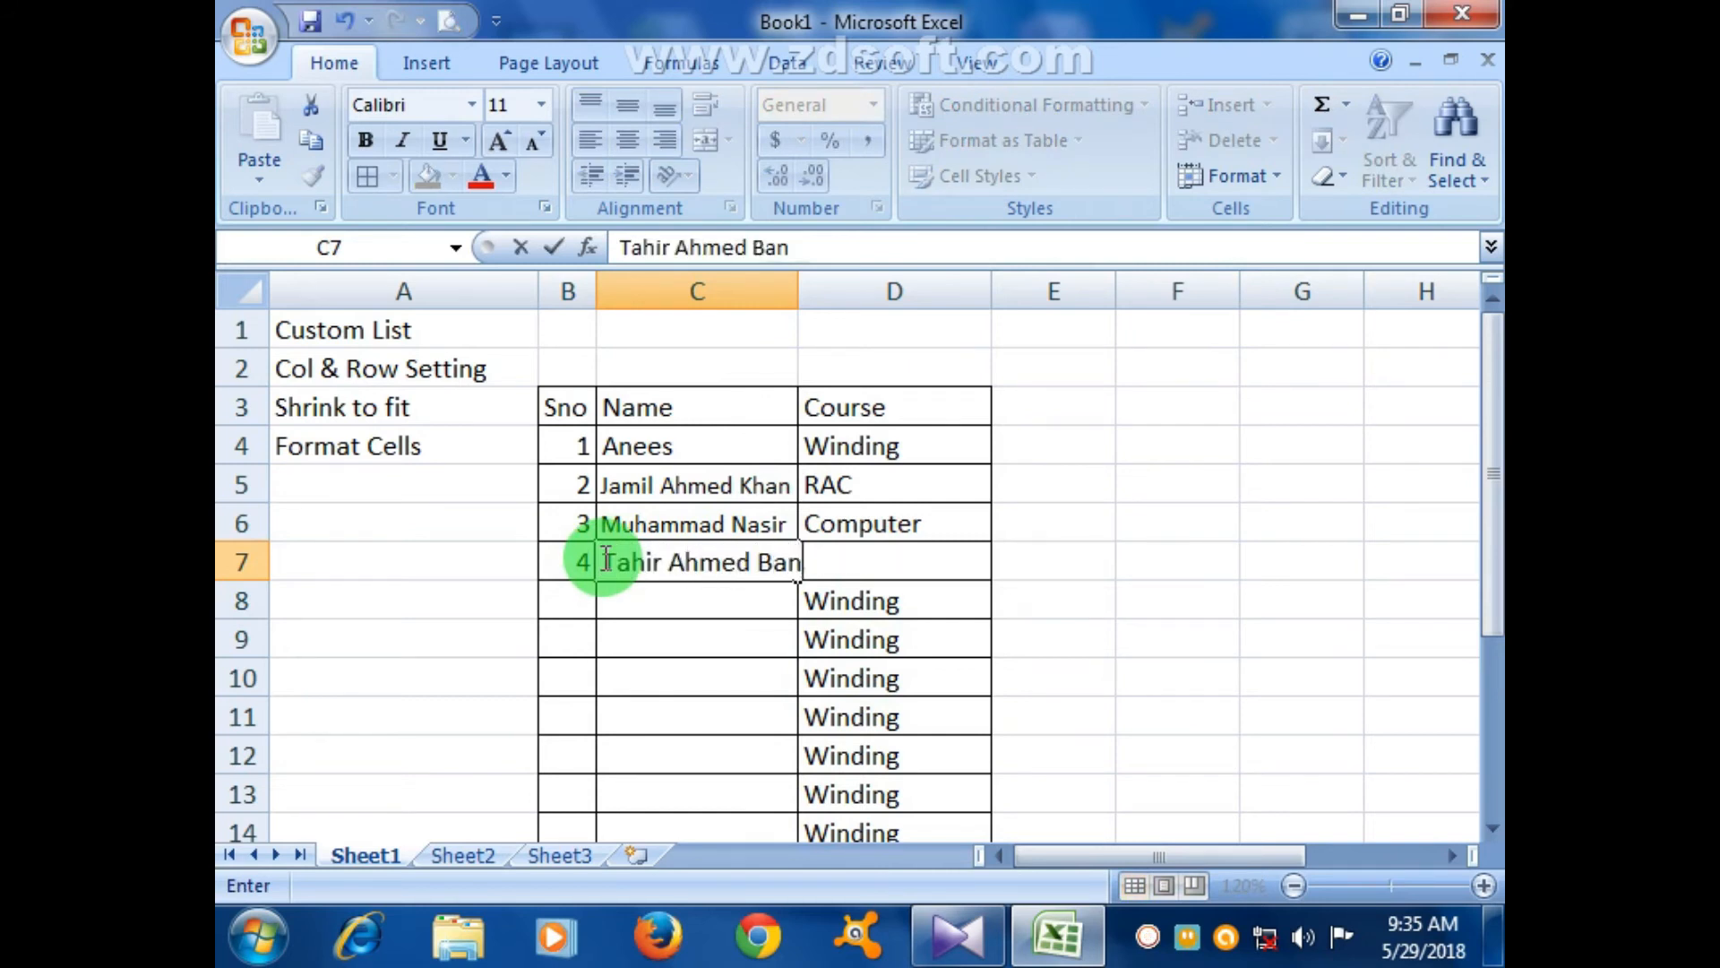
pyautogui.click(690, 641)
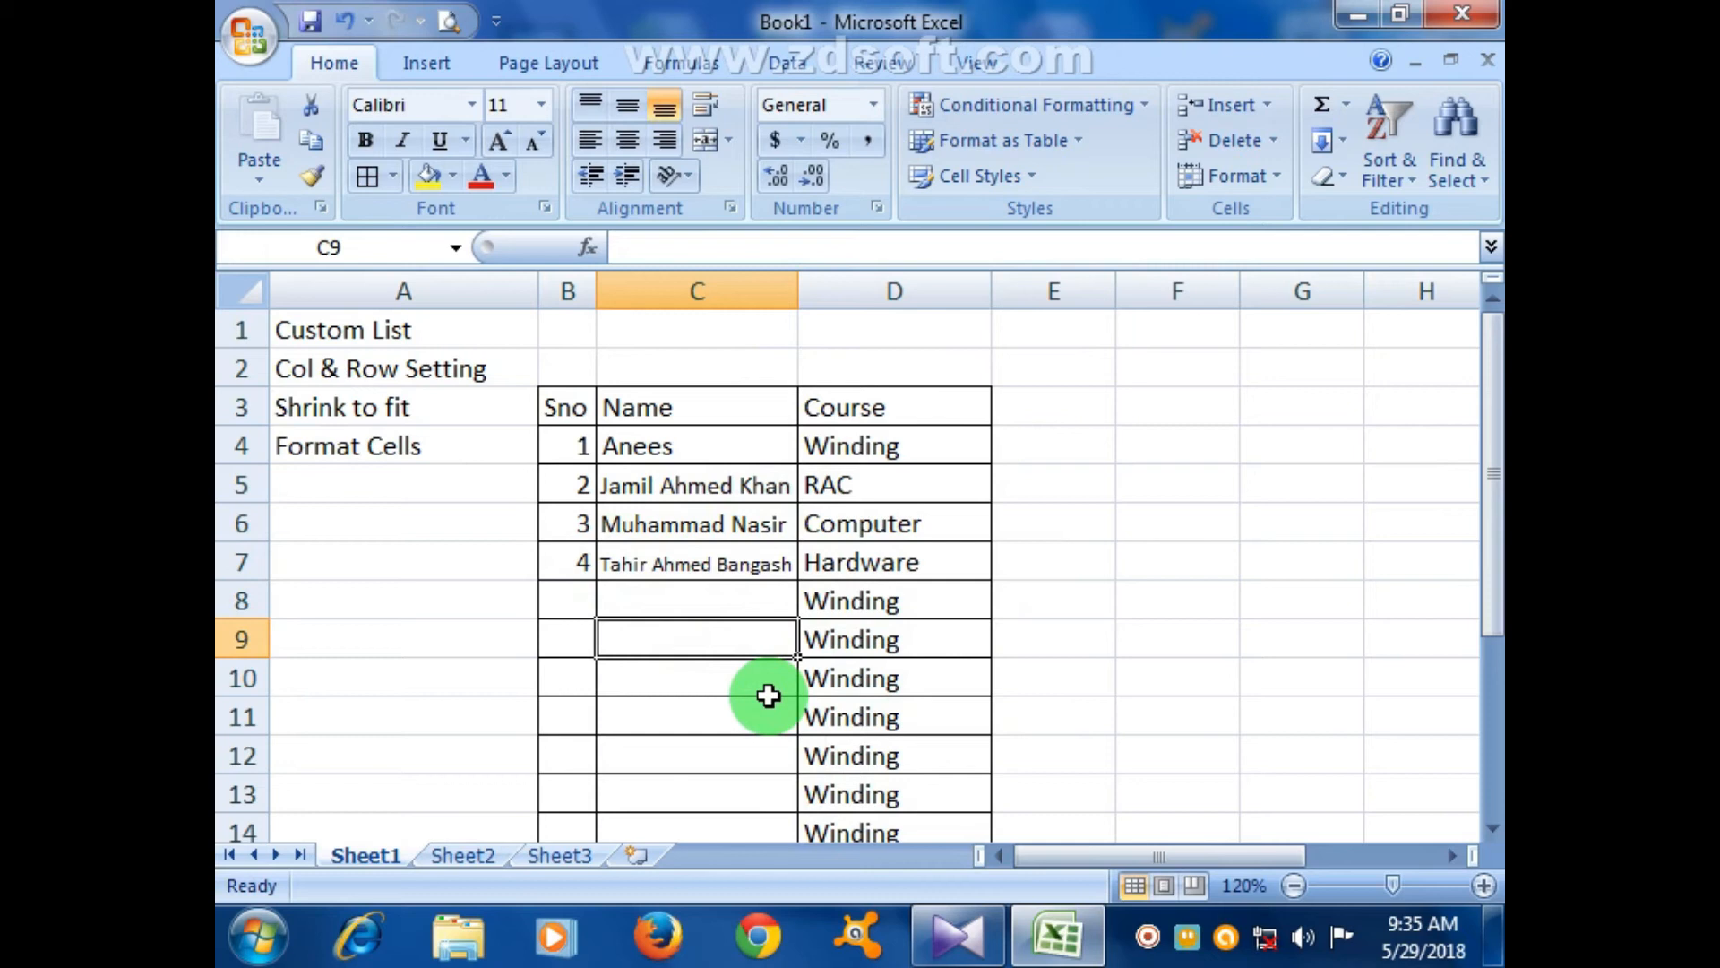
# - Label cell A5 'Wrap Text'
pyautogui.doubleClick(471, 495)
pyautogui.write('Wrap')
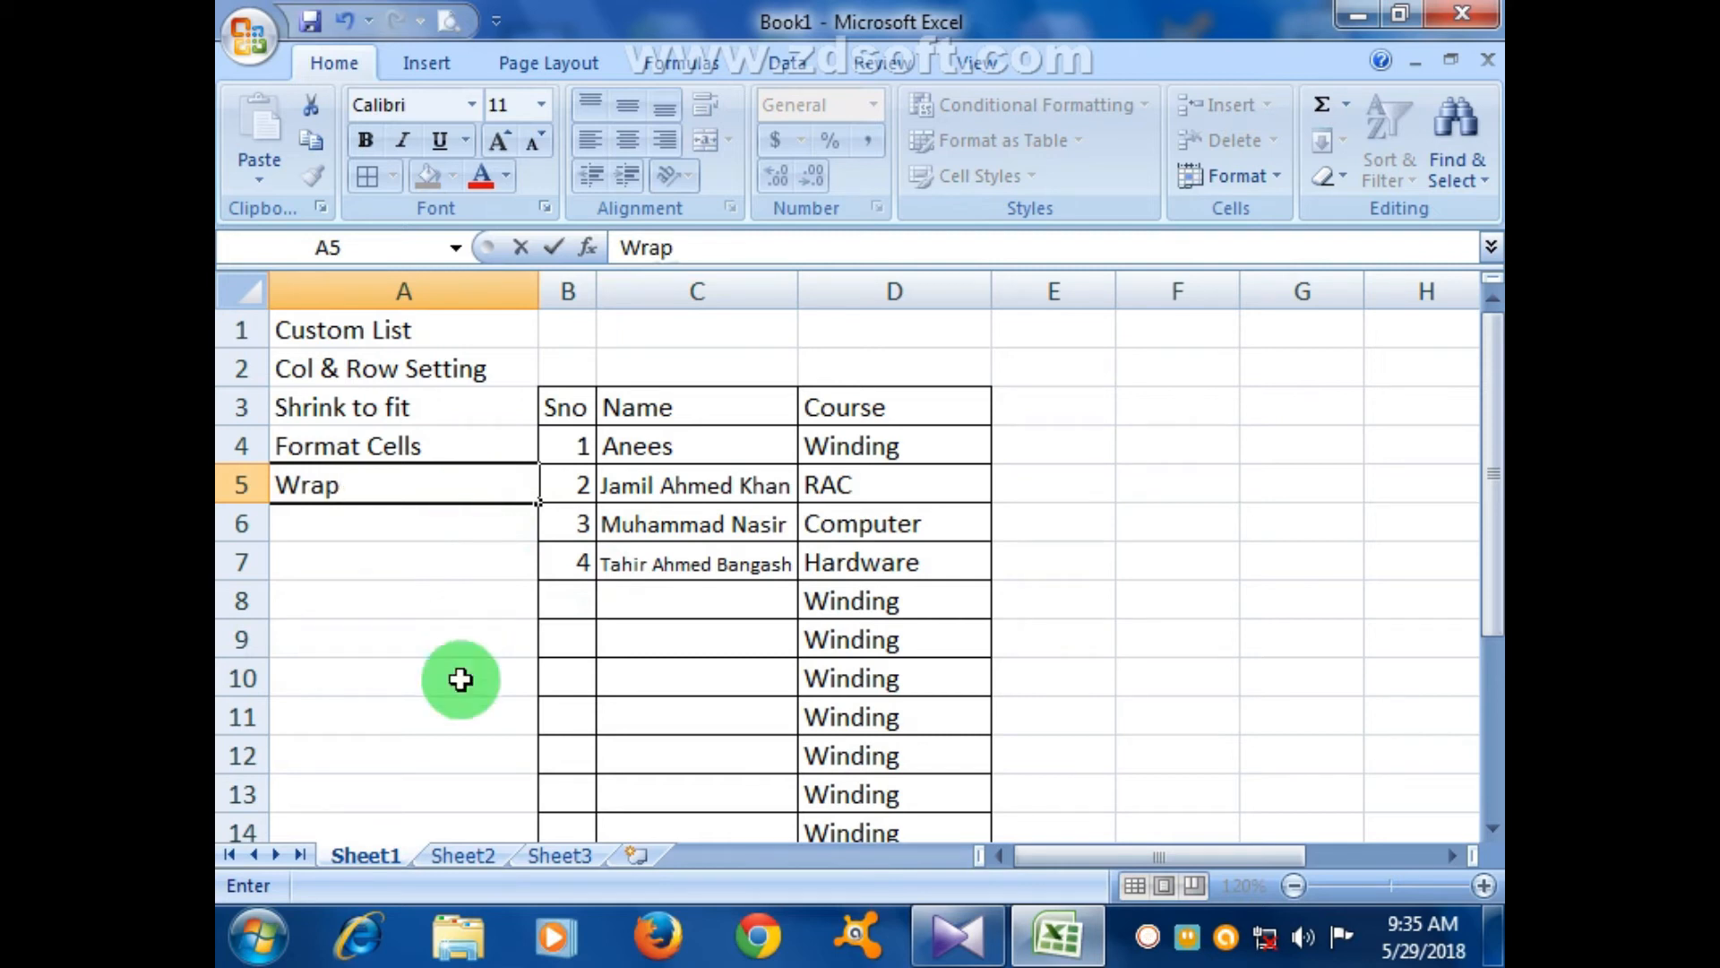
pyautogui.write(' Text')
pyautogui.click(781, 688)
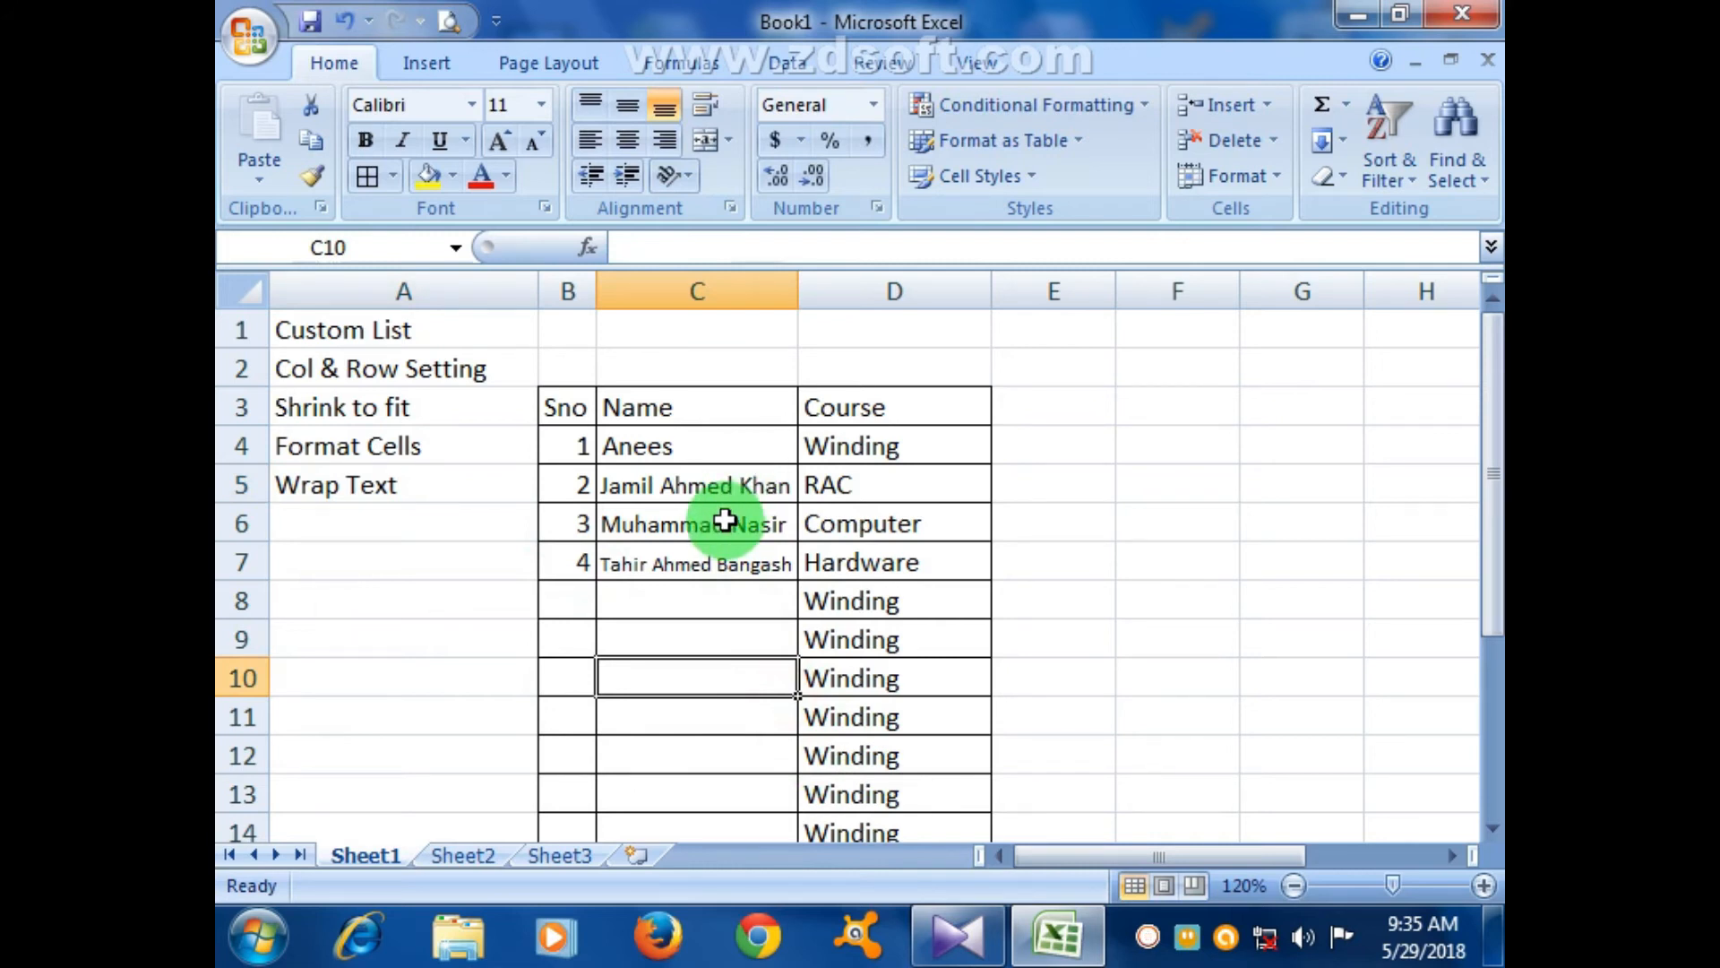
# - Turn off Shrink to fit on the Alignment tab for the names in C4:C15
pyautogui.moveTo(637, 452); pyautogui.dragTo(688, 760)
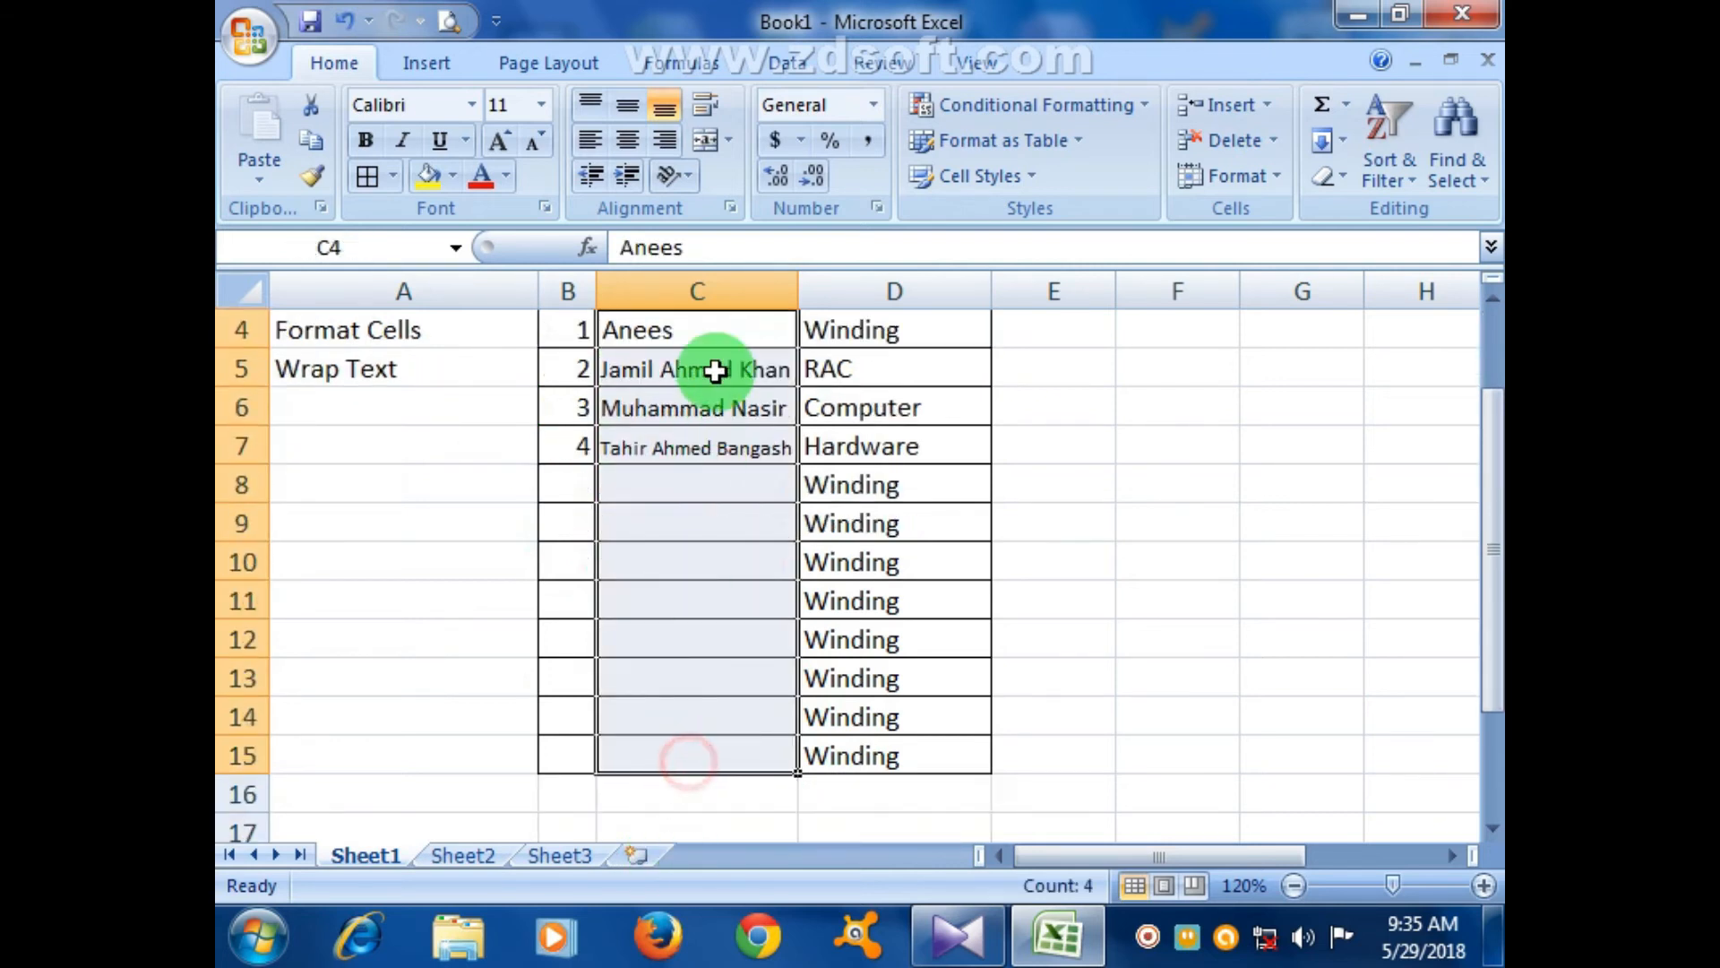
pyautogui.click(730, 208)
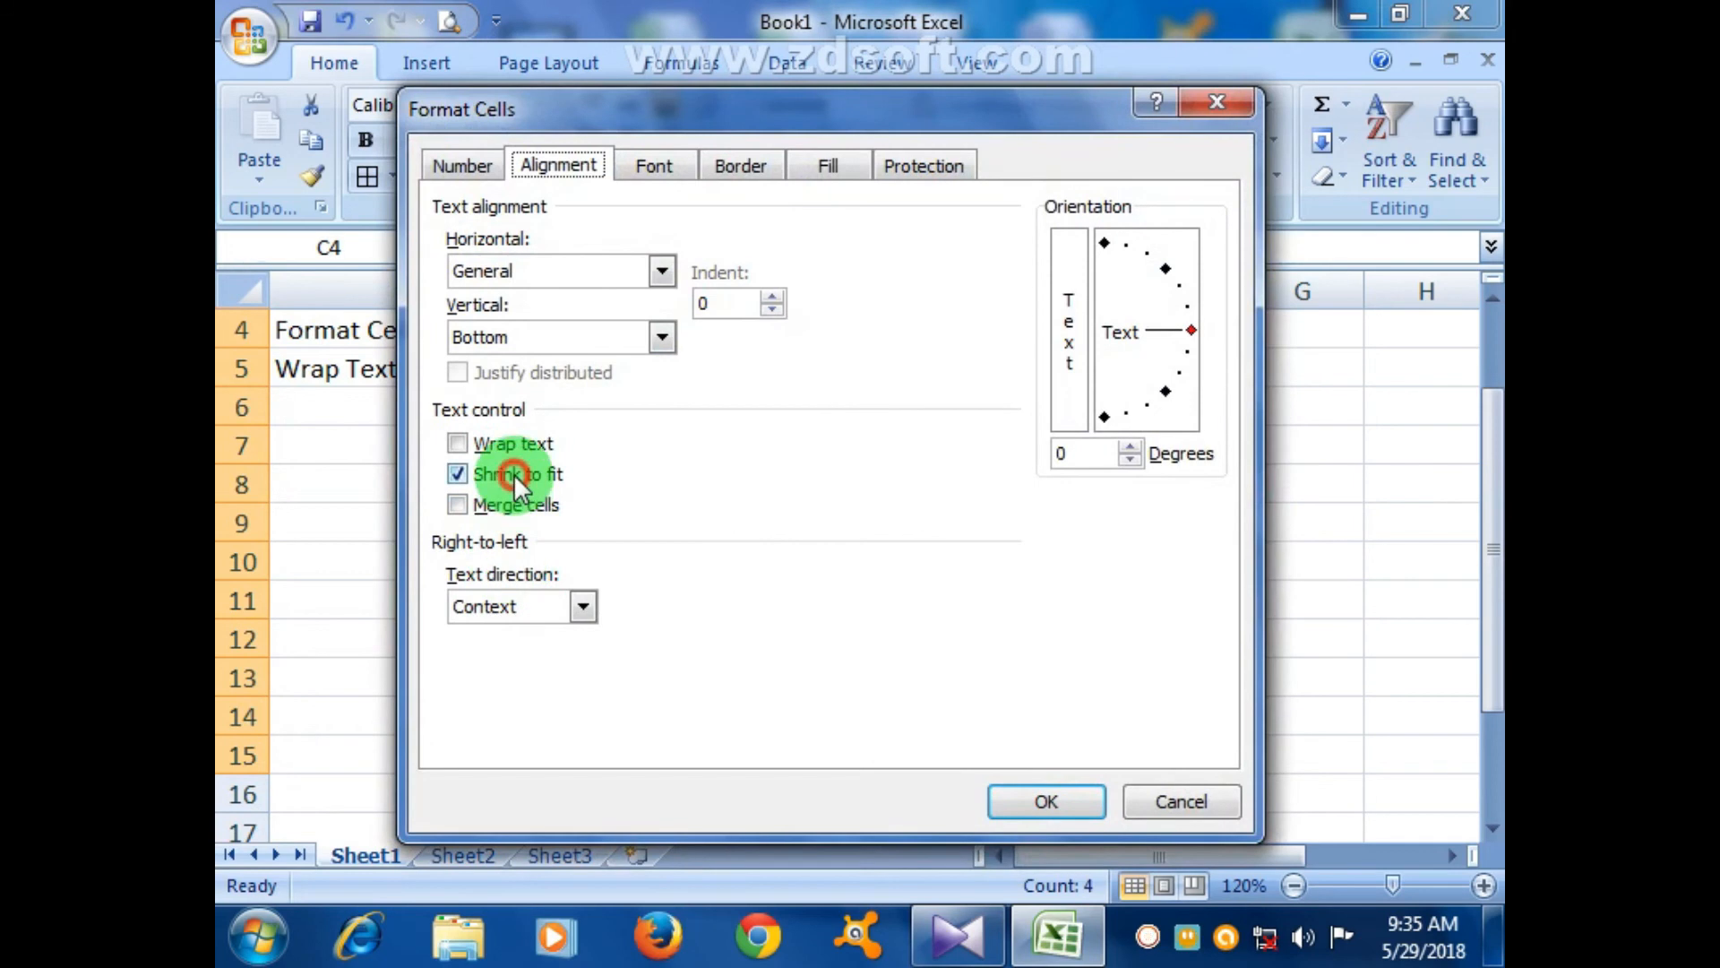
pyautogui.click(1030, 806)
pyautogui.click(975, 598)
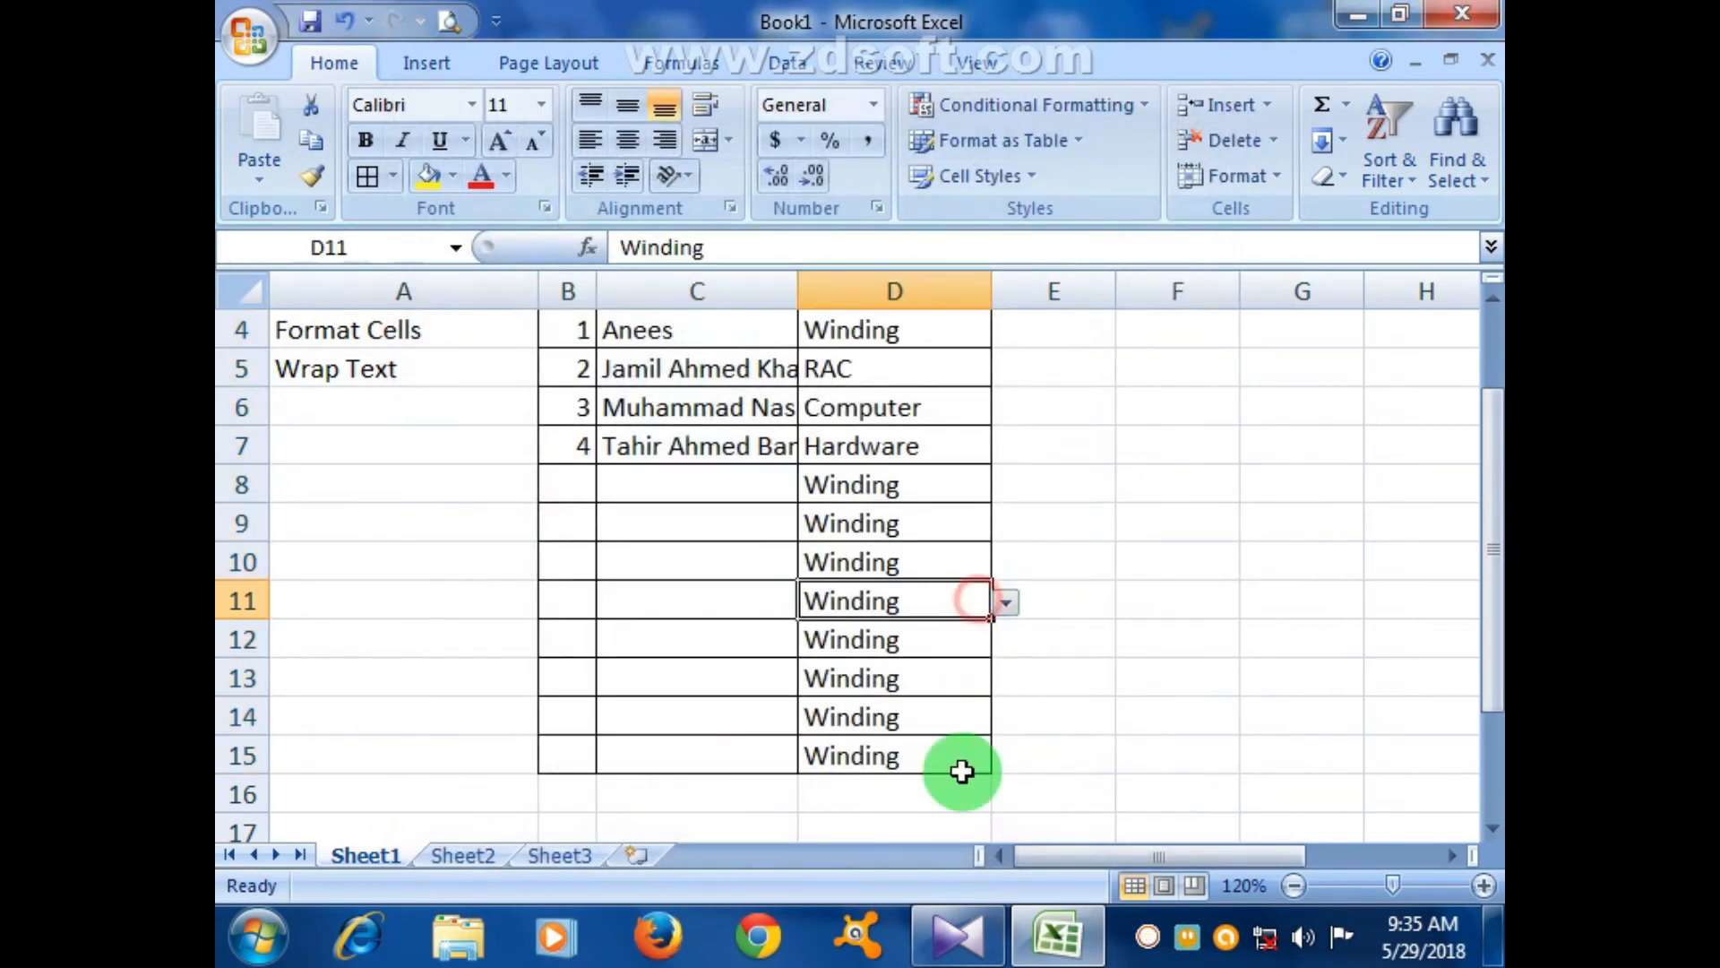
pyautogui.scroll(1, 776, 609)
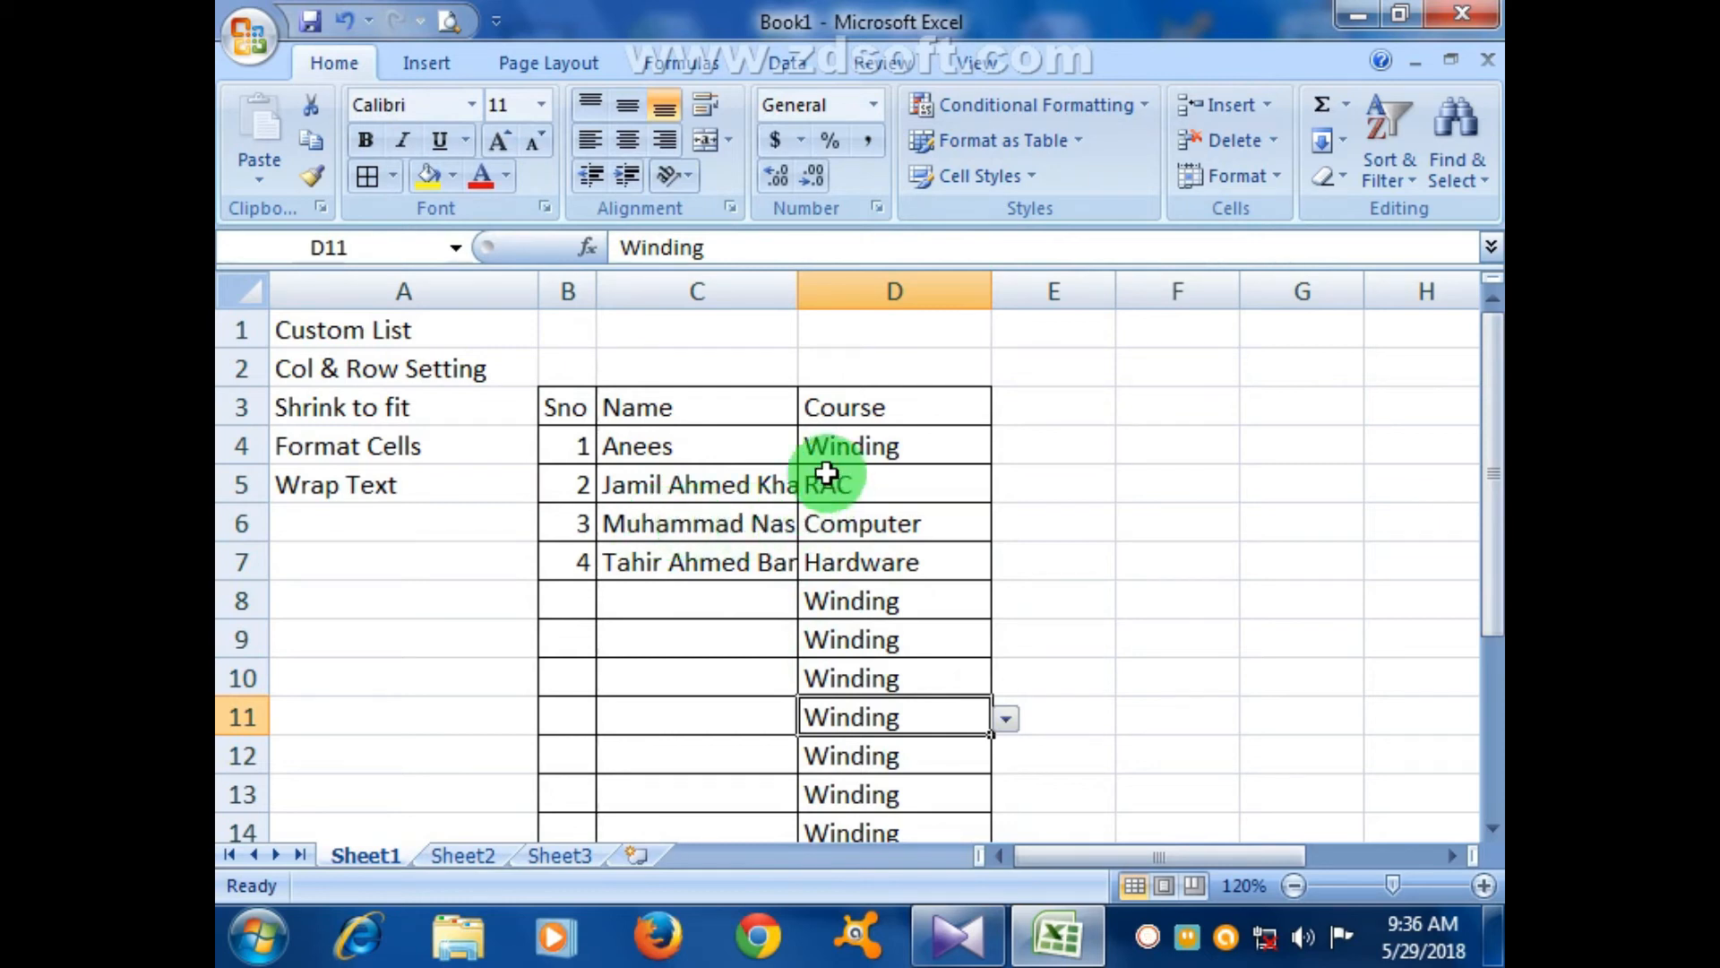
# - Break the second student's name in C5 onto two lines with Alt+Enter
pyautogui.doubleClick(757, 485)
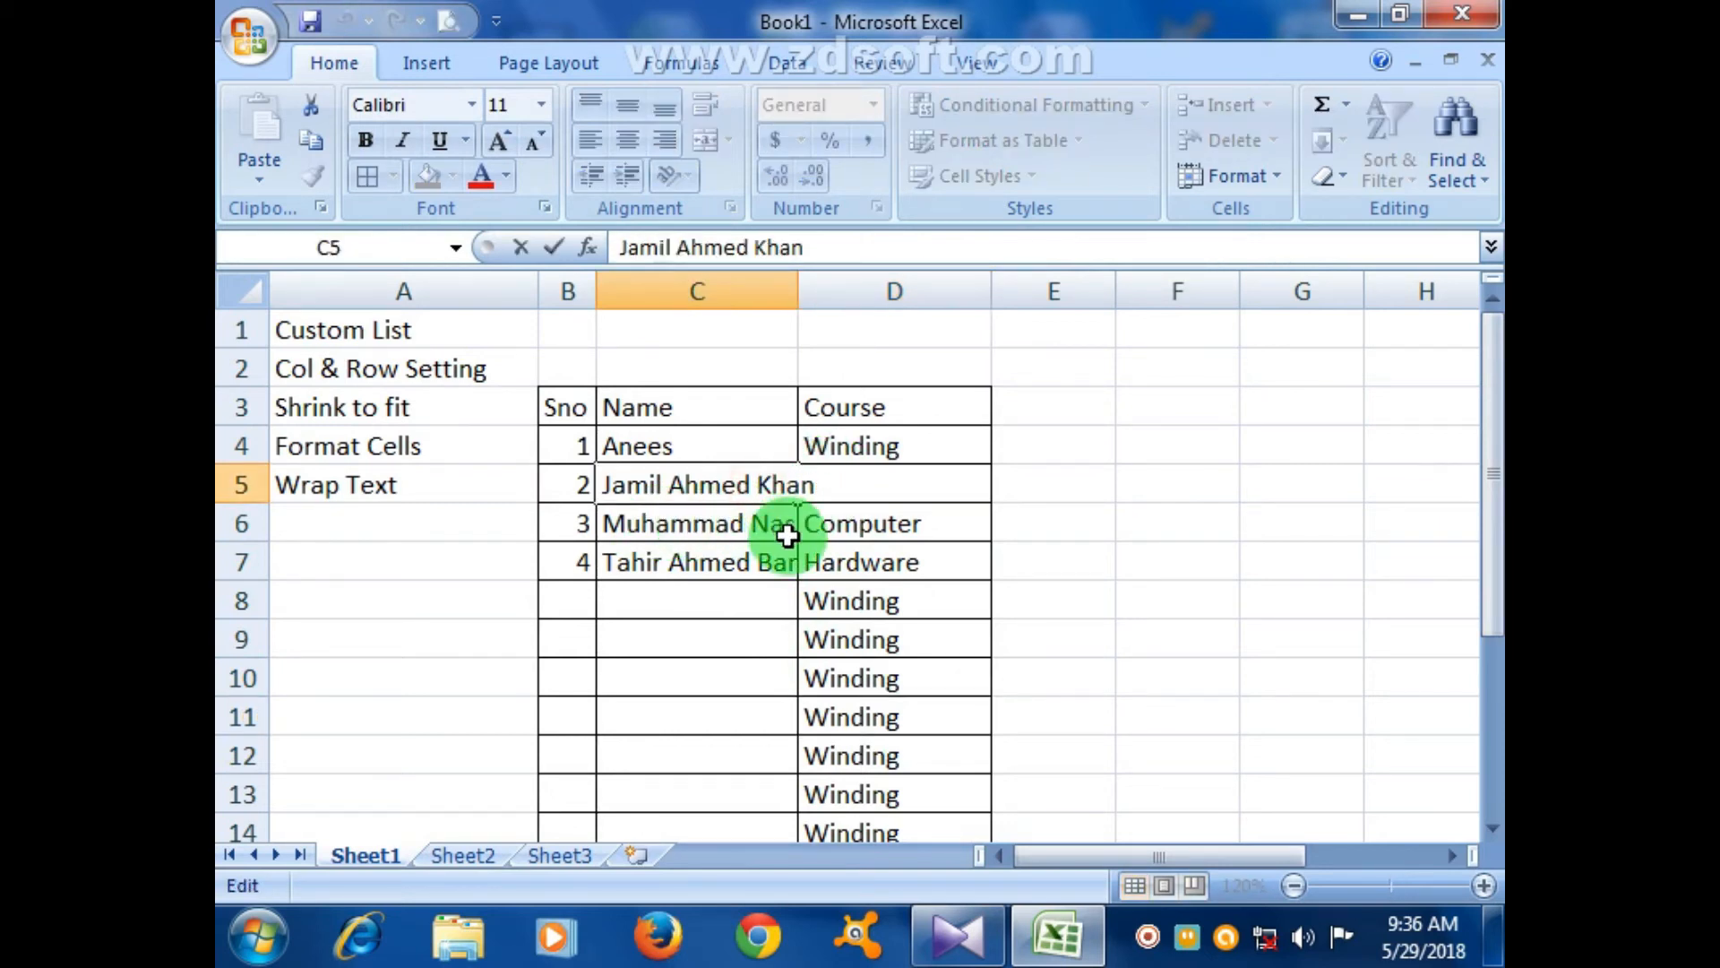
pyautogui.click(778, 595)
pyautogui.click(725, 520)
pyautogui.click(718, 489)
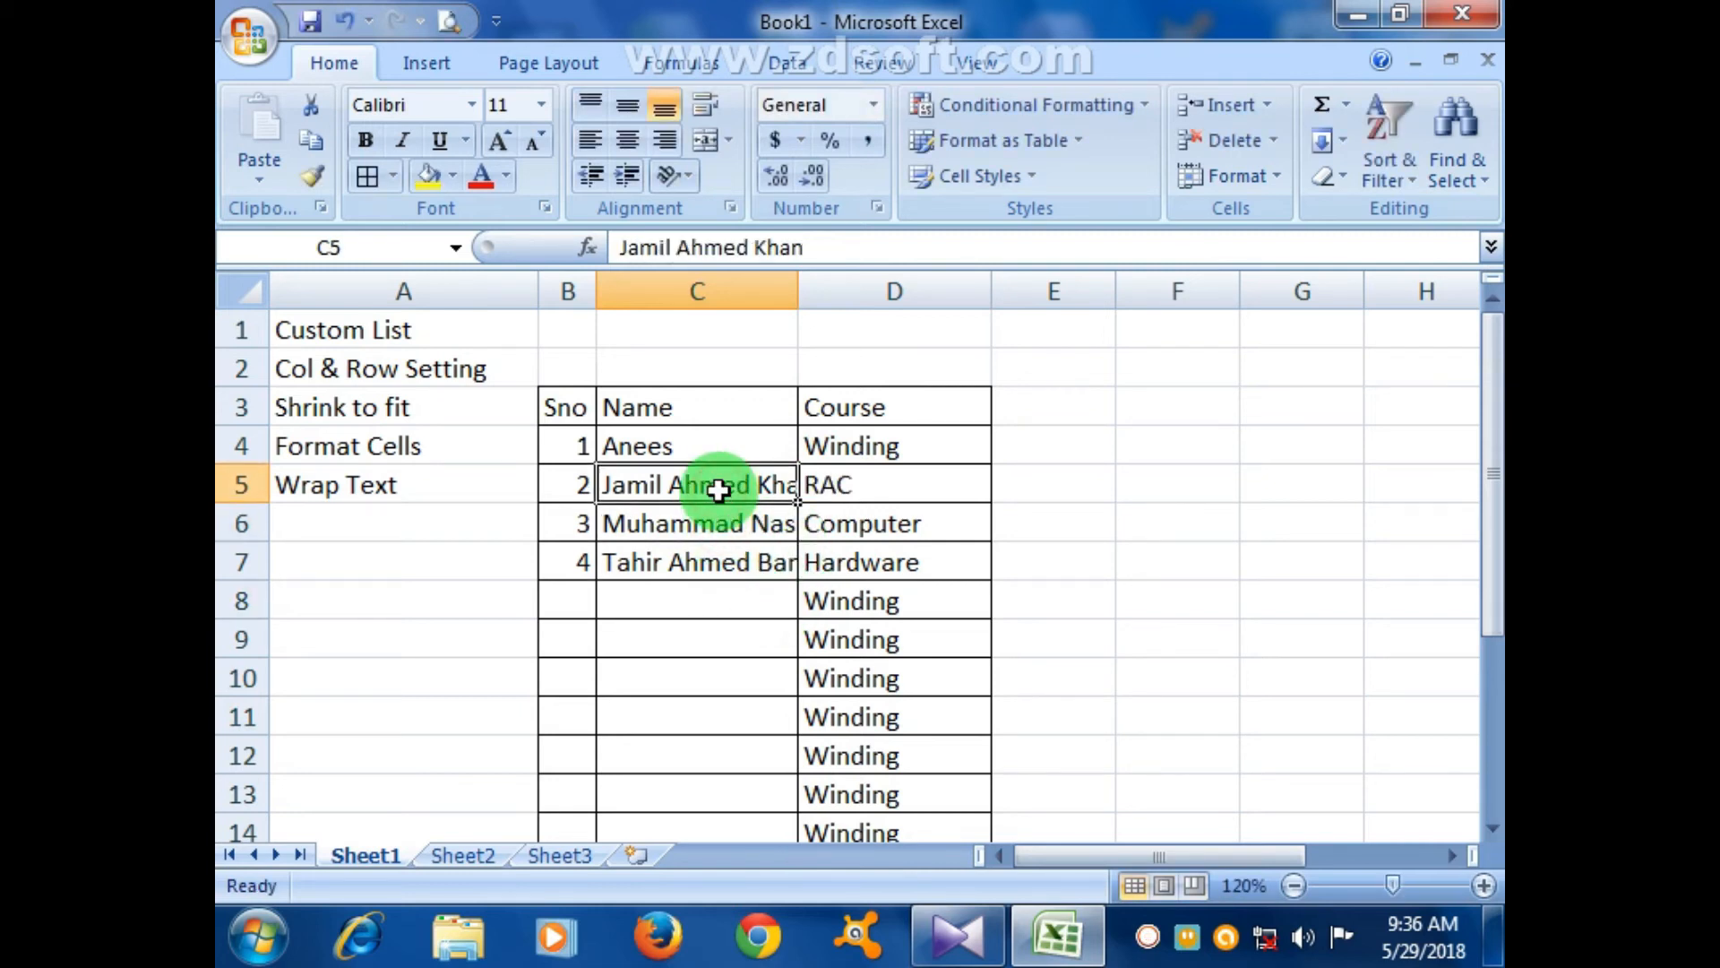
pyautogui.click(738, 629)
pyautogui.doubleClick(757, 494)
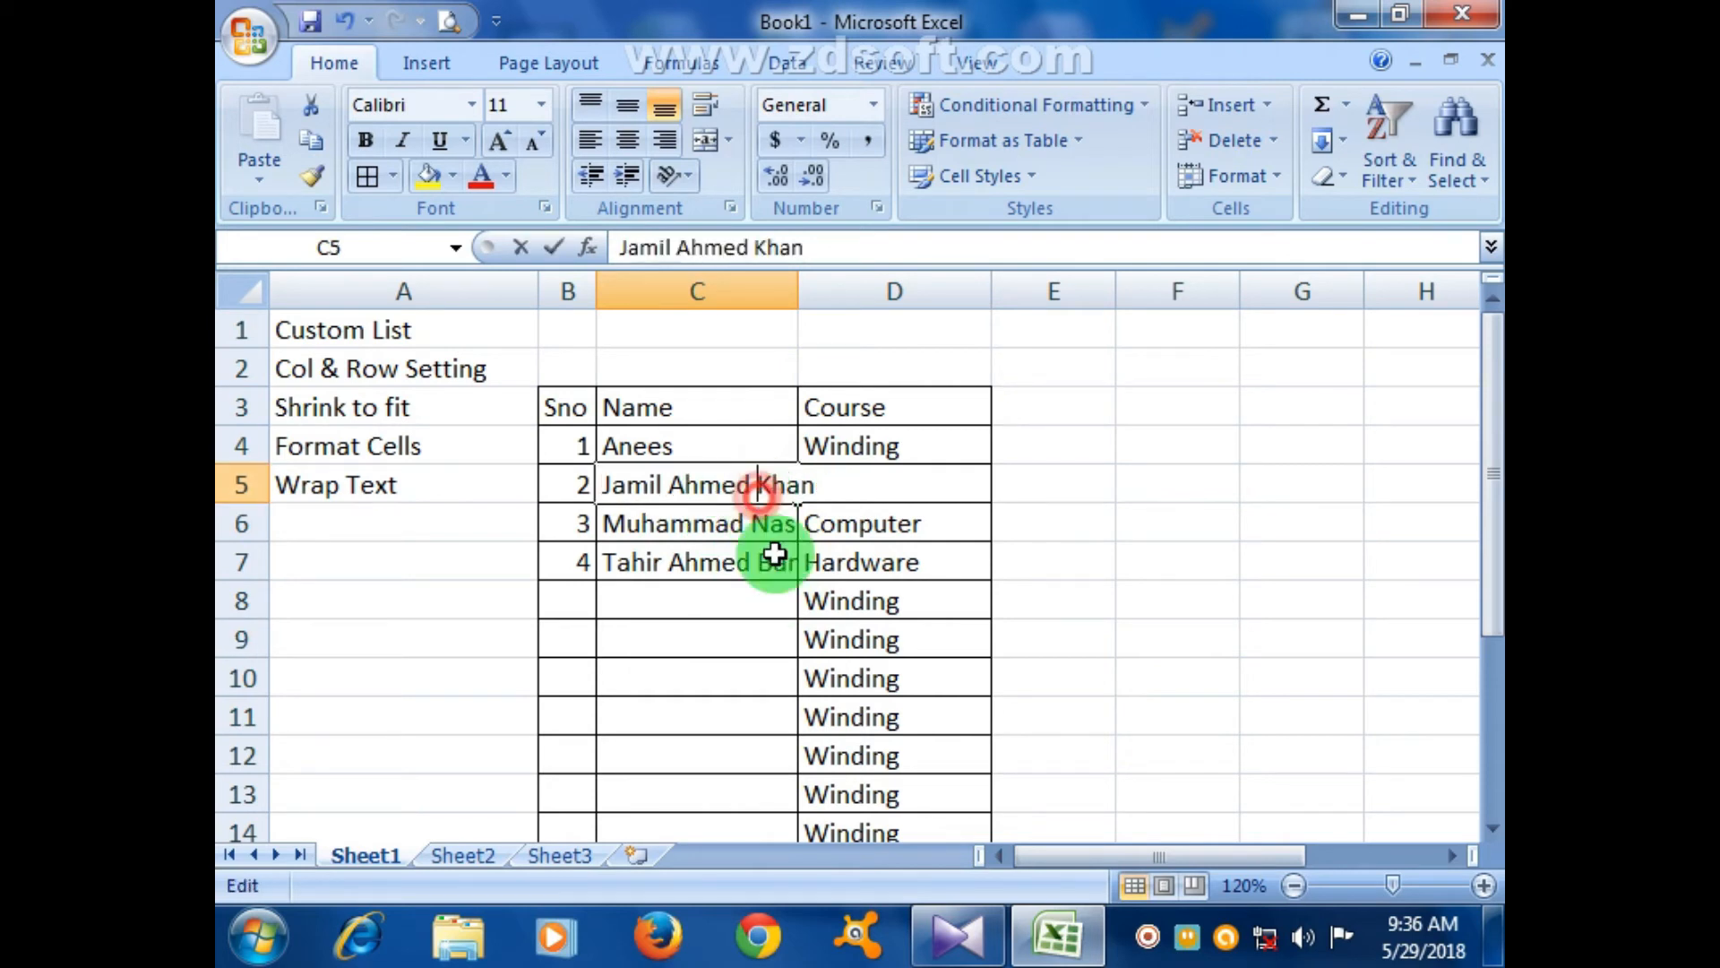
pyautogui.press('Return')
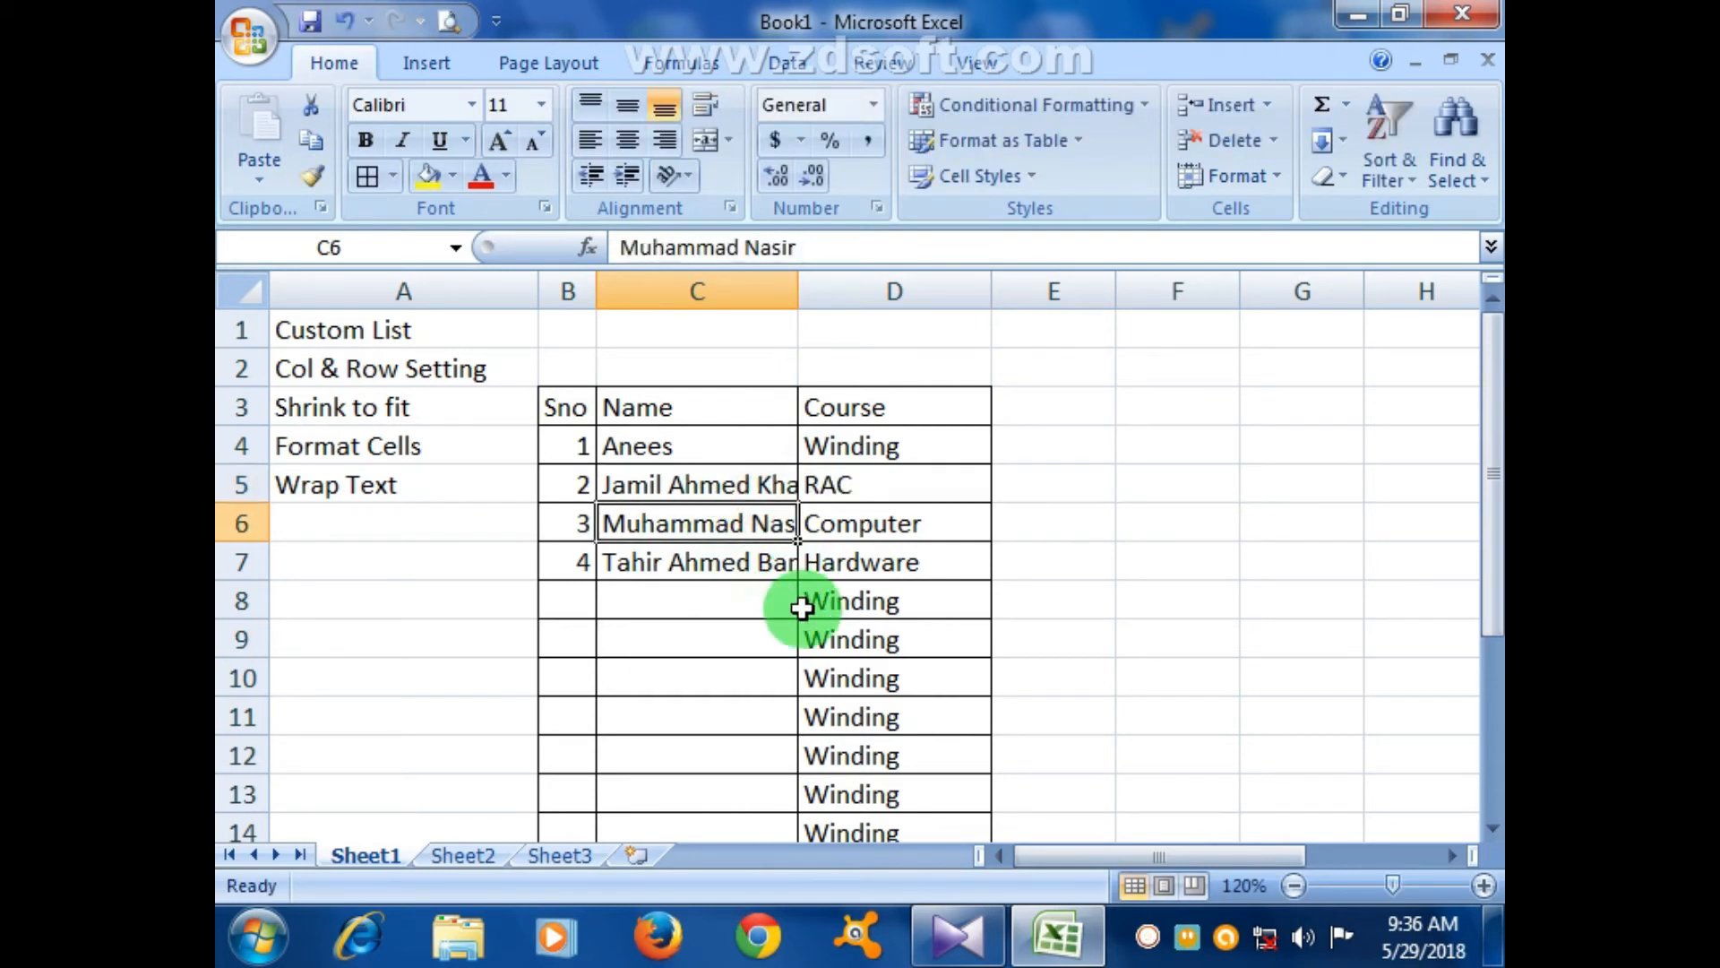
pyautogui.click(795, 621)
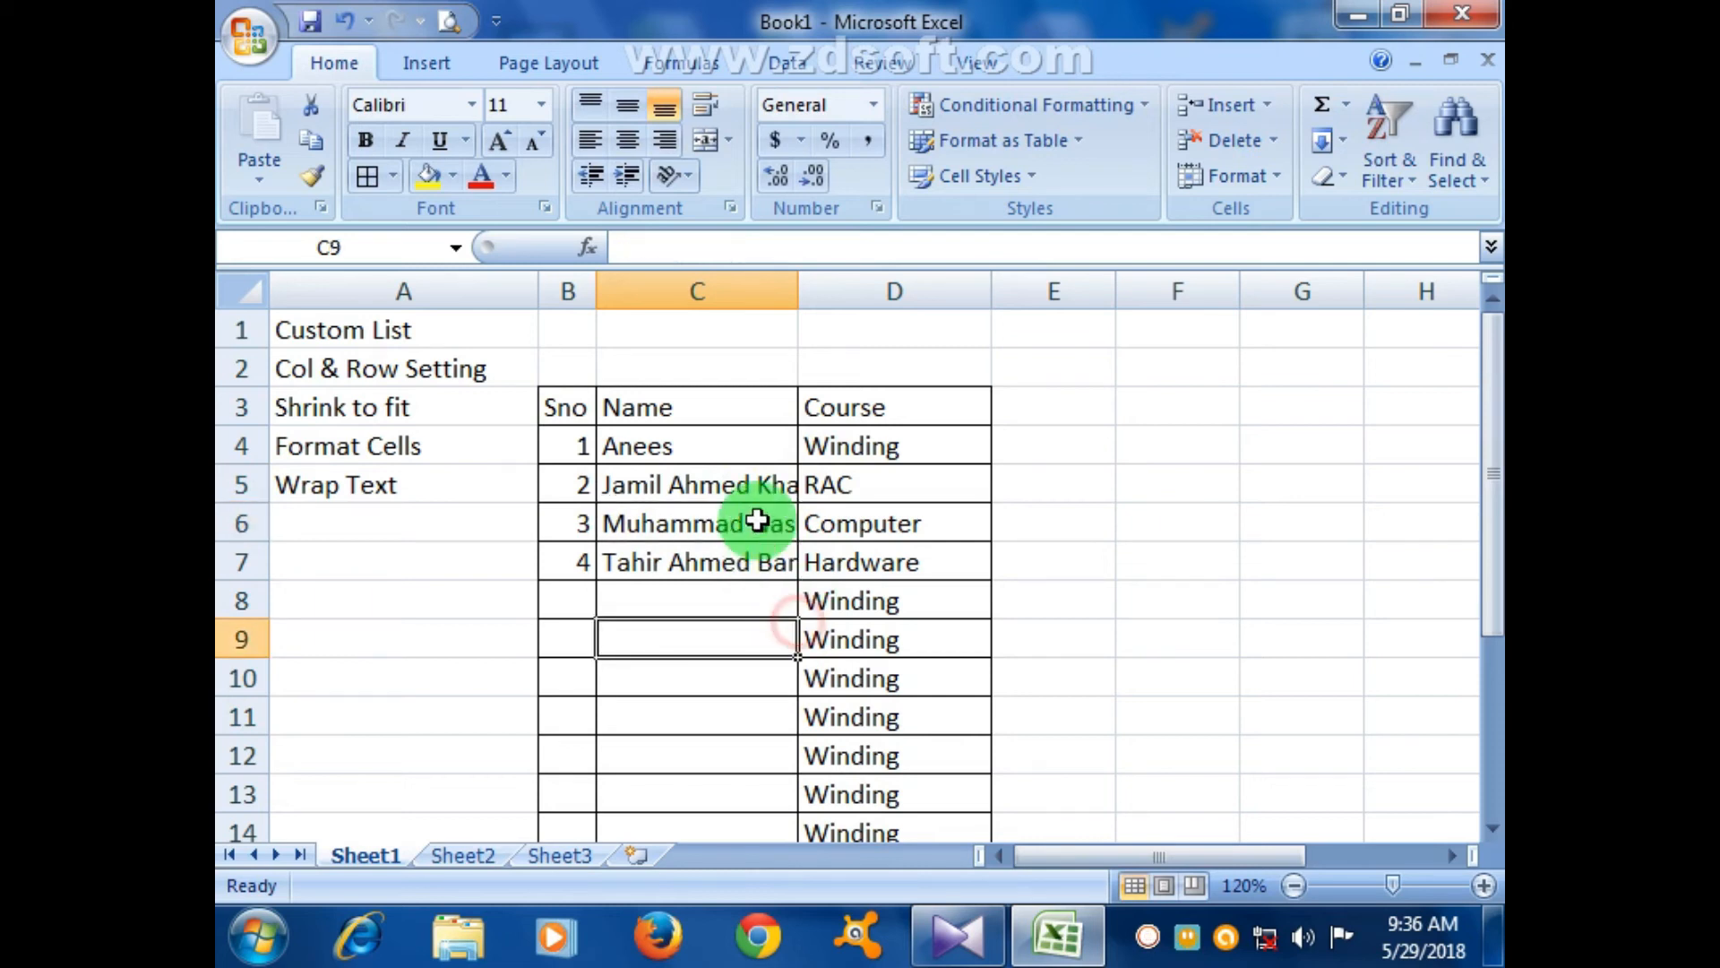
pyautogui.doubleClick(759, 488)
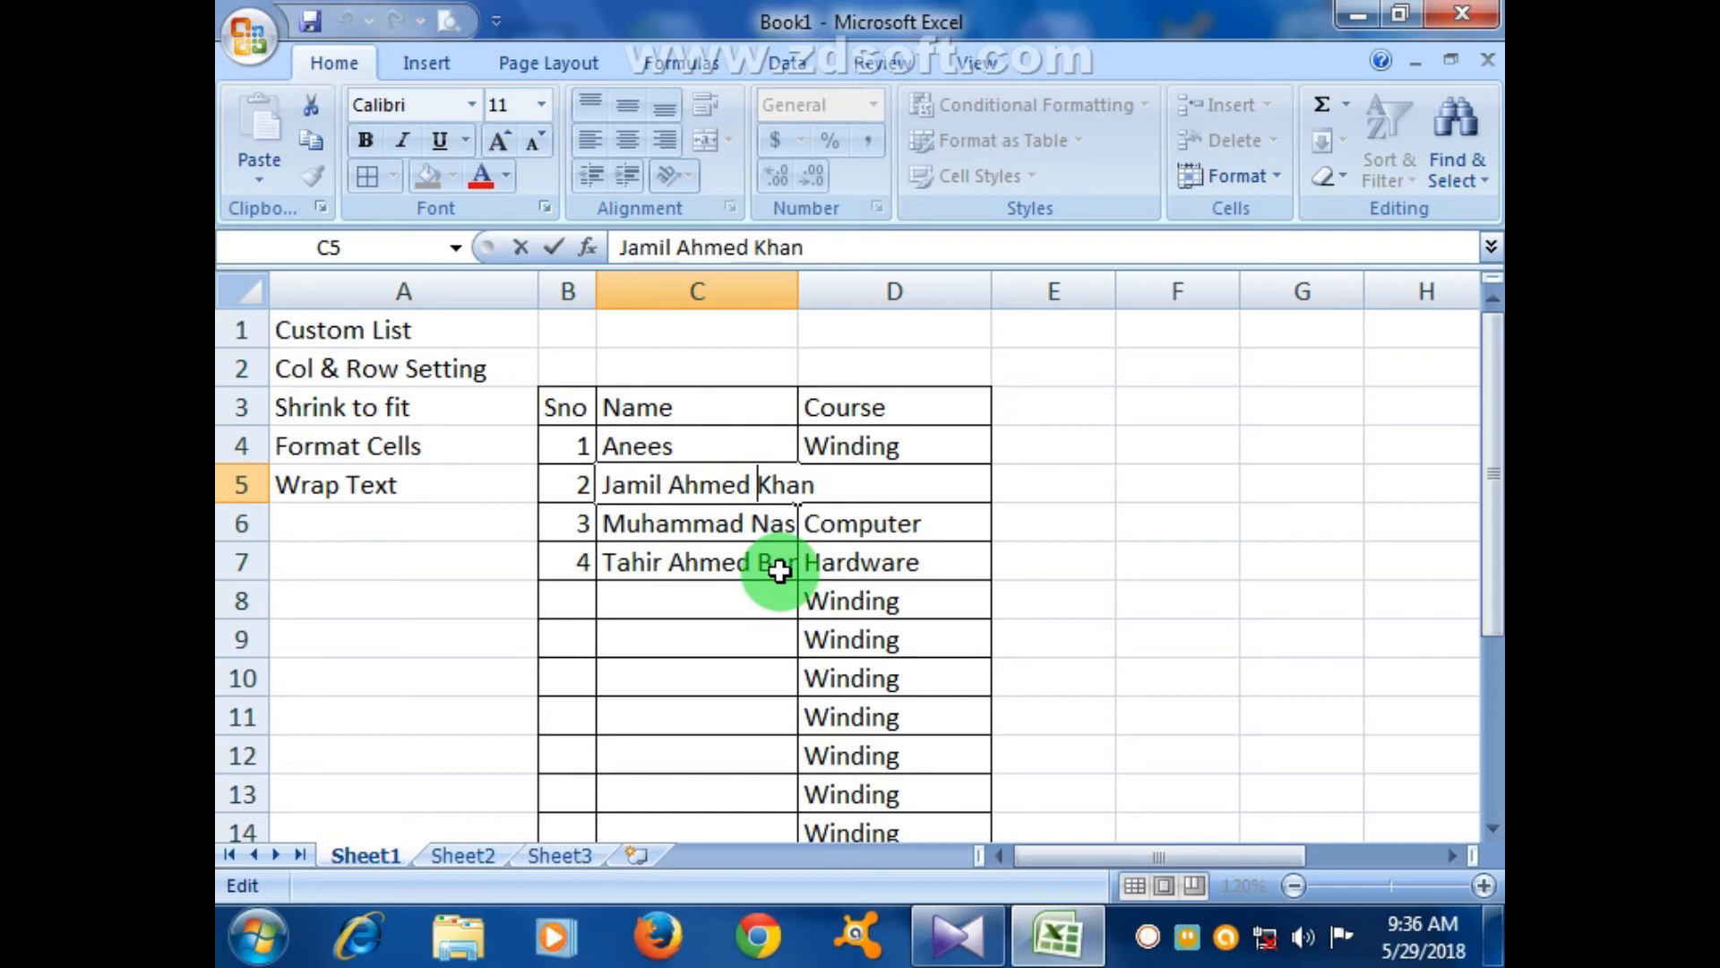
pyautogui.hotkey('alt', 'Return')
pyautogui.moveTo(779, 571); pyautogui.dragTo(780, 564)
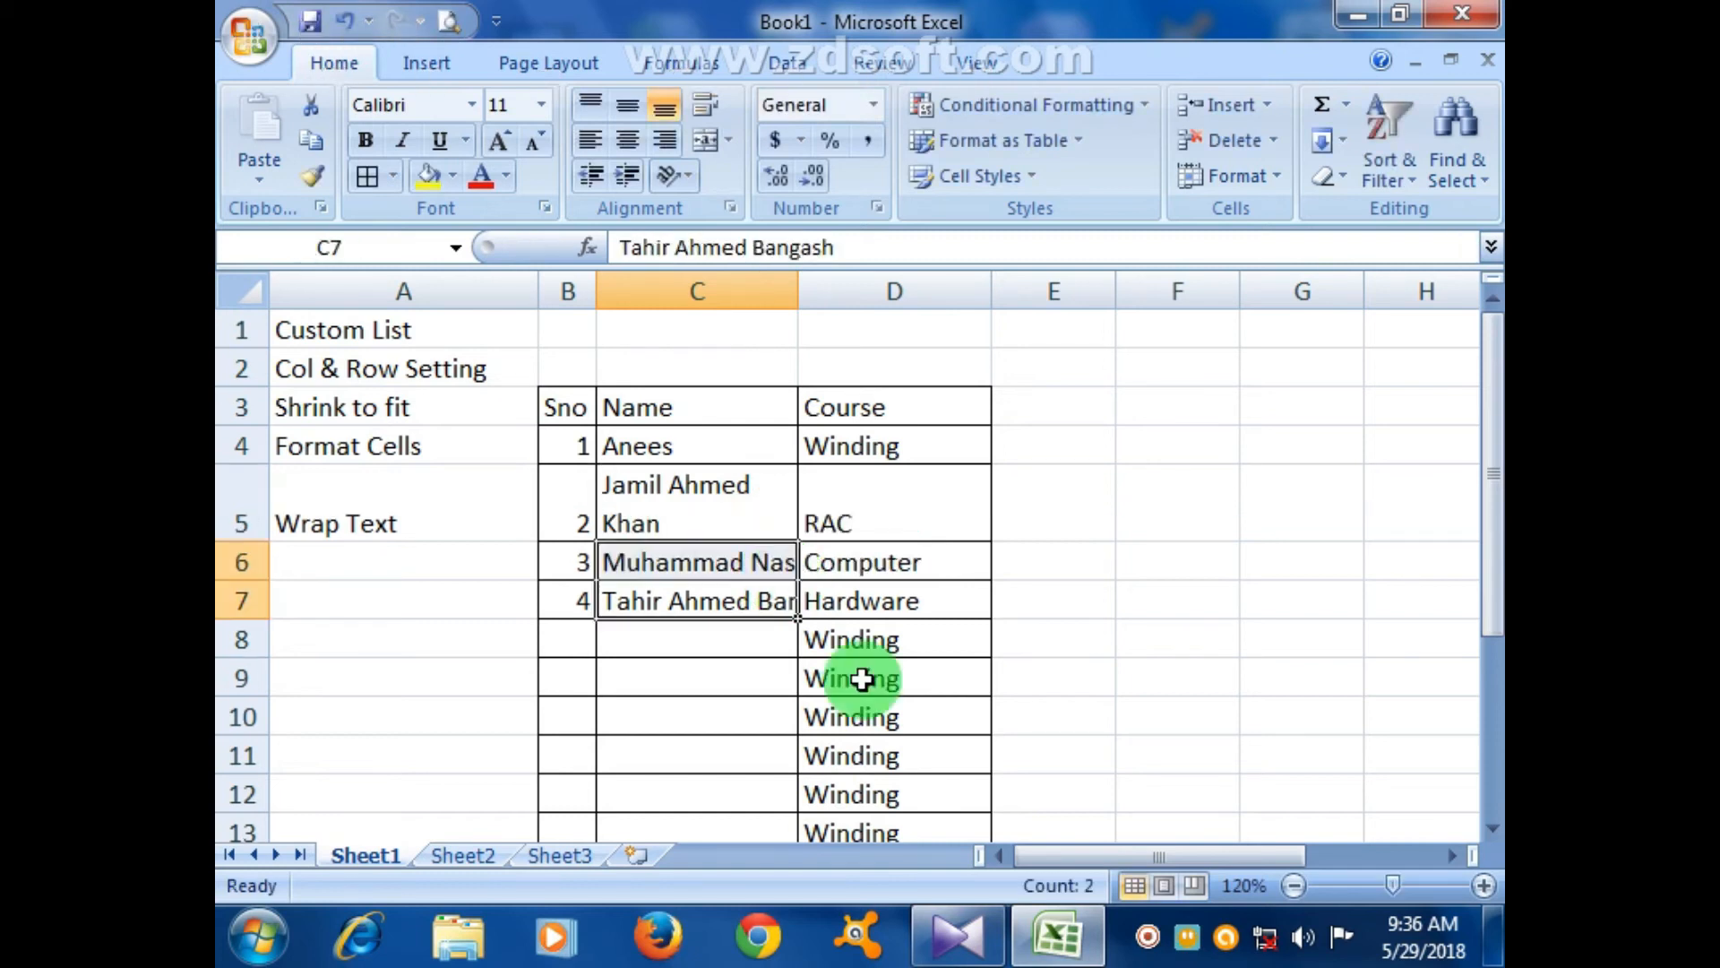
pyautogui.click(729, 721)
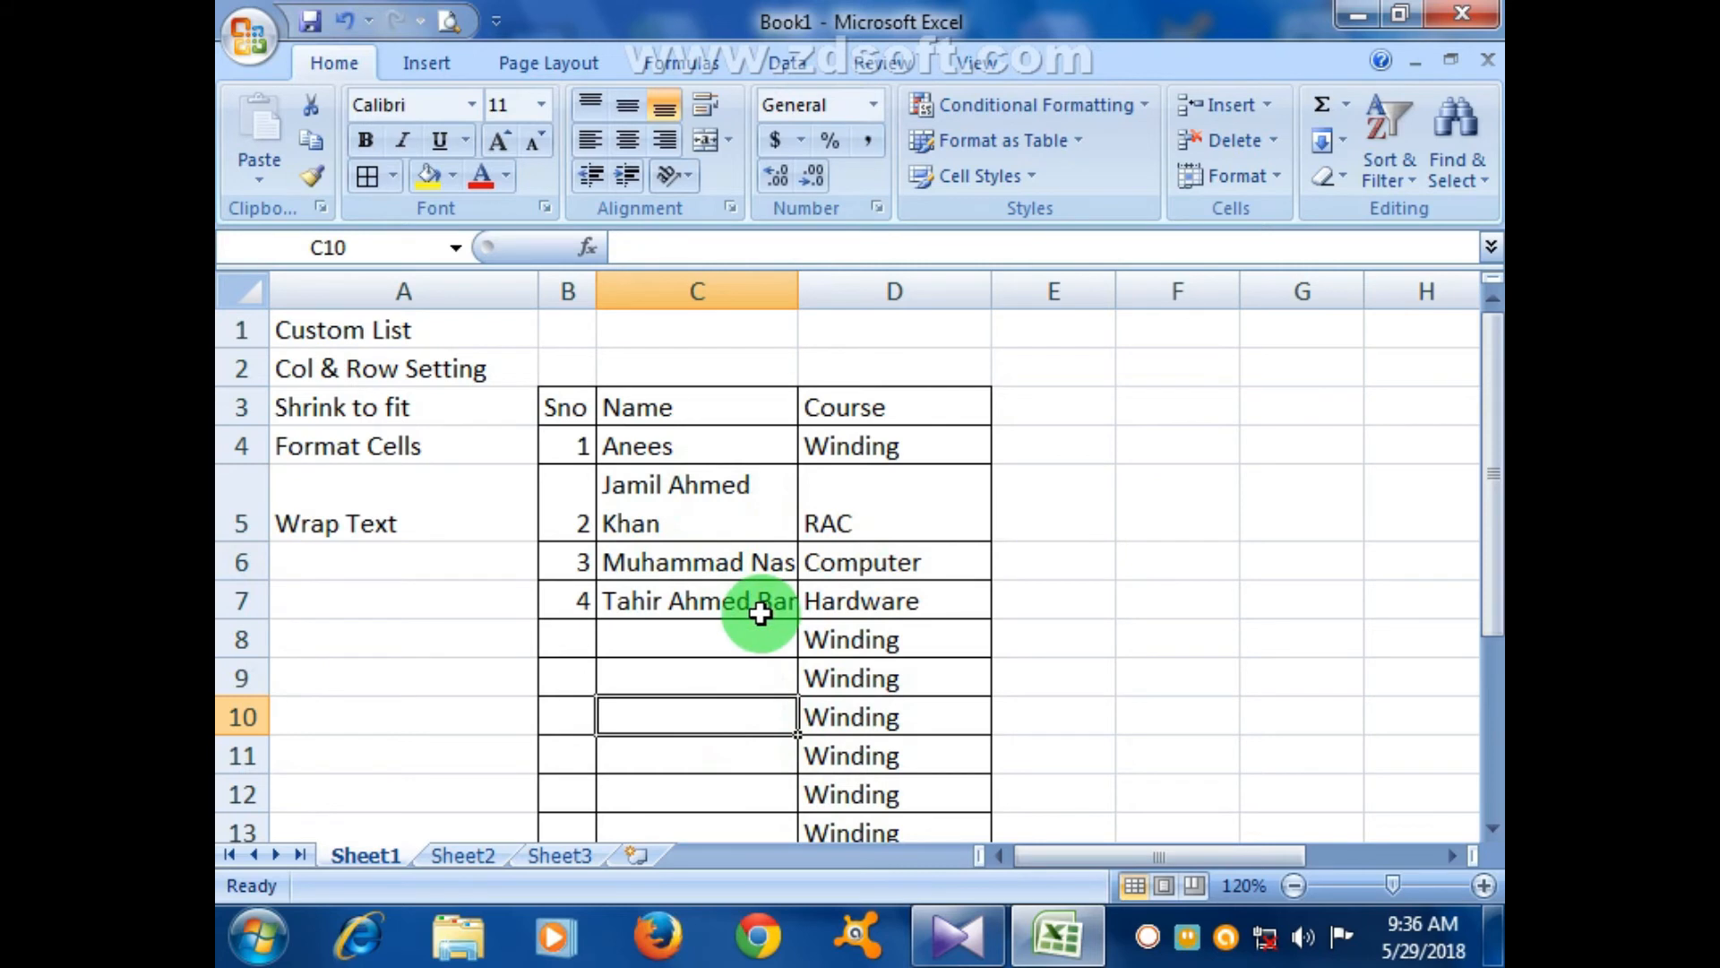
# - Add serials 5 and 6 with the fifth and sixth students' names in rows 8 and 9
pyautogui.click(600, 640)
pyautogui.click(573, 638)
pyautogui.write('5')
pyautogui.press('Tab')
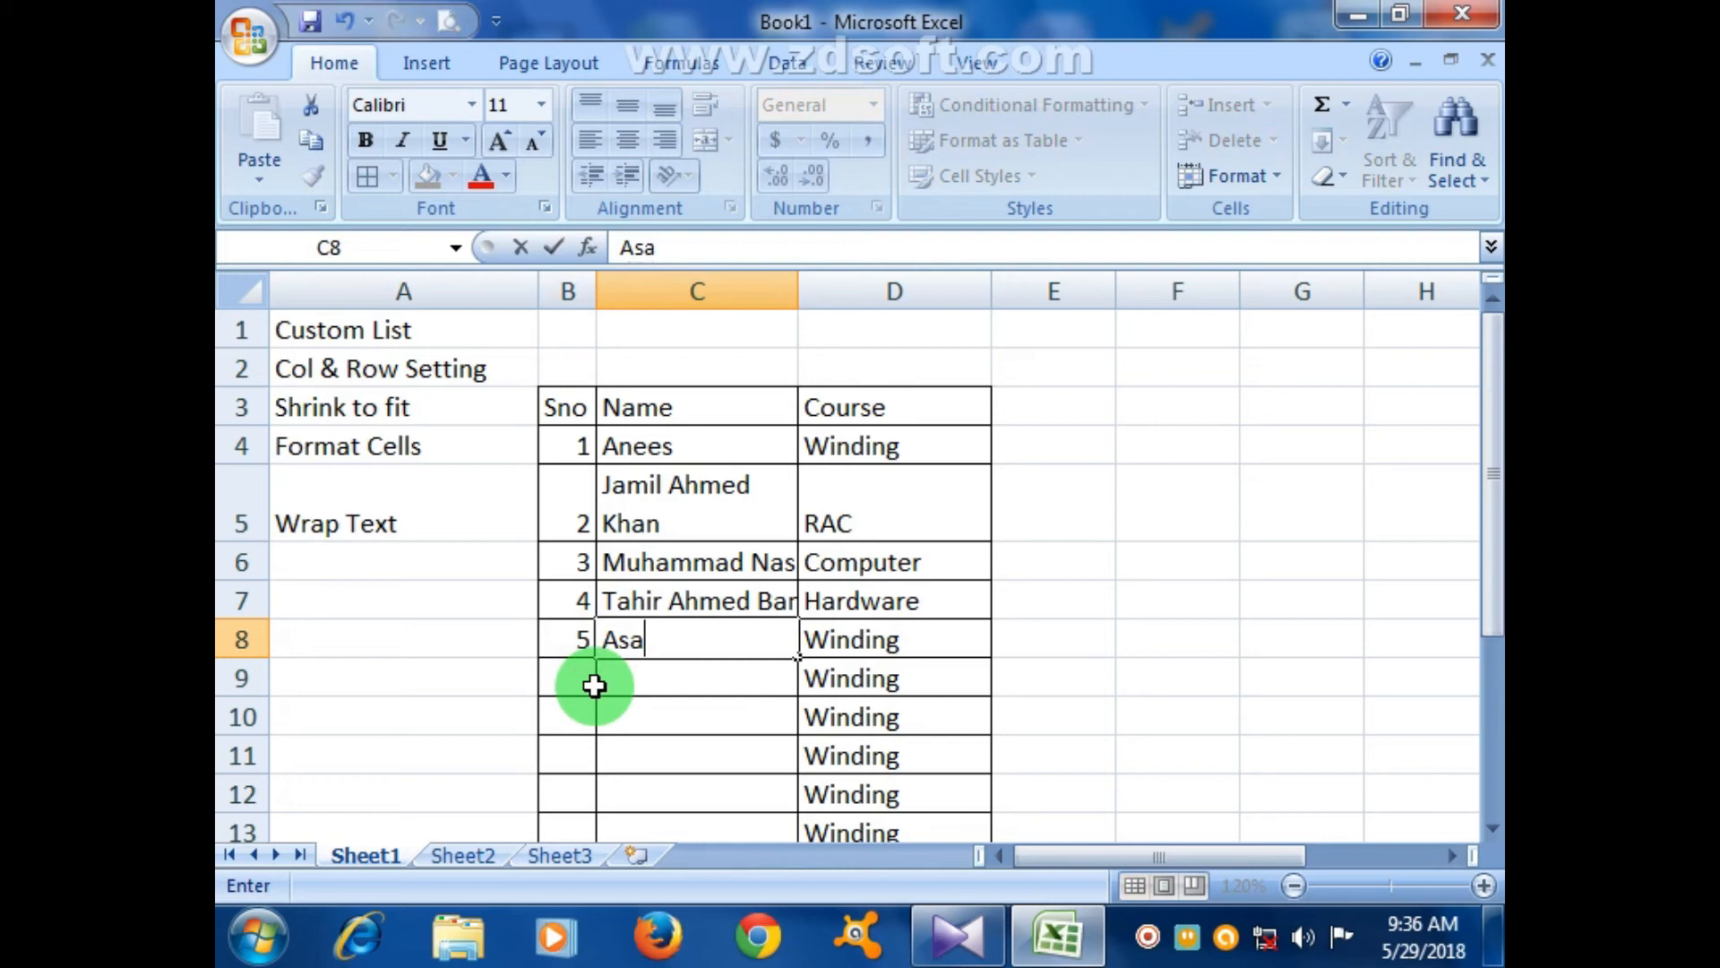
pyautogui.press('Return')
pyautogui.click(591, 685)
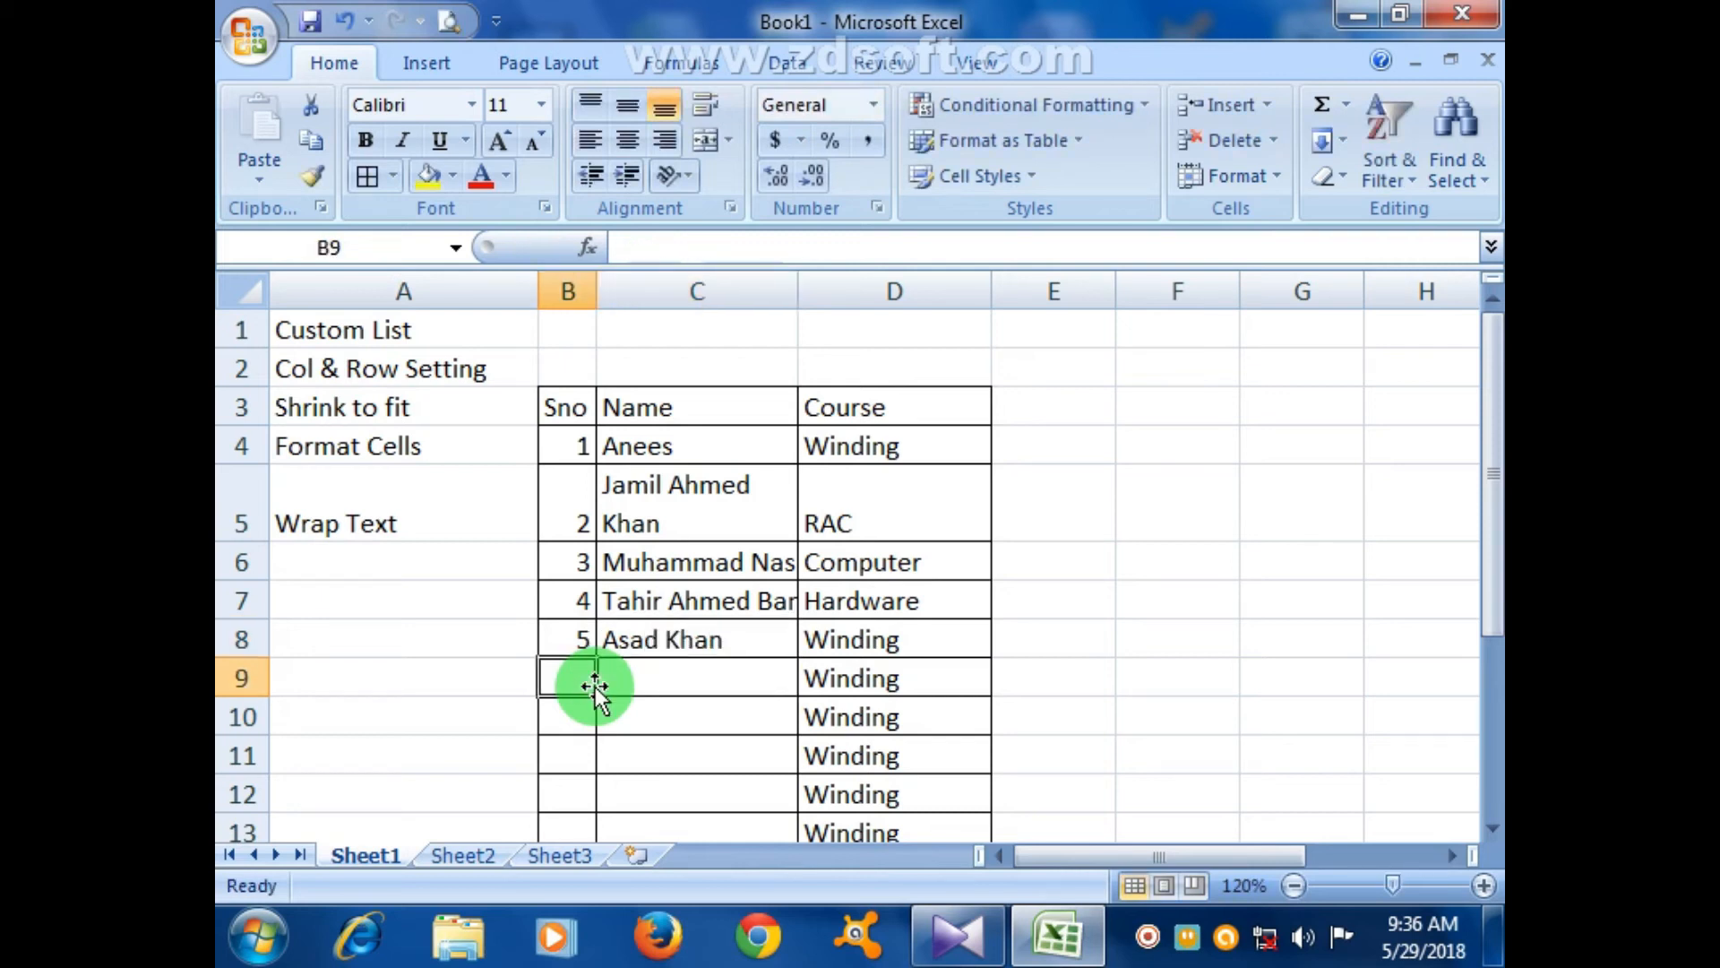
pyautogui.write('6')
pyautogui.press('Tab')
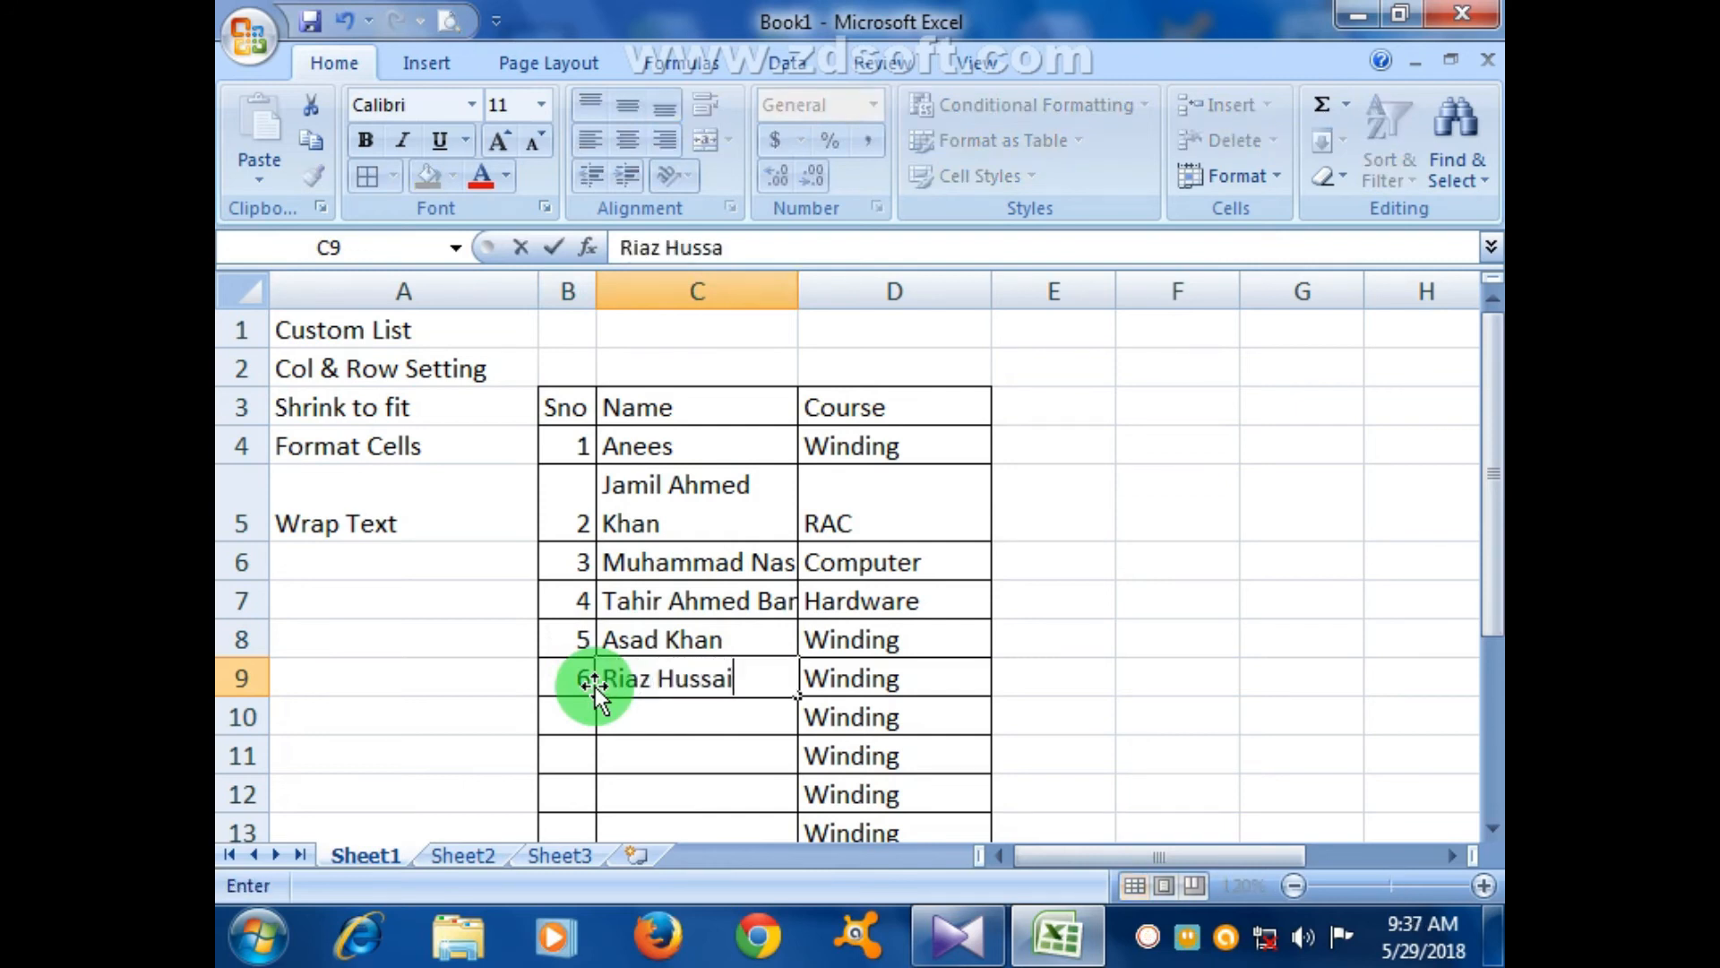
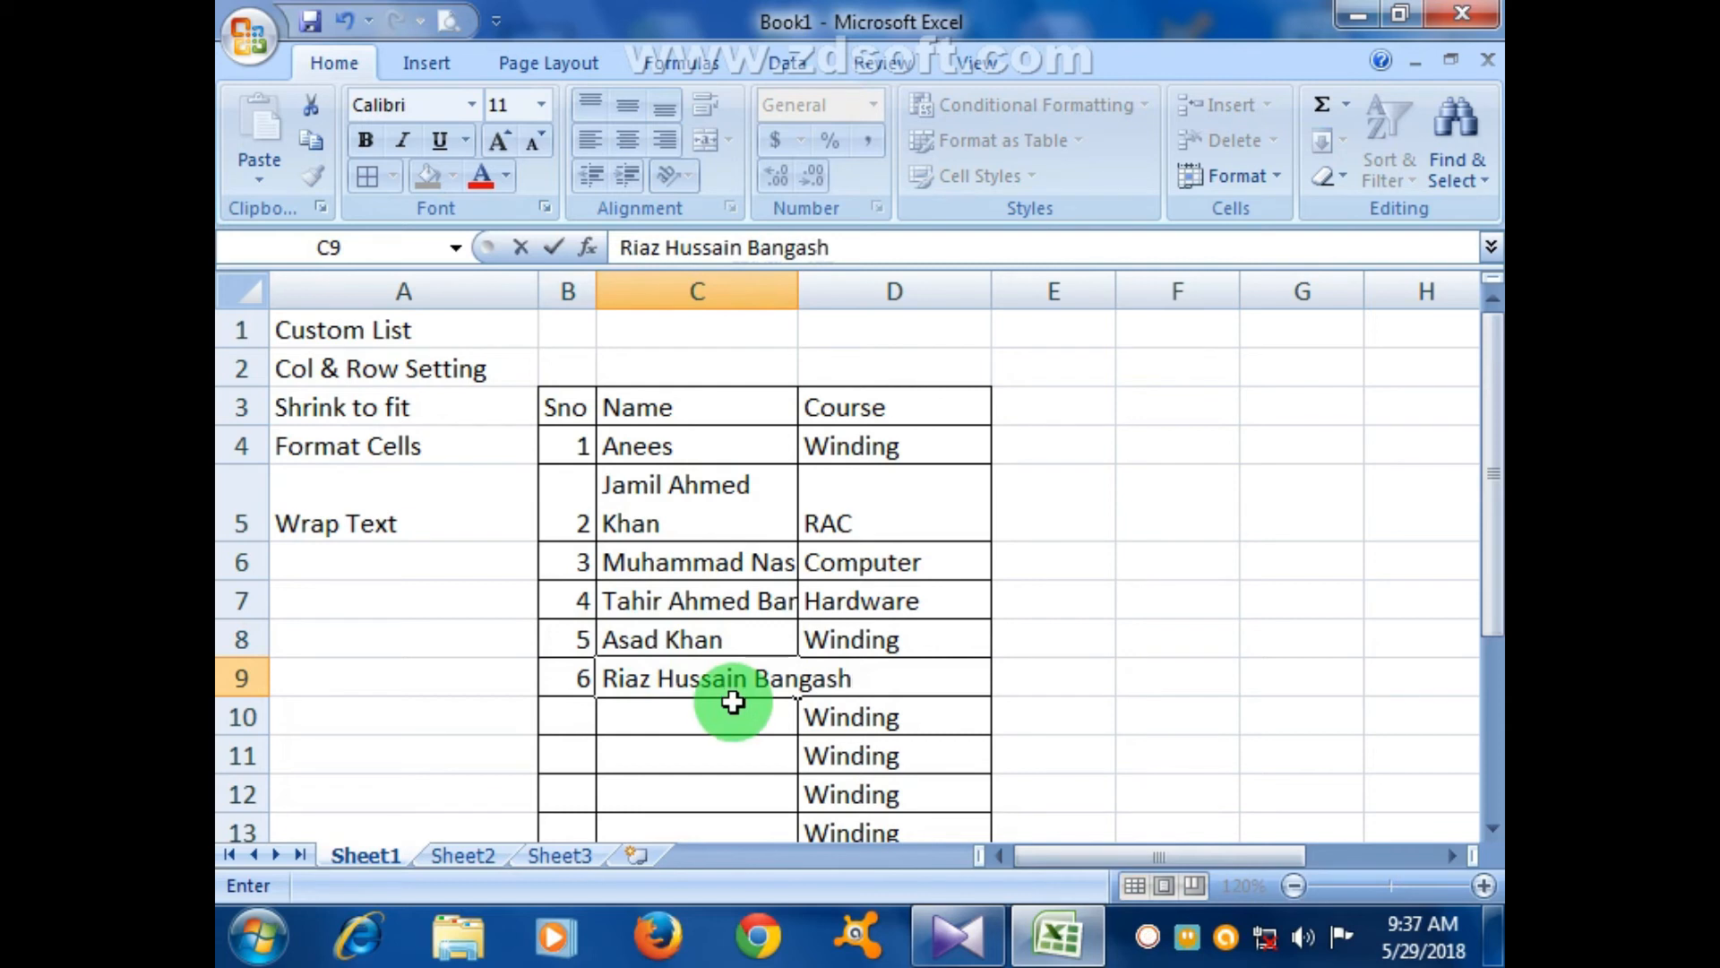
pyautogui.click(676, 753)
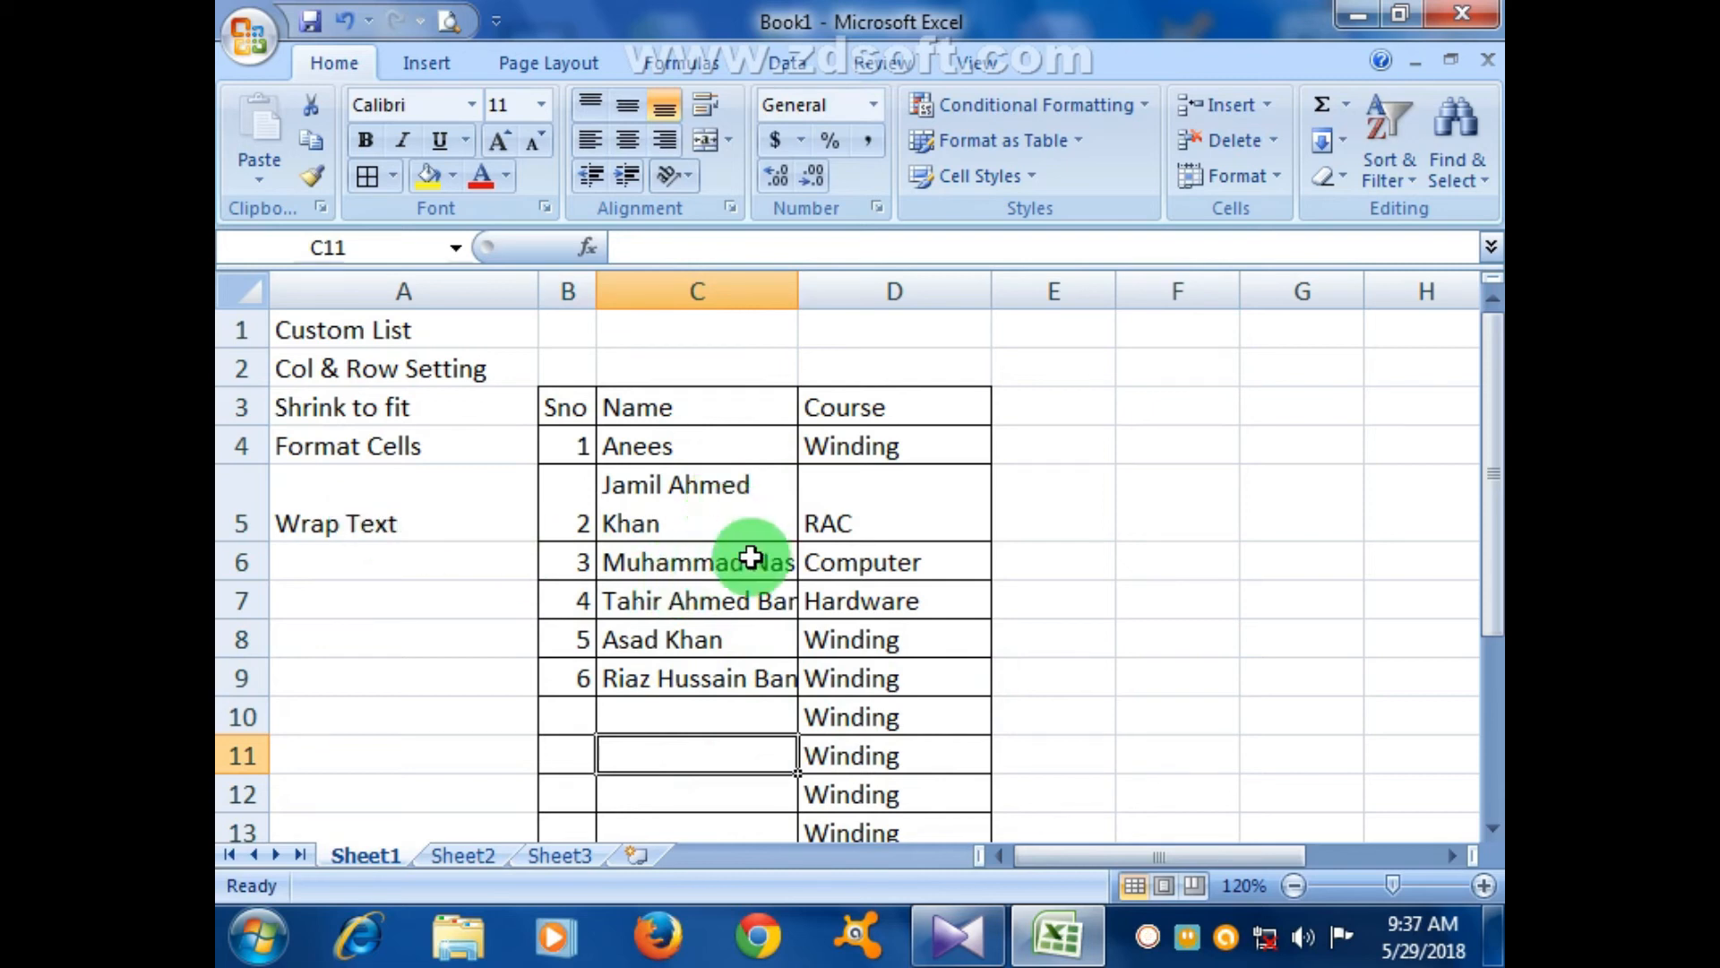
# - Remove the line break from the name in C5 and clear its wrapping
pyautogui.click(717, 515)
pyautogui.doubleClick(632, 523)
pyautogui.click(599, 522)
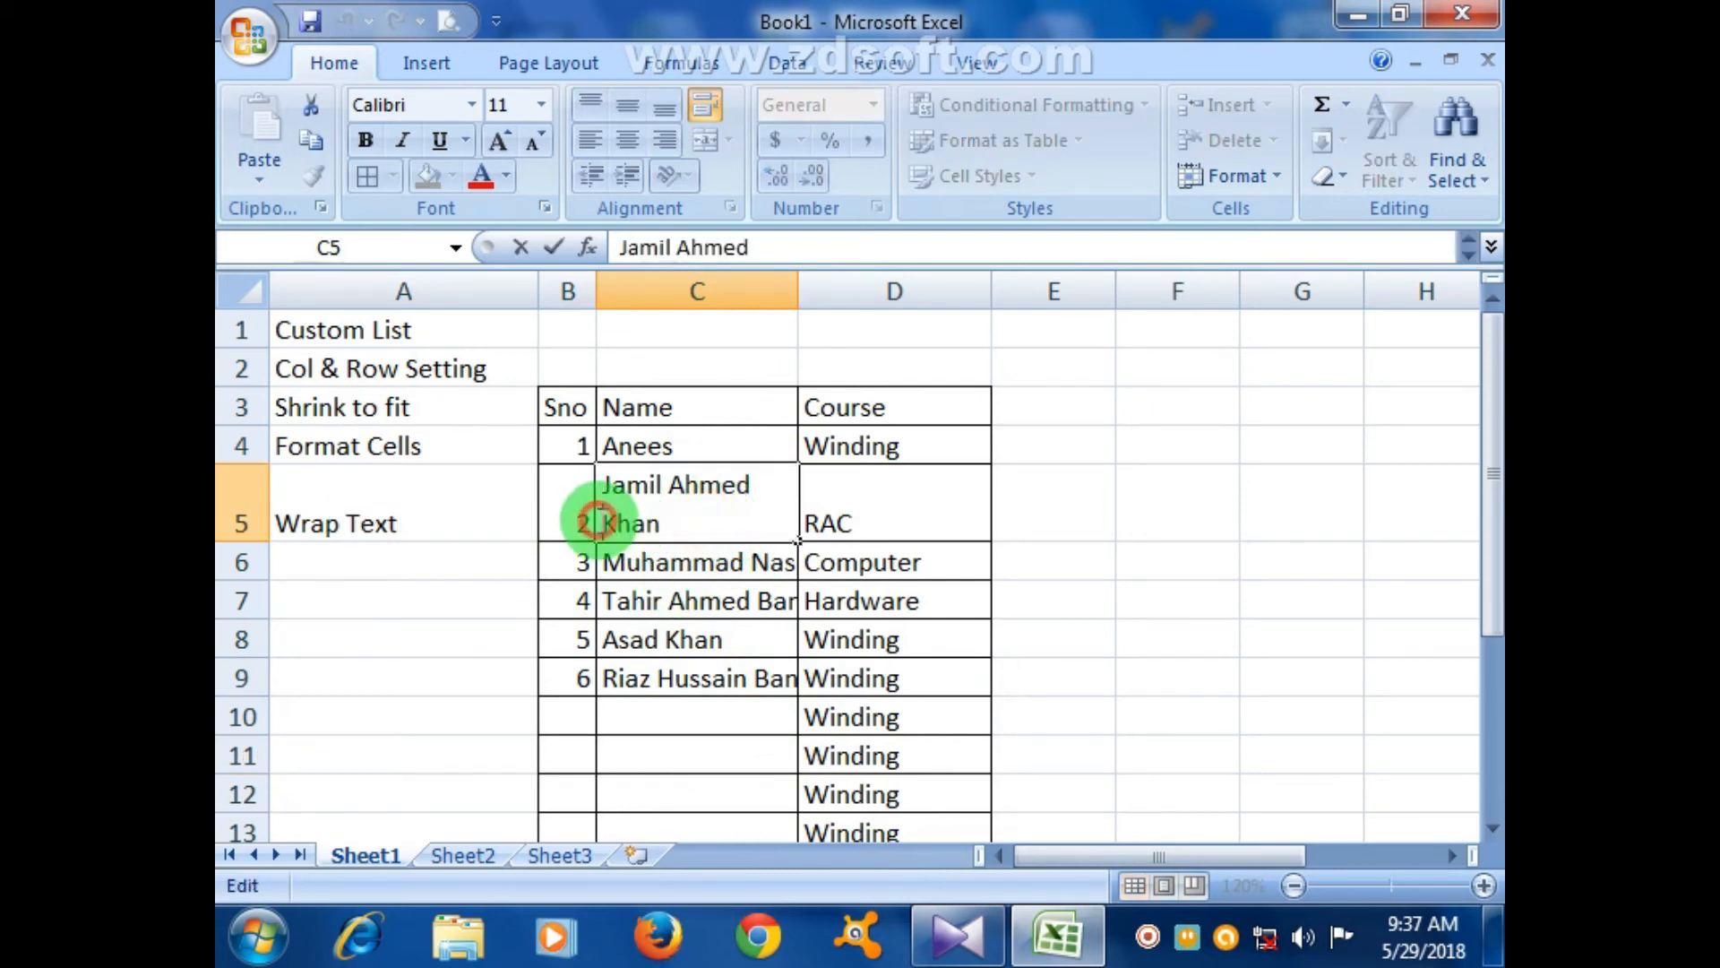
pyautogui.press('BackSpace')
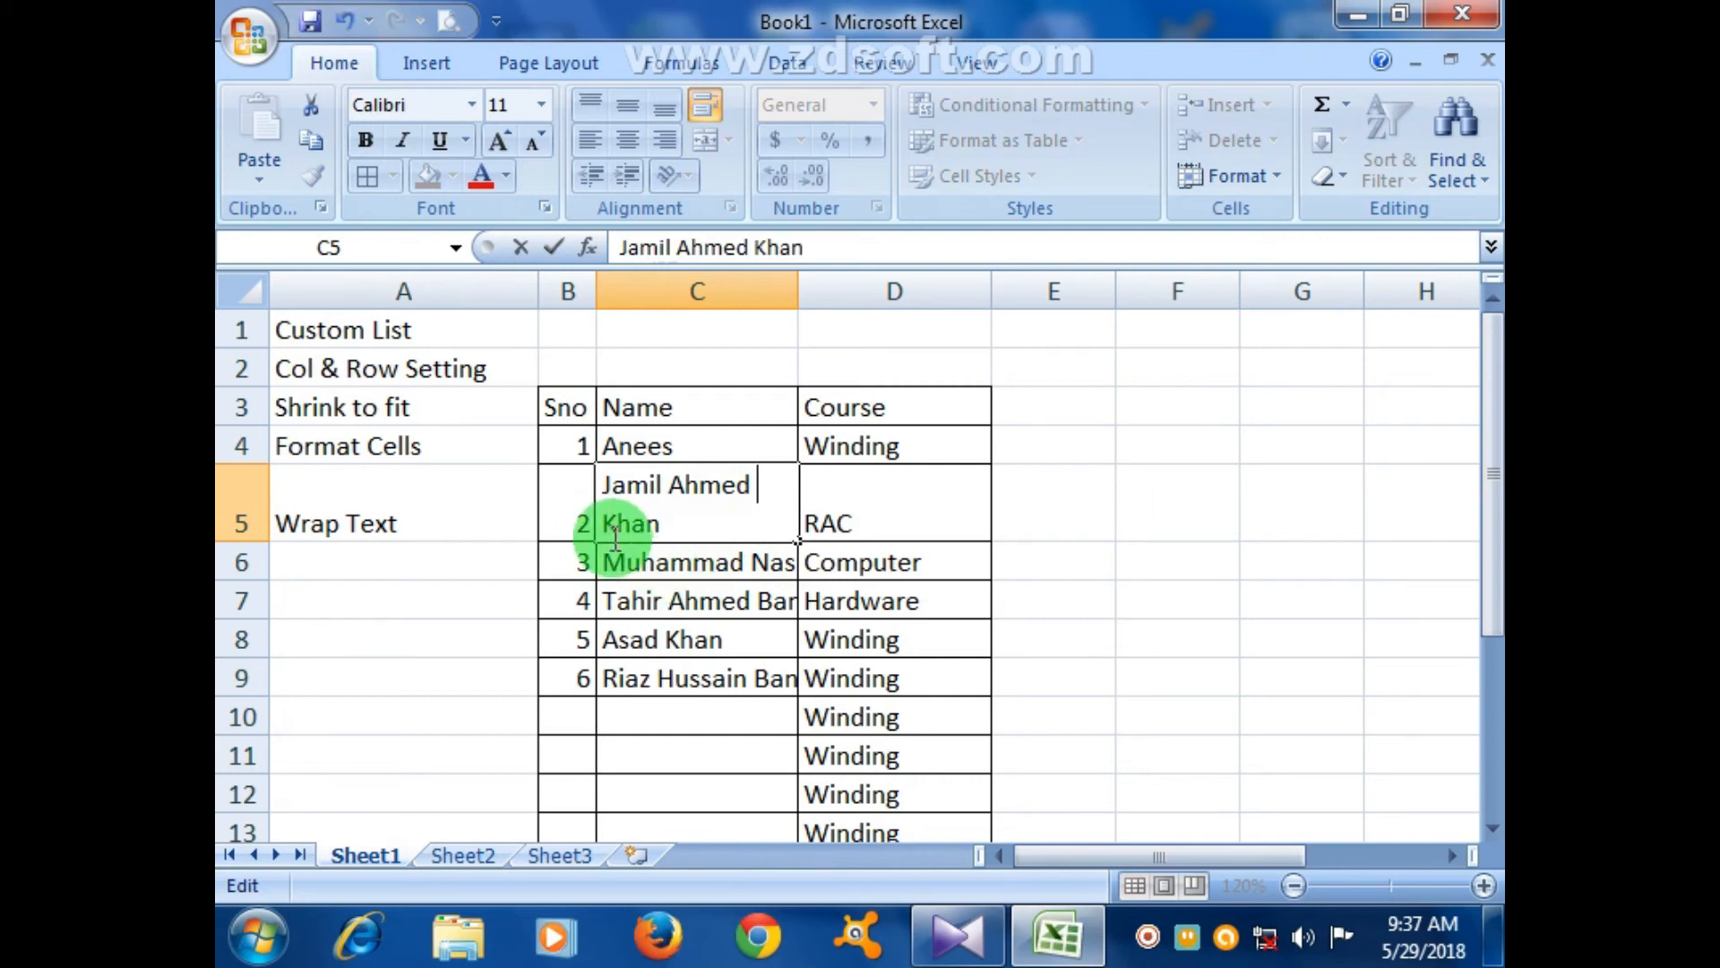
pyautogui.doubleClick(607, 523)
pyautogui.click(611, 525)
pyautogui.click(607, 522)
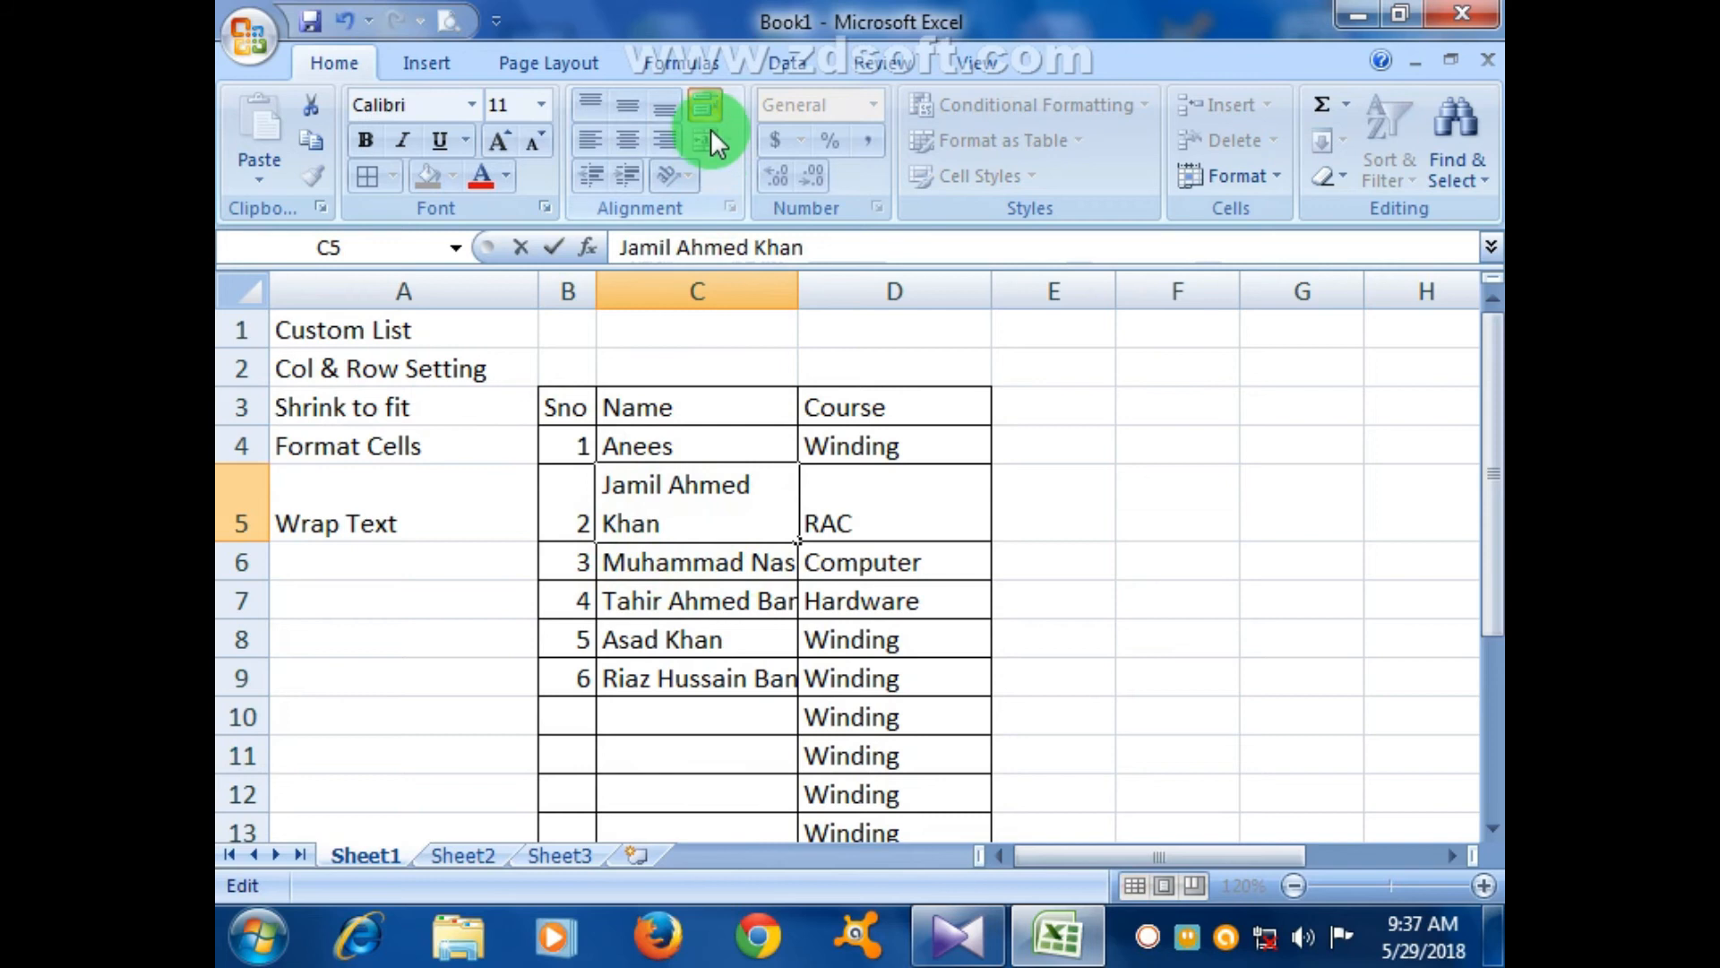
pyautogui.click(722, 565)
pyautogui.click(727, 503)
pyautogui.click(703, 105)
# - Apply Wrap Text to all the name cells C4:C15
pyautogui.click(770, 600)
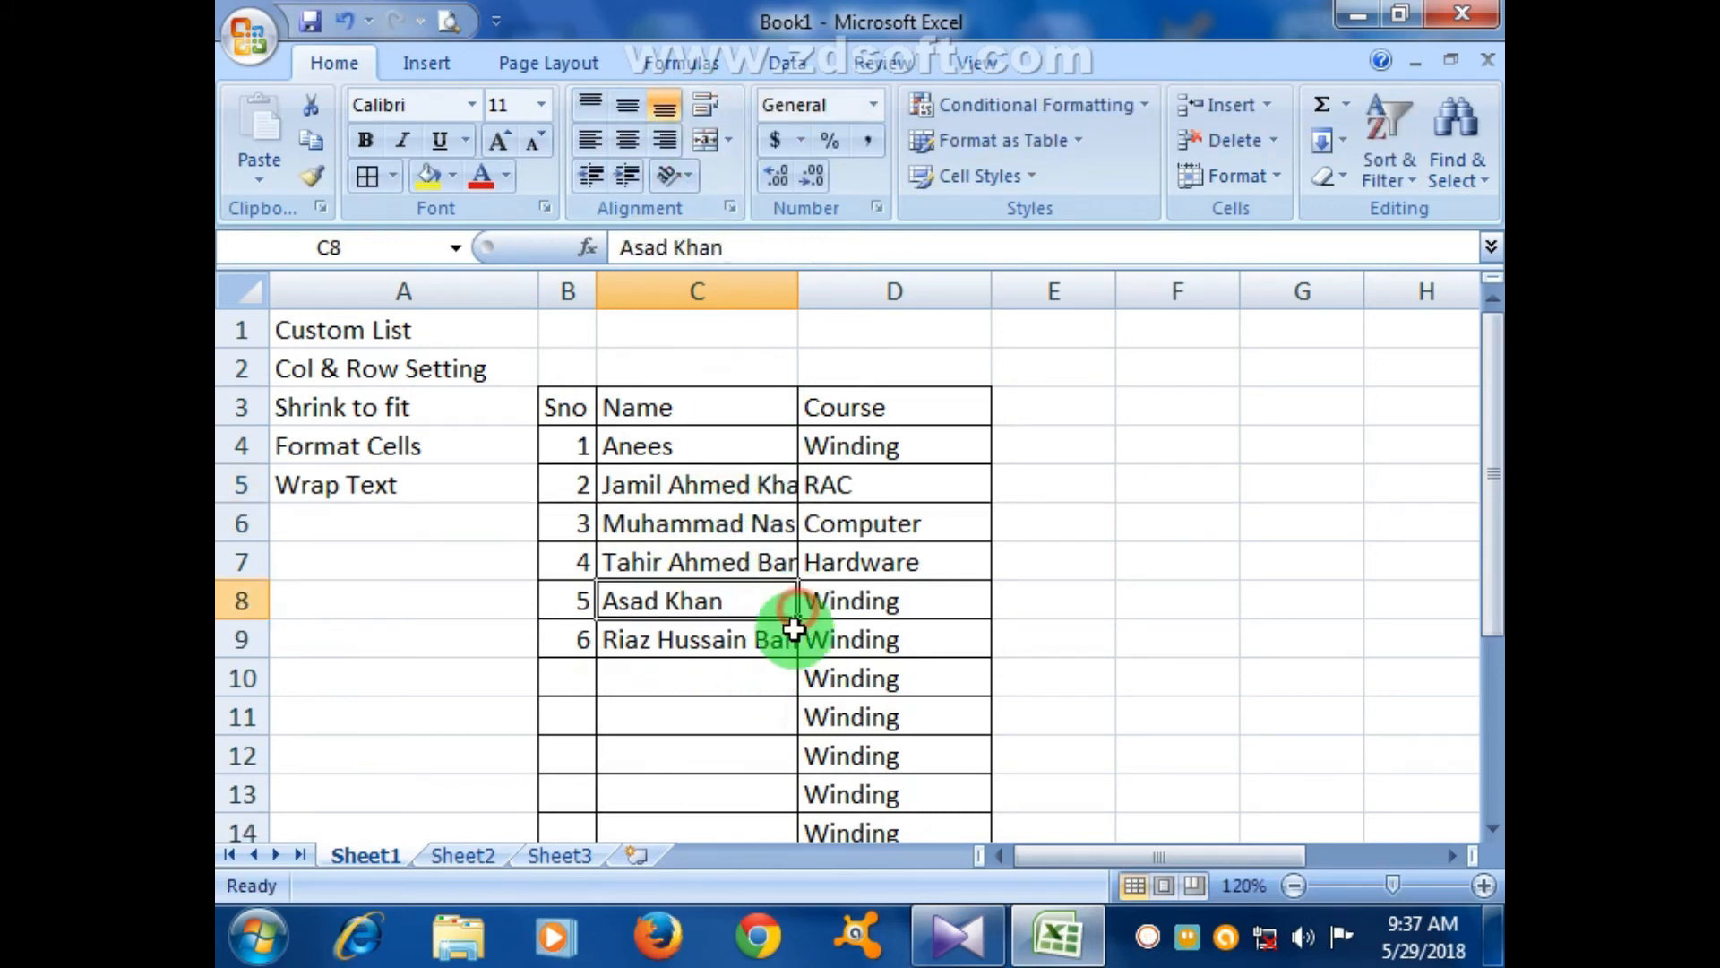
pyautogui.moveTo(734, 452); pyautogui.dragTo(722, 752)
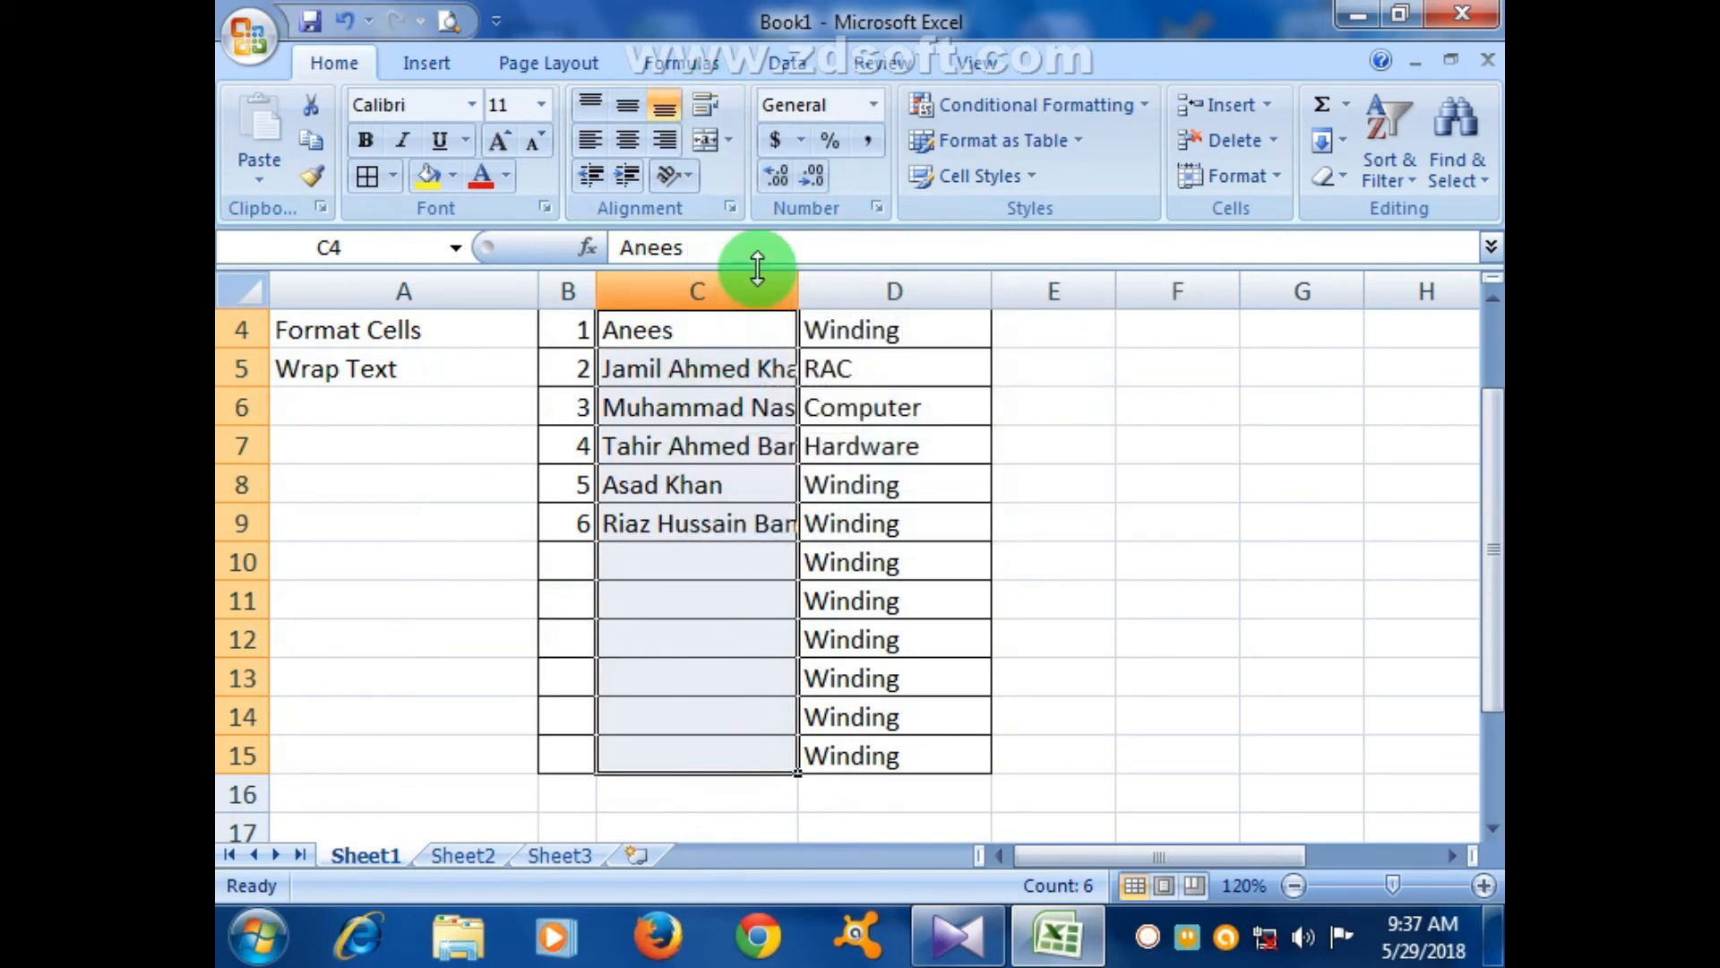
pyautogui.click(730, 209)
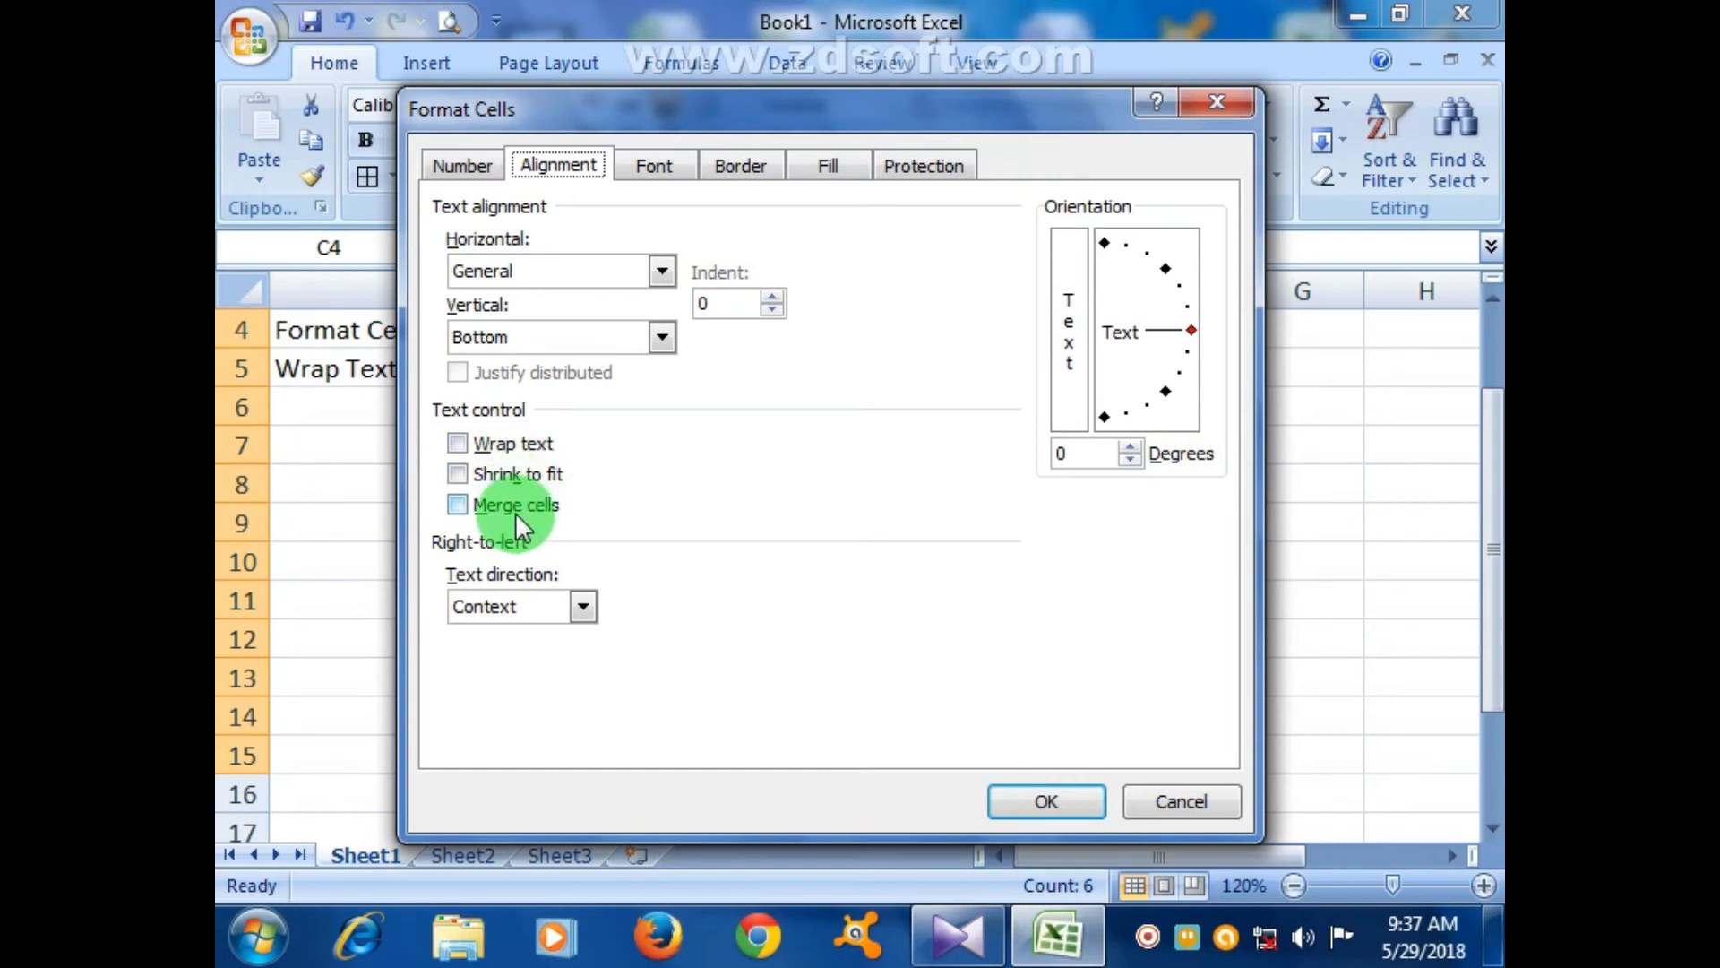
pyautogui.click(1191, 811)
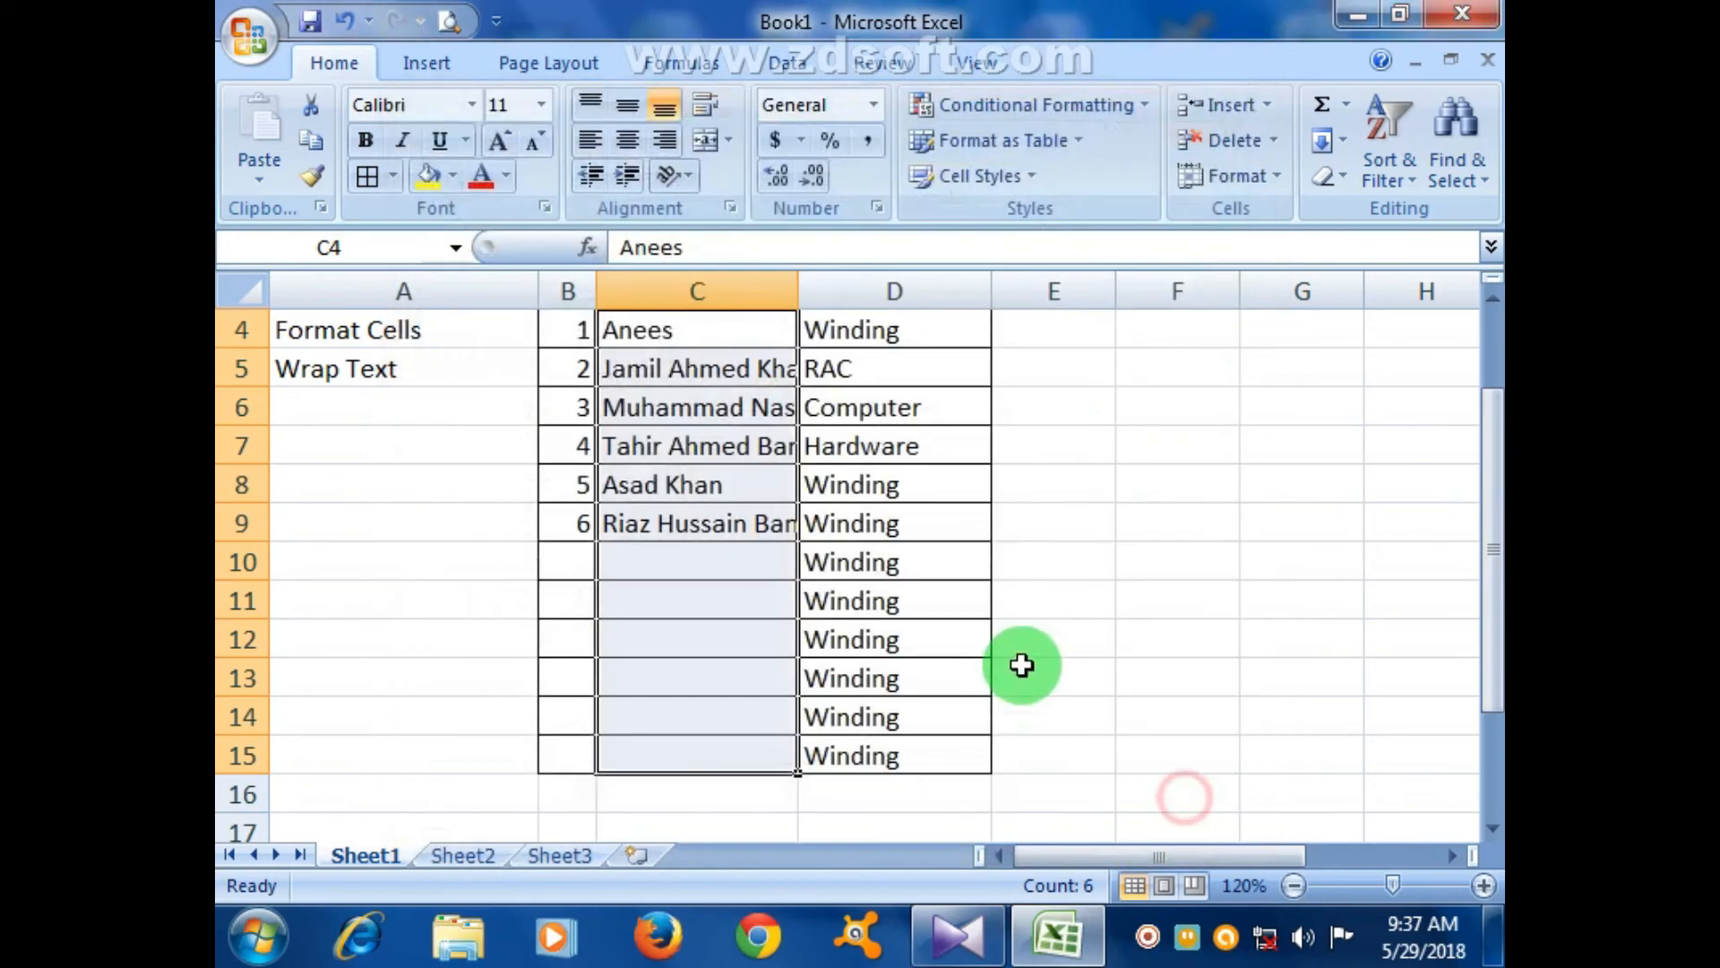
pyautogui.click(708, 107)
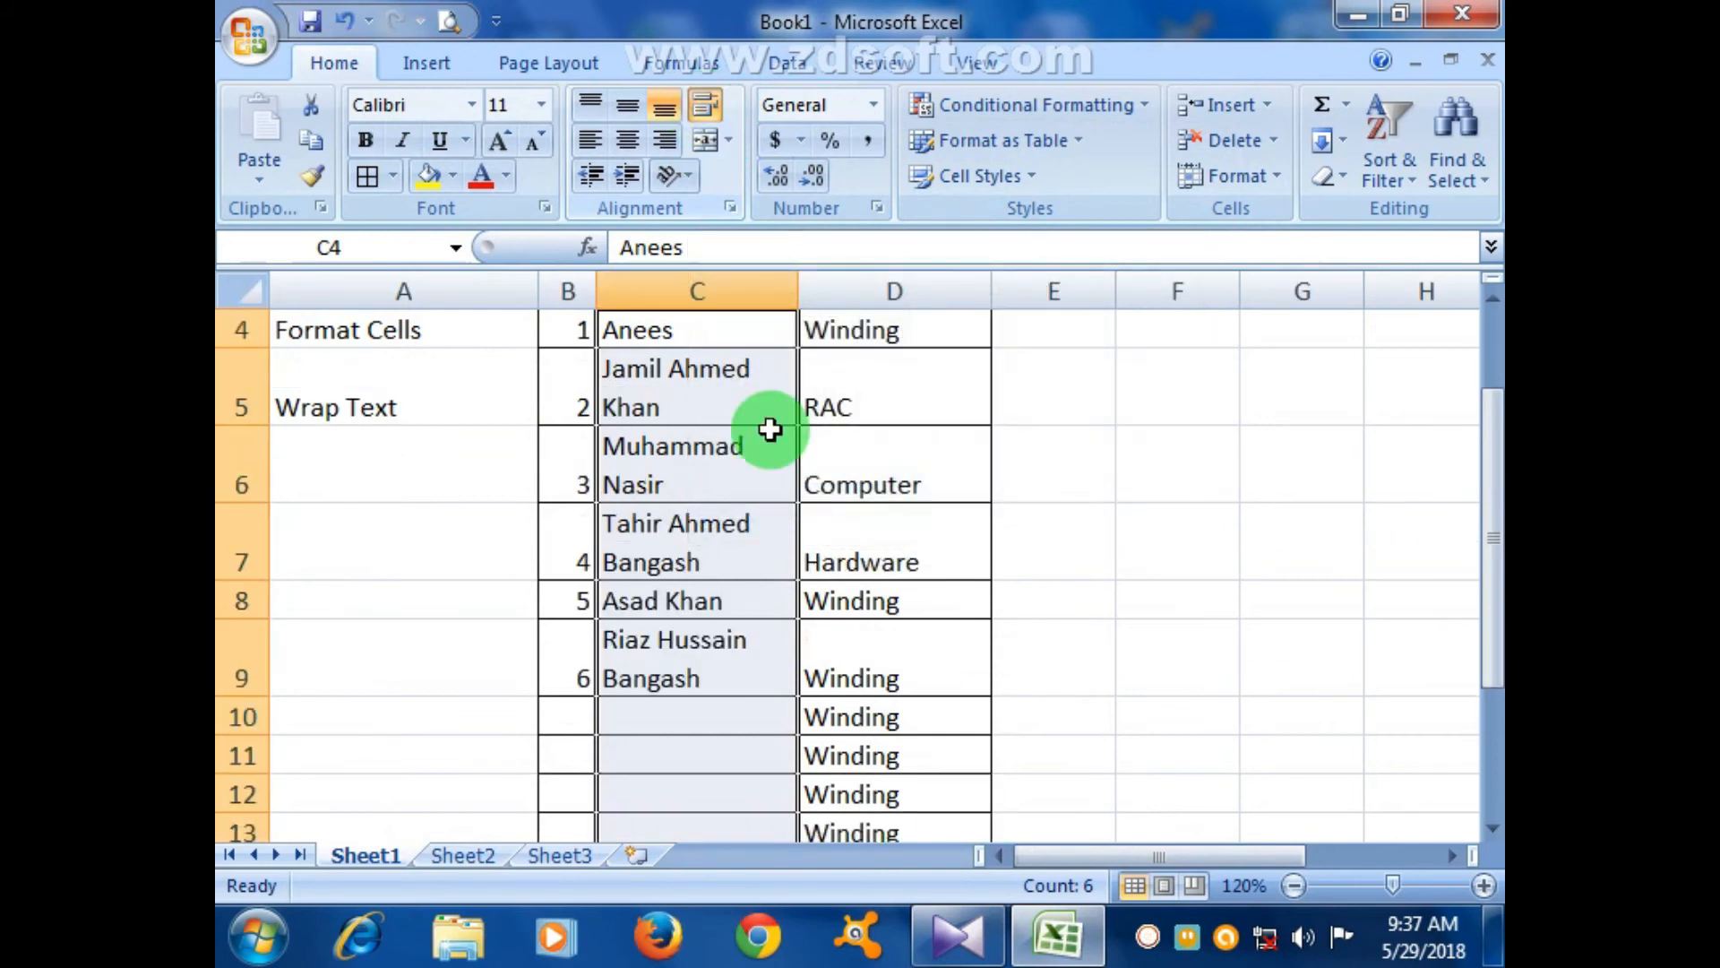
pyautogui.click(749, 684)
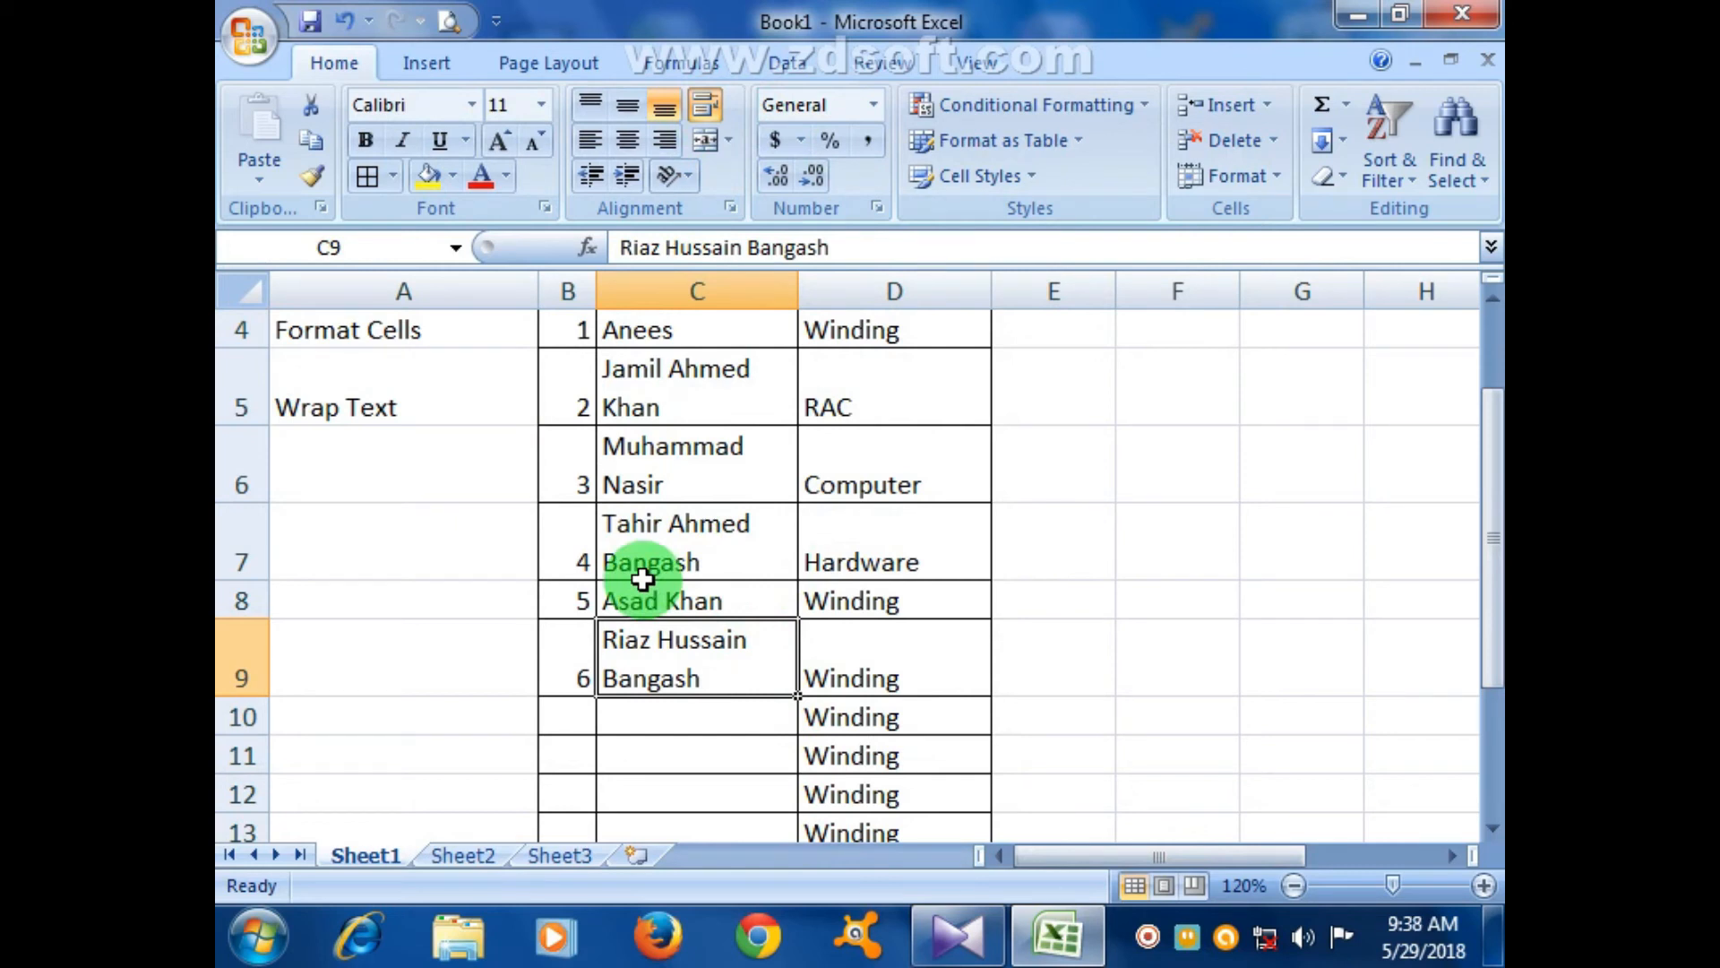
# - Enter serial 7 and the seventh student's full name in row 10
pyautogui.click(574, 716)
pyautogui.write('7')
pyautogui.press('Tab')
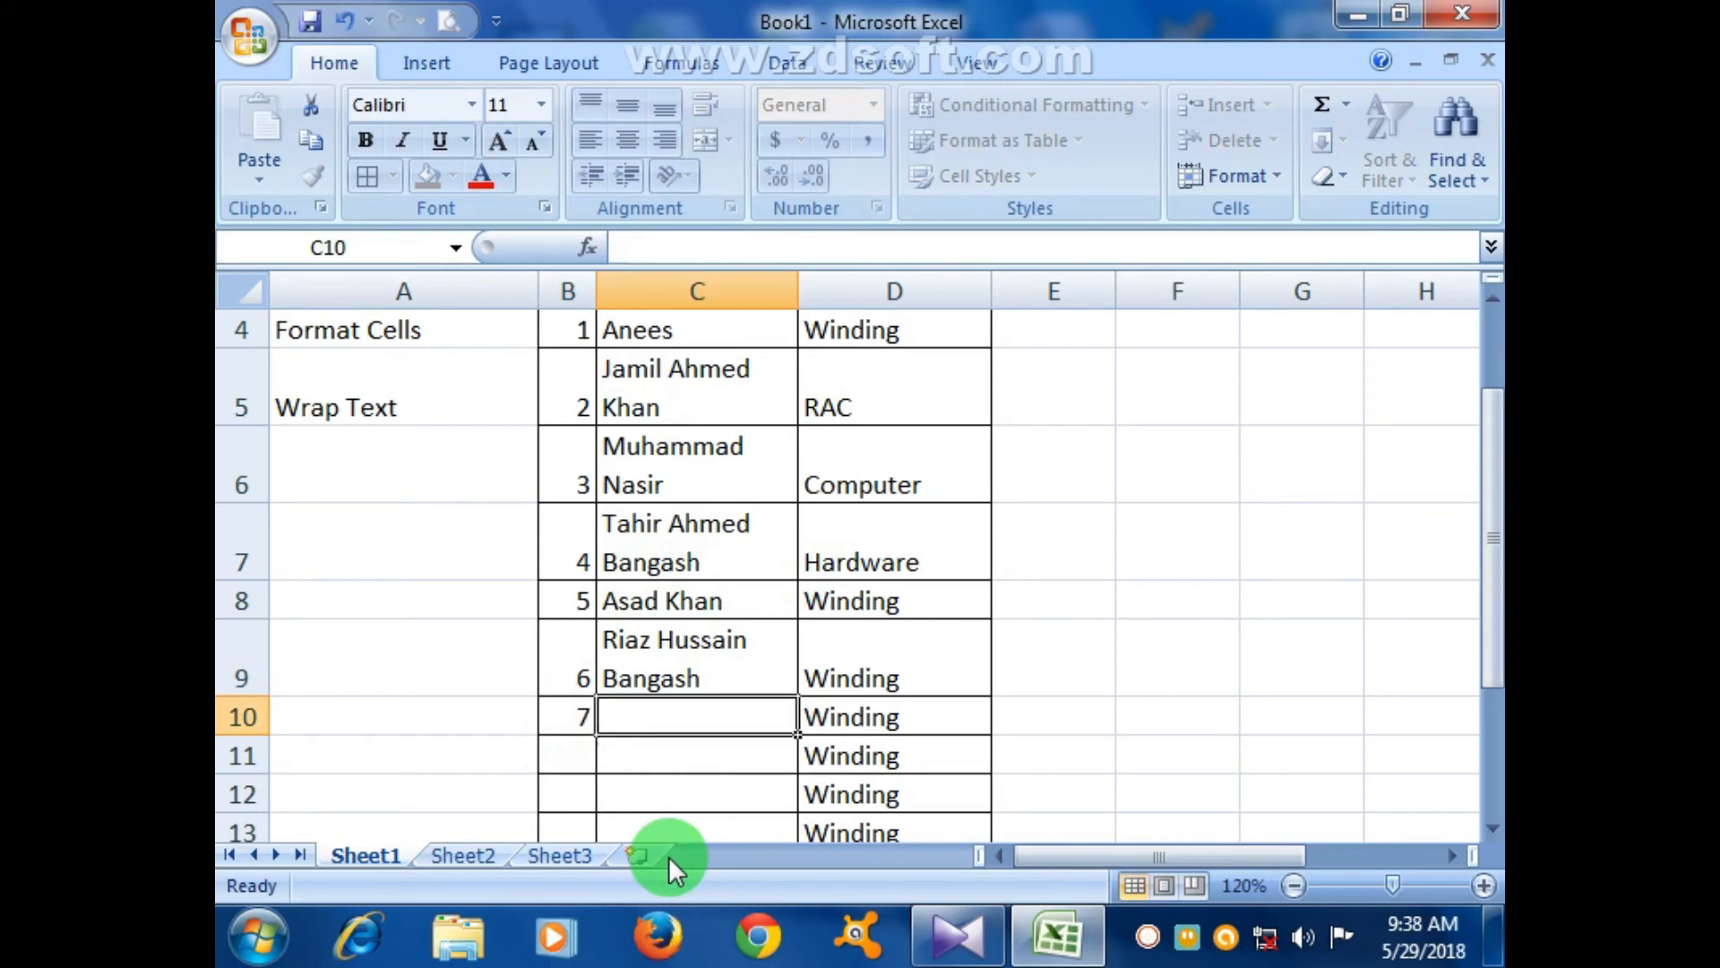
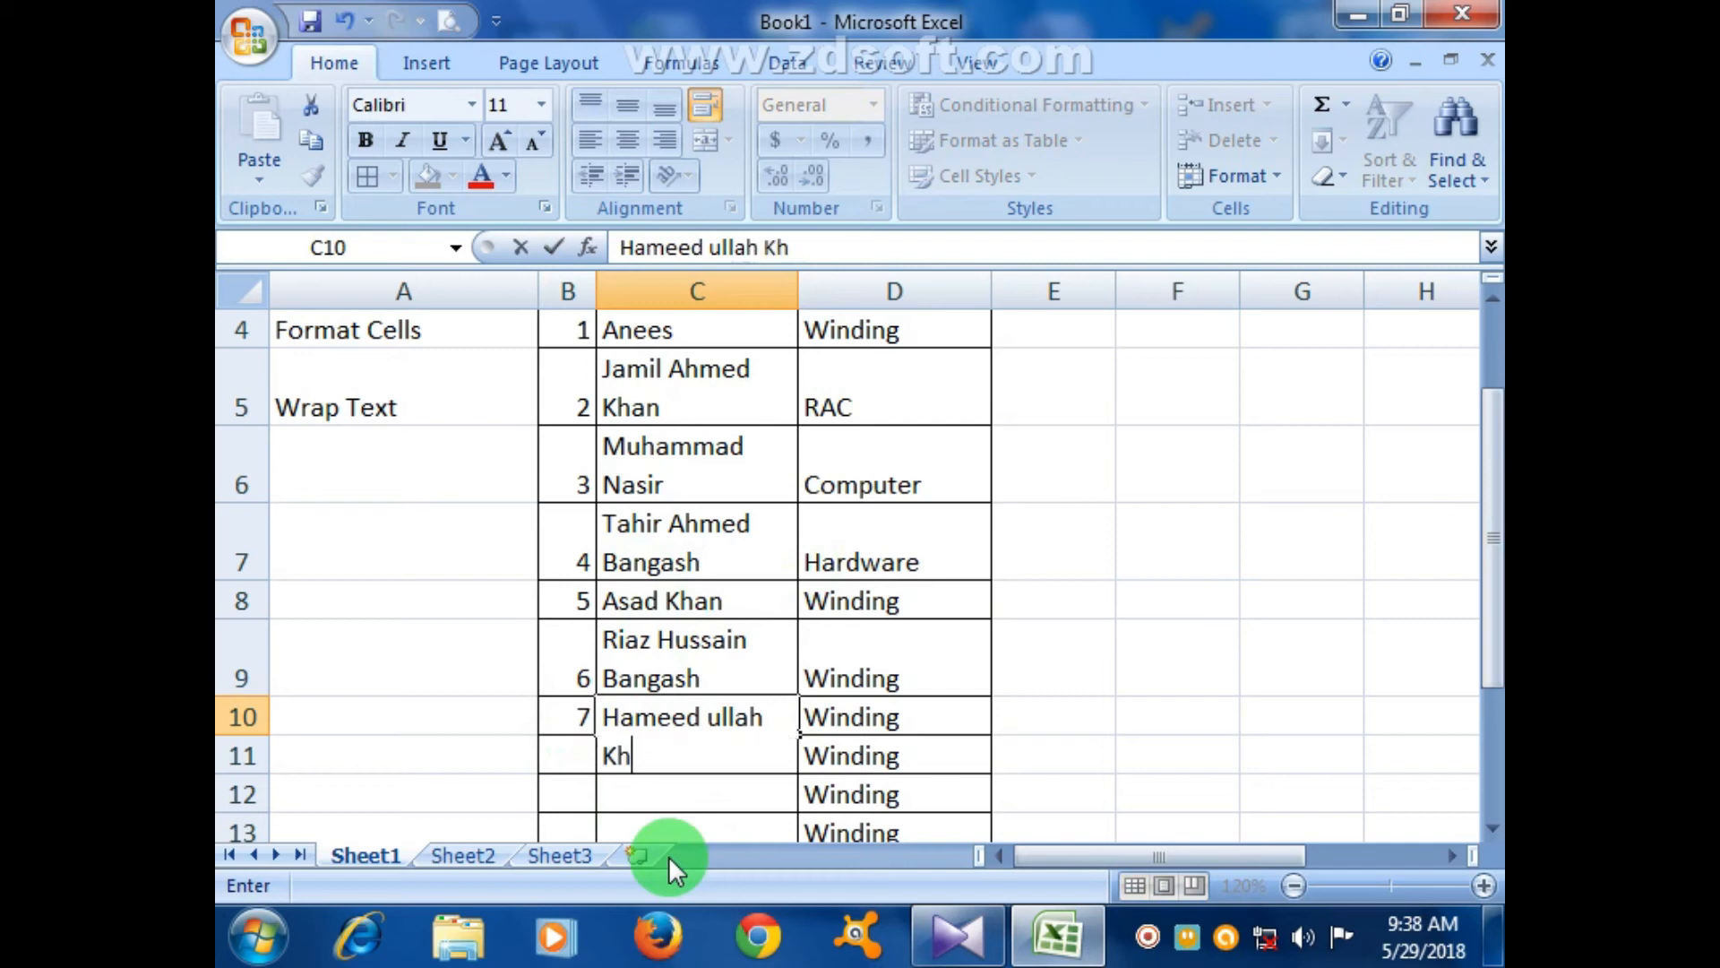
pyautogui.click(745, 803)
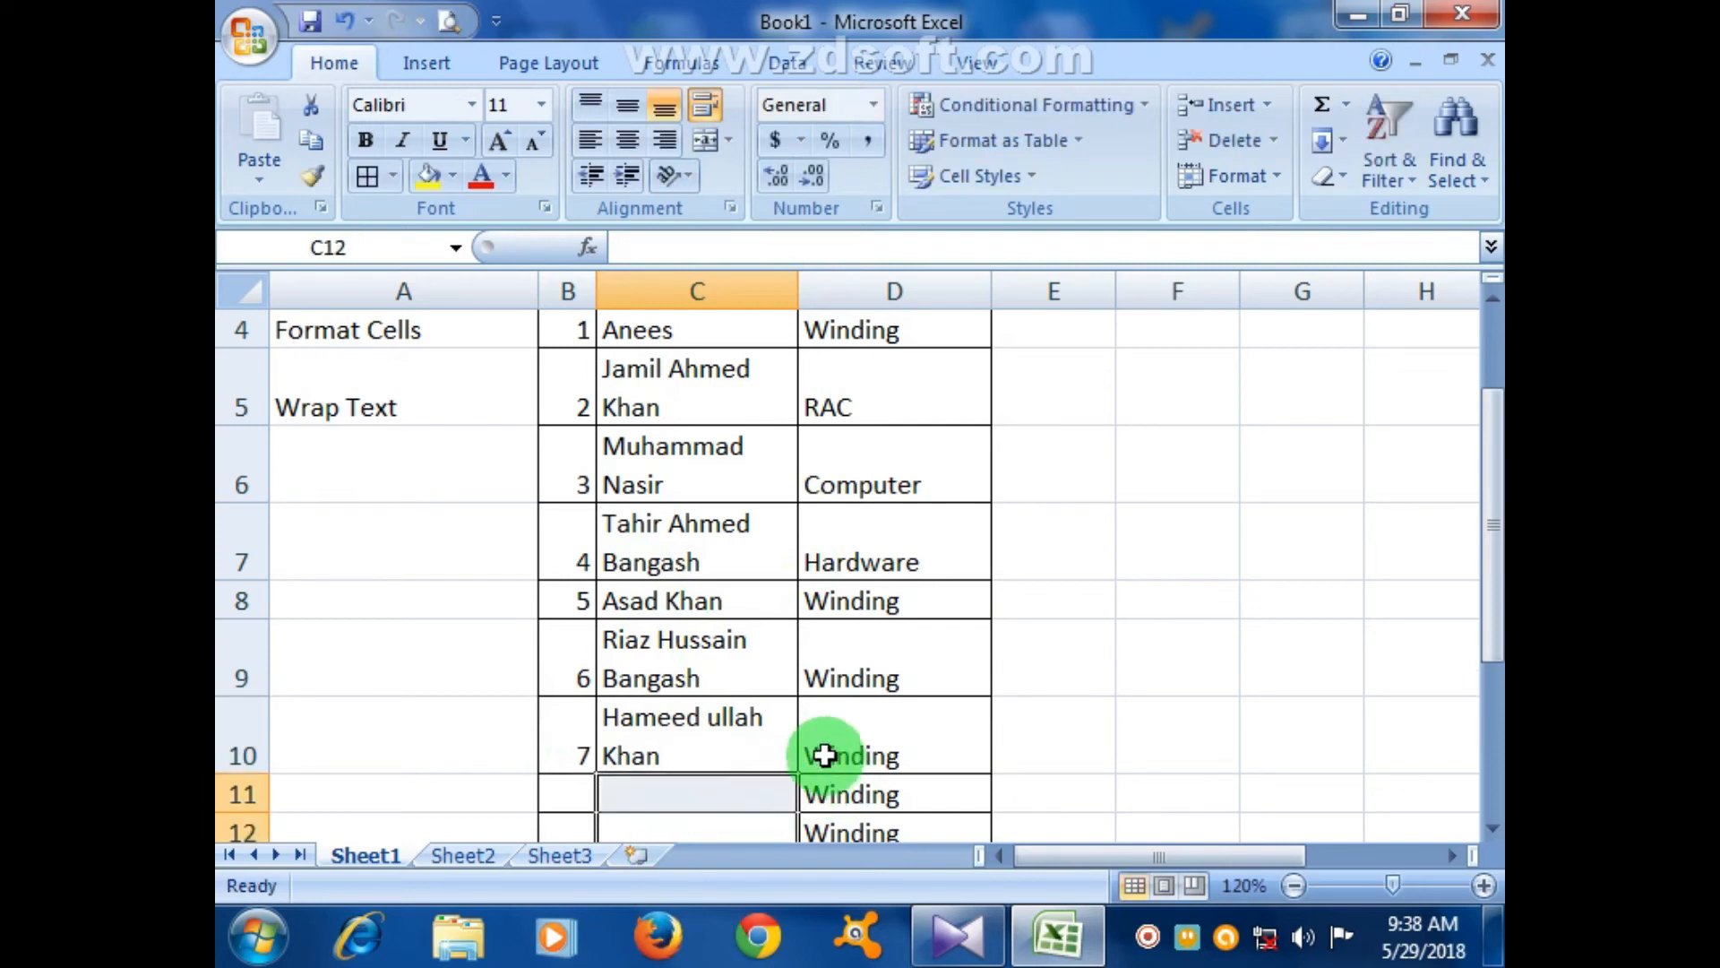
# - Type a long test entry 'kkkkkkkkkkkkkkkk' into C11
pyautogui.scroll(-10, 787, 702)
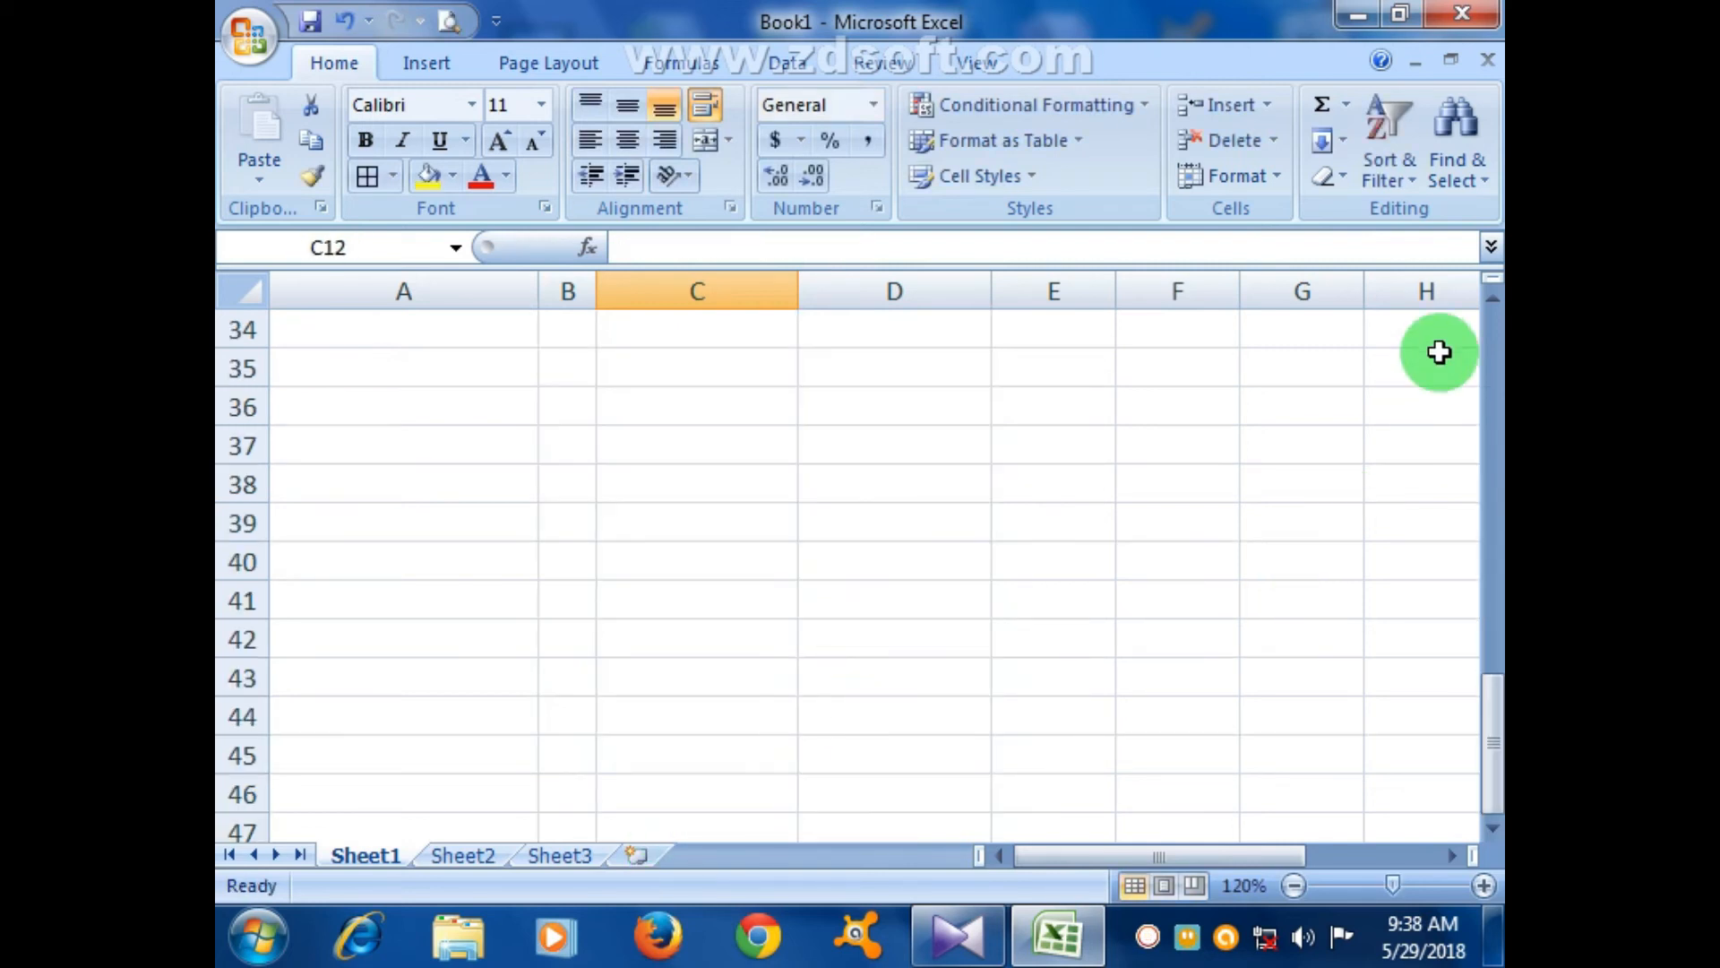
pyautogui.click(1489, 301)
pyautogui.moveTo(1489, 308); pyautogui.dragTo(1489, 308)
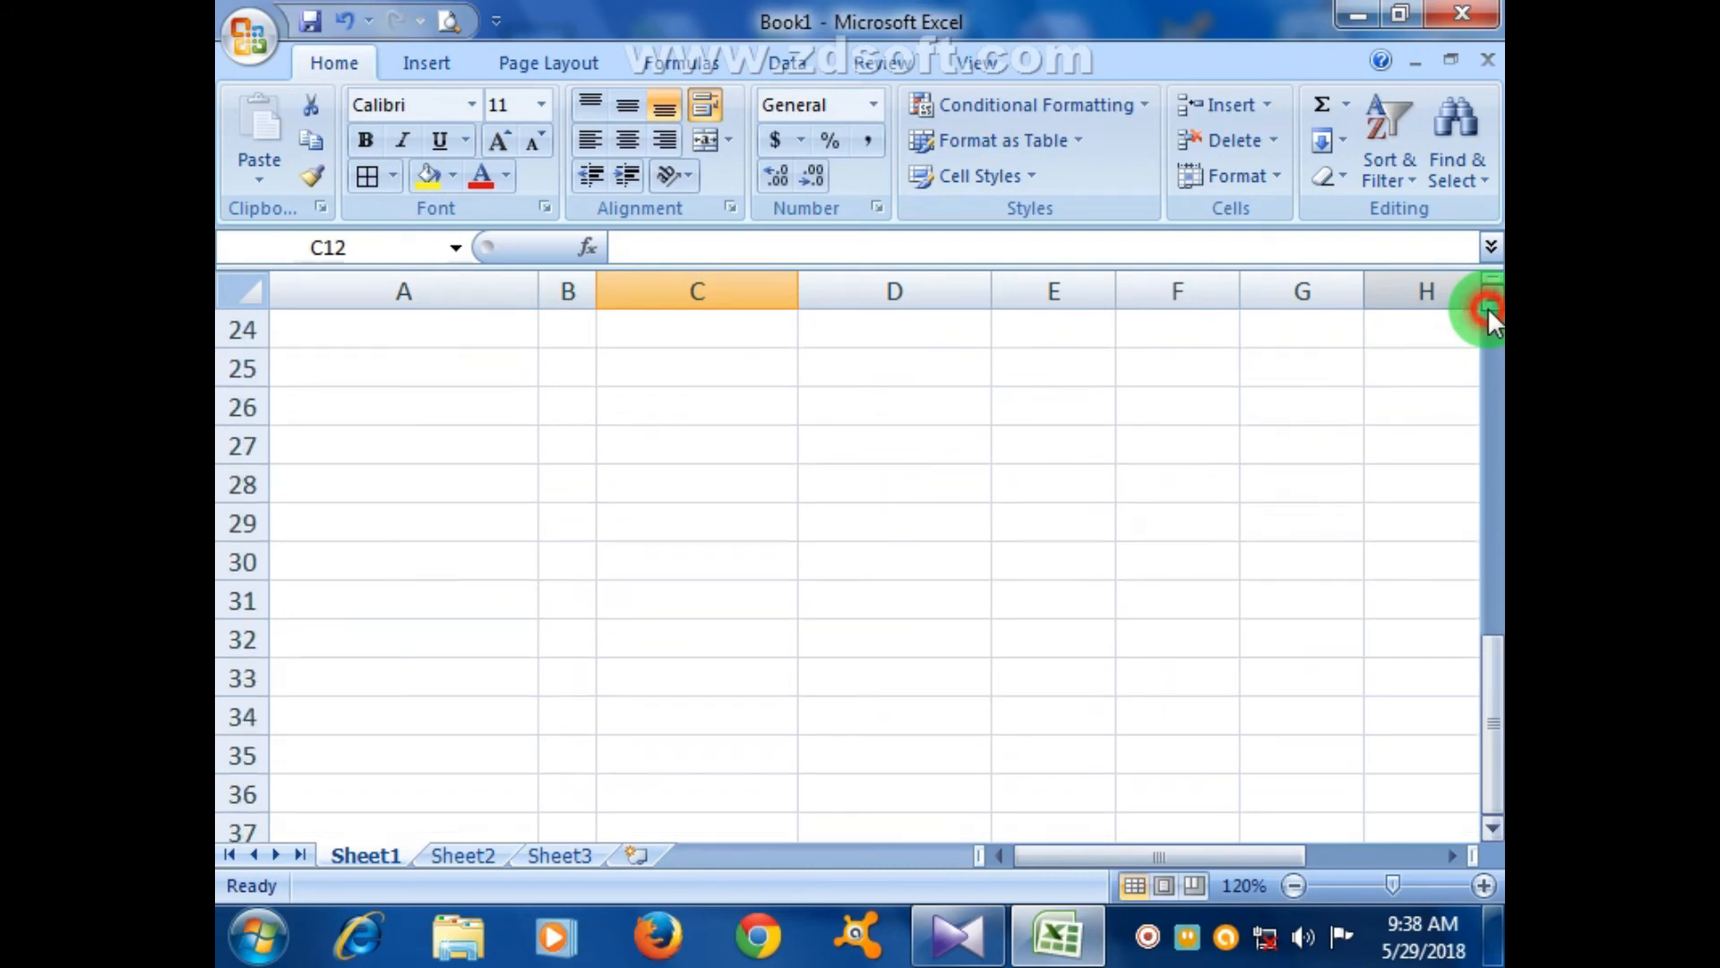
pyautogui.moveTo(1487, 671); pyautogui.dragTo(1484, 459)
pyautogui.click(676, 520)
pyautogui.write('k')
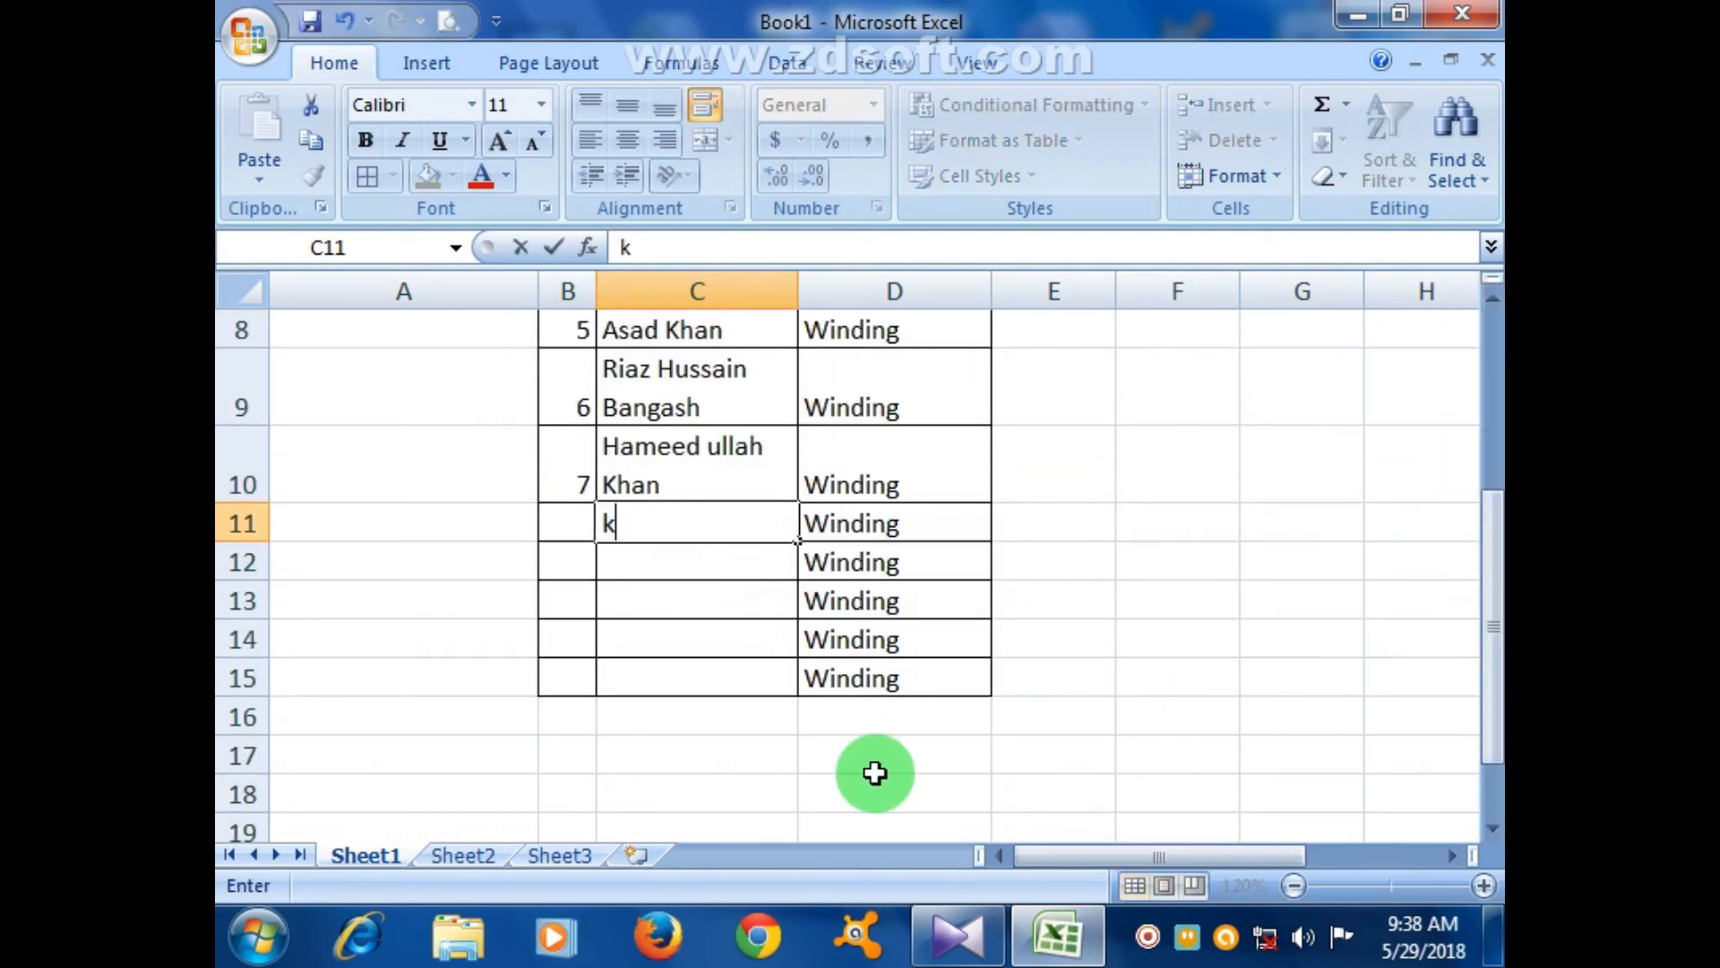
pyautogui.write('kkkkkkkkkkkkkkk')
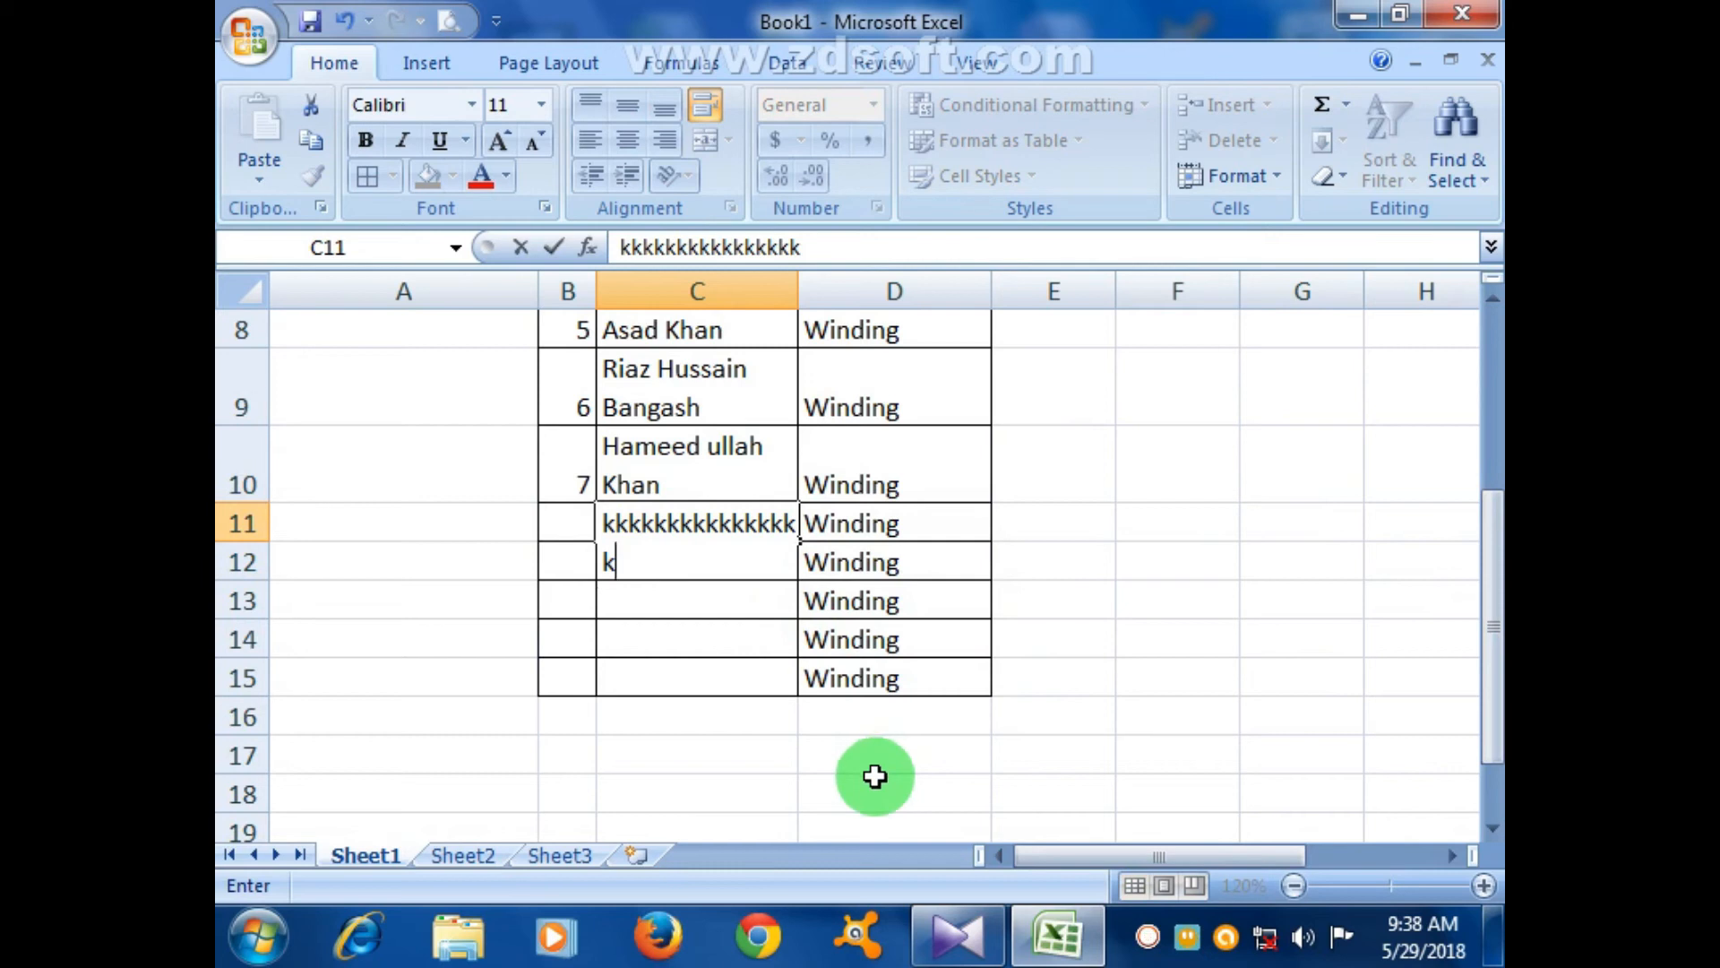
pyautogui.click(749, 709)
# - Unwrap the names in C4:C15 and set their font size to 9 pt
pyautogui.scroll(3, 721, 627)
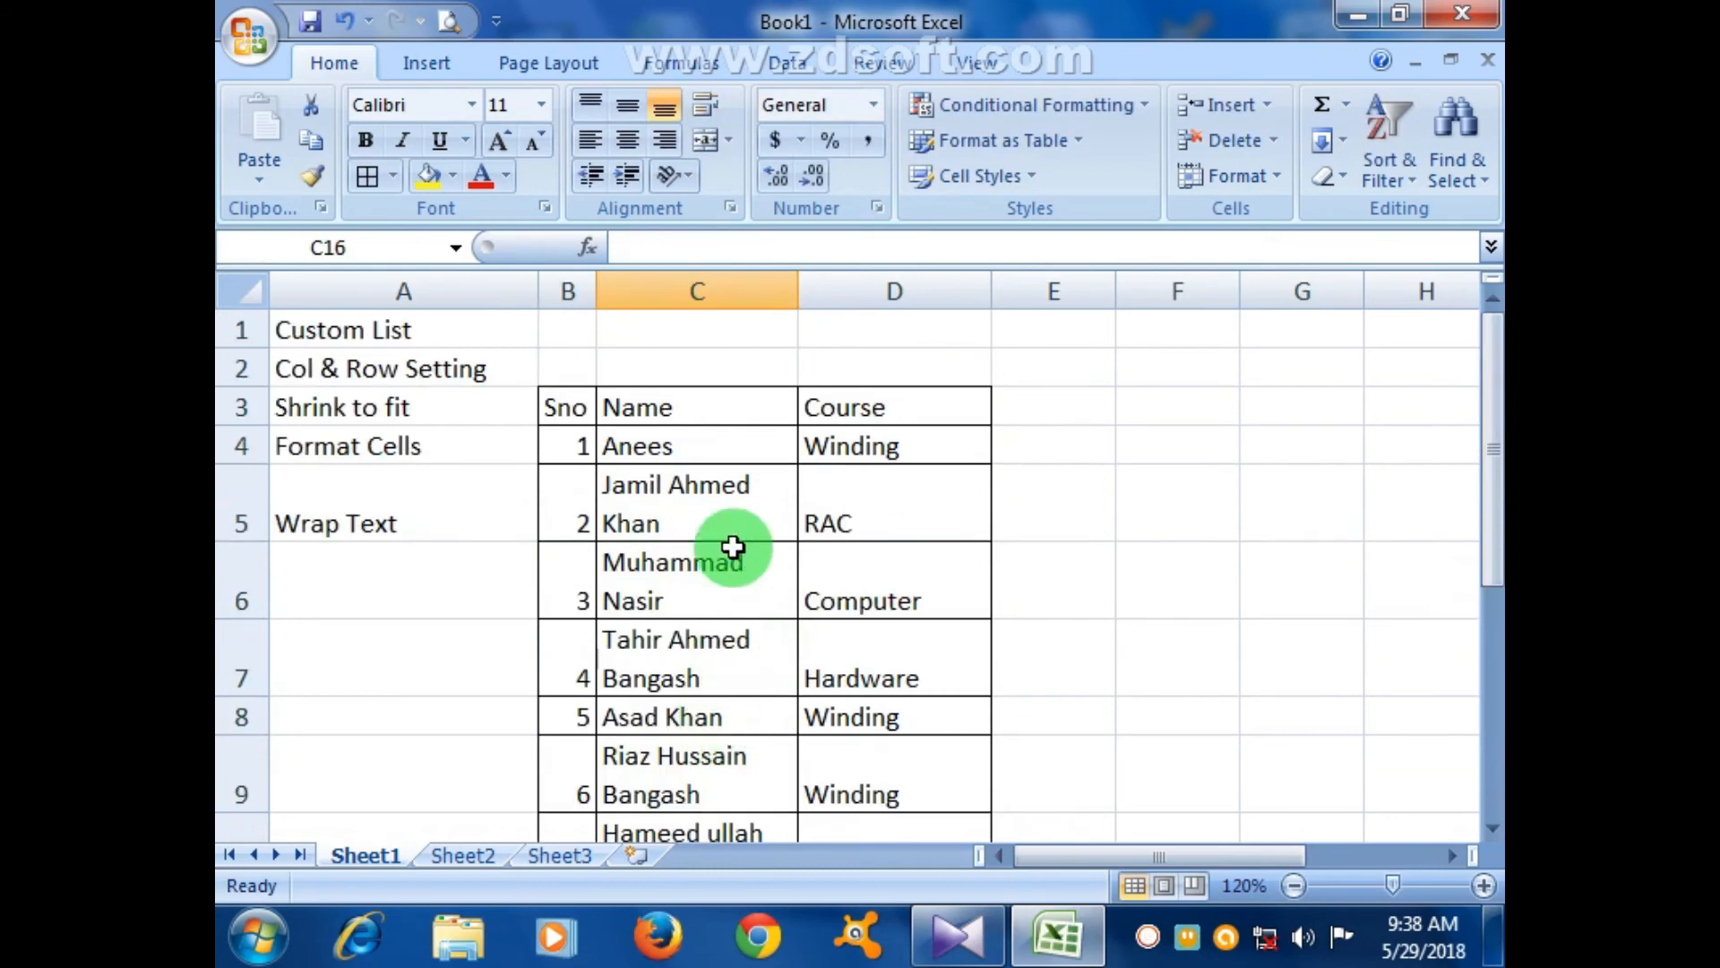
pyautogui.moveTo(695, 433); pyautogui.dragTo(706, 793)
pyautogui.click(705, 106)
pyautogui.click(713, 106)
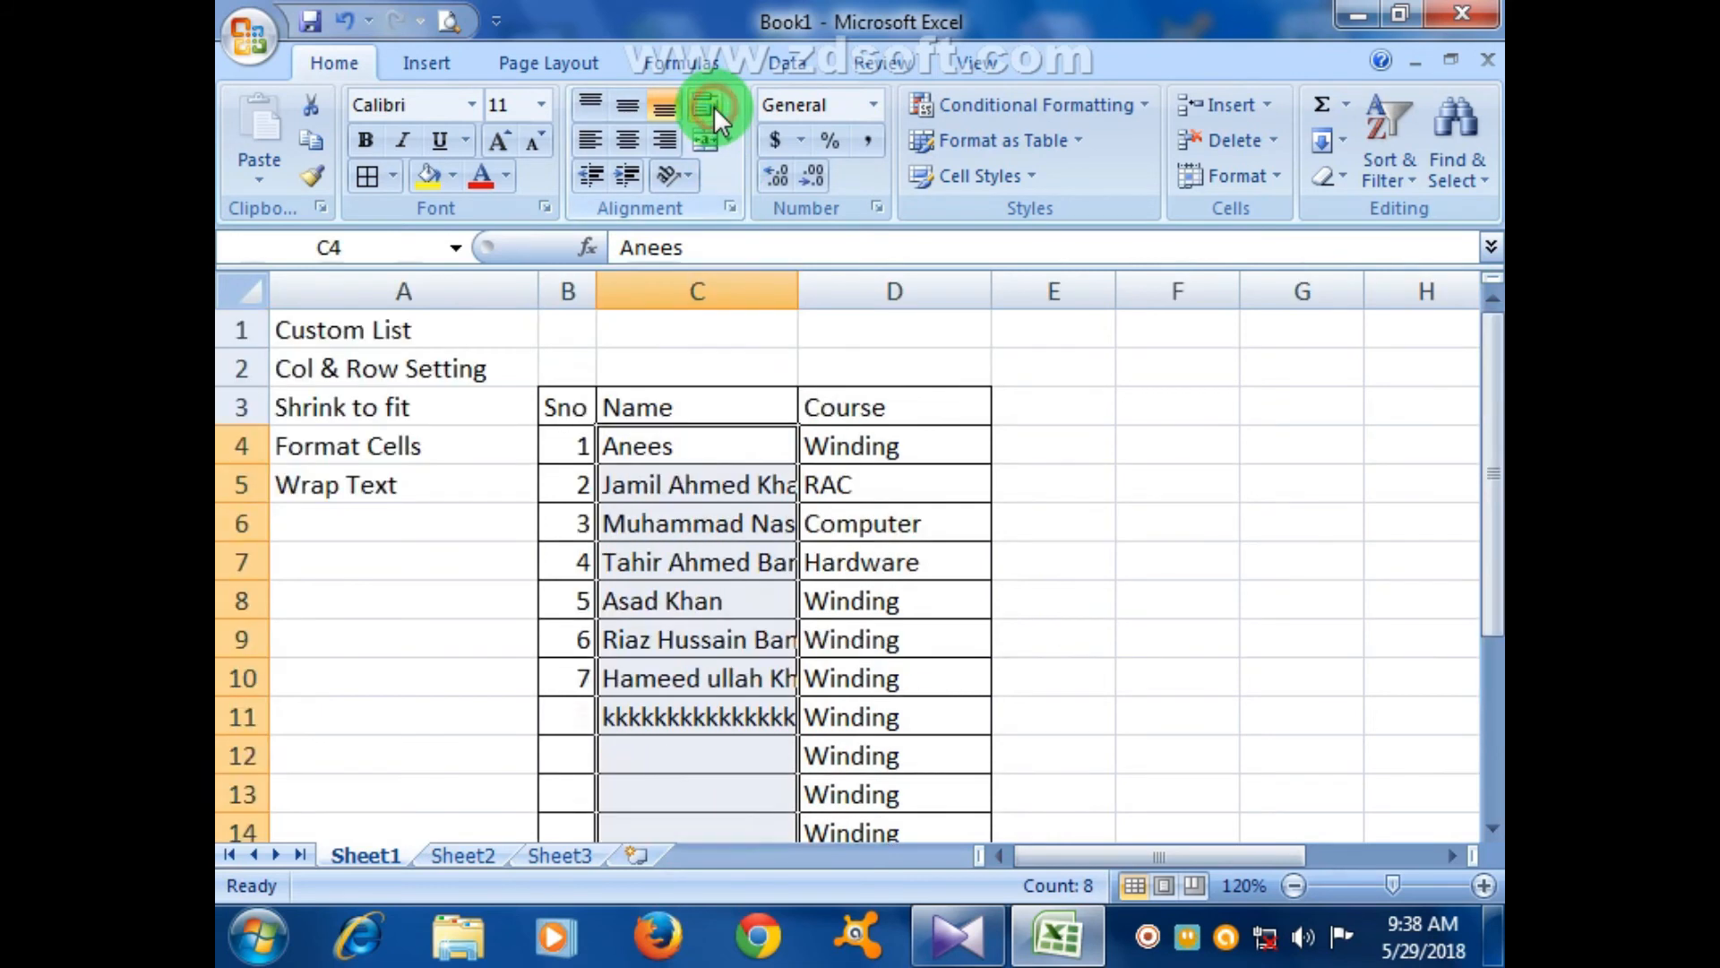
pyautogui.click(538, 106)
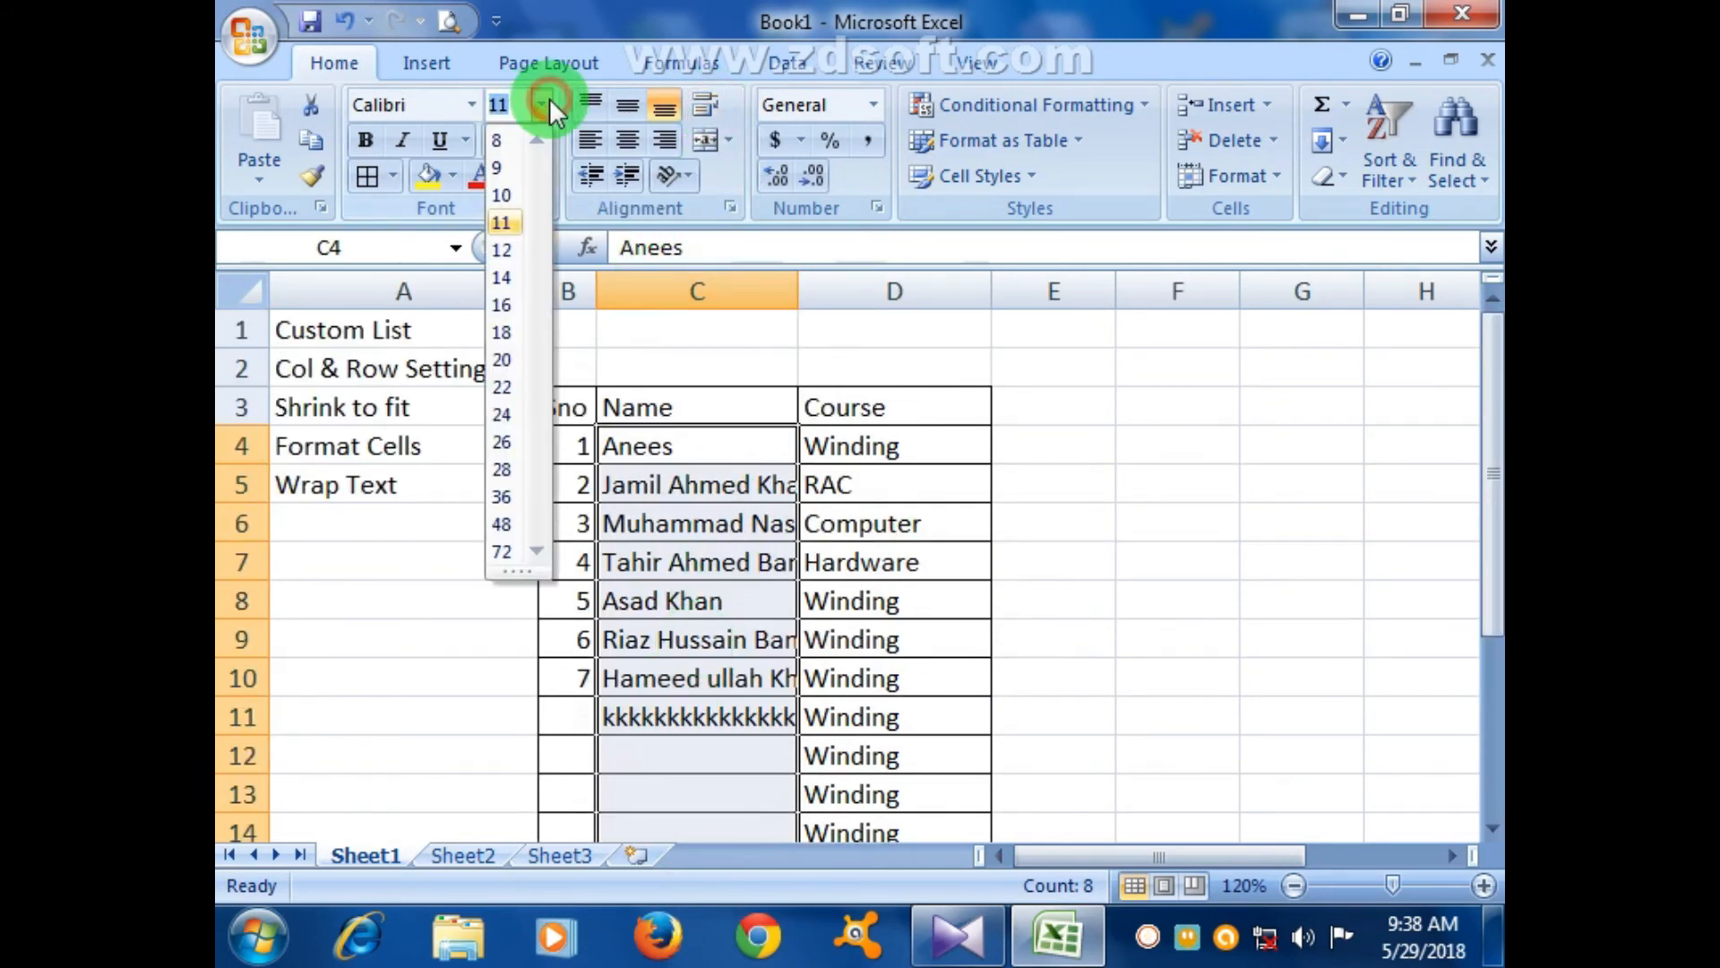
pyautogui.click(511, 160)
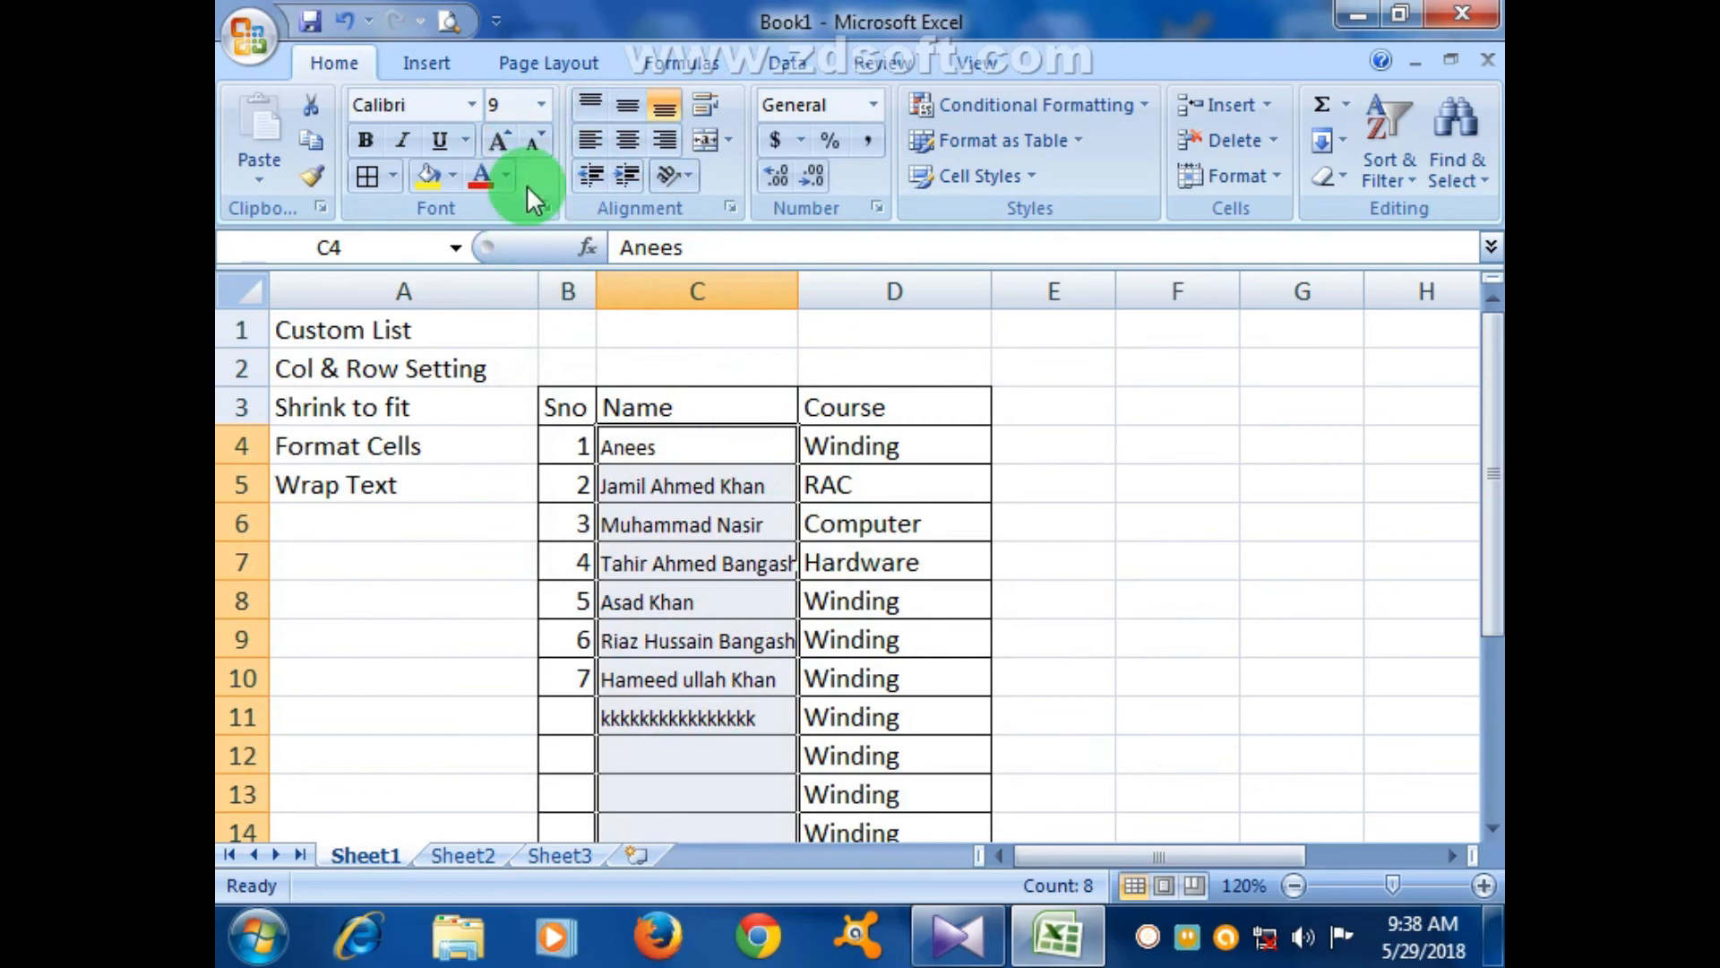
pyautogui.click(543, 106)
pyautogui.click(502, 147)
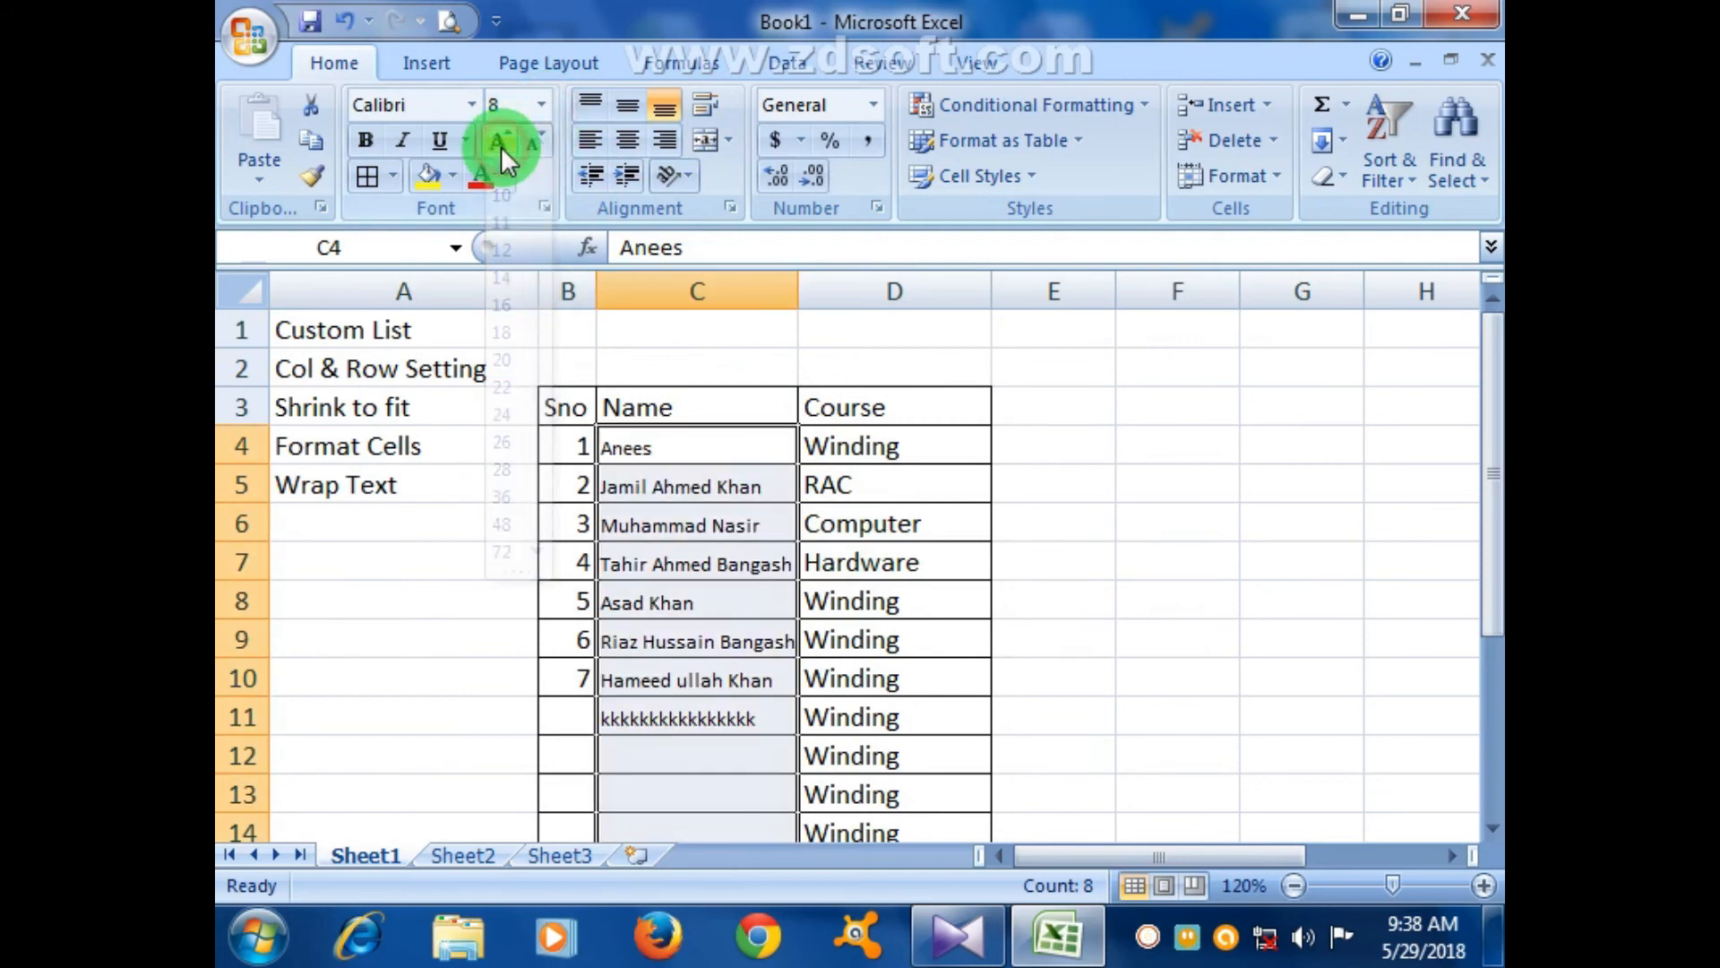
pyautogui.click(887, 527)
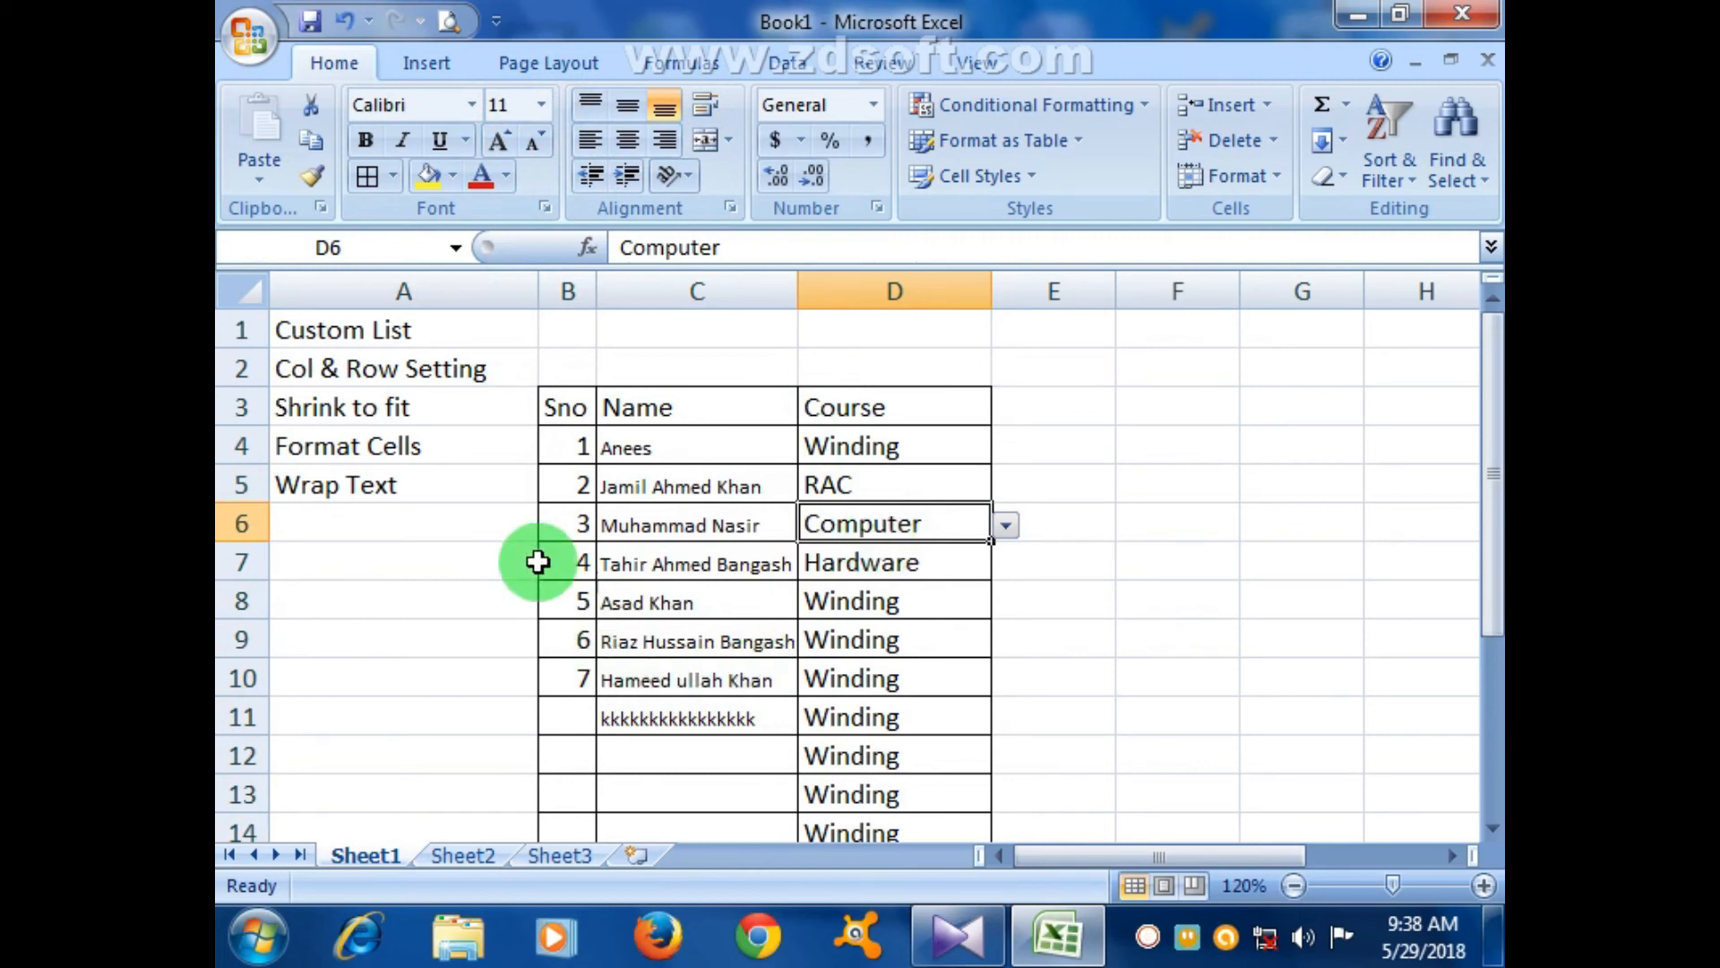
pyautogui.click(370, 470)
pyautogui.click(364, 446)
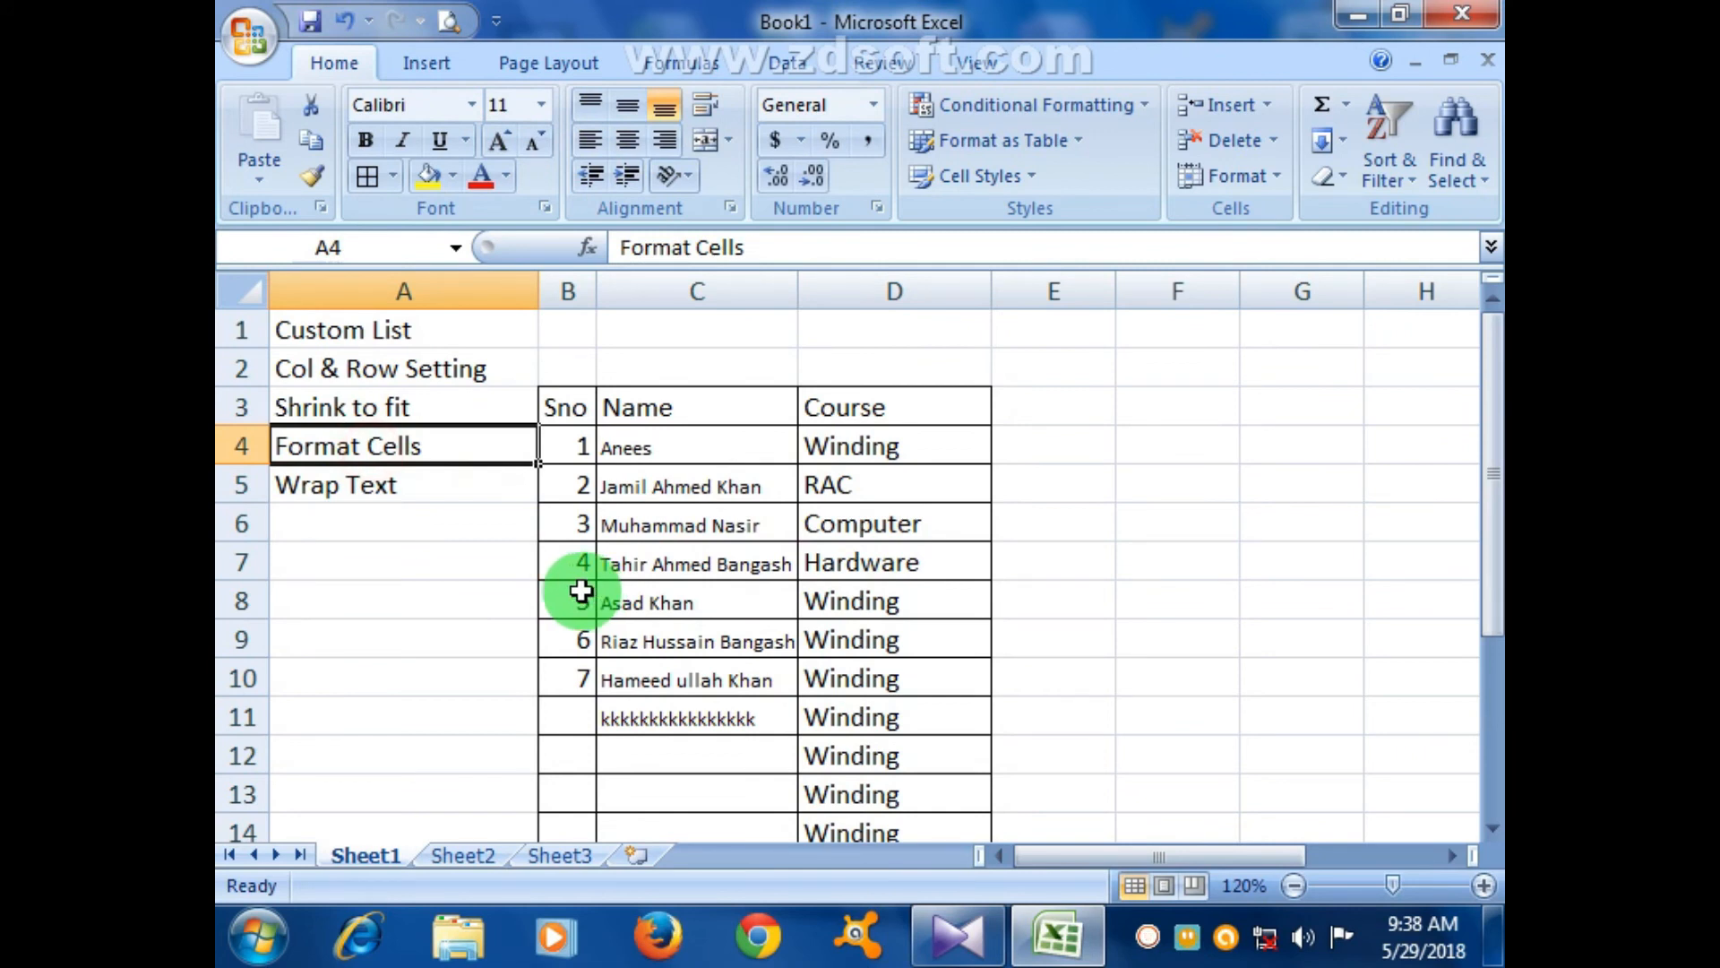
# - Switch to the empty Sheet3 and zoom in
pyautogui.click(466, 856)
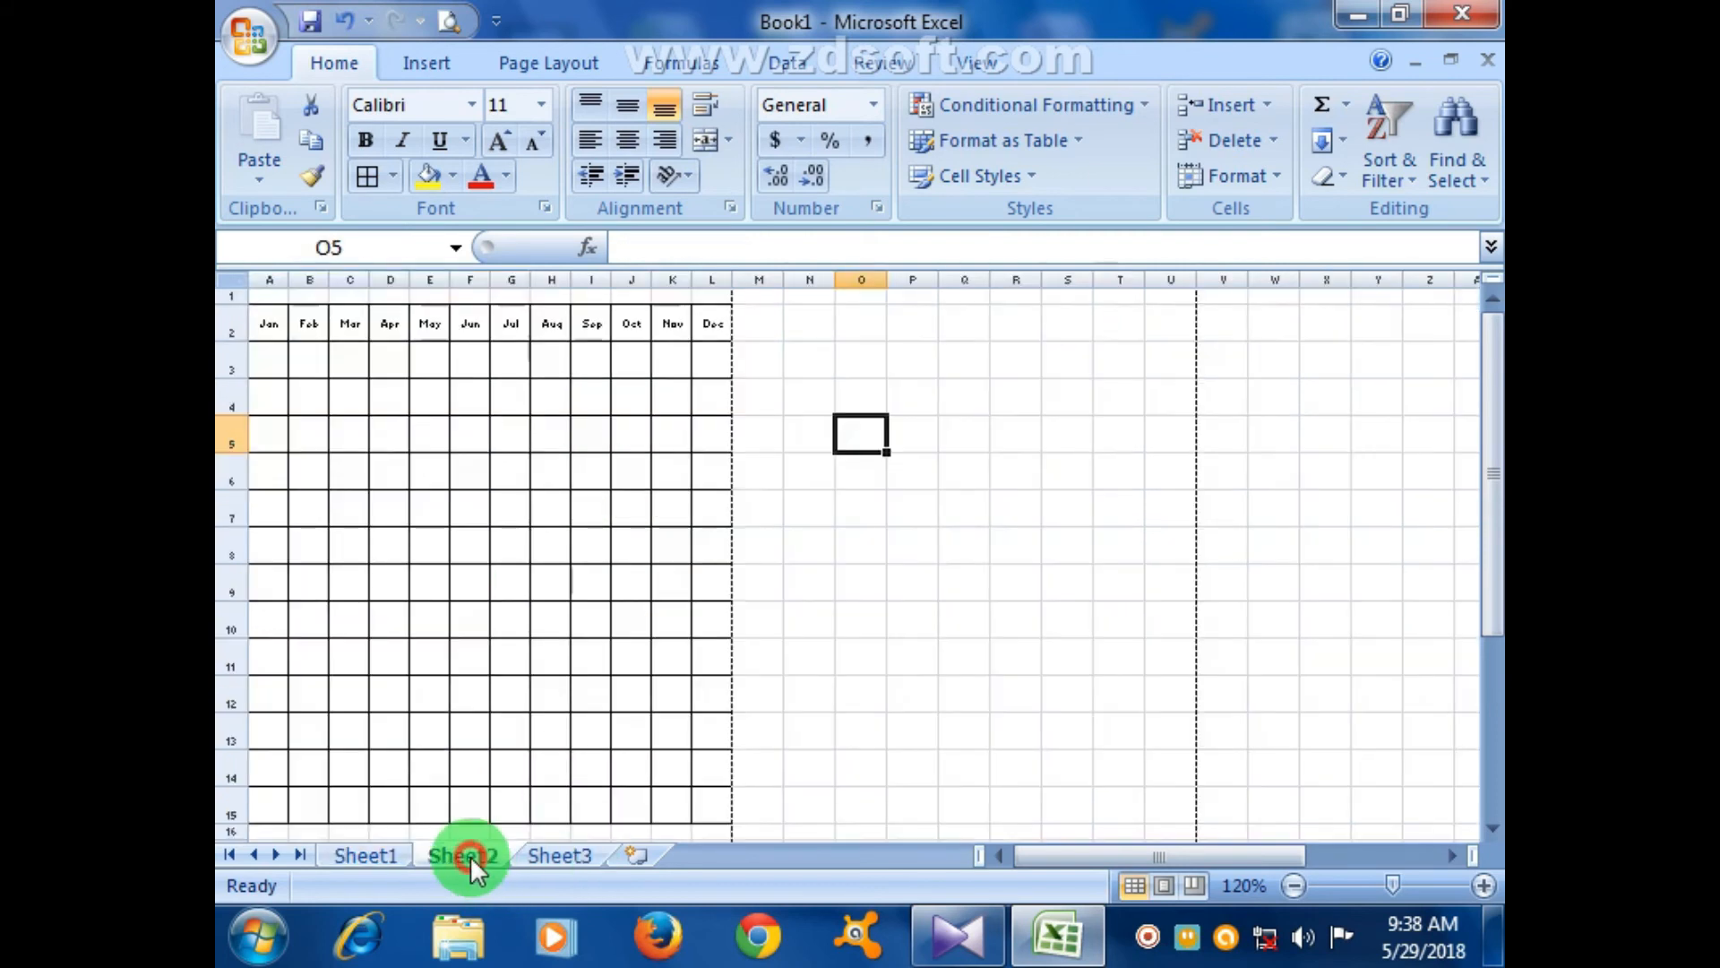
pyautogui.click(565, 856)
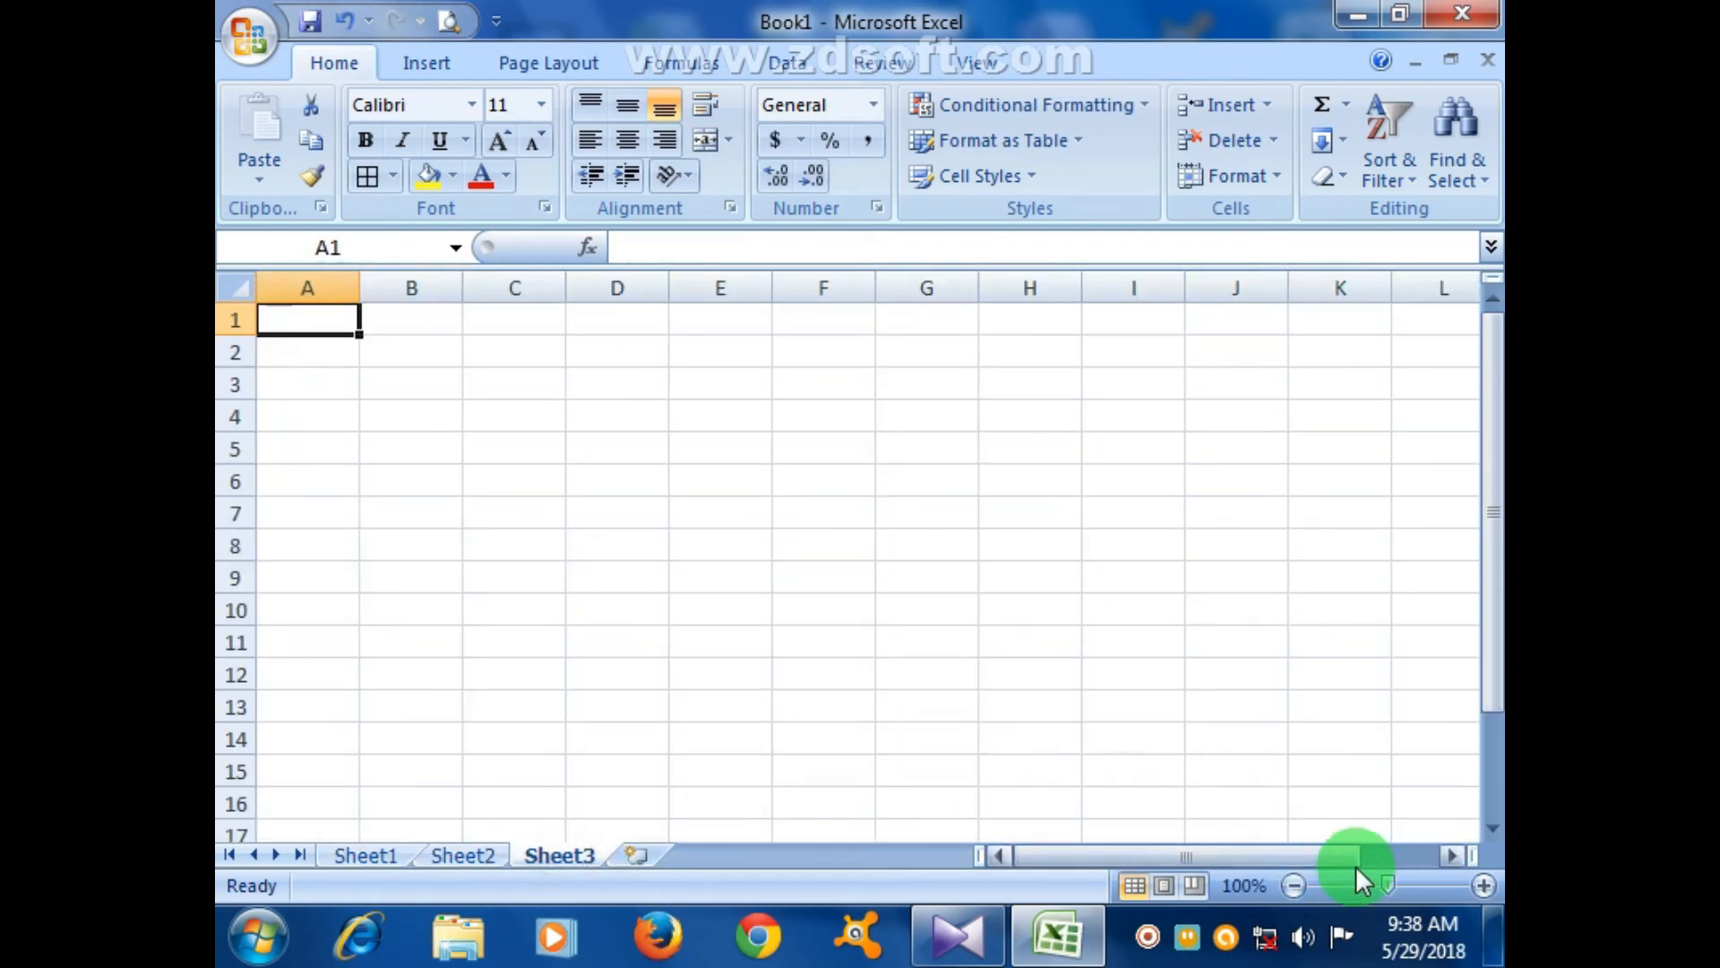
pyautogui.click(1484, 885)
pyautogui.click(1484, 886)
pyautogui.click(1483, 885)
pyautogui.click(1483, 885)
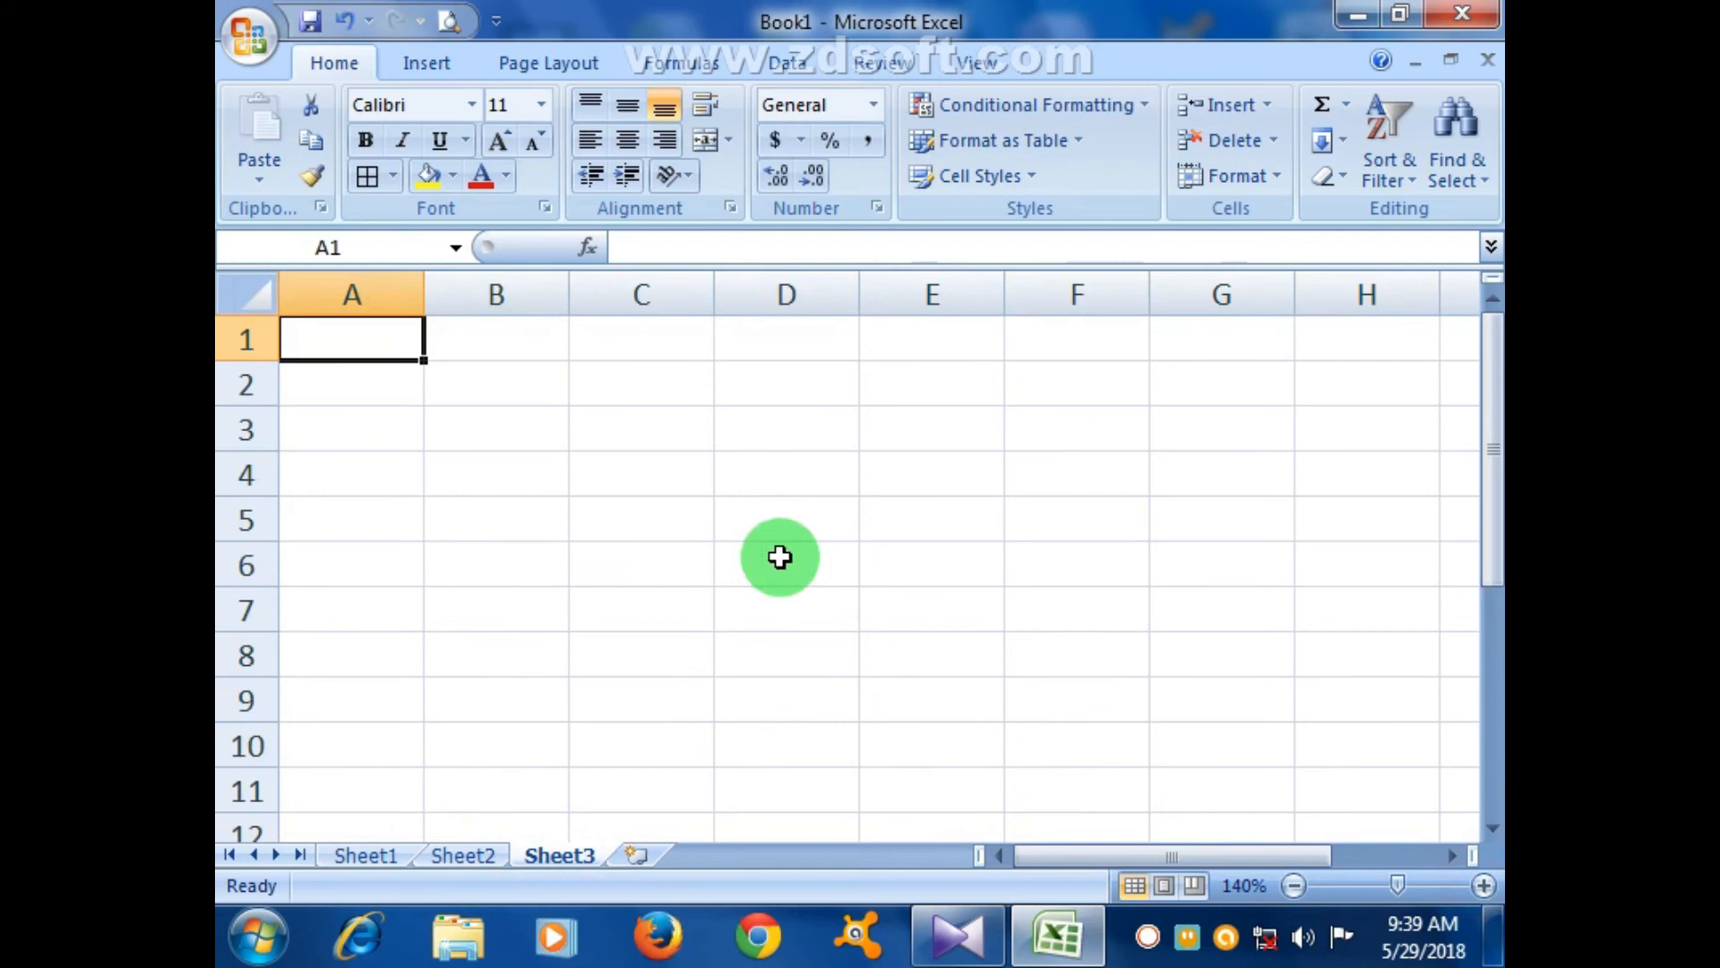
pyautogui.click(779, 556)
# - Enter headings Sno, Name and CNIC No in A2:C2, fixing the CNIC typo
pyautogui.click(401, 405)
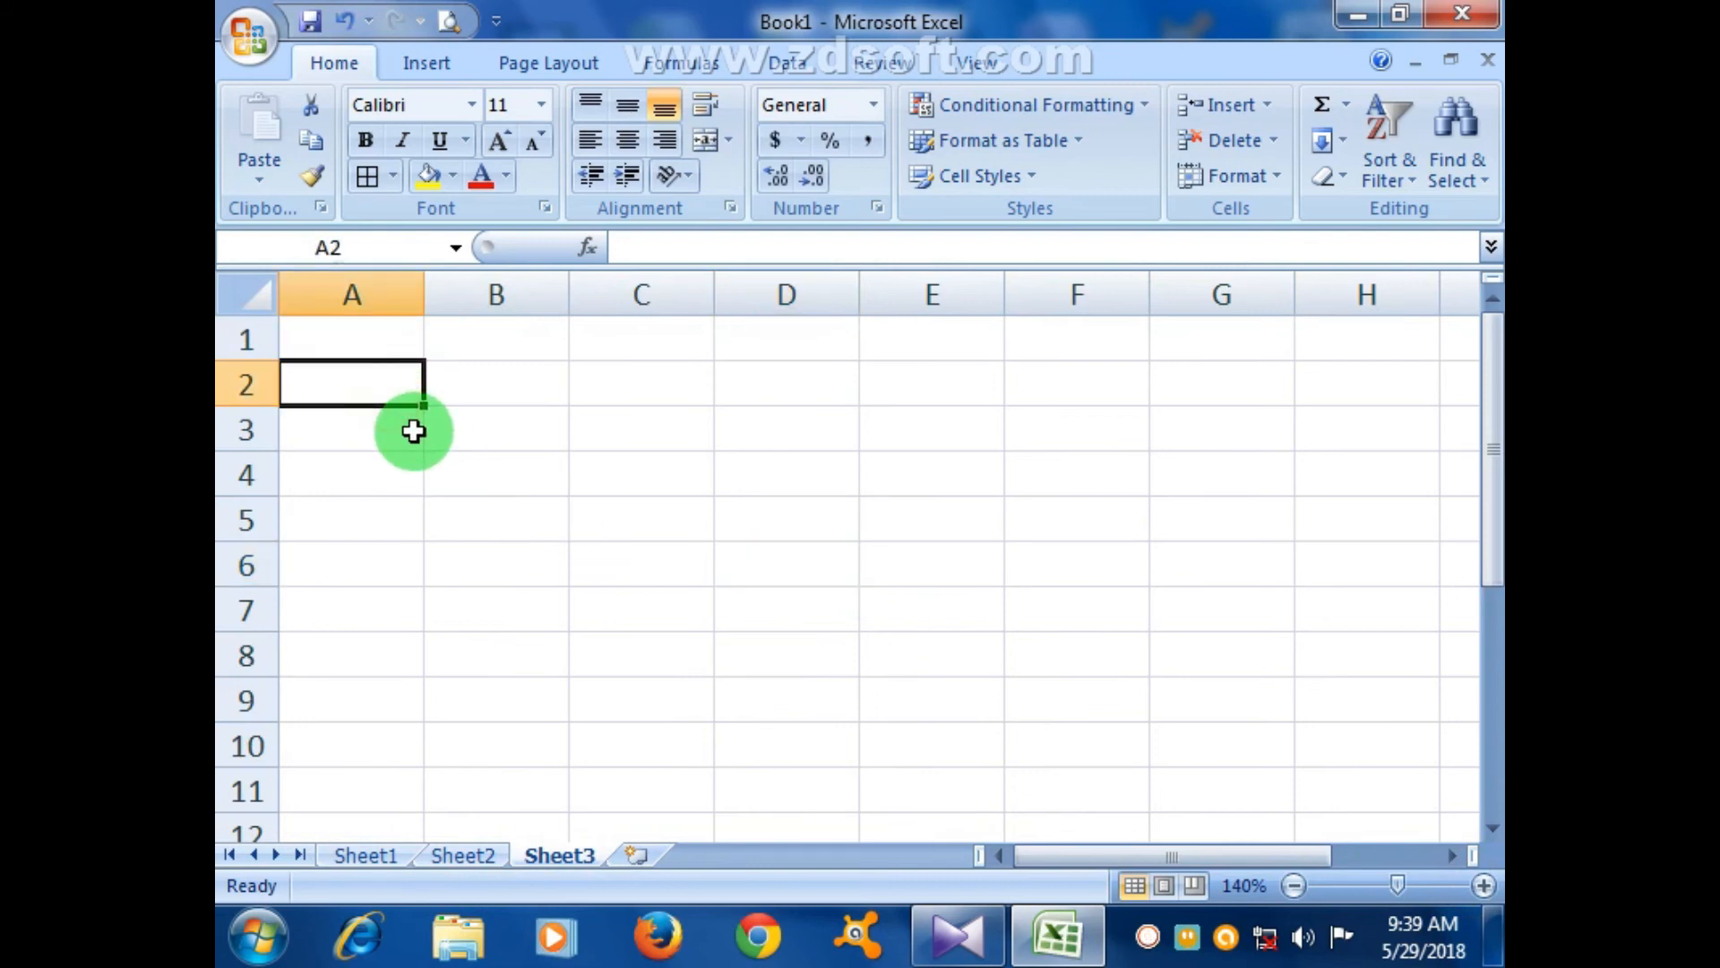
pyautogui.write('Sno')
pyautogui.press('Tab')
pyautogui.write('Name')
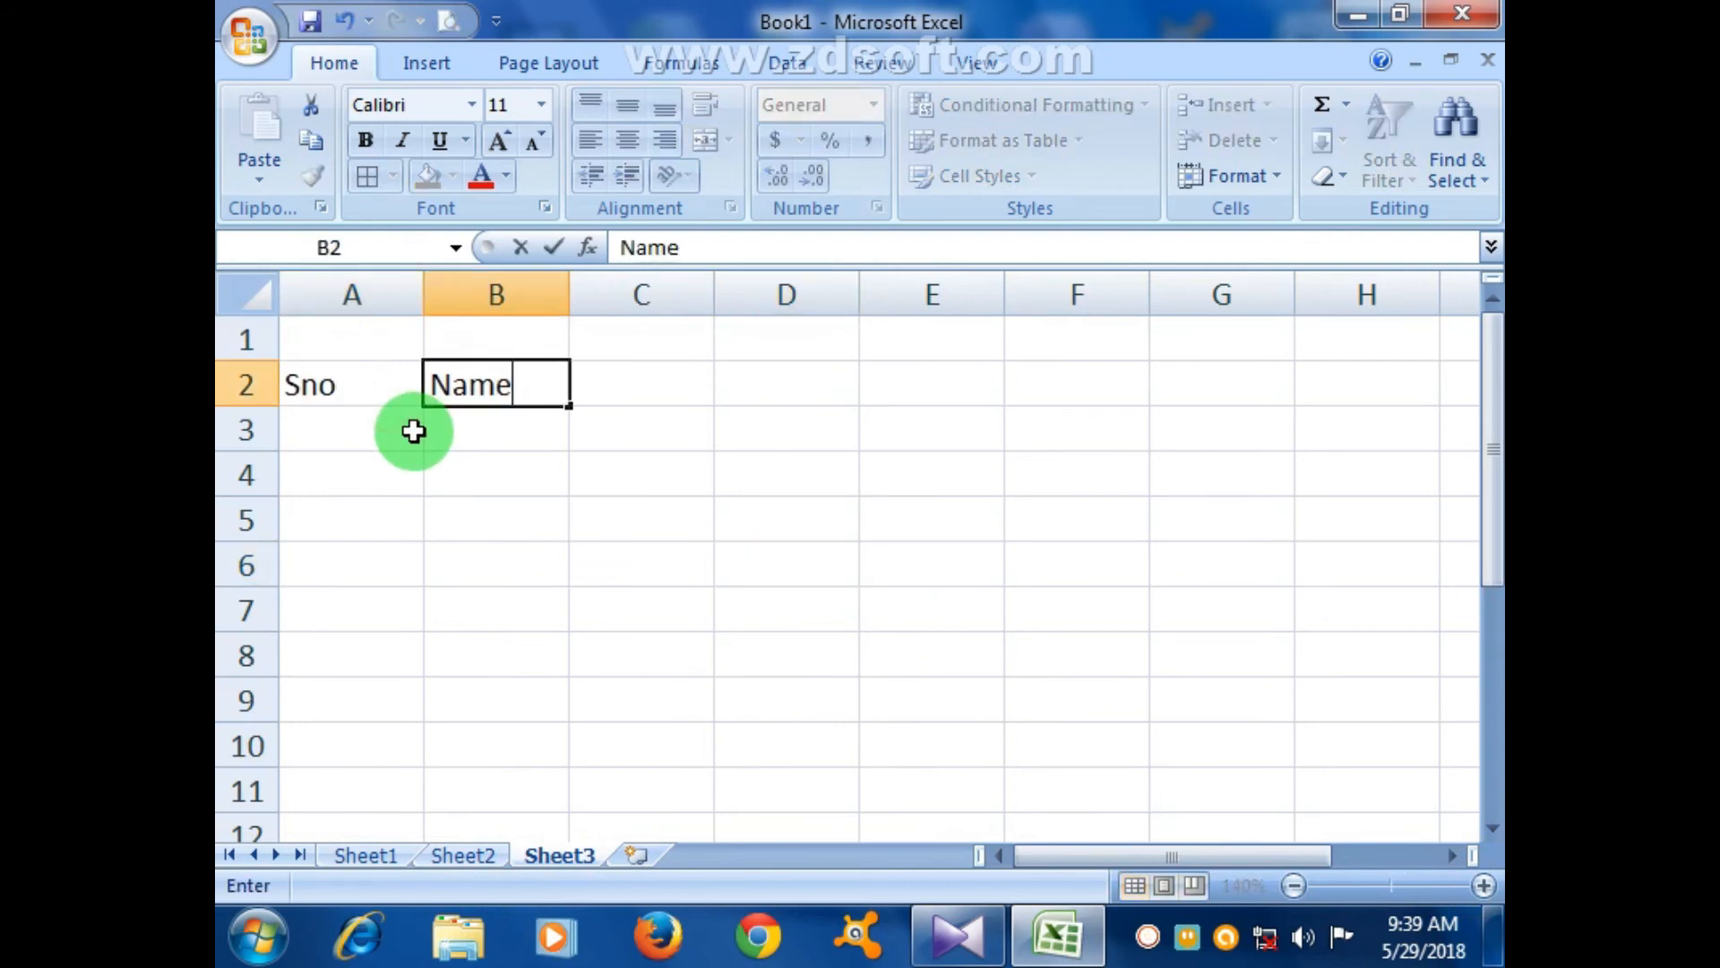
pyautogui.press('Tab')
pyautogui.write('CNICN No')
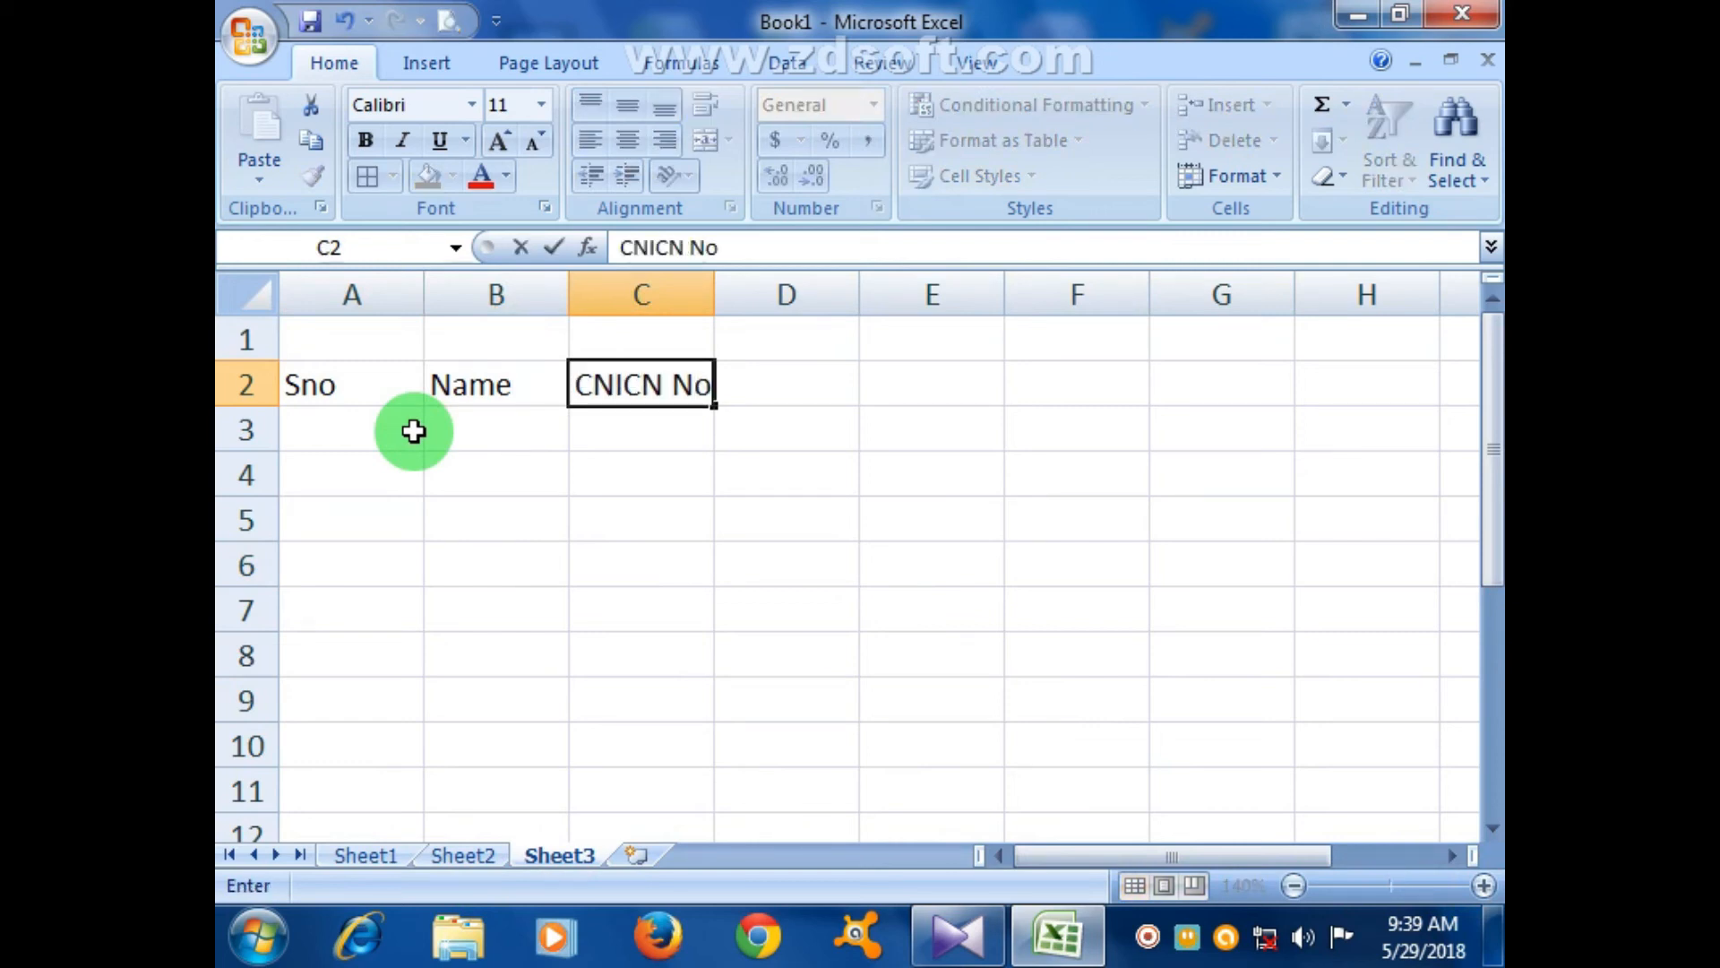
pyautogui.click(511, 489)
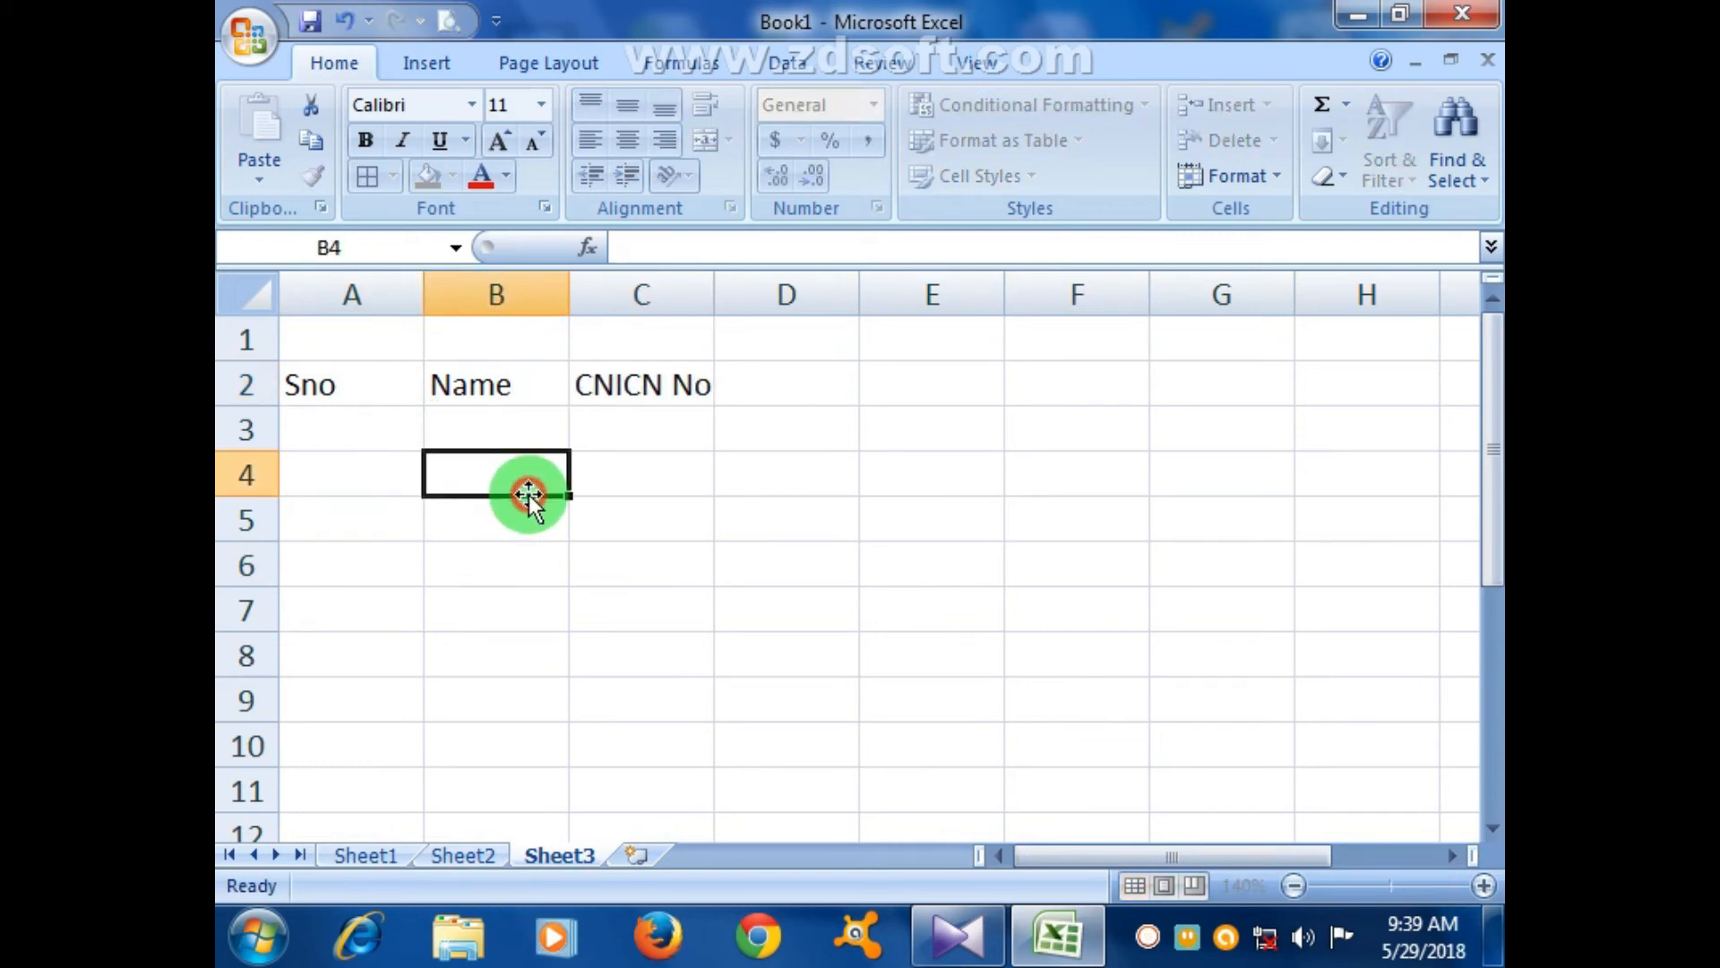
pyautogui.click(651, 387)
pyautogui.doubleClick(660, 394)
pyautogui.press('BackSpace')
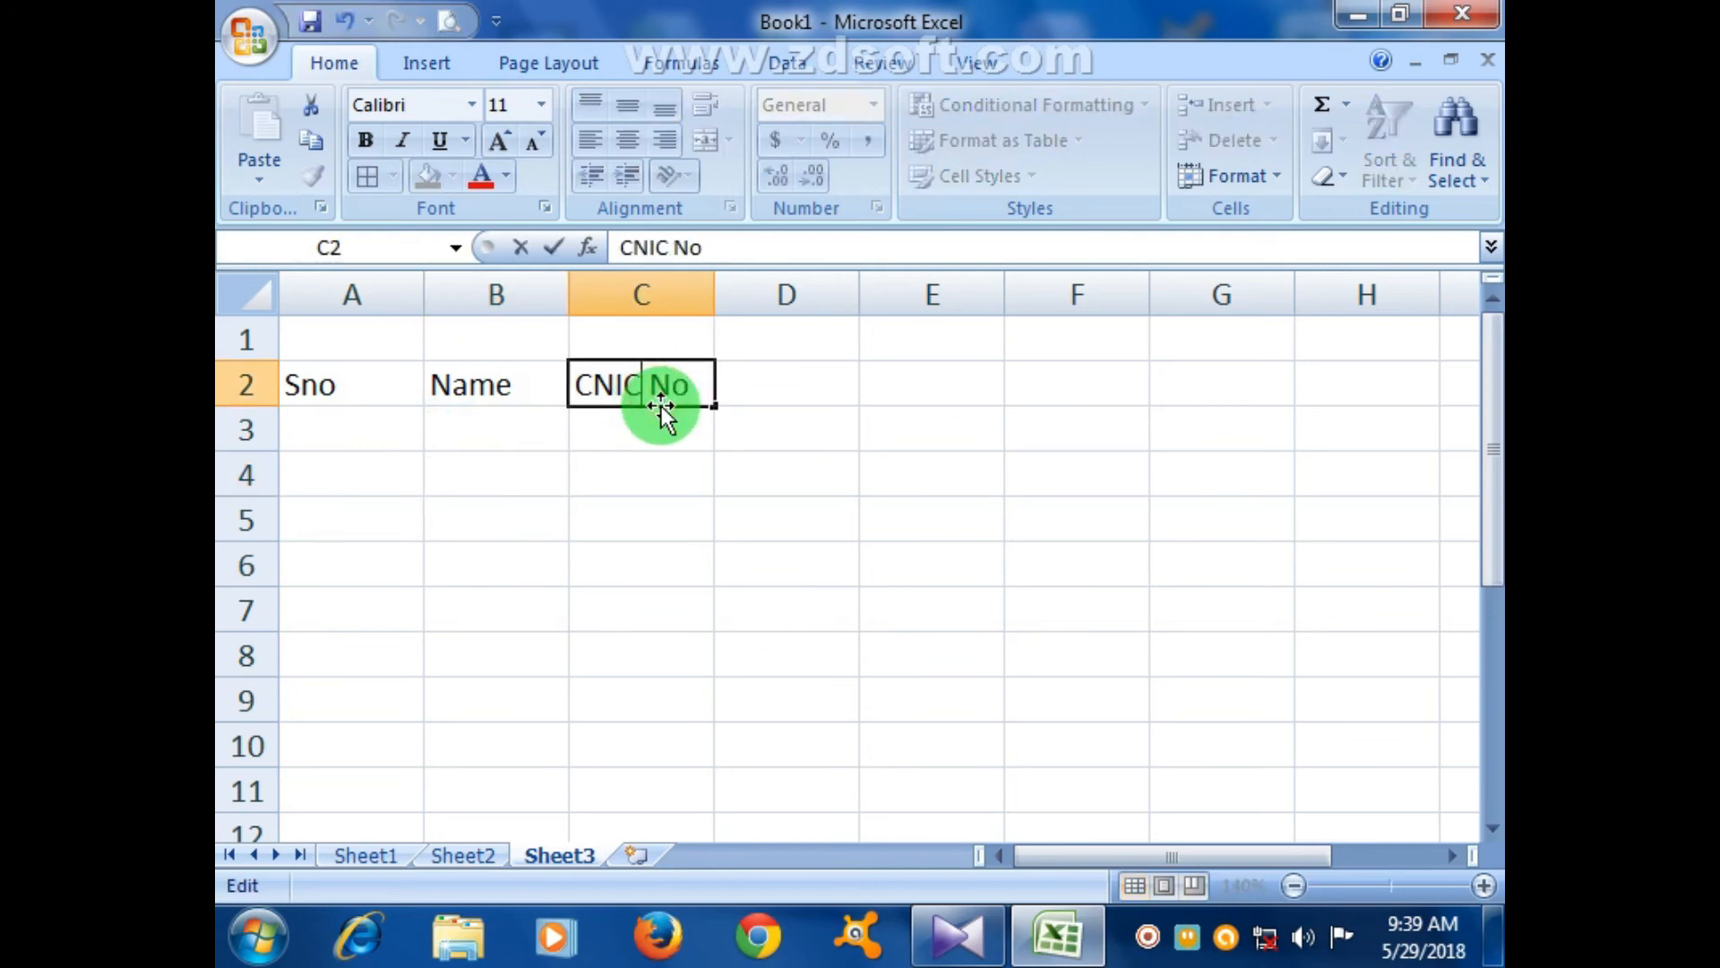
pyautogui.click(729, 563)
# - Resize columns A to C and enter serial 1 with the first student's name in row 3
pyautogui.moveTo(714, 291); pyautogui.dragTo(895, 287)
pyautogui.click(794, 524)
pyautogui.click(760, 430)
pyautogui.moveTo(427, 296); pyautogui.dragTo(366, 291)
pyautogui.click(338, 430)
pyautogui.write('1')
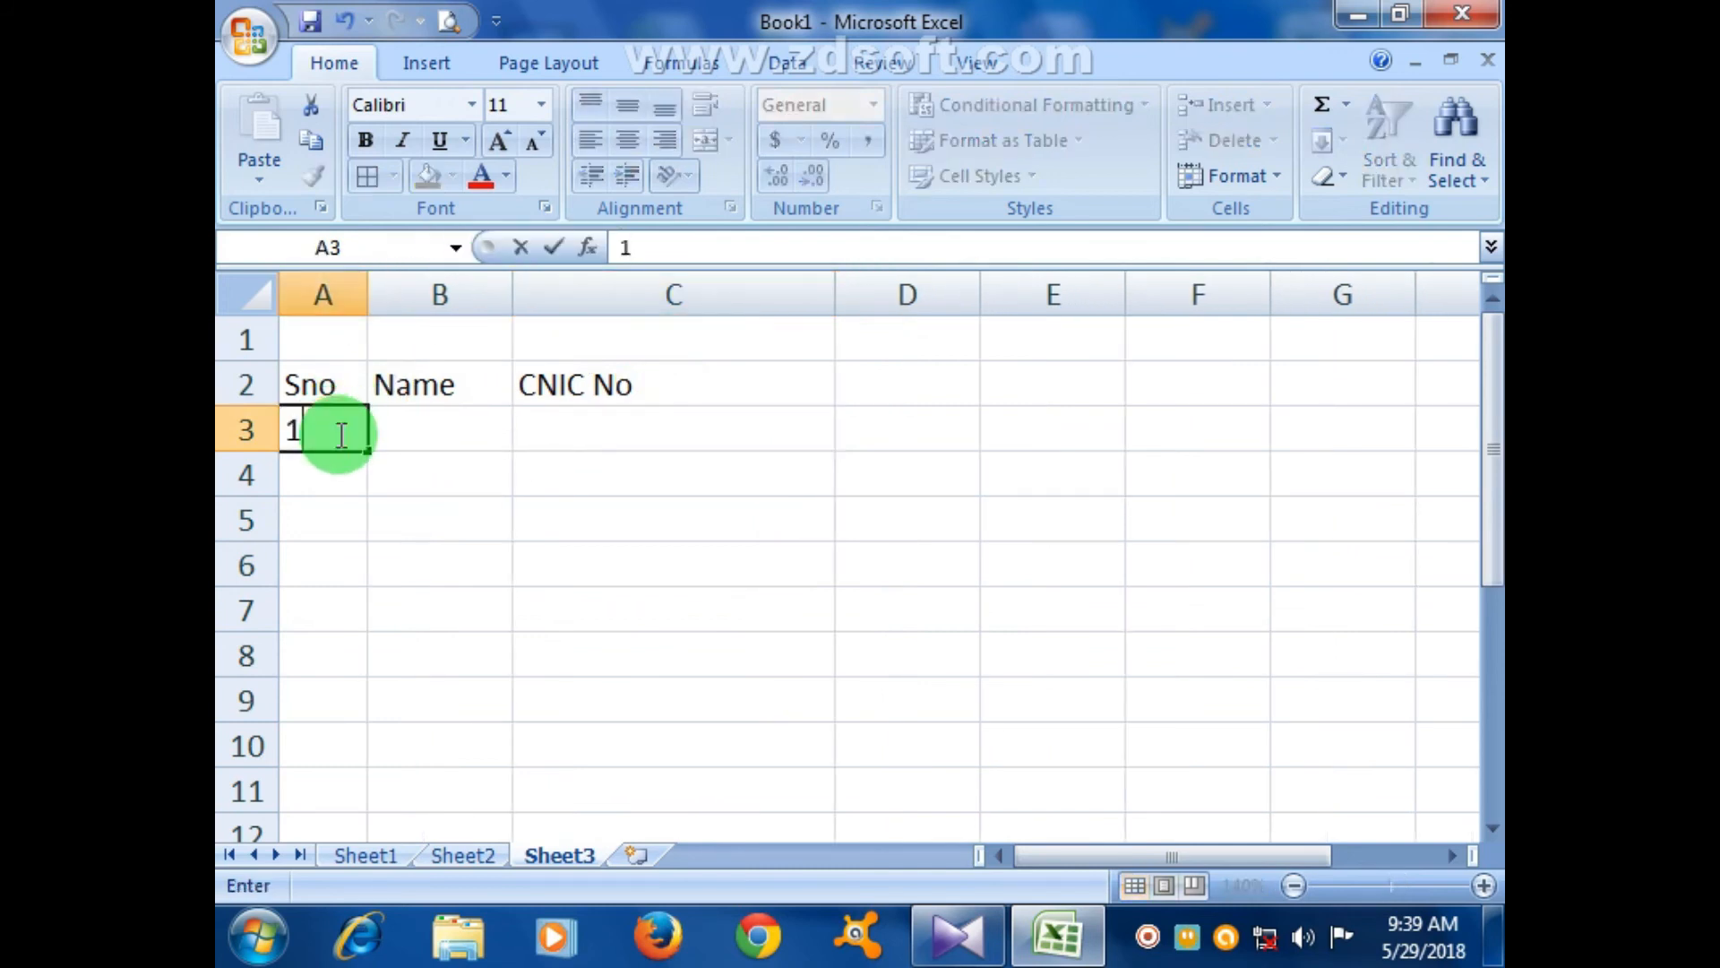
pyautogui.press('Tab')
pyautogui.write('Majid')
pyautogui.press('Tab')
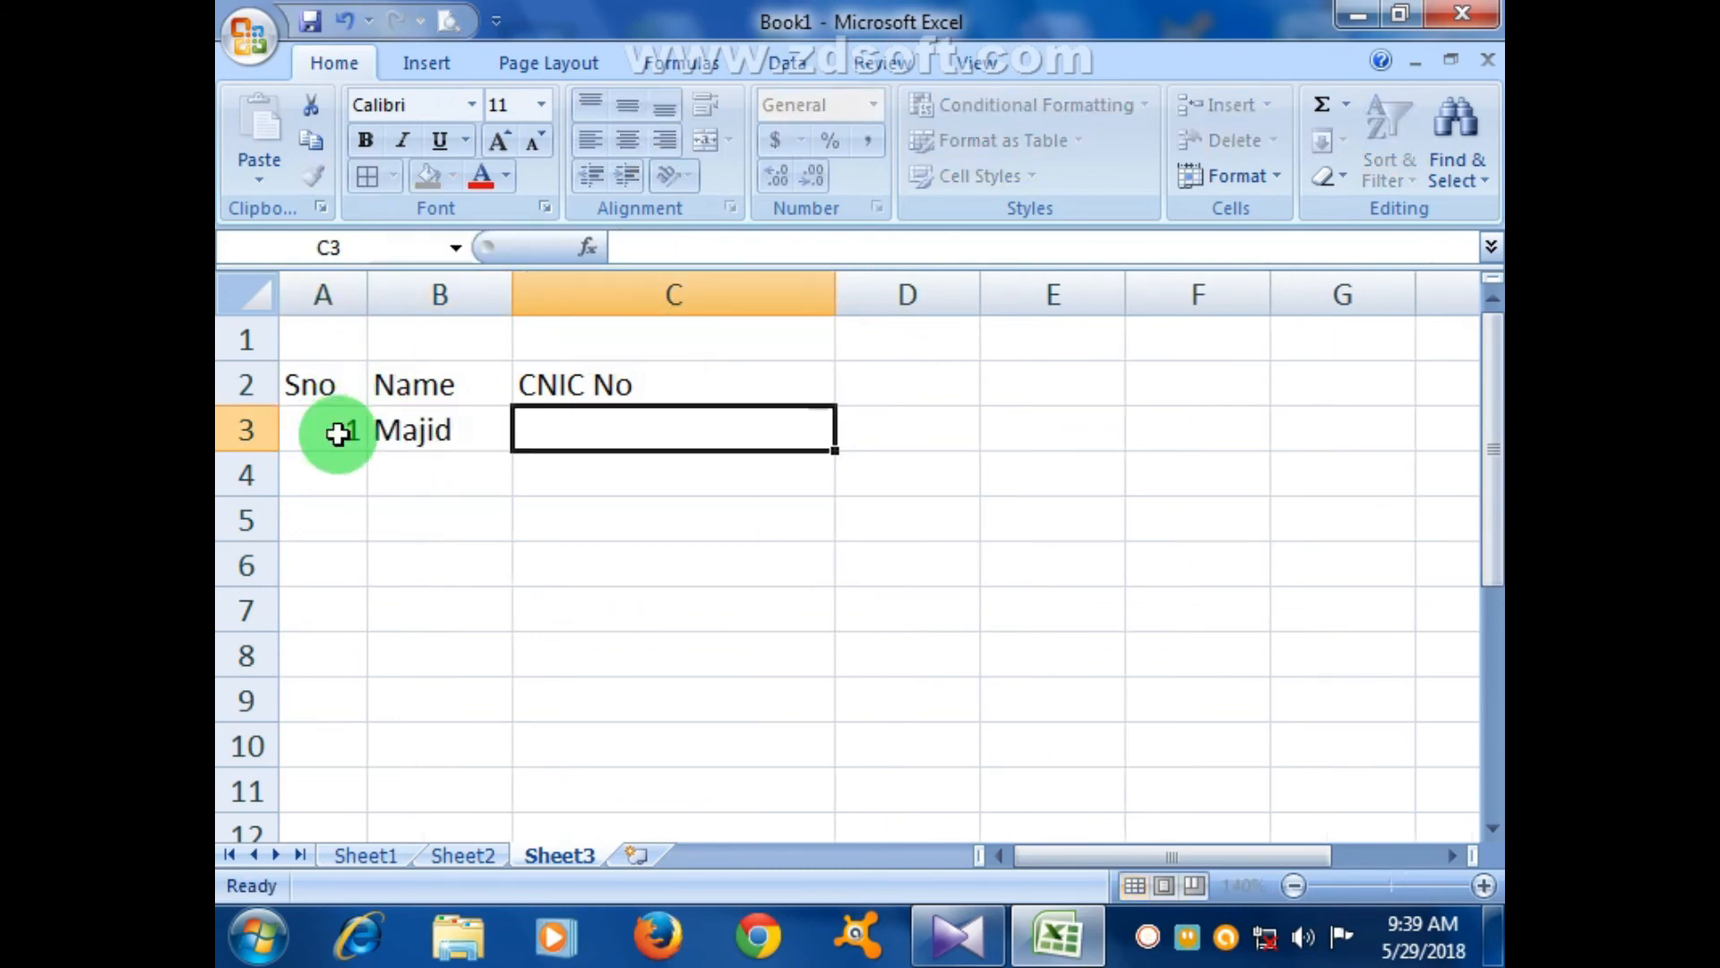
pyautogui.moveTo(511, 296); pyautogui.dragTo(547, 299)
pyautogui.click(688, 568)
pyautogui.click(685, 433)
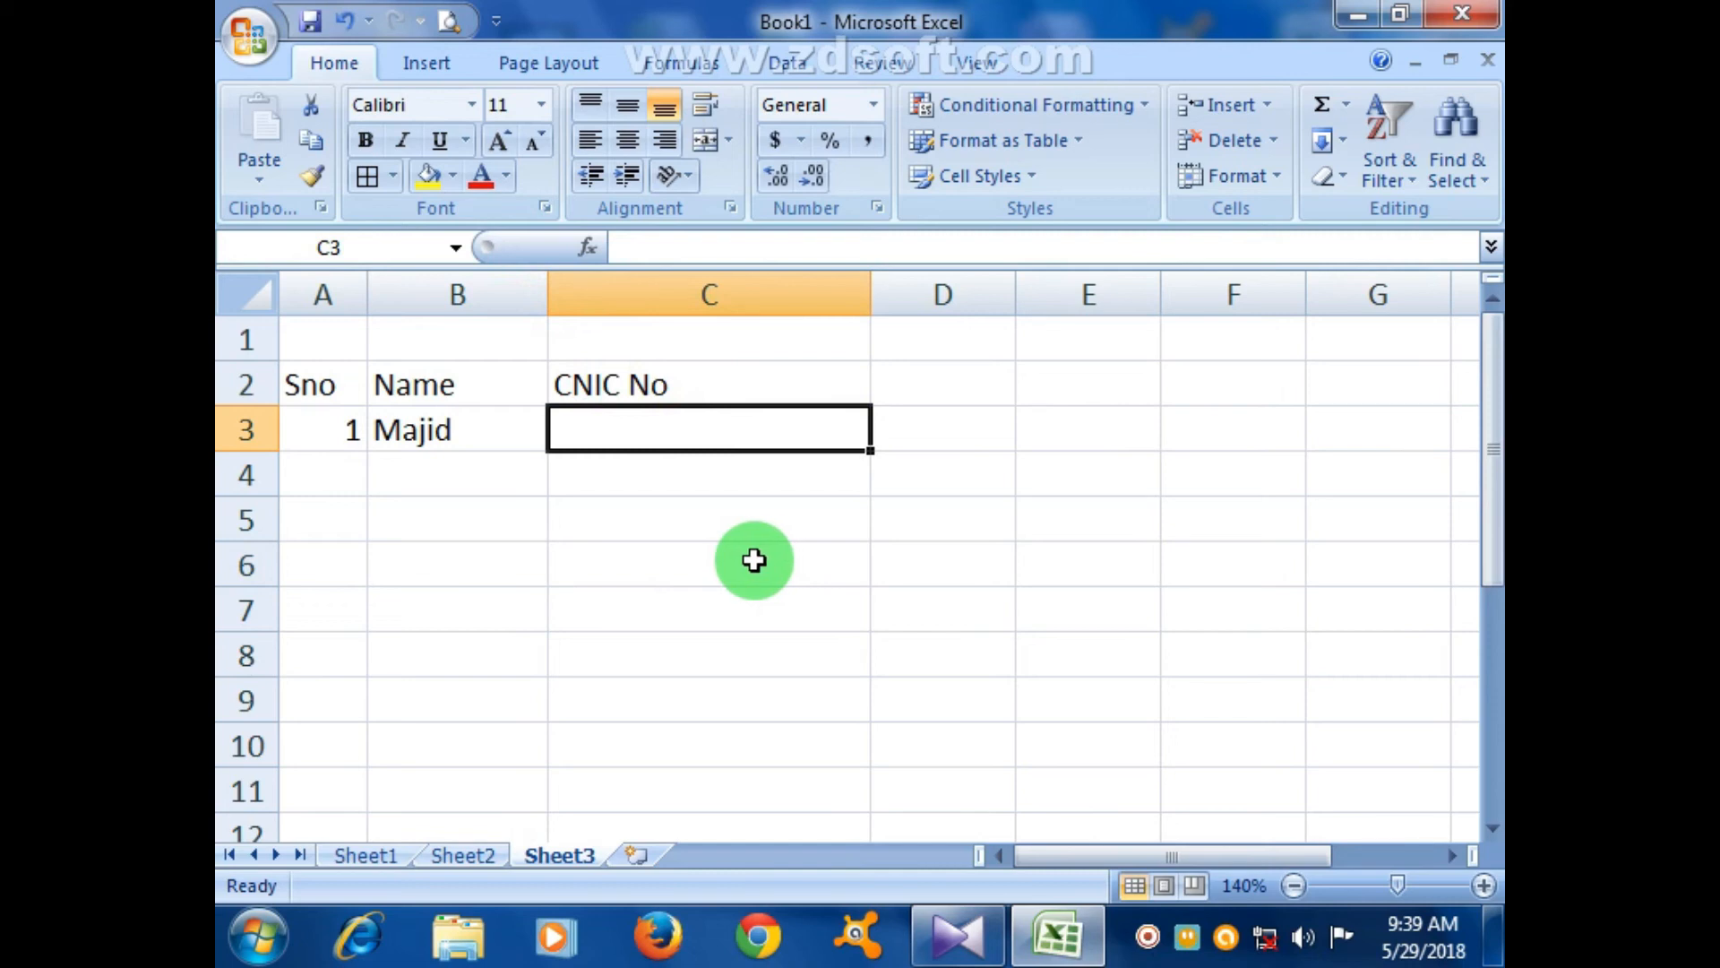
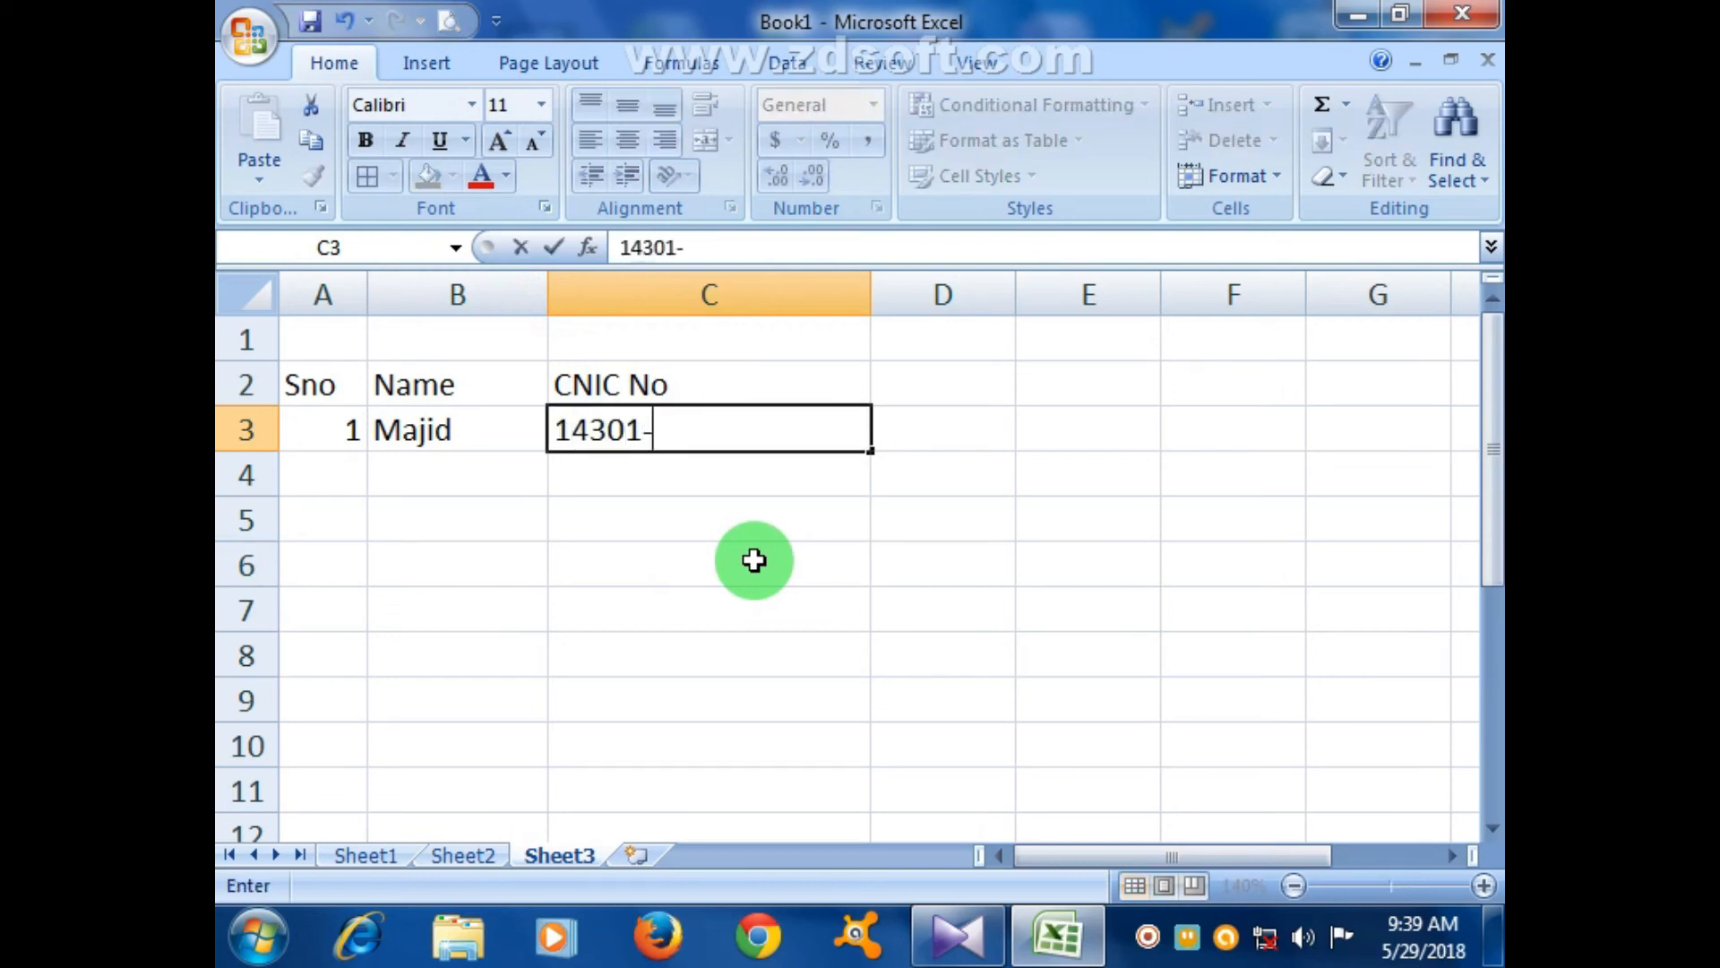
# - Enter the first student's dashed CNIC number in C3, then type and clear a test number in C4
pyautogui.click(729, 536)
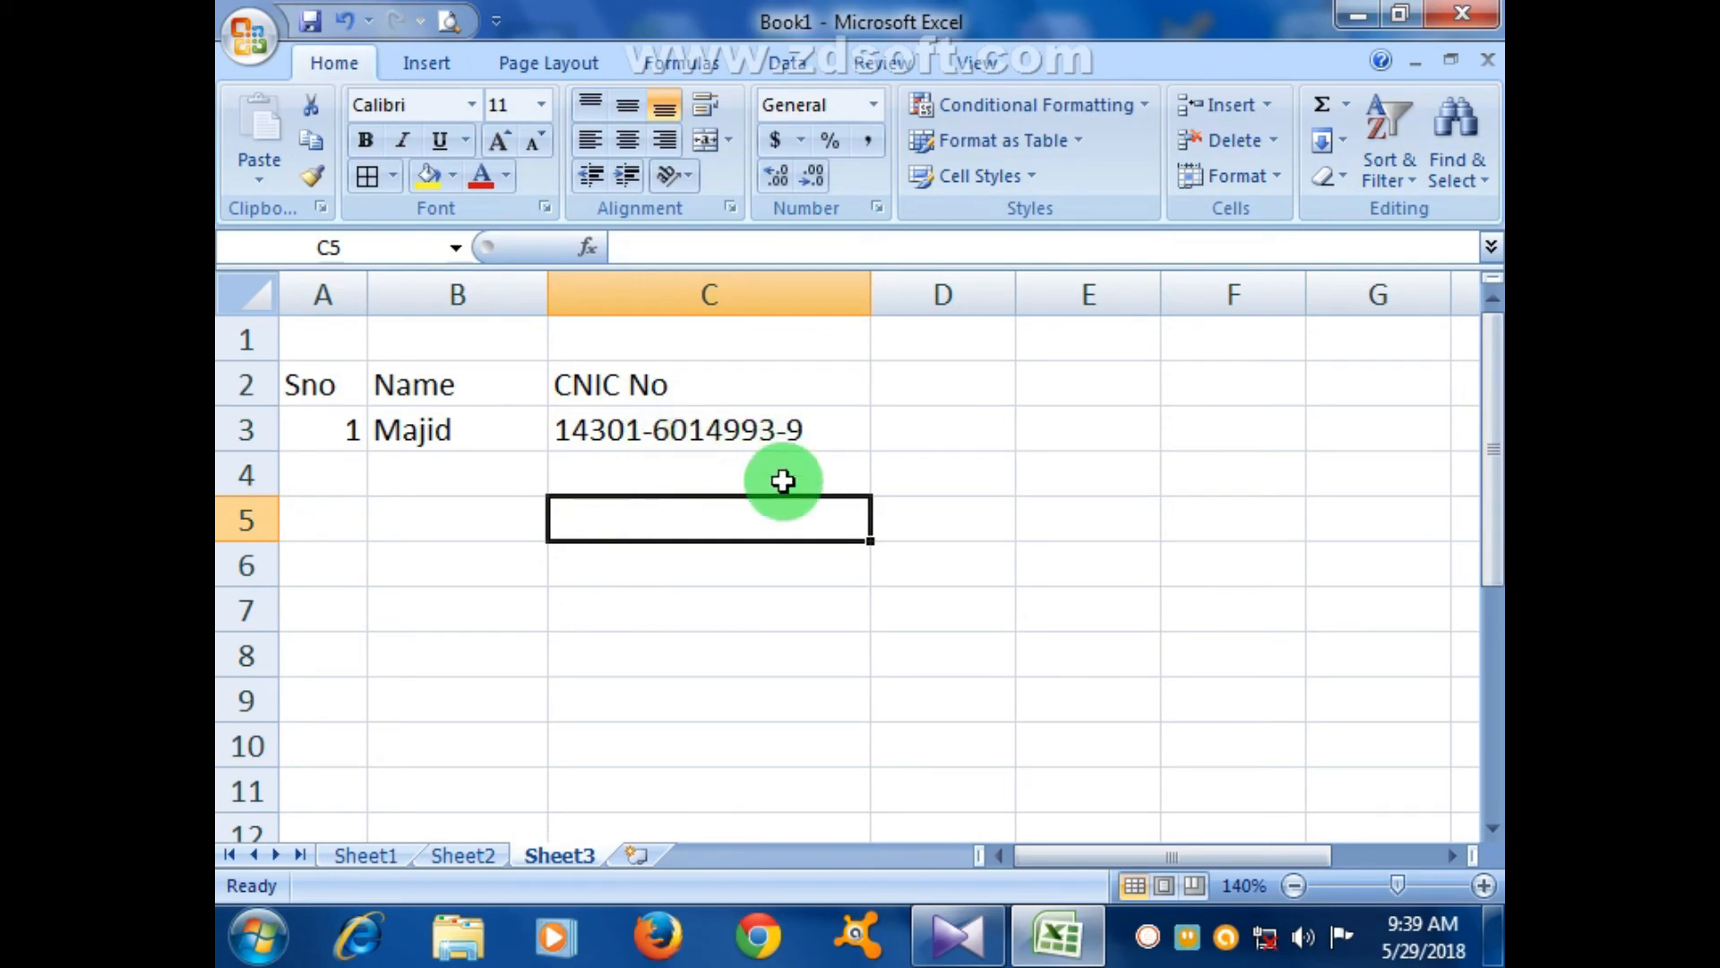
pyautogui.click(599, 475)
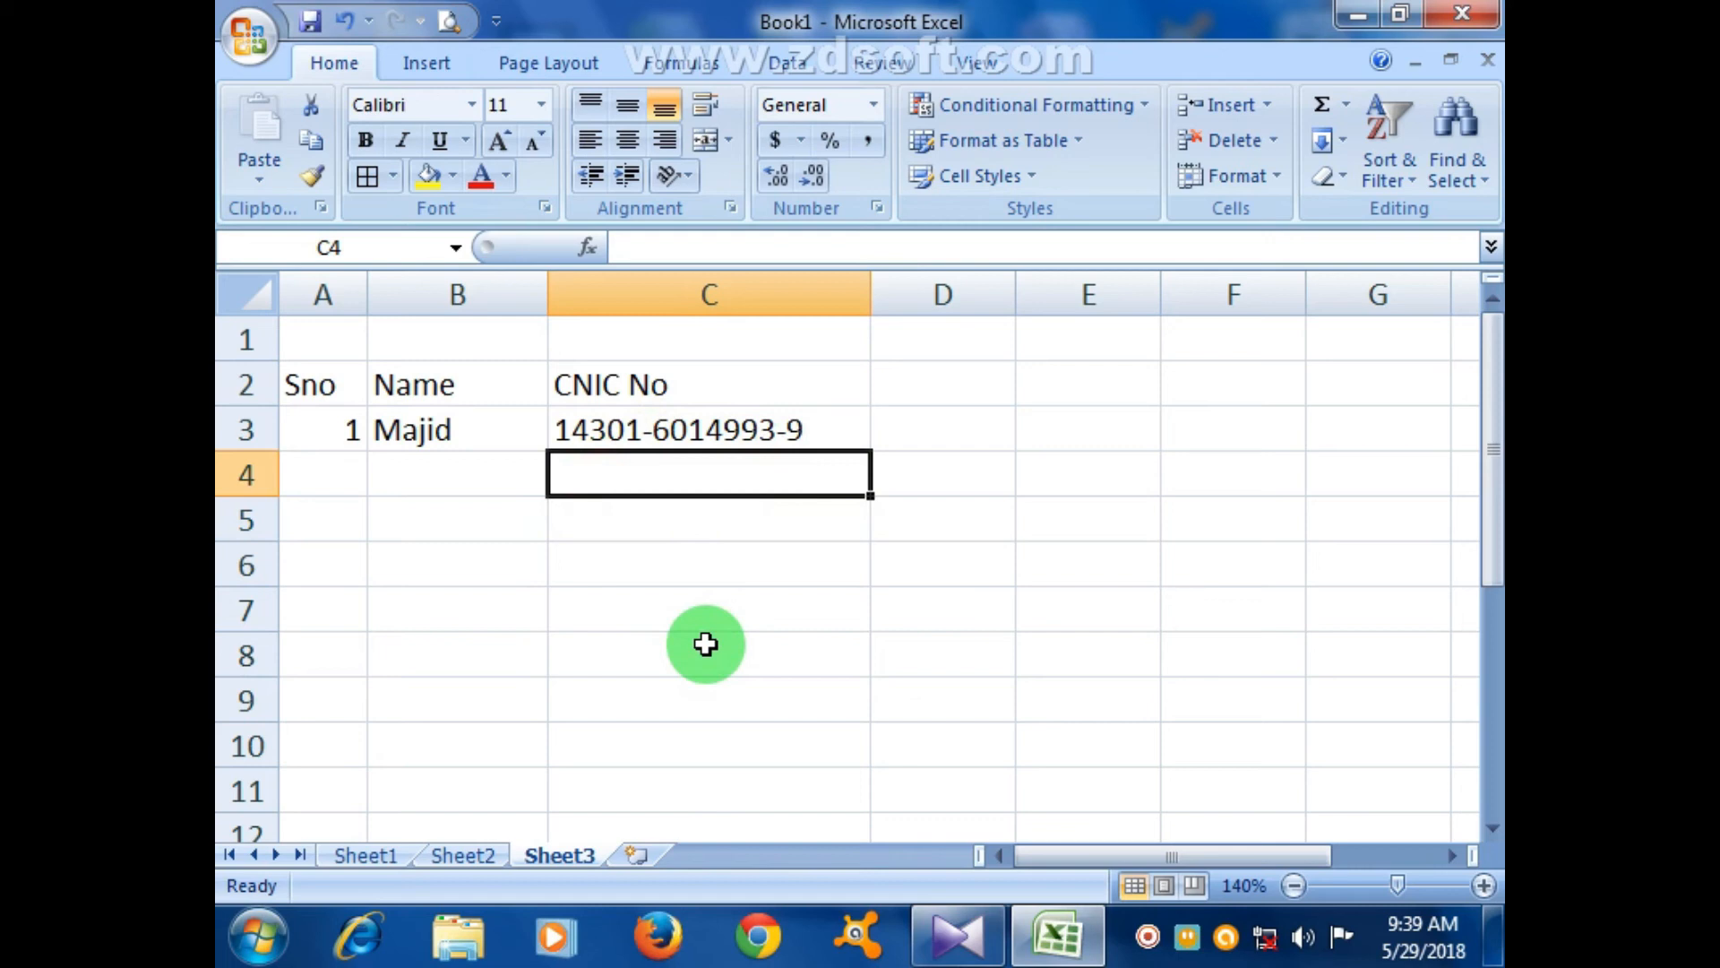
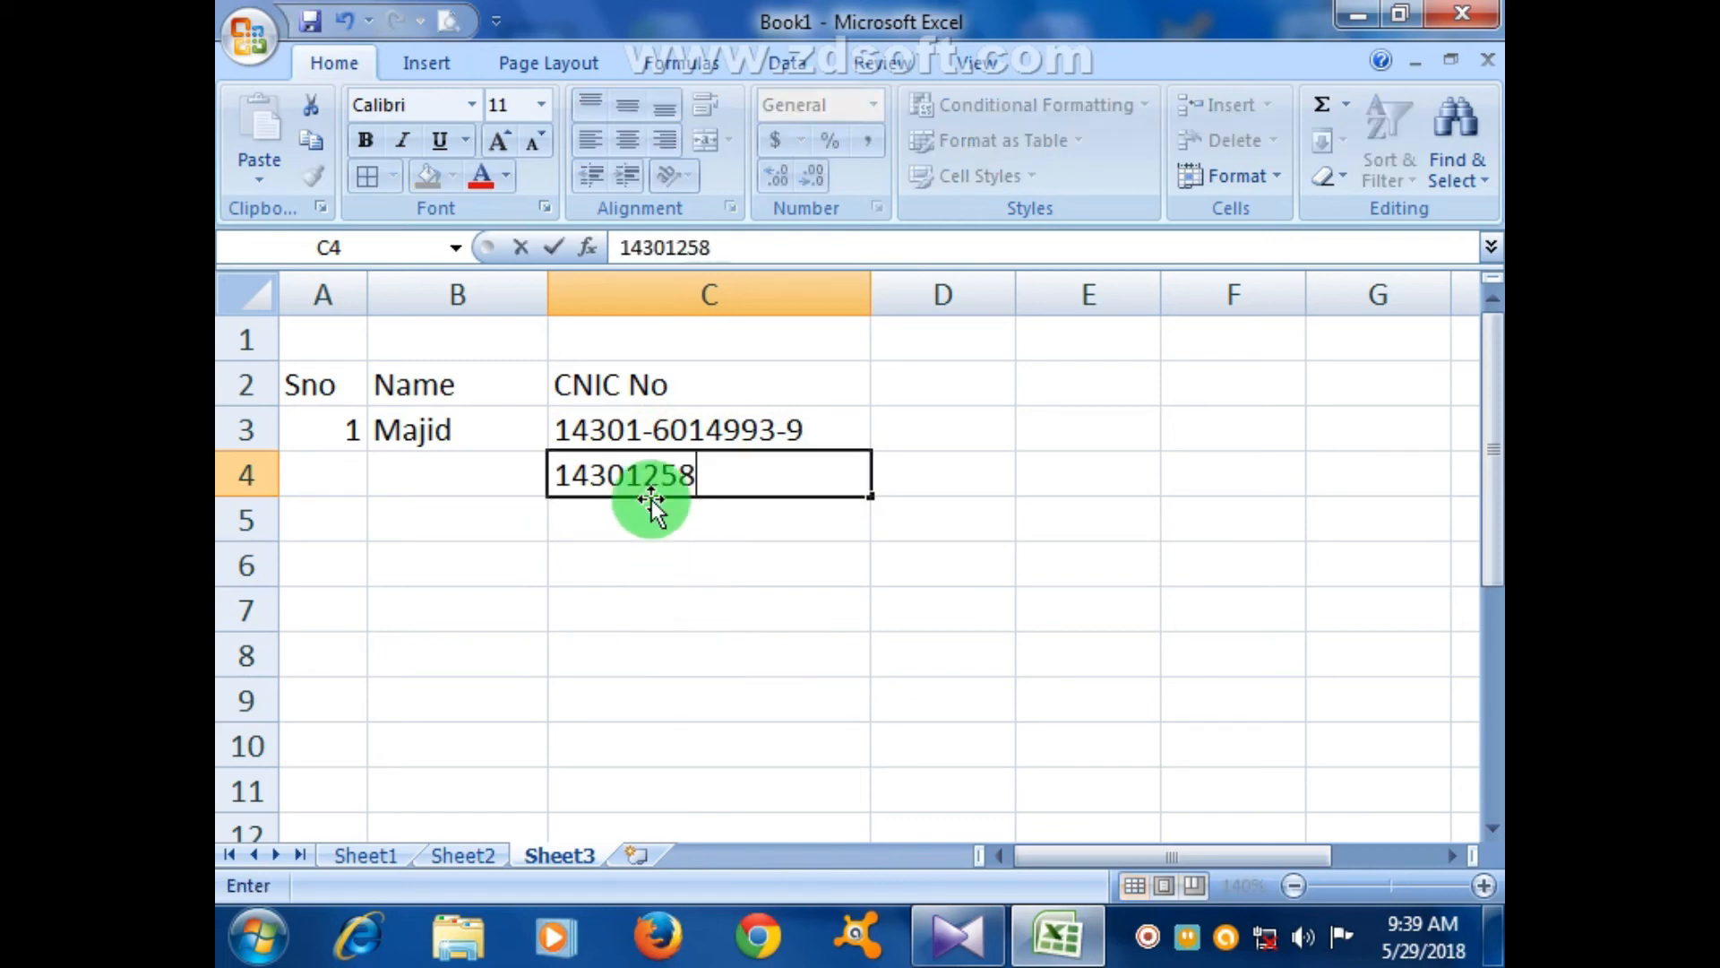
pyautogui.click(644, 623)
pyautogui.click(716, 470)
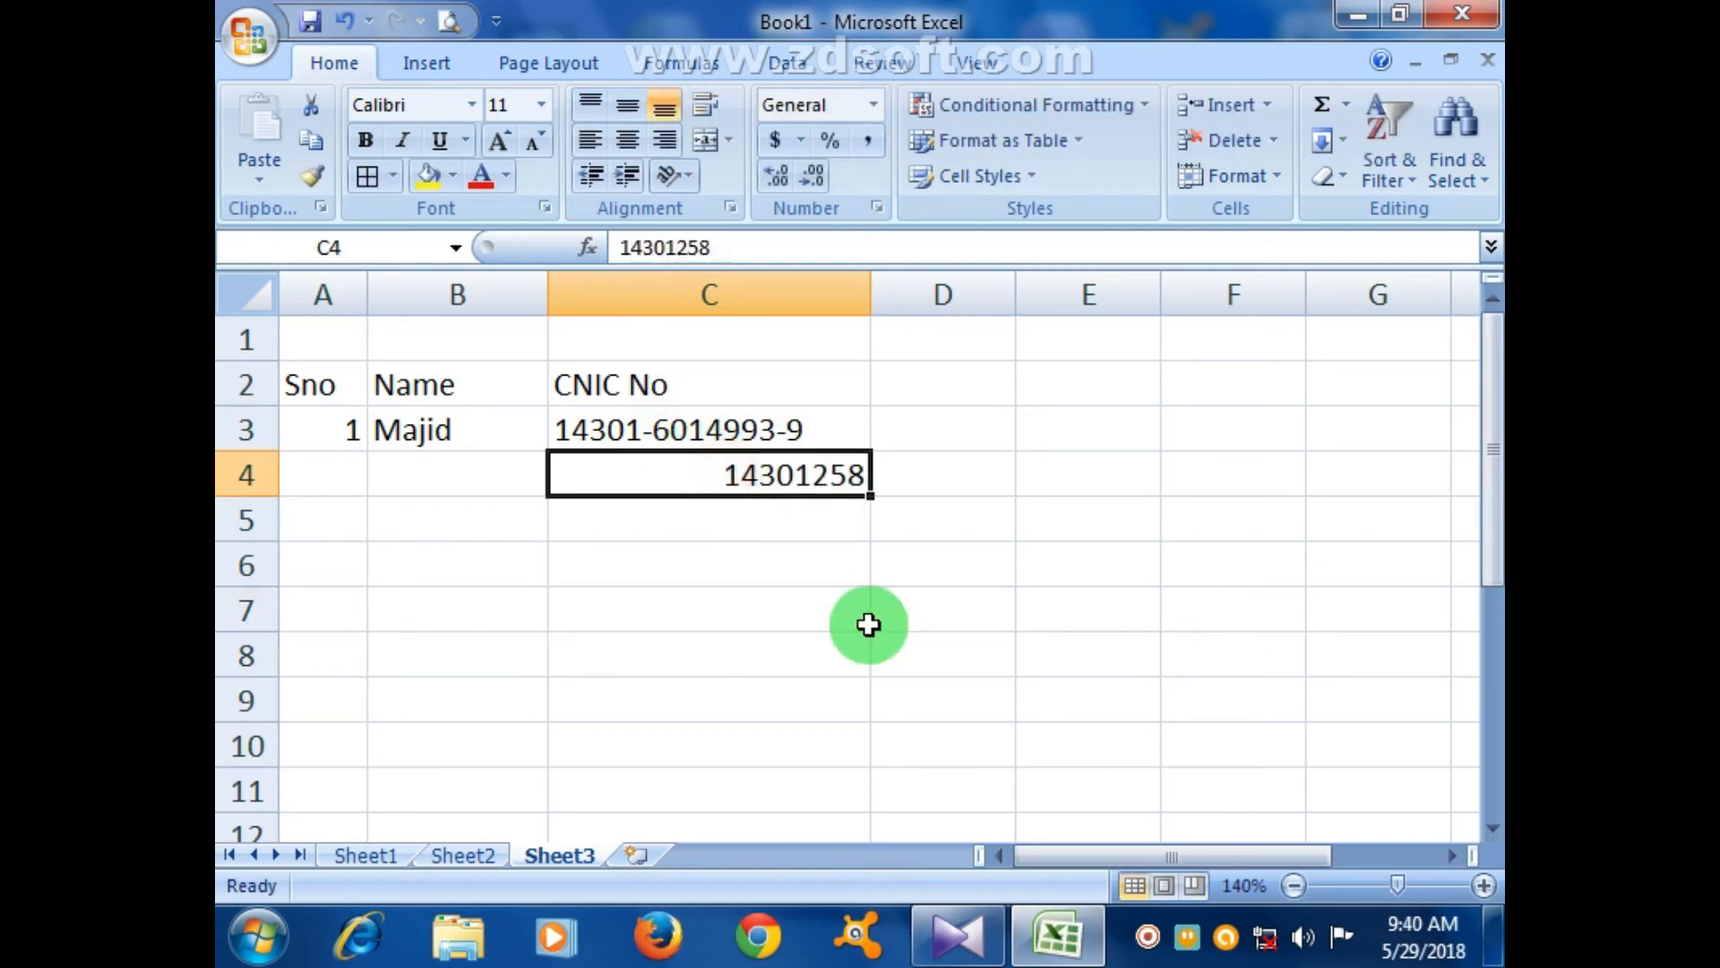
pyautogui.press('Delete')
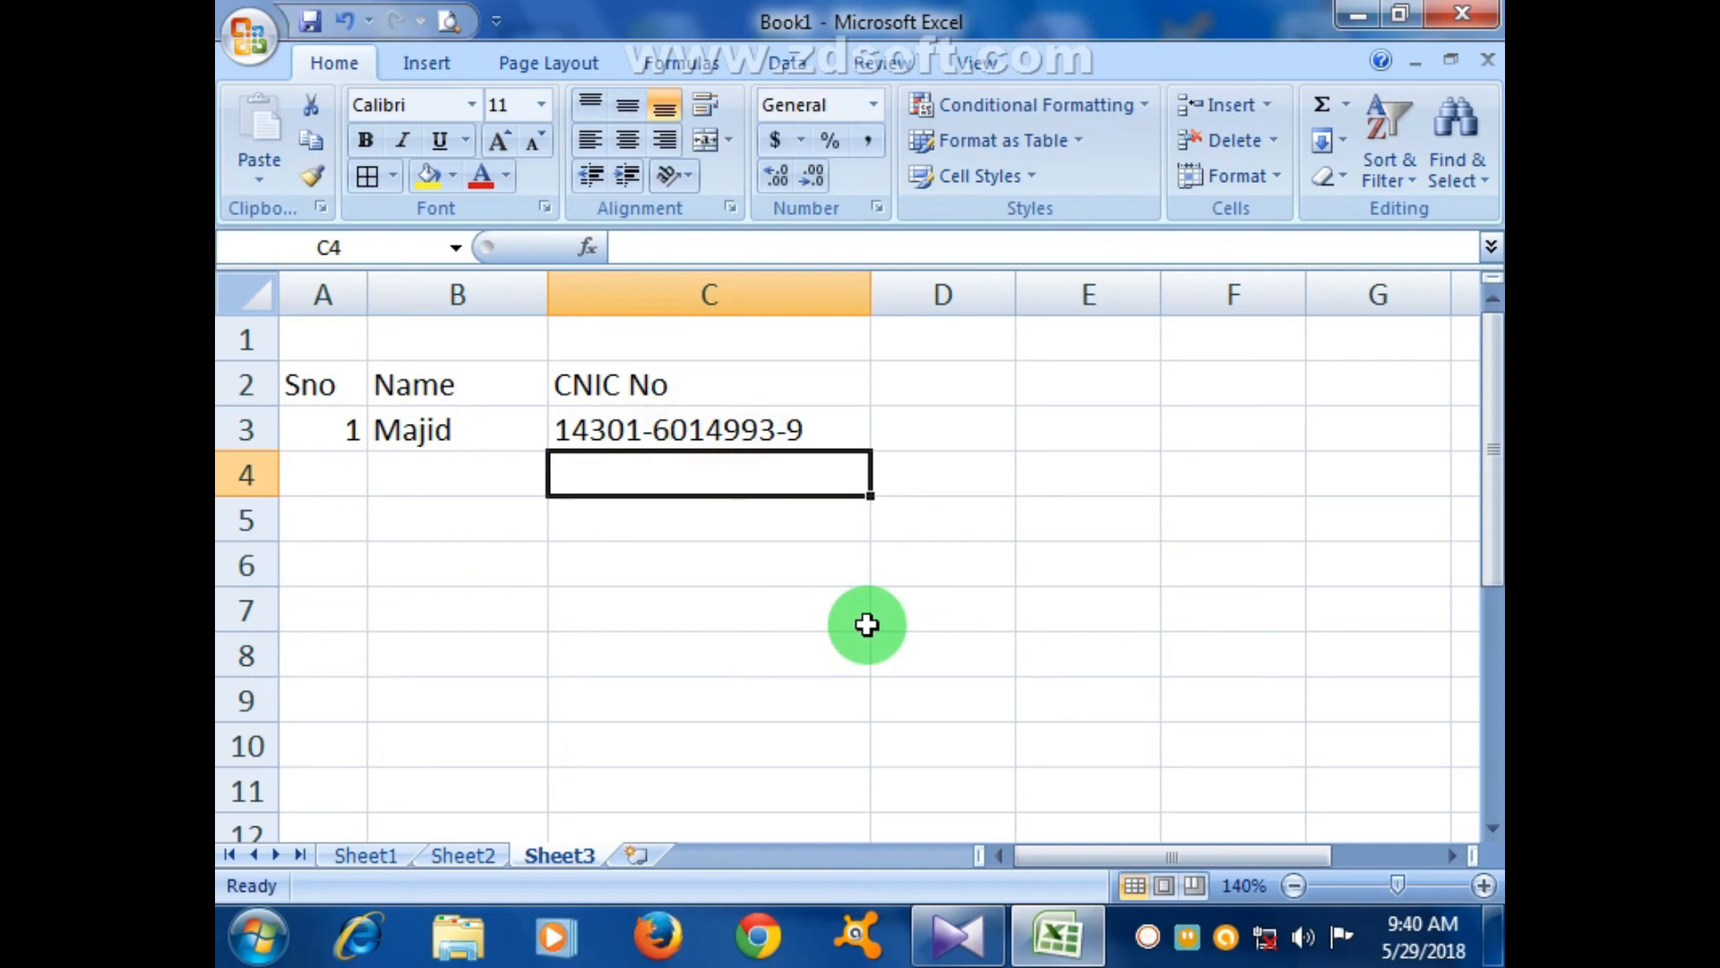
pyautogui.click(856, 623)
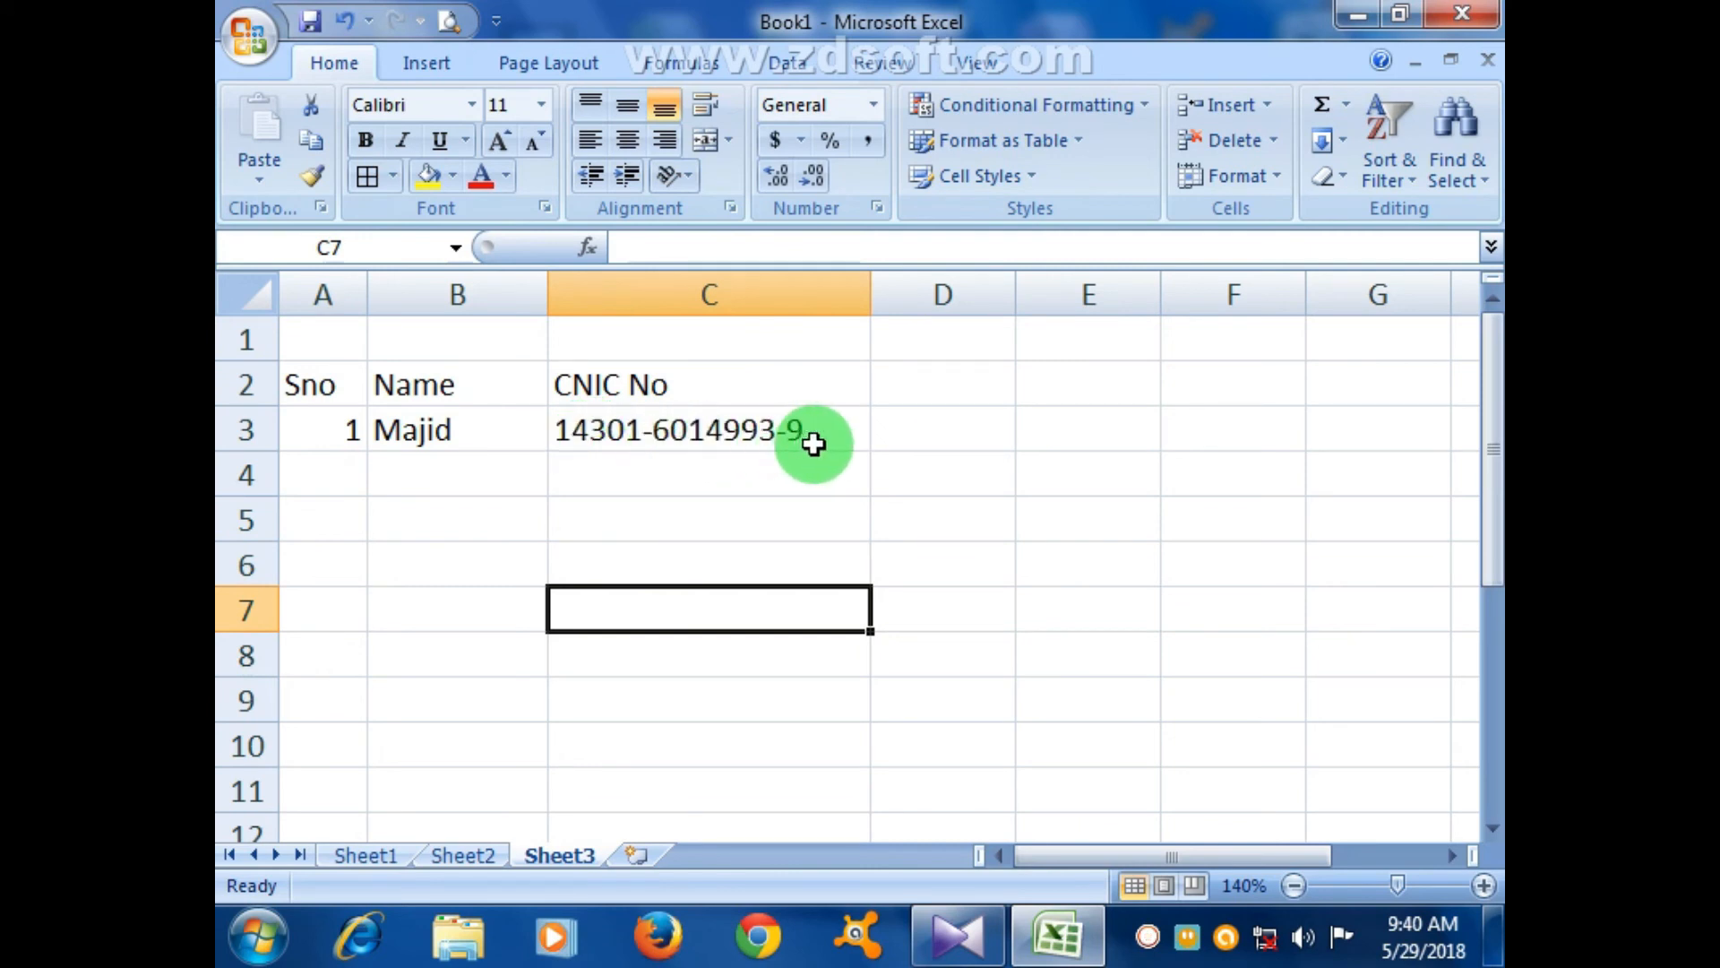
pyautogui.click(798, 487)
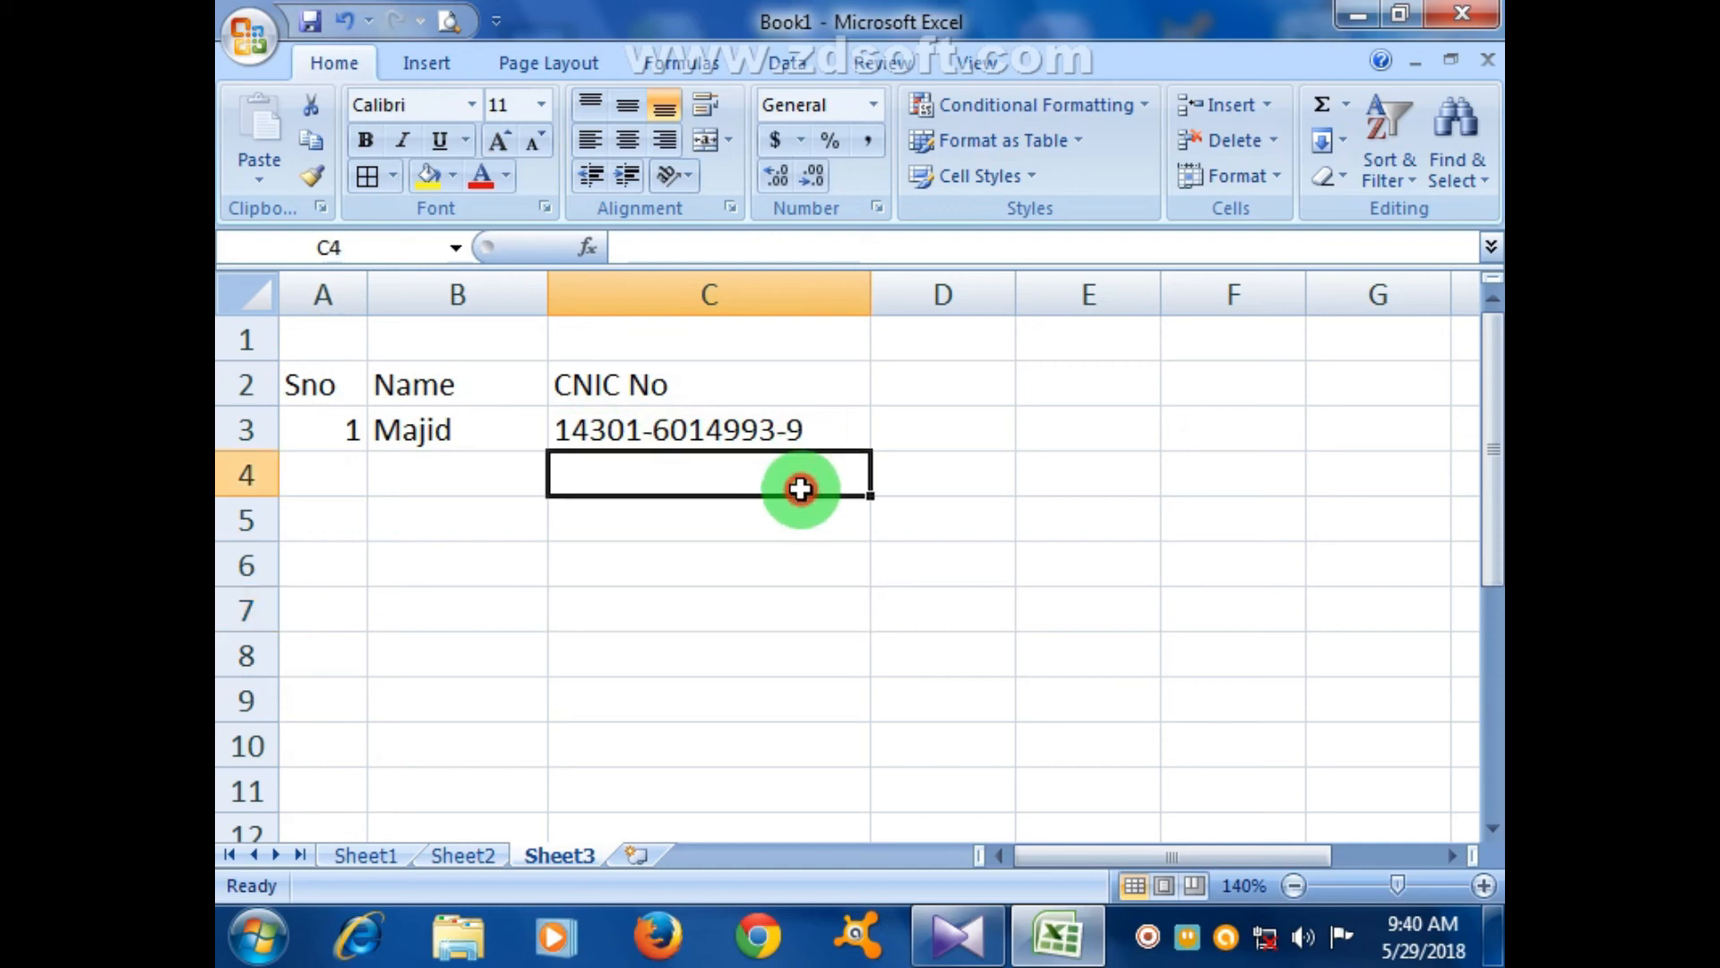
# - Clear C3, apply All Borders to the CNIC cells C3:C12, and open the Number format settings
pyautogui.click(730, 426)
pyautogui.press('Delete')
pyautogui.click(847, 551)
pyautogui.moveTo(764, 445); pyautogui.dragTo(740, 821)
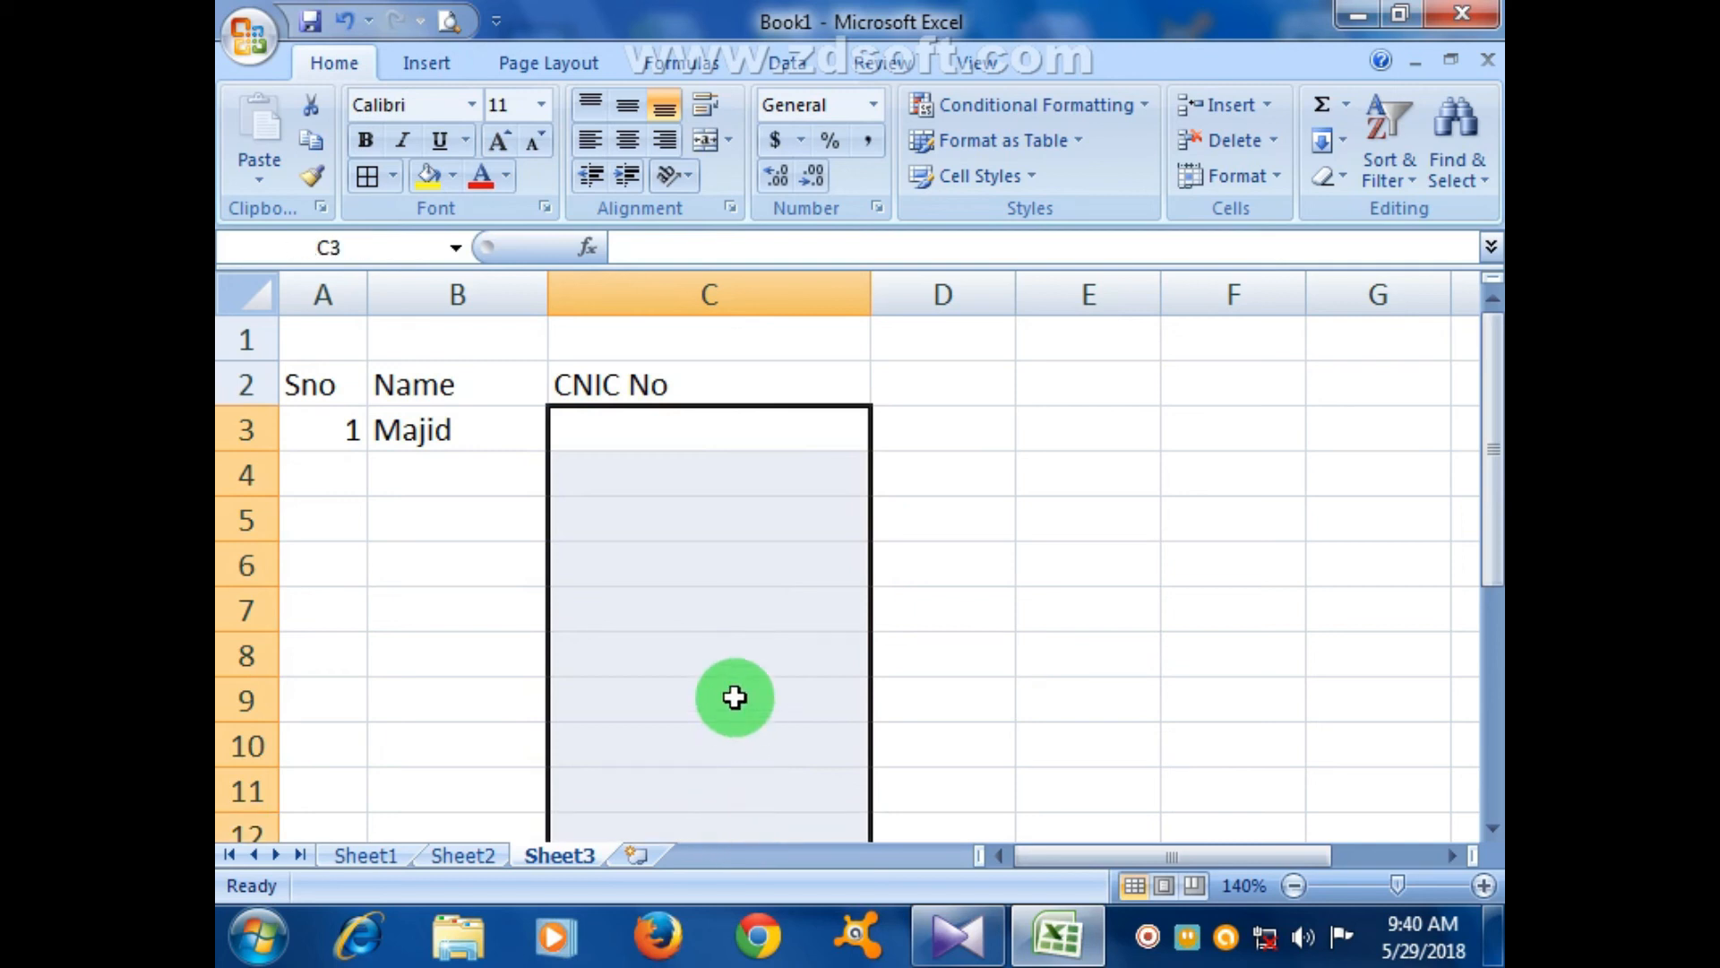
pyautogui.click(369, 186)
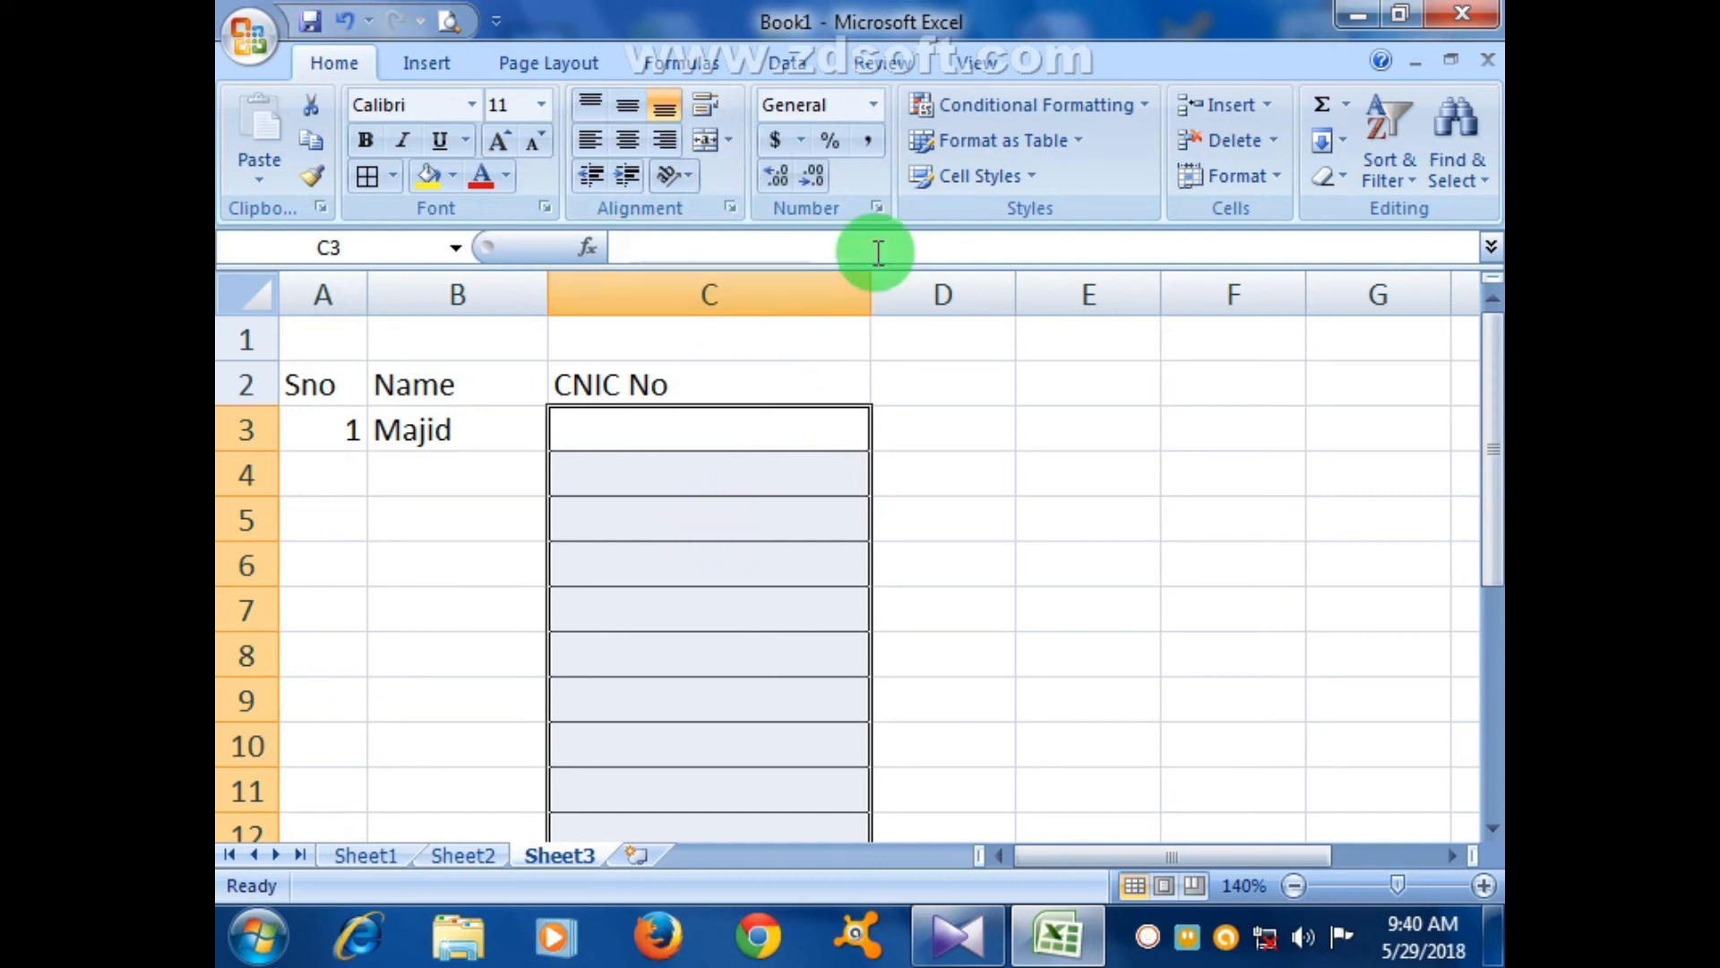
pyautogui.click(878, 206)
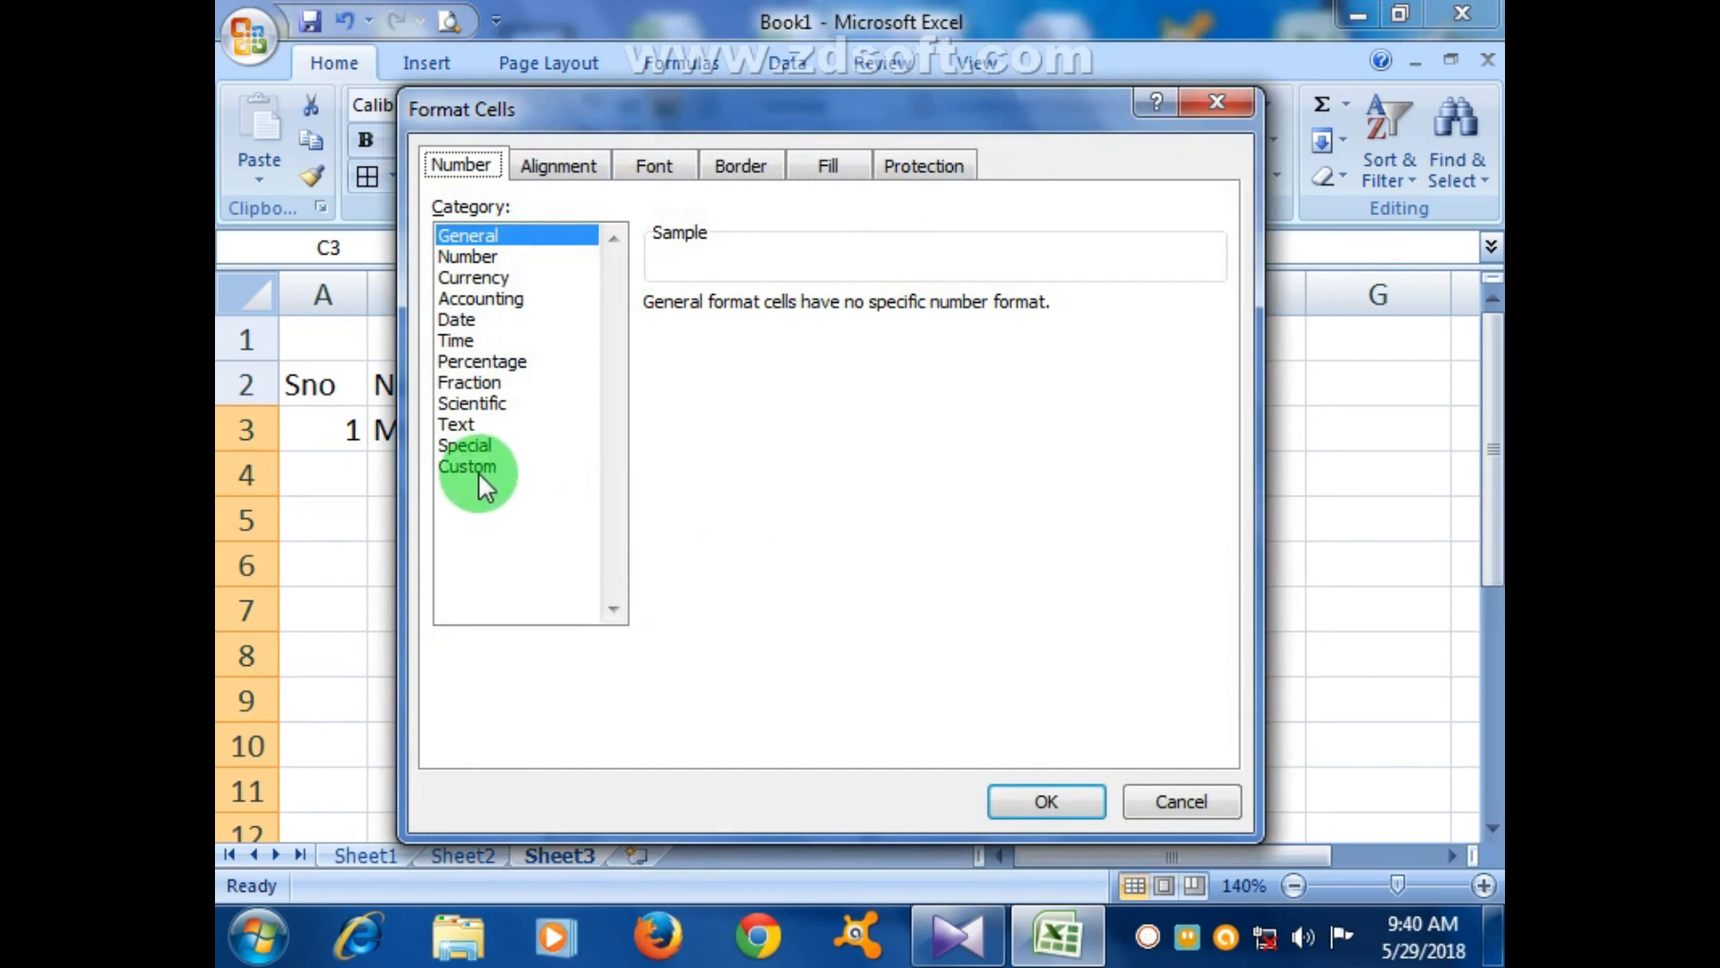
pyautogui.click(478, 469)
pyautogui.moveTo(720, 330); pyautogui.dragTo(633, 328)
pyautogui.click(707, 329)
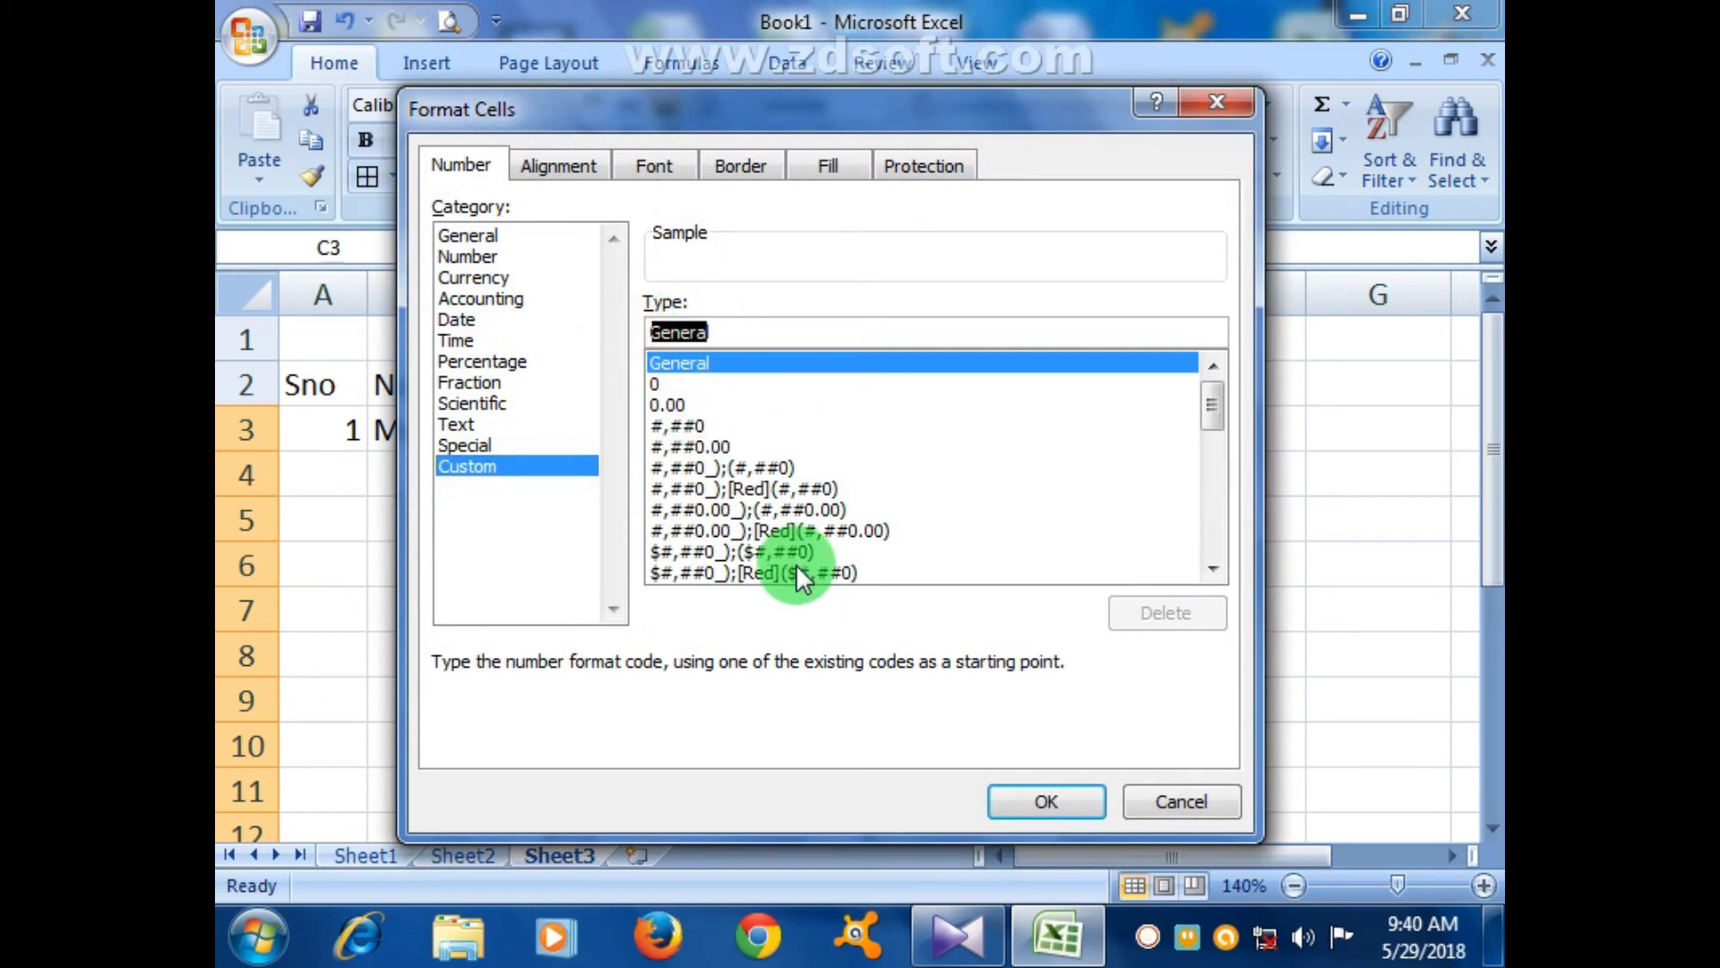
pyautogui.write('00000')
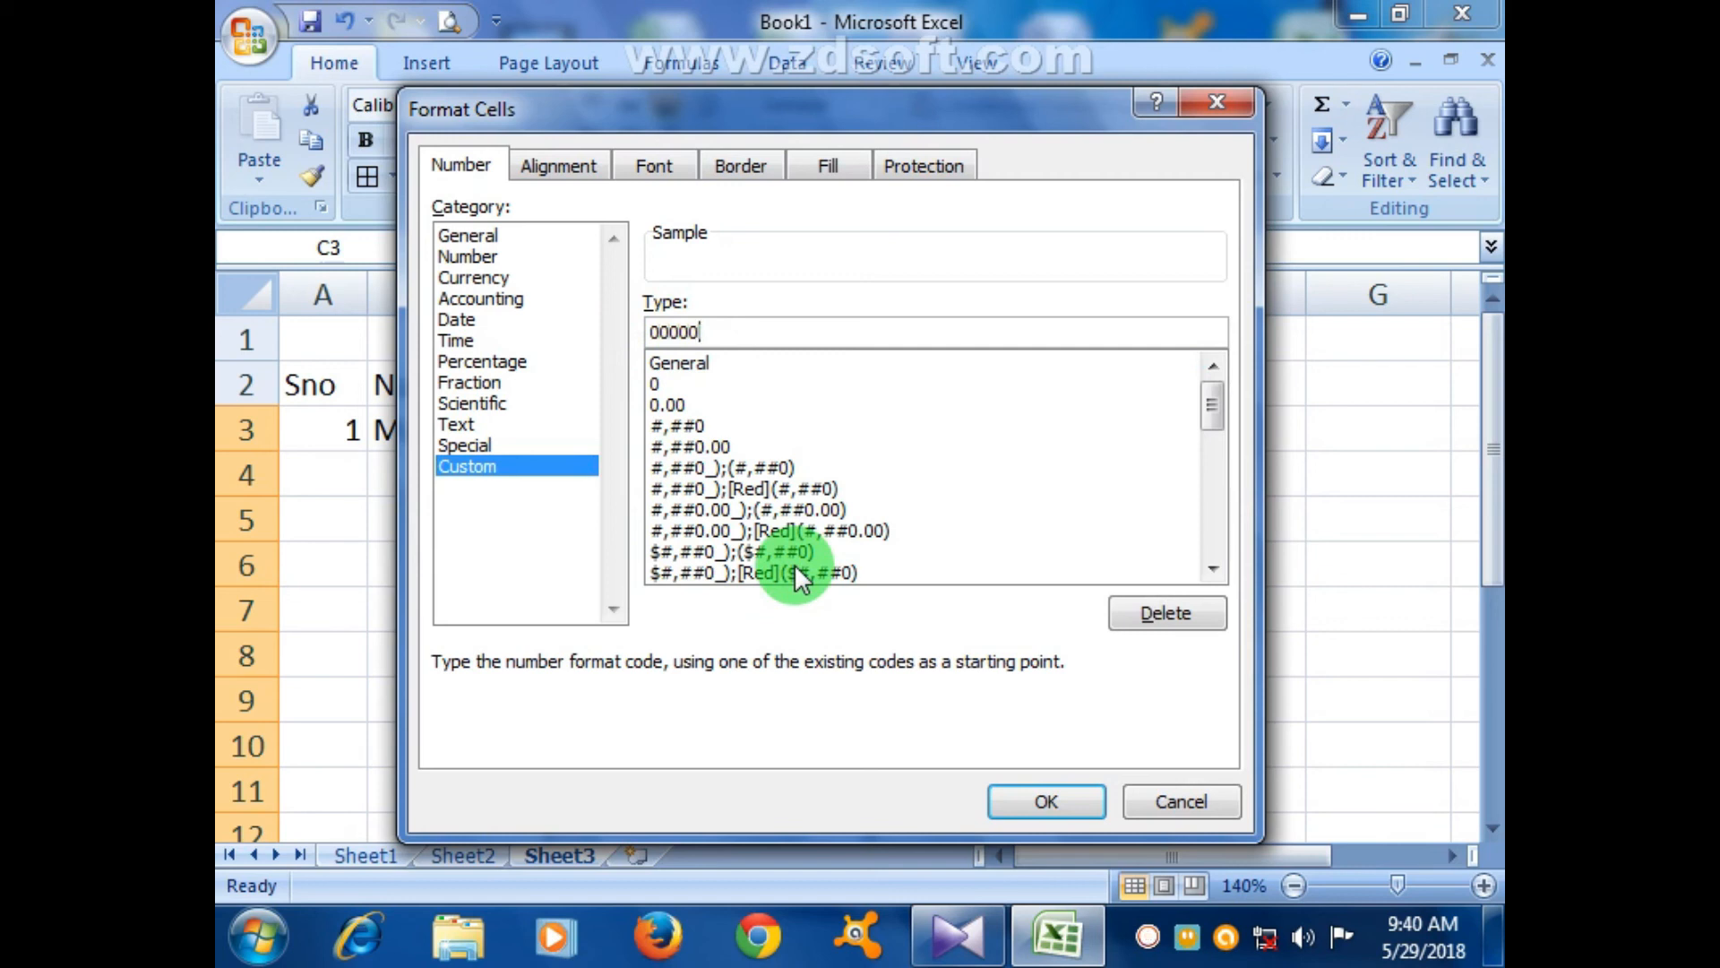
pyautogui.write('-0000000-0')
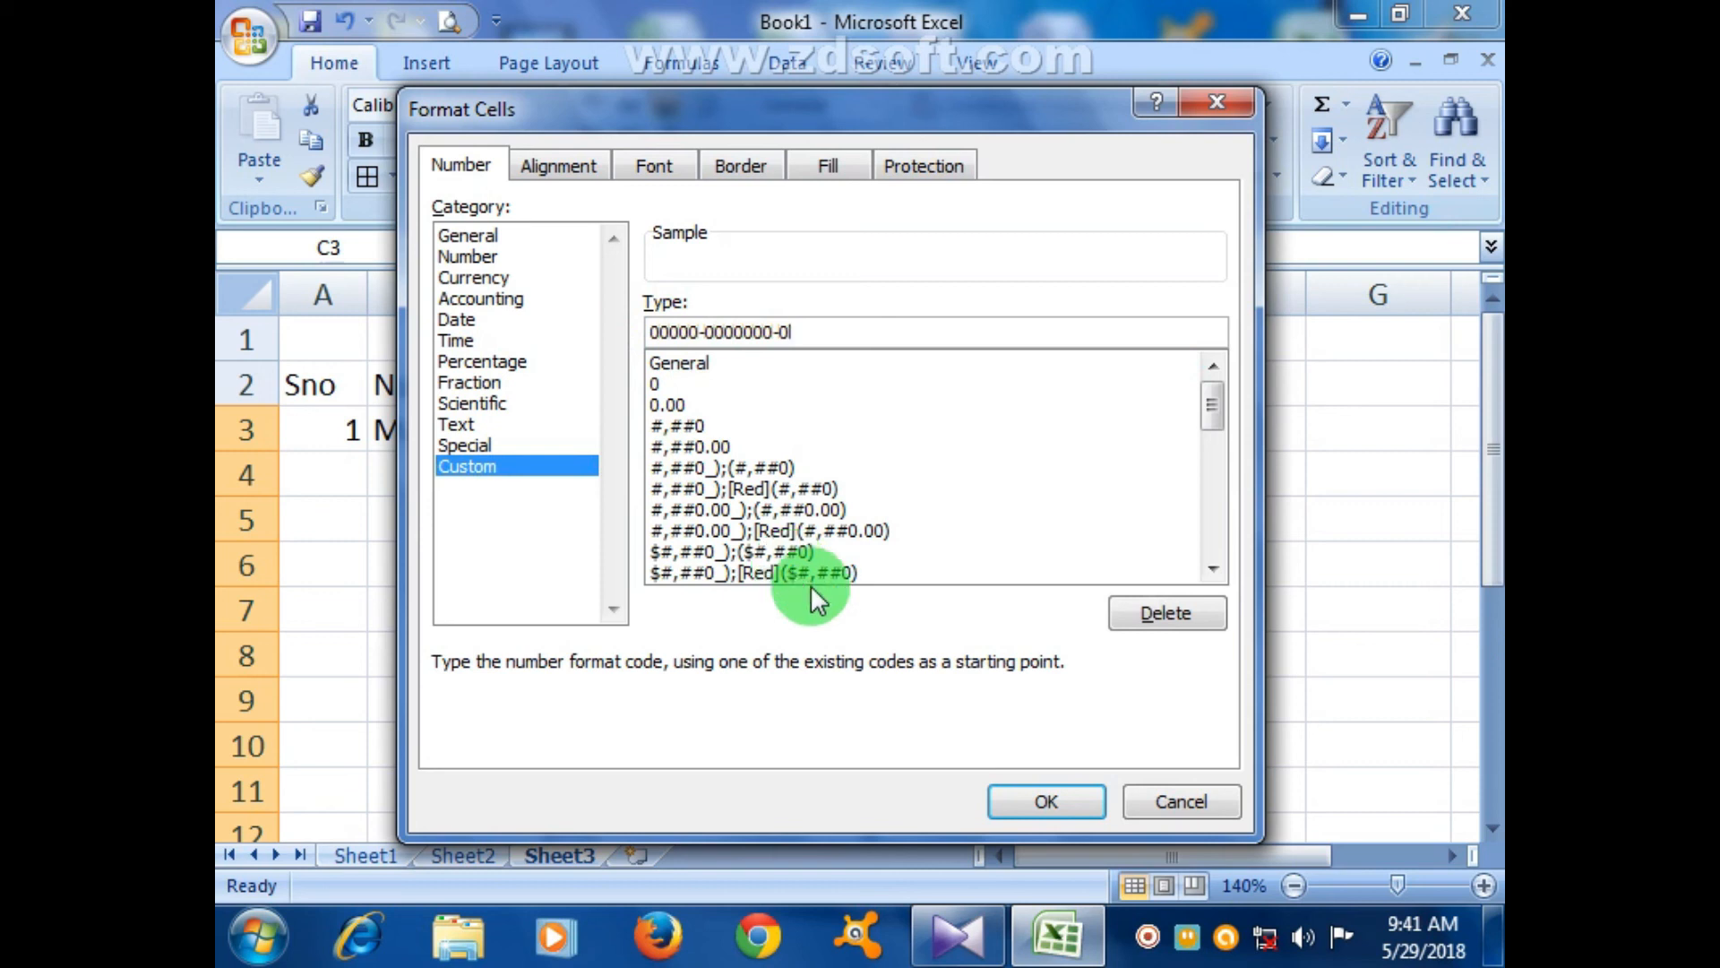
pyautogui.click(1067, 797)
# - Enter the first person's 13-digit CNIC number in C3
pyautogui.click(887, 464)
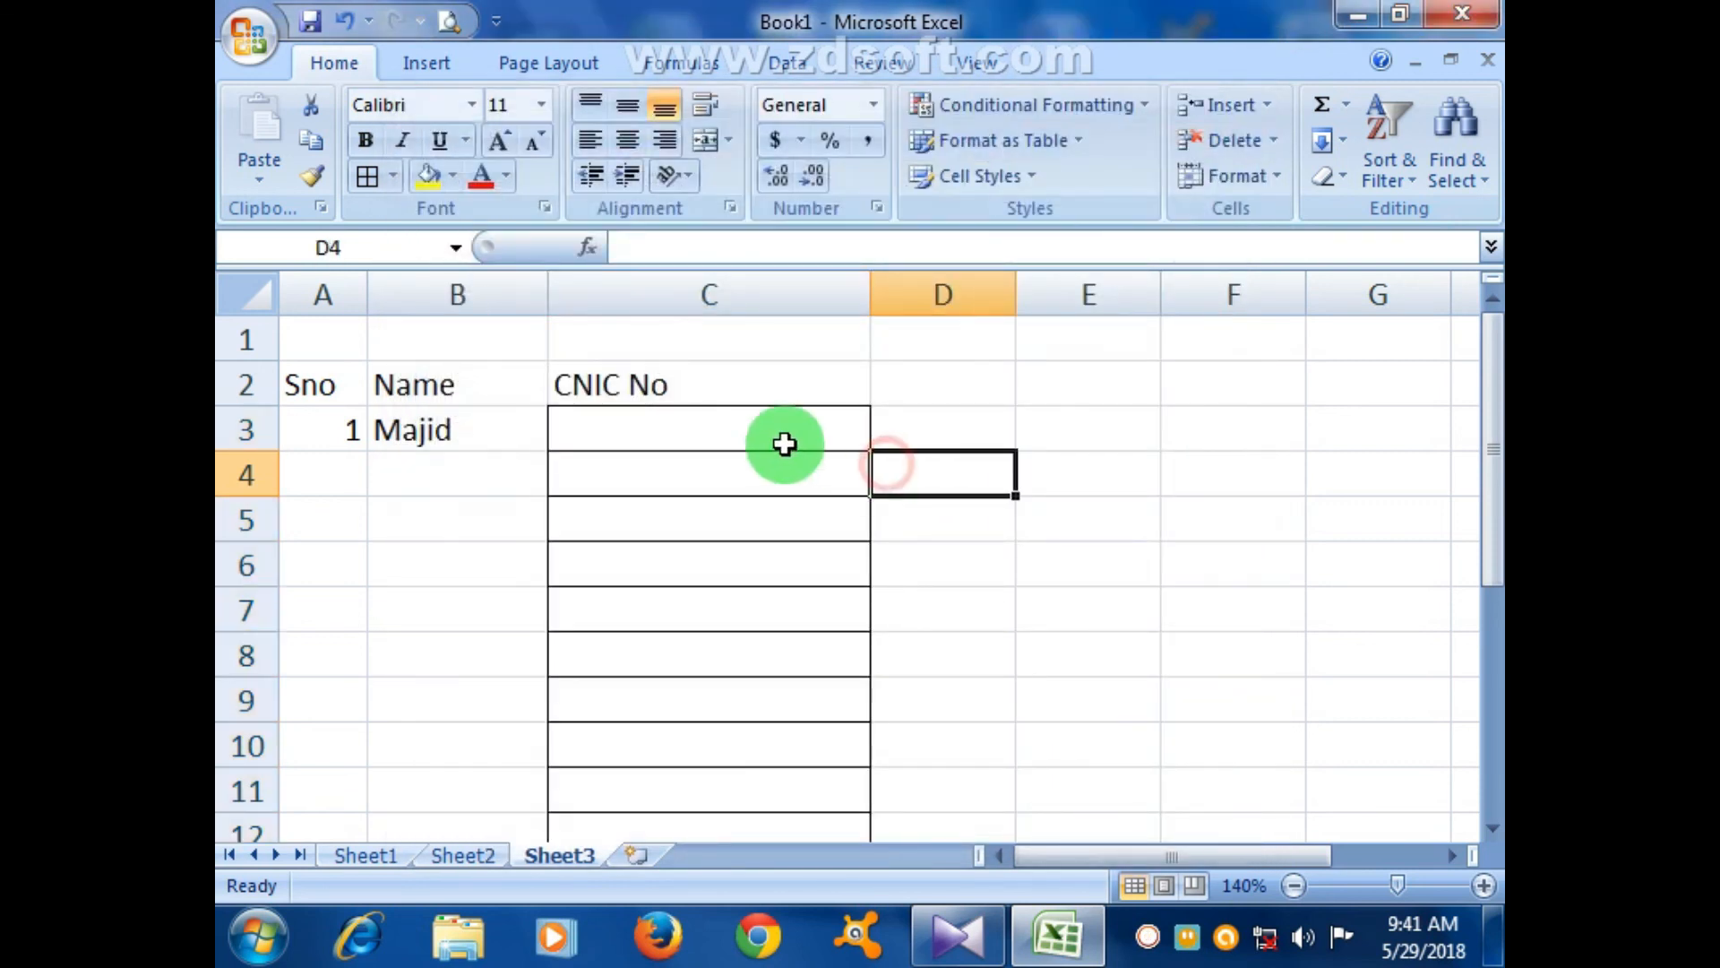
pyautogui.click(783, 443)
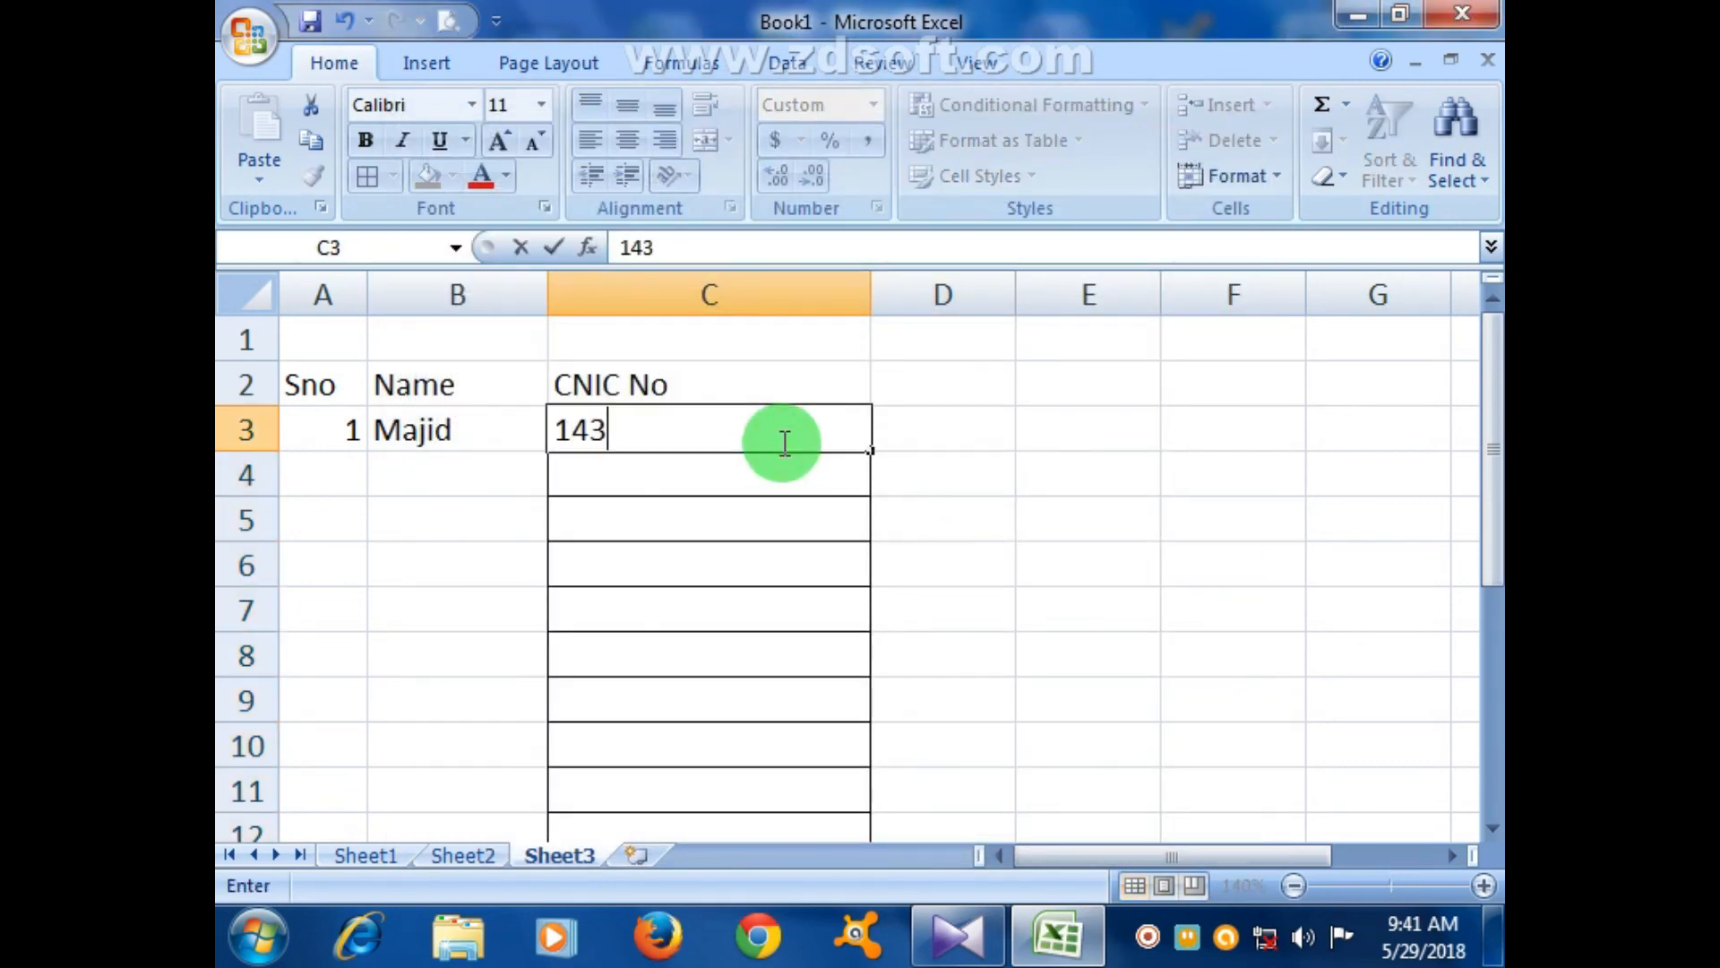
pyautogui.press('Return')
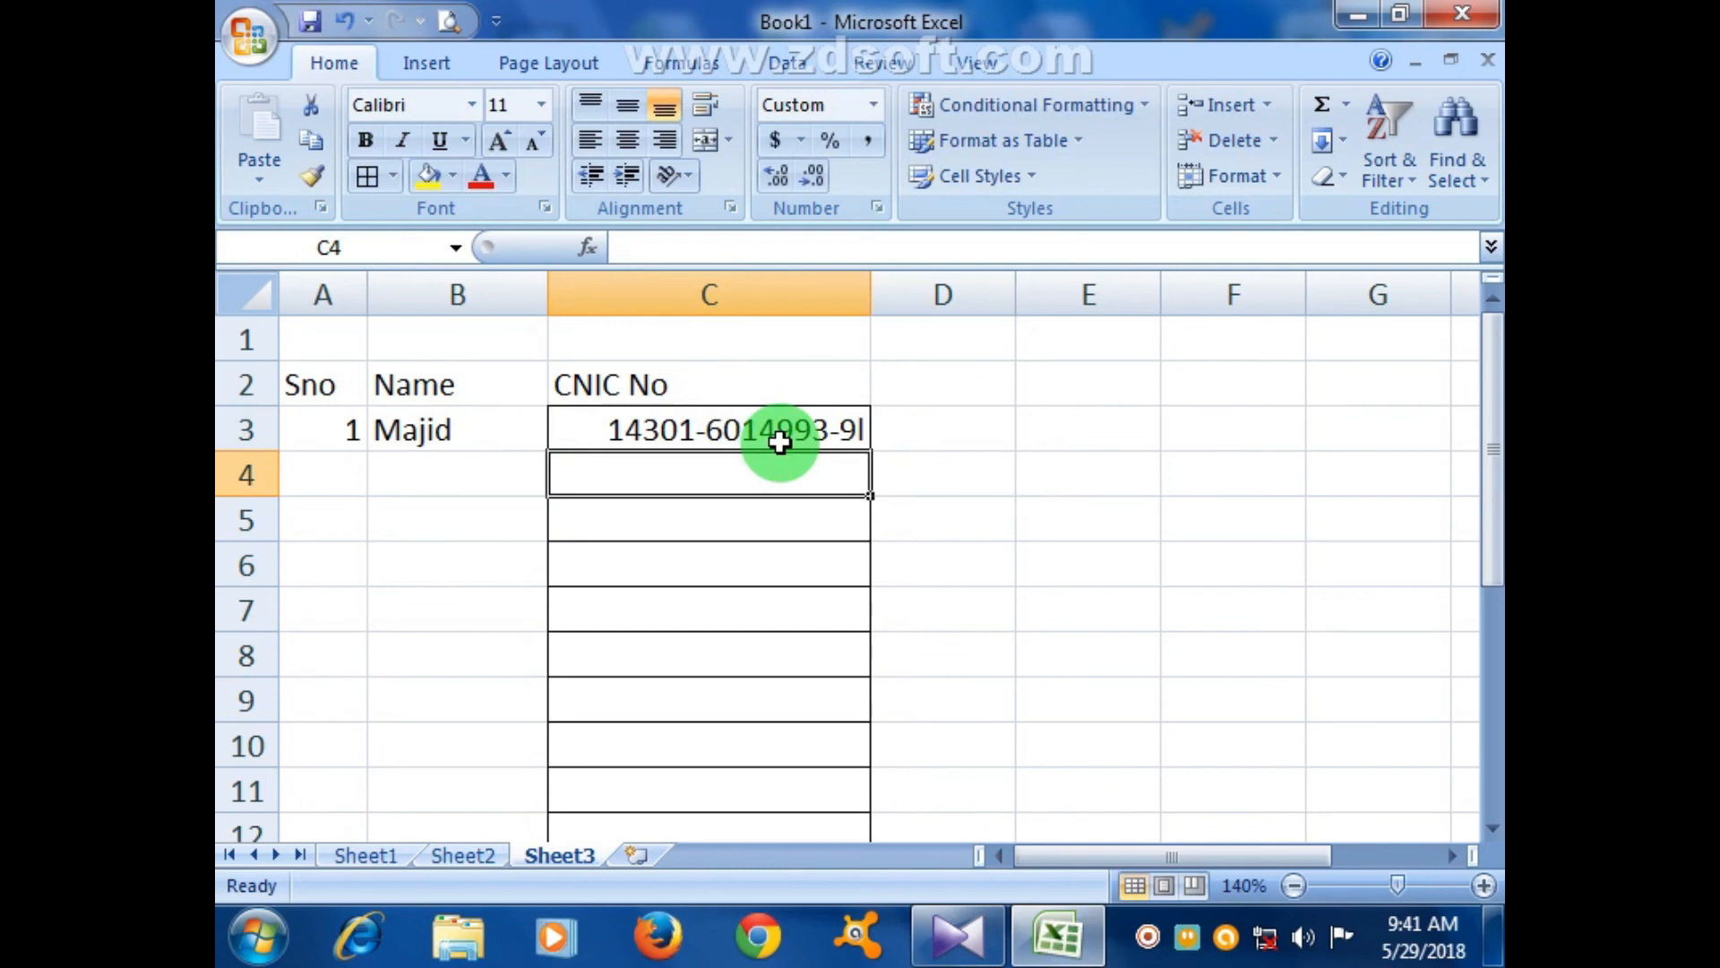
# - Check the digits stored in C3, then select the CNIC range C3:C12
pyautogui.click(849, 556)
pyautogui.click(840, 425)
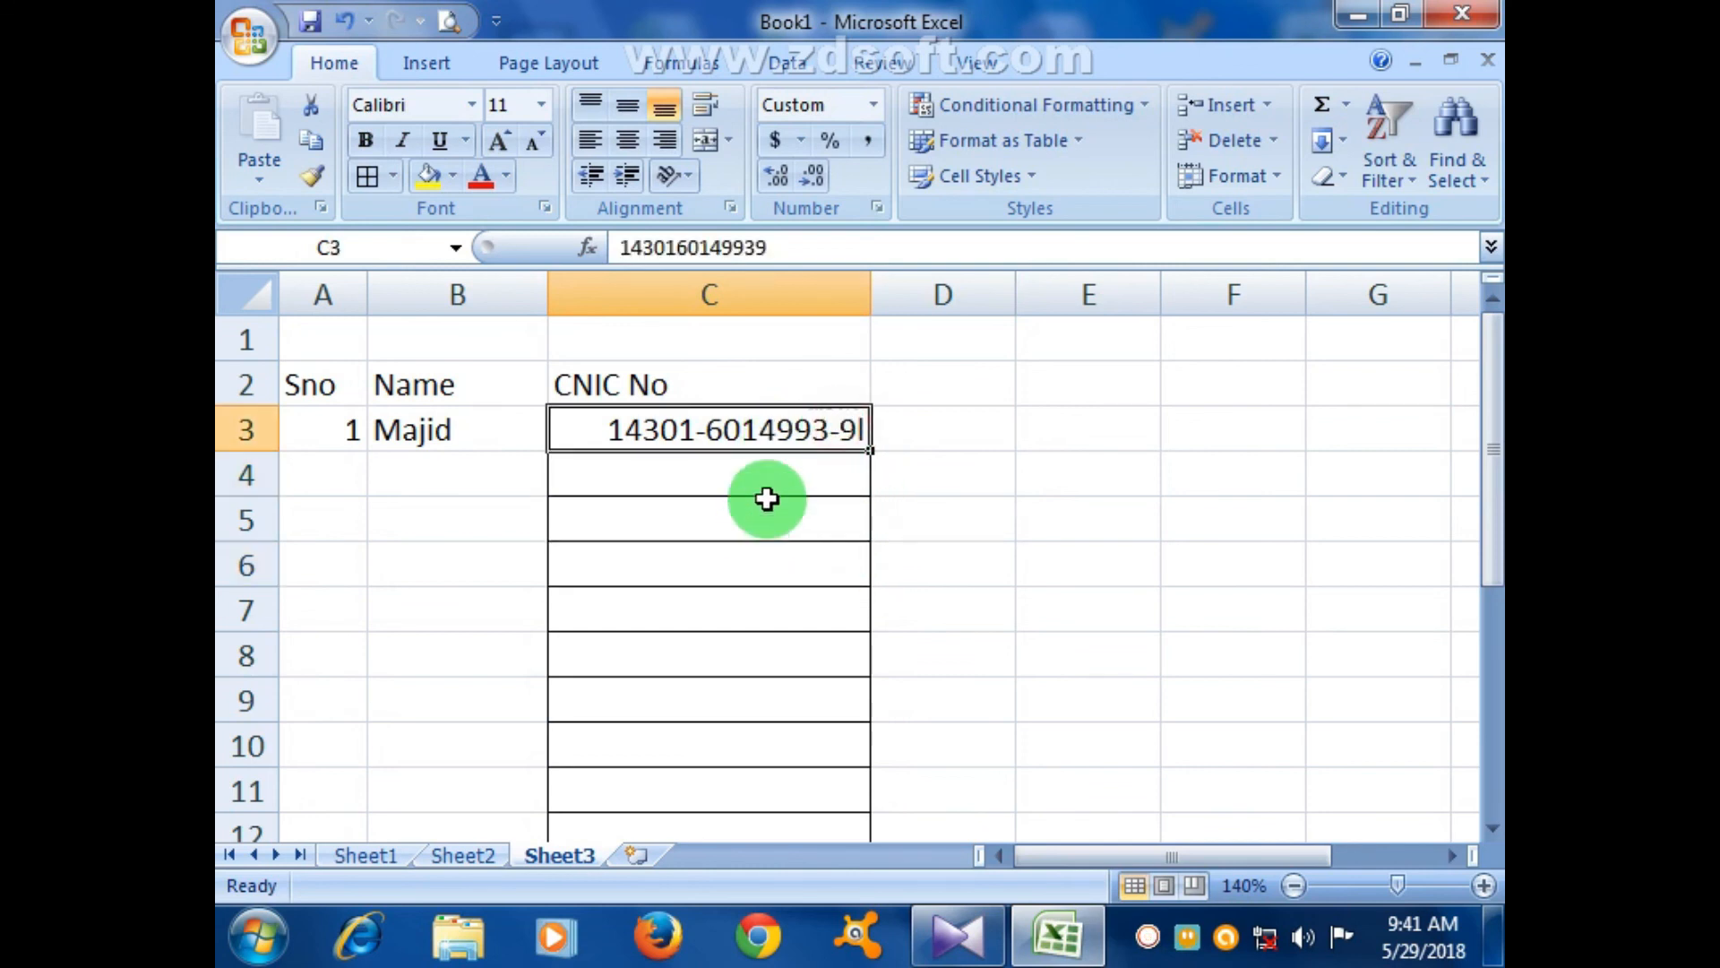
pyautogui.click(723, 559)
pyautogui.moveTo(707, 438); pyautogui.dragTo(729, 731)
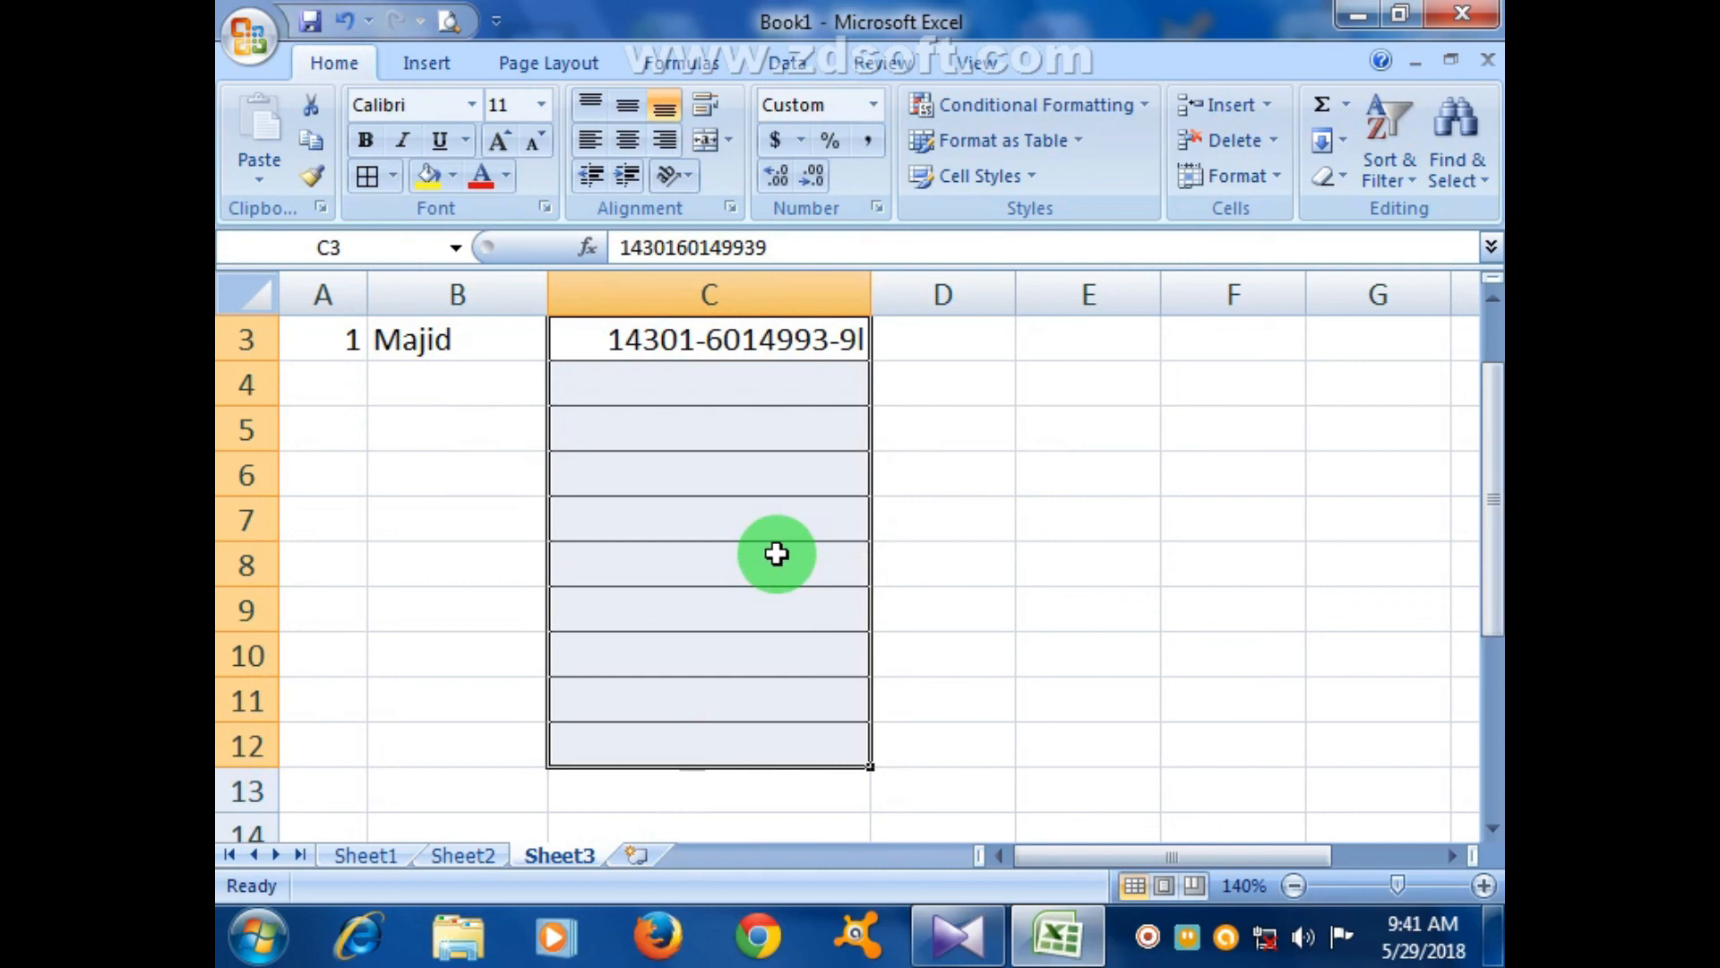
pyautogui.click(877, 208)
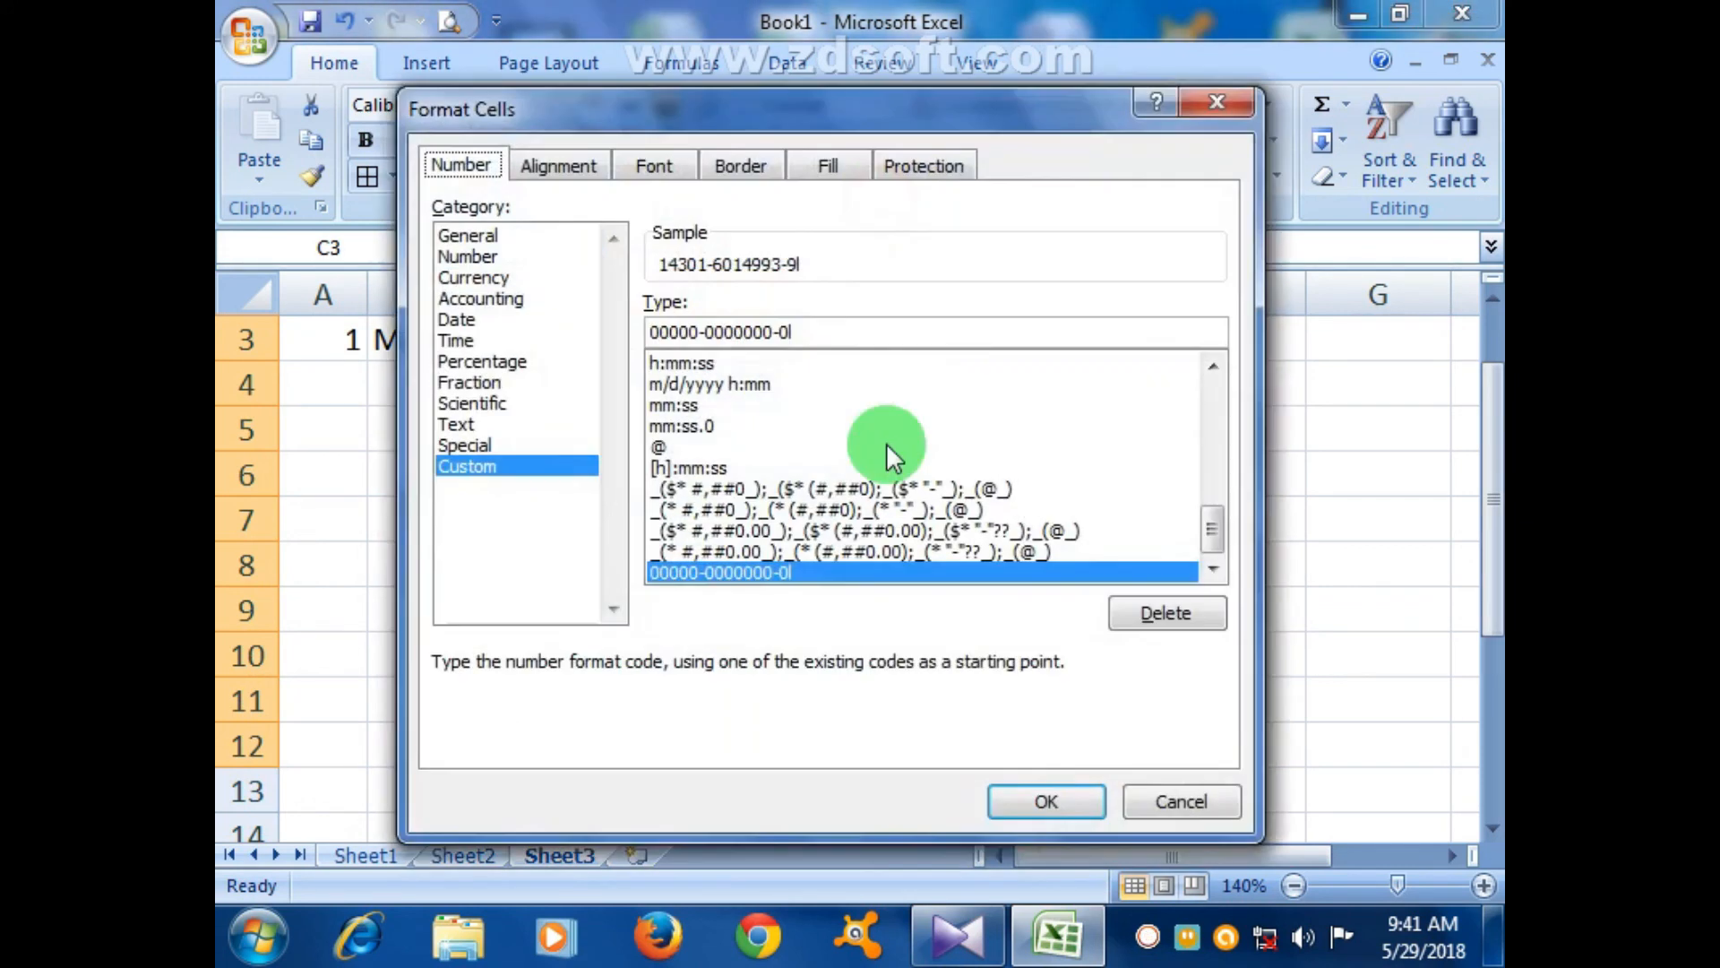
pyautogui.click(771, 343)
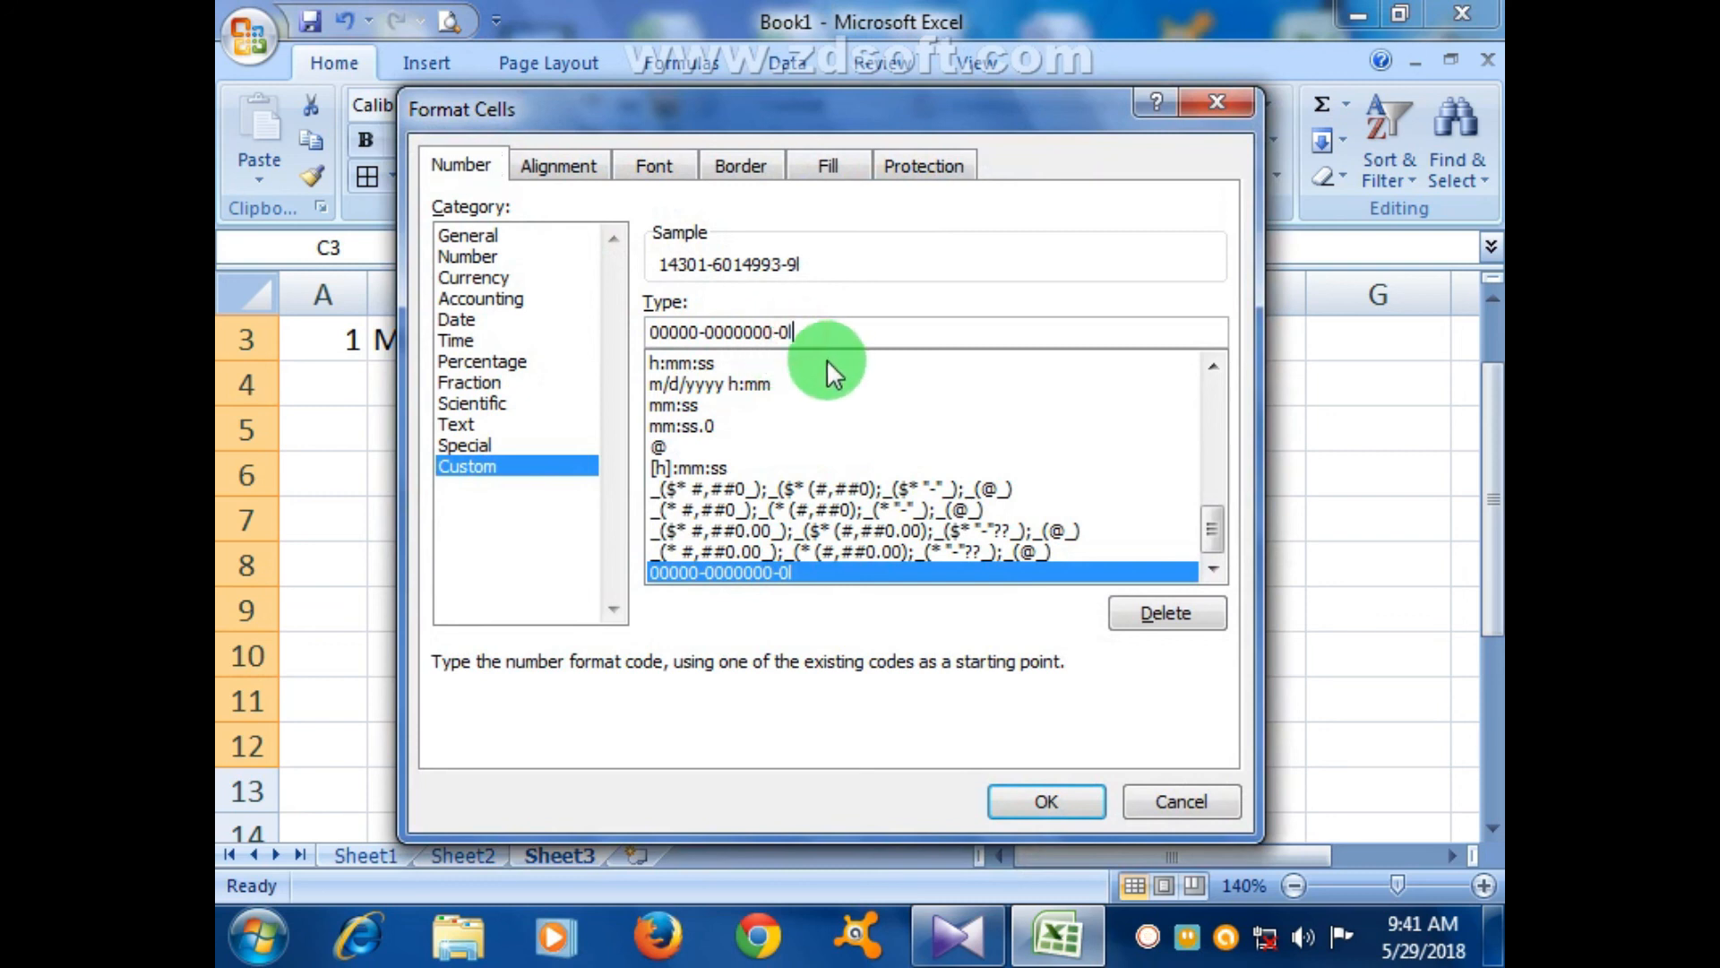
pyautogui.press('BackSpace')
pyautogui.press('BackSpace')
pyautogui.press('BackSpace')
pyautogui.press('BackSpace')
pyautogui.press('BackSpace')
pyautogui.press('BackSpace')
pyautogui.press('BackSpace')
pyautogui.press('BackSpace')
pyautogui.press('BackSpace')
pyautogui.press('BackSpace')
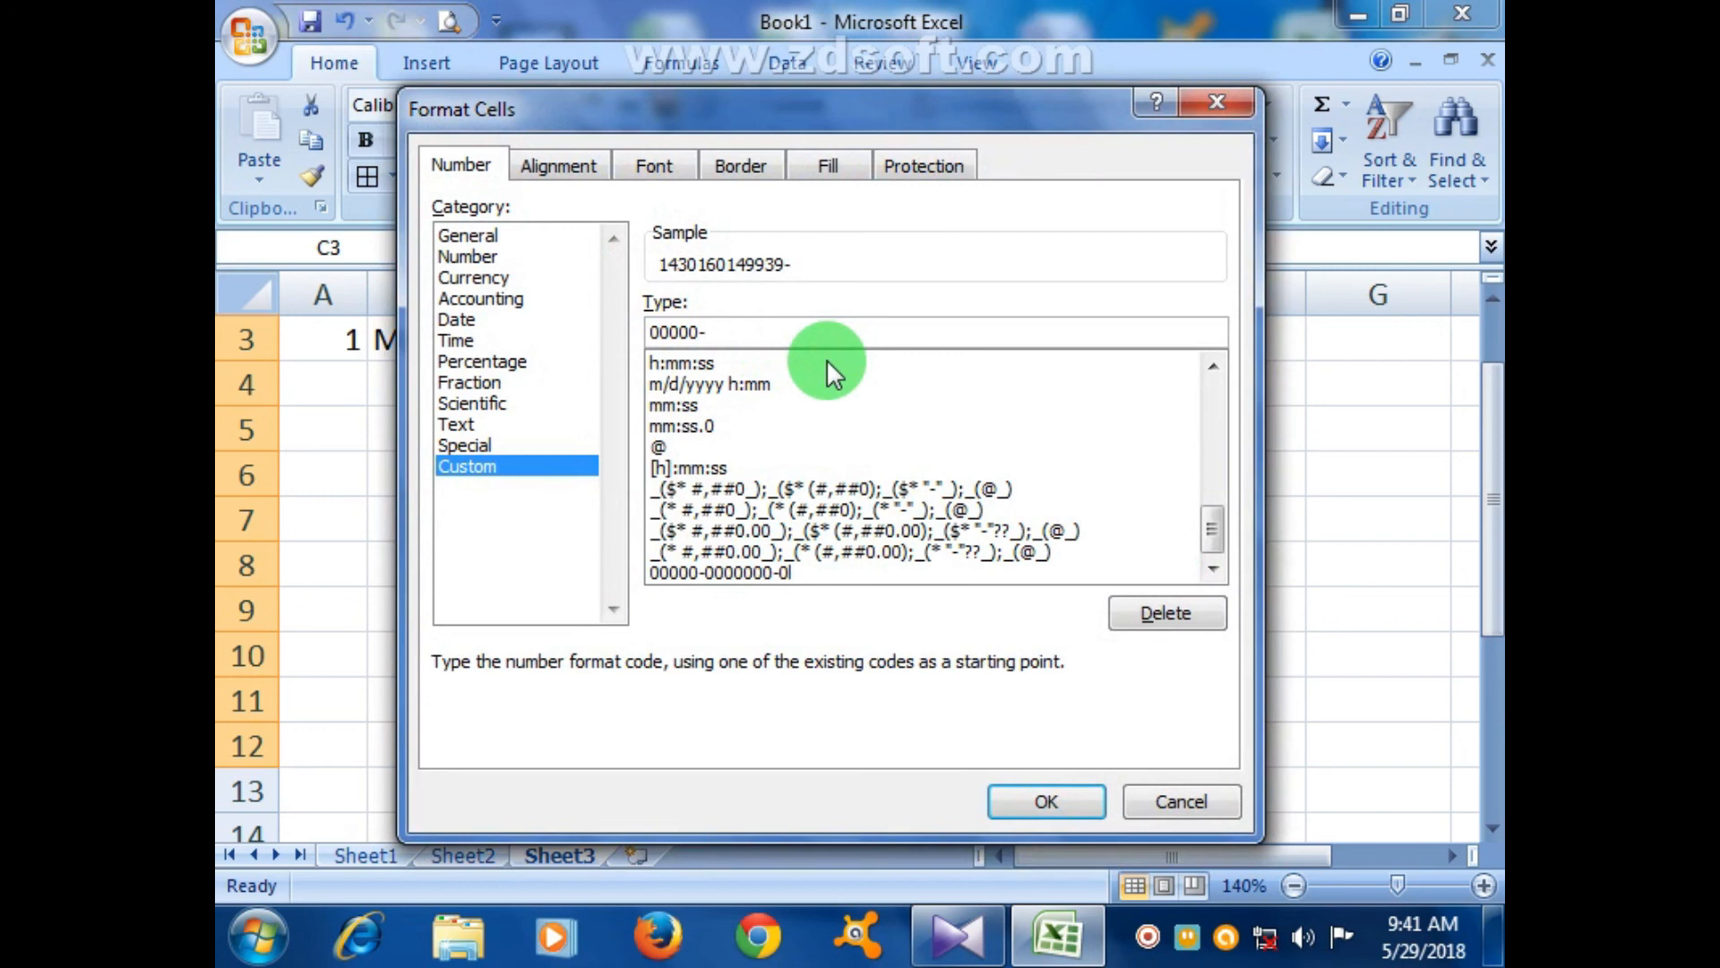
pyautogui.write('0000000')
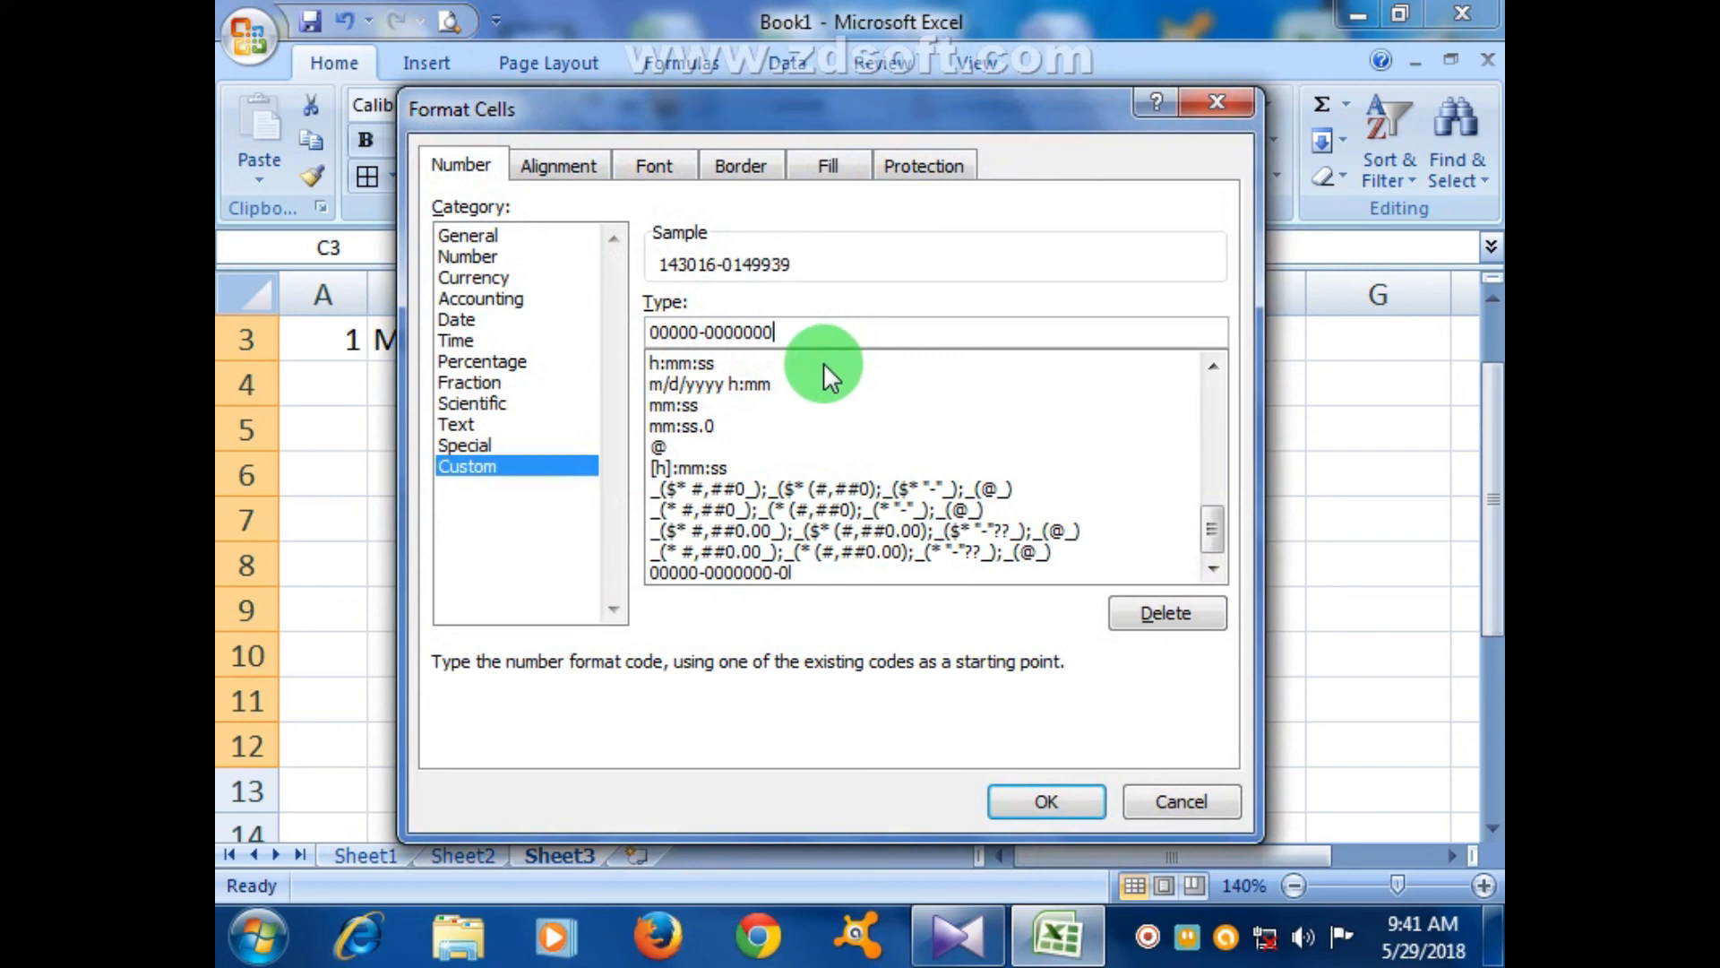
pyautogui.write('-0')
pyautogui.click(1030, 800)
pyautogui.click(1022, 655)
pyautogui.scroll(1, 844, 719)
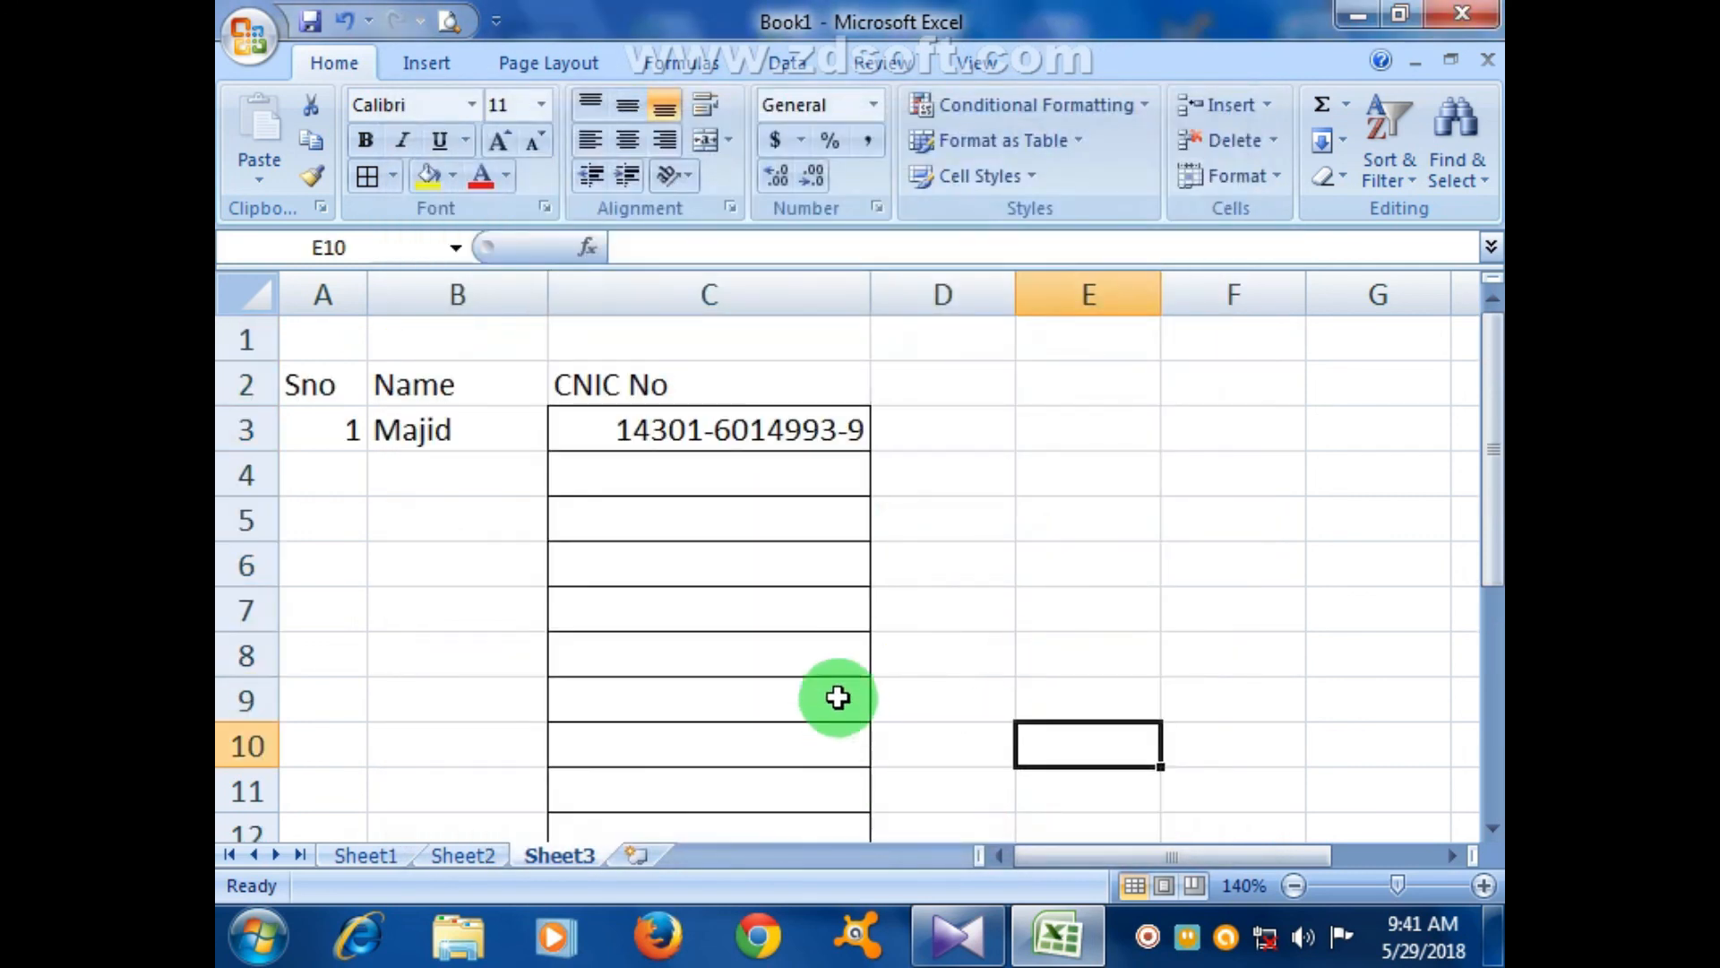
# - Enter the second person's CNIC number in C4 under the first
pyautogui.click(742, 482)
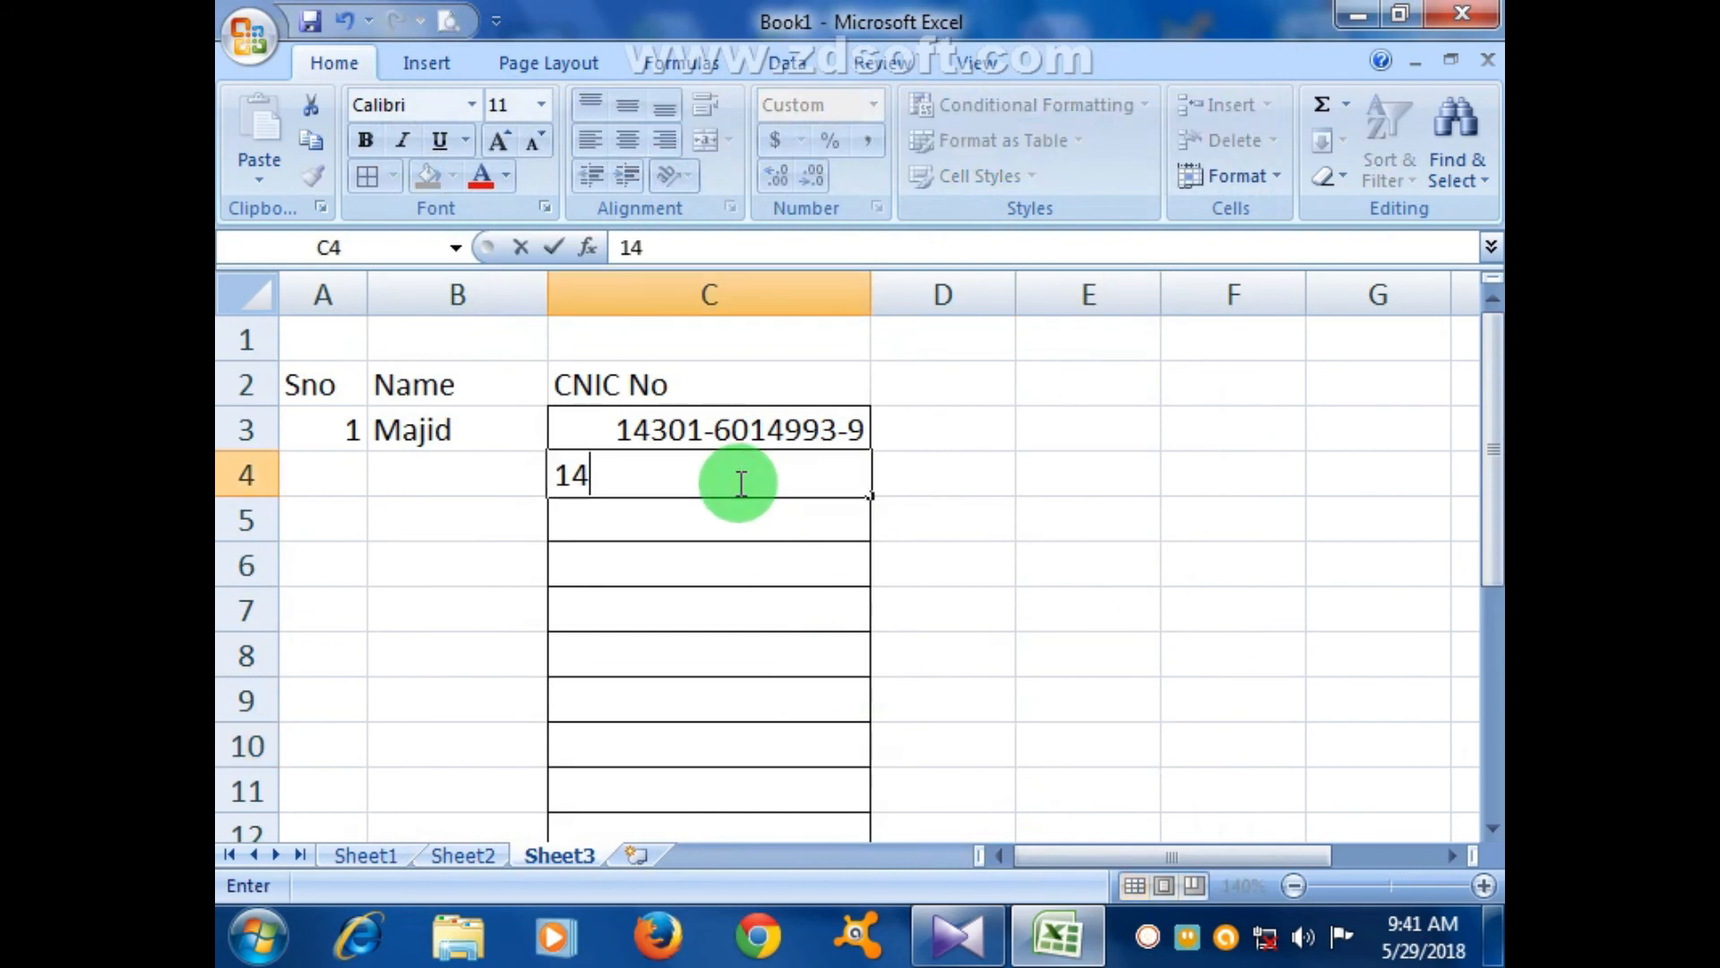
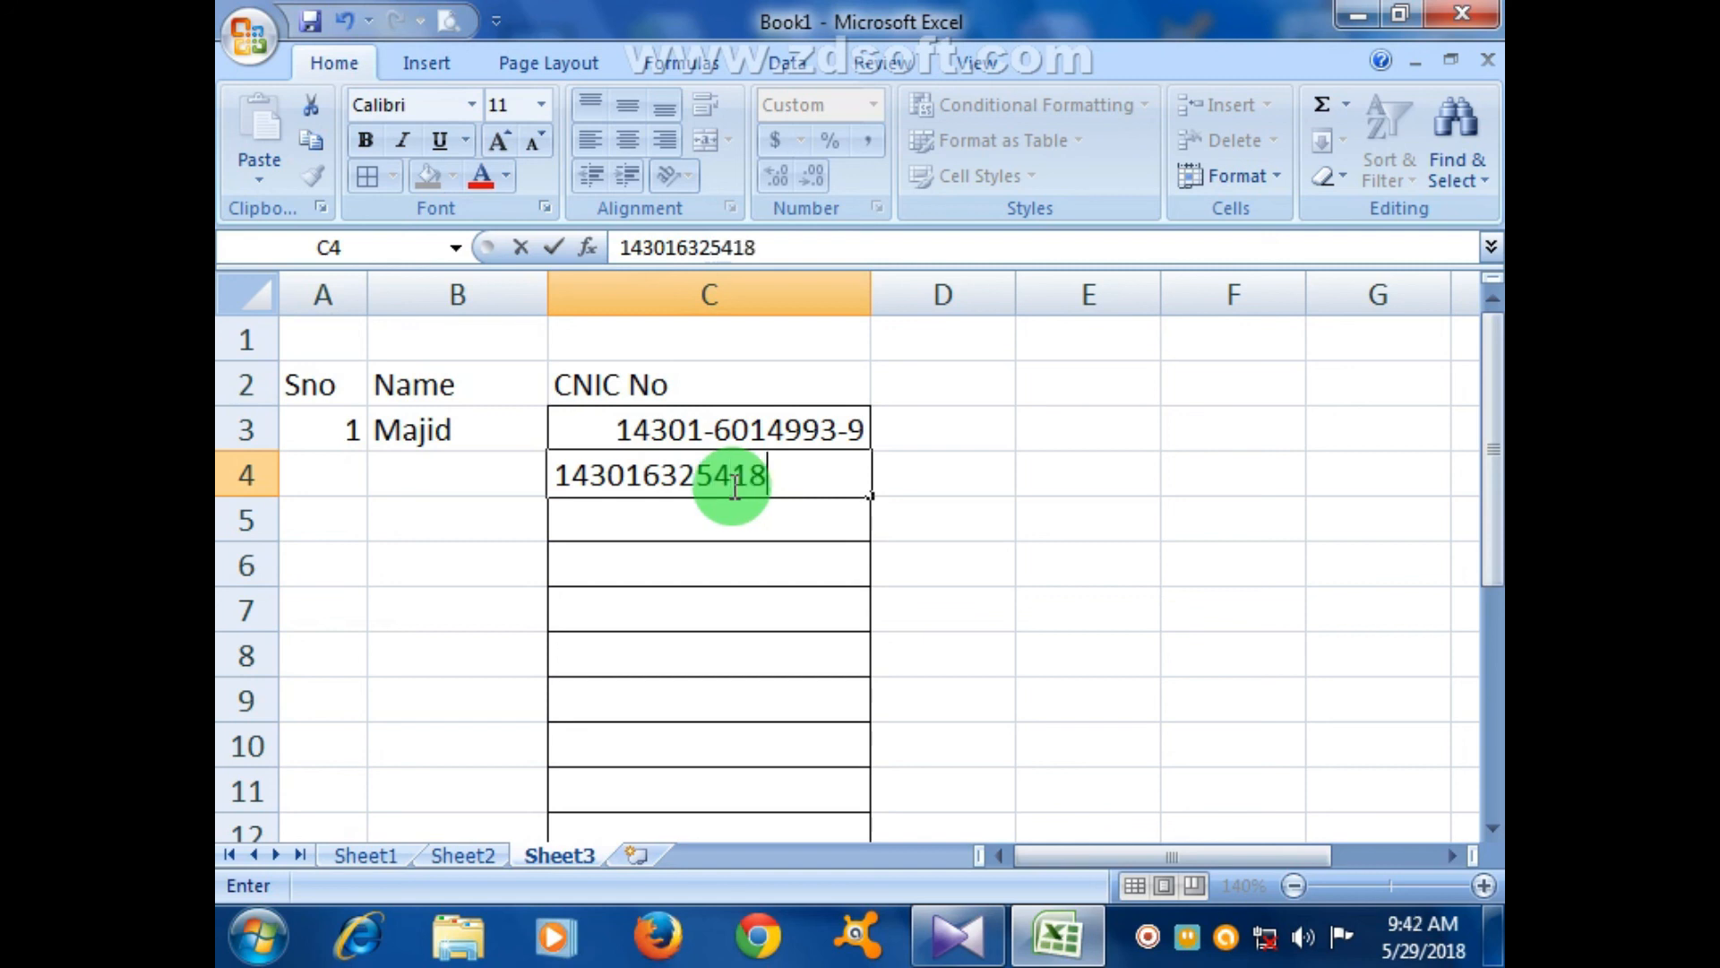
pyautogui.press('Return')
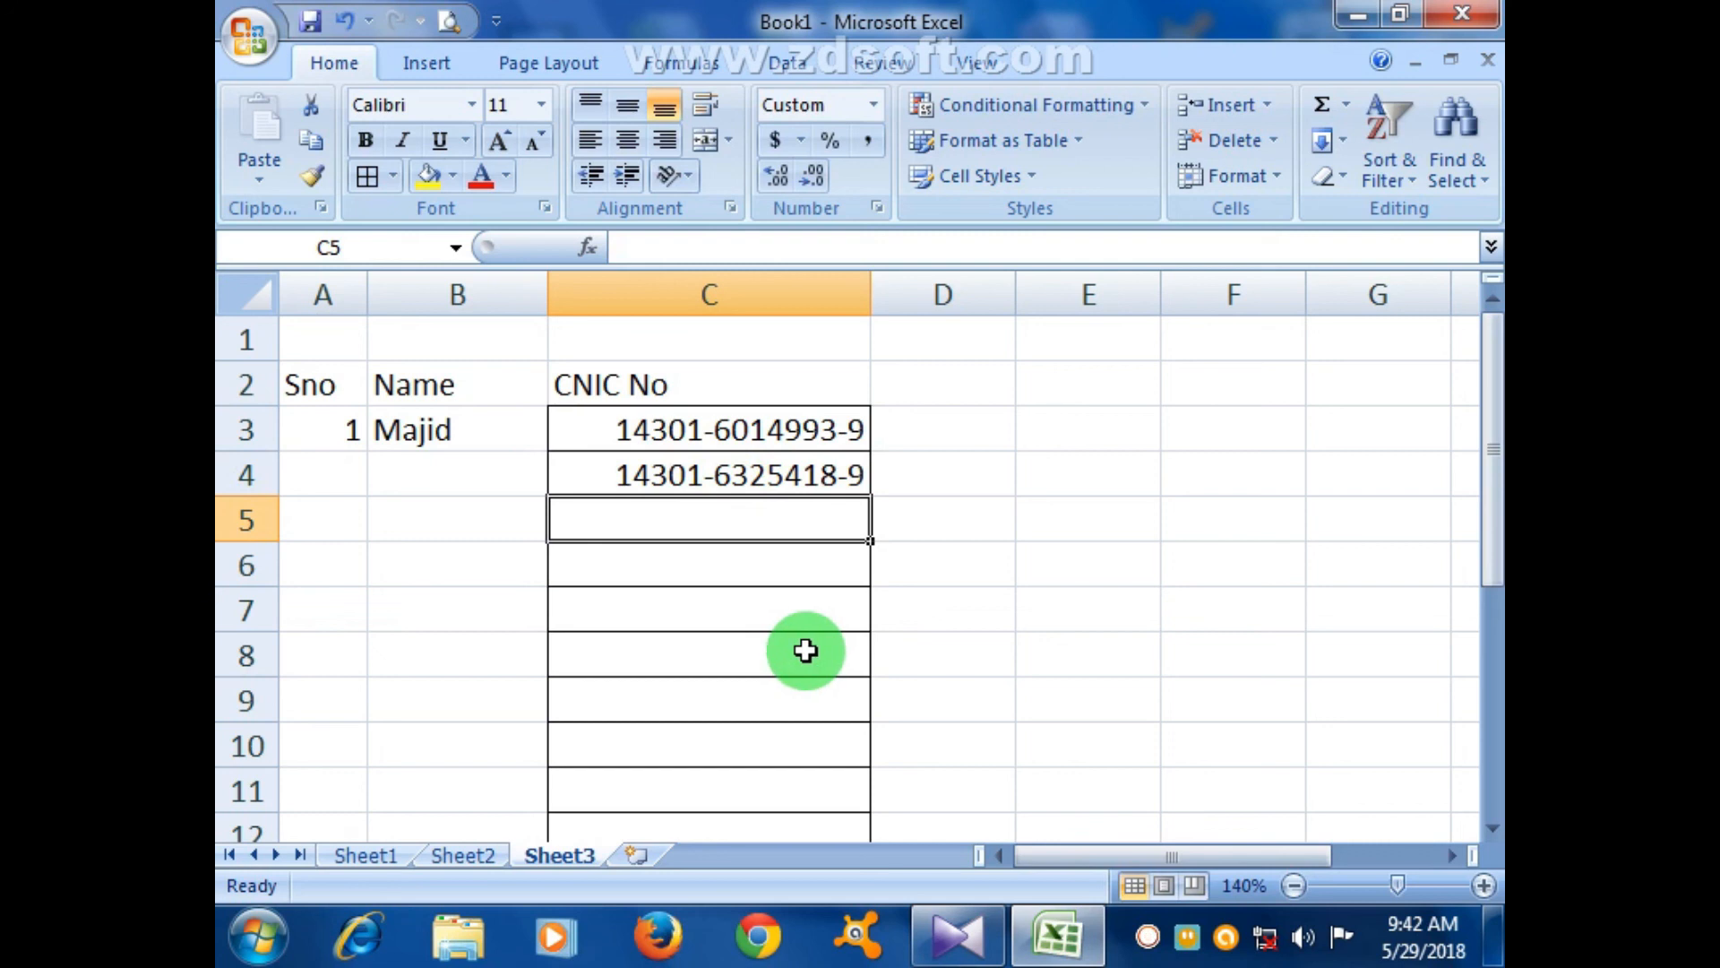
pyautogui.click(907, 387)
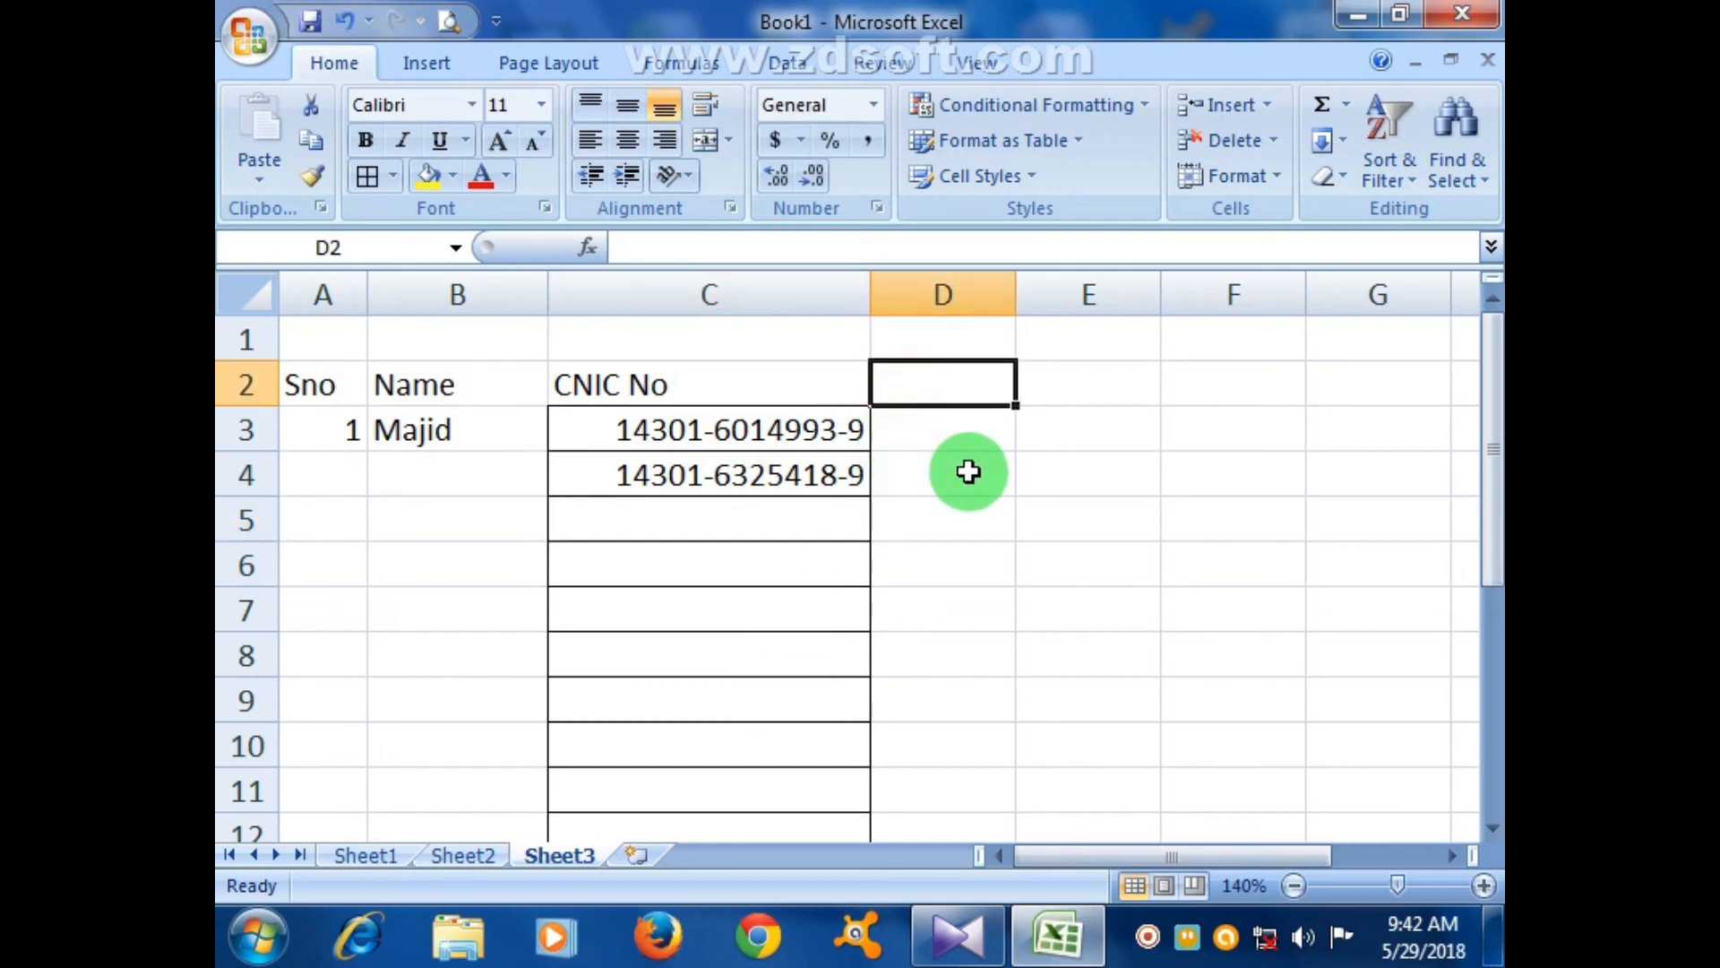
# - Add the 'Contact No' heading in D2 and AutoFit columns C and D
pyautogui.write('Contact No')
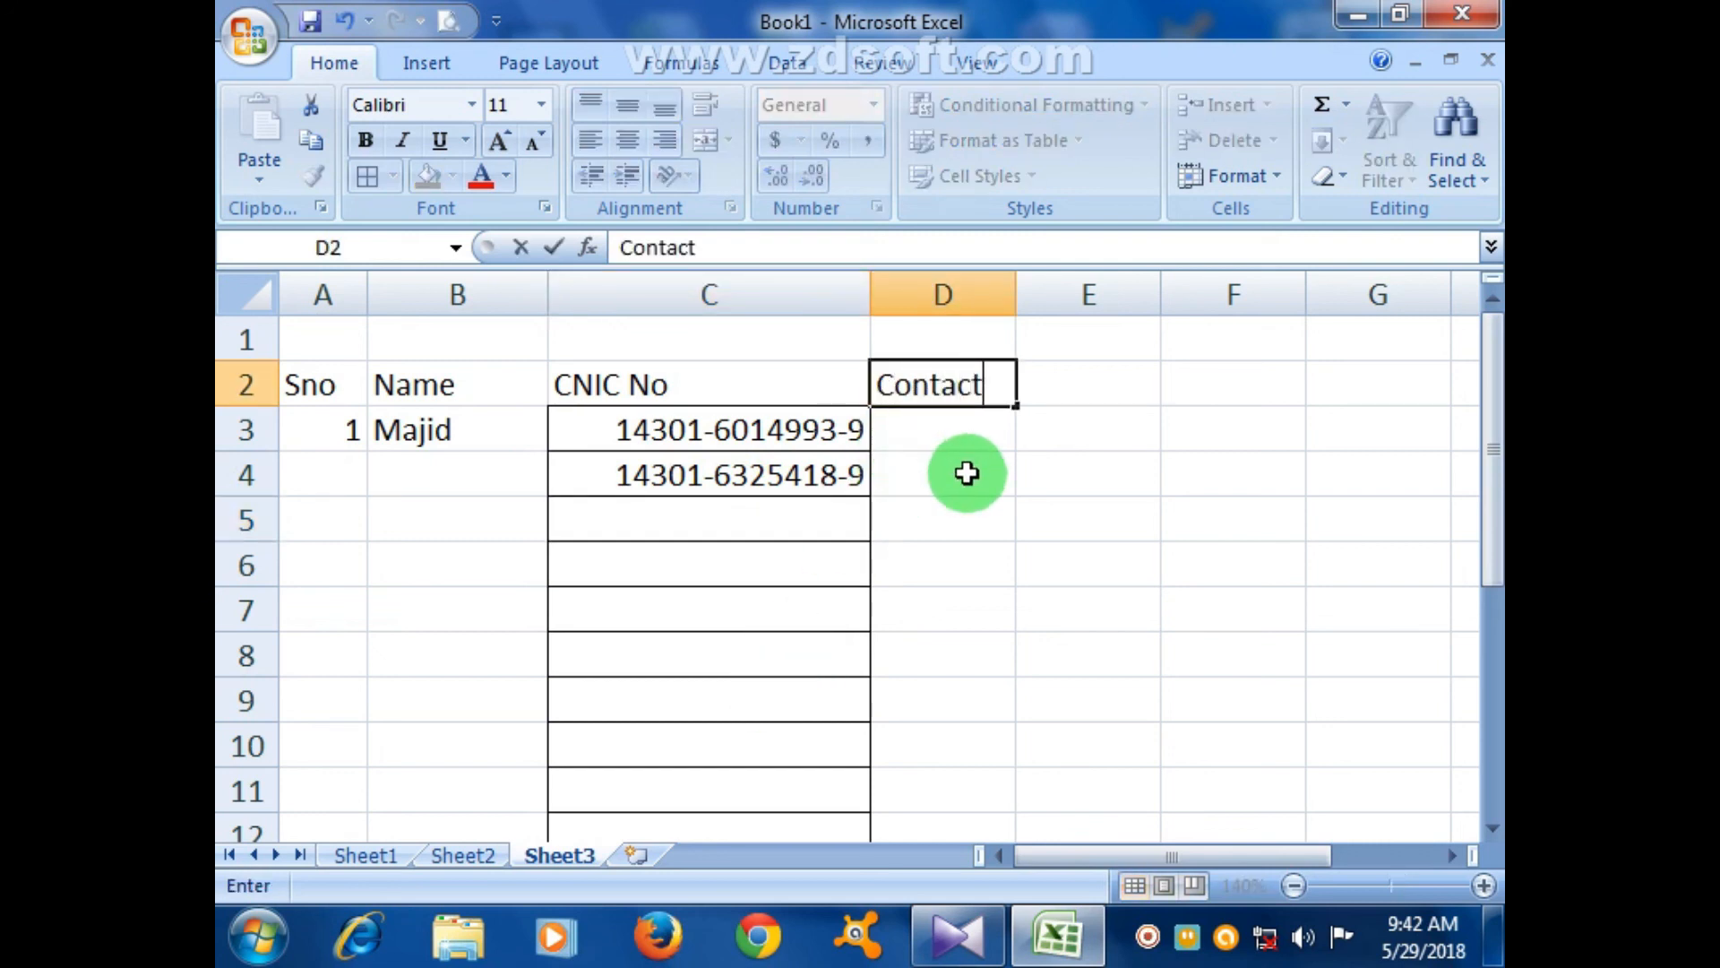
pyautogui.press('Return')
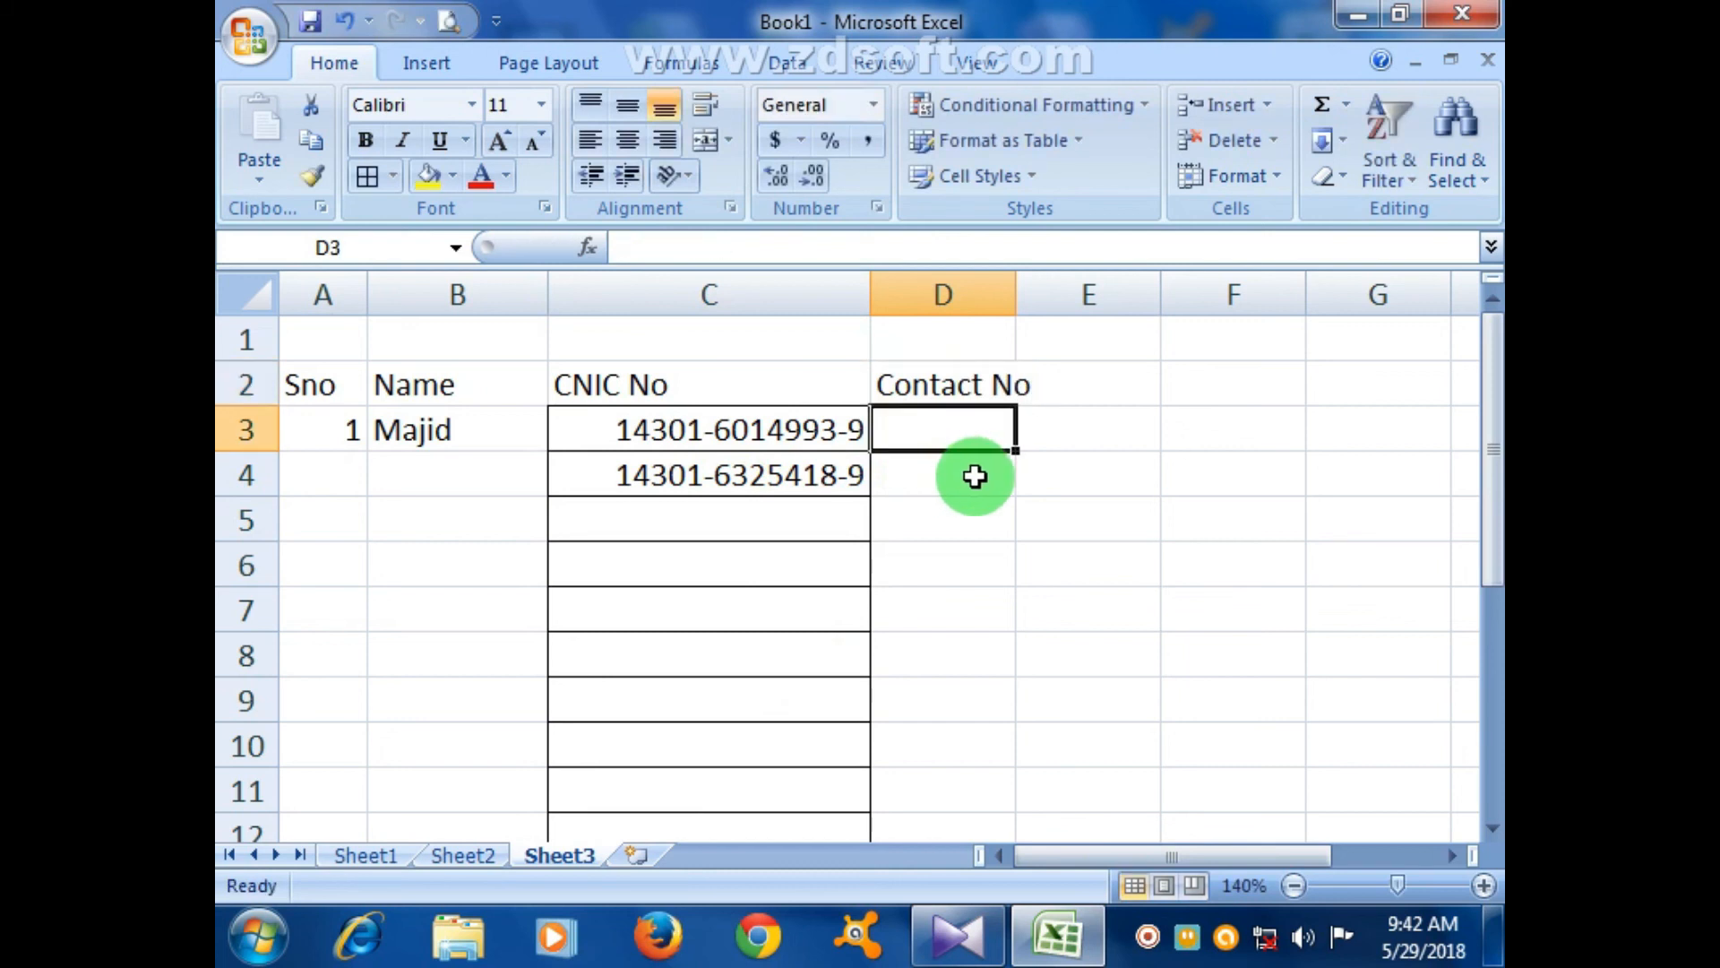
pyautogui.moveTo(1018, 299)
pyautogui.mouseDown()
pyautogui.moveTo(983, 300)
pyautogui.moveTo(1050, 302)
pyautogui.mouseUp()
pyautogui.doubleClick(1018, 301)
pyautogui.doubleClick(868, 295)
# - Enter the first person's contact number in D3
pyautogui.click(1123, 511)
pyautogui.click(996, 436)
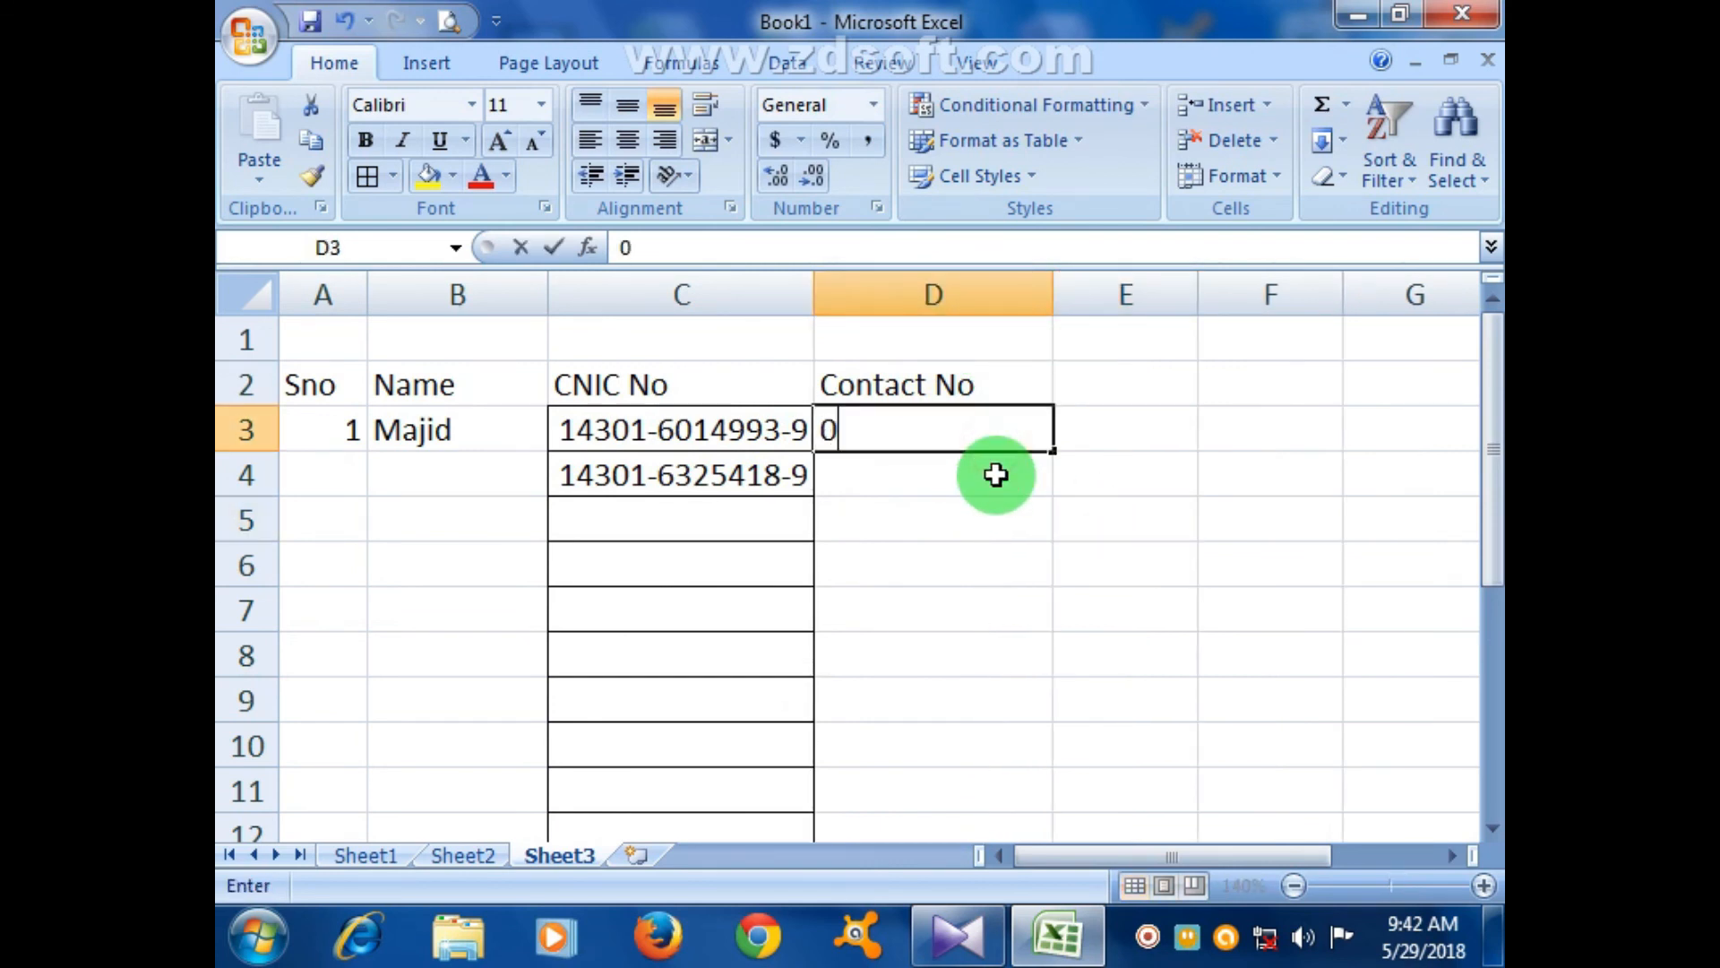
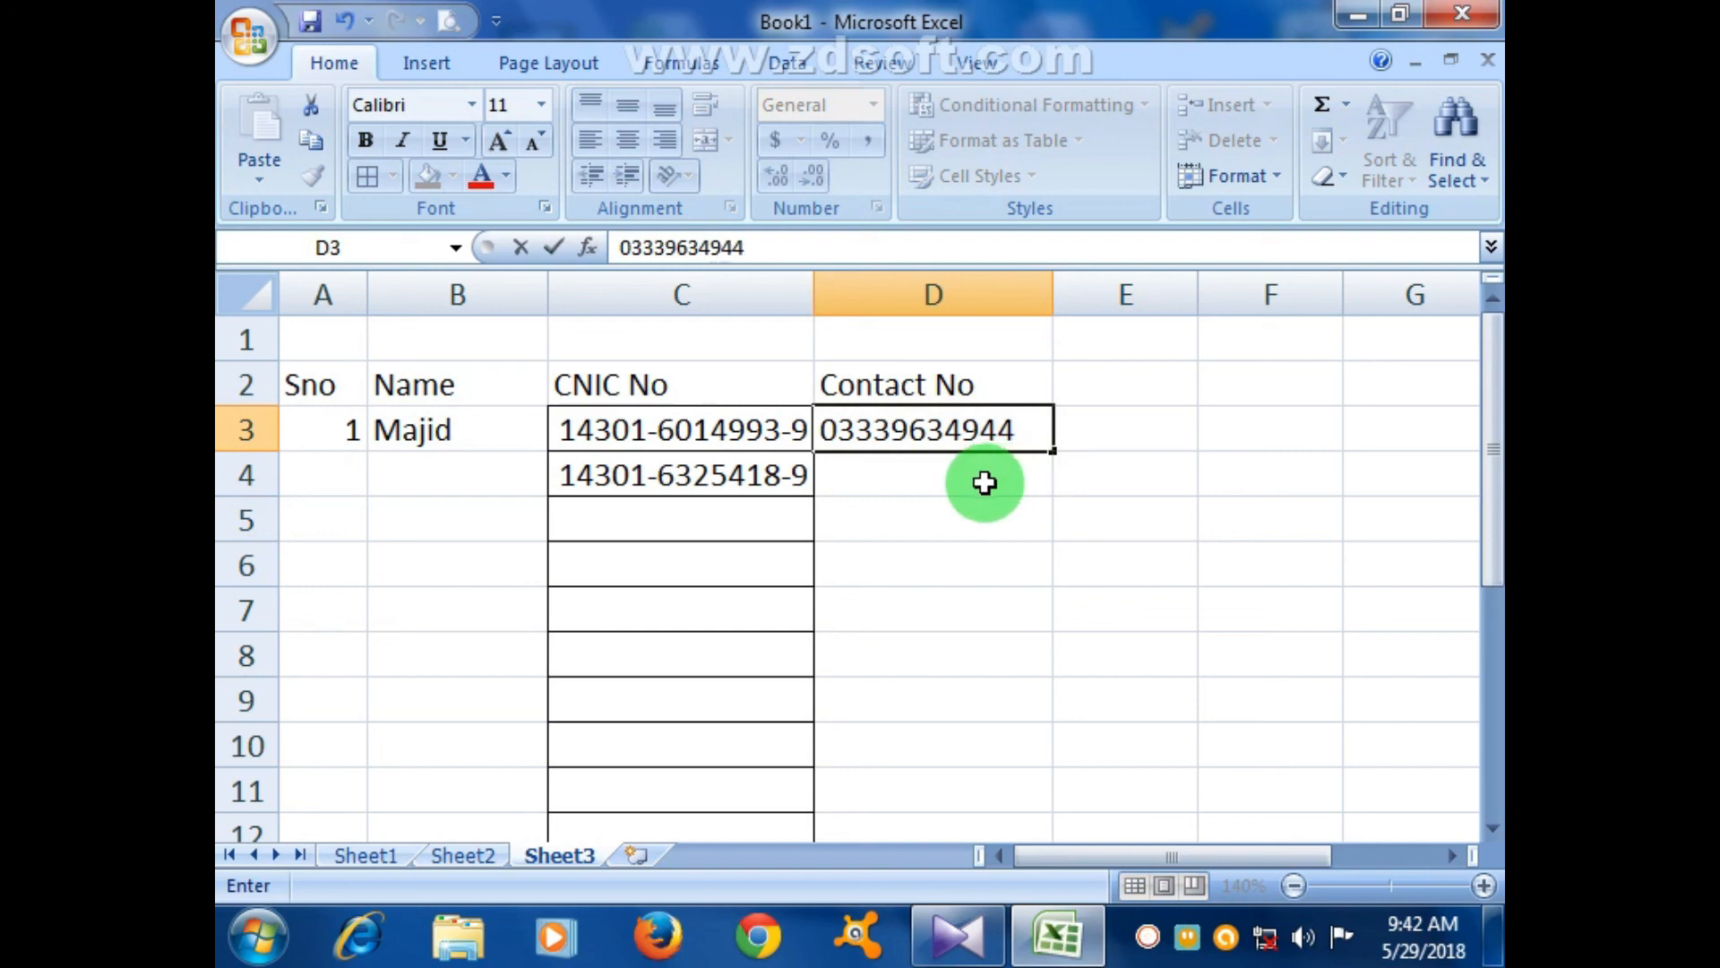
pyautogui.click(922, 573)
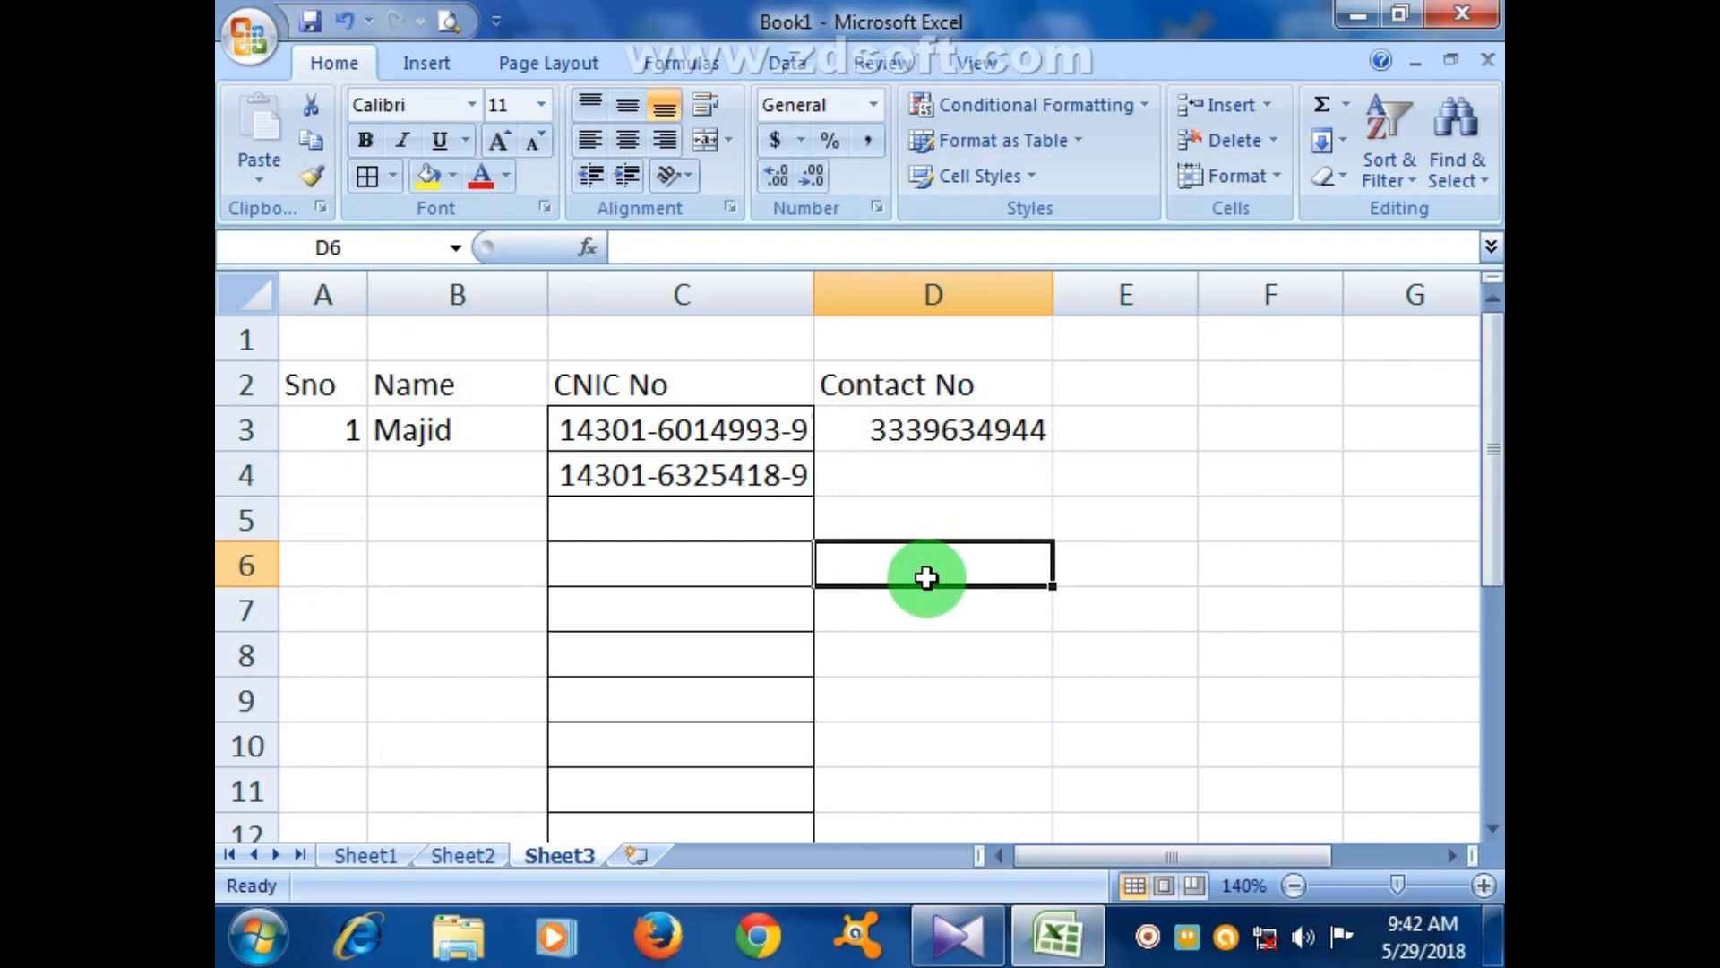
pyautogui.click(1060, 535)
pyautogui.moveTo(1018, 448)
pyautogui.mouseDown()
pyautogui.moveTo(1018, 916)
pyautogui.moveTo(1021, 749)
pyautogui.mouseUp()
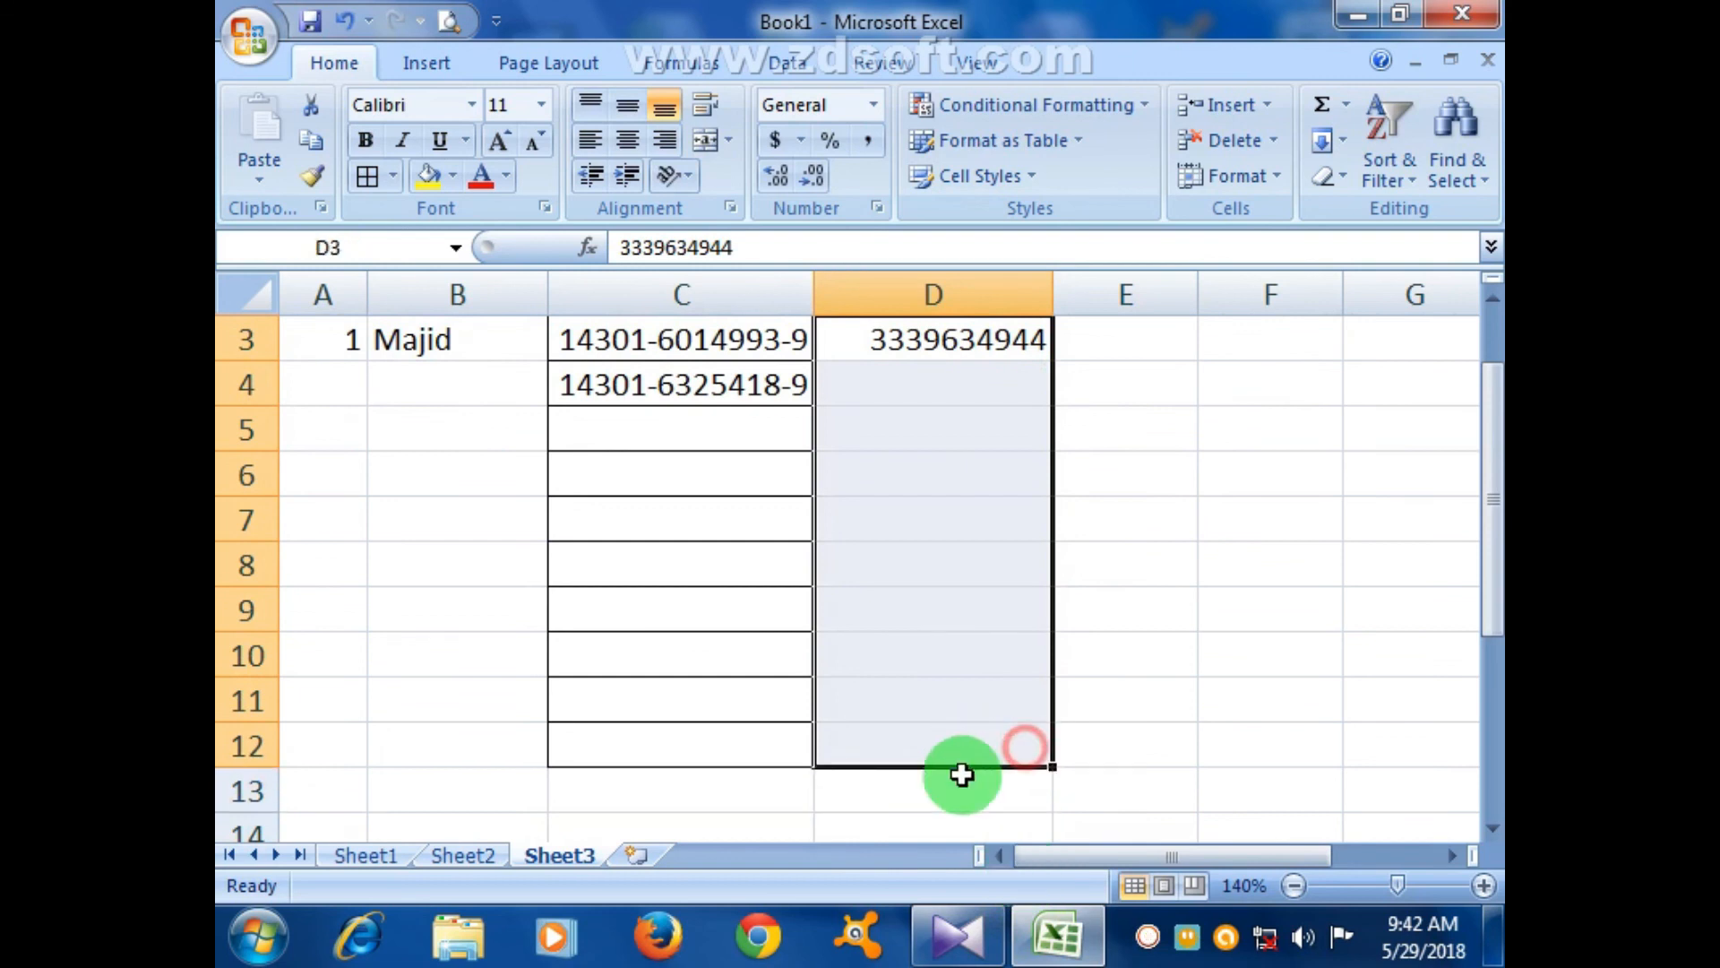
pyautogui.click(876, 208)
pyautogui.click(479, 466)
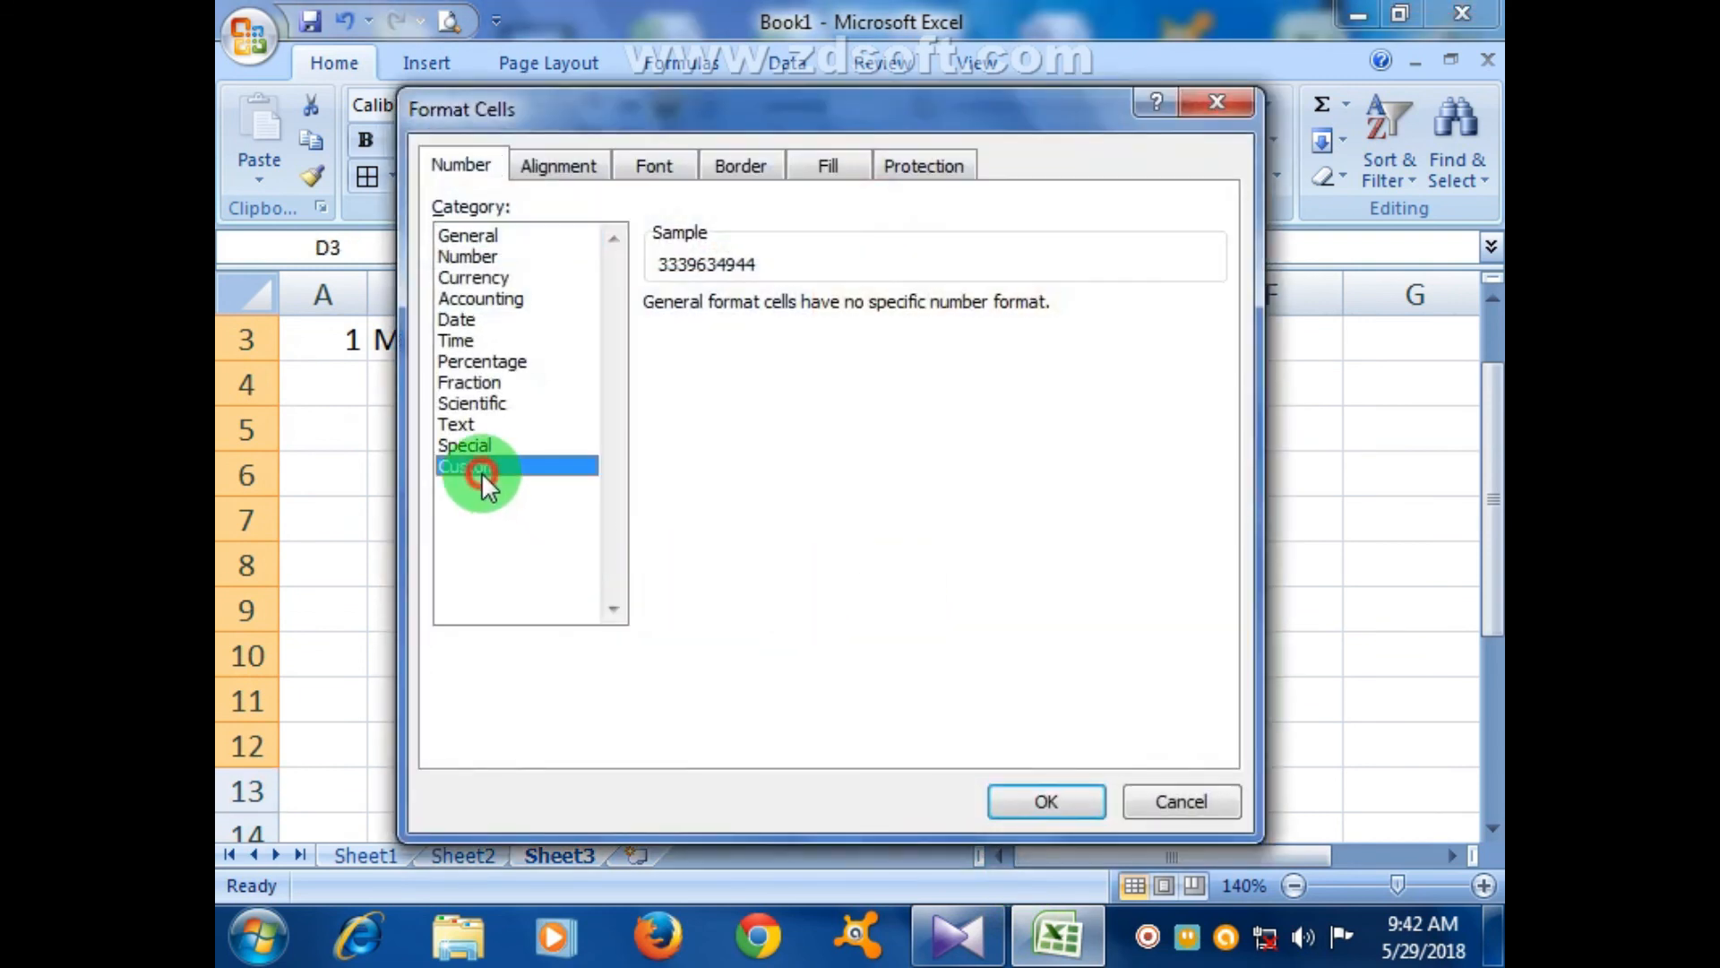
pyautogui.click(677, 333)
pyautogui.doubleClick(676, 333)
pyautogui.write('0')
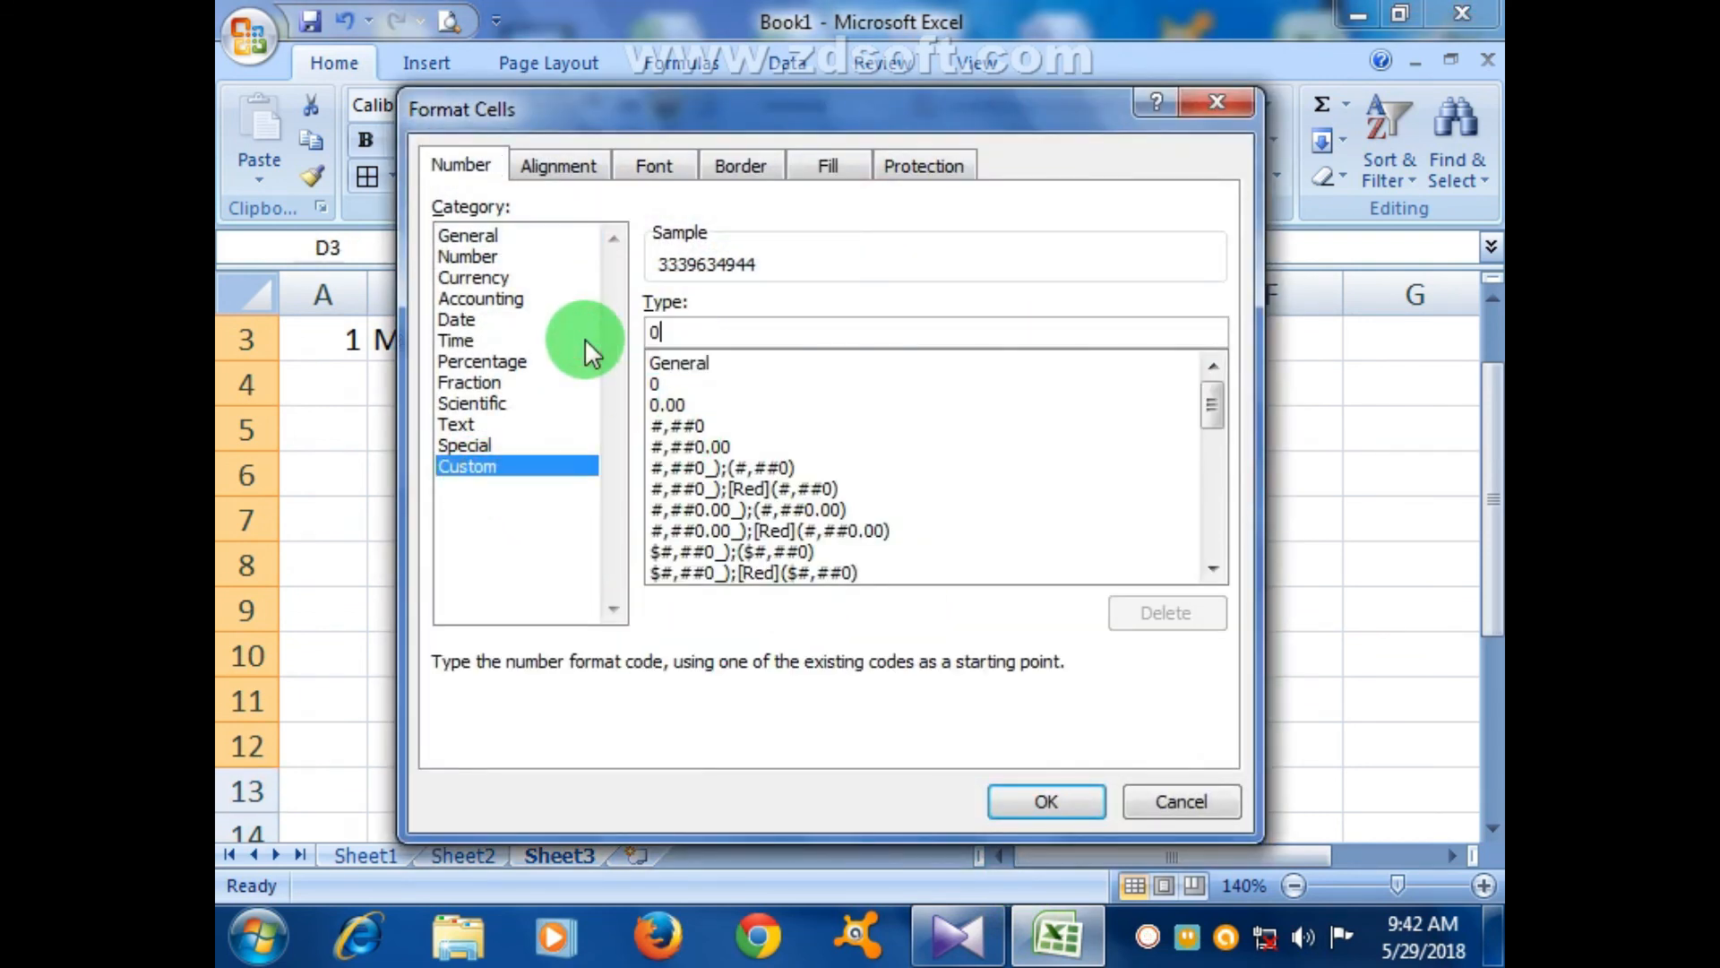
pyautogui.write('0000000000')
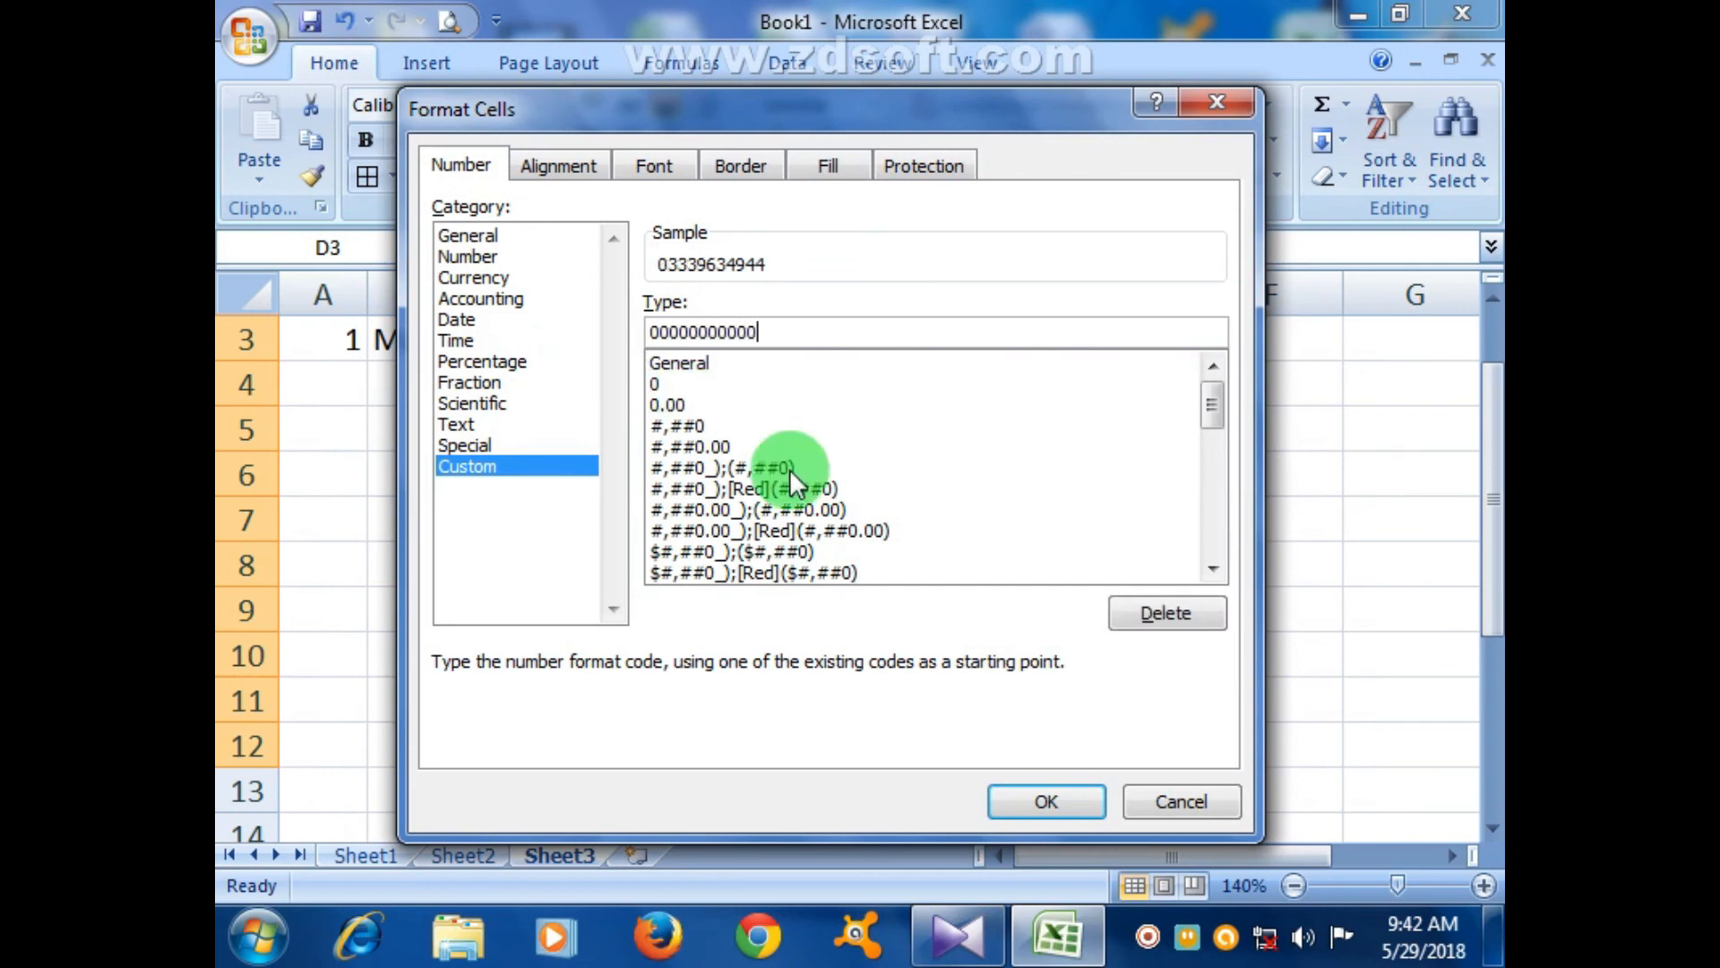
pyautogui.click(1047, 801)
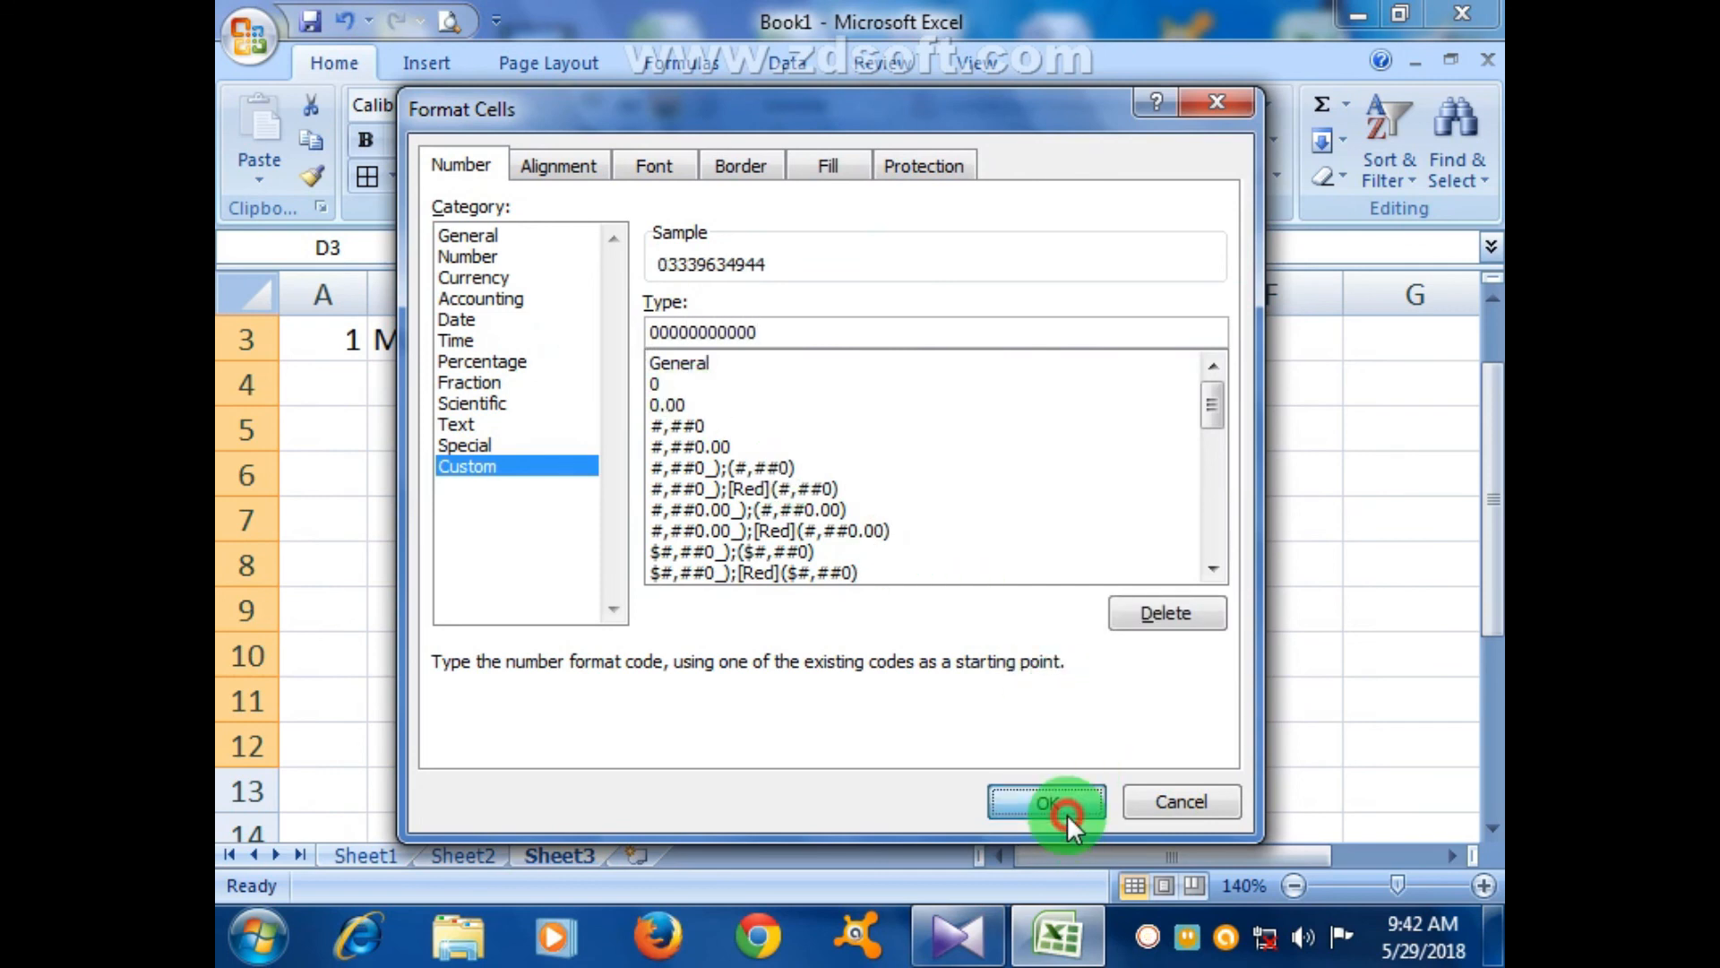
pyautogui.click(1272, 743)
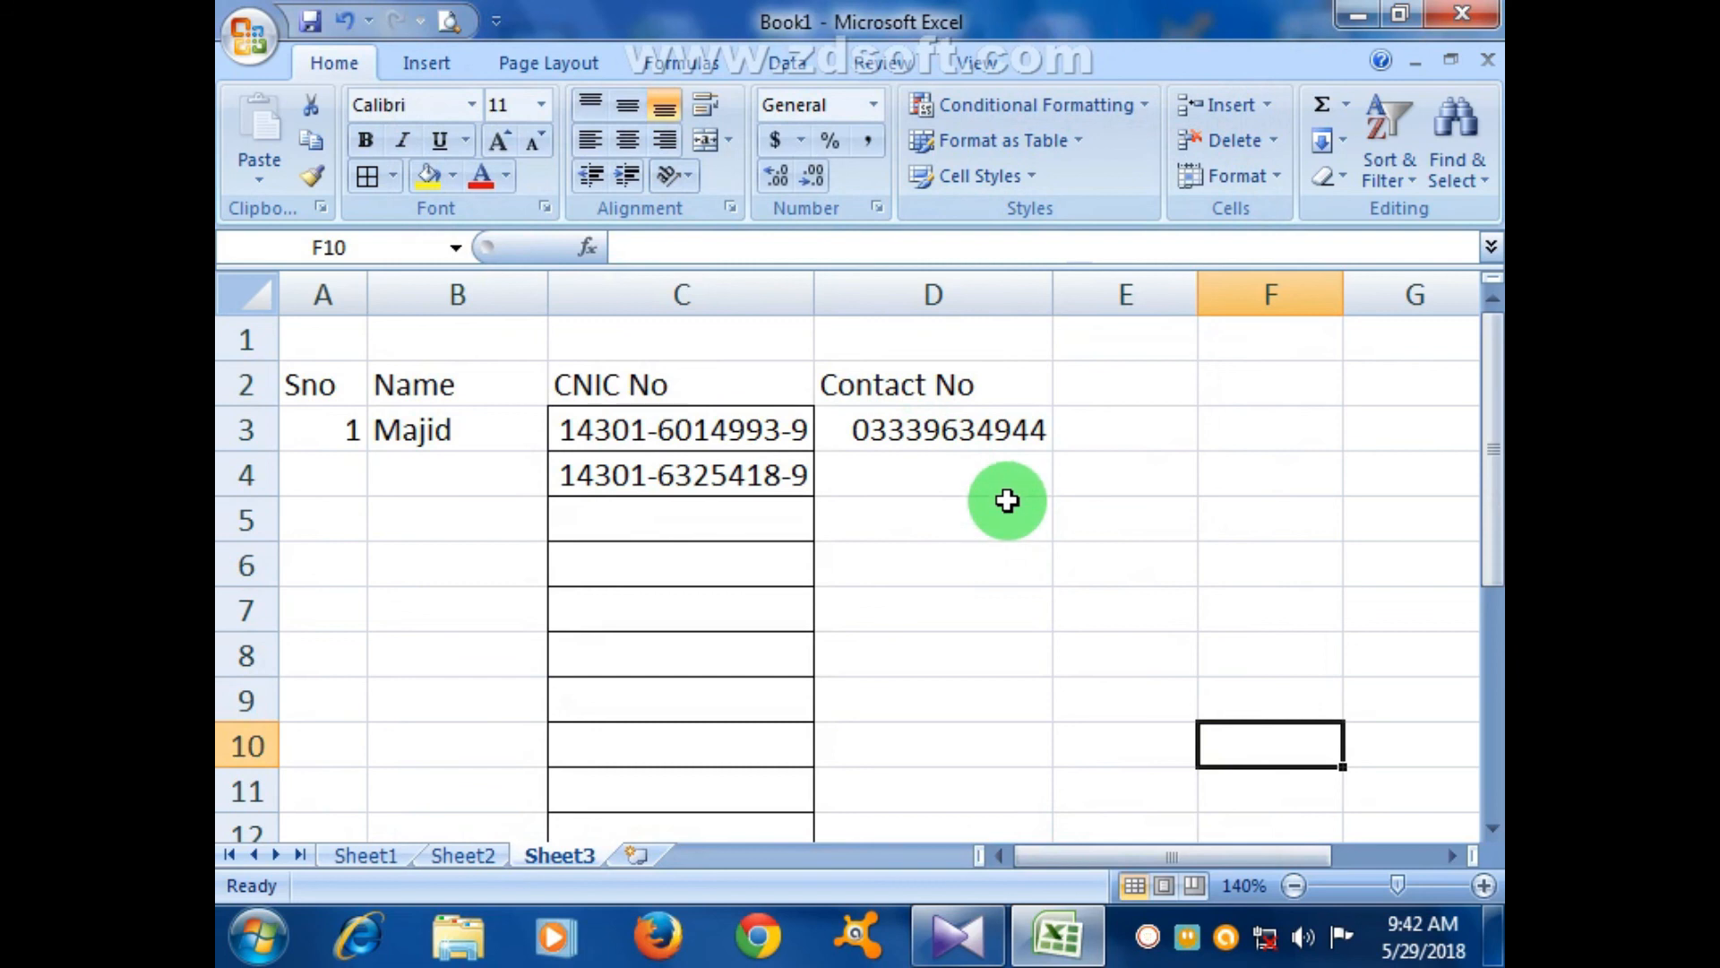
pyautogui.click(990, 430)
pyautogui.moveTo(988, 476); pyautogui.dragTo(987, 757)
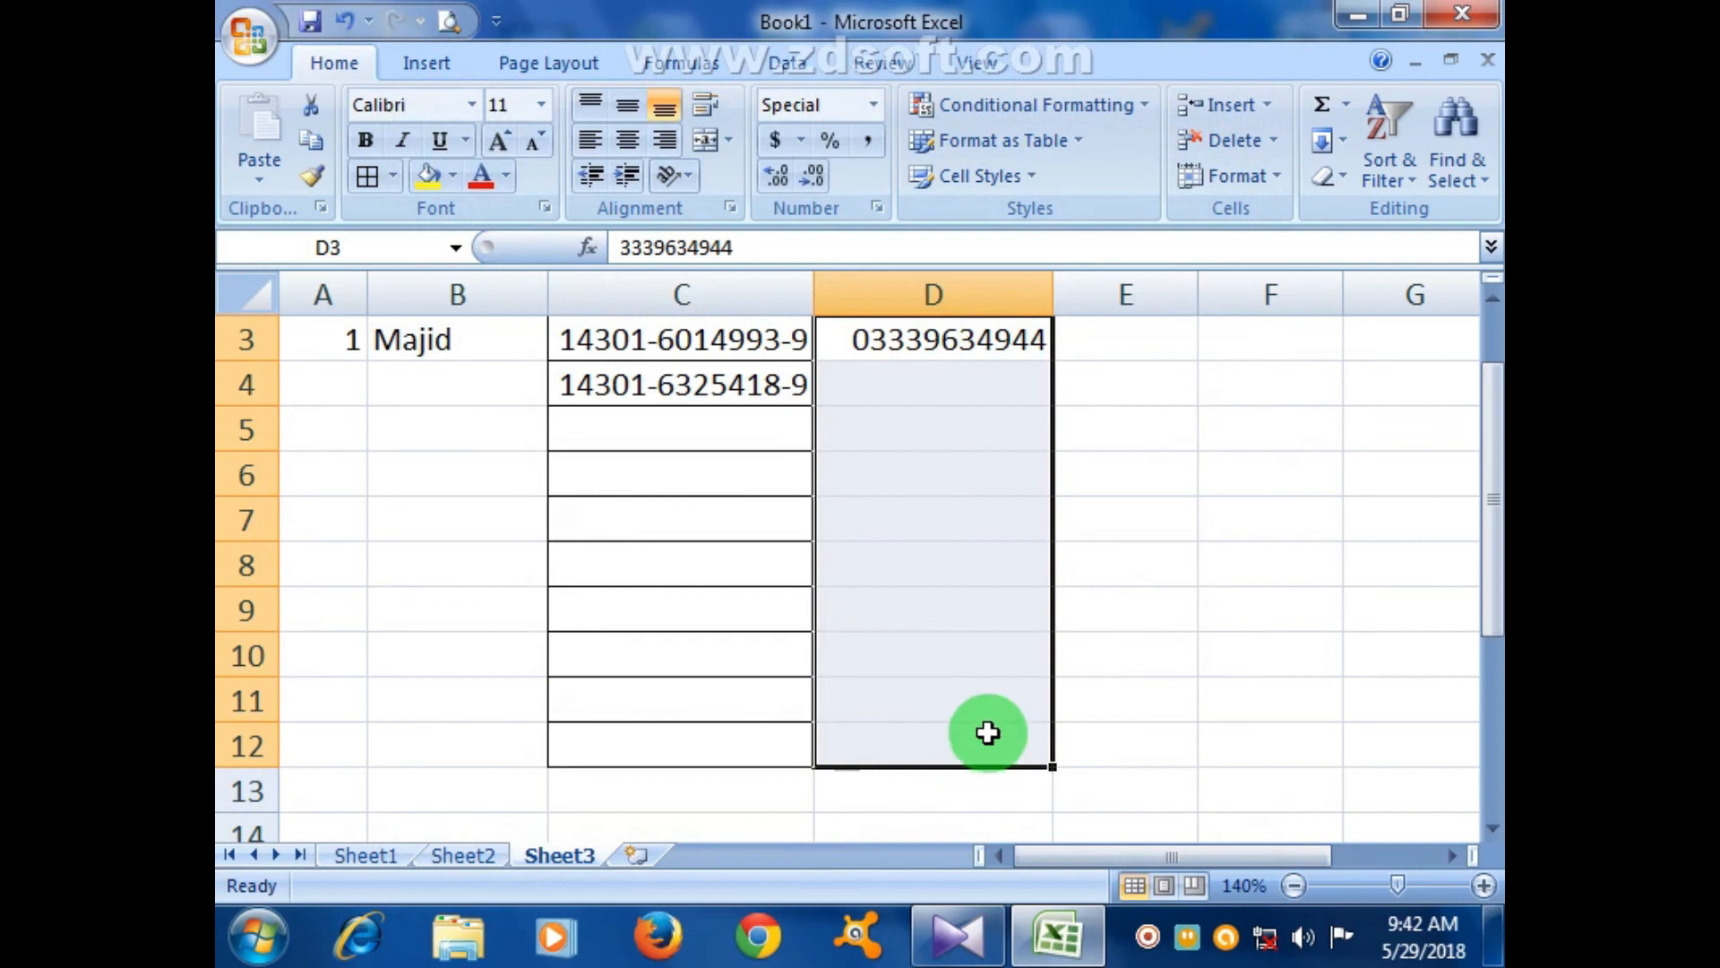
pyautogui.click(876, 211)
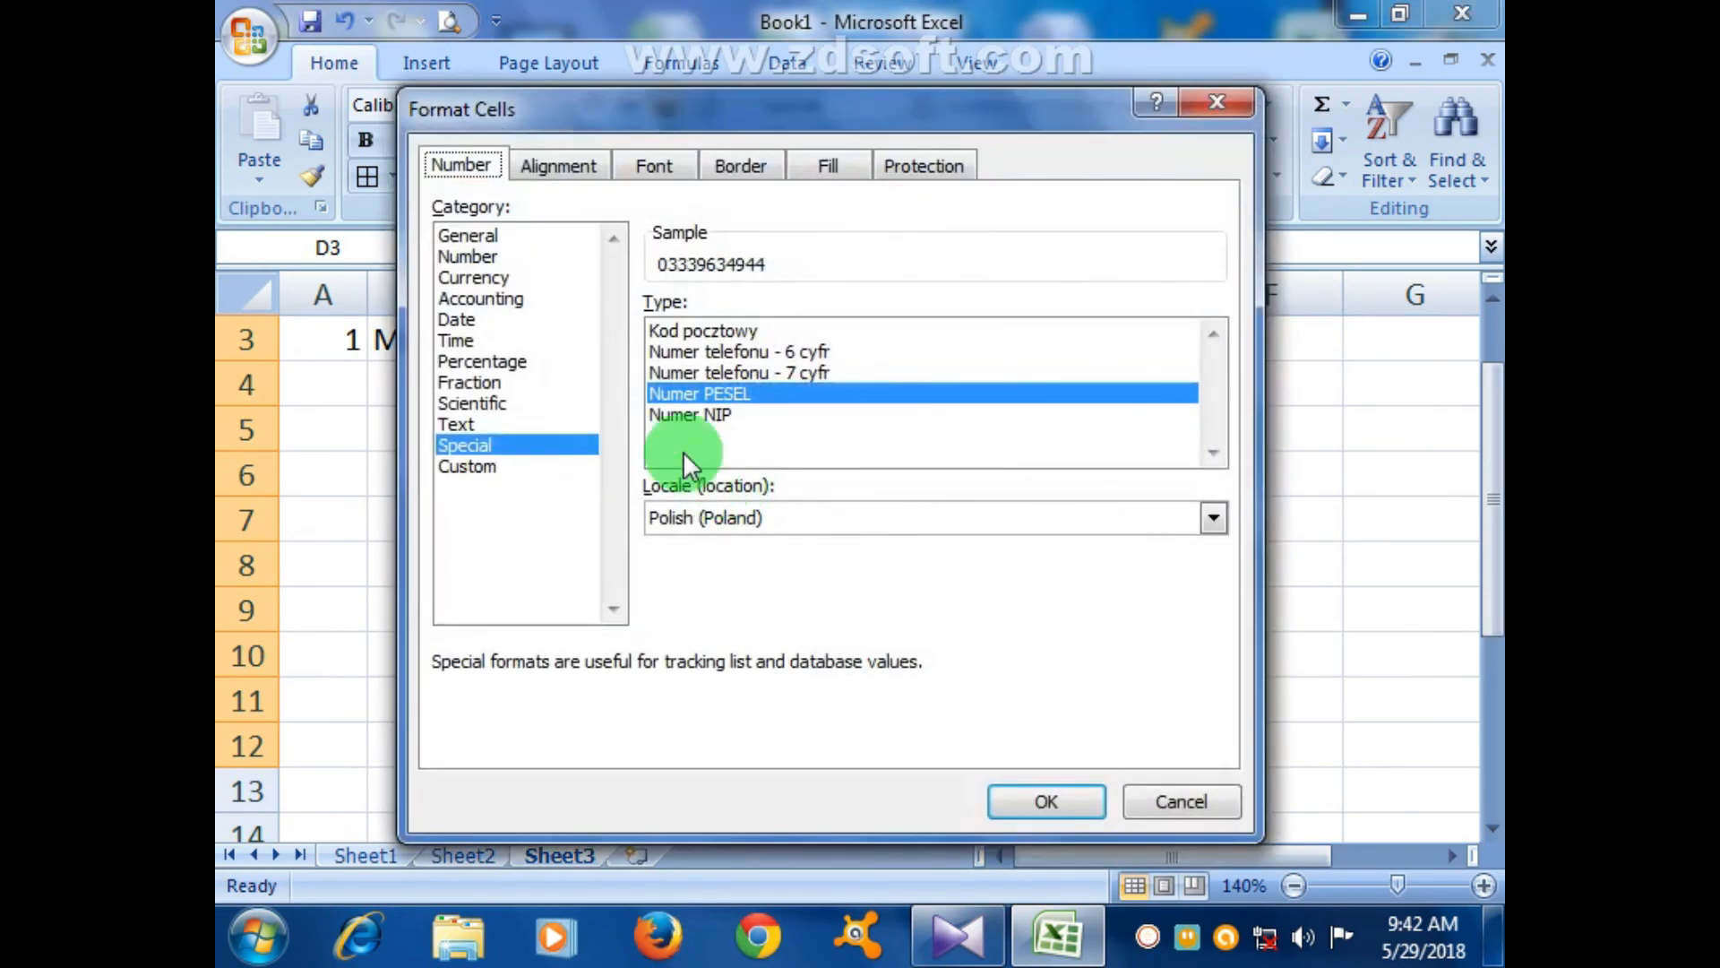
pyautogui.click(466, 467)
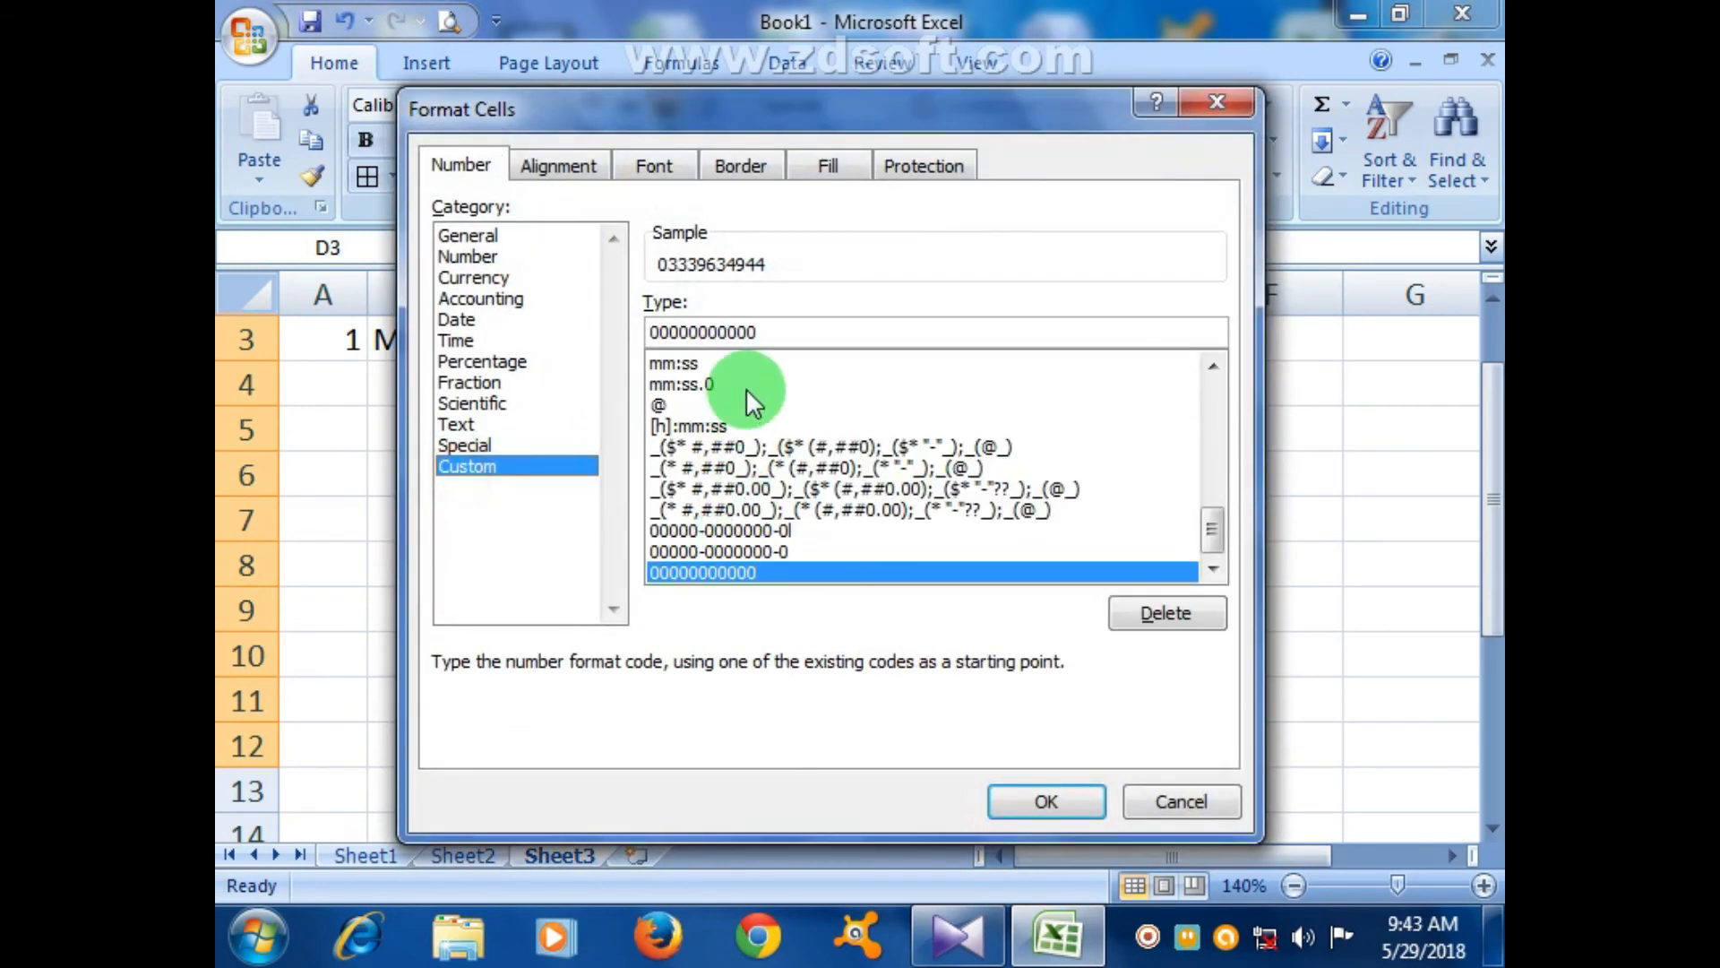
pyautogui.moveTo(771, 339); pyautogui.dragTo(589, 329)
pyautogui.write('000')
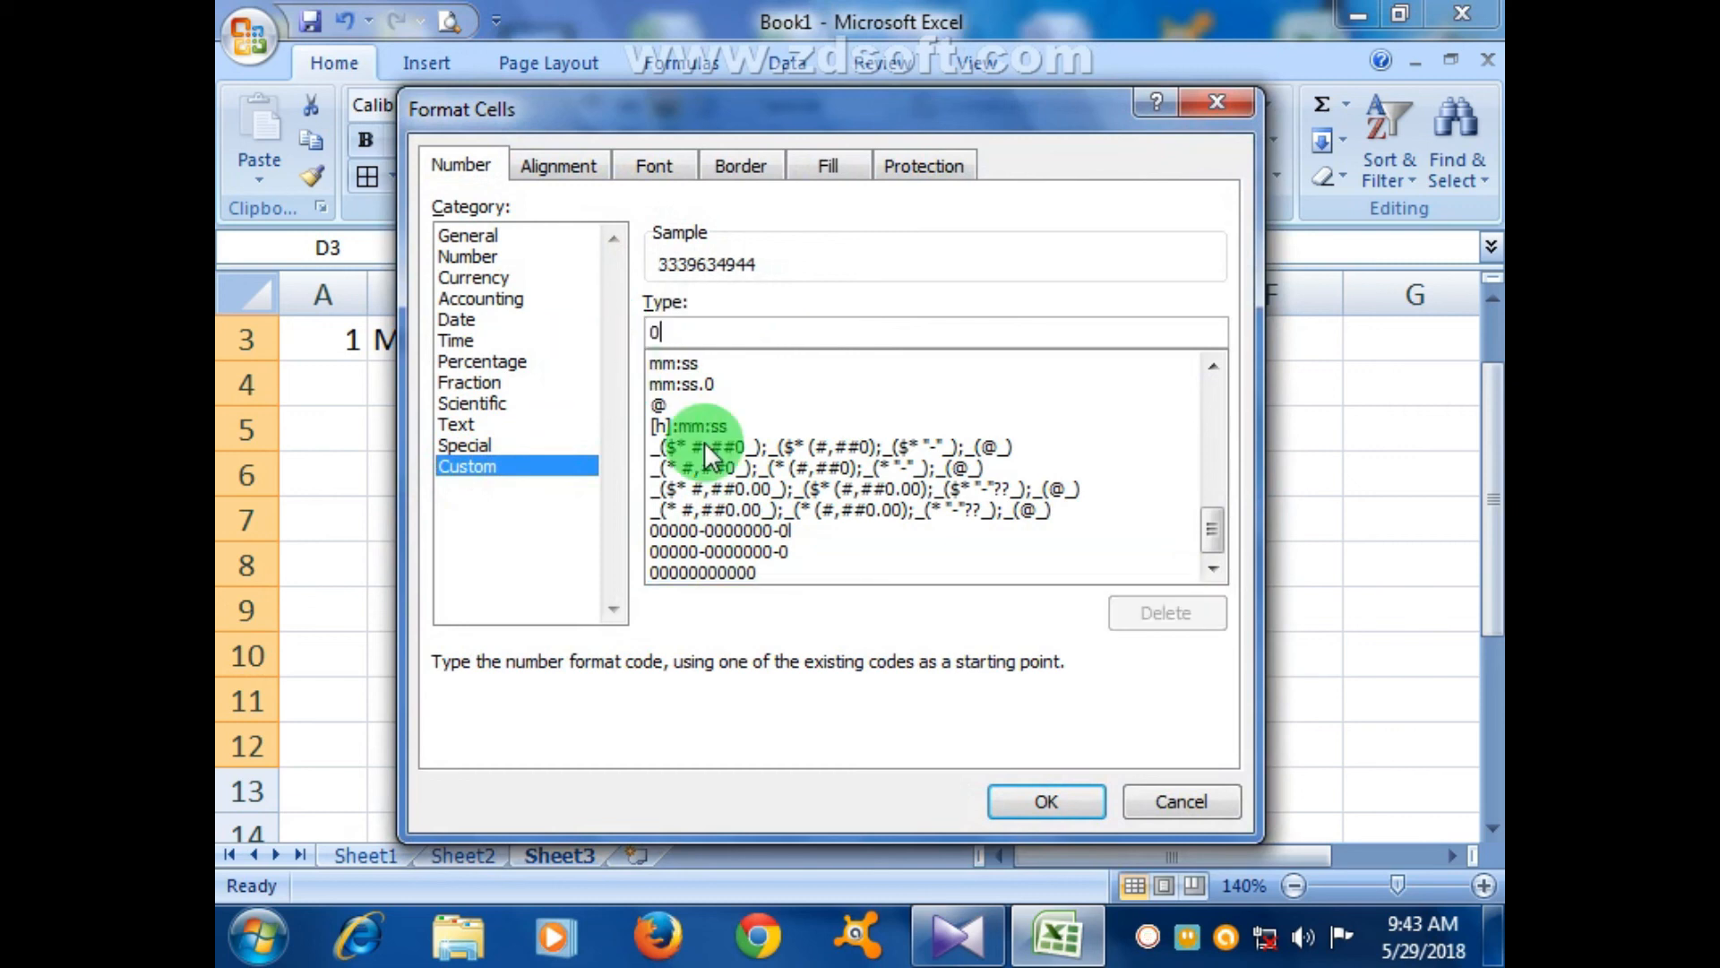
pyautogui.write('0-')
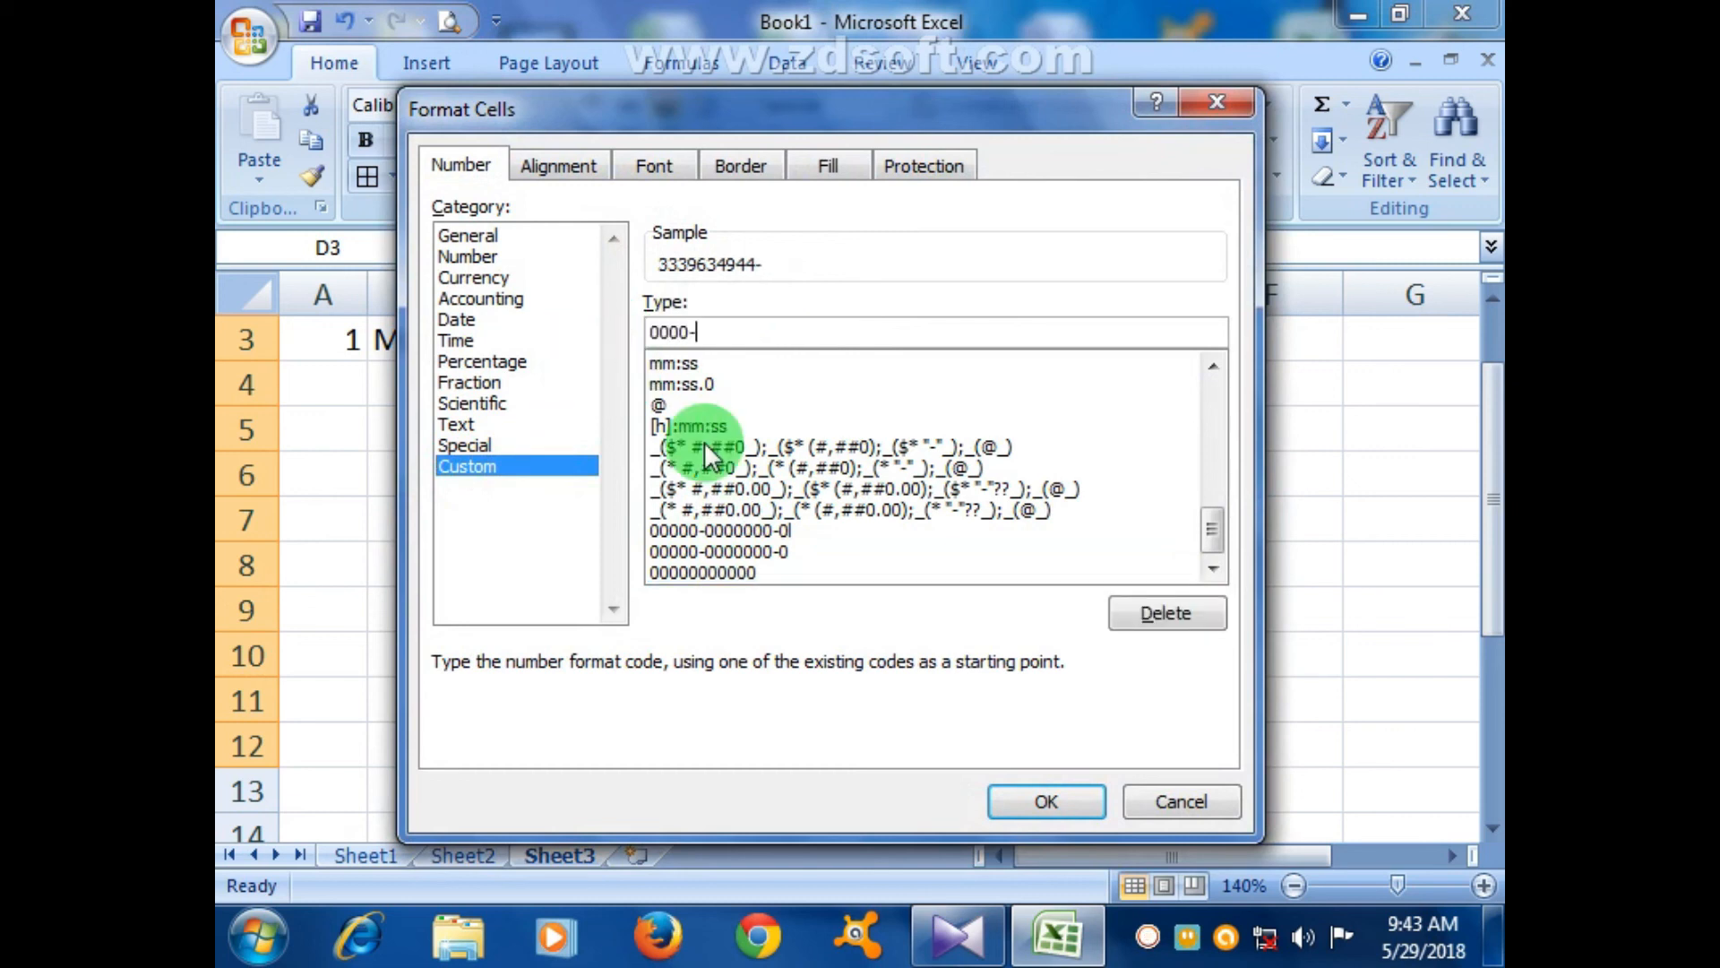
pyautogui.write('00000000')
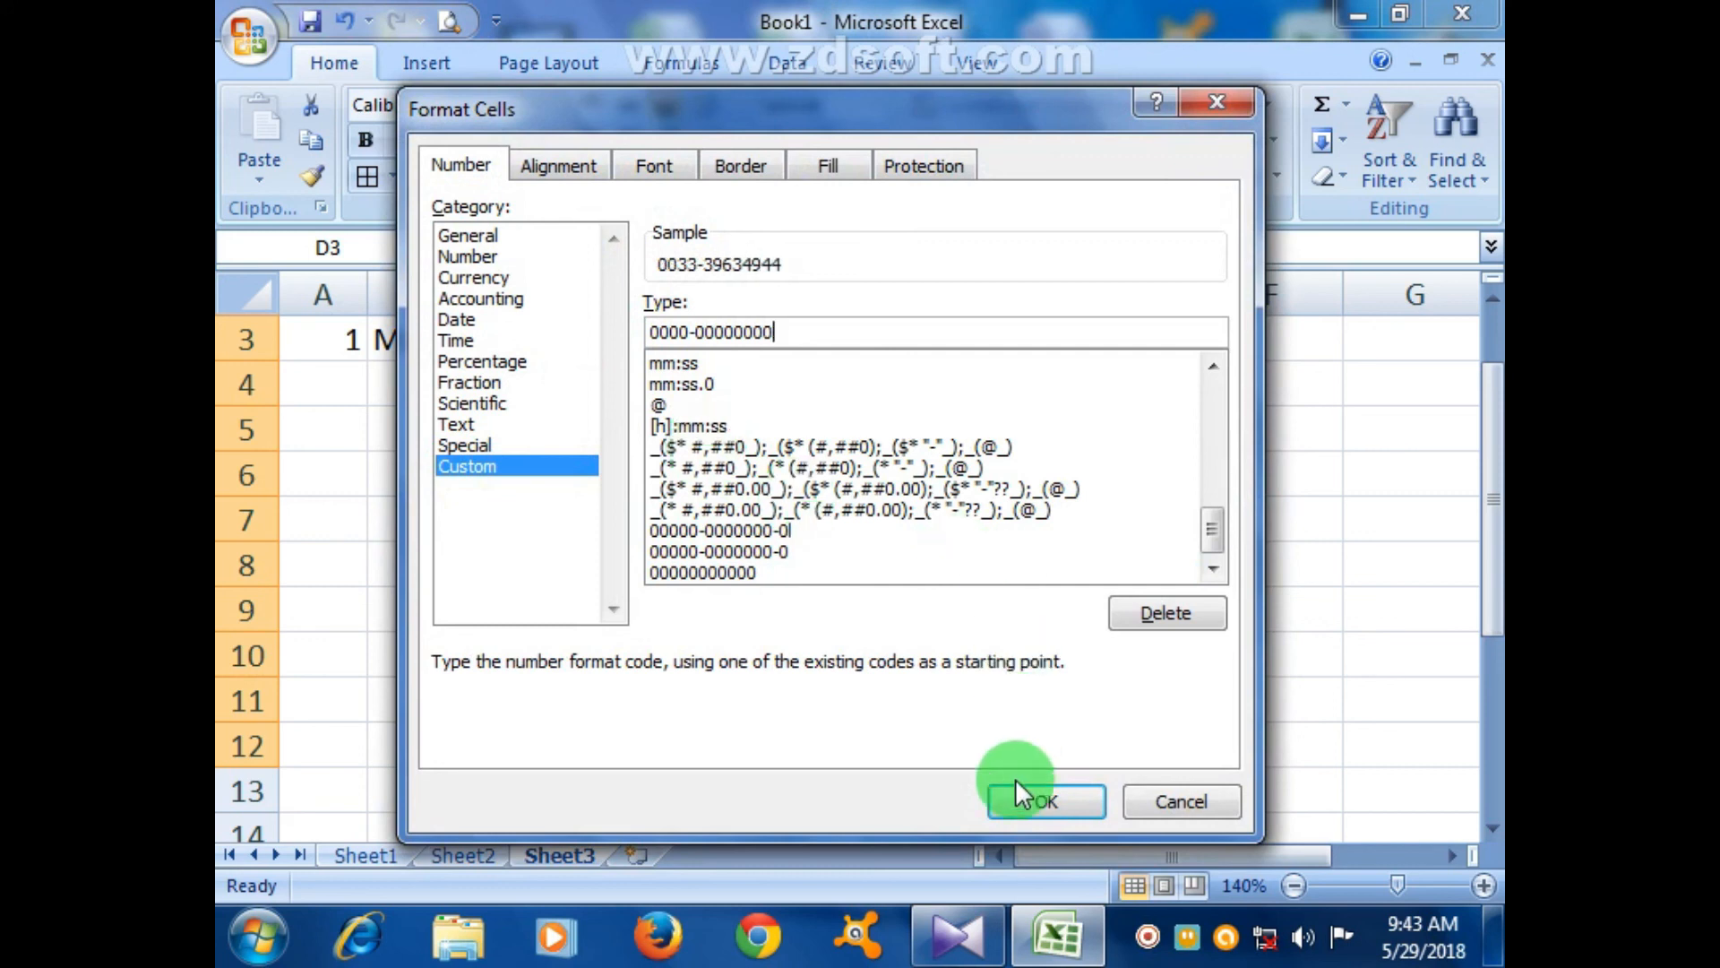
pyautogui.press('BackSpace')
pyautogui.press('BackSpace')
pyautogui.press('BackSpace')
pyautogui.press('BackSpace')
pyautogui.press('BackSpace')
pyautogui.press('BackSpace')
pyautogui.press('BackSpace')
pyautogui.press('BackSpace')
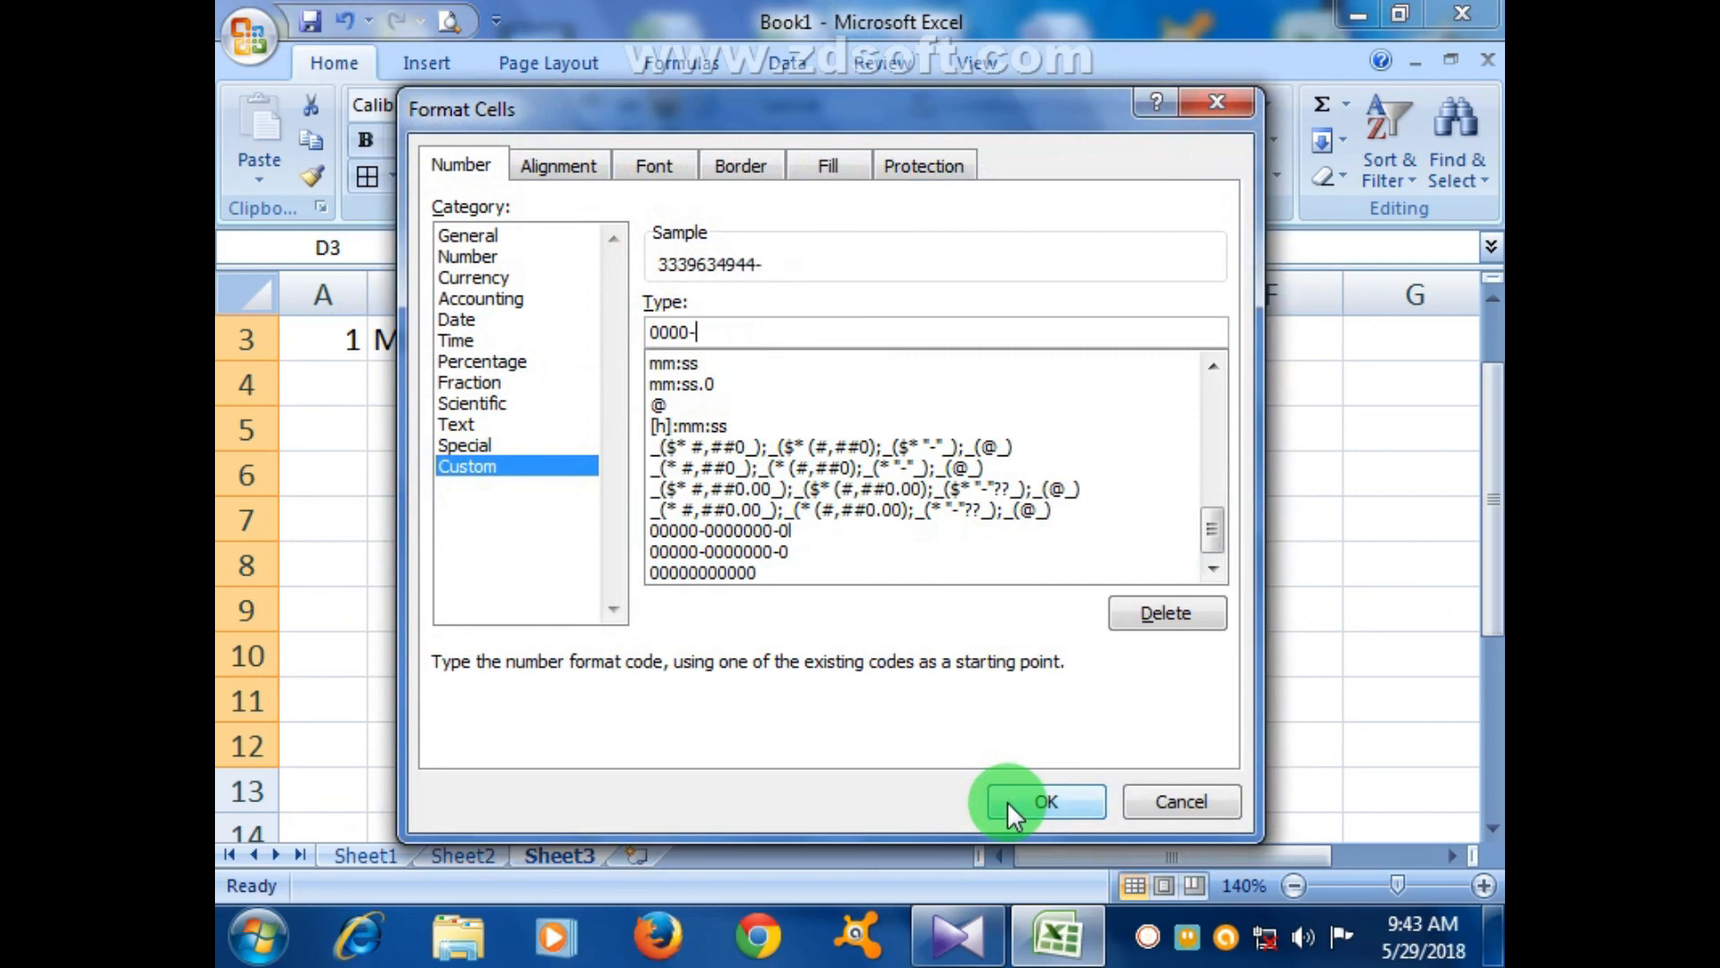
pyautogui.write('0000000')
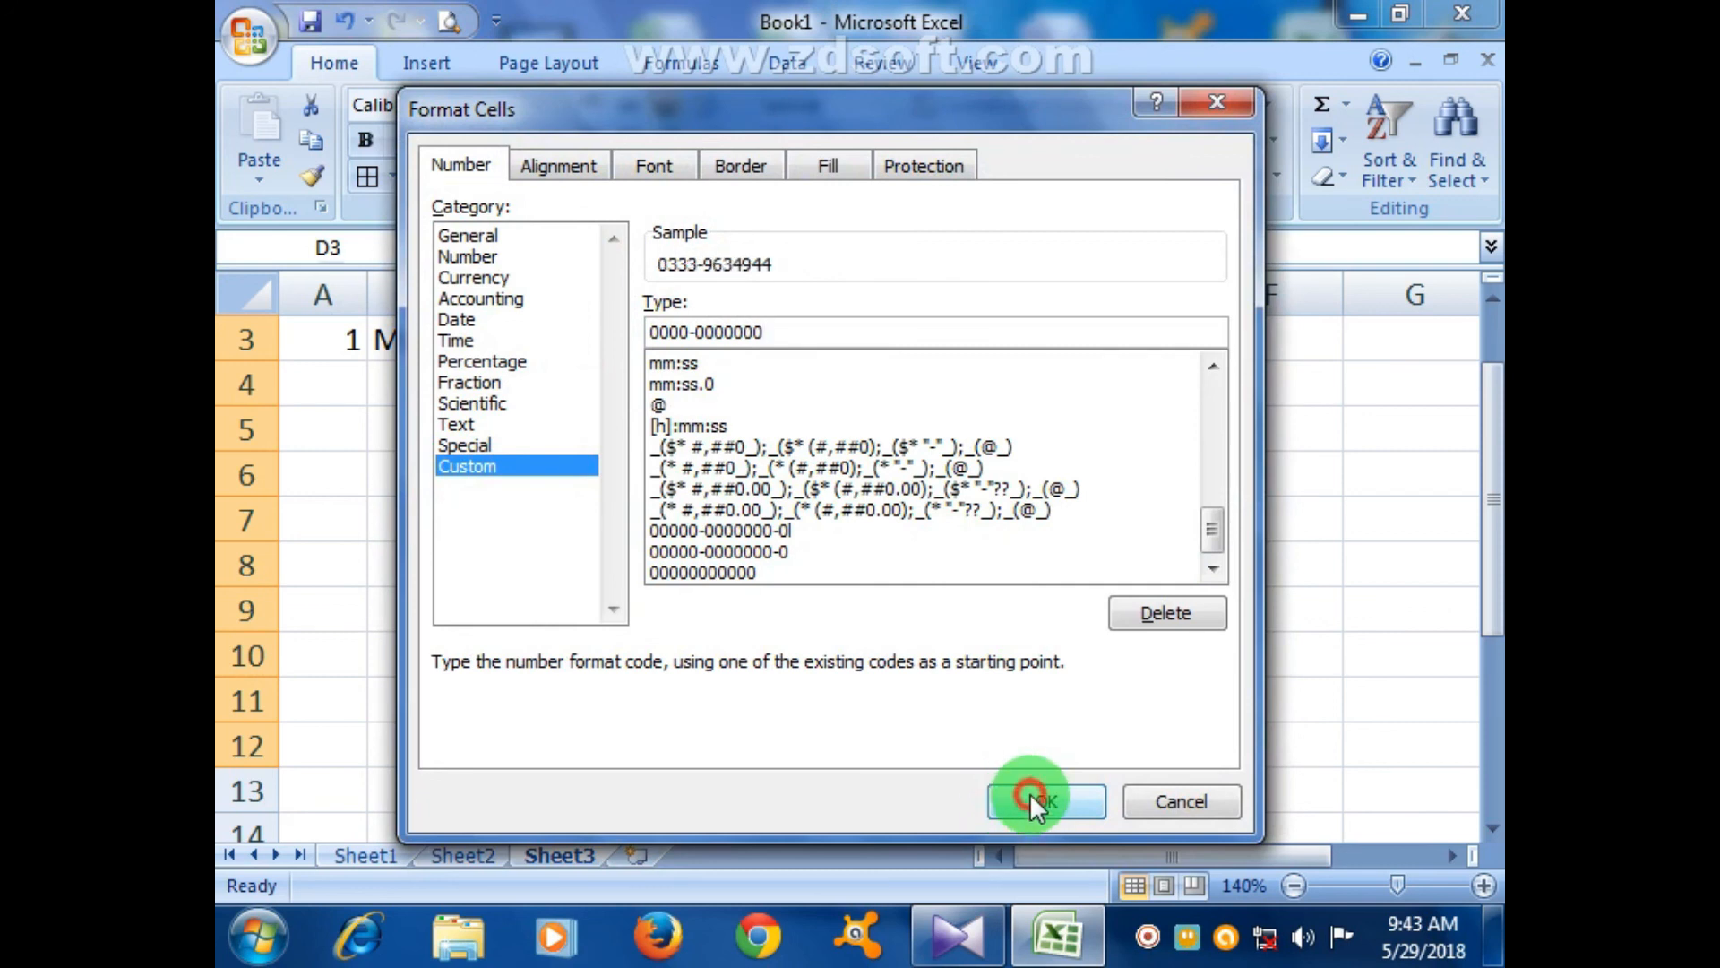
pyautogui.click(1028, 792)
pyautogui.click(1114, 556)
pyautogui.click(972, 387)
pyautogui.scroll(3, 1189, 584)
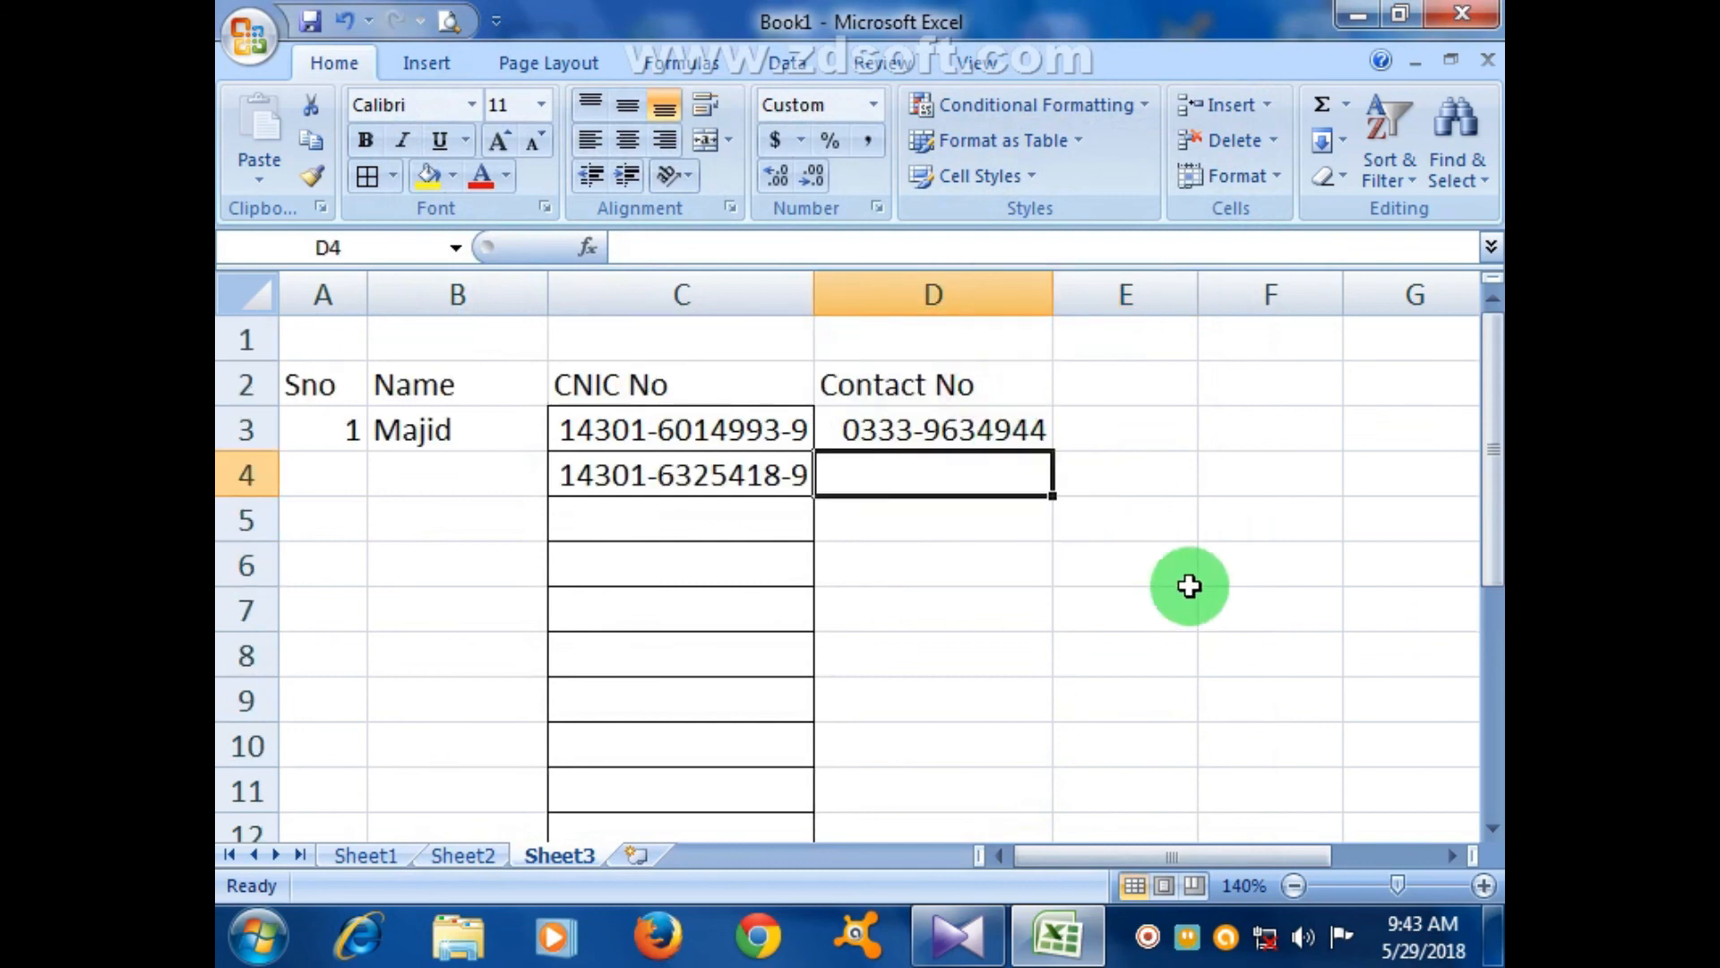
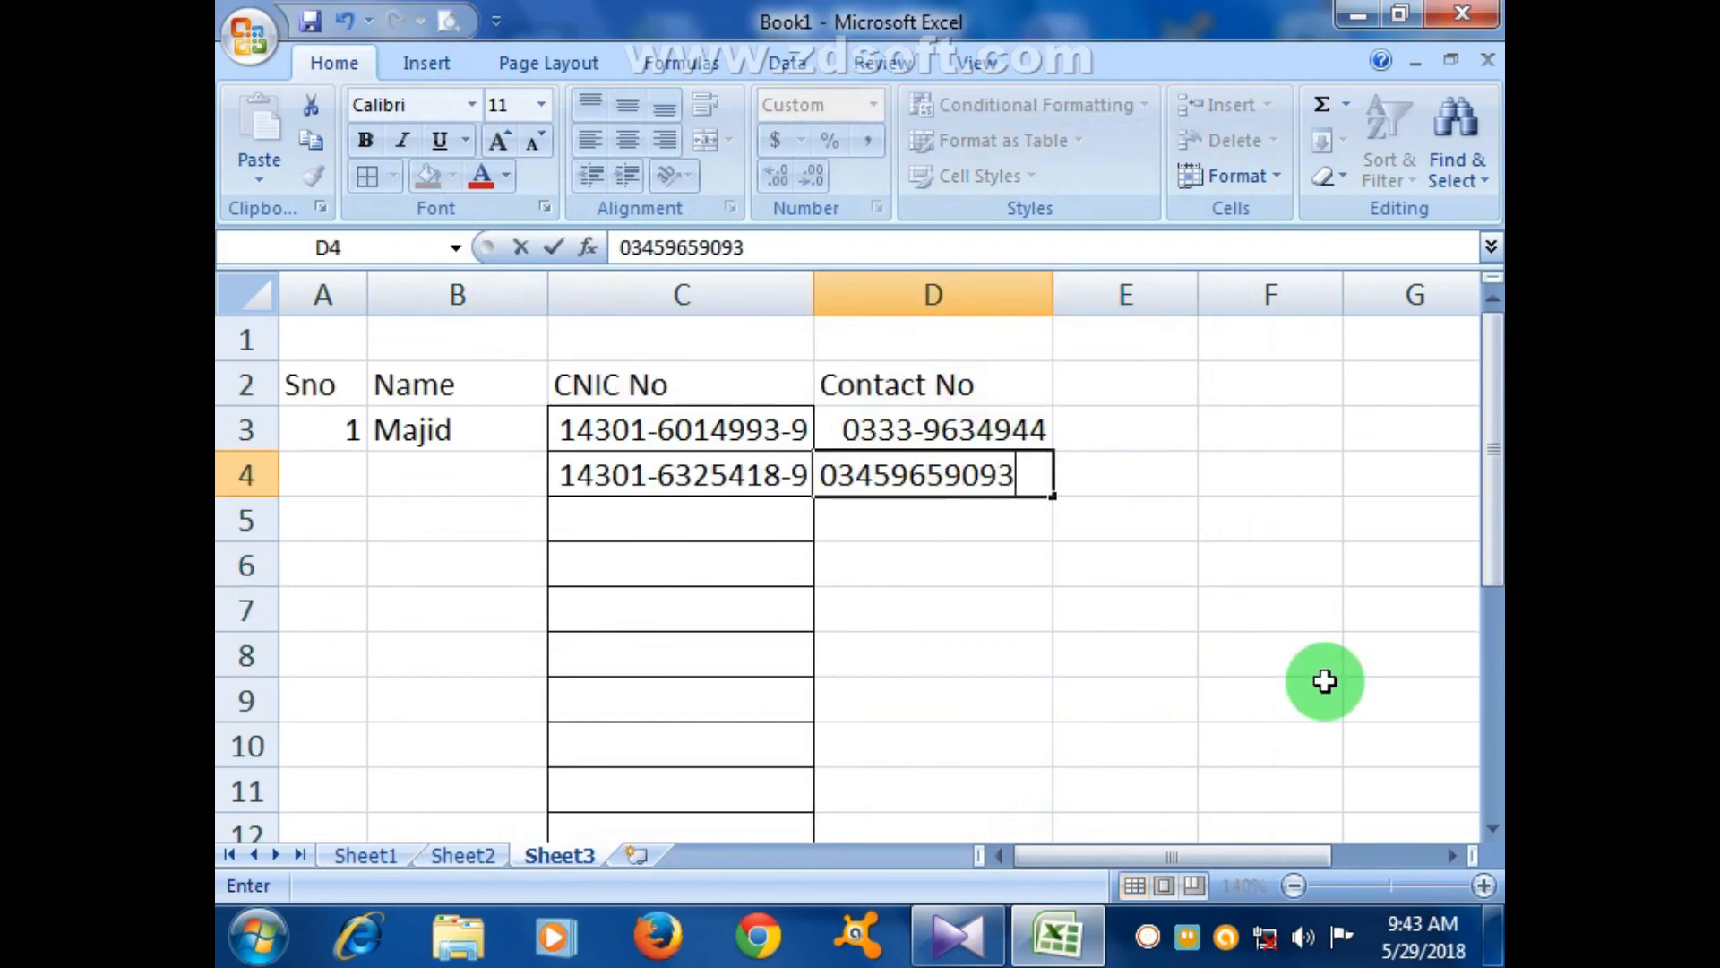
pyautogui.press('Return')
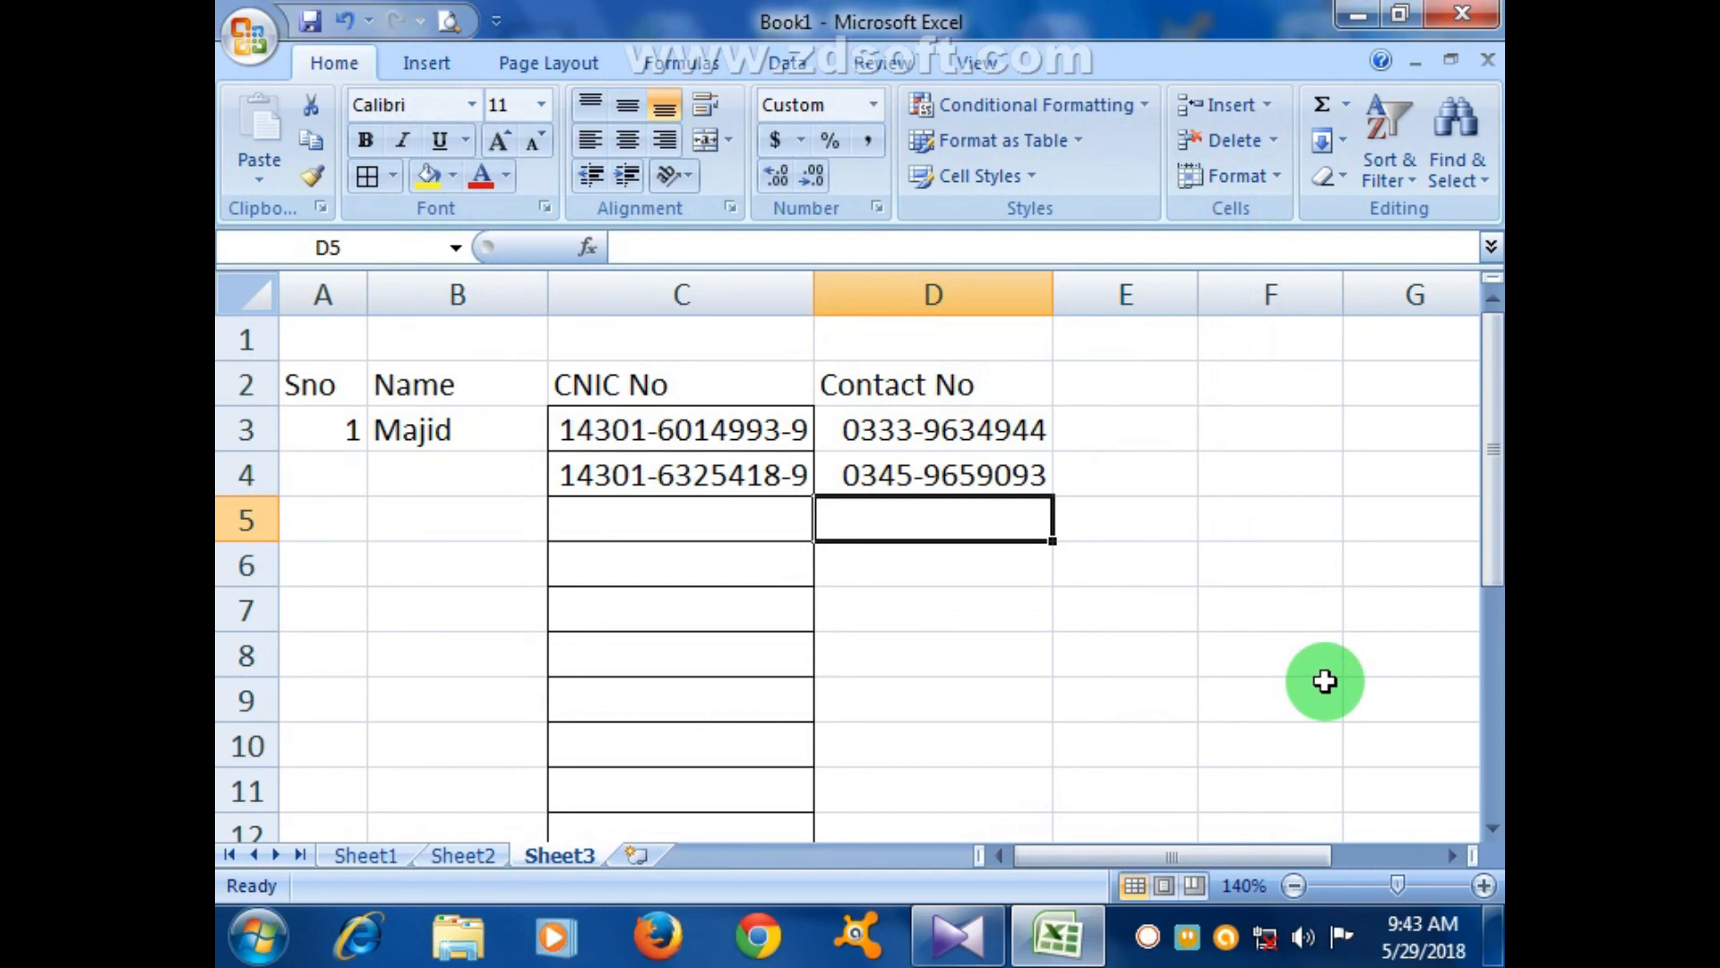
pyautogui.click(1228, 941)
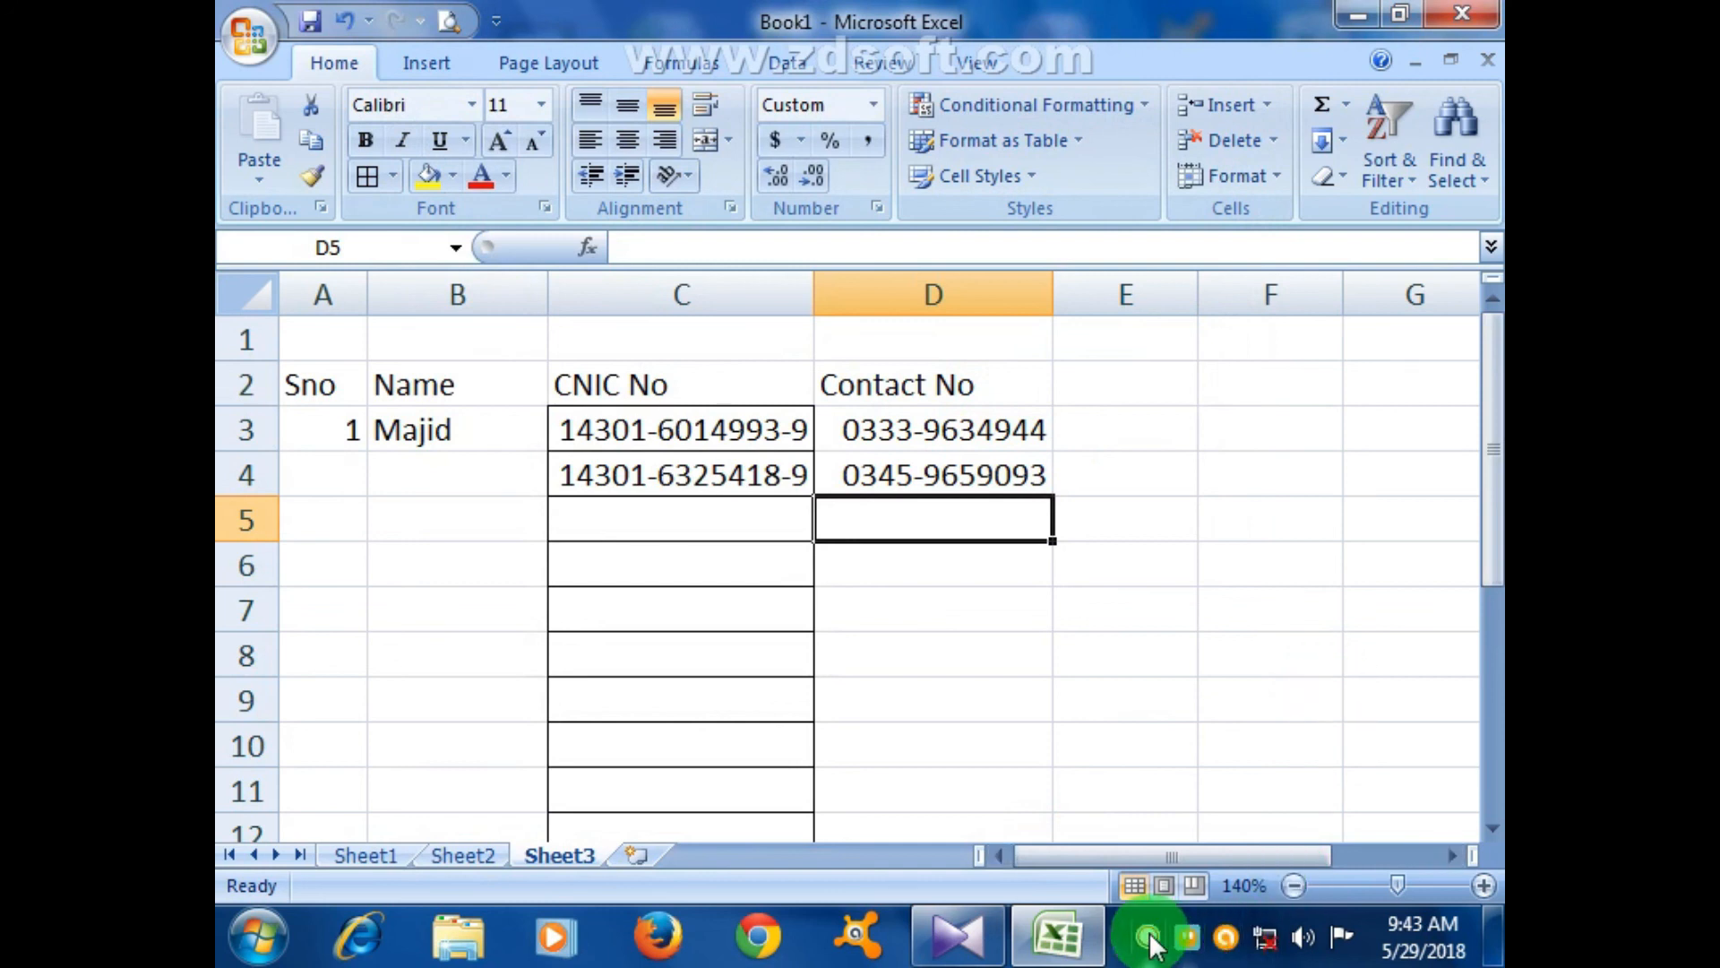